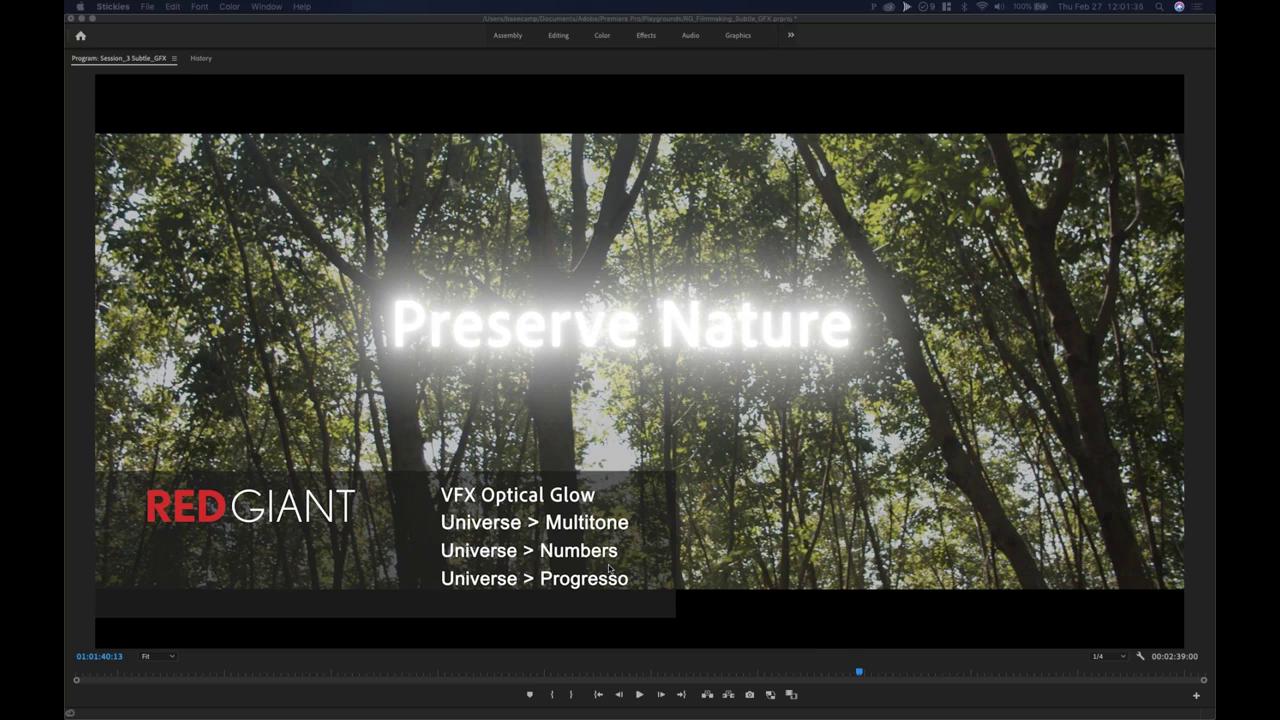
Step: Restore the full workspace from the maximized program monitor and move the playhead to 01:01:32:12 in the sequence
left_click(688, 535)
key("grave")
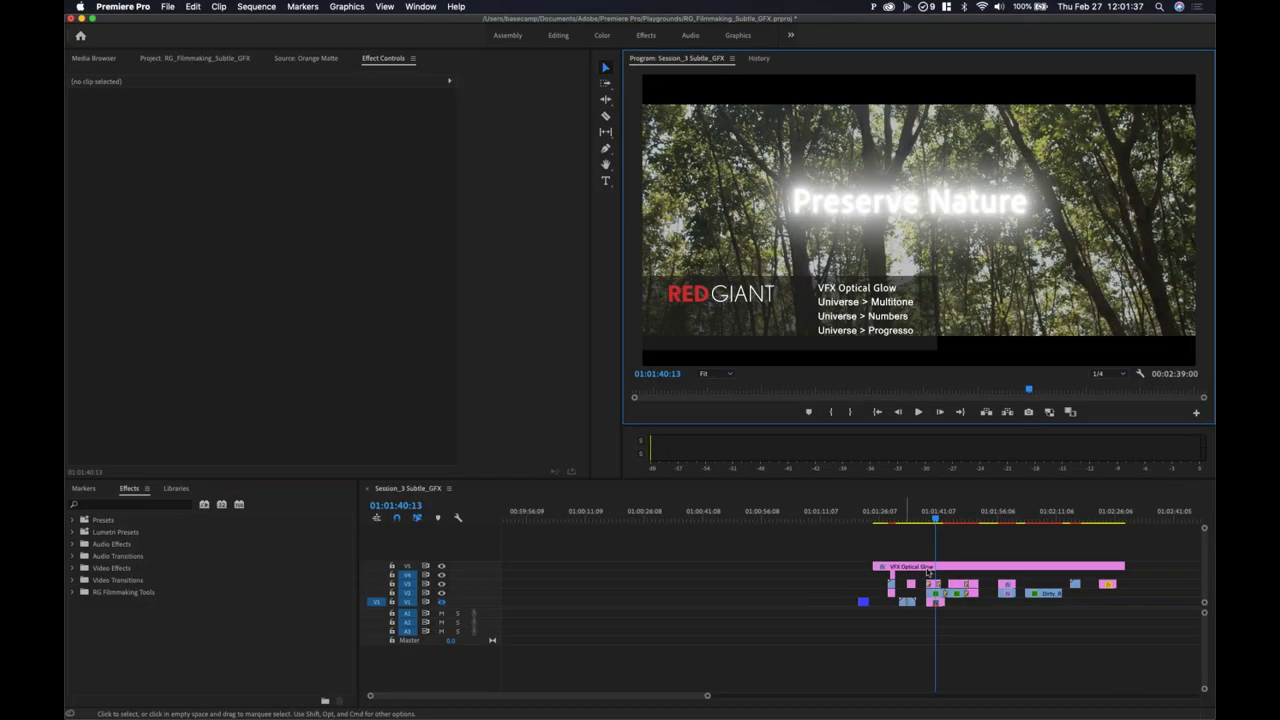
left_click(880, 520)
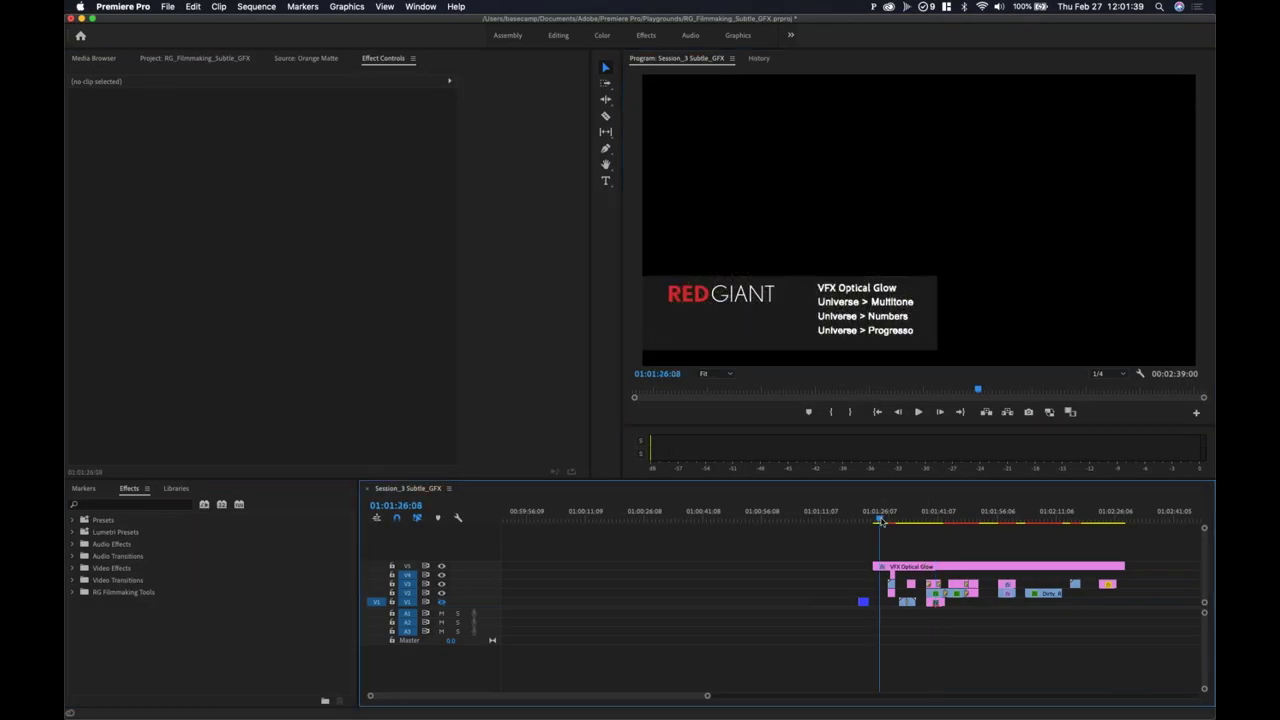
left_click_drag(880, 520, 912, 524)
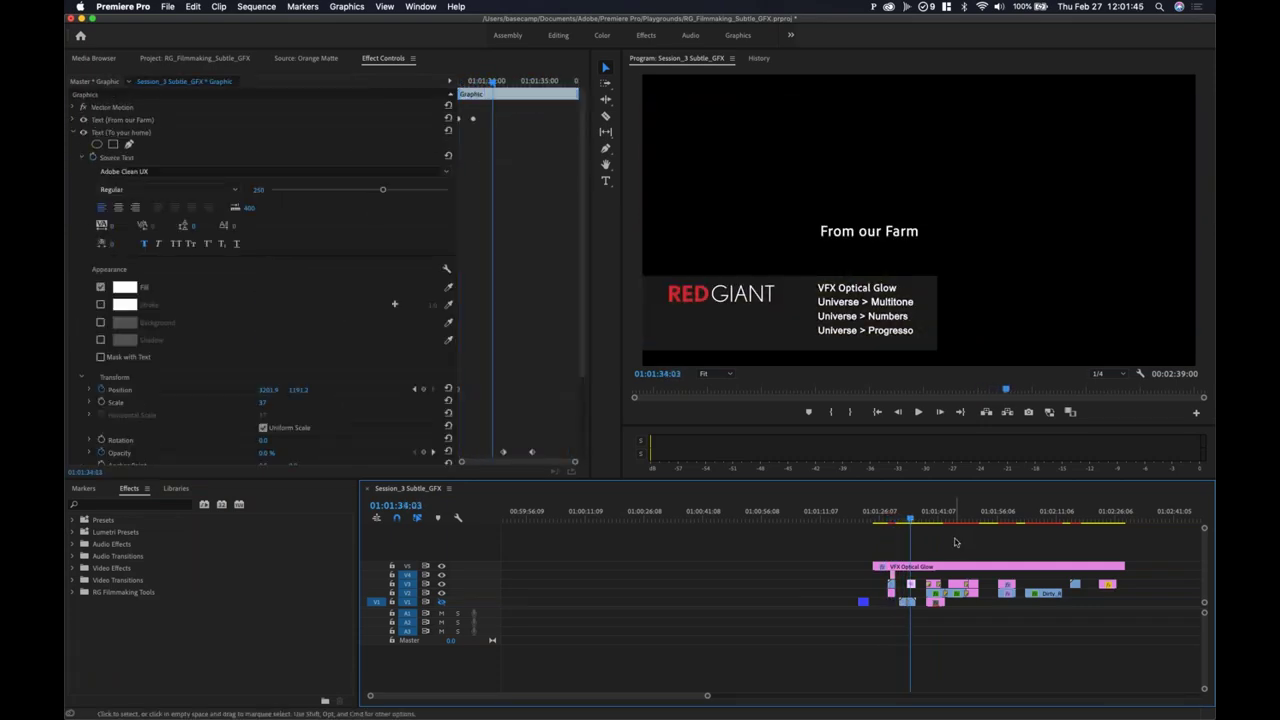
key("equal")
key("equal")
key("equal")
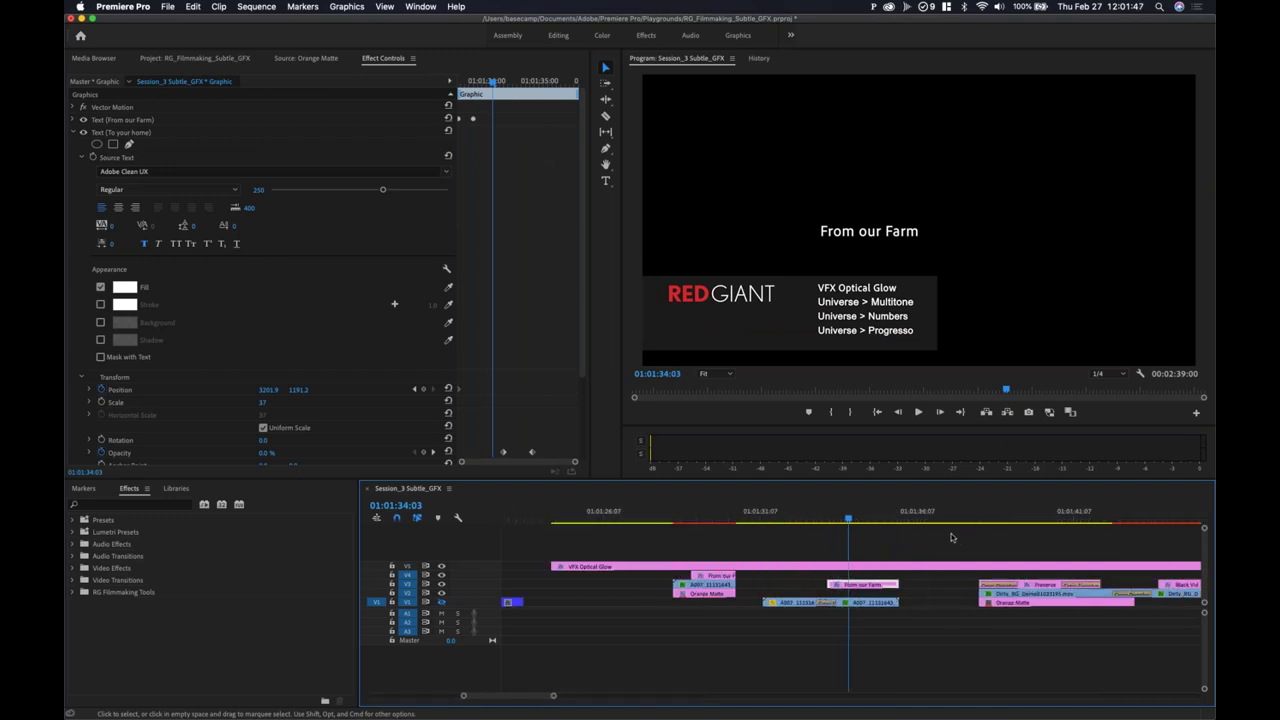
left_click_drag(782, 515, 797, 515)
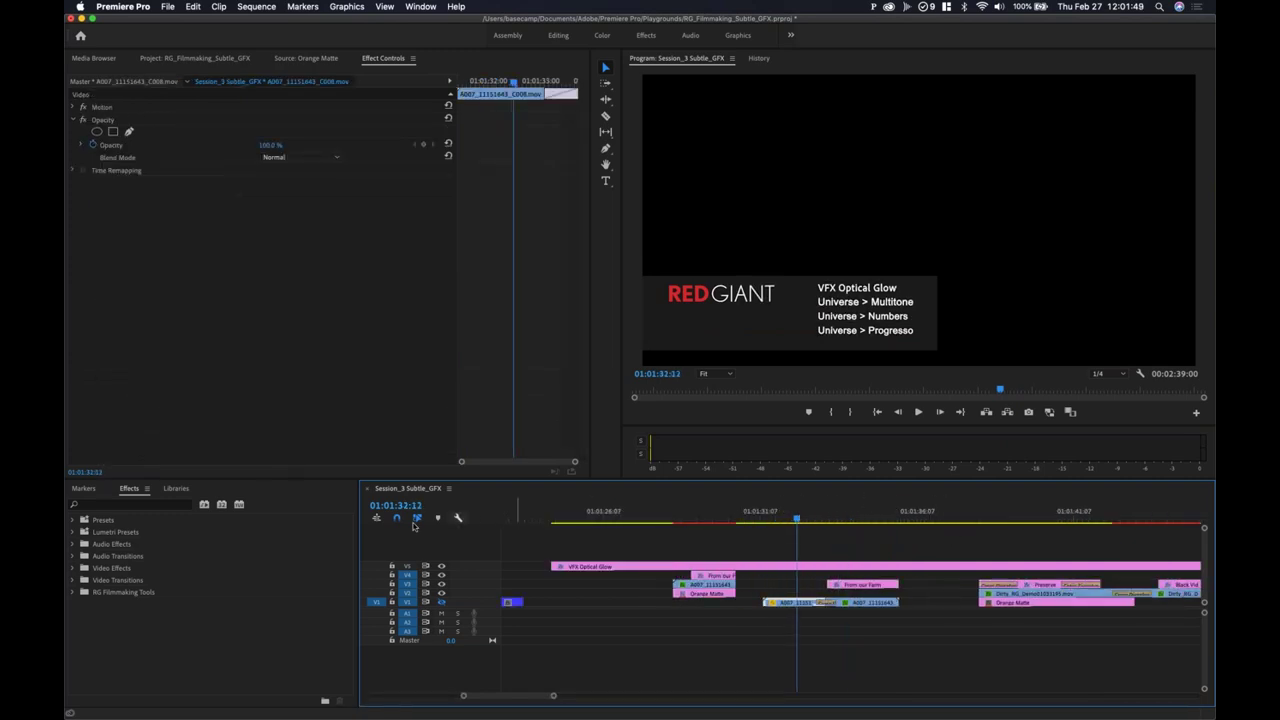
Step: Turn on the output of track V1, and hide and lock the track holding the VFX Optical Glow overlay
left_click(441, 602)
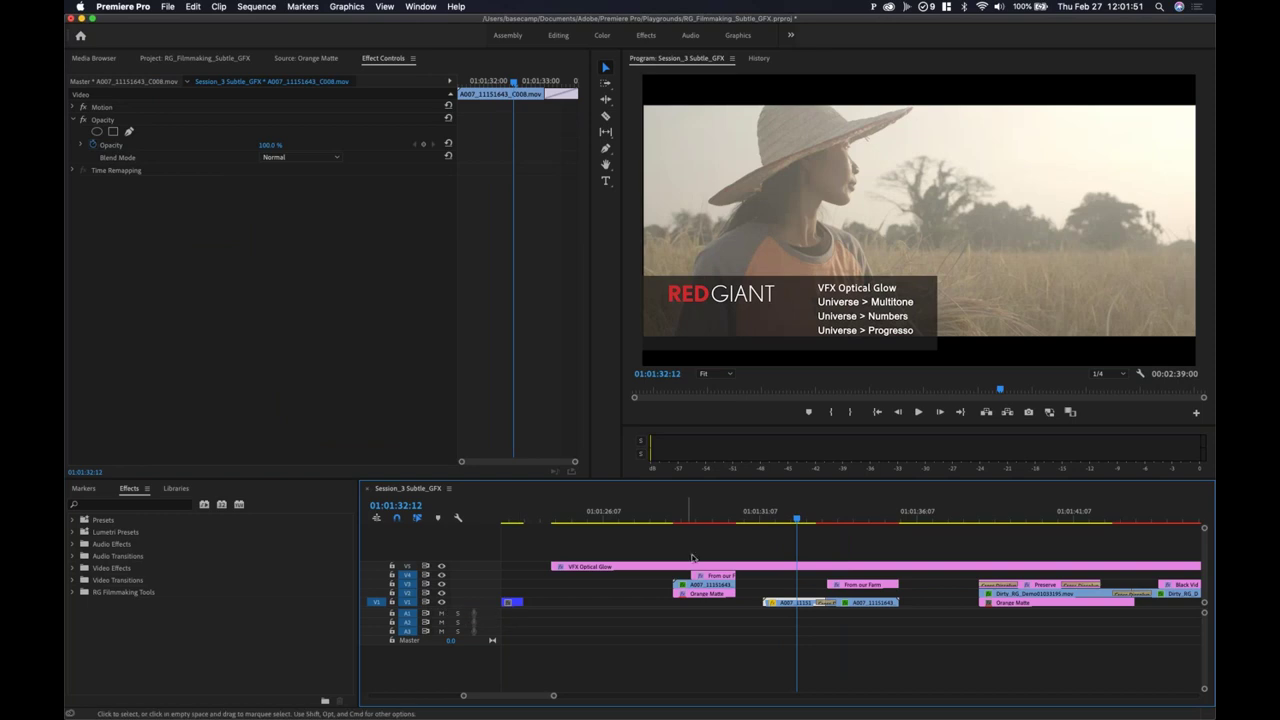
left_click_drag(763, 516, 774, 517)
left_click(441, 566)
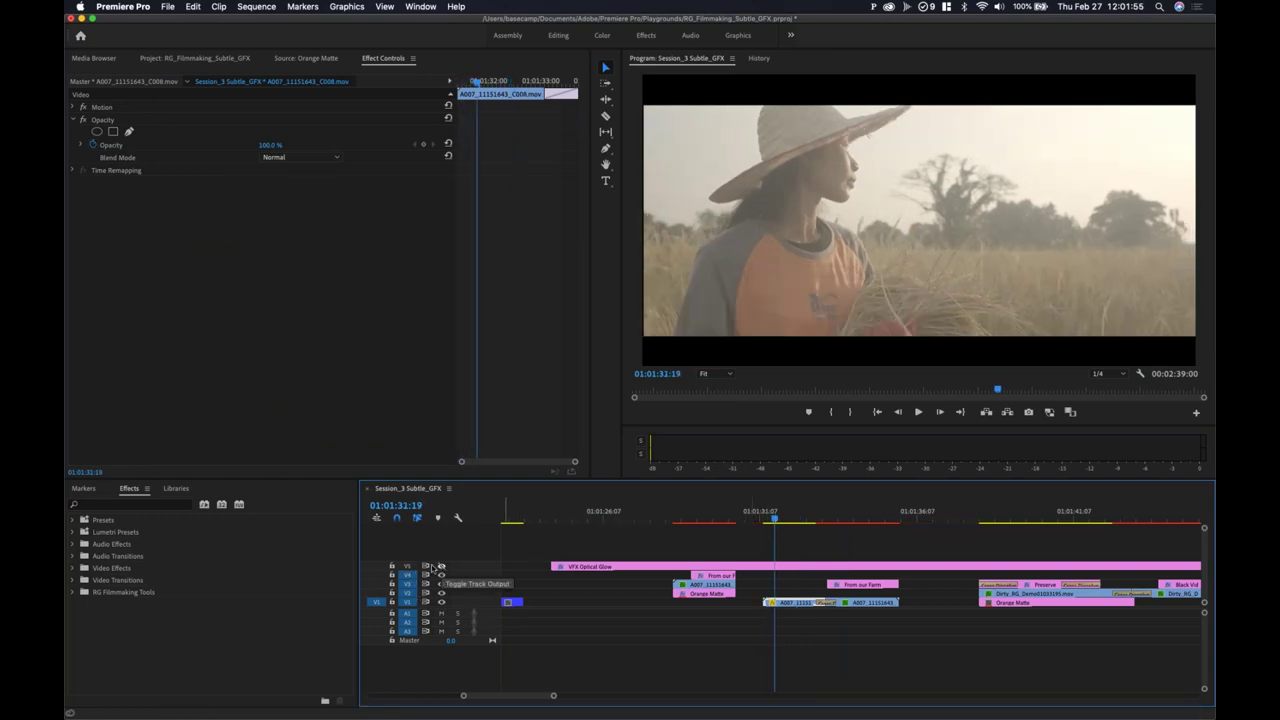
left_click(391, 566)
left_click(774, 517)
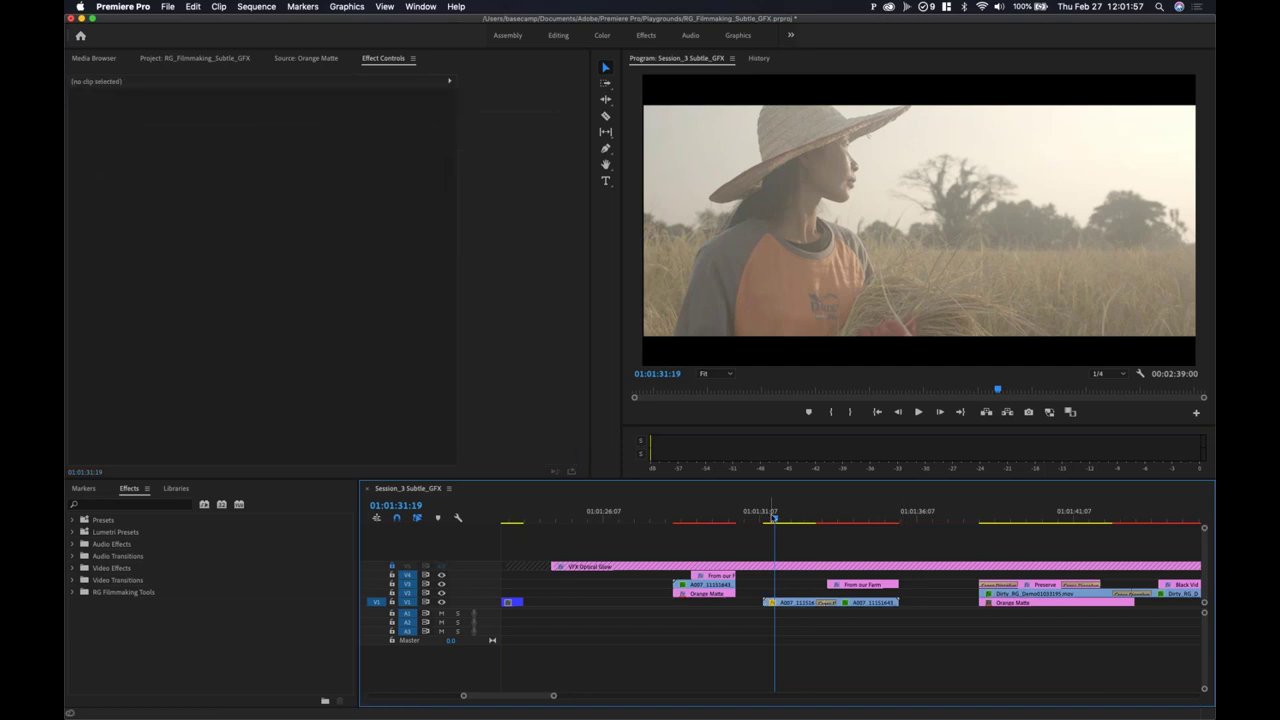
left_click_drag(774, 517, 766, 517)
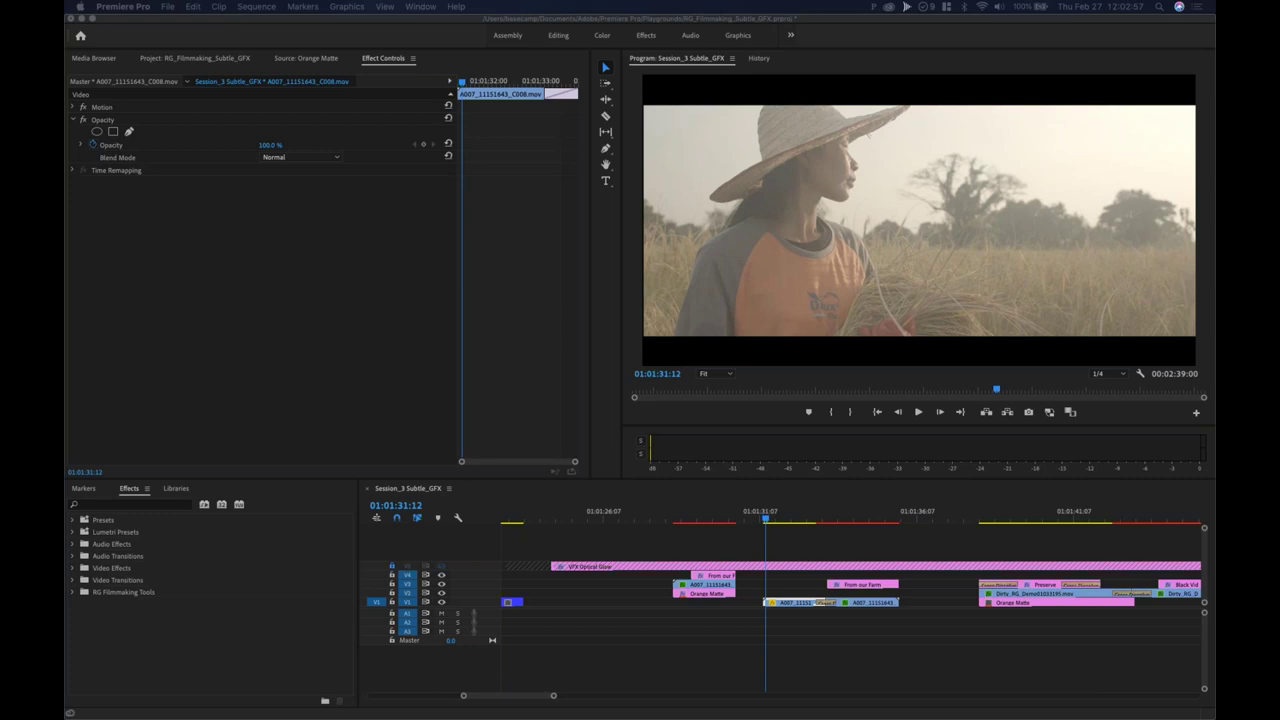
Step: Bring the sticky note with the training contact e-mail over the editing window and highlight the address
left_click_drag(1210, 470, 561, 230)
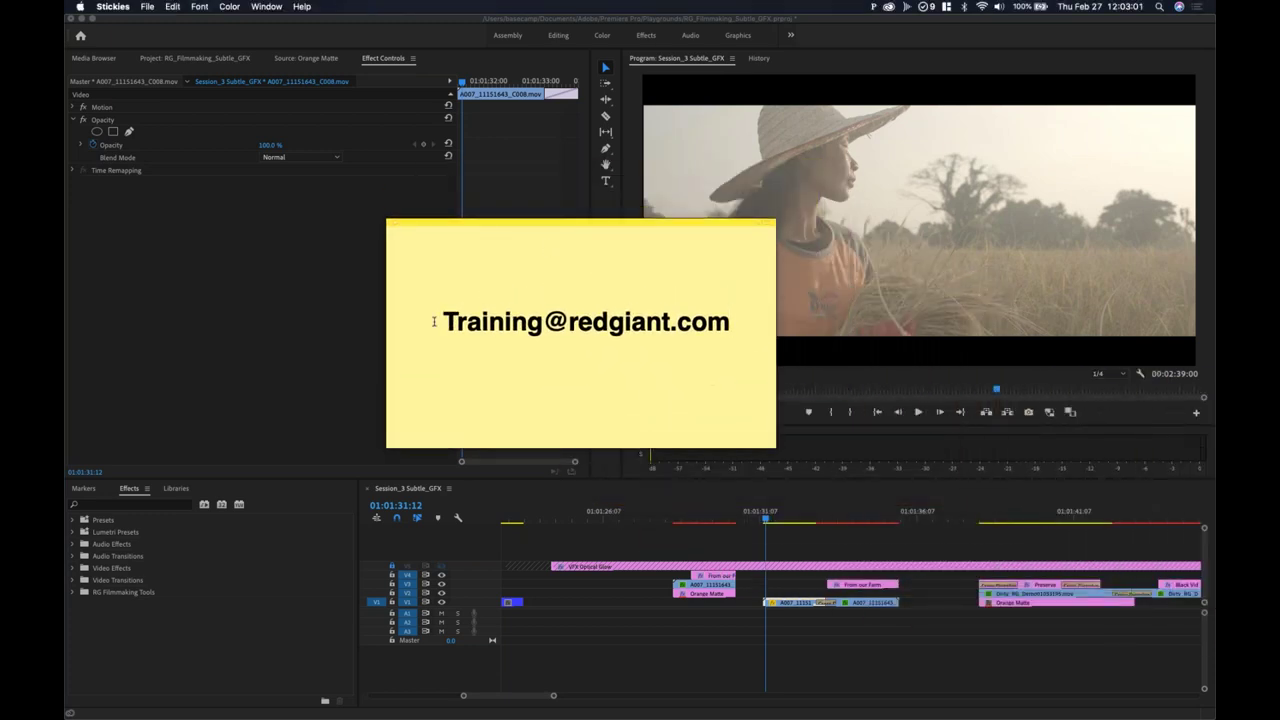
left_click_drag(438, 320, 722, 318)
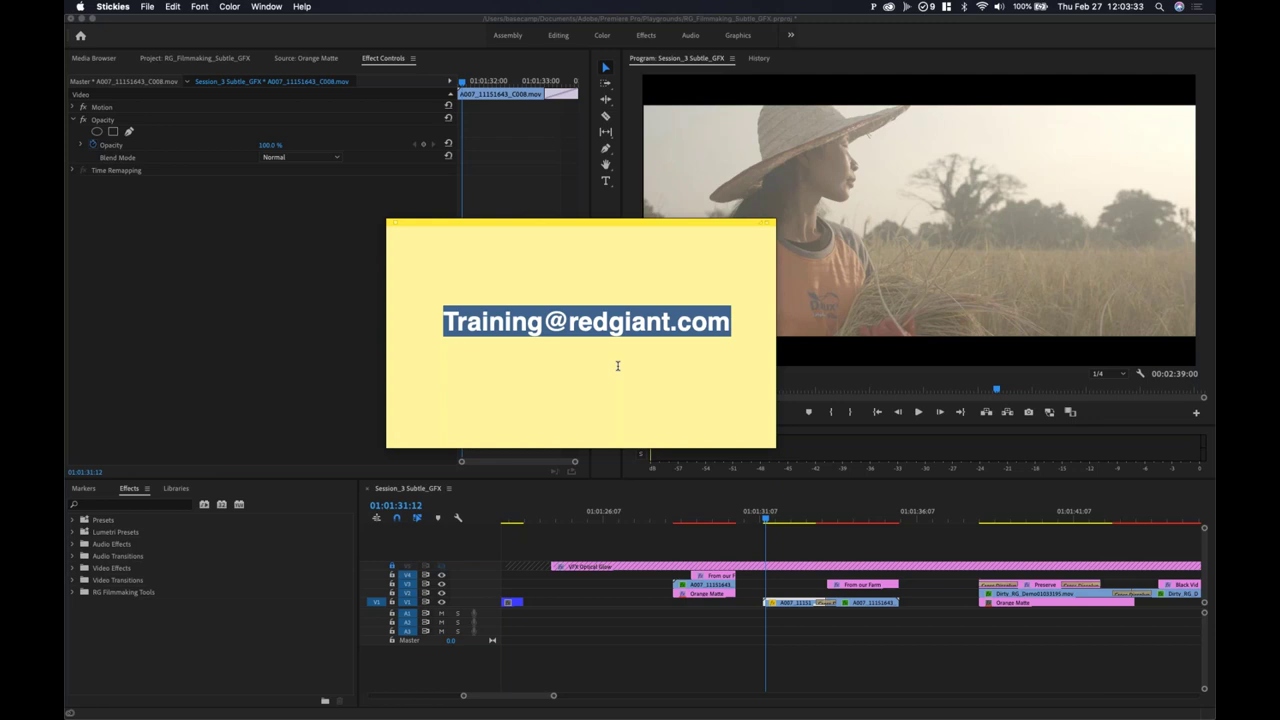
left_click(670, 373)
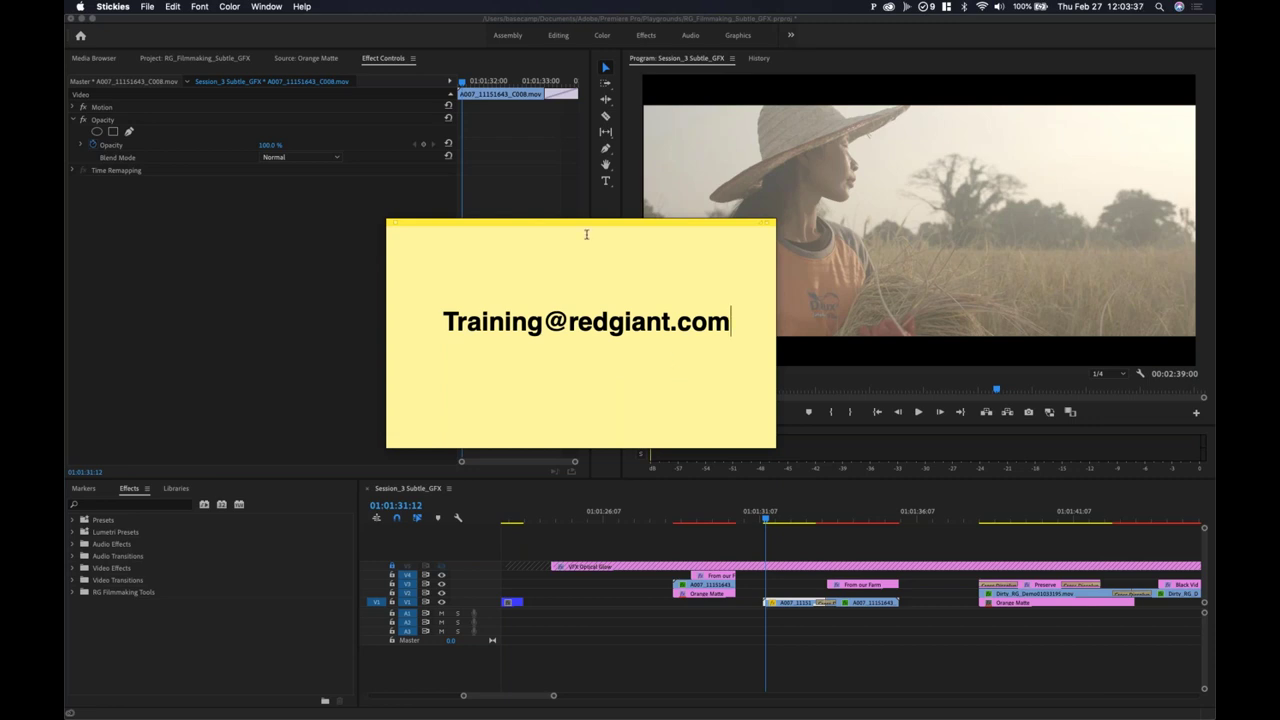
left_click(597, 312)
left_click_drag(442, 320, 745, 332)
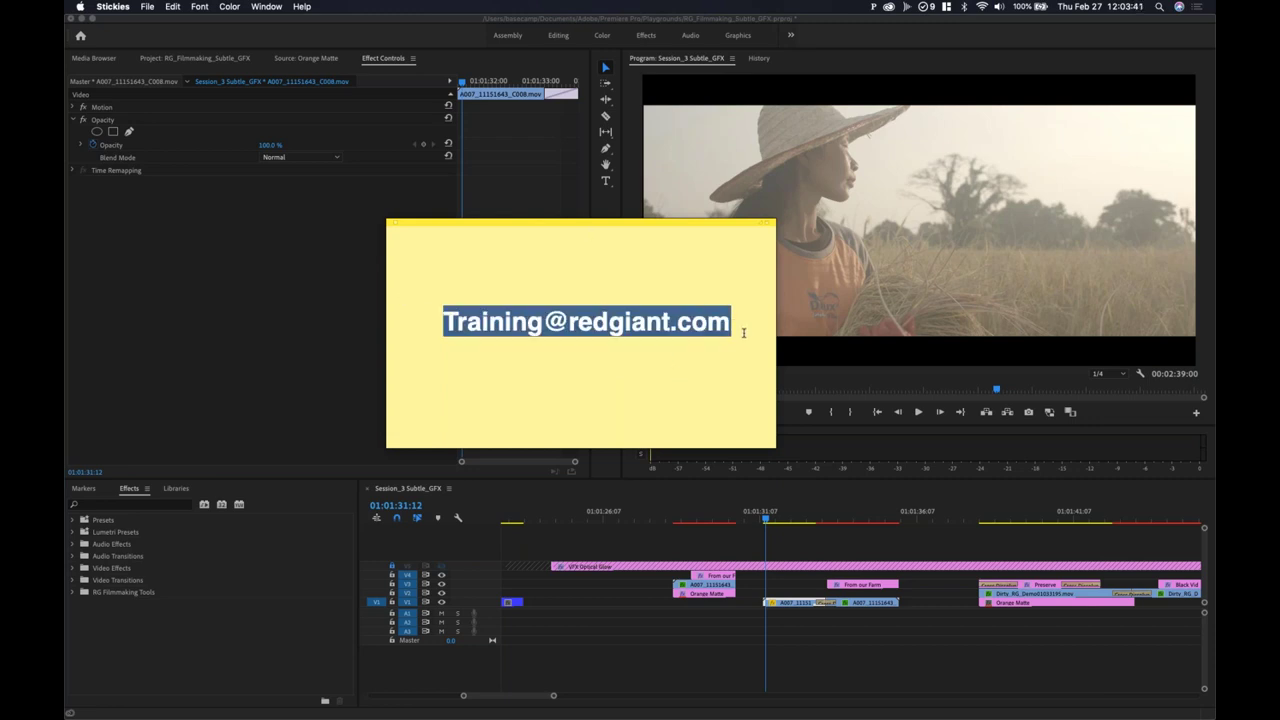
left_click(712, 360)
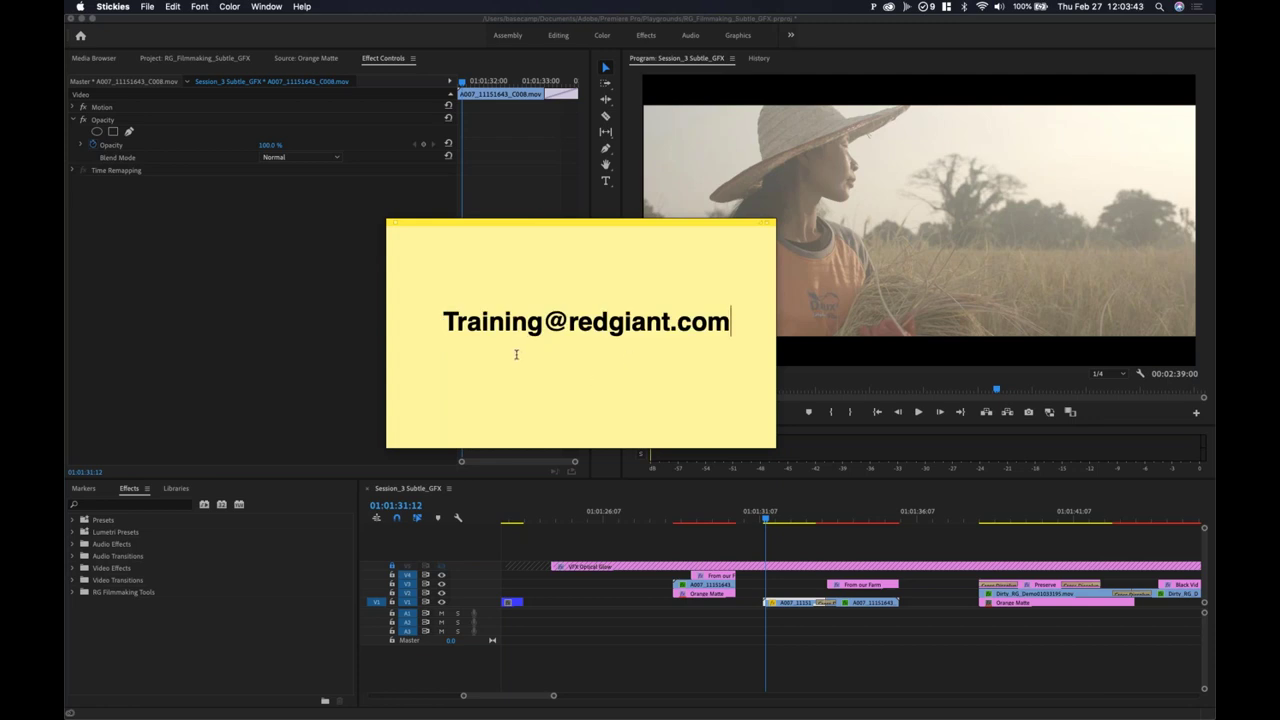
Step: Write "Do Not touch RENDERING" below the e-mail address on the sticky note, and delete that line again
key("Return")
type("Do Not ")
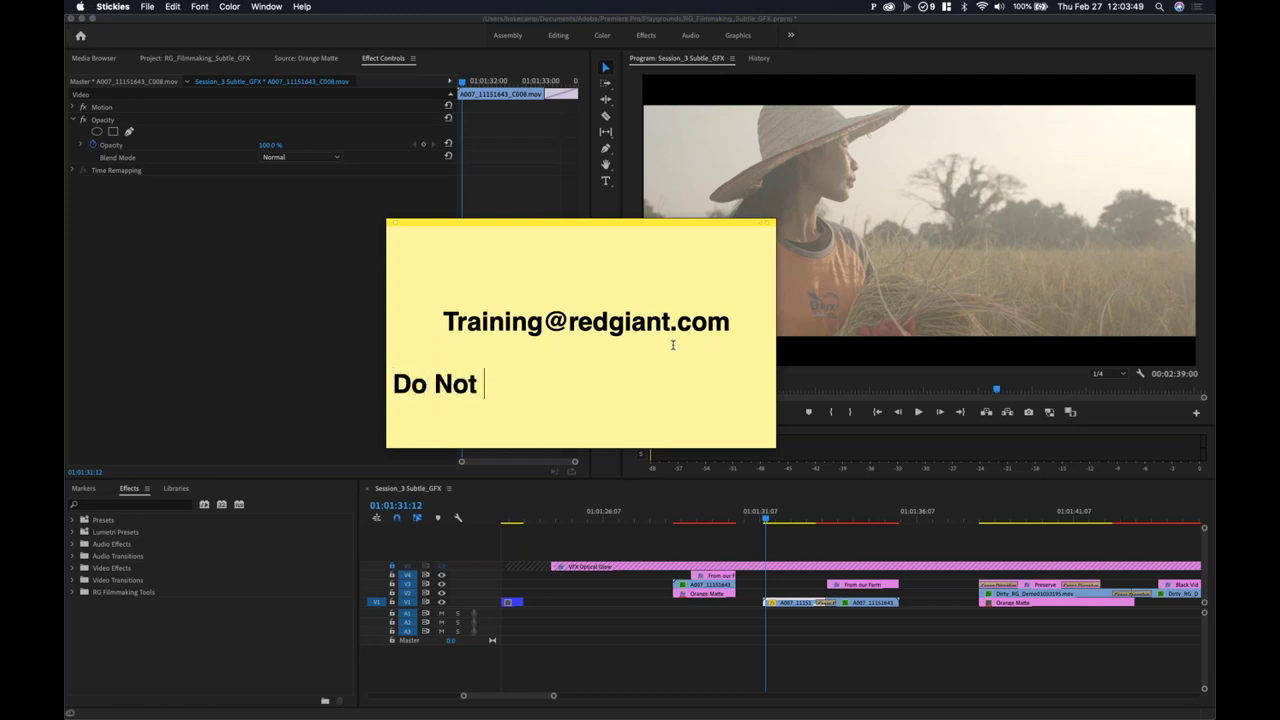
type("touch h")
key("BackSpace")
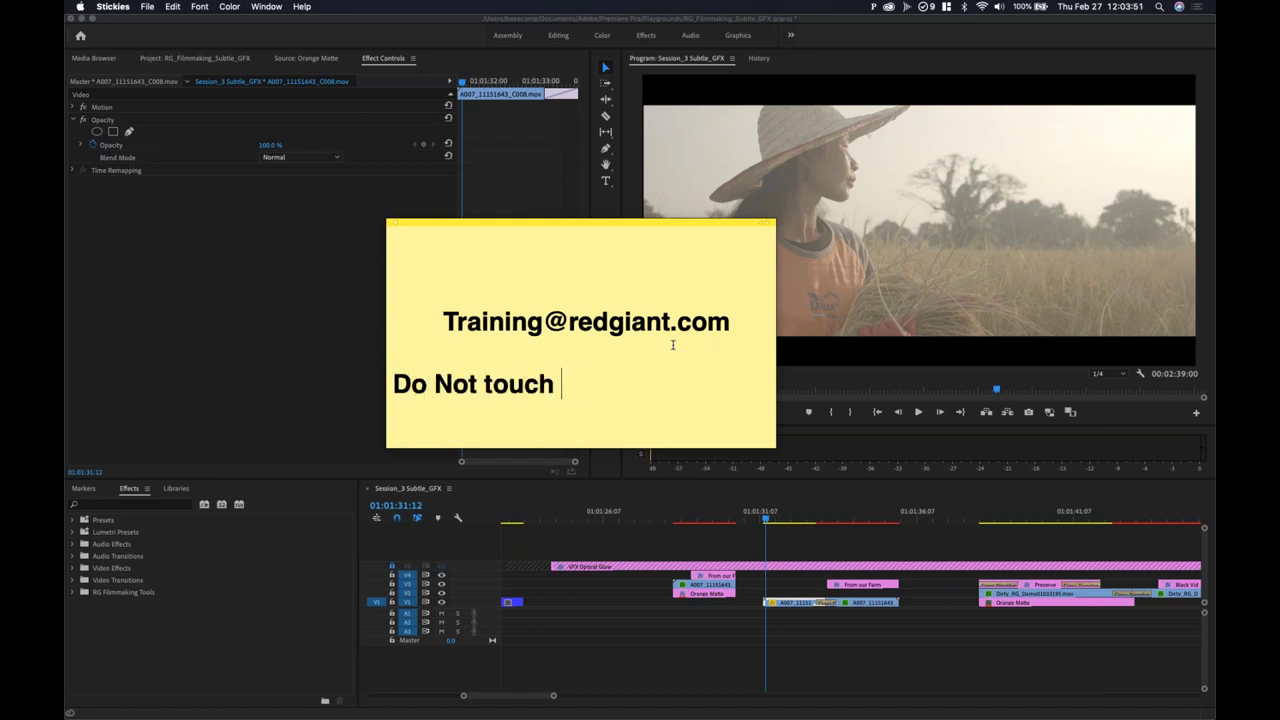
type("RENDERING")
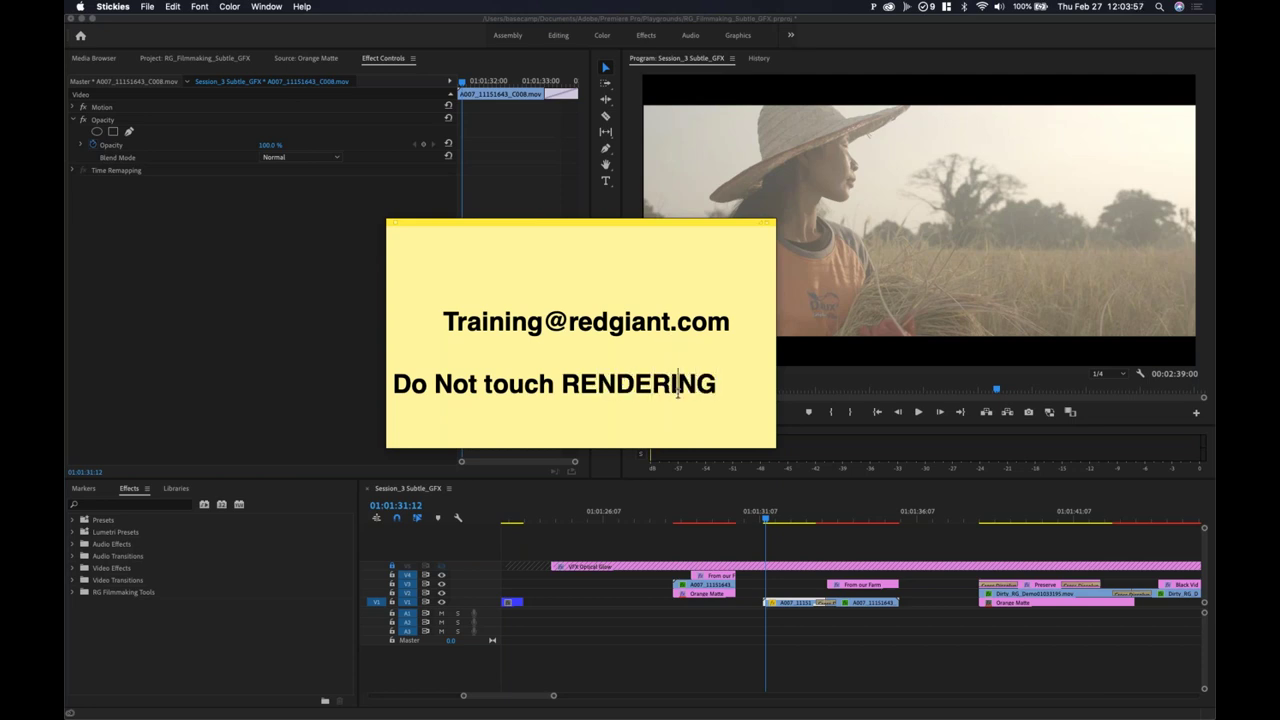
left_click_drag(723, 381, 317, 375)
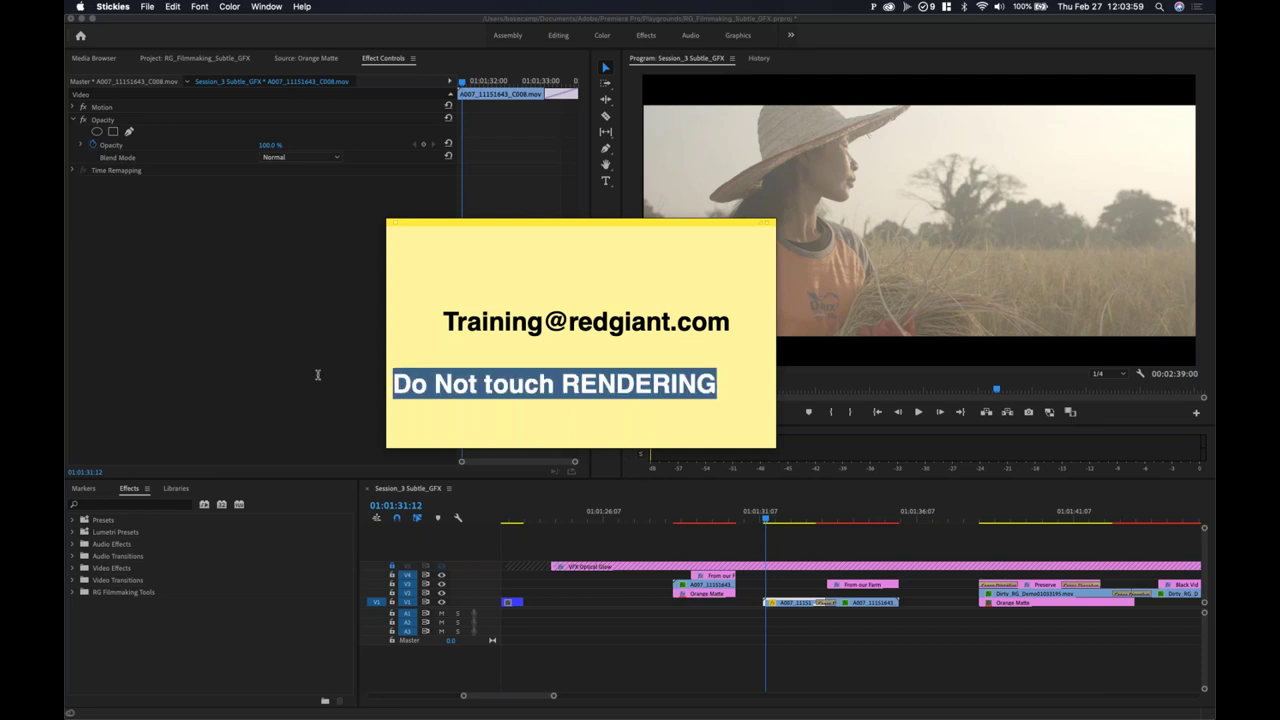
key("BackSpace")
left_click(614, 243)
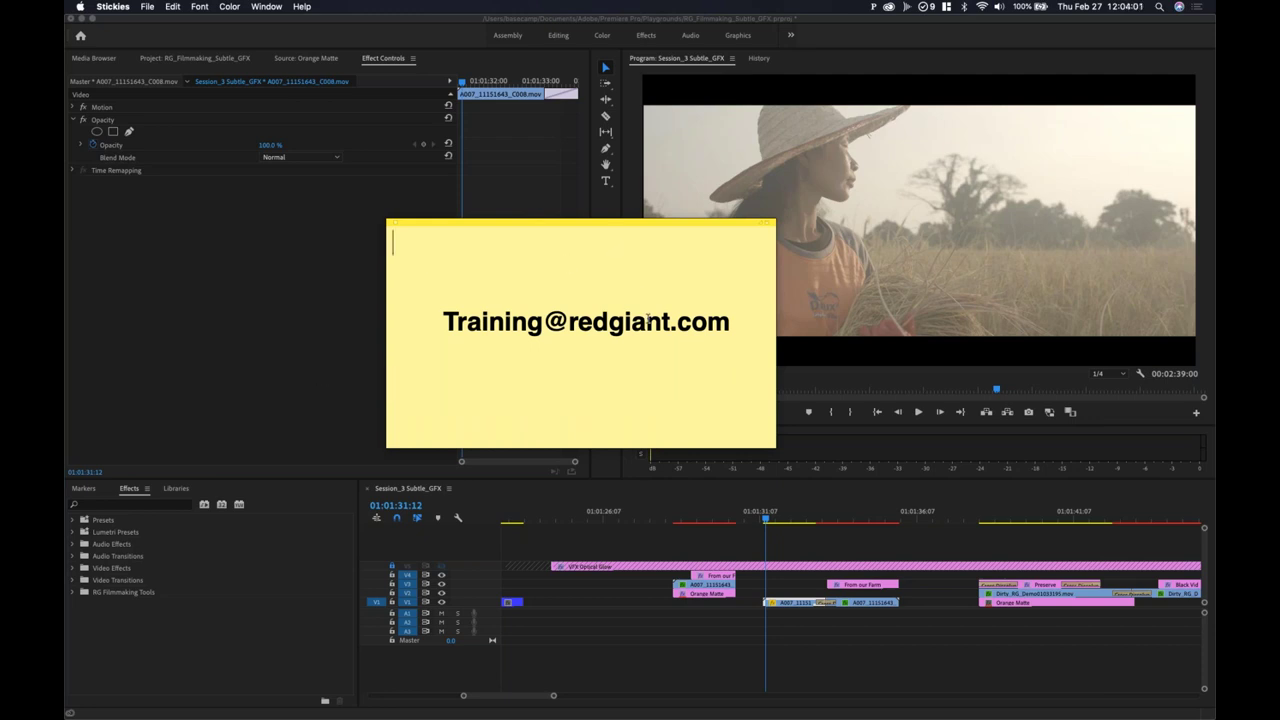
Step: Hide the sticky note to return to Premiere Pro and park the playhead at 01:01:32:12 on the farm clip
key("super+h")
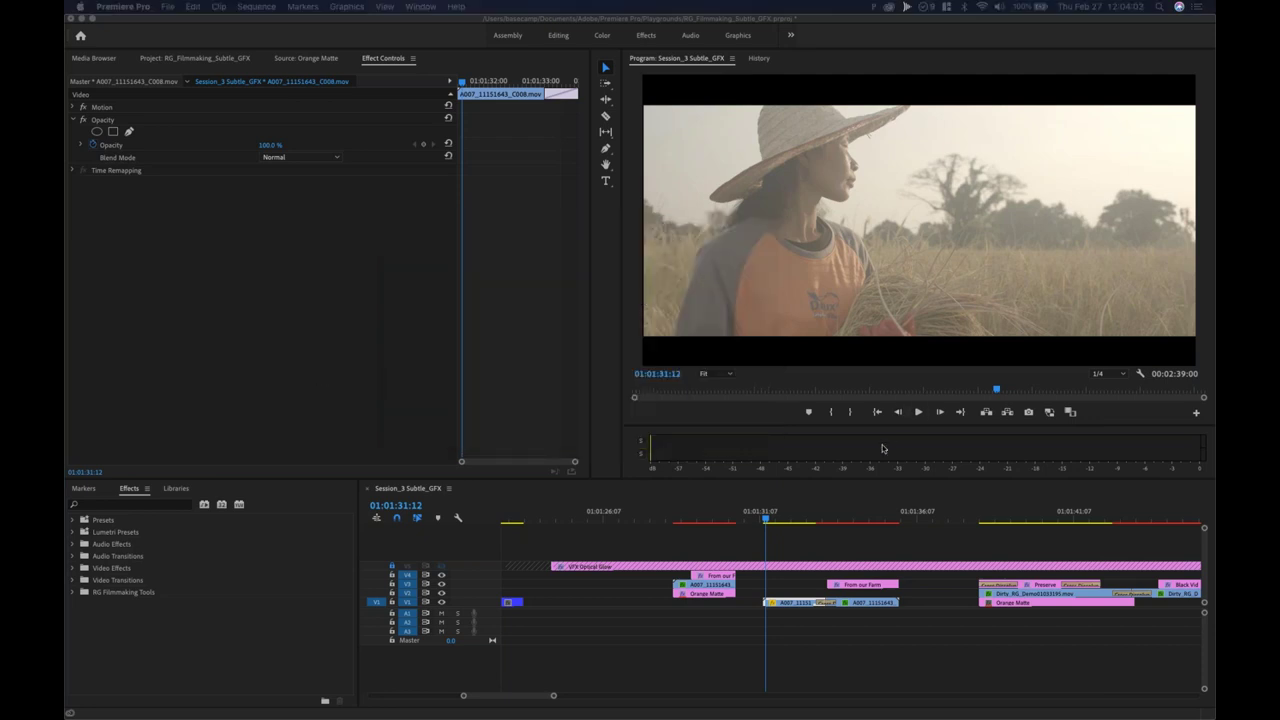
left_click(783, 521)
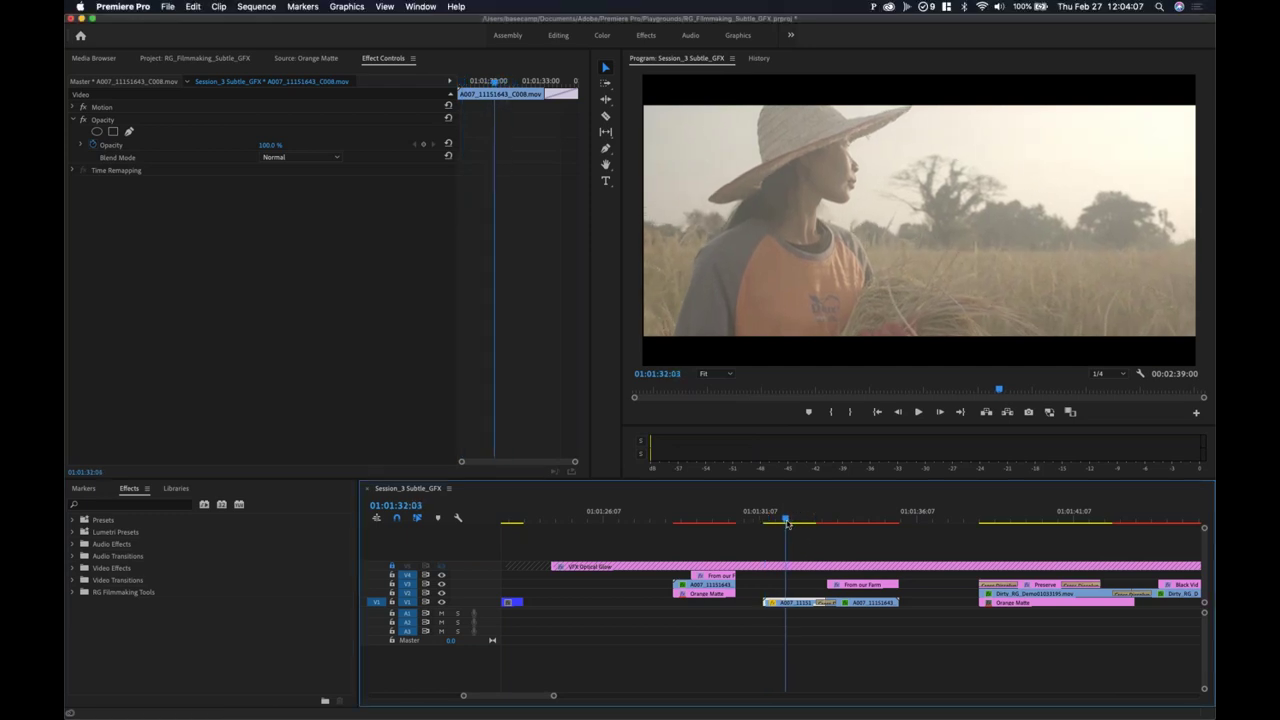
mouse_move(783, 524)
left_mouse_down()
mouse_move(795, 524)
mouse_move(778, 534)
mouse_move(797, 538)
mouse_move(787, 541)
left_mouse_up()
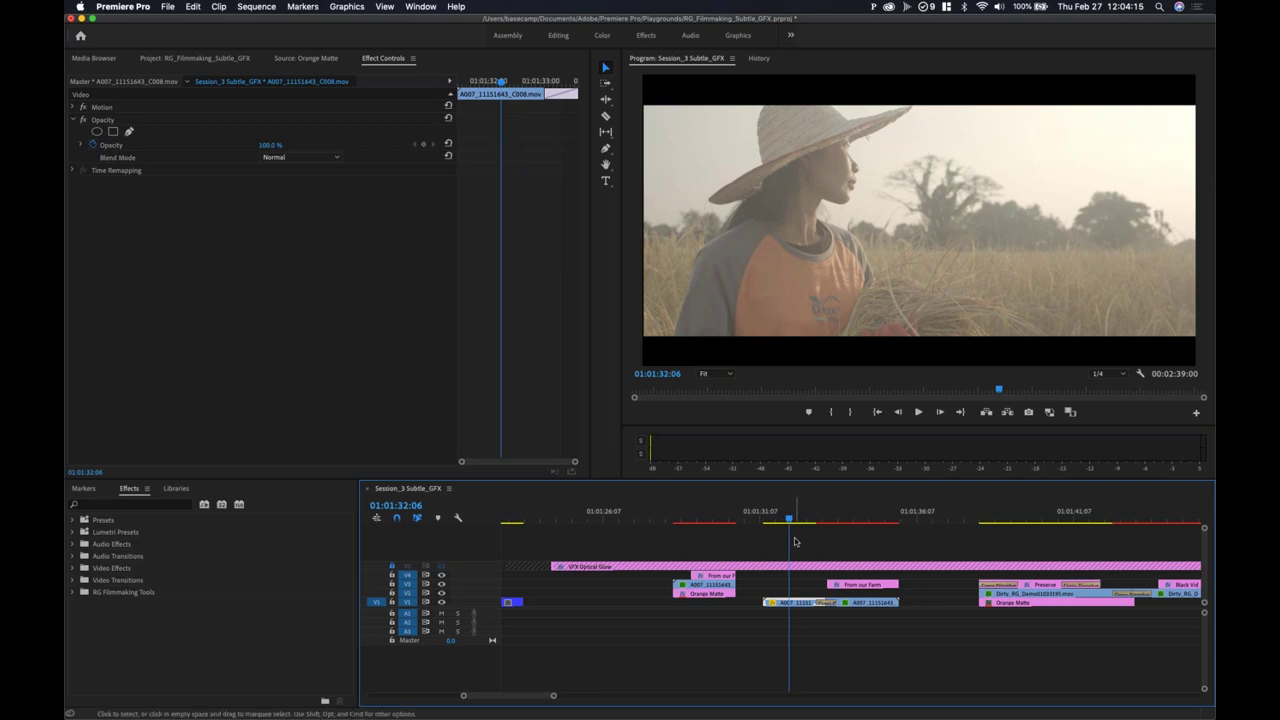
left_click(795, 541)
mouse_move(797, 517)
left_mouse_down()
mouse_move(782, 527)
mouse_move(797, 520)
left_mouse_up()
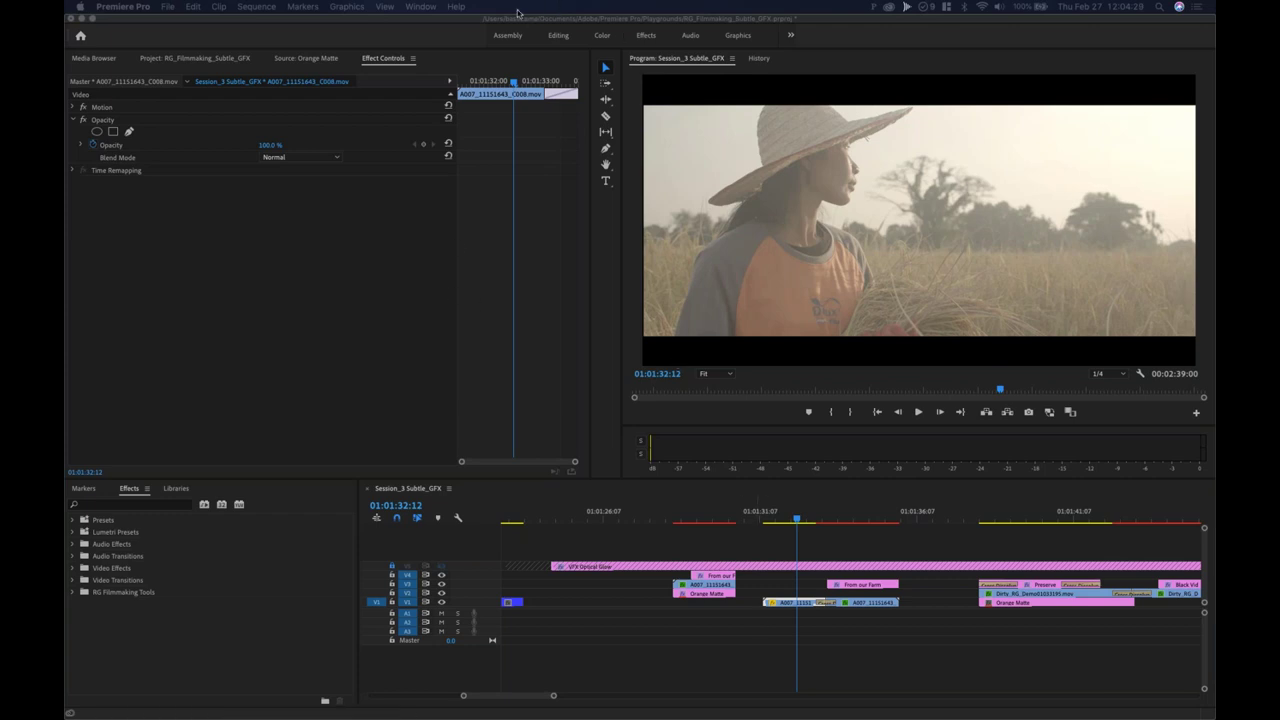
Step: Open the RG Universe Dashboard extension and move its floating window so that its whole effect list is visible
left_click(376, 6)
mouse_move(346, 6)
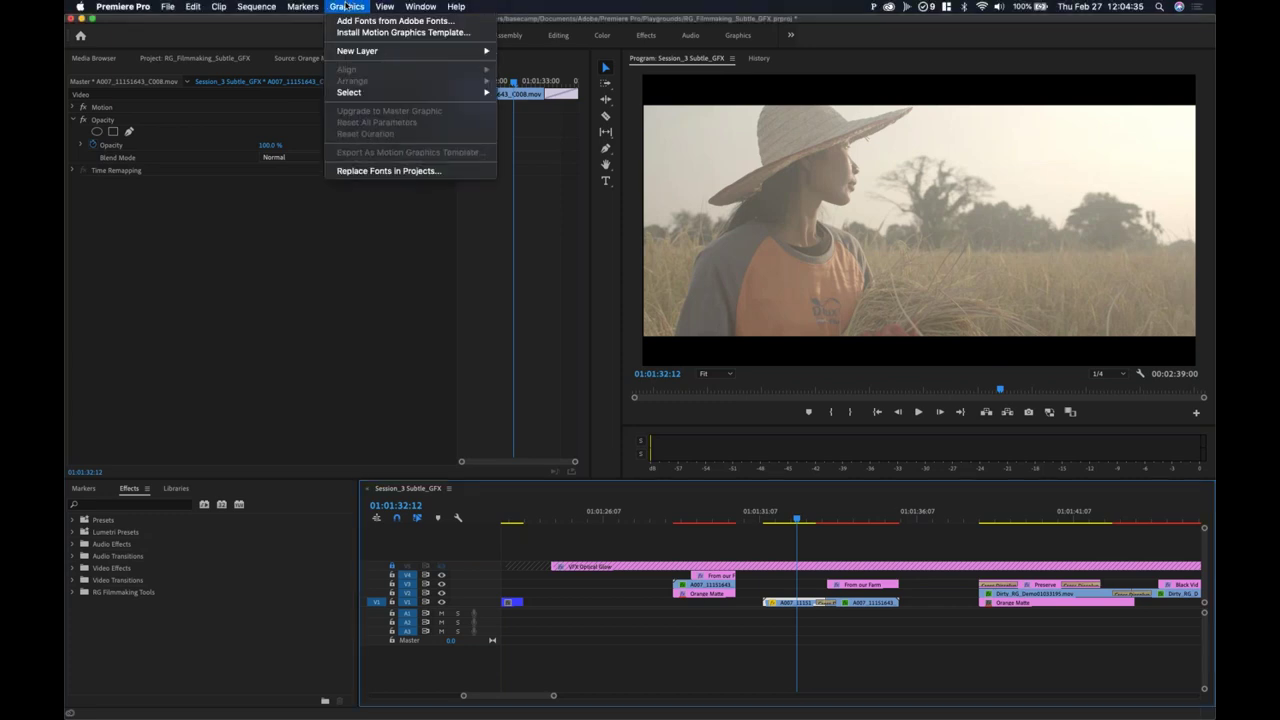
left_click(420, 6)
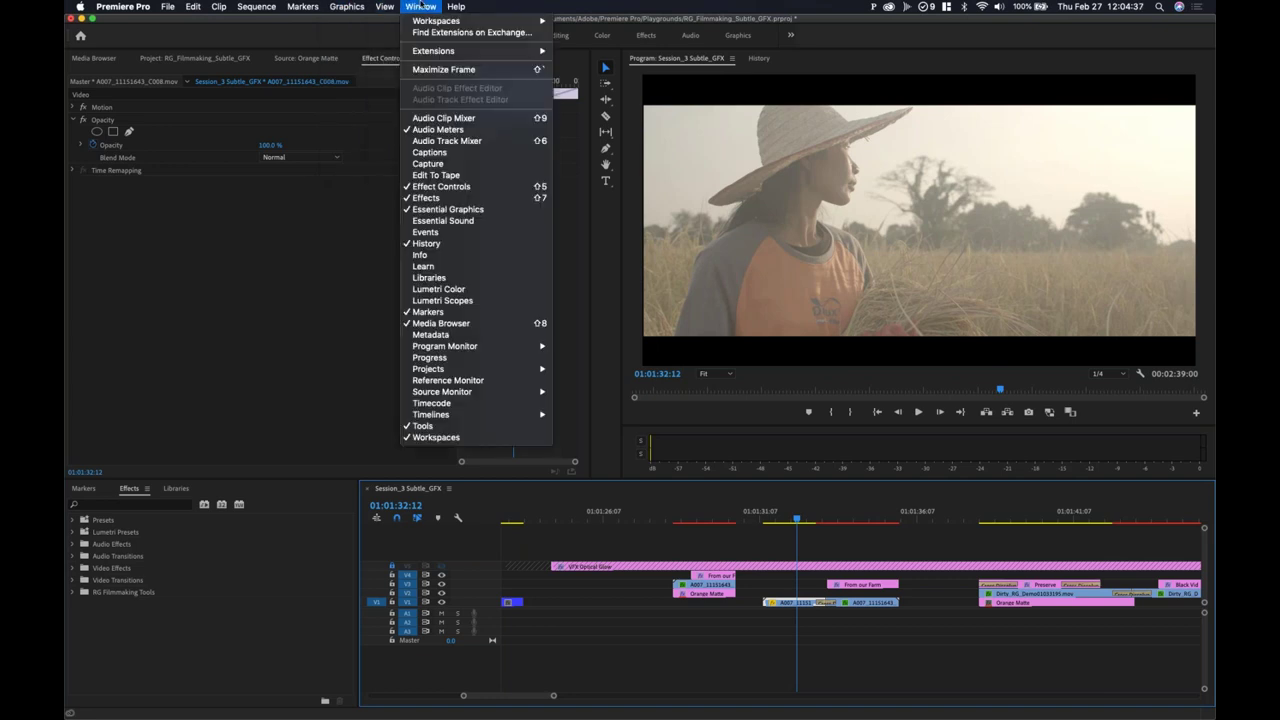
mouse_move(440, 54)
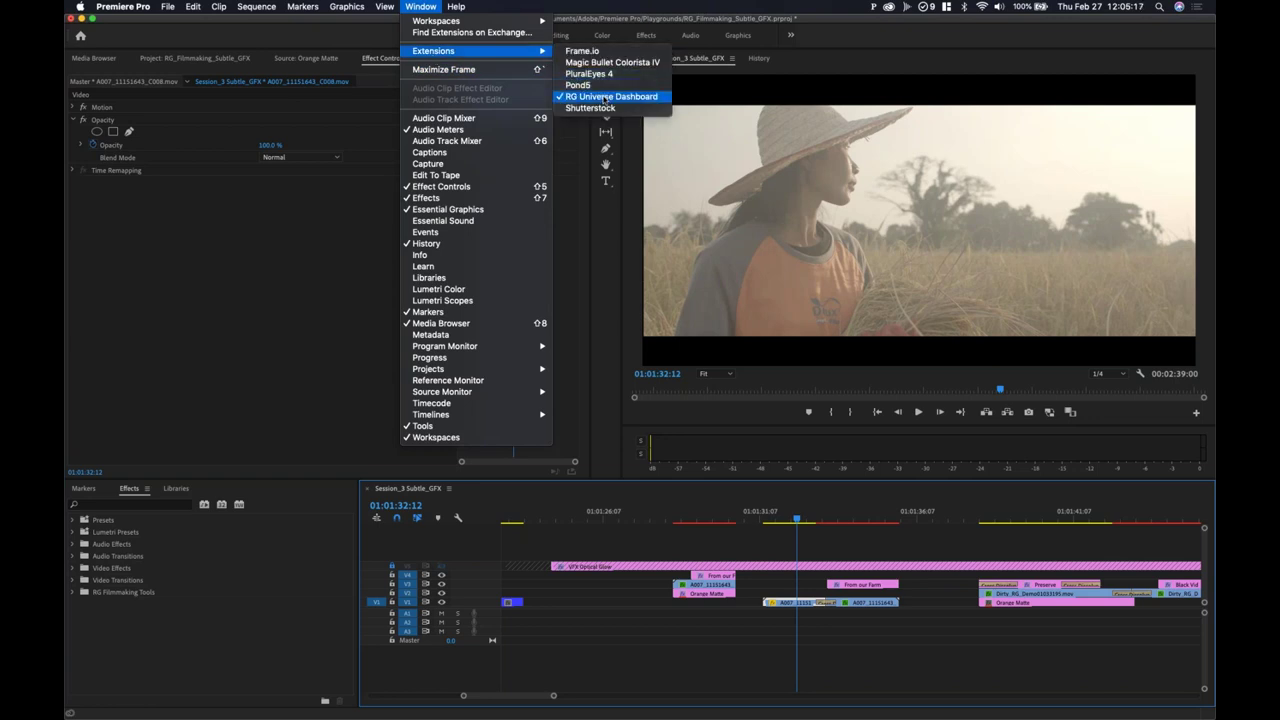
left_click(606, 97)
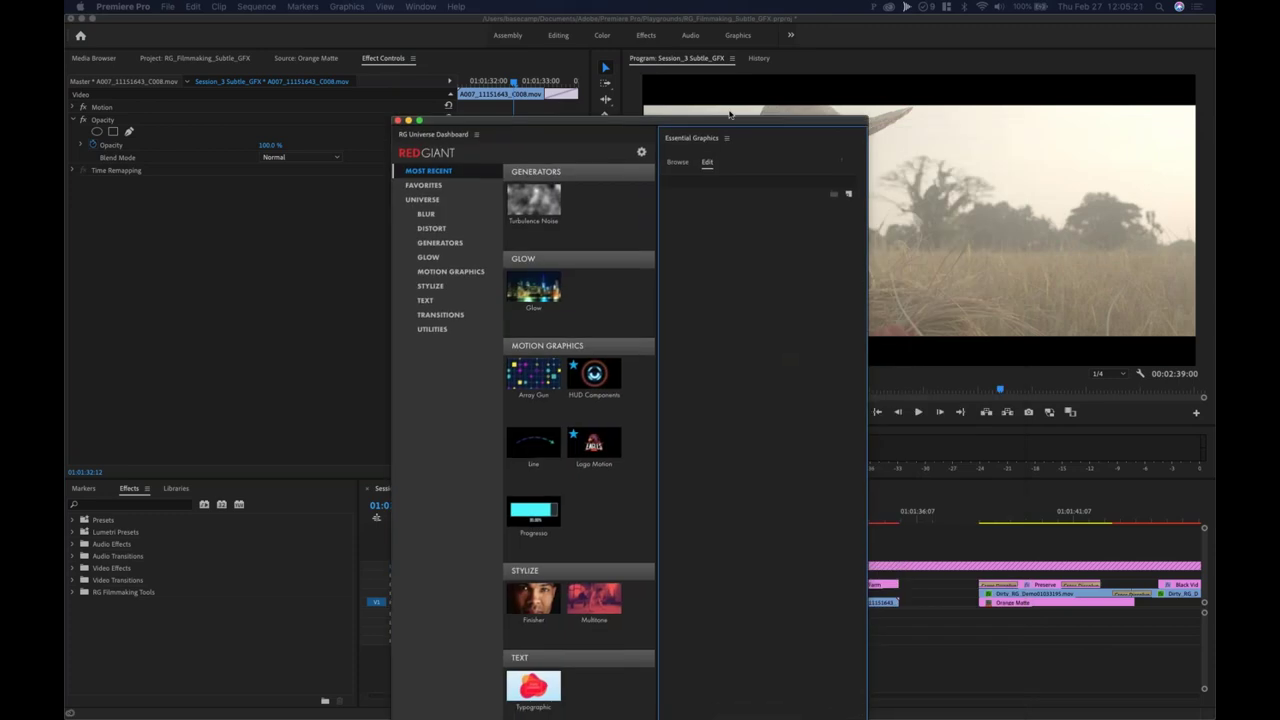
left_click_drag(734, 129, 593, 18)
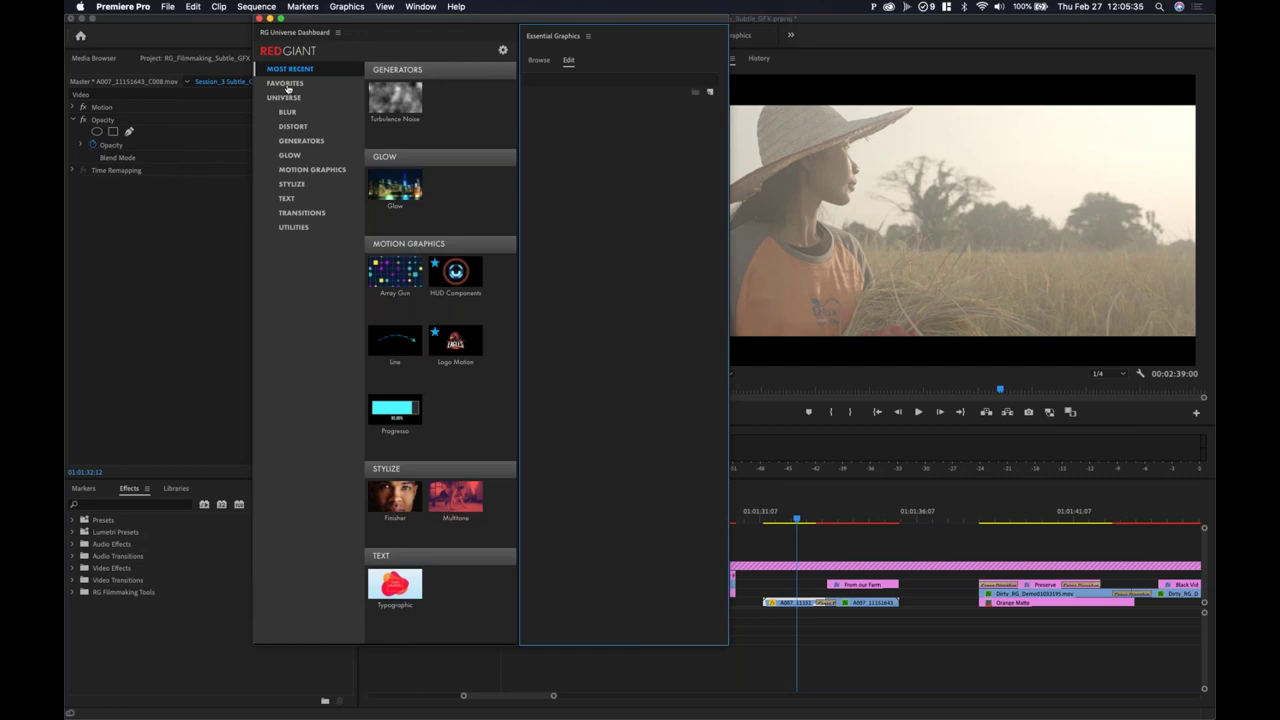
Step: Apply the H Blur preset of the Universe Blur effect to the selected farm clip
left_click(288, 98)
mouse_move(395, 106)
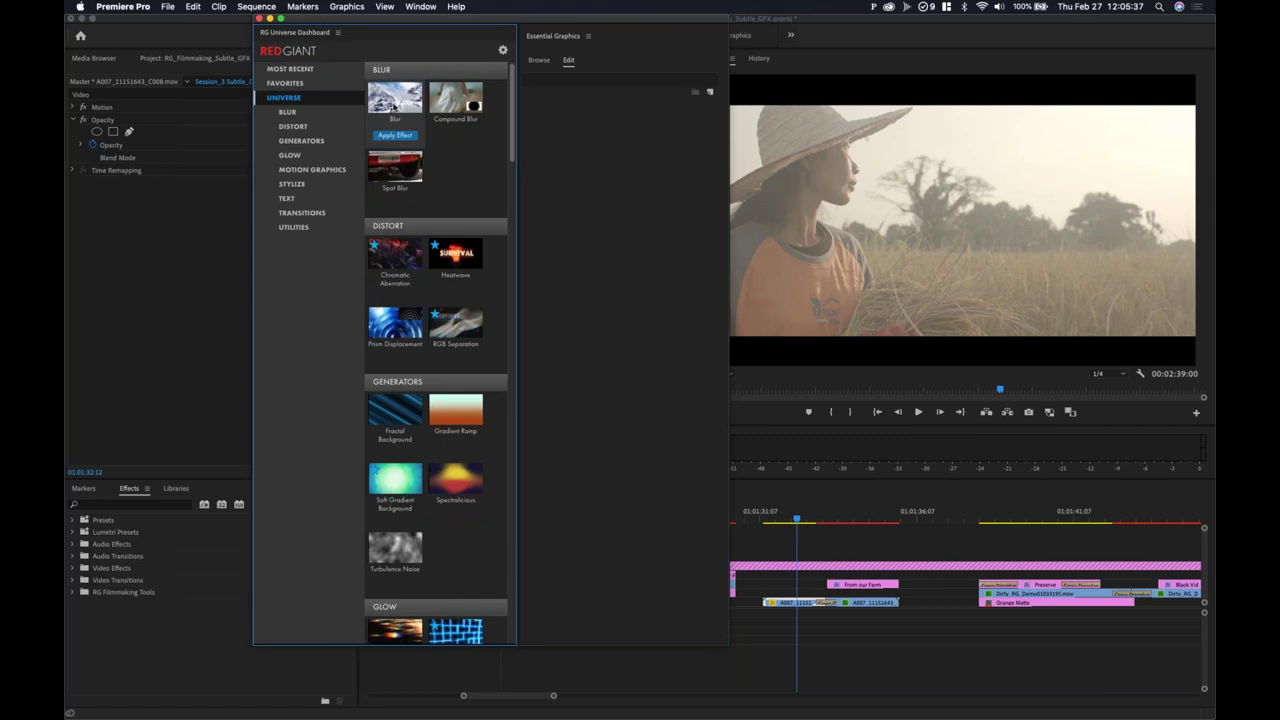
left_click(393, 98)
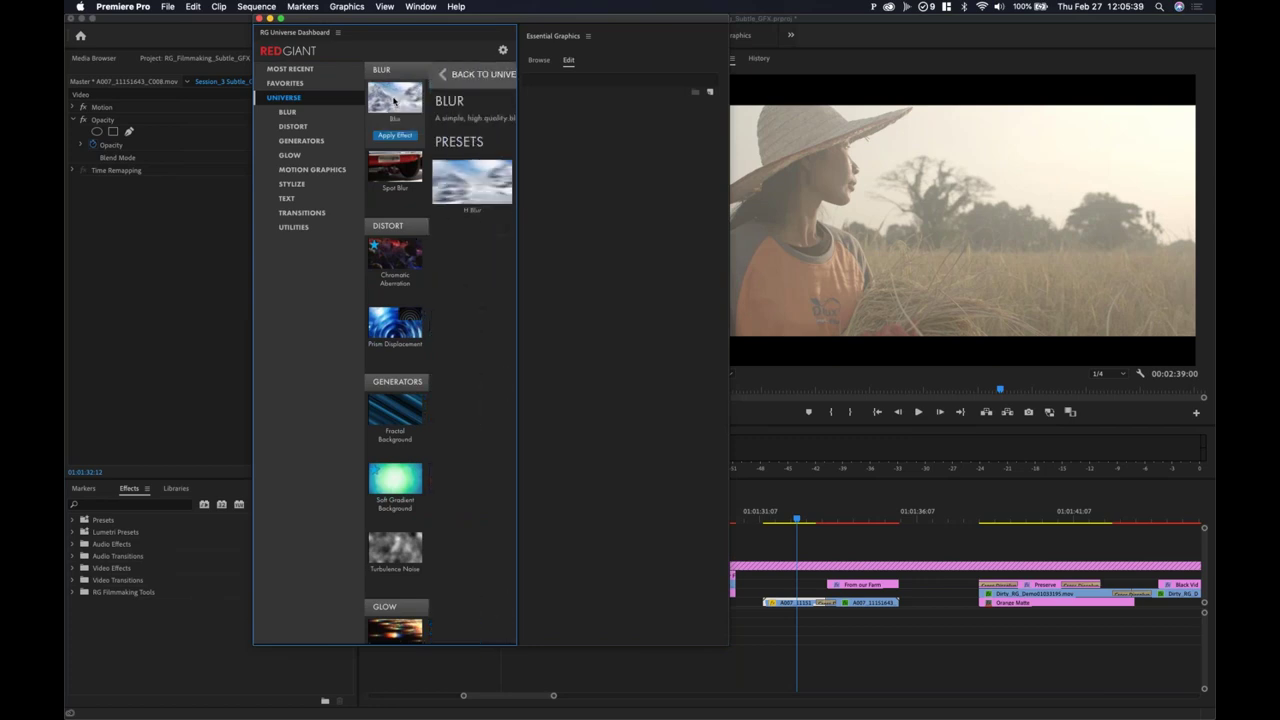
mouse_move(320, 210)
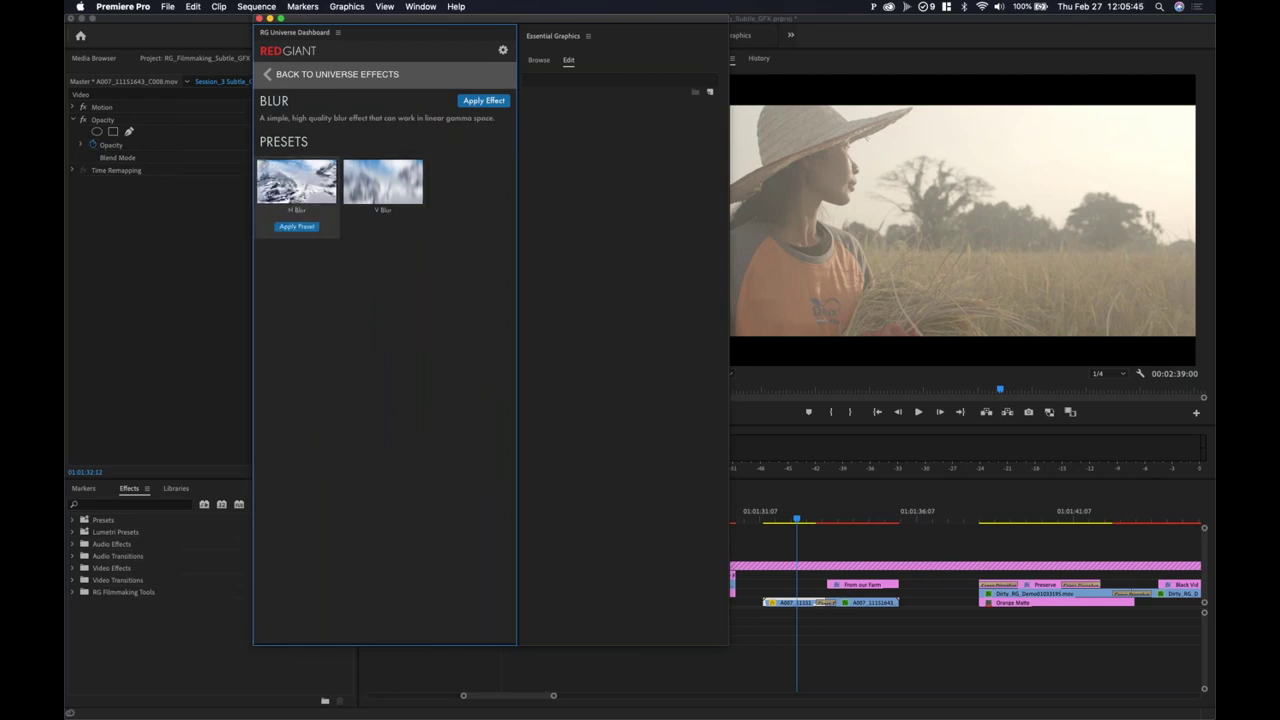
left_click(298, 227)
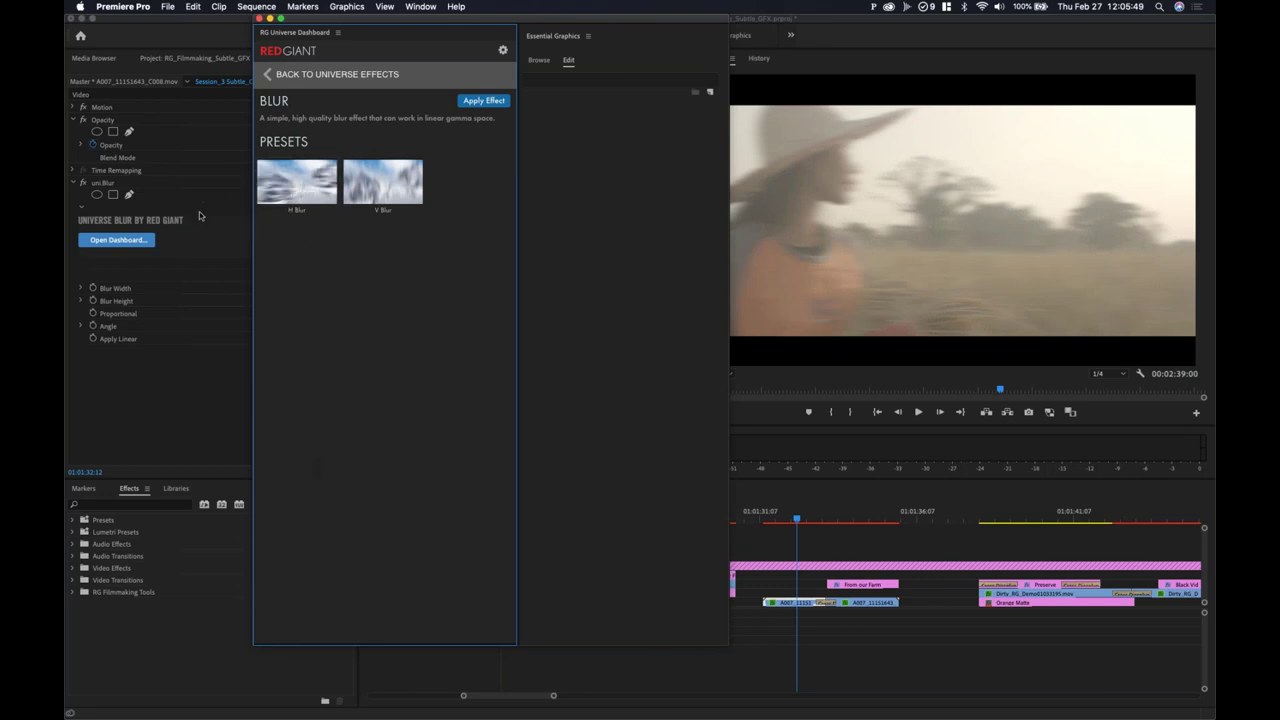
Step: Move the dashboard off the effect settings, reopen it from the uni.Blur effect, and place it beside those settings
left_click_drag(365, 22, 1214, 110)
left_click(68, 246)
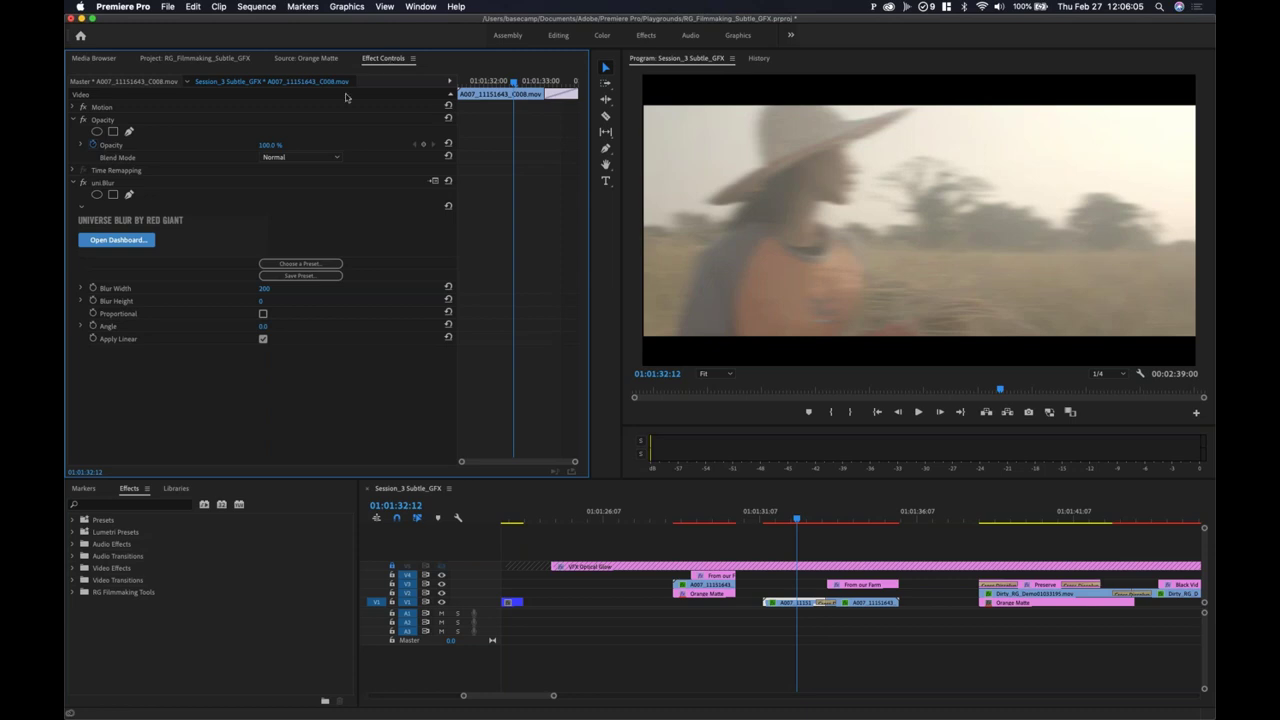
left_click(120, 241)
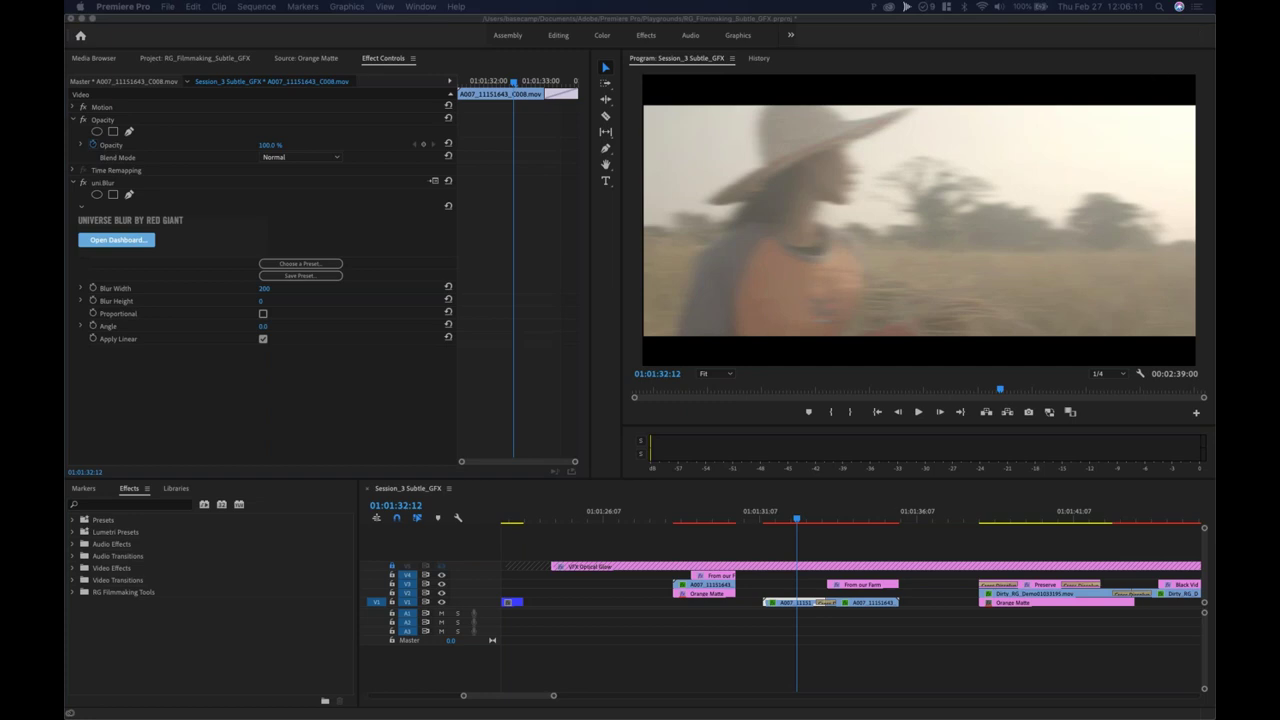
left_click_drag(1210, 130, 602, 147)
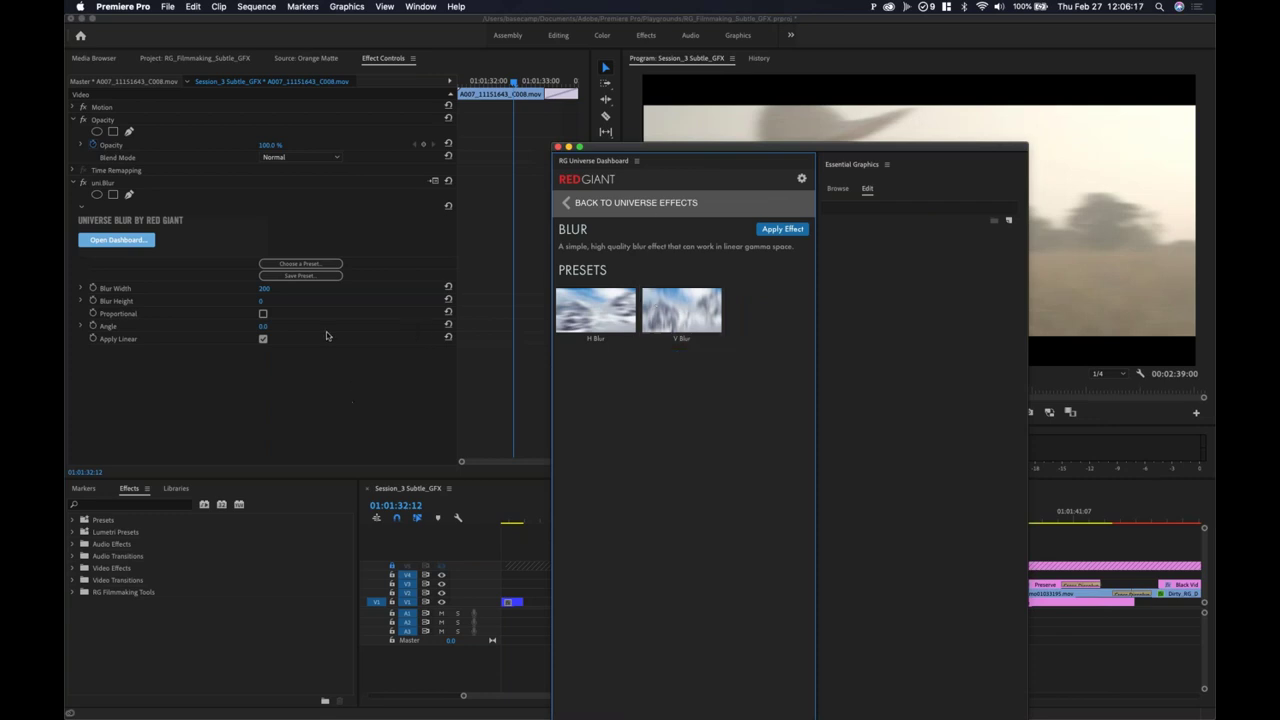
Step: Open the preset chooser from the uni.Blur settings and preview the H Blur and V Blur presets
left_click(318, 288)
left_click(320, 266)
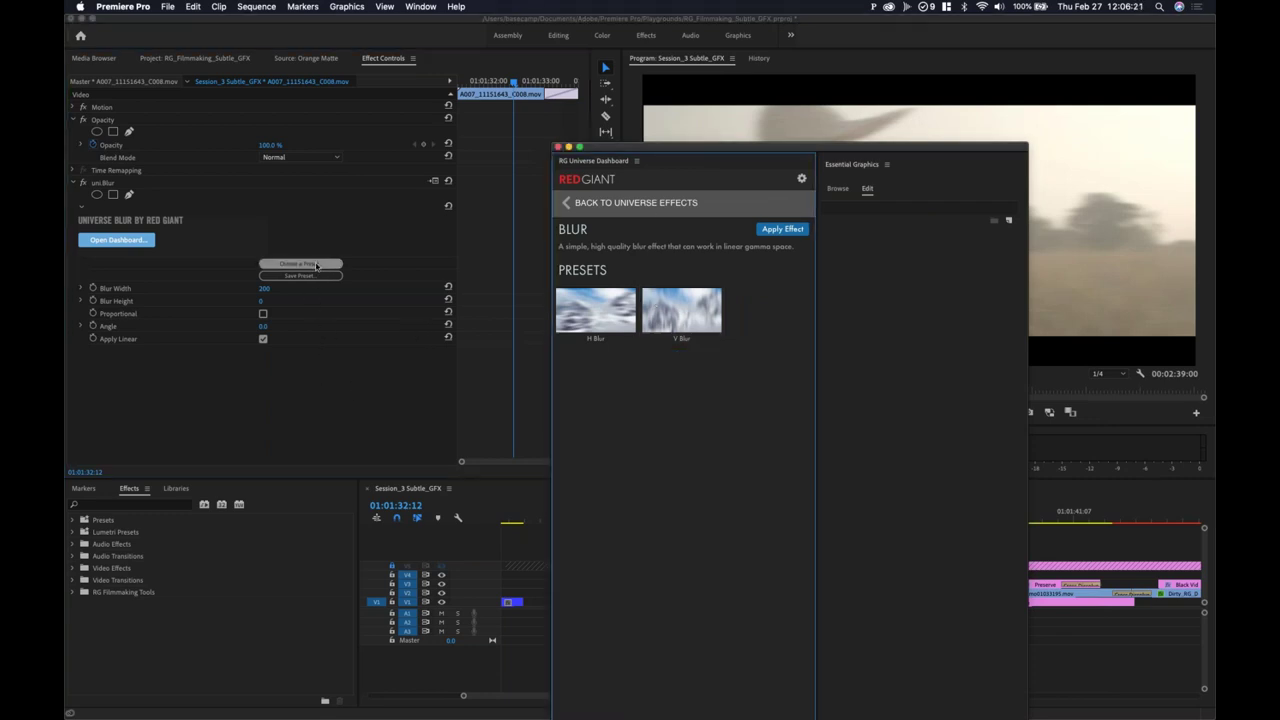
mouse_move(596, 306)
mouse_move(668, 322)
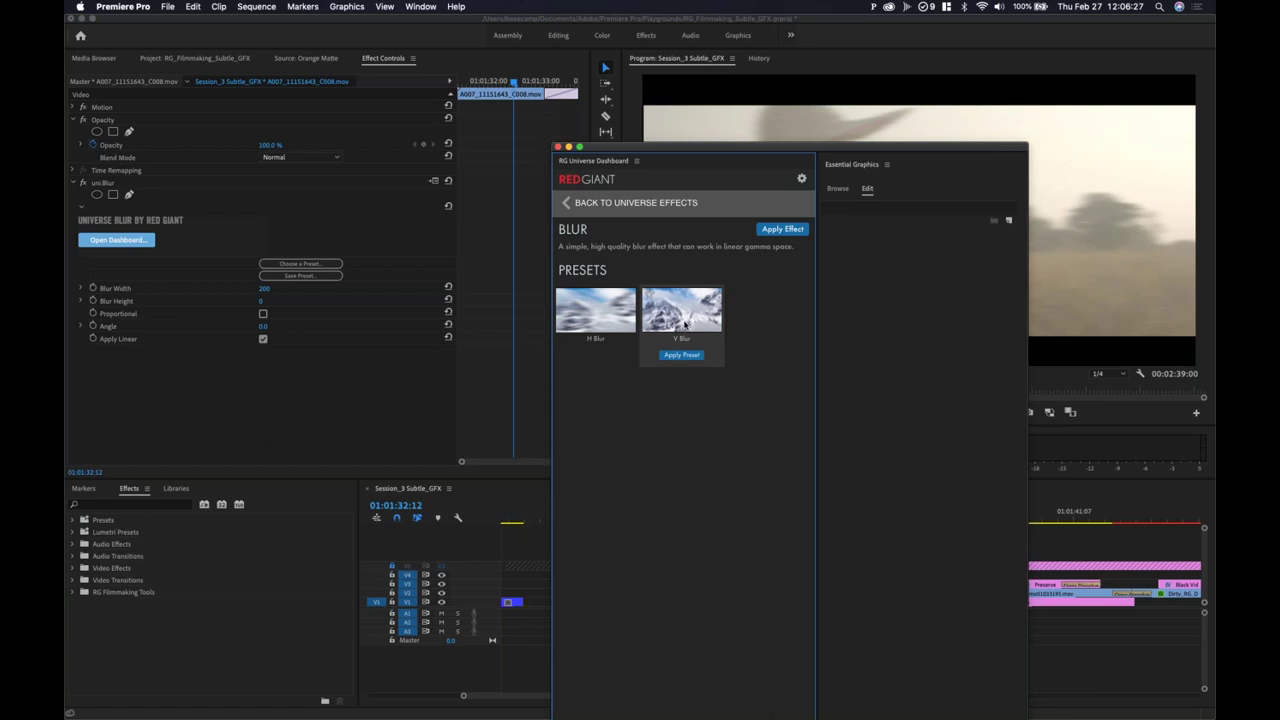
Step: Return to the Universe effects list and look through its categories from Utilities up to Blur, ending on the full Universe list
left_click(567, 206)
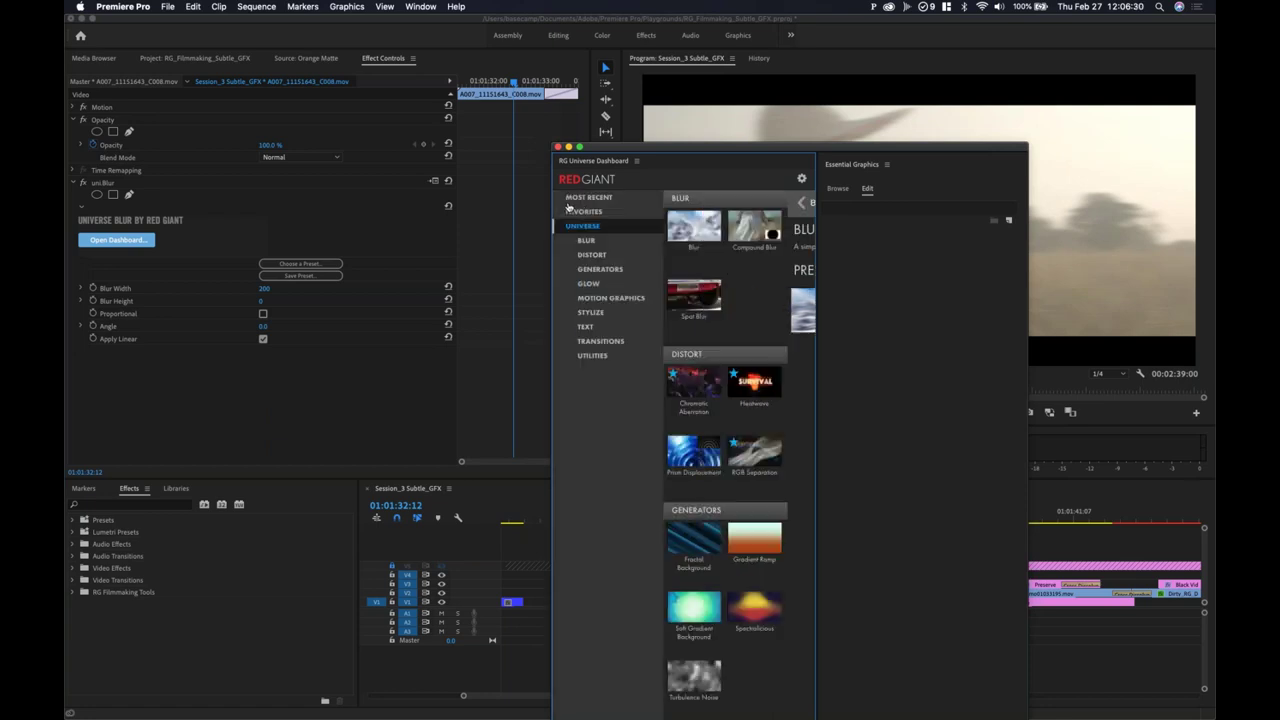
left_click(618, 358)
left_click(618, 346)
left_click(615, 328)
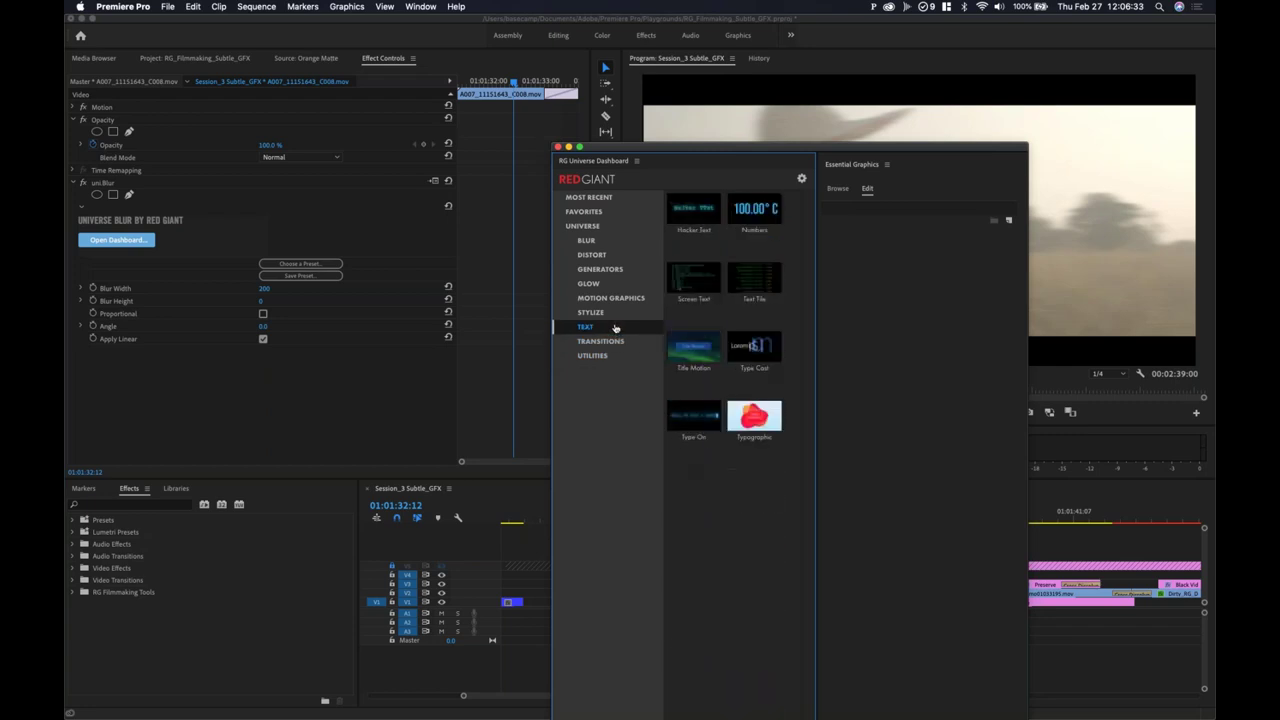
left_click(614, 312)
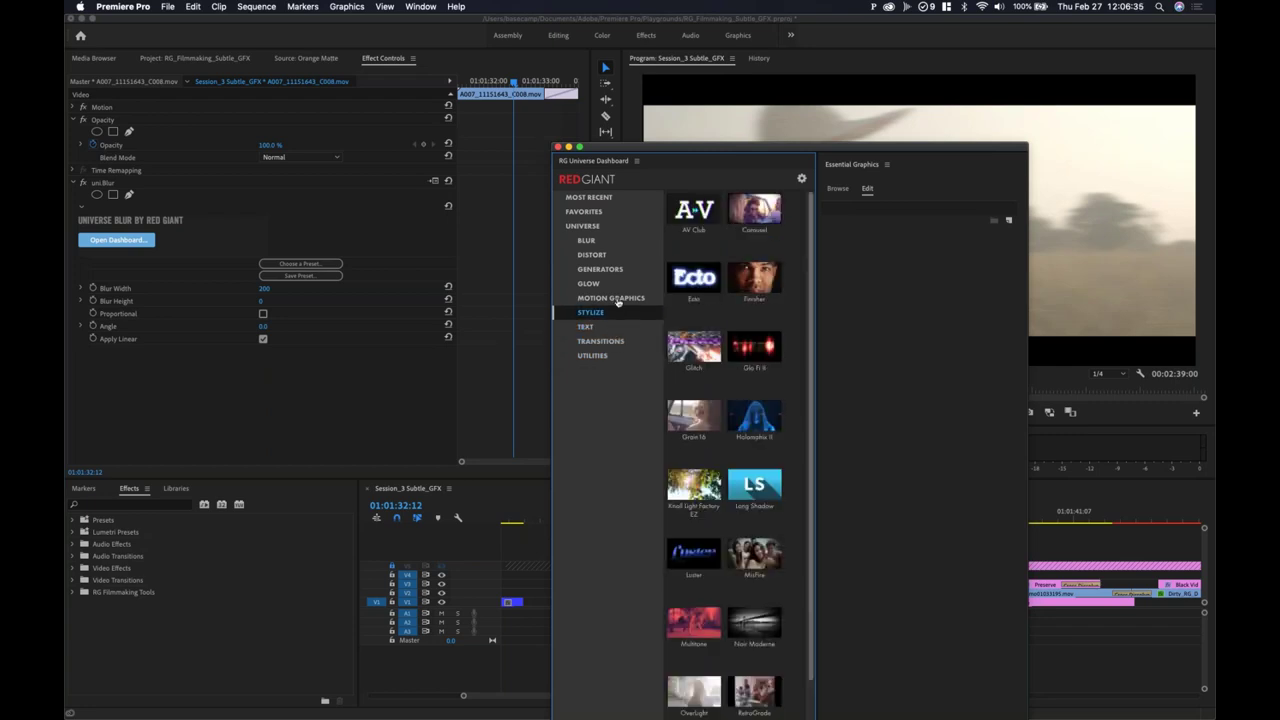
left_click(618, 298)
left_click(614, 284)
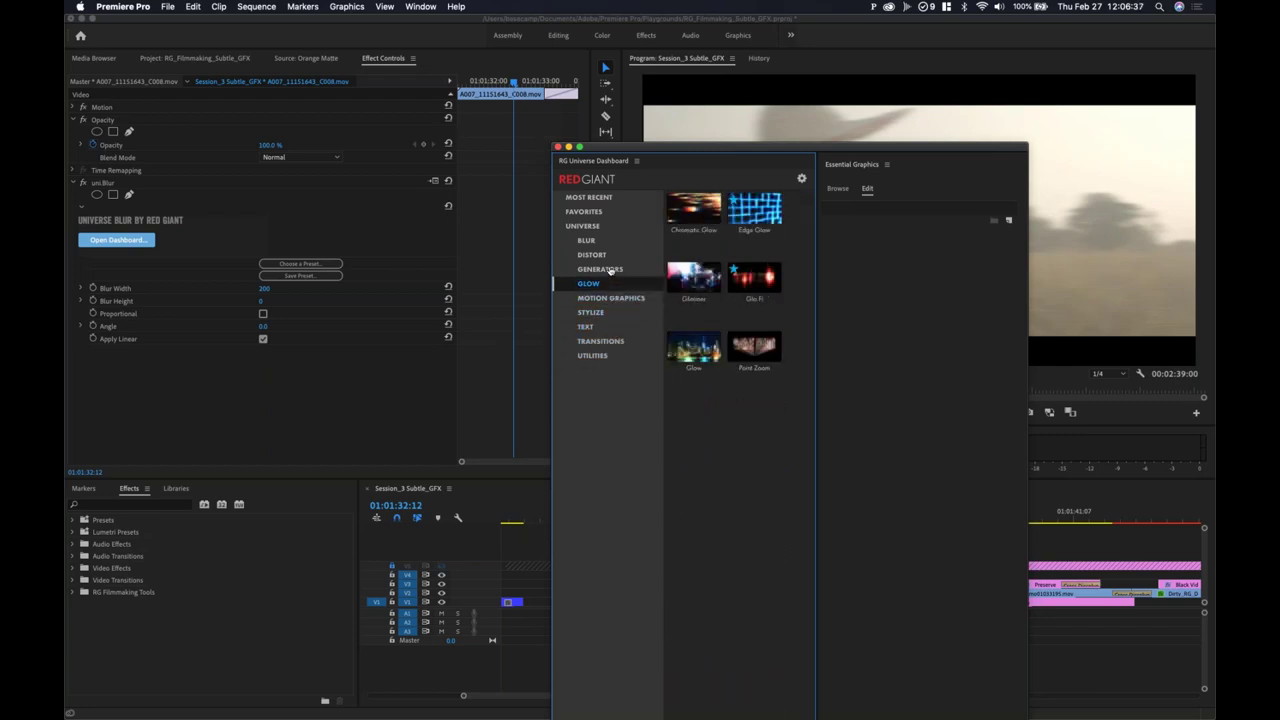
left_click(611, 270)
left_click(603, 255)
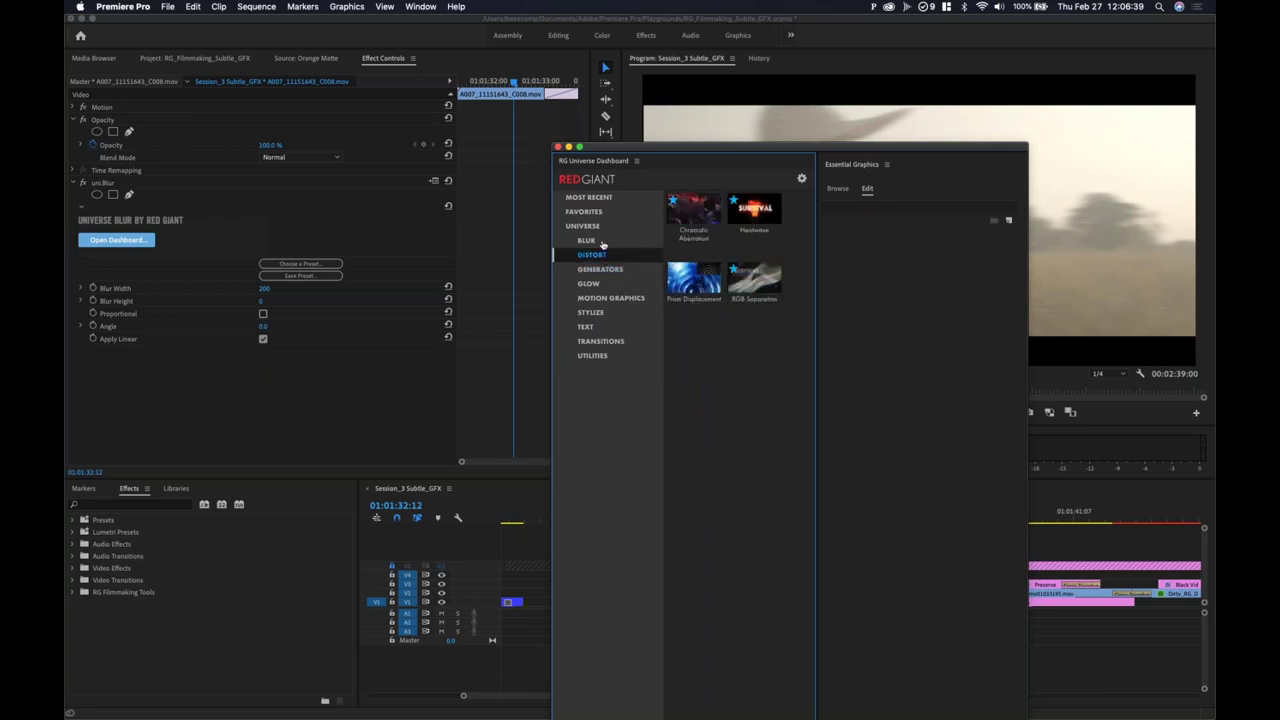
left_click(603, 242)
left_click(602, 228)
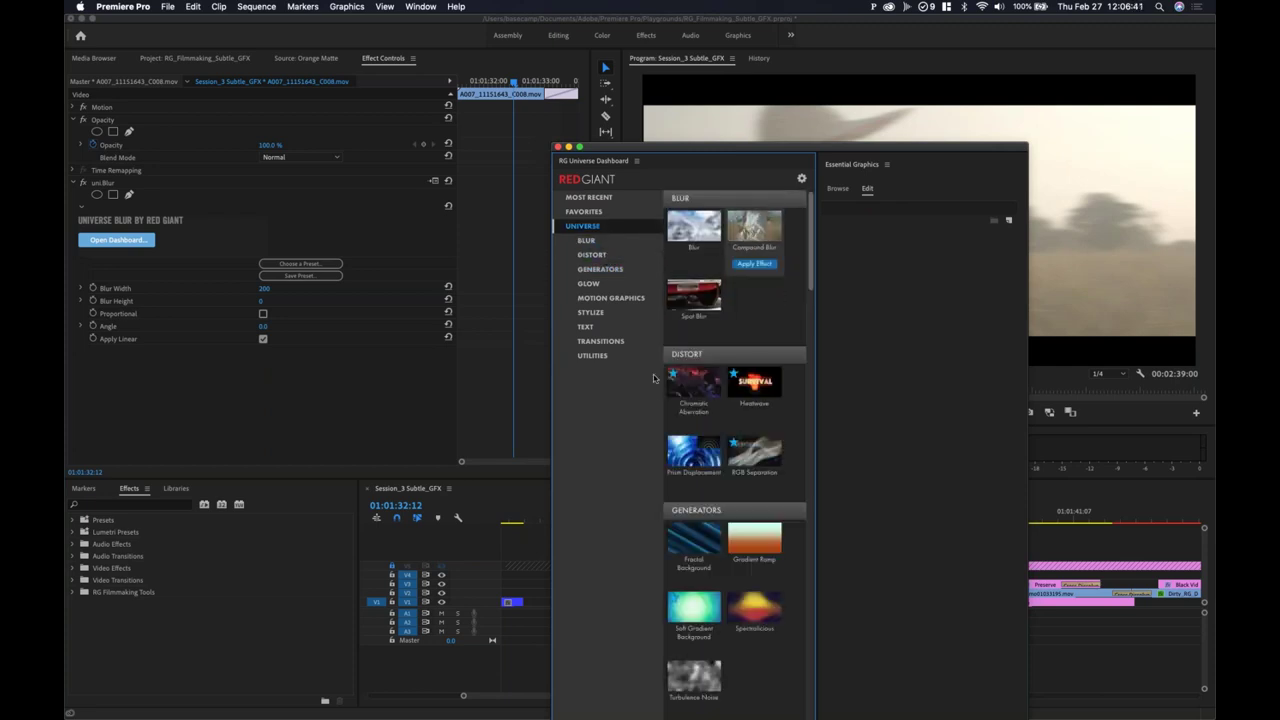
Step: Examine the Generators, Glow and Motion Graphics effects in the full list, including the favorite marker on the Glow effect
scroll(744, 495, "down", 4)
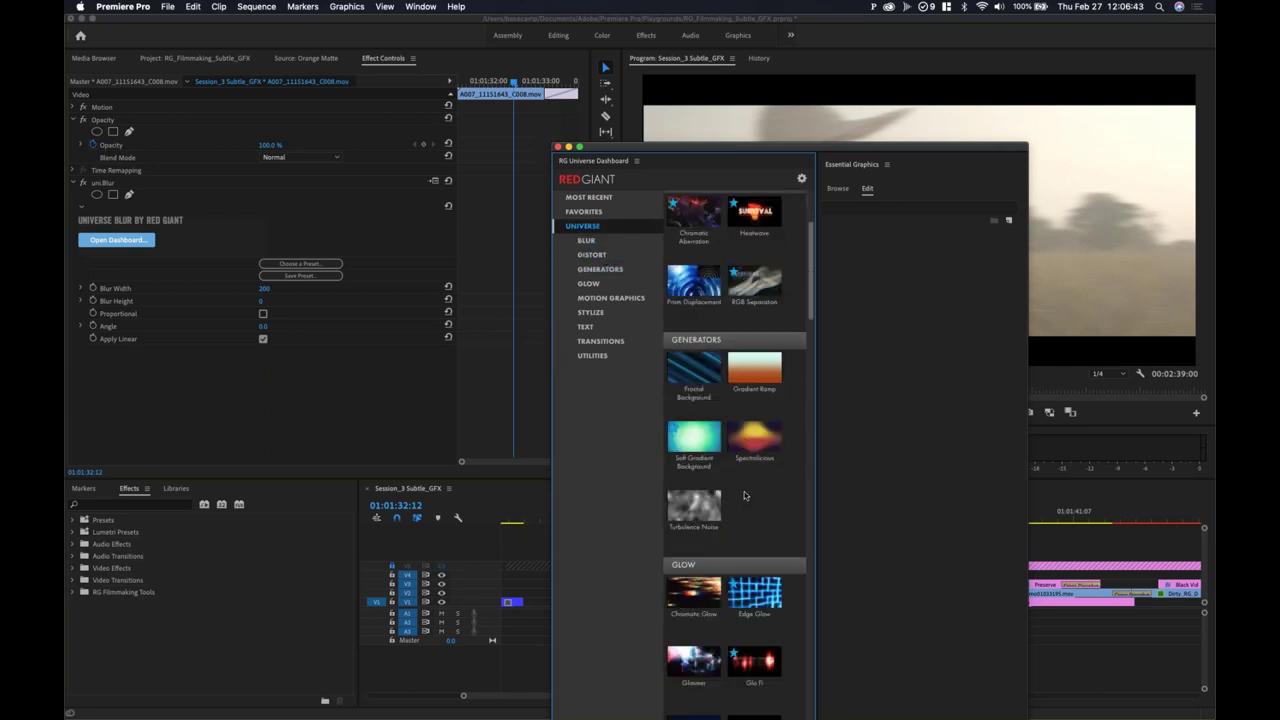
scroll(700, 505, "down", 3)
mouse_move(691, 454)
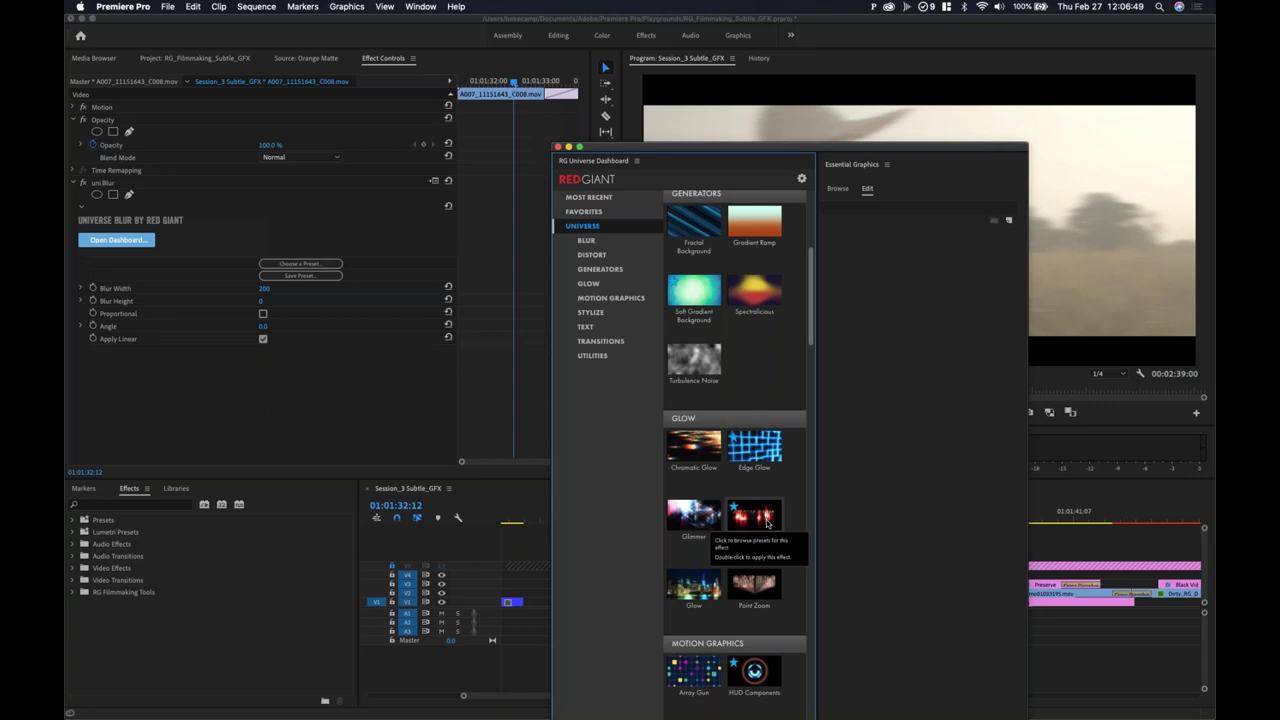
mouse_move(706, 583)
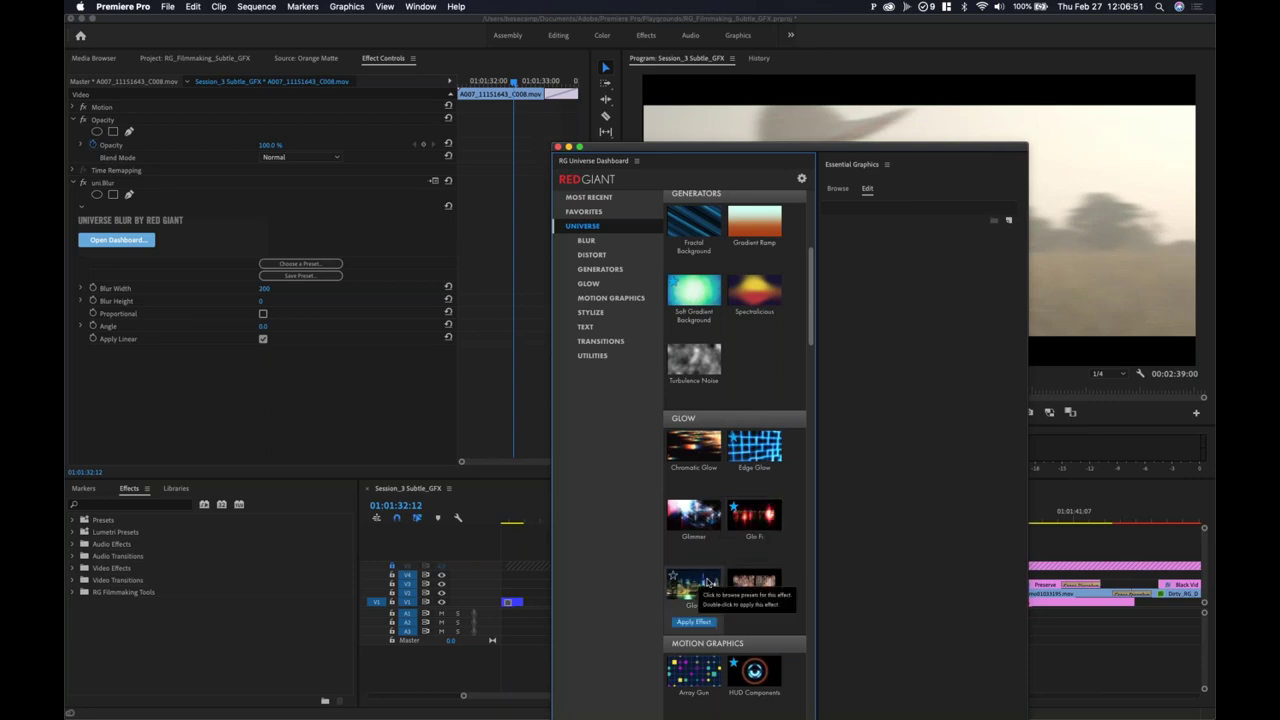
scroll(720, 580, "down", 3)
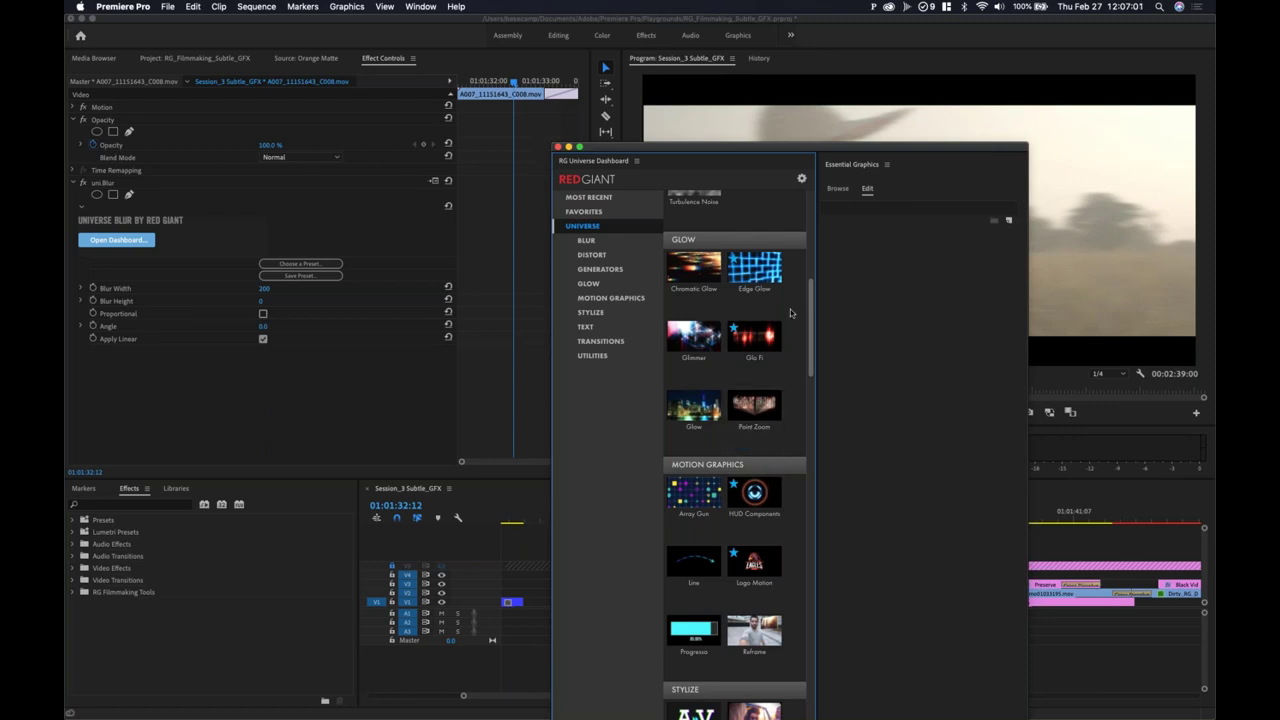
mouse_move(694, 270)
mouse_move(674, 403)
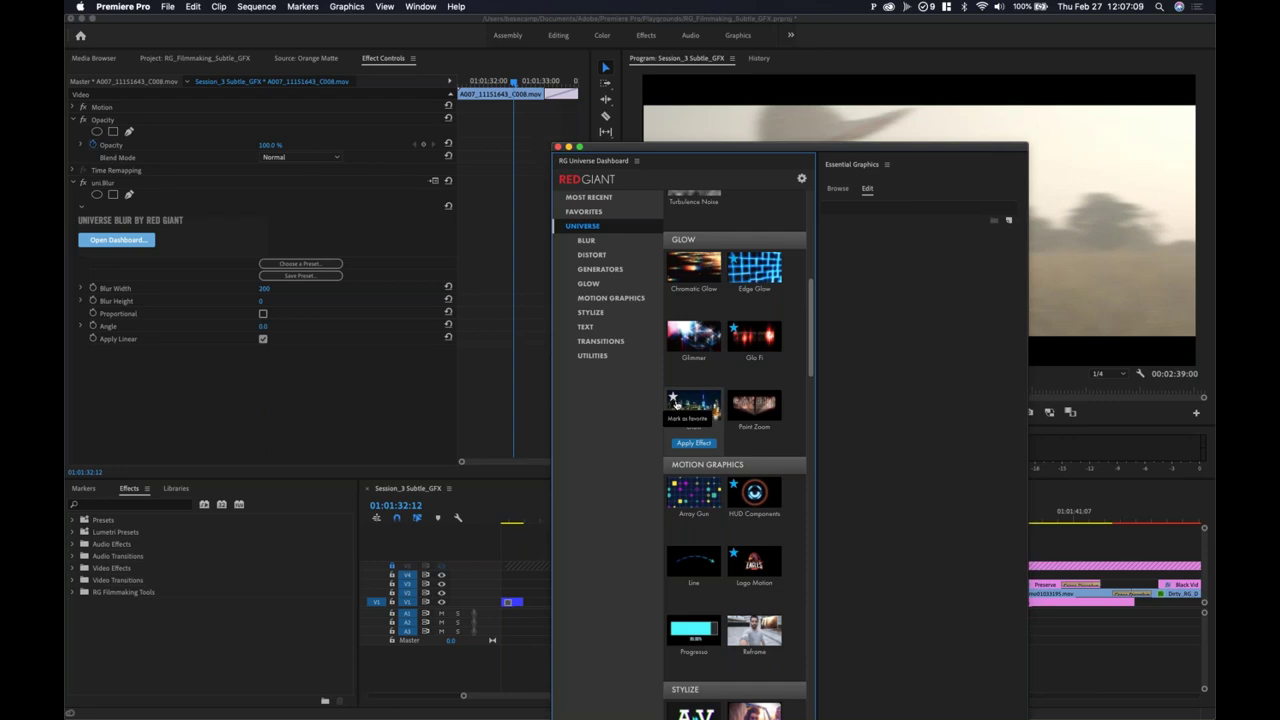
Step: Show only the favorite Universe effects and look over the Heatwave and Soft Gradient Background area
left_click(600, 212)
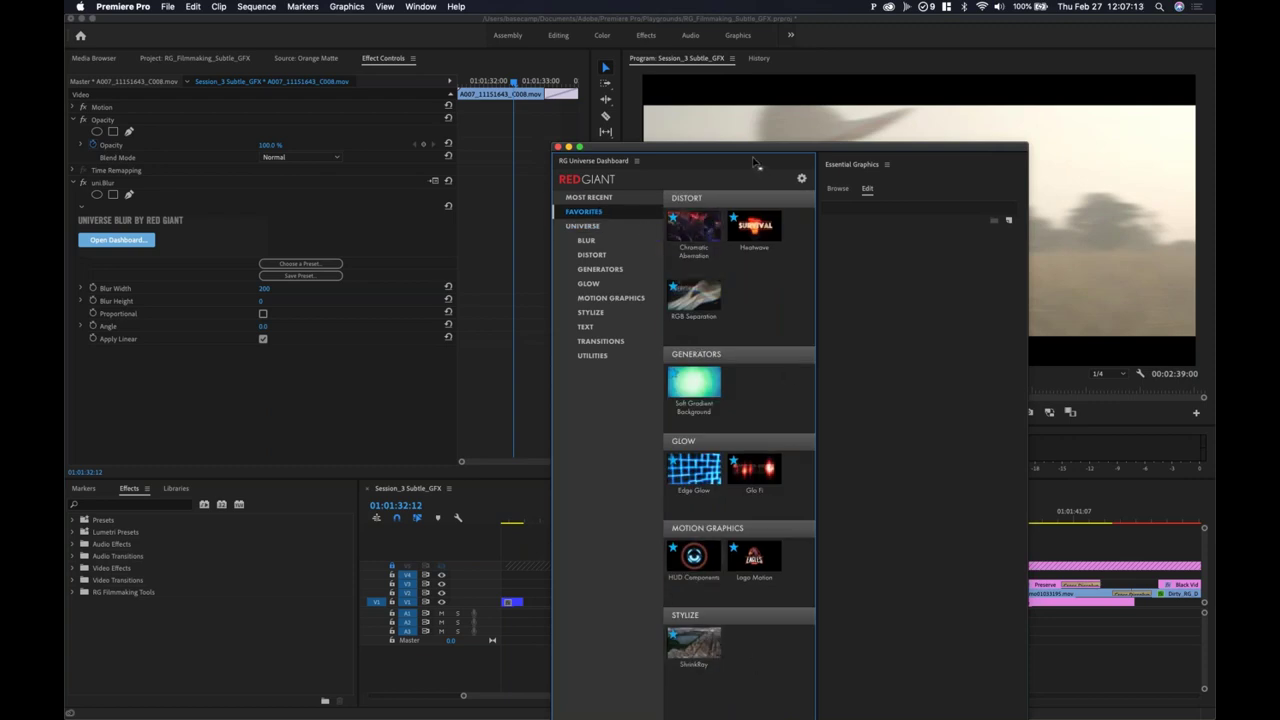
mouse_move(758, 378)
mouse_move(755, 232)
Step: Move the dashboard clear of the program monitor and open the Finisher effect's presets from the Stylize category
double_click(620, 150)
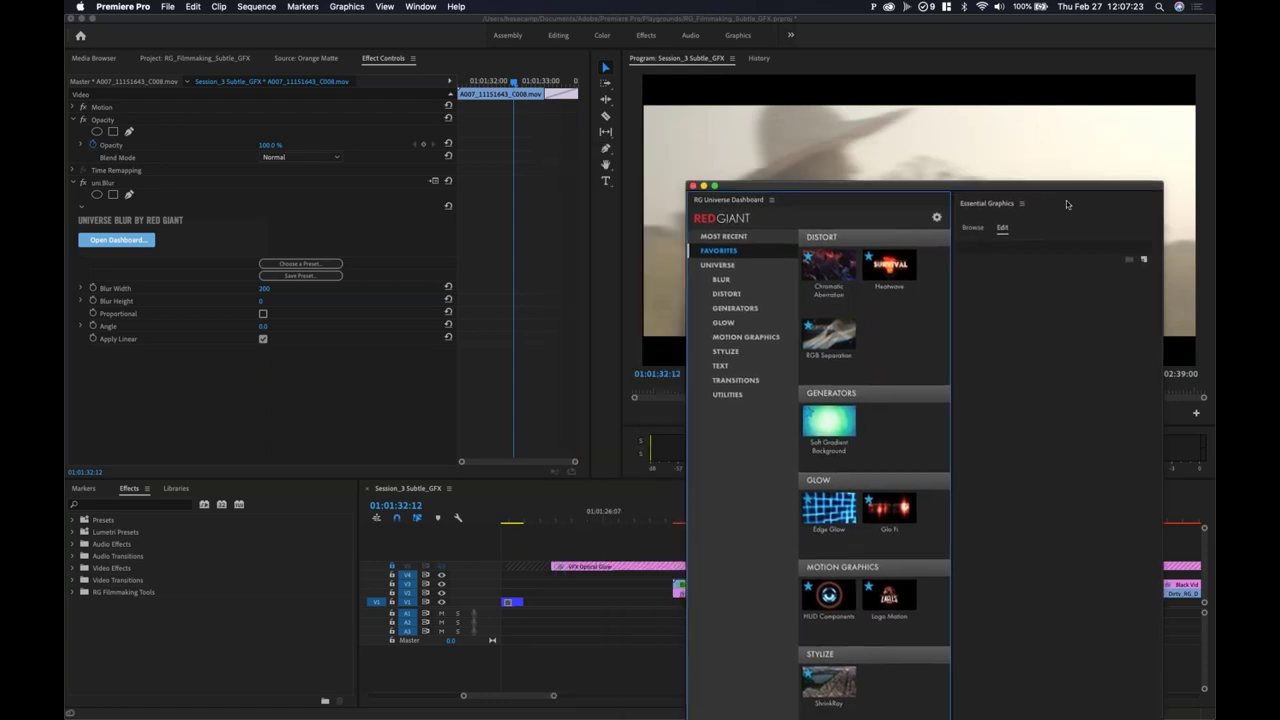
left_click(914, 315)
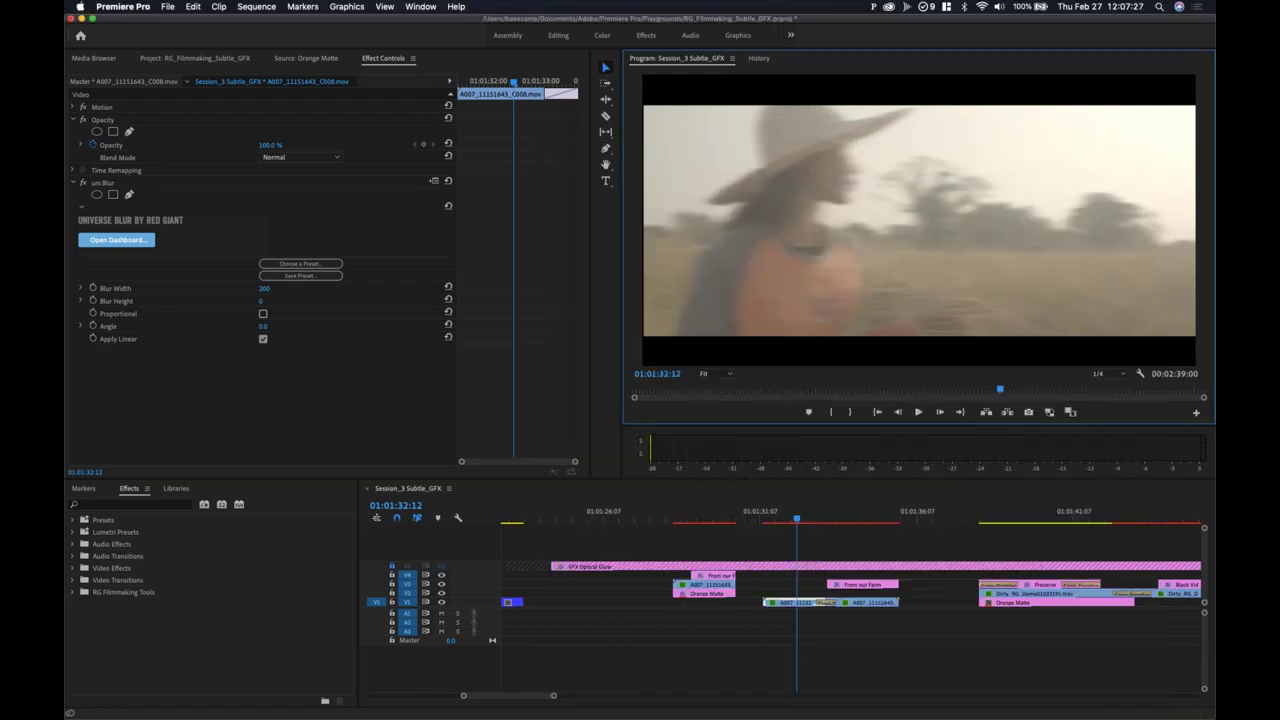
left_click(1188, 140)
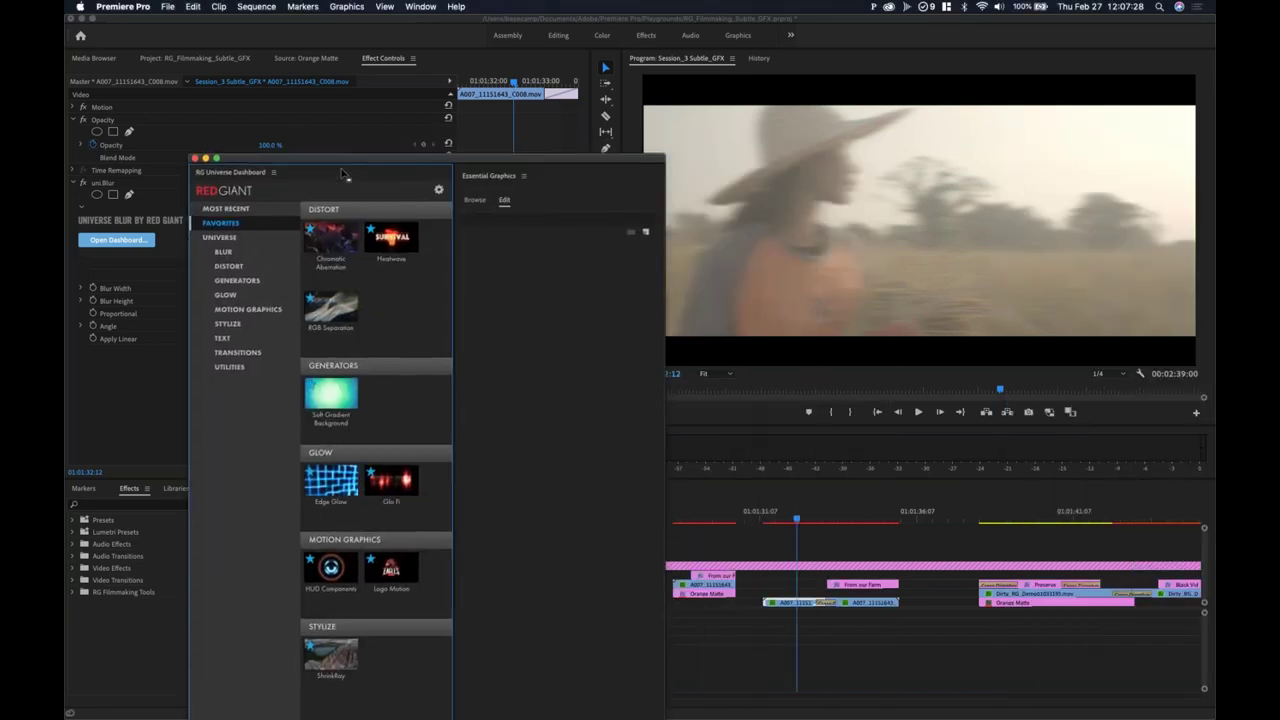
left_click(230, 326)
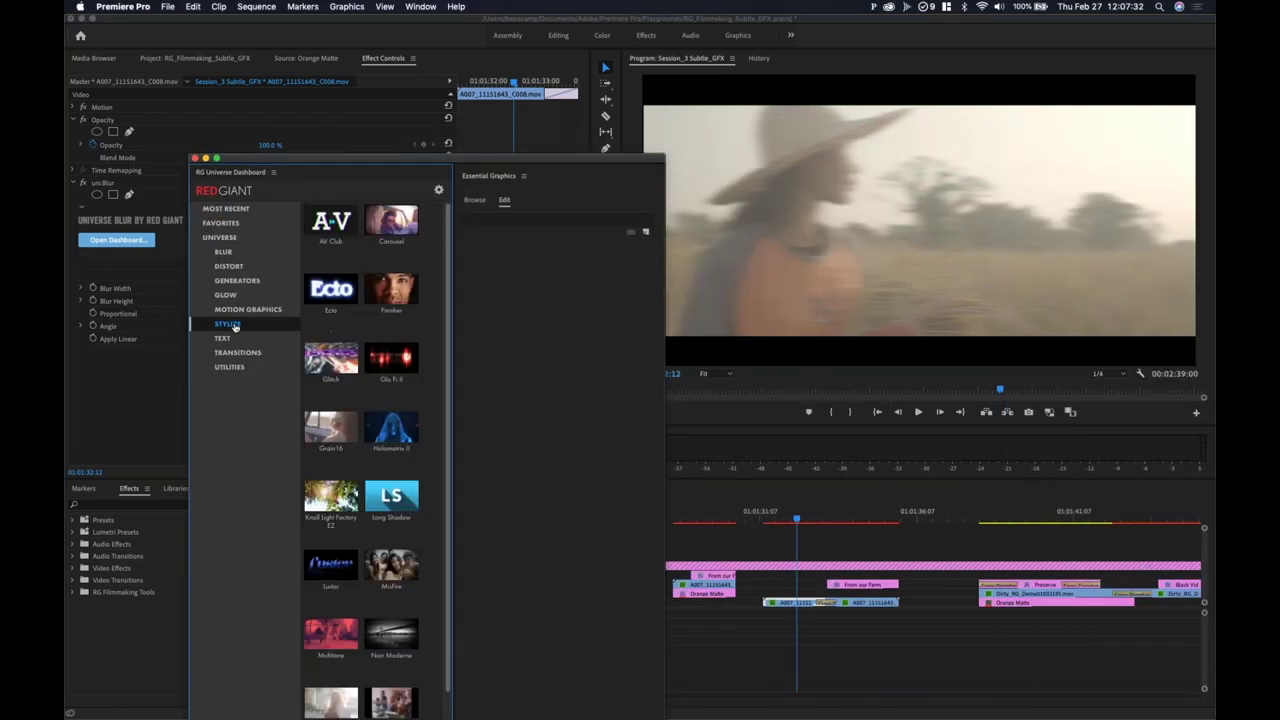
left_click(382, 293)
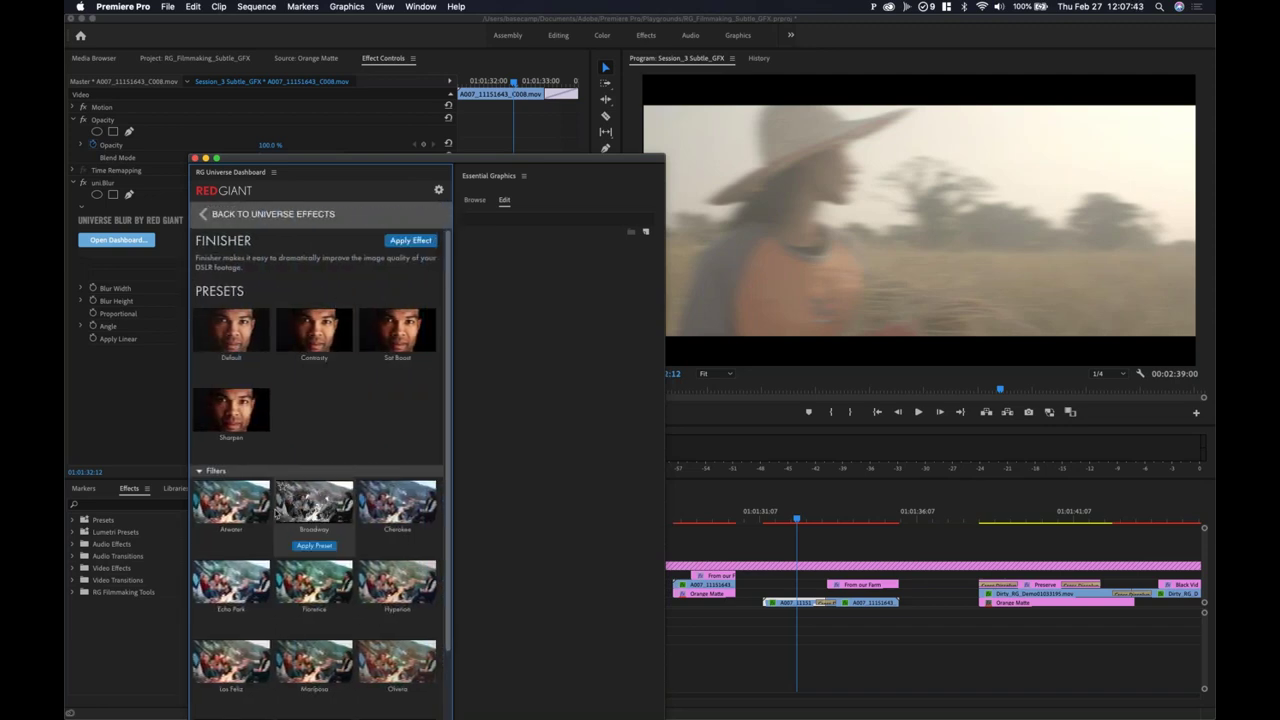
Step: Preview the Finisher filter presets and apply Silverlake, followed by Florence, to the farm clip
mouse_move(241, 601)
mouse_move(252, 336)
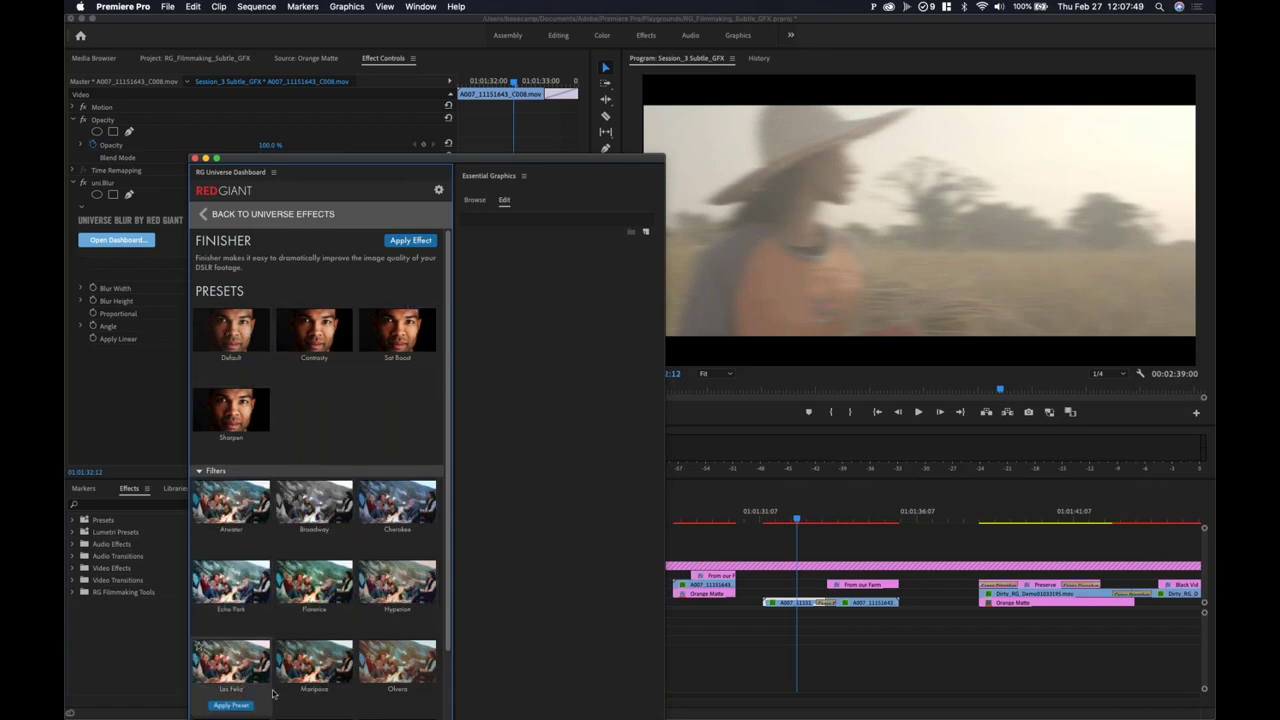
mouse_move(370, 680)
scroll(370, 680, "down", 3)
mouse_move(263, 625)
scroll(263, 625, "down", 3)
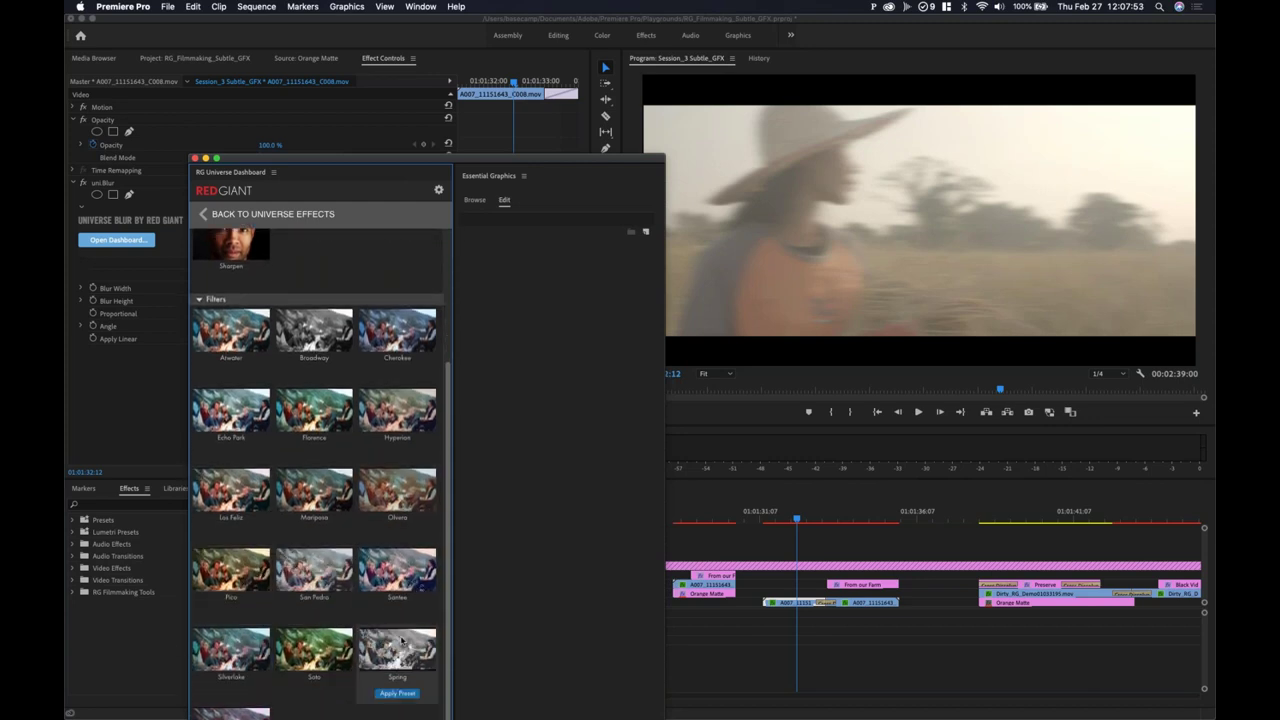
mouse_move(246, 658)
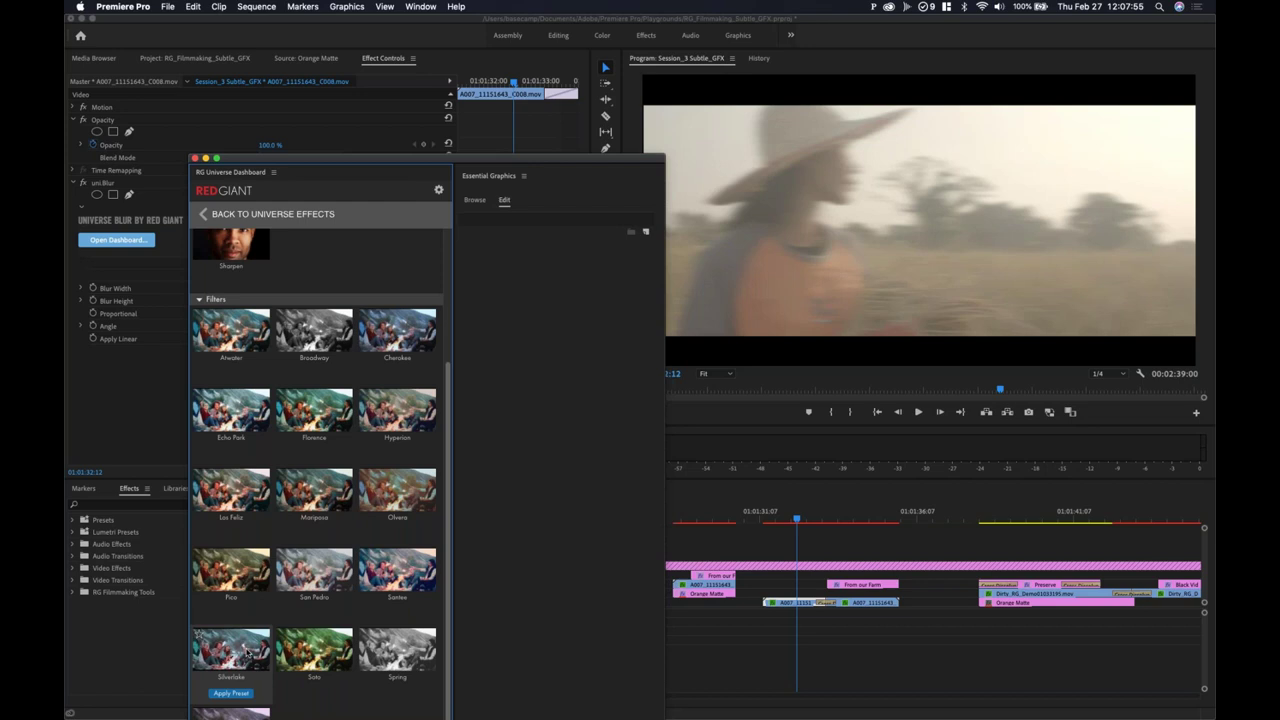
left_click(240, 693)
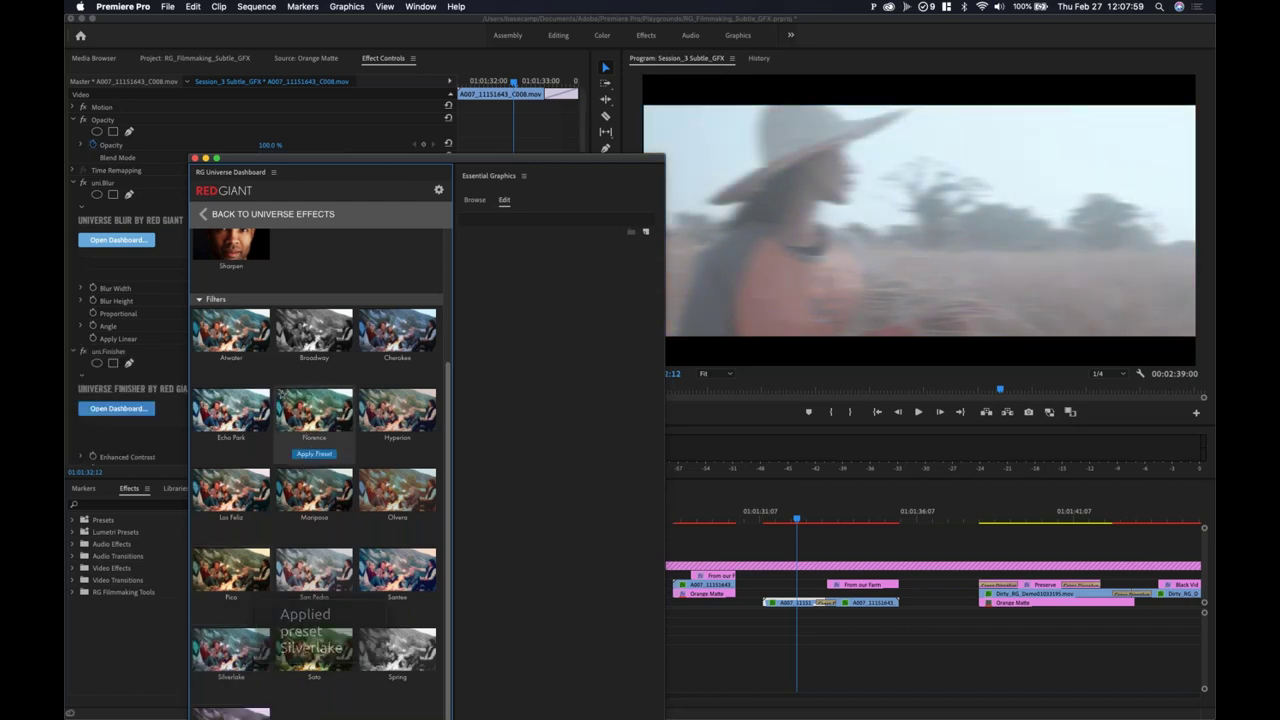
left_click(308, 455)
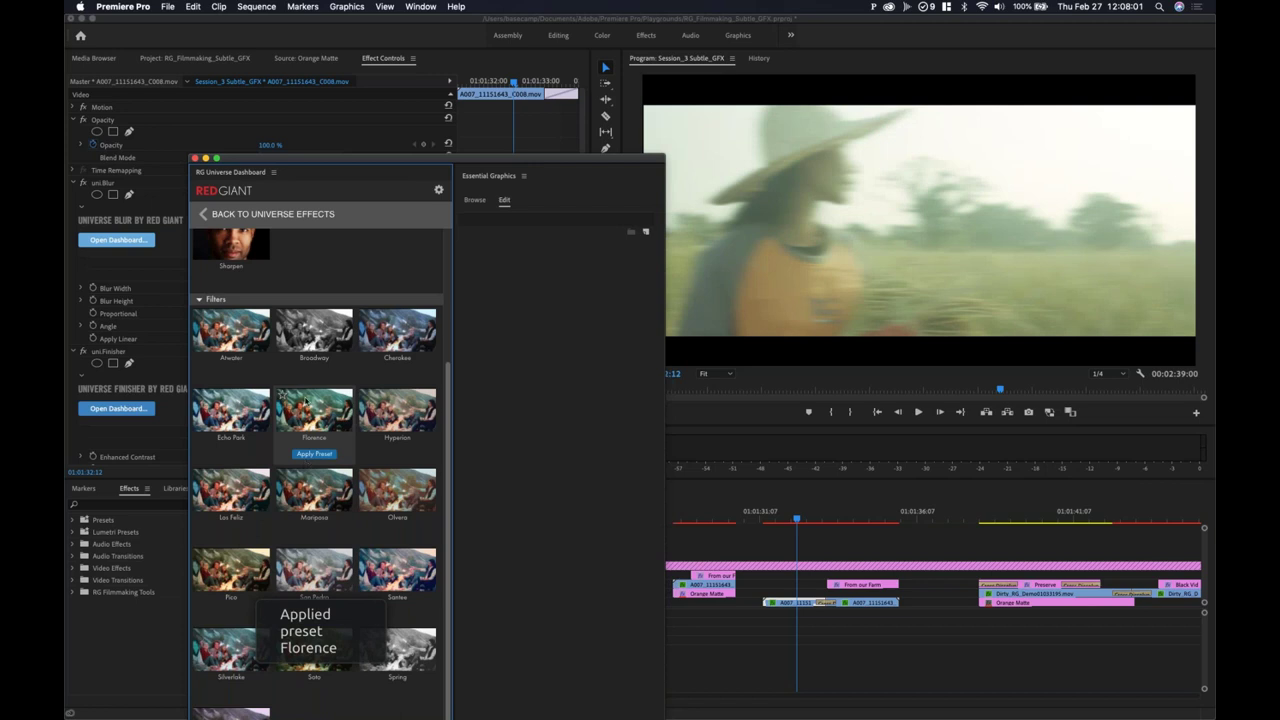
Step: Apply the Contrasty preset of the Finisher effect to the farm clip
scroll(304, 415, "up", 3)
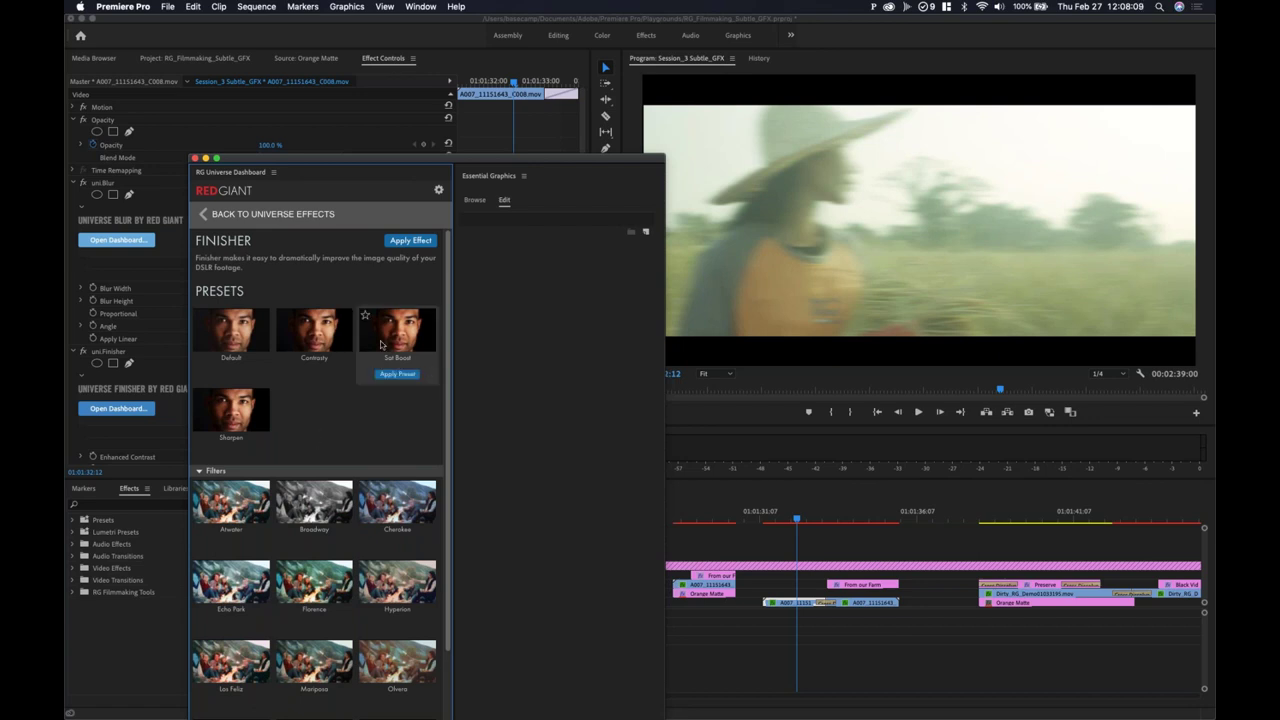
mouse_move(342, 338)
left_click(332, 377)
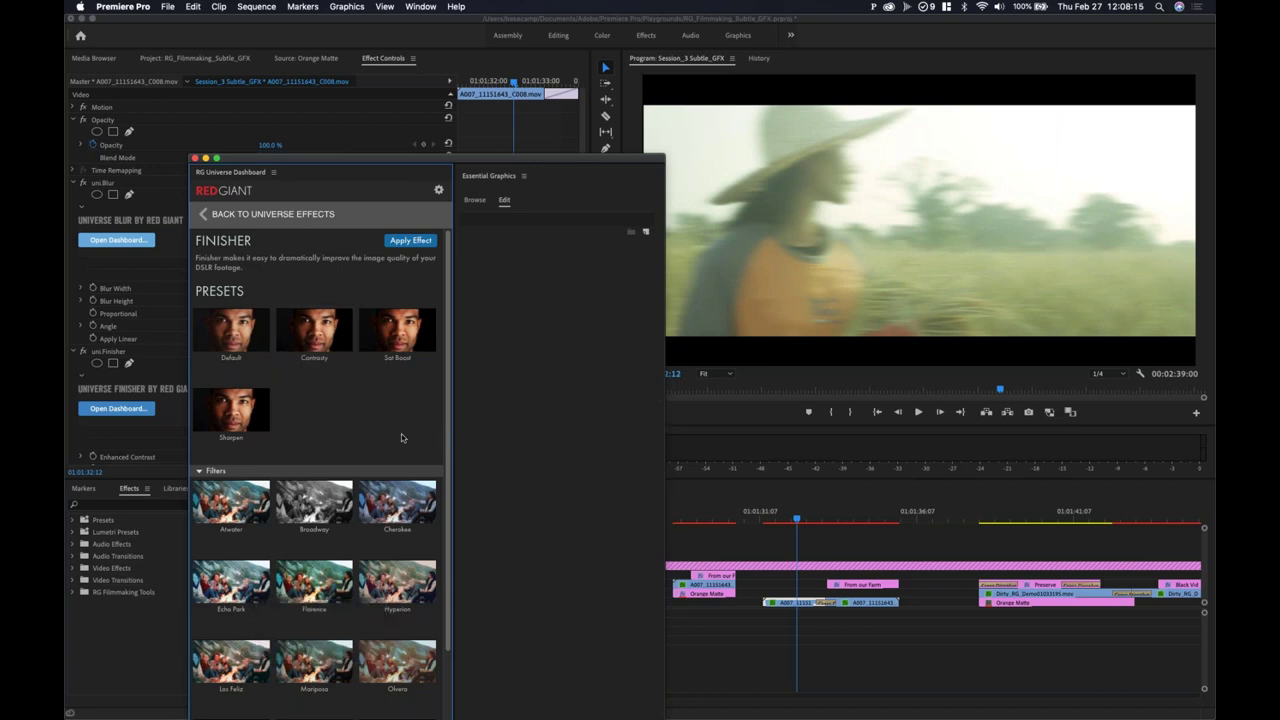
Step: Delete the uni.Blur effect from the farm clip, moving the dashboard aside and placing it clear of the program monitor
left_click(168, 266)
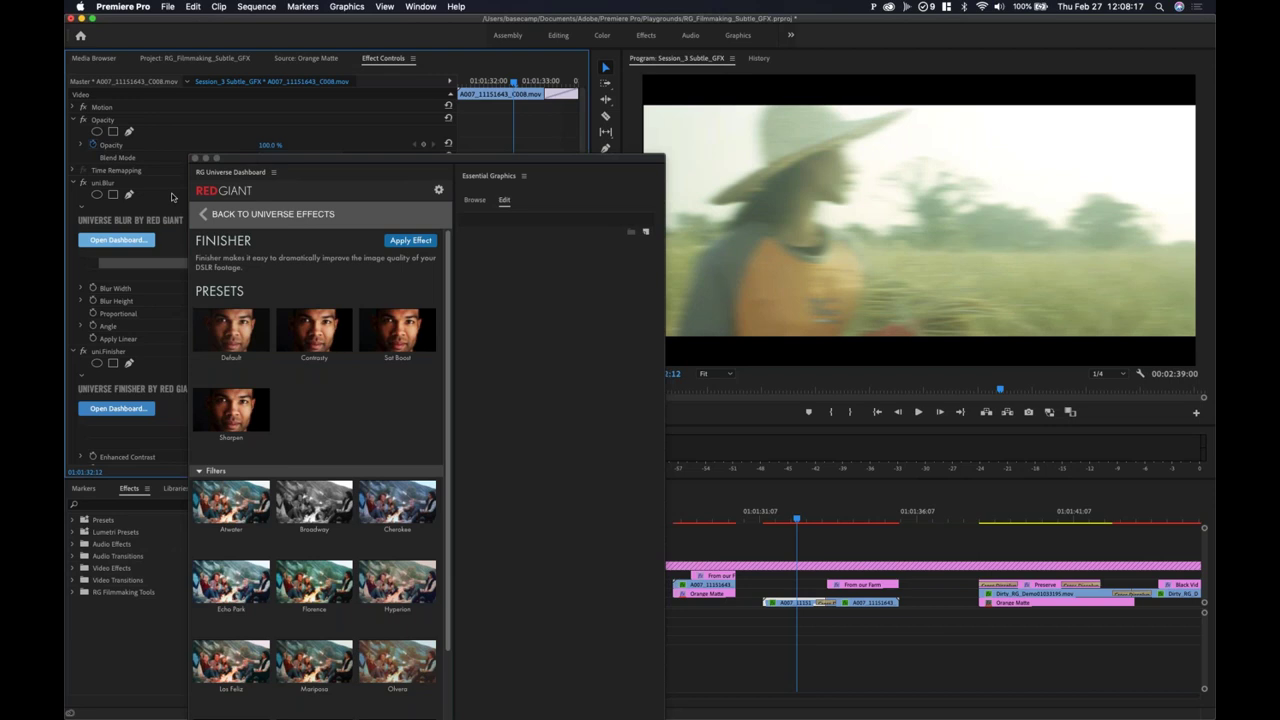
left_click_drag(259, 155, 491, 118)
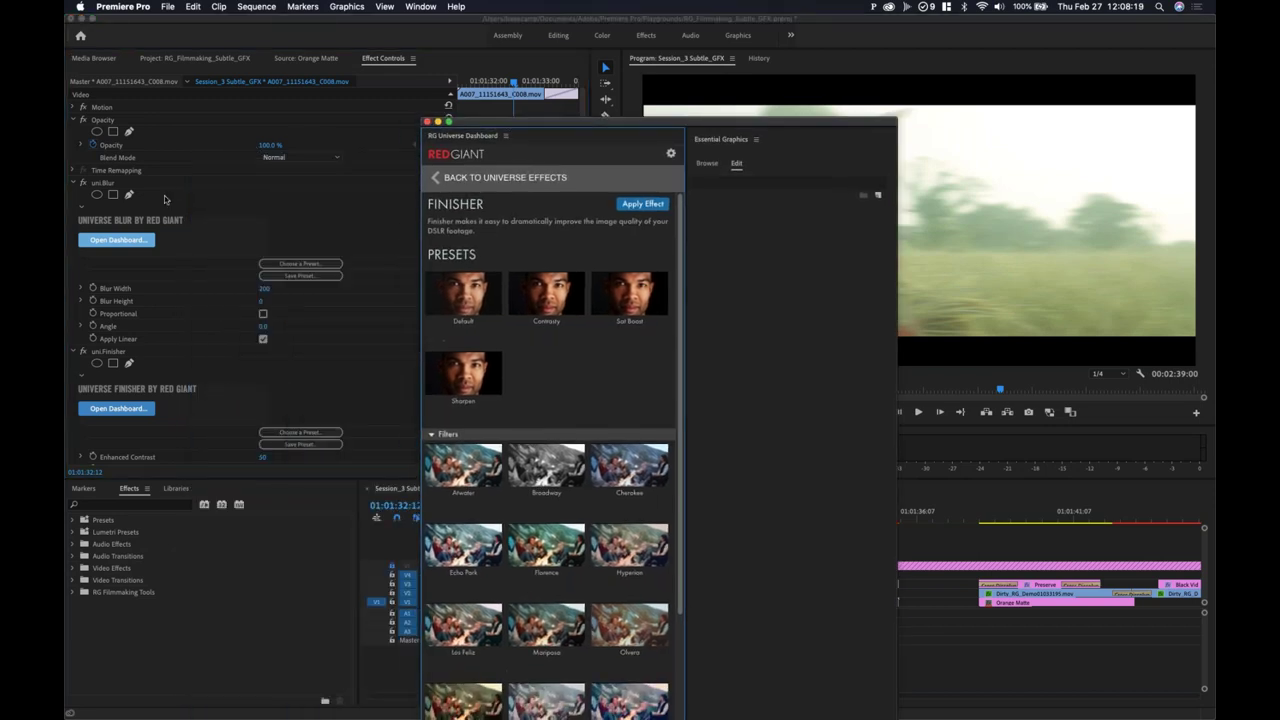
left_click(109, 185)
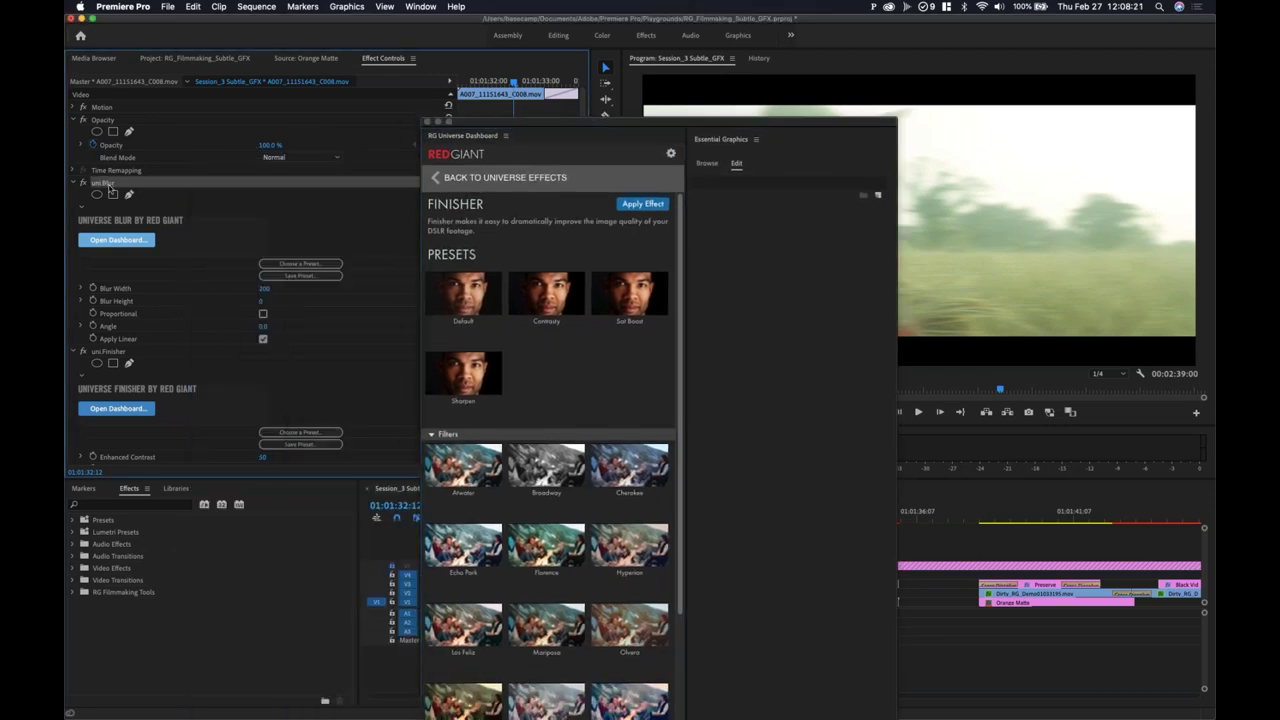
key("Delete")
left_click(110, 185)
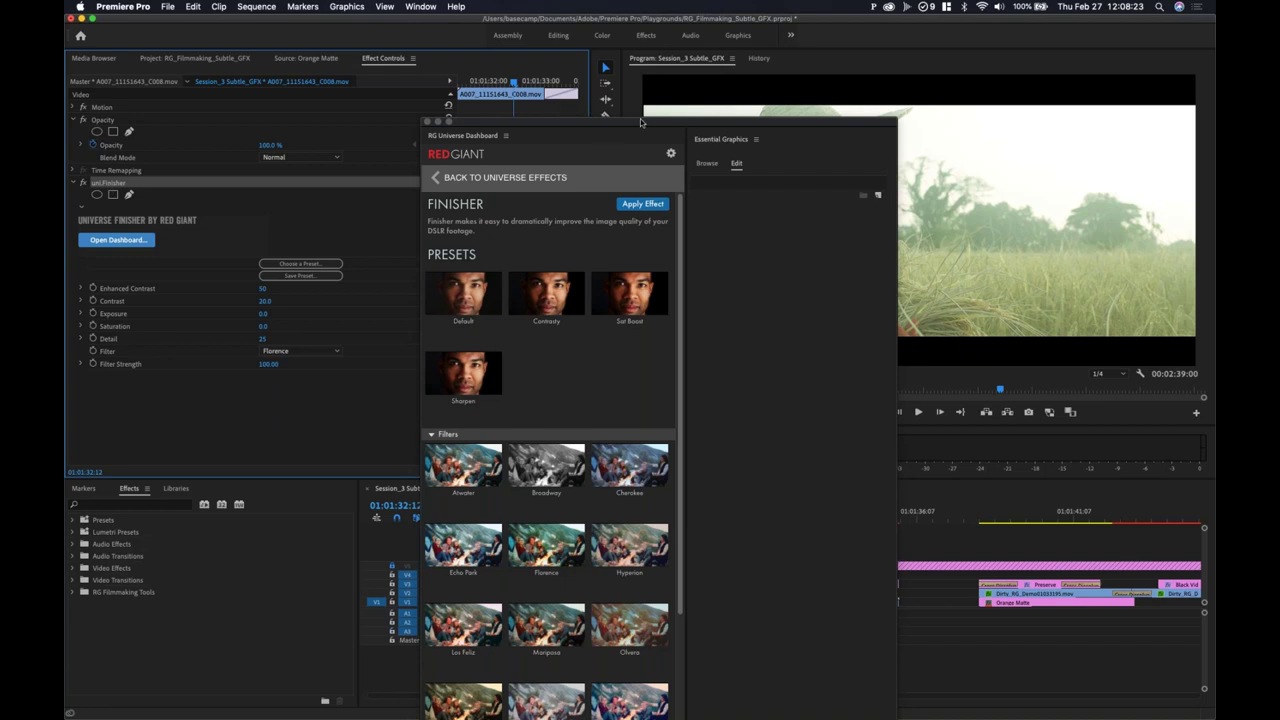
left_click_drag(636, 127, 363, 131)
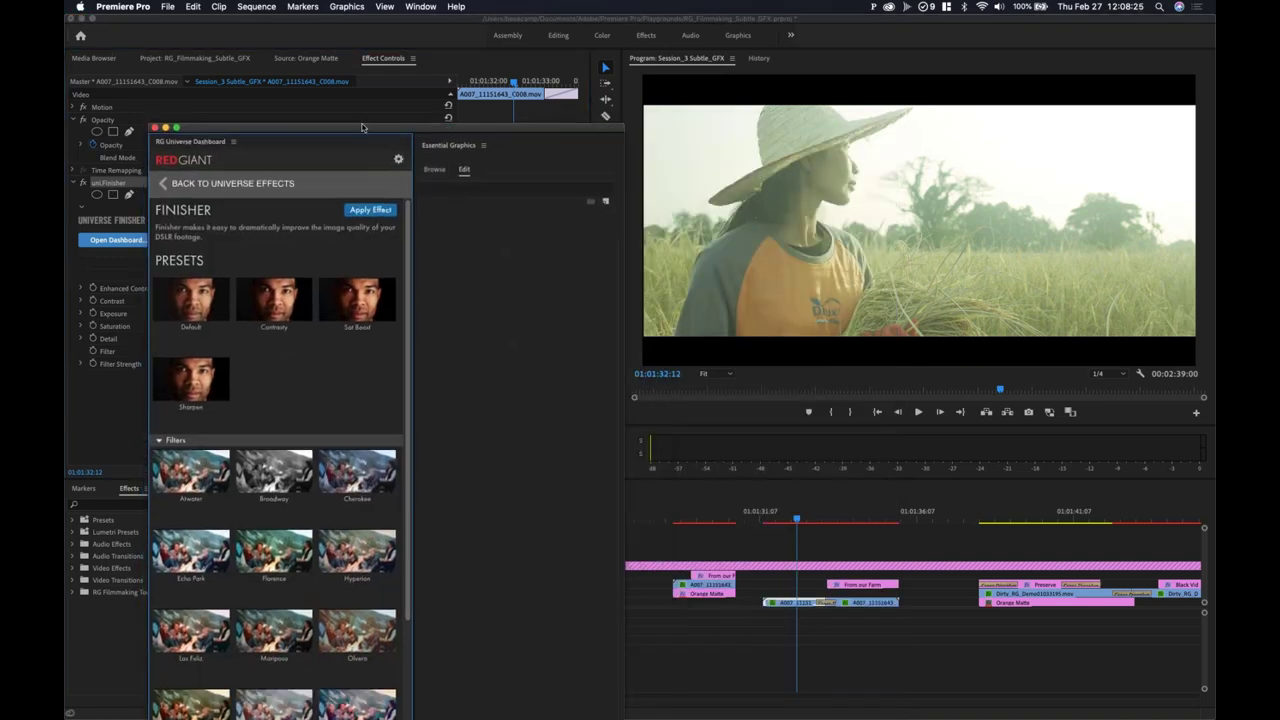
Step: Compare the Atwater, Broadway and Cherokee filter presets on the farm clip and settle on Florence
left_click(190, 512)
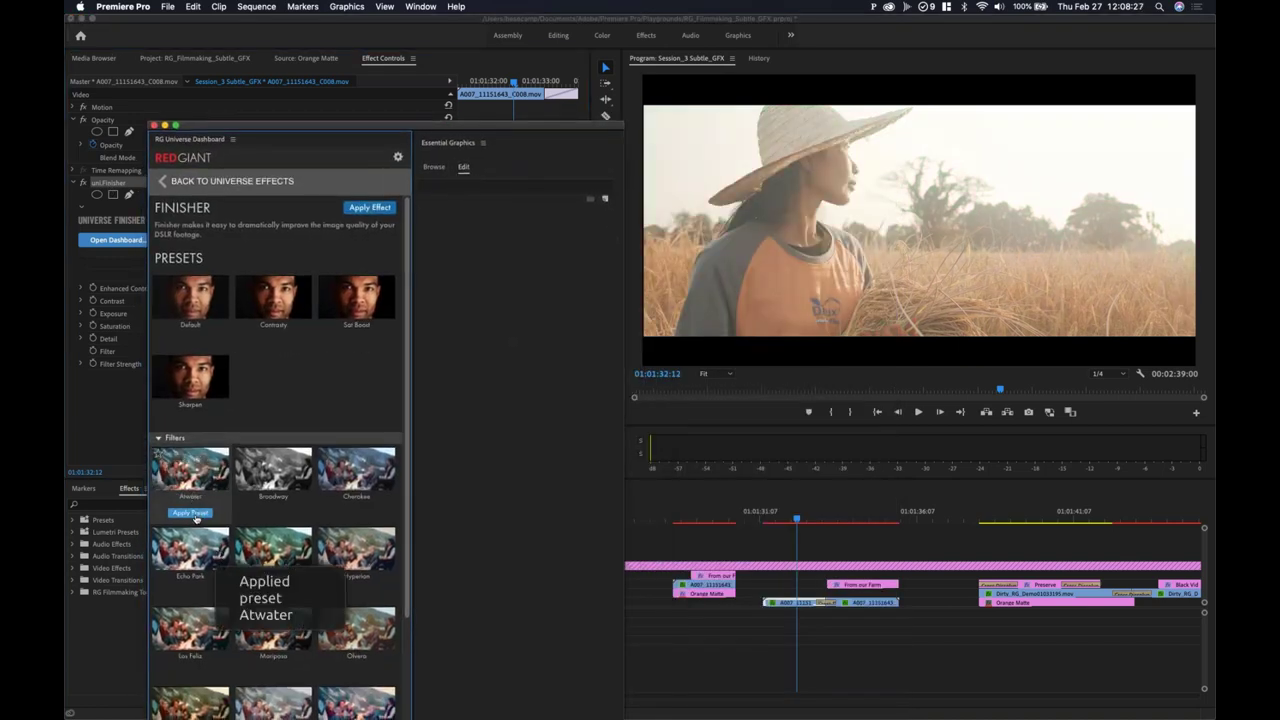
left_click(278, 513)
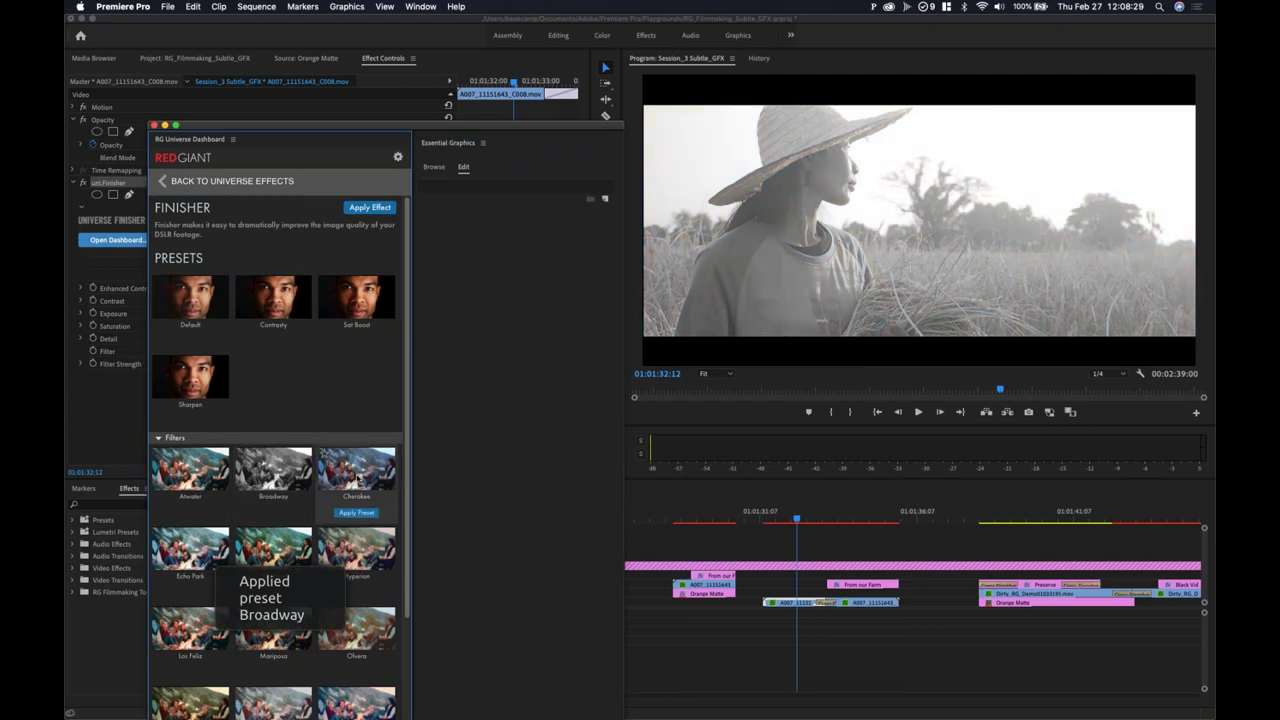
left_click(358, 514)
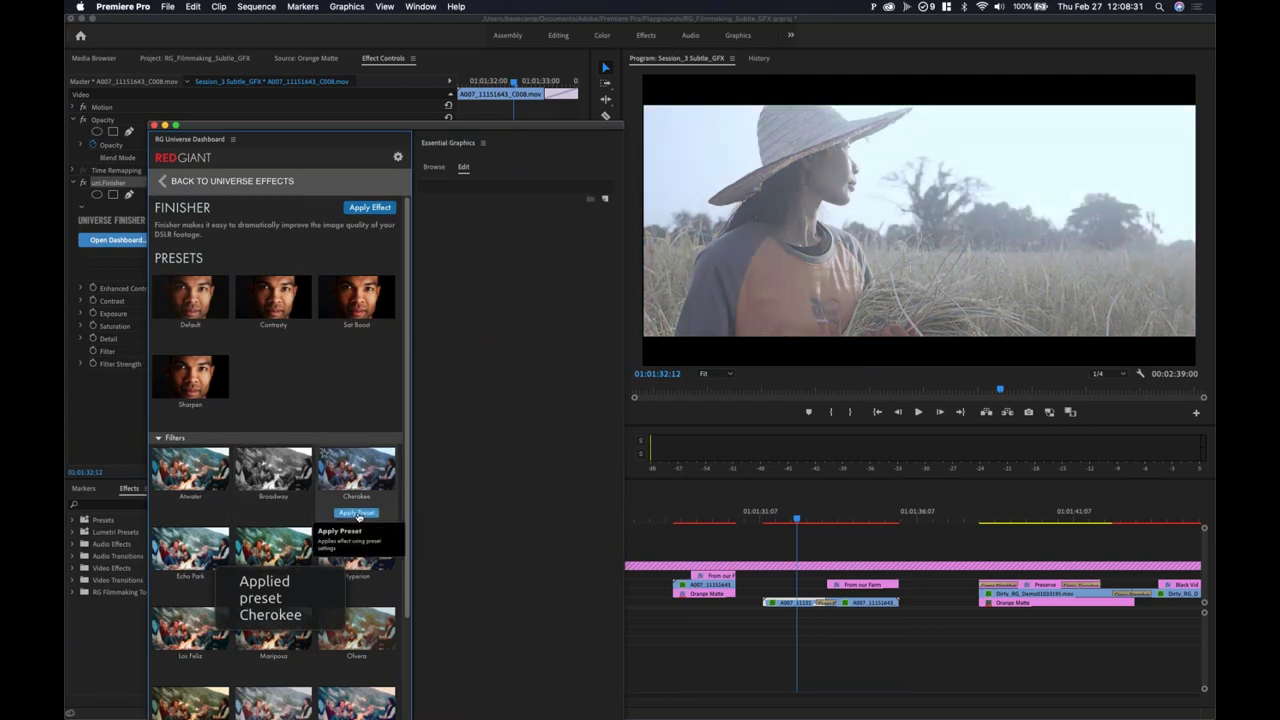
left_click(265, 594)
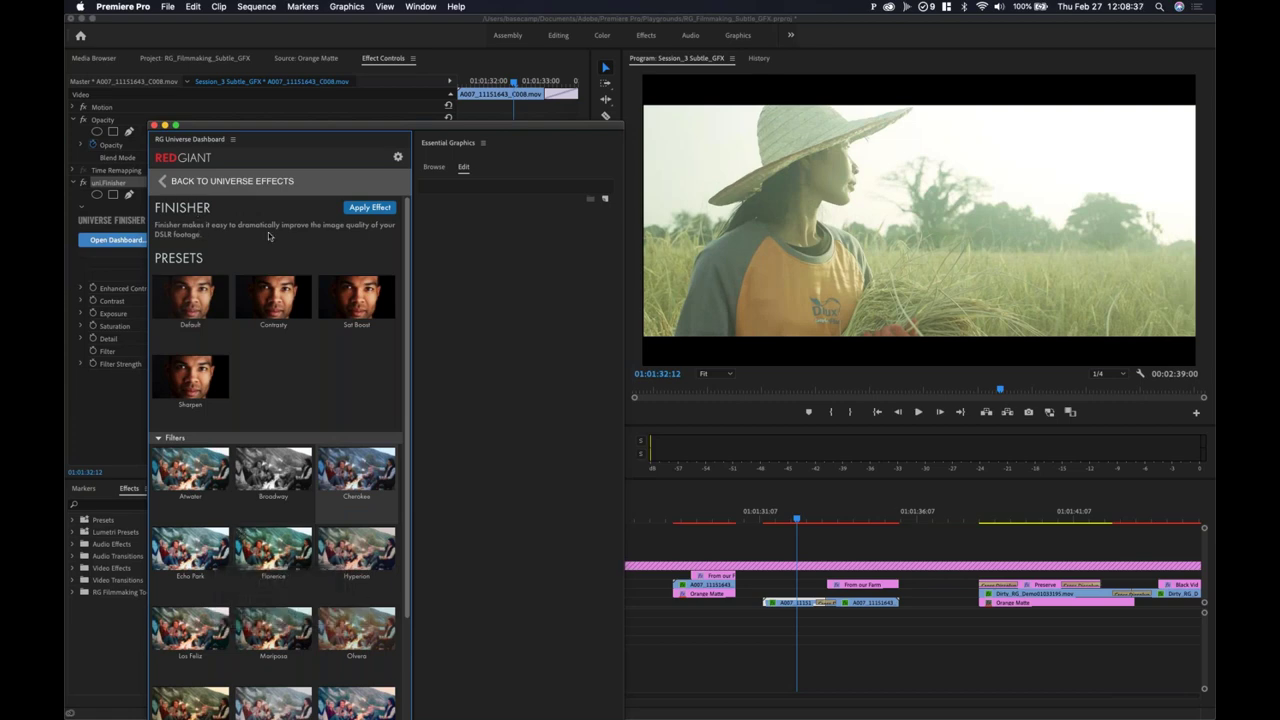
Step: Apply the Contrasty preset of Finisher to the farm clip and move the dashboard clear of the effect settings
mouse_move(273, 313)
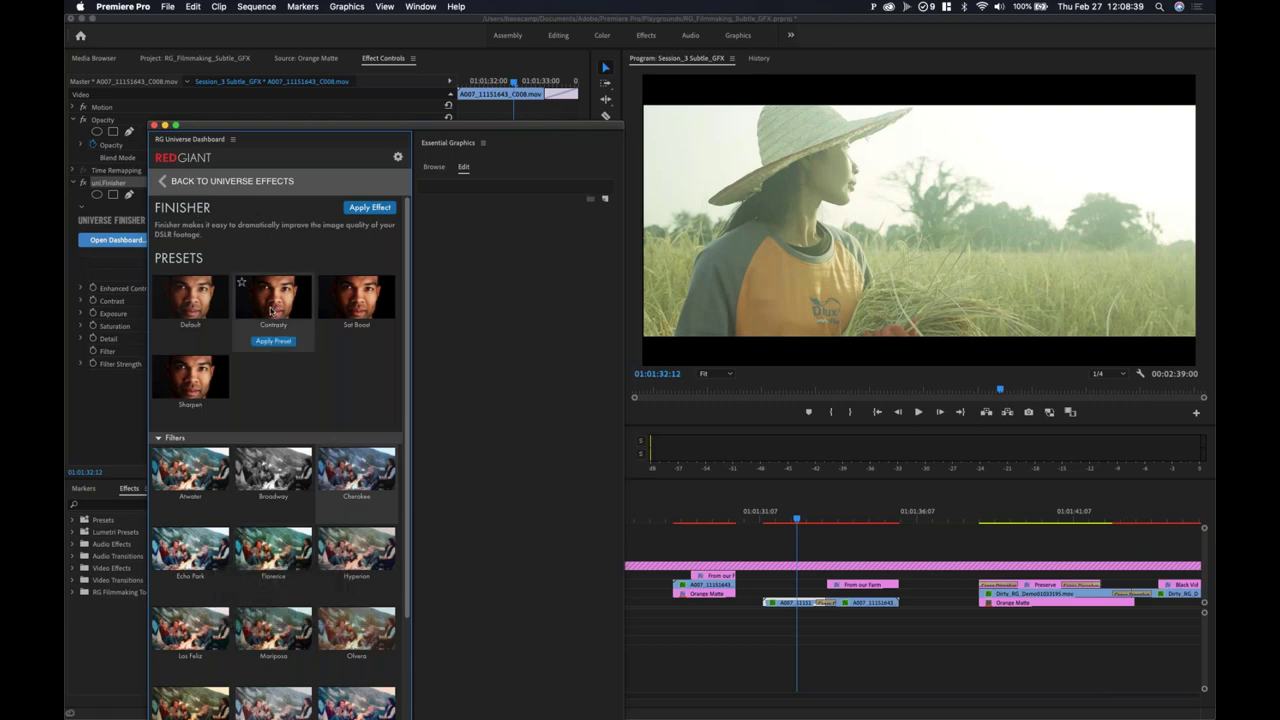
left_click(270, 342)
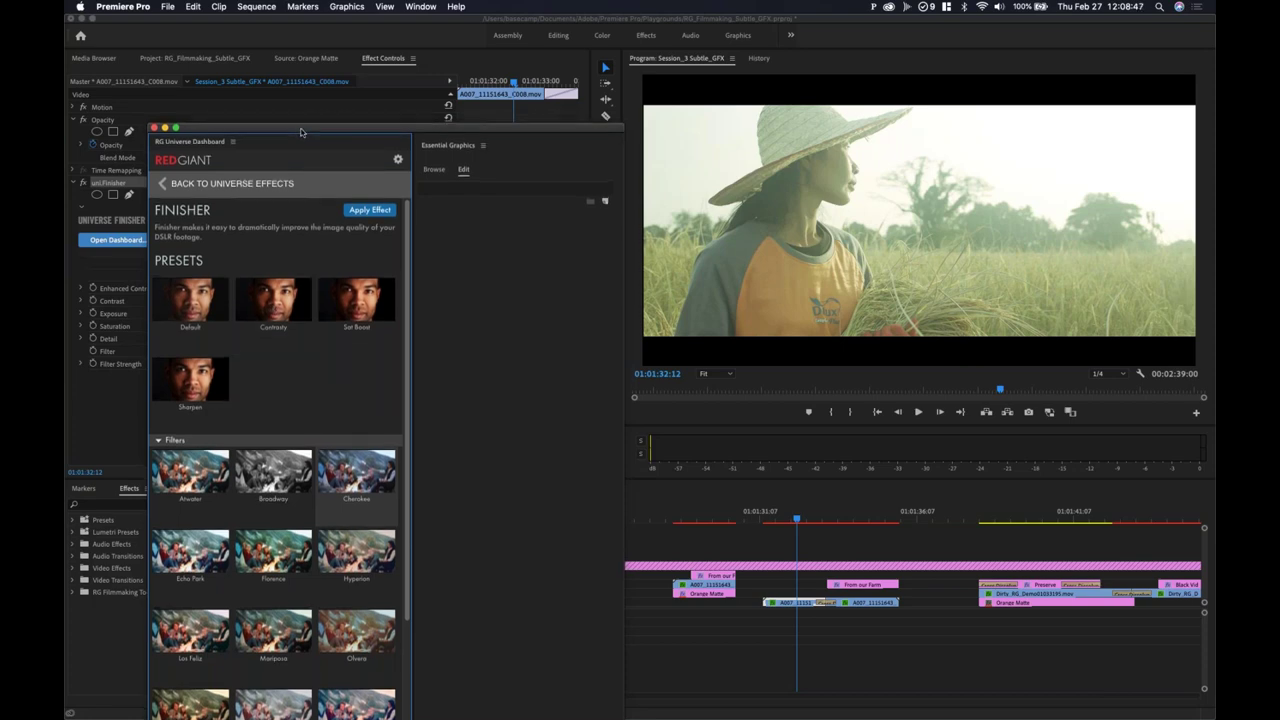
left_click_drag(304, 128, 509, 186)
left_click(225, 291)
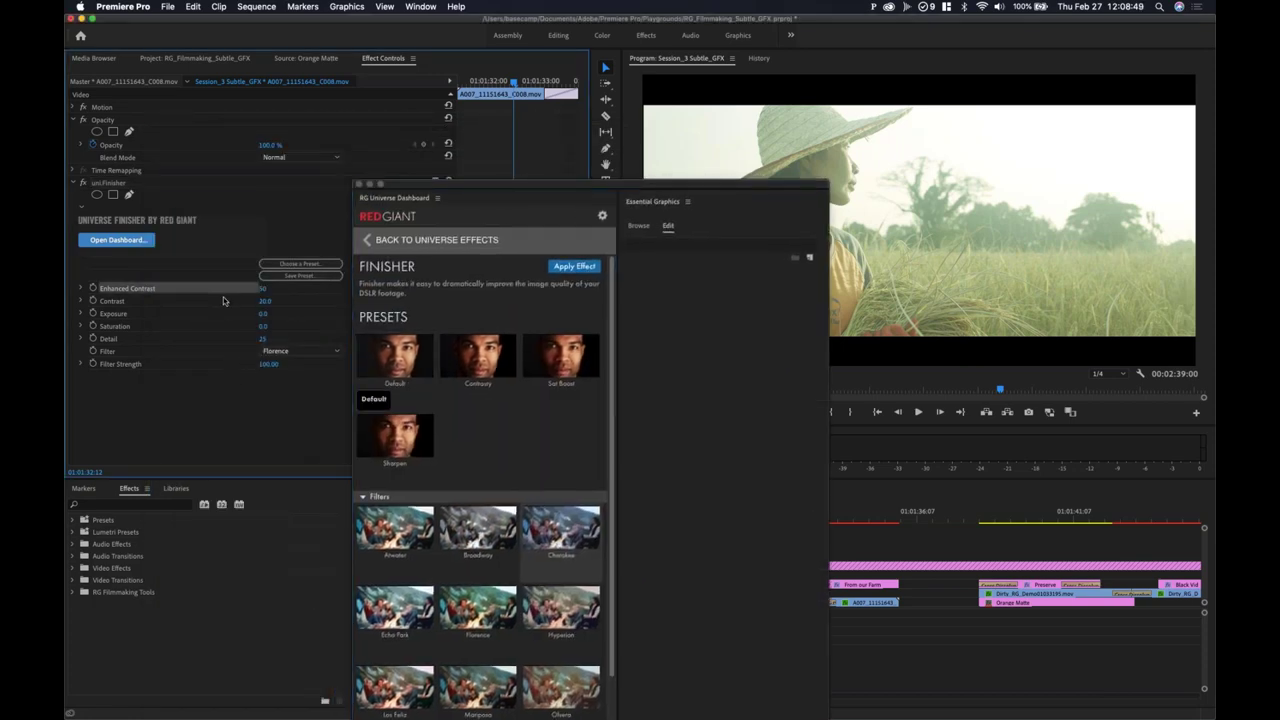
left_click_drag(455, 190, 615, 216)
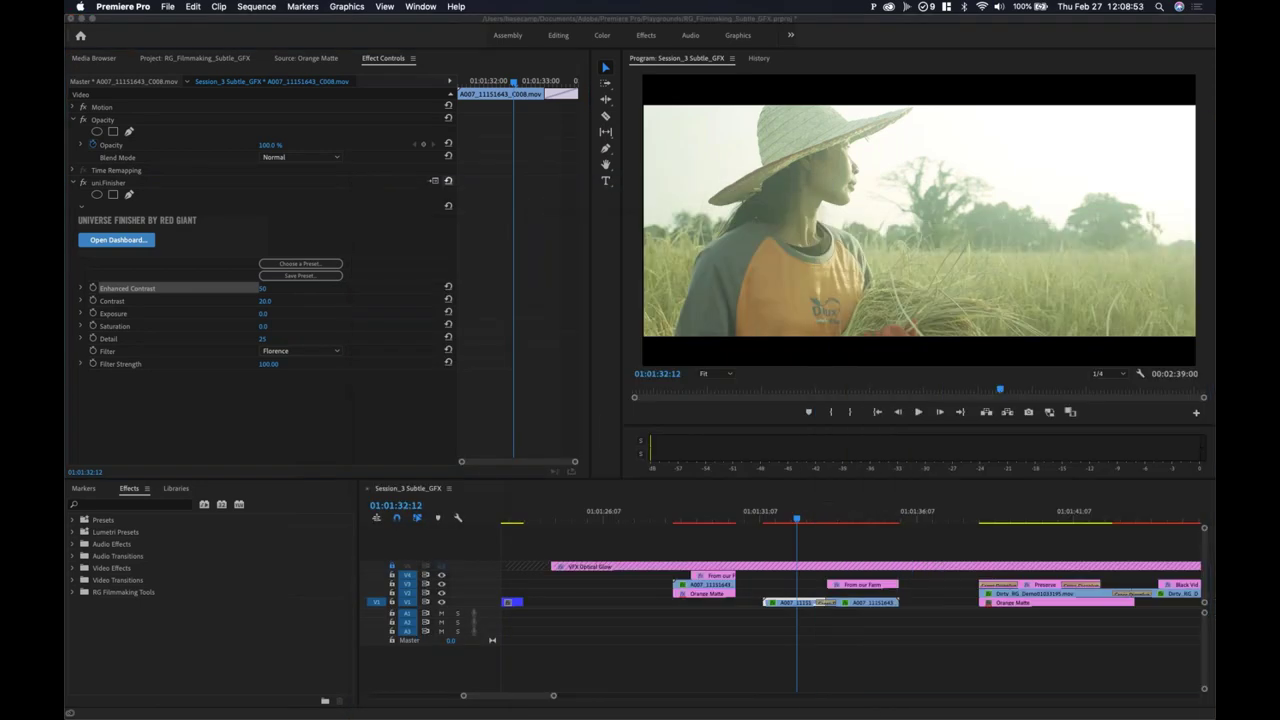
Step: Set Finisher's Enhanced Contrast to 100, Contrast to 50, Exposure to -10 and its filter to Pico on the farm clip
left_click(278, 424)
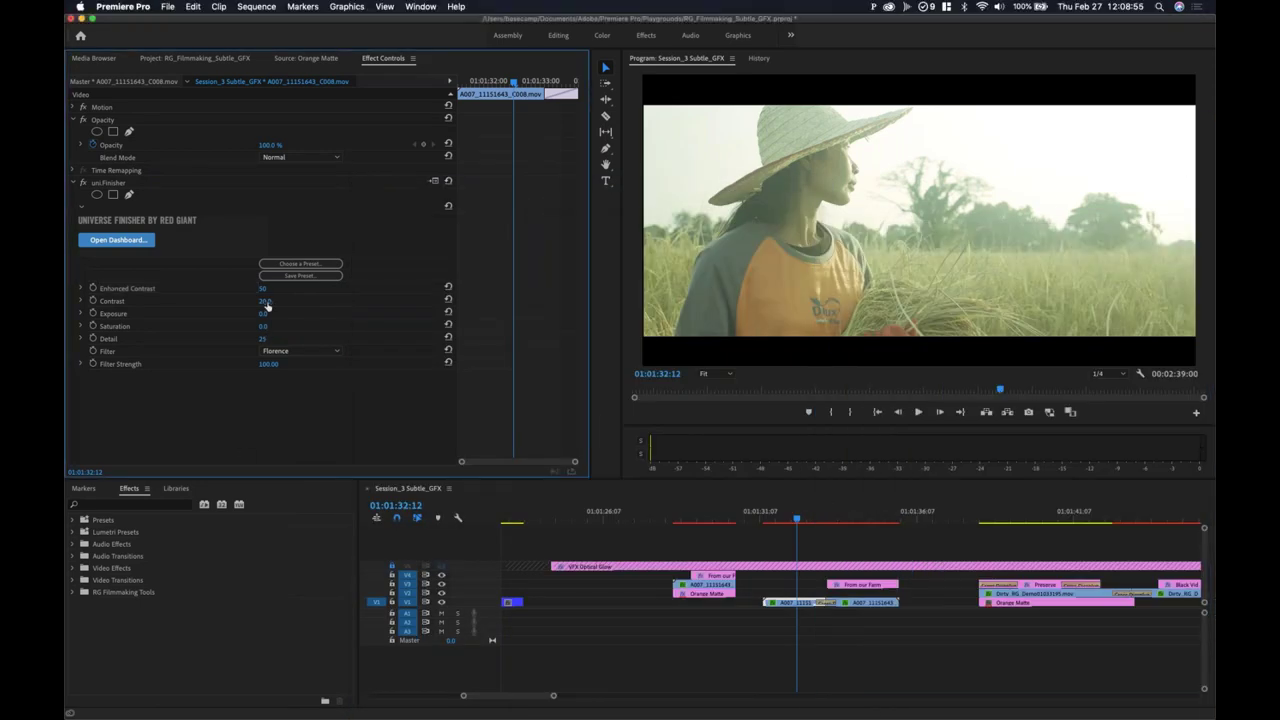
left_click_drag(268, 305, 268, 305)
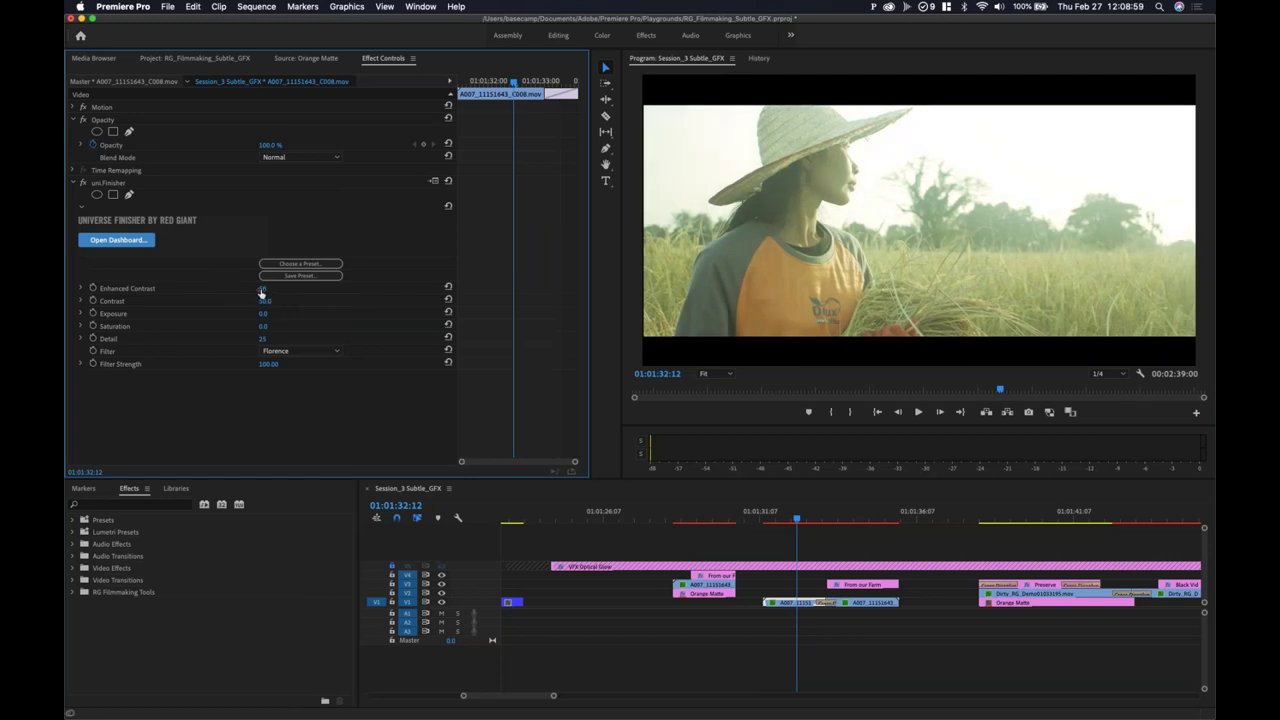
left_click_drag(262, 289, 250, 313)
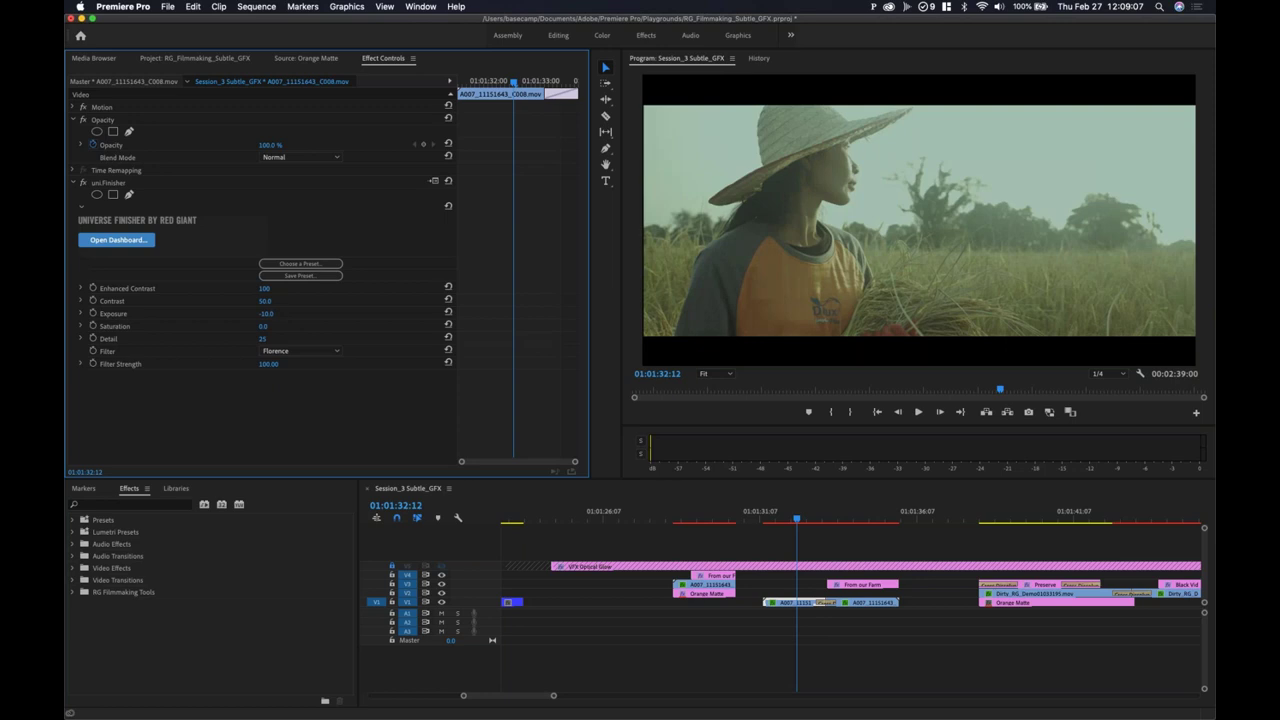
left_click(286, 352)
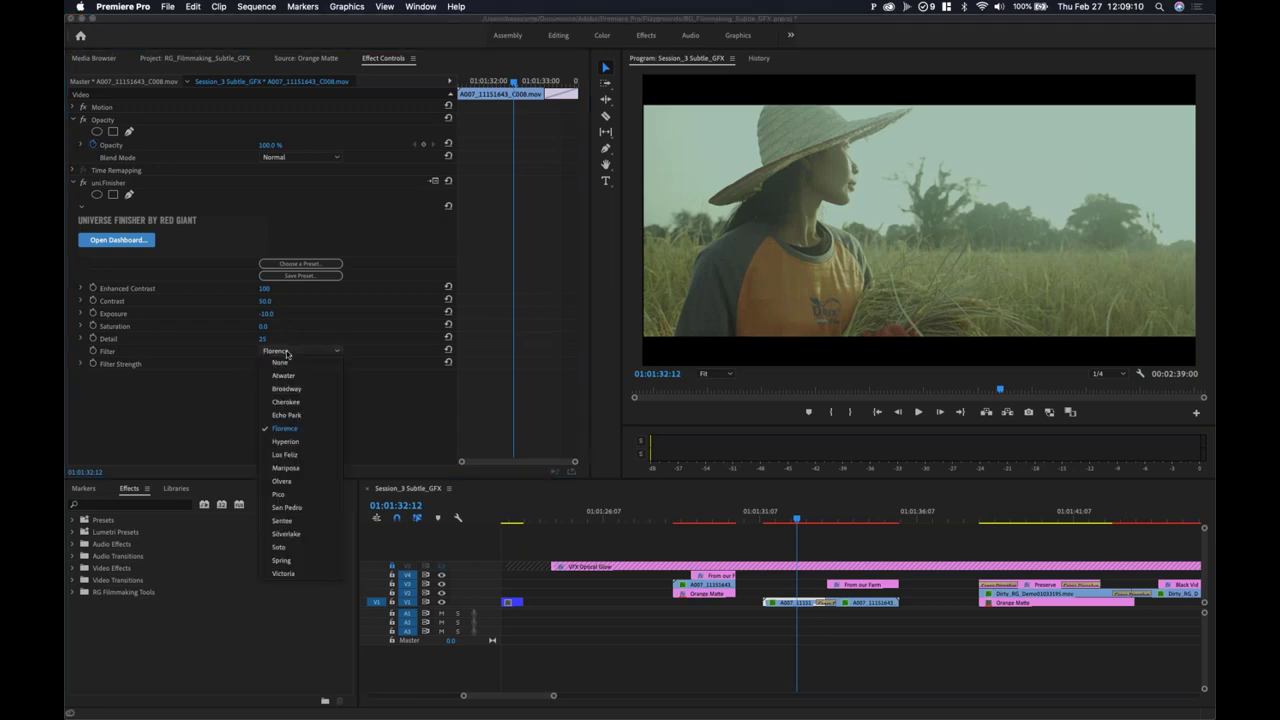
left_click(280, 494)
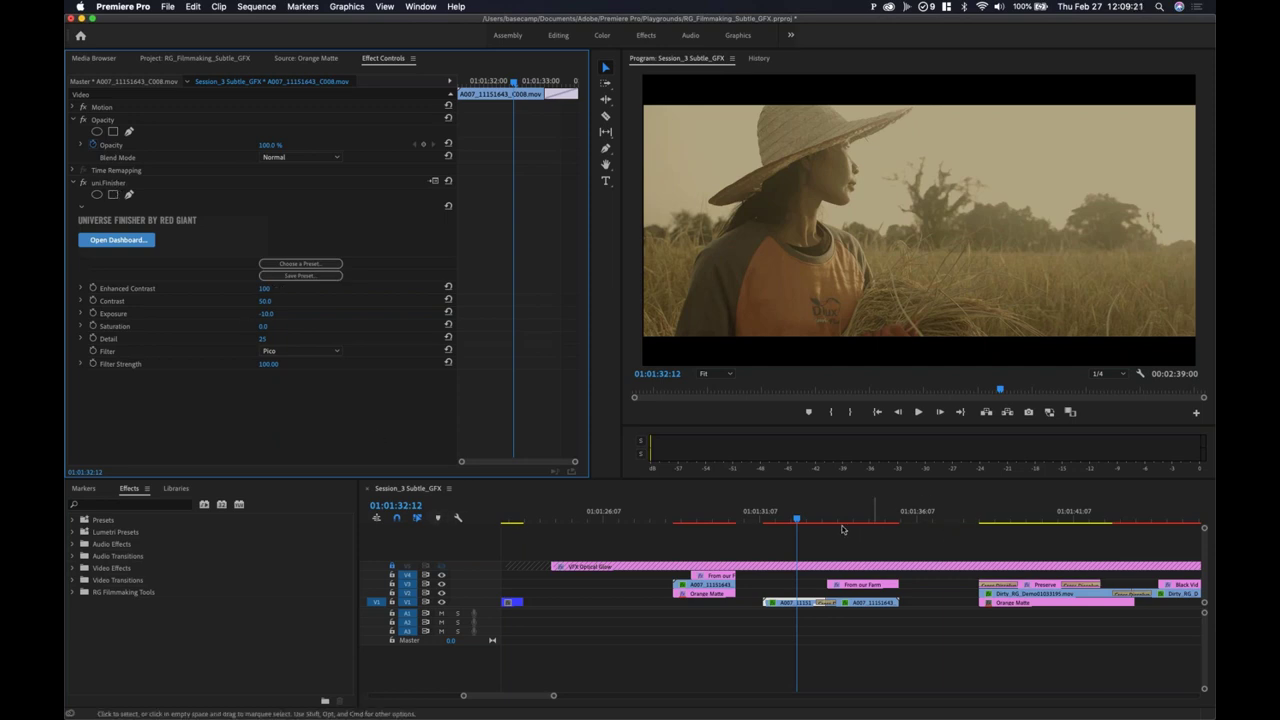
Step: Check the look at 01:01:32:07 and delete the uni.Finisher effect from the farm clip
mouse_move(776, 518)
left_mouse_down()
mouse_move(812, 532)
mouse_move(829, 521)
mouse_move(790, 519)
left_mouse_up()
left_click(311, 403)
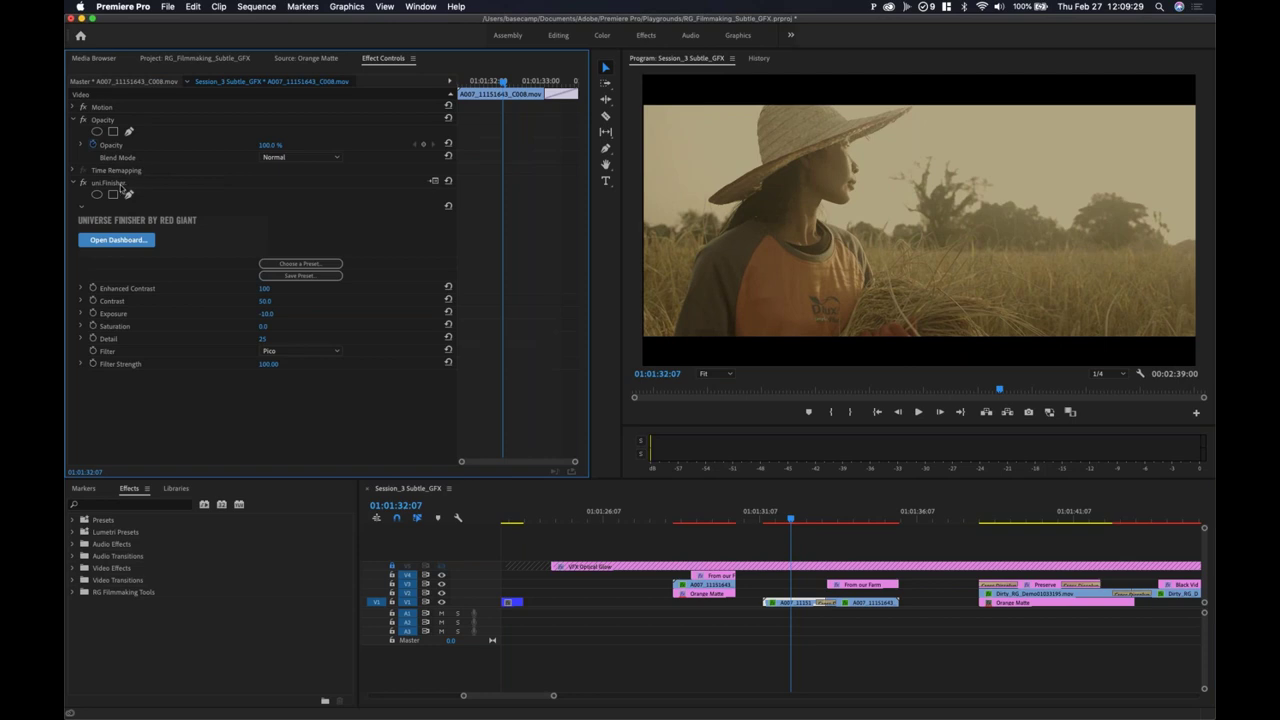
left_click(110, 183)
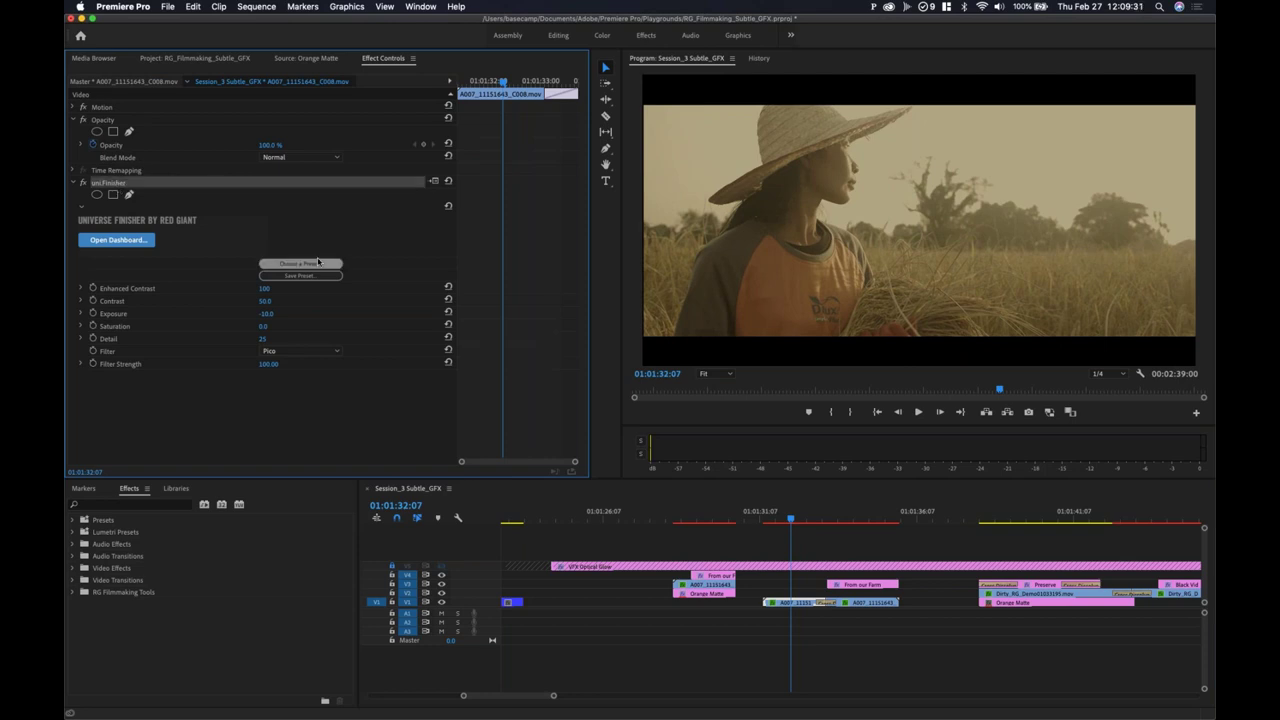
key("Delete")
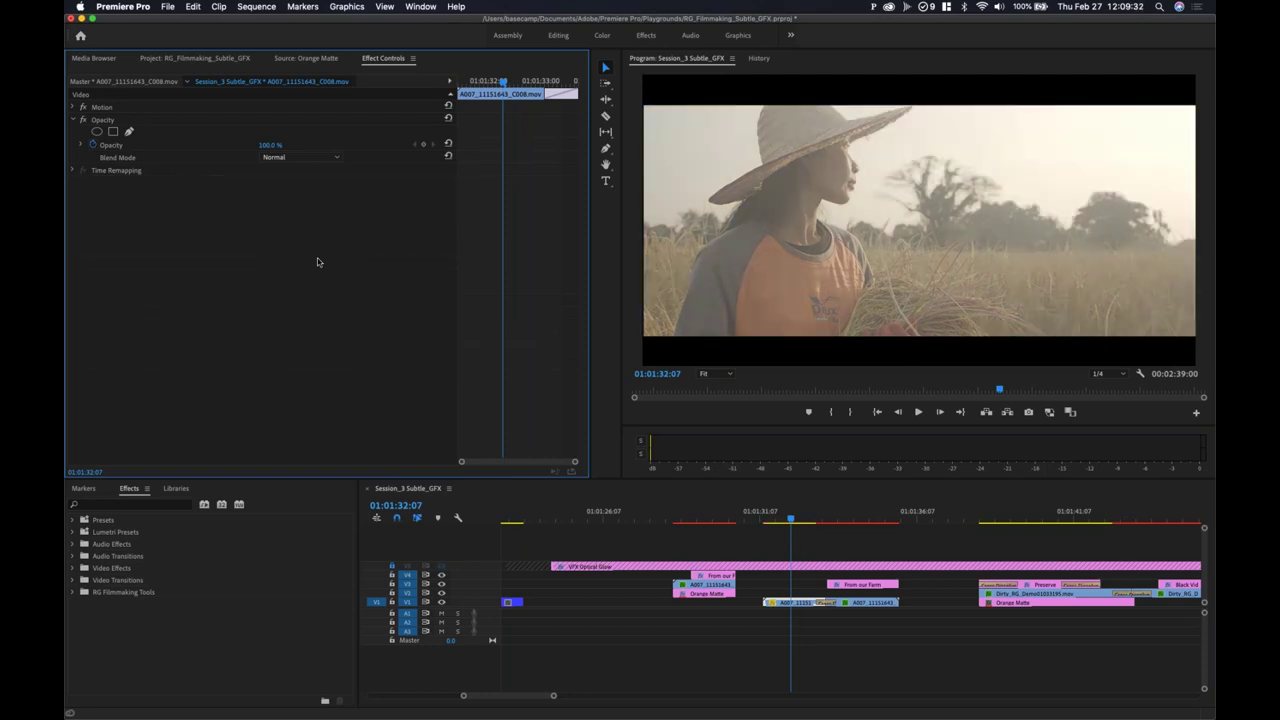
Step: Scrub through the section with the "From our Farm" graphic and stop at 01:01:34:14
left_click(802, 547)
left_click_drag(766, 518, 872, 524)
left_click(874, 548)
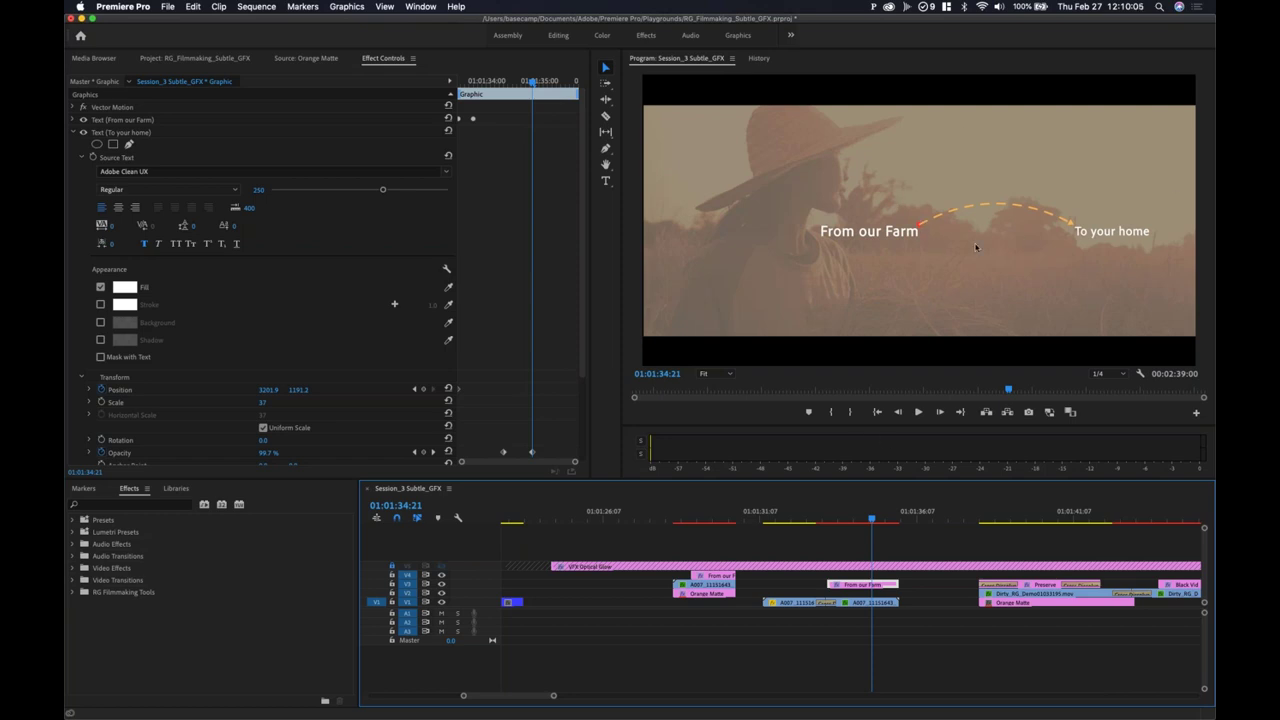
mouse_move(850, 521)
left_mouse_down()
mouse_move(875, 521)
mouse_move(862, 521)
left_mouse_up()
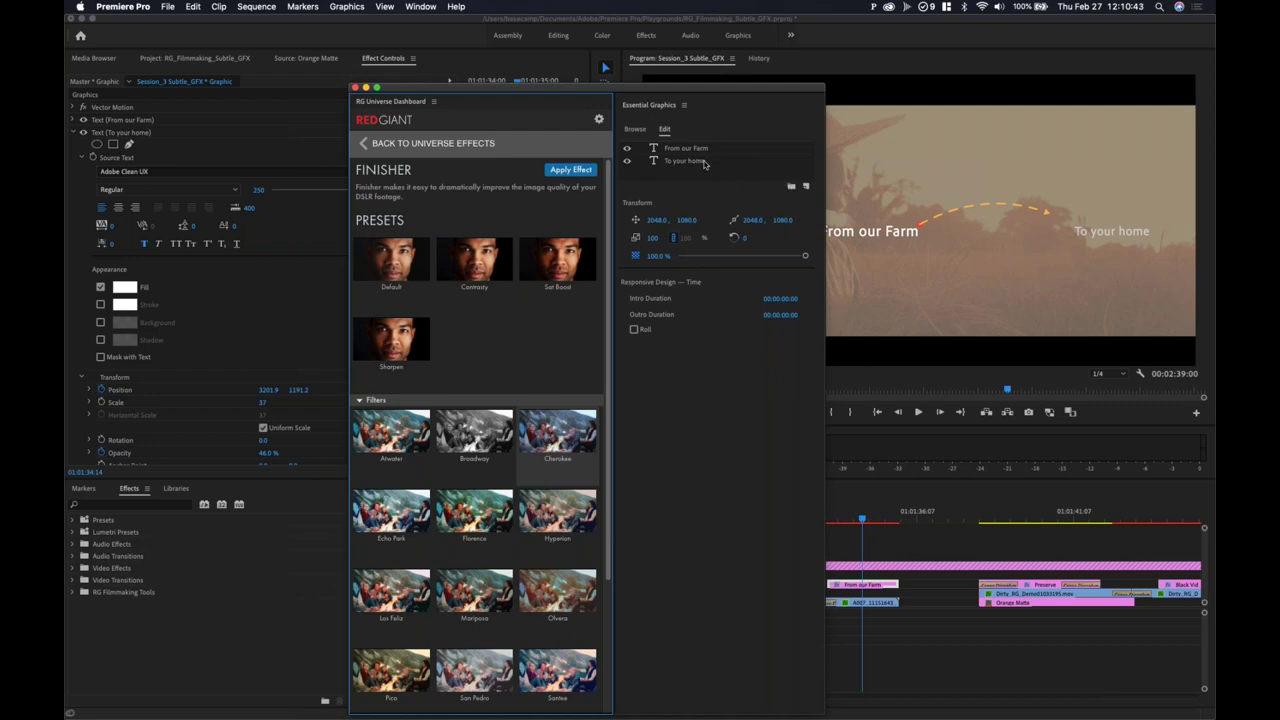
left_click(862, 592)
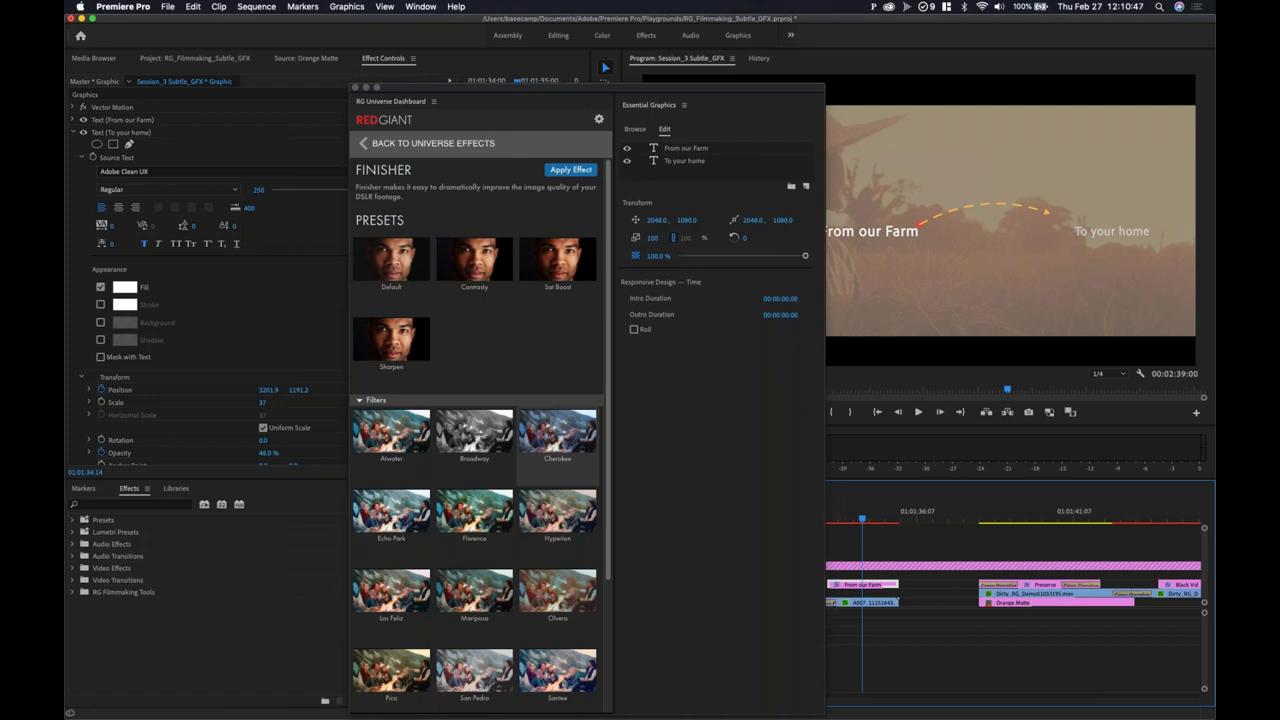
Step: Zoom the timeline in on the "From our Farm" graphic, view its text layers at 01:01:34:11 and hide the floating dashboard
left_click_drag(764, 88, 650, 95)
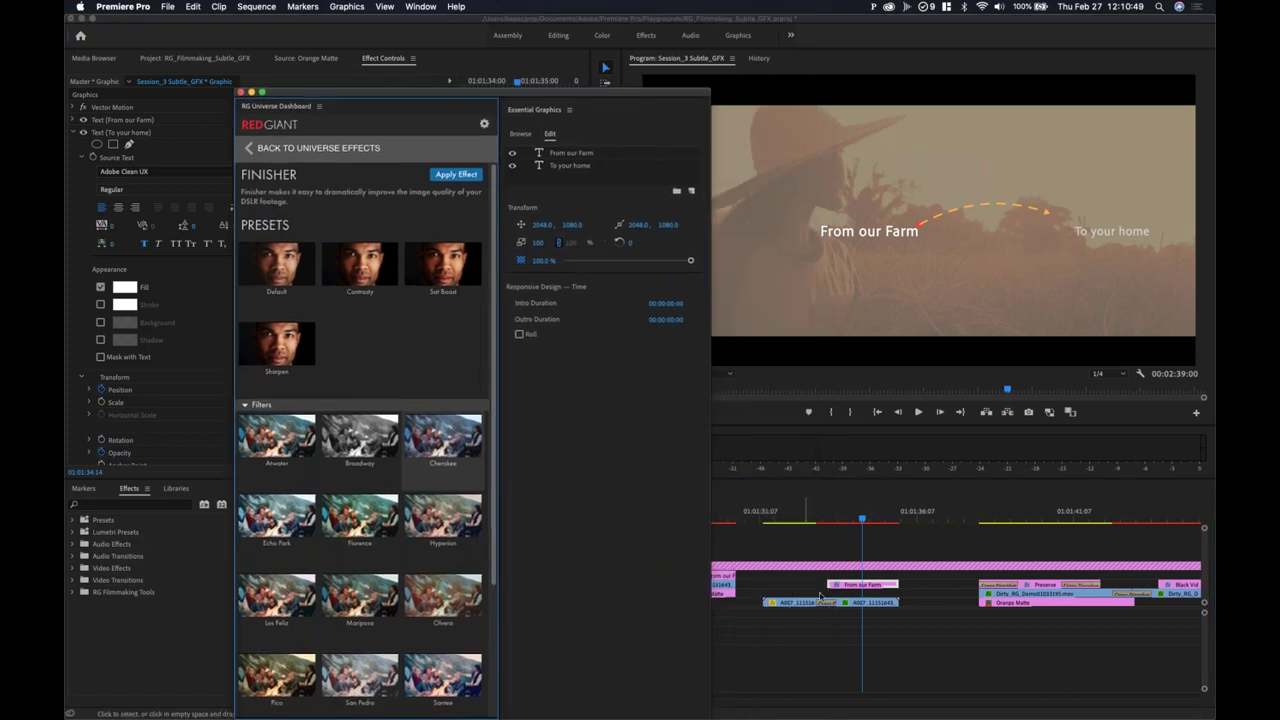
scroll(858, 587, "up", 5)
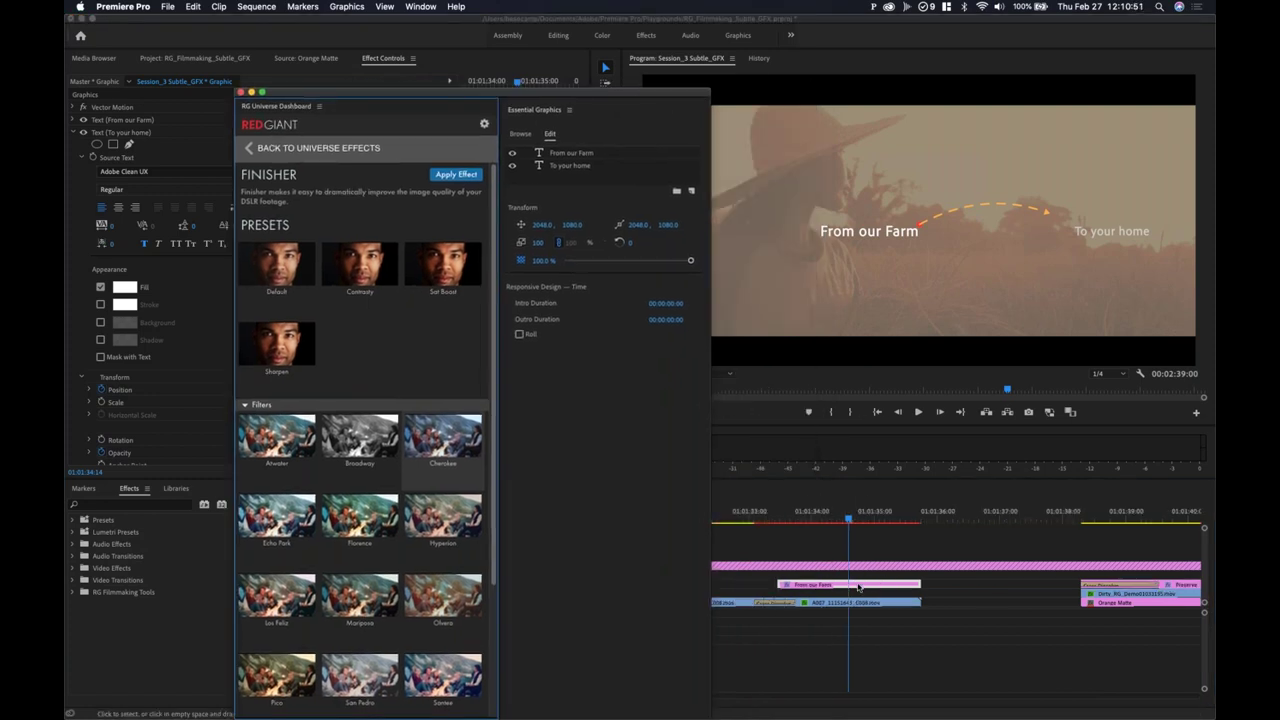
left_click(743, 533)
left_click_drag(743, 533, 831, 592)
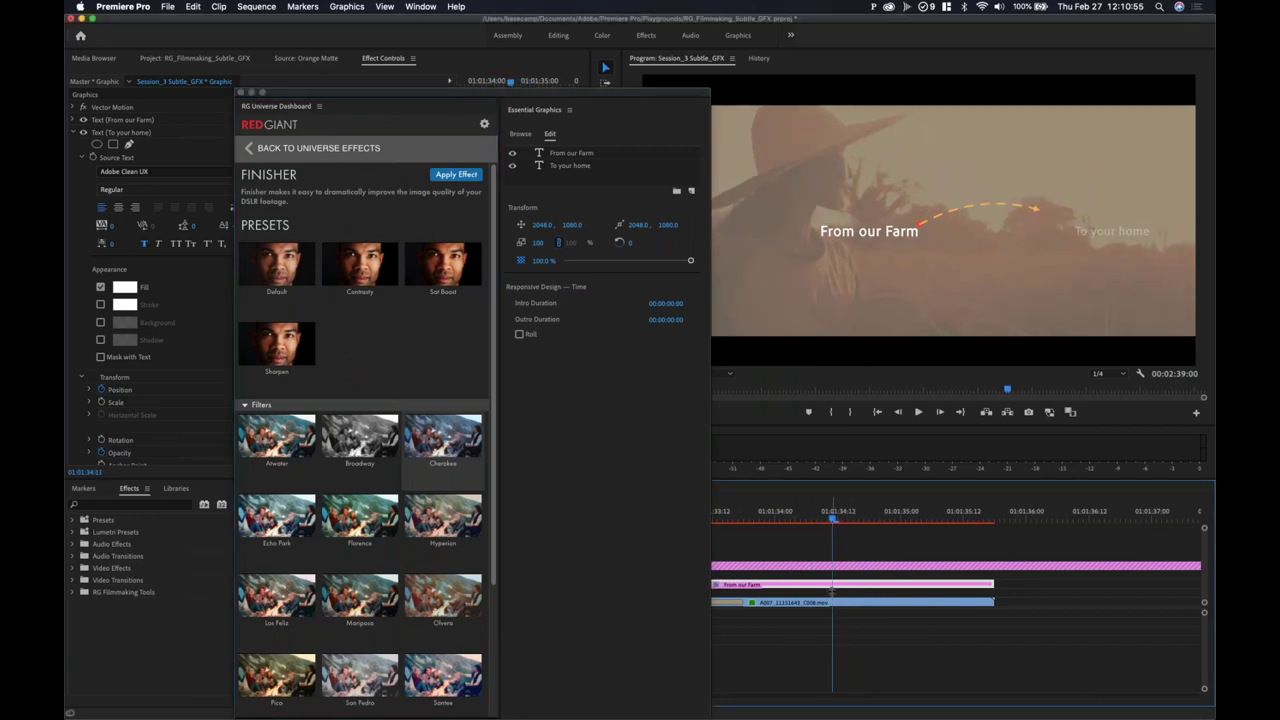
left_click(578, 148)
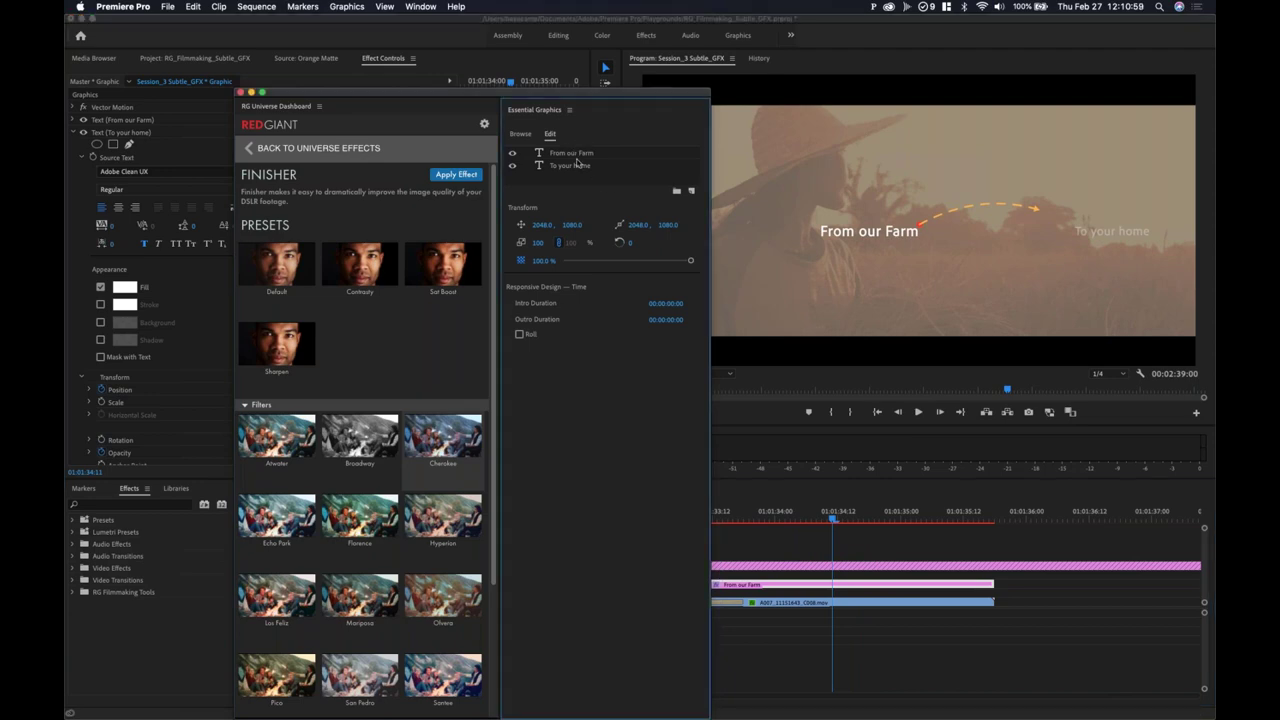
key("alt+shift+1")
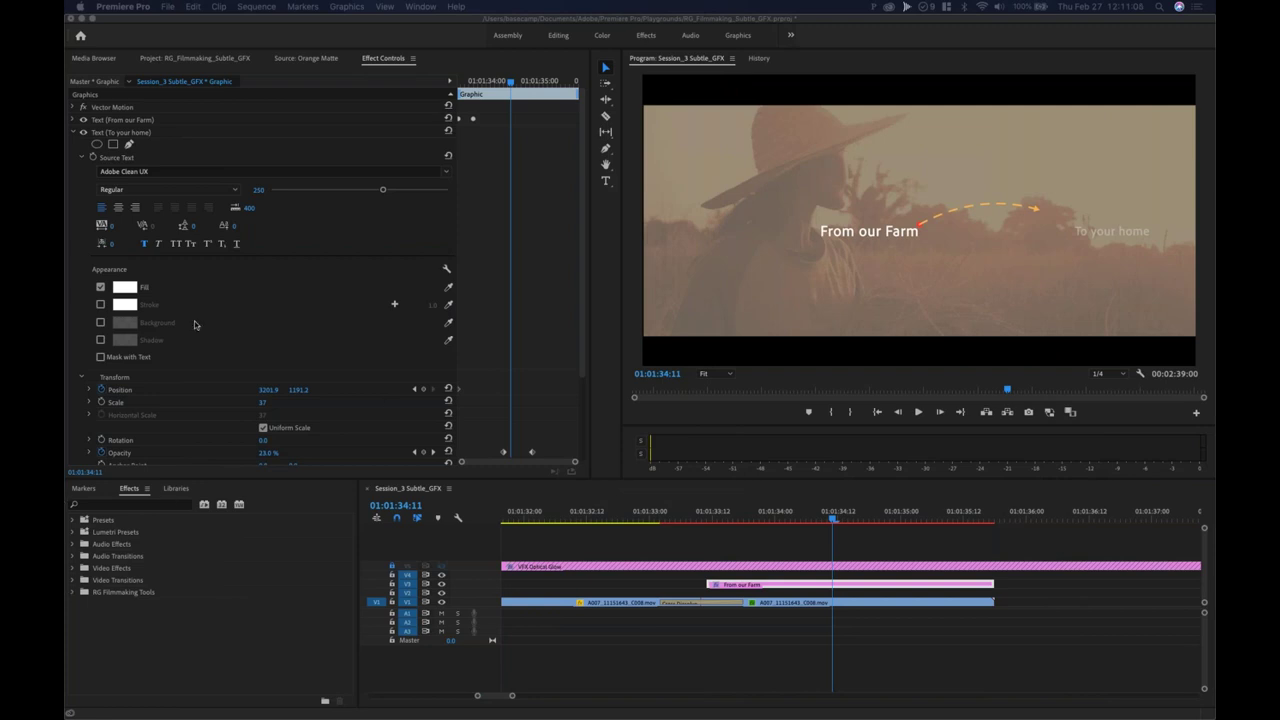
Step: Collapse the "To your home" text layer's settings and inspect the graphic's Motion and Vector Motion properties
left_click(74, 133)
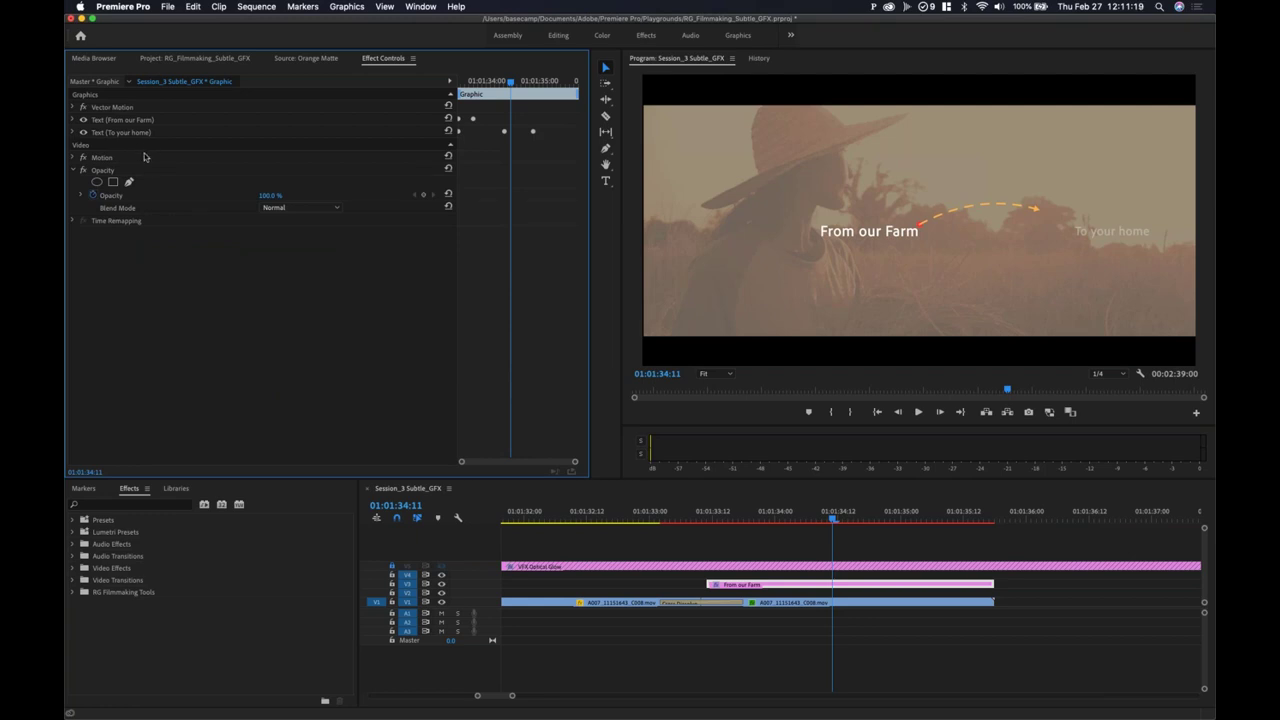
left_click(72, 157)
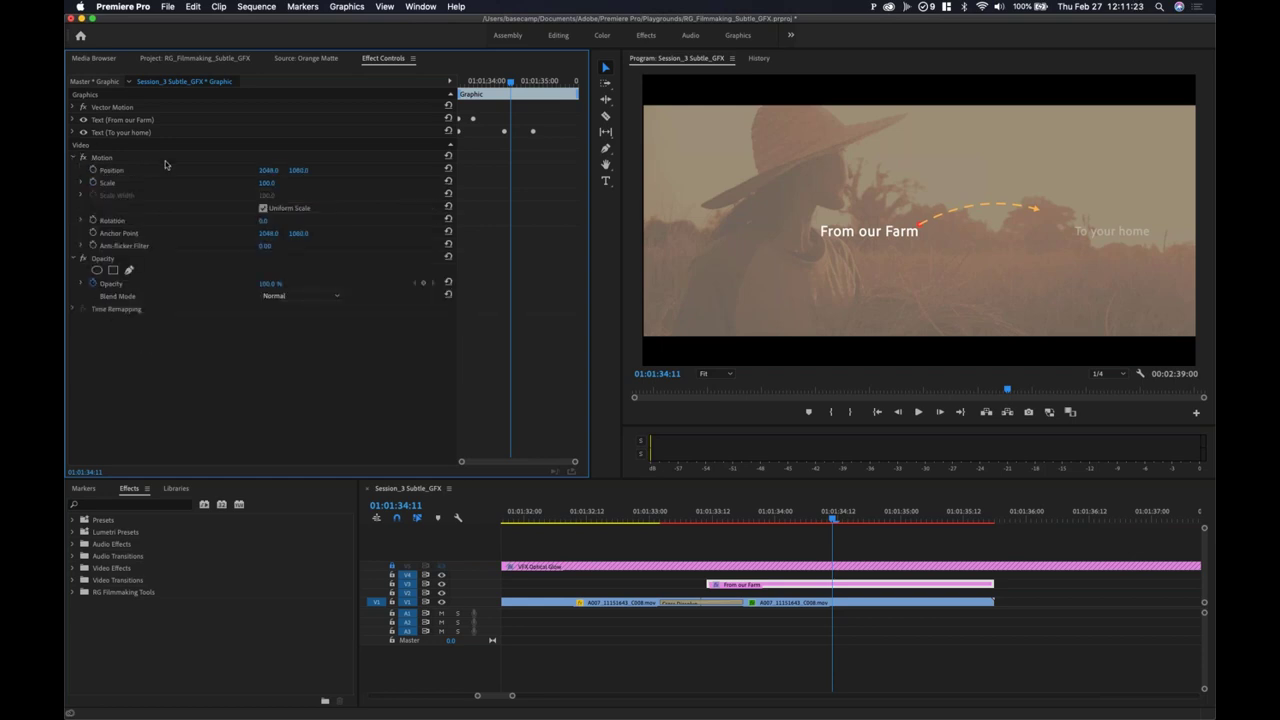
left_click(73, 158)
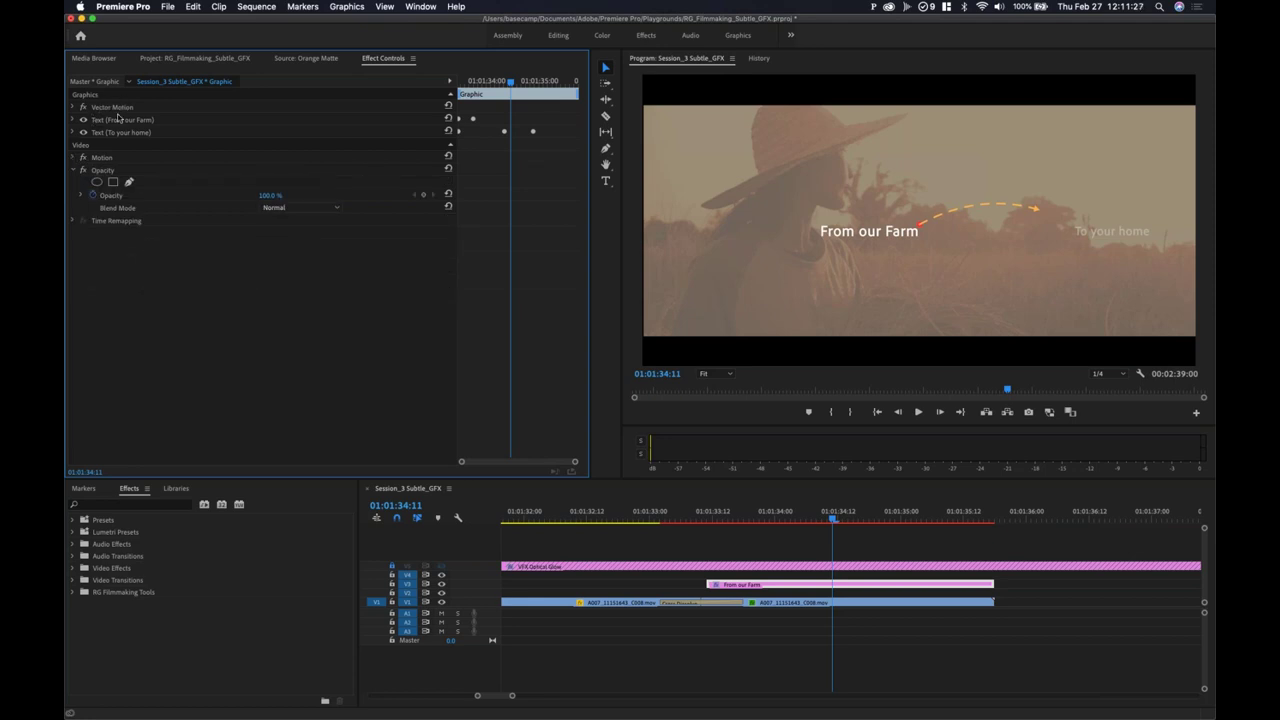
left_click(72, 107)
left_click(72, 107)
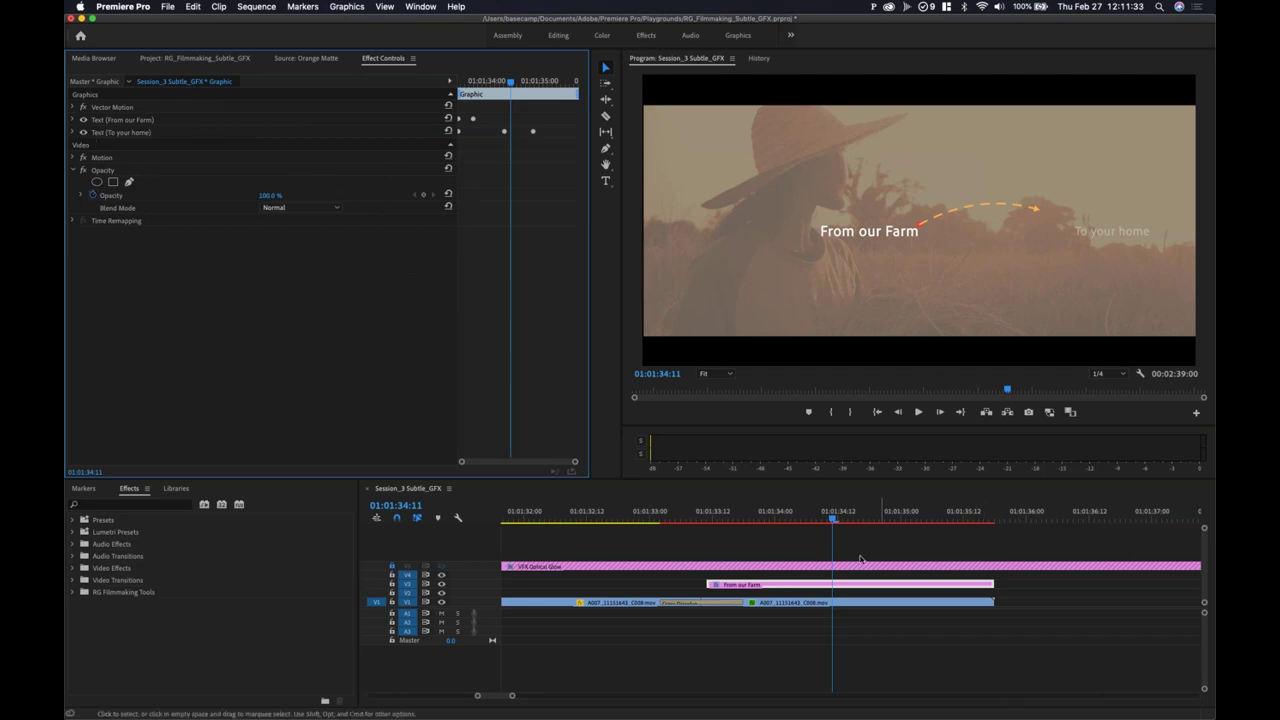
Step: Compare the plain farm shot at 01:01:32:12 with the titled one, and select the second farm clip at 01:01:34:10 to view its effects
left_click_drag(811, 519, 780, 519)
left_click(801, 604)
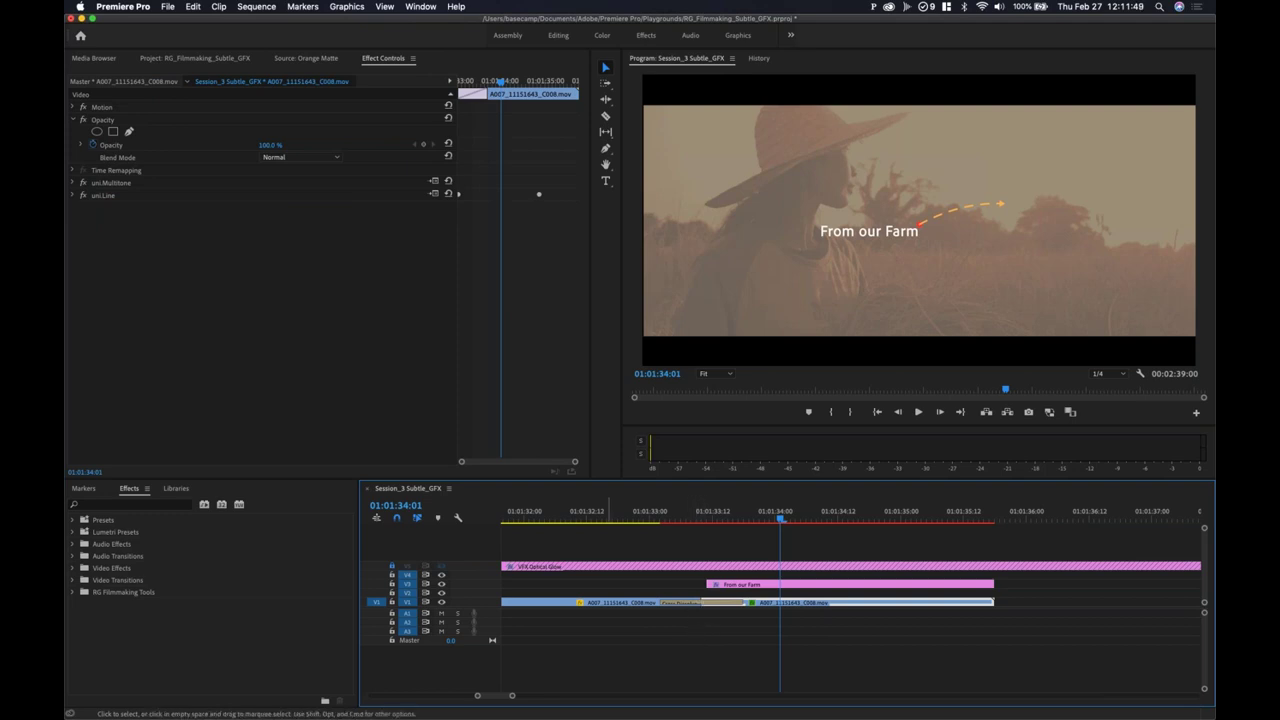
left_click(587, 511)
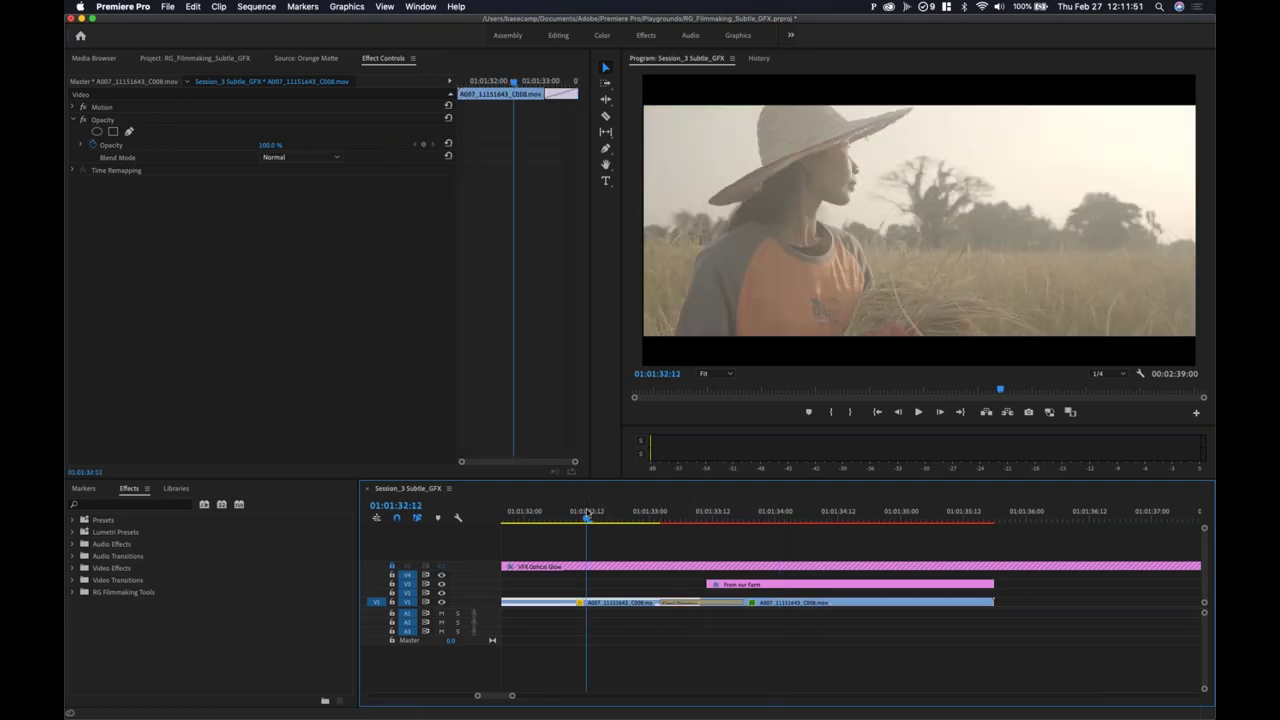
left_click_drag(588, 513, 827, 556)
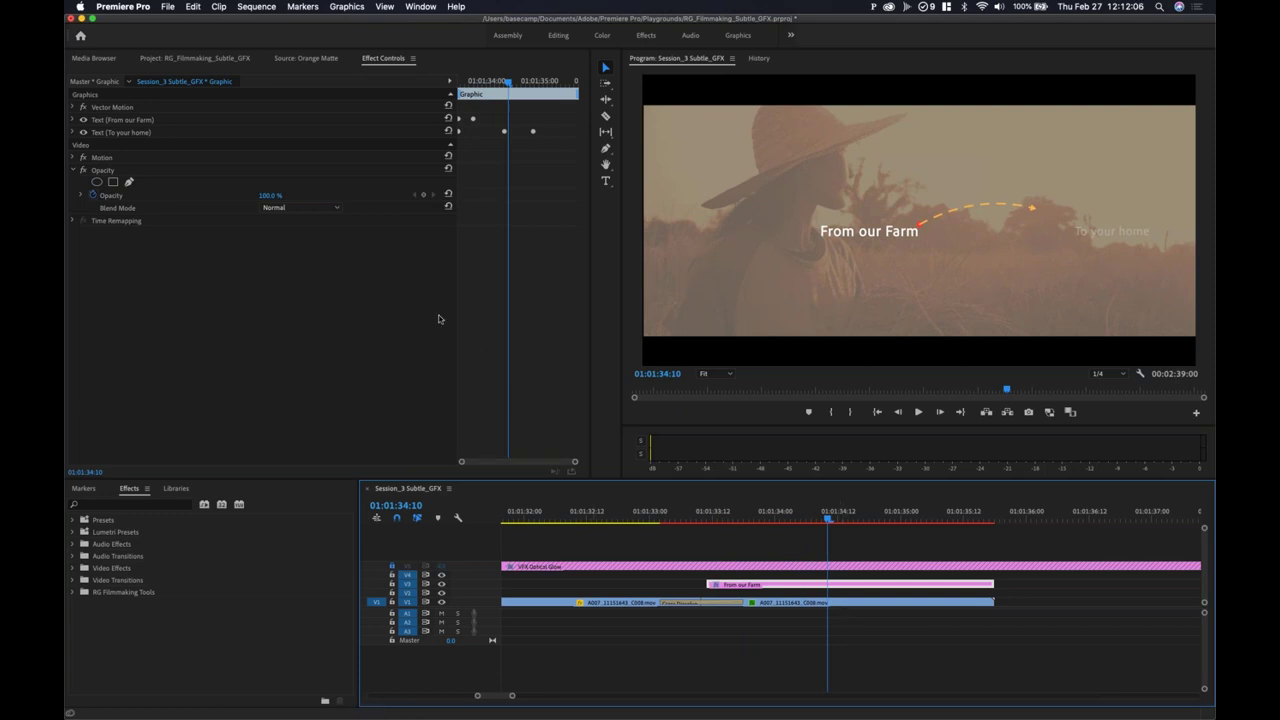
left_click(802, 604)
left_click(199, 333)
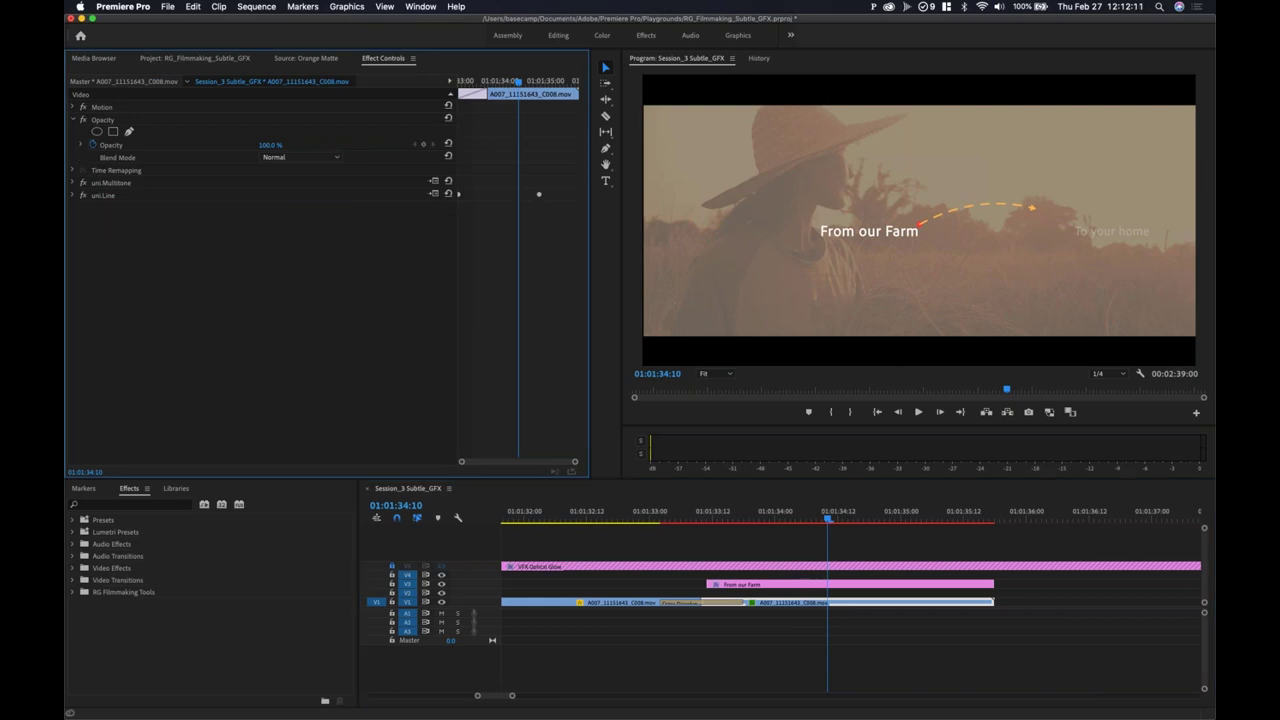
Step: Bring the RG Universe Dashboard over the workspace and browse its Utilities, Motion Graphics, Generators and Distort effect categories
left_click_drag(1050, 108, 532, 58)
left_click(212, 113)
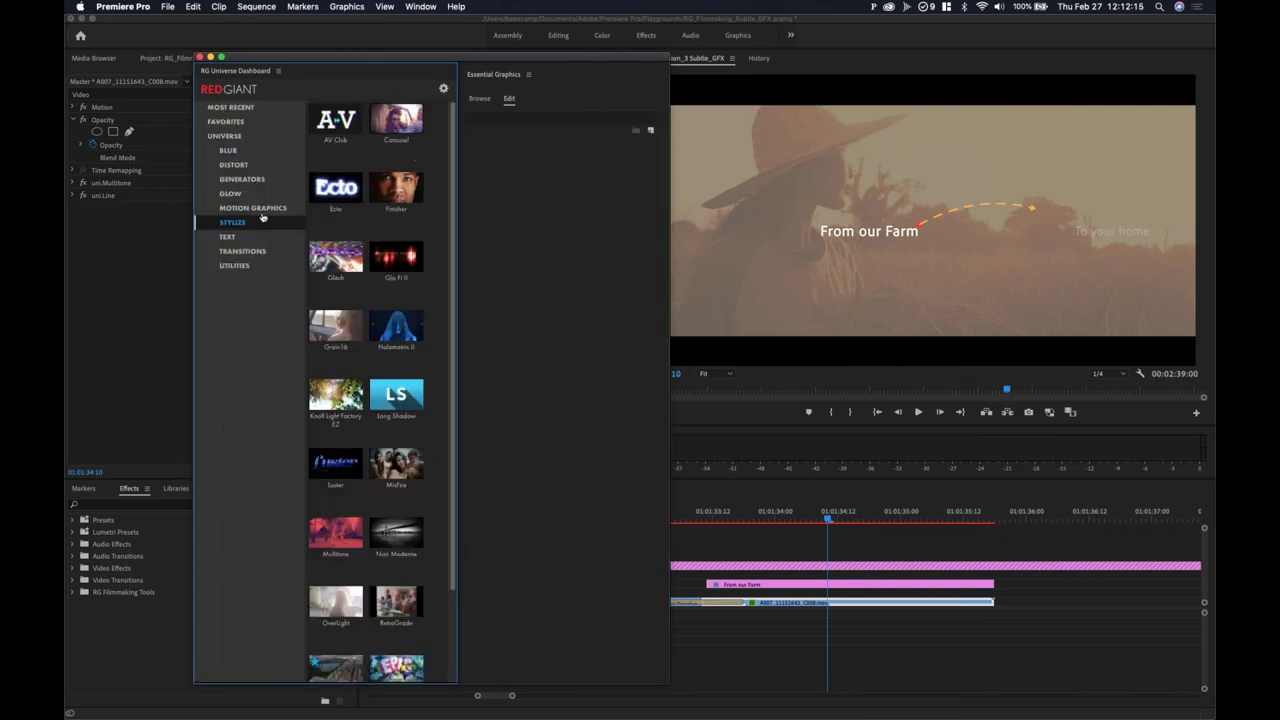
left_click(249, 266)
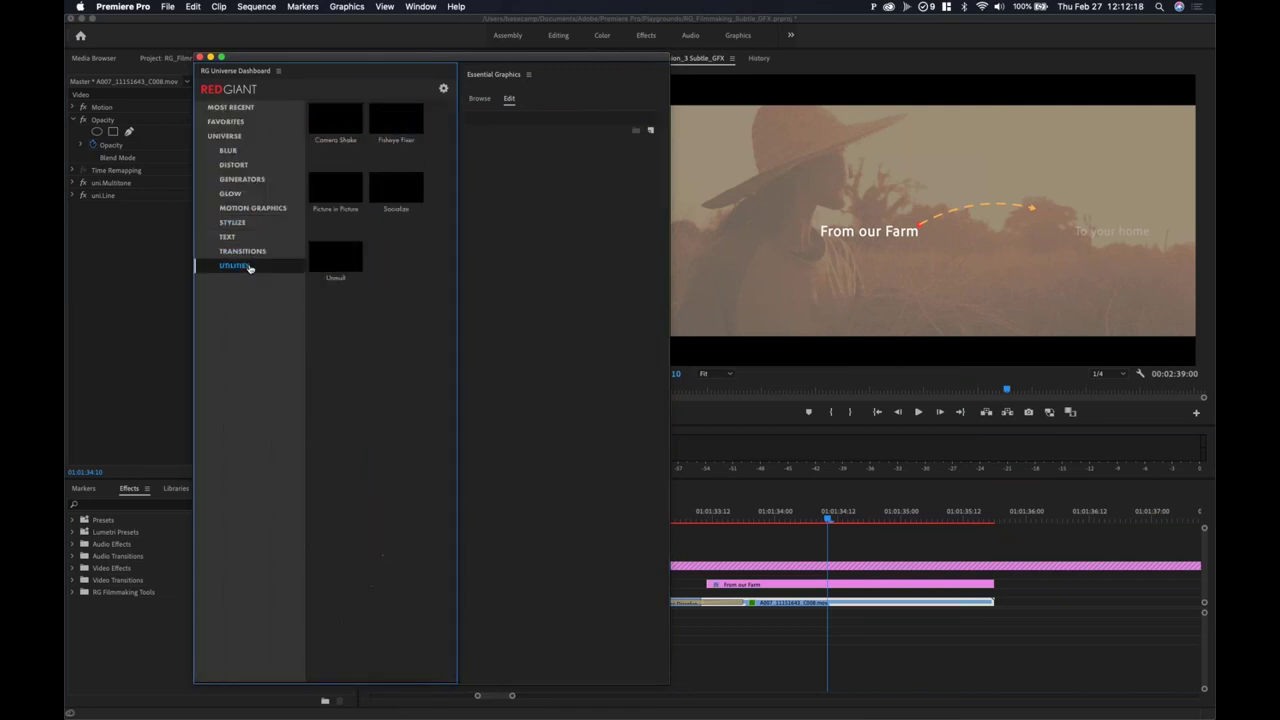
left_click(247, 213)
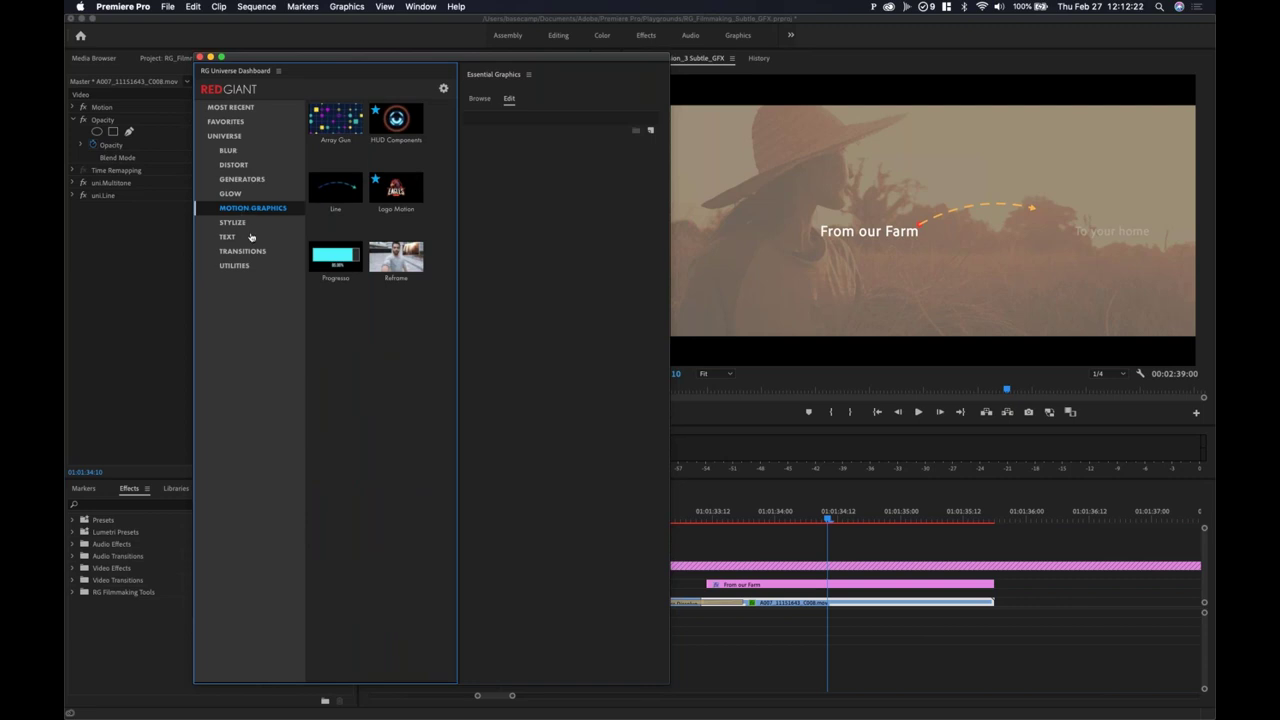
left_click(251, 179)
left_click(252, 167)
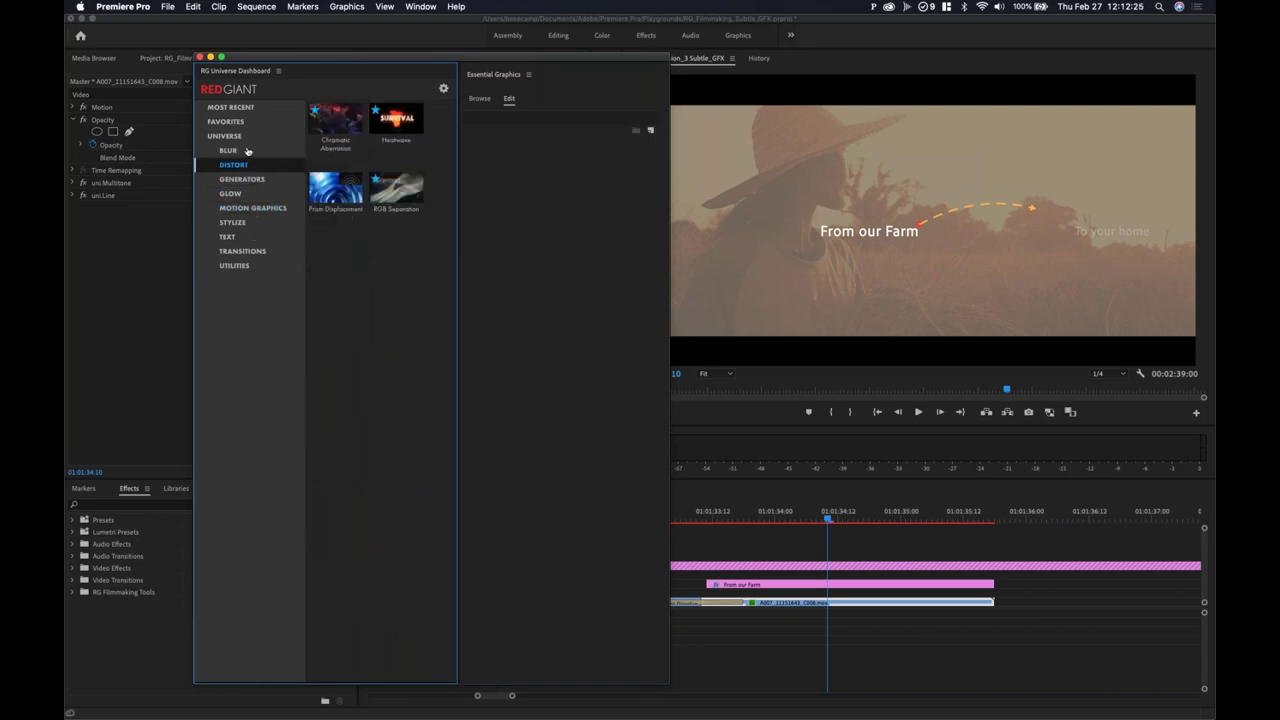
Step: Open the Multitone effect's presets from the Stylize category
left_click(233, 223)
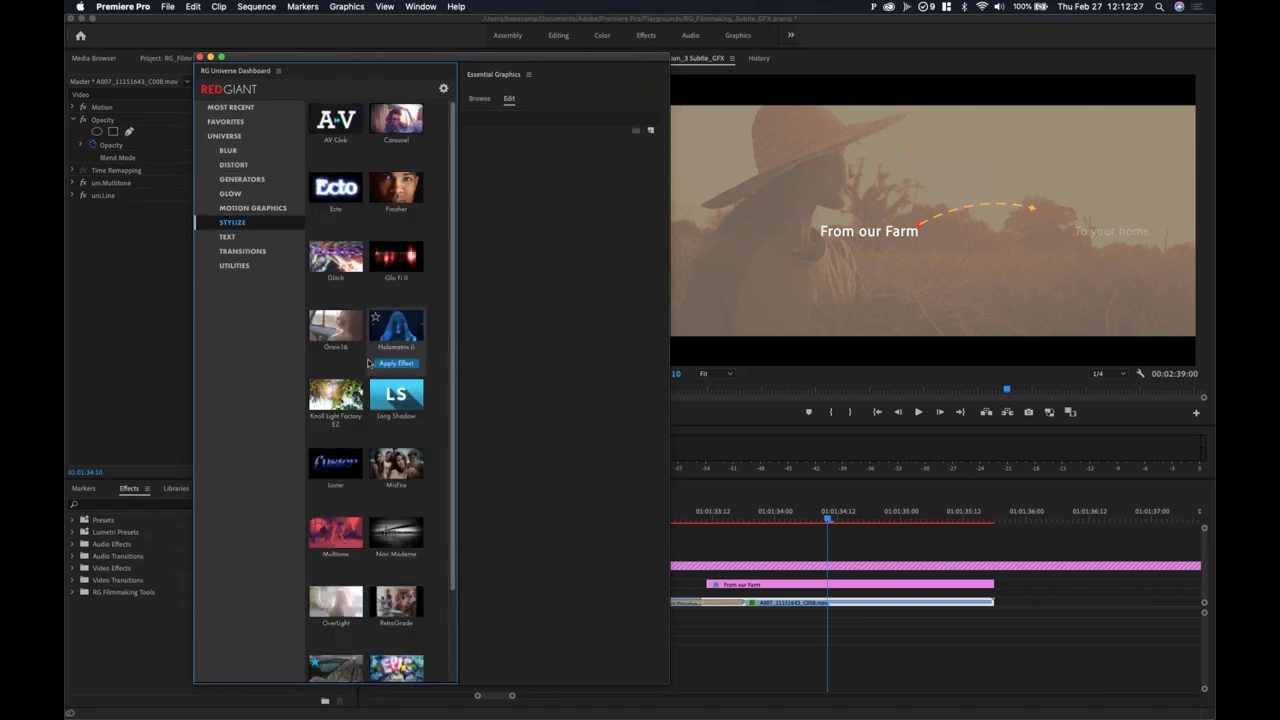
scroll(380, 390, "down", 3)
scroll(330, 430, "down", 1)
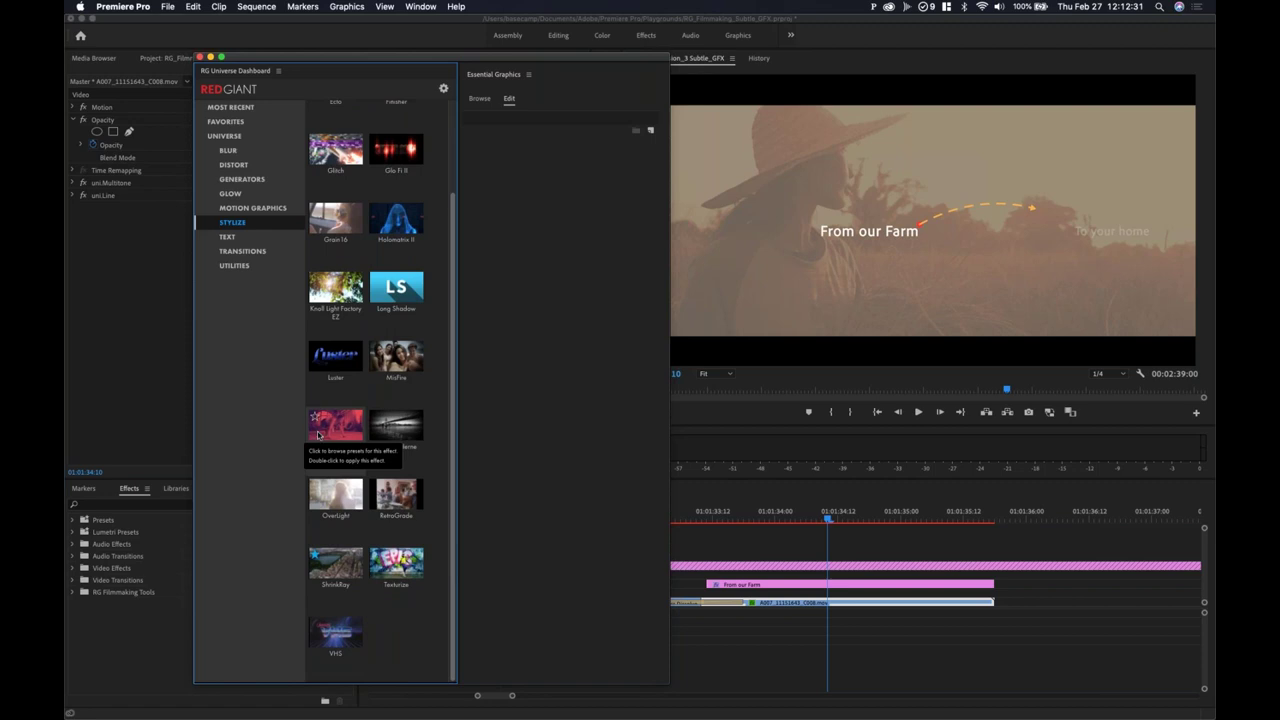
left_click(322, 432)
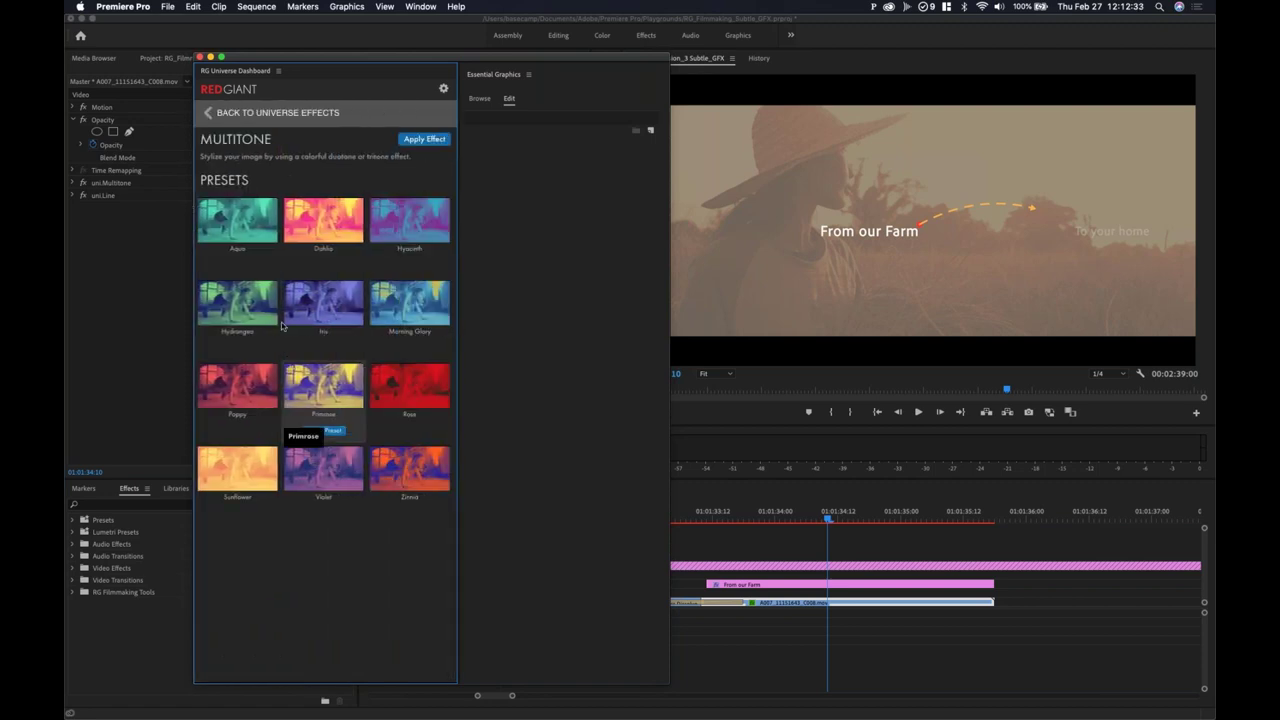
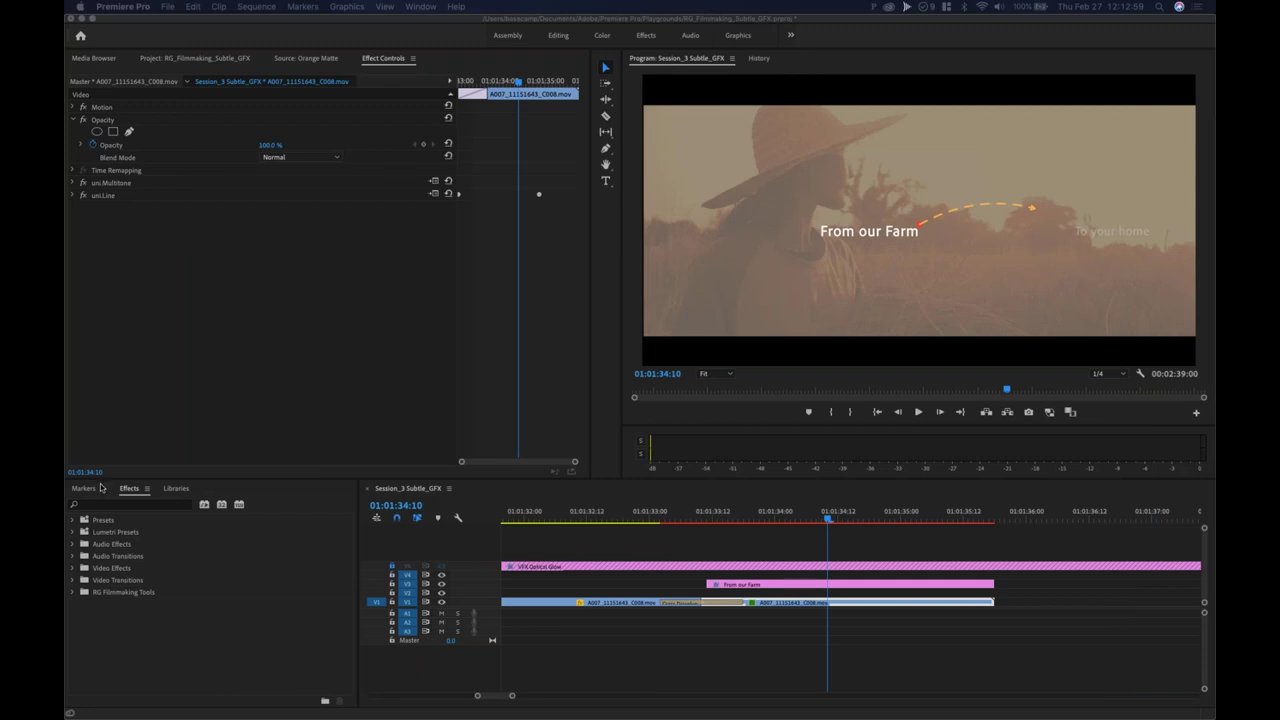
Step: Expand the Multitone effect on the second farm clip and inspect its highlight color and hex code
left_click(115, 348)
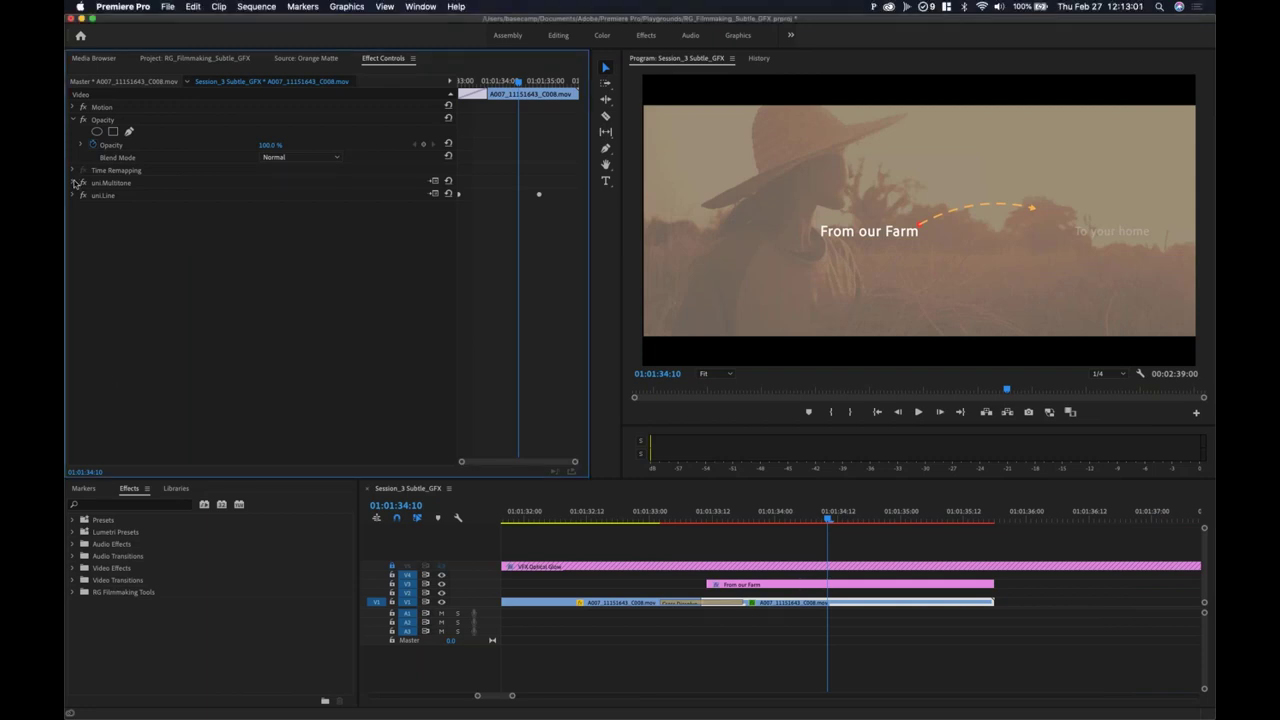
left_click(75, 183)
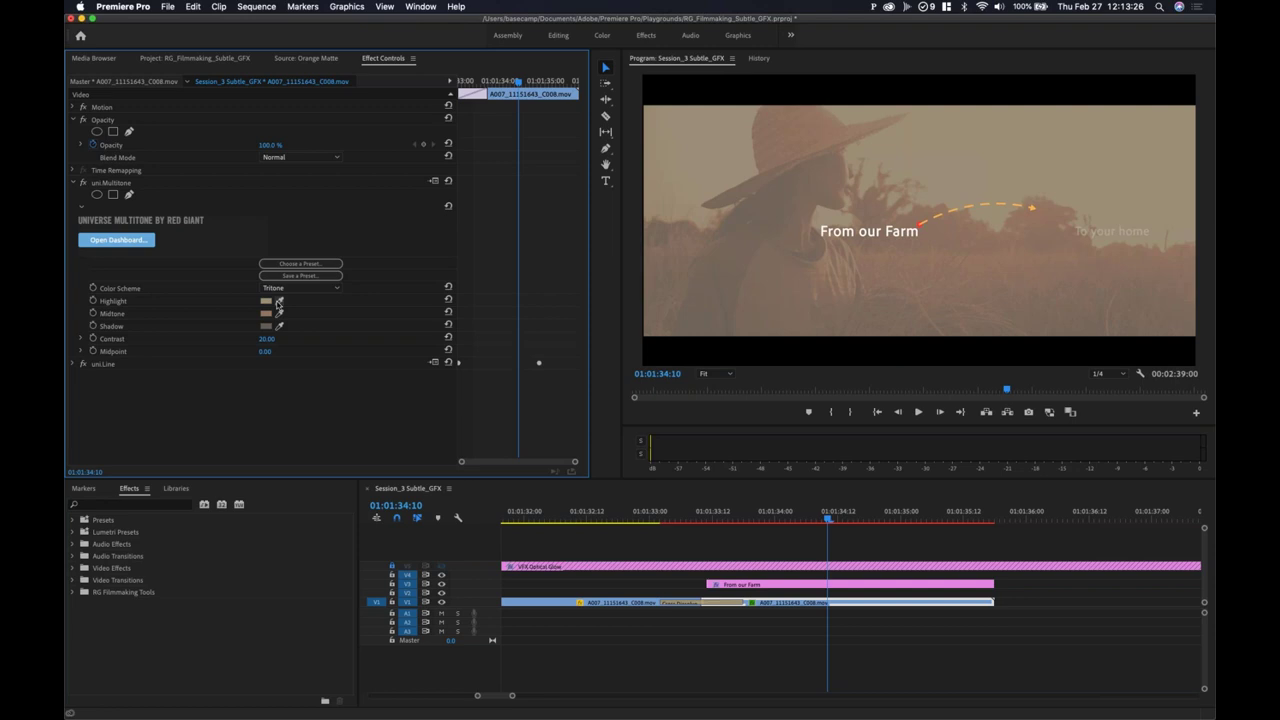
left_click(266, 302)
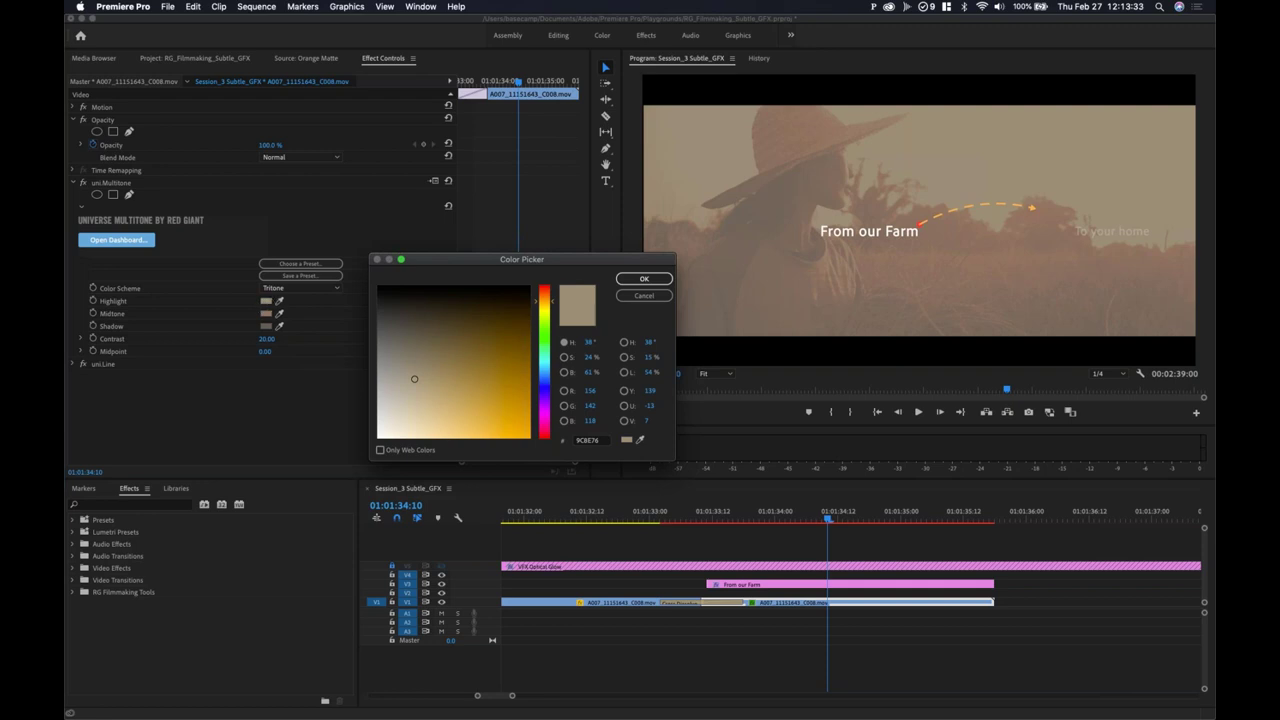
left_click(588, 440)
left_click(644, 279)
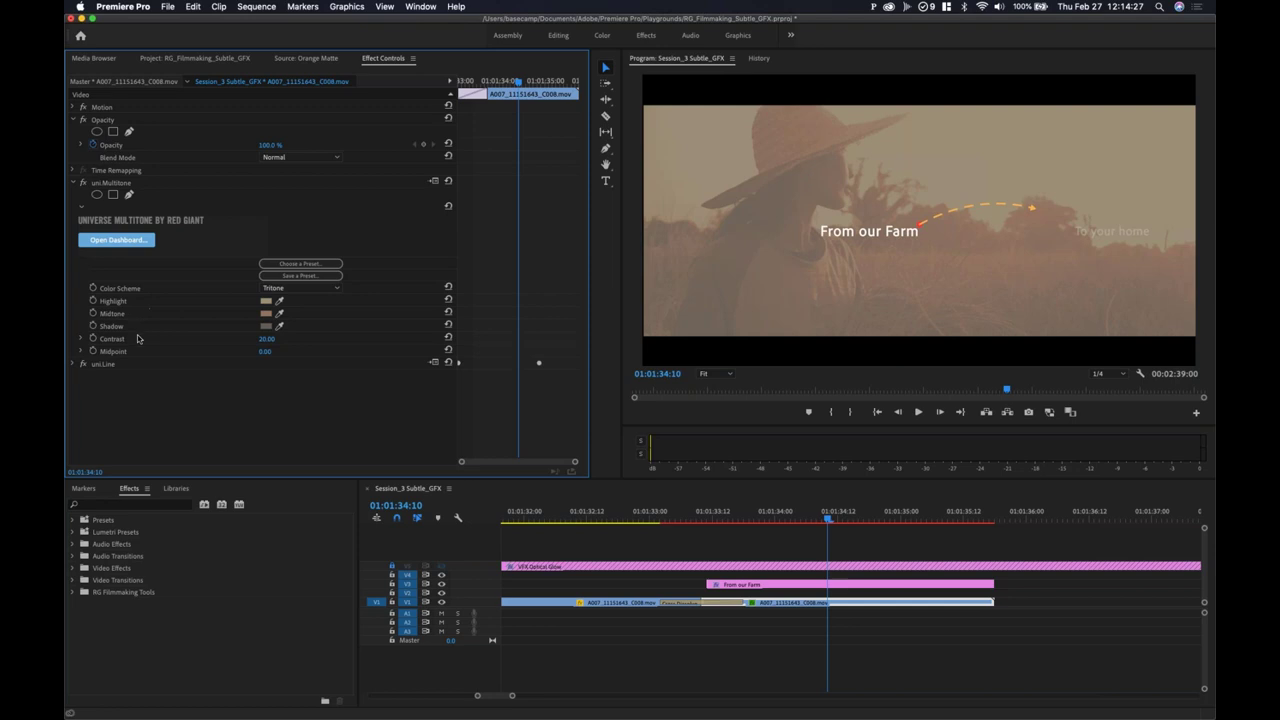
Step: Try the other color scheme on the Multitone effect and return it to Tritone
left_click(293, 290)
left_click(290, 300)
left_click(297, 289)
left_click(296, 312)
left_click(326, 289)
left_click(317, 300)
left_click(340, 288)
left_click(320, 313)
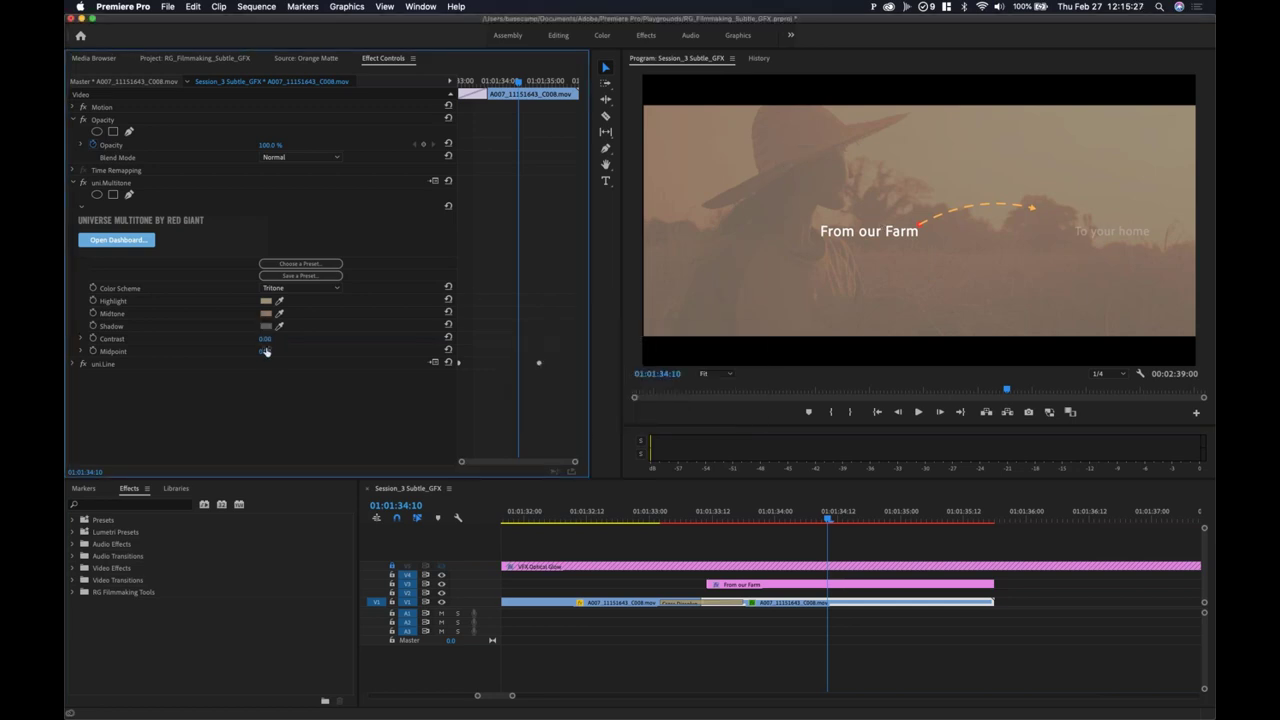
Step: Set the Multitone contrast to 25 and try different midpoint values, ending at 0
left_click_drag(265, 340, 267, 342)
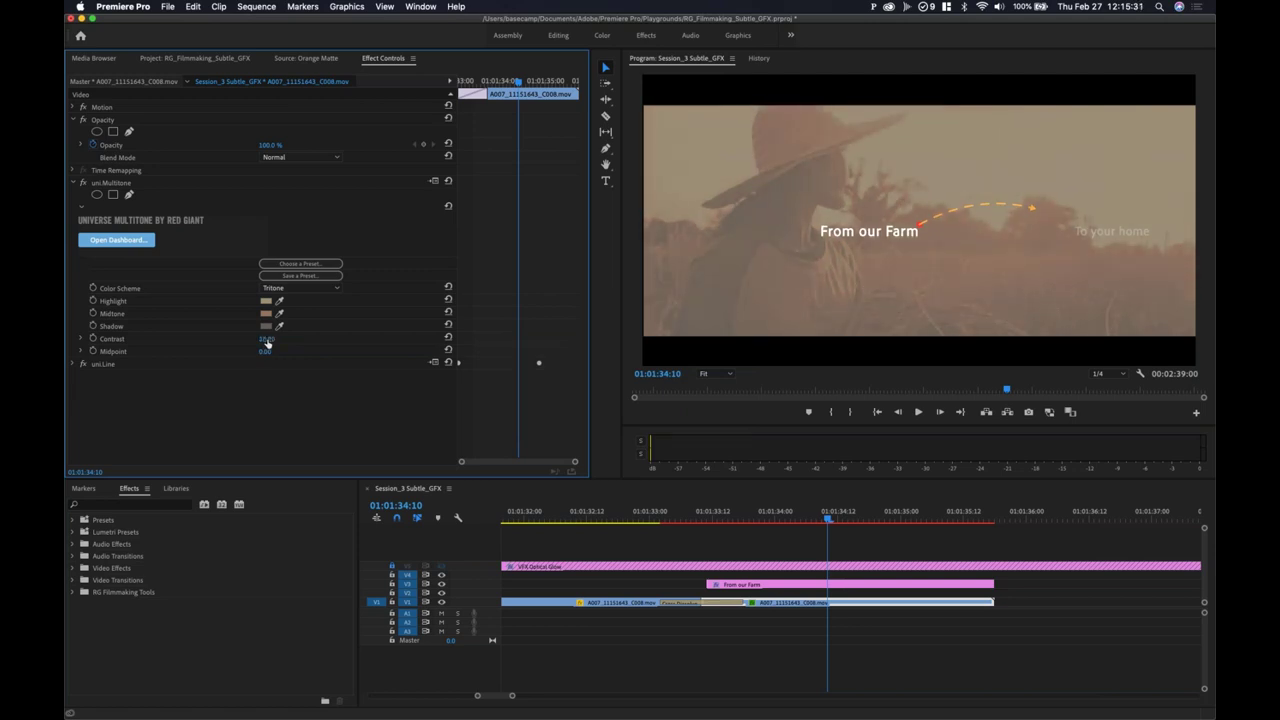
left_click_drag(267, 342, 272, 342)
left_click_drag(265, 357, 265, 357)
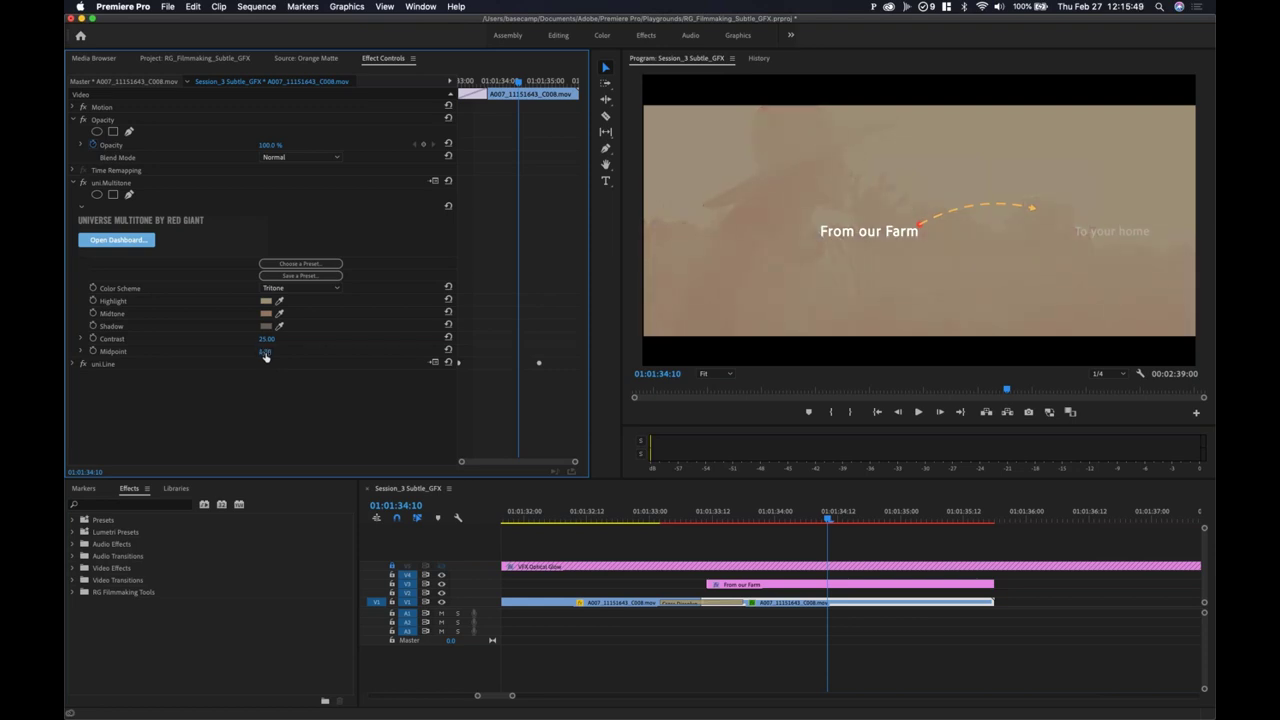
left_click_drag(265, 357, 265, 357)
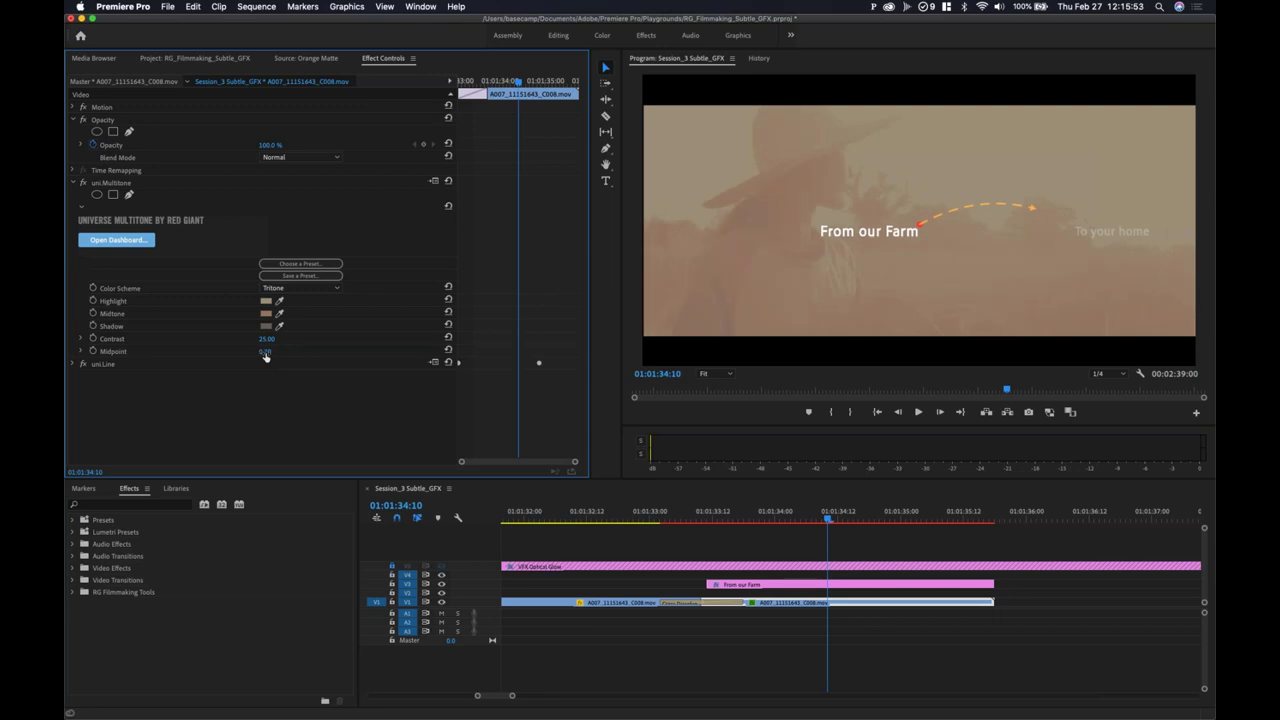
left_click_drag(265, 357, 265, 357)
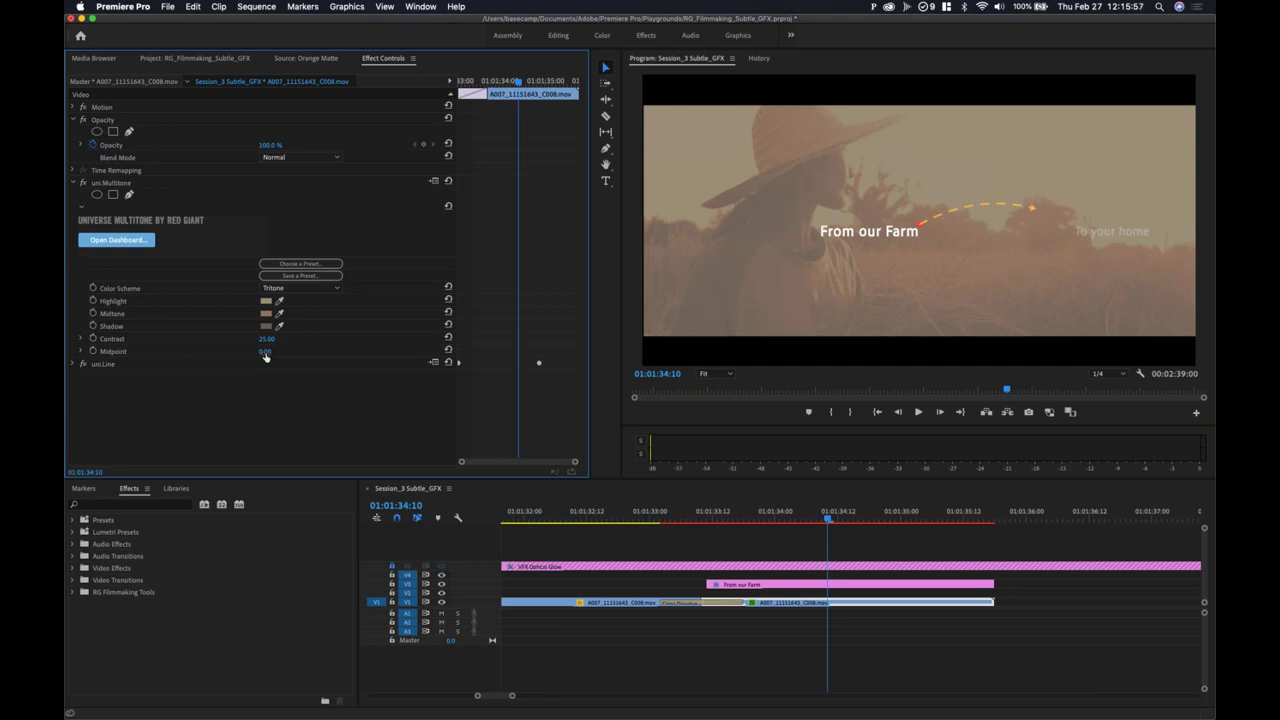
left_click_drag(265, 357, 270, 353)
Step: Play and scrub through the transition into the "From our Farm" title, stopping at 01:01:33:00
left_click(737, 515)
key("space")
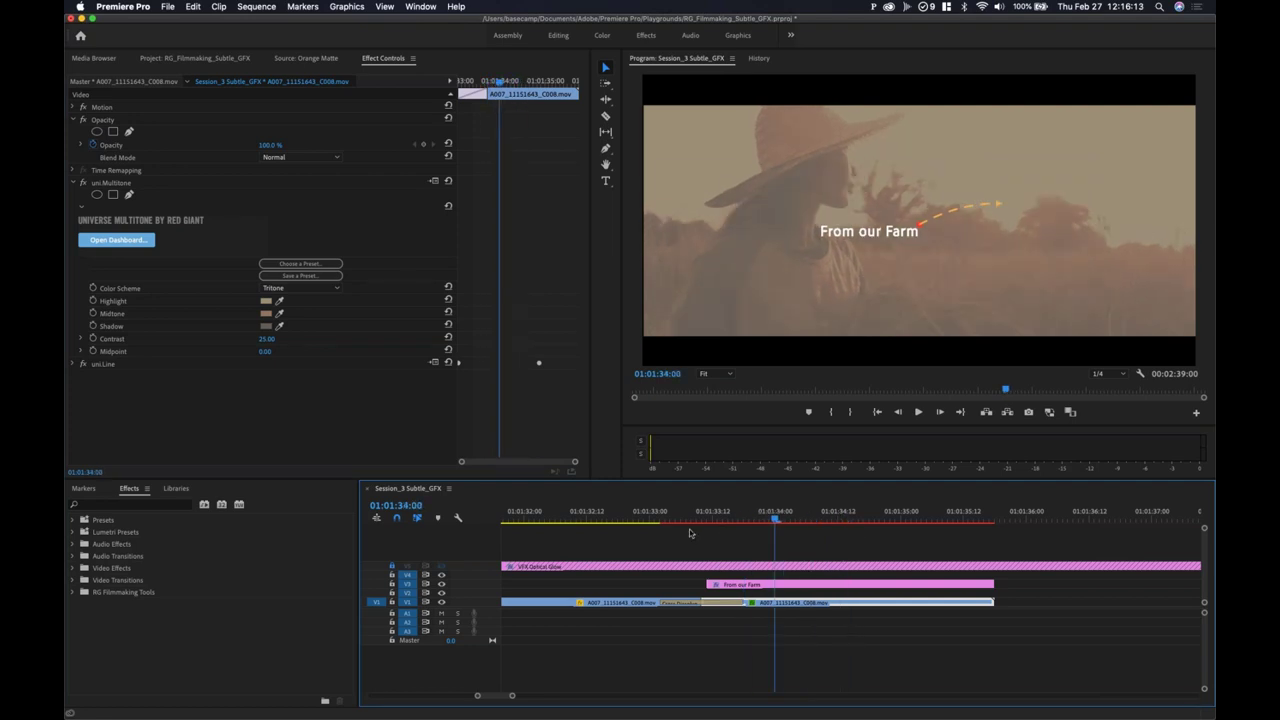
left_click(587, 518)
left_click_drag(587, 532, 665, 529)
left_click_drag(669, 530, 791, 531)
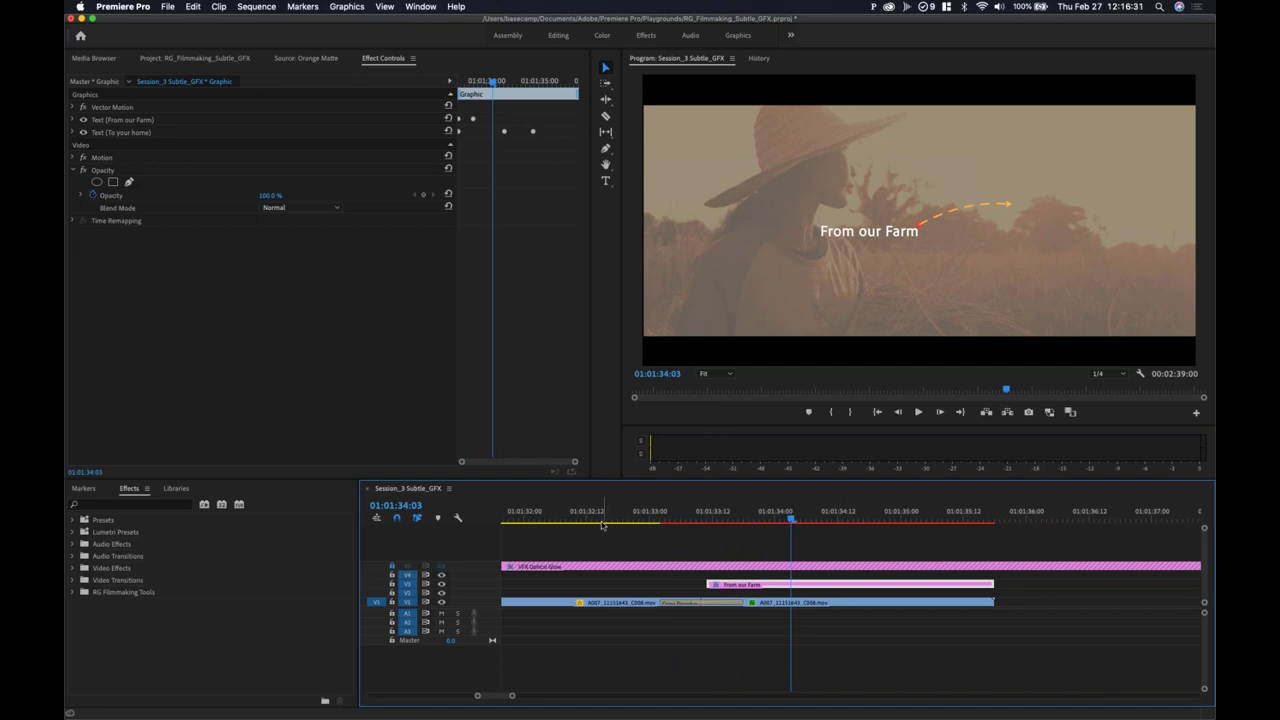
left_click_drag(601, 525, 655, 521)
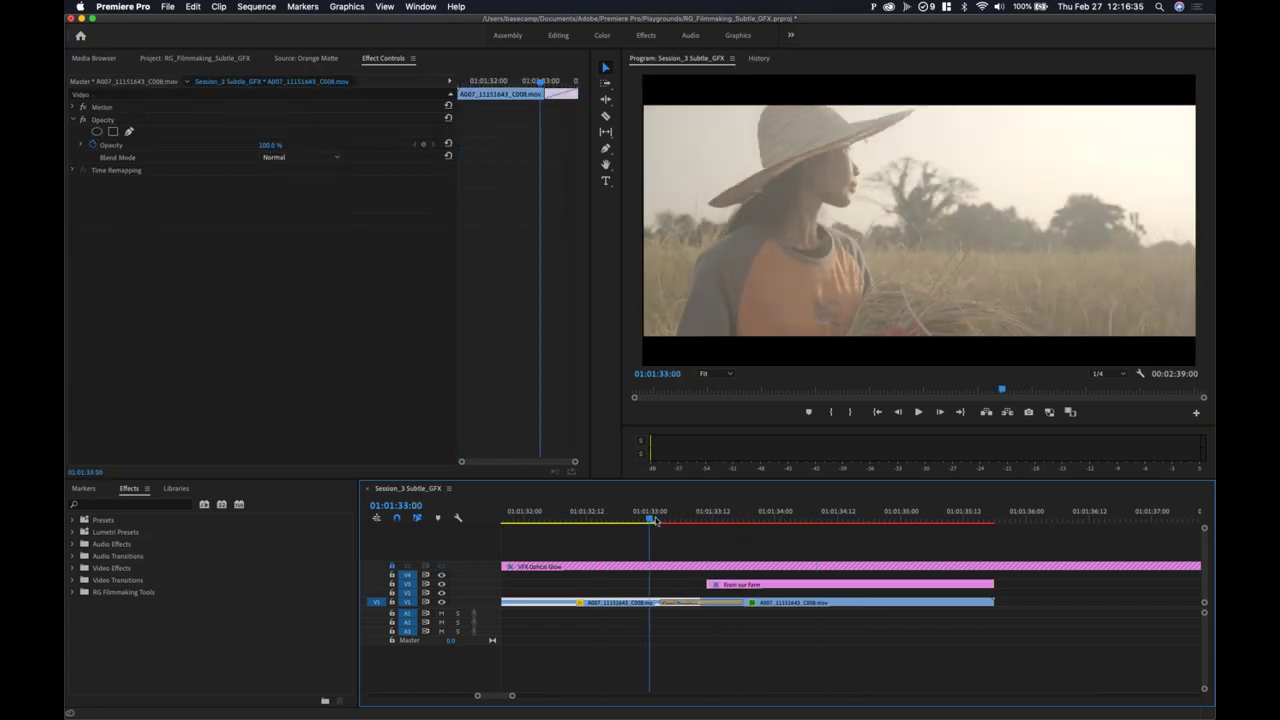
Step: Turn off Selection Follows Playhead for the sequence and scrub across the title transition to test it
left_click(229, 7)
mouse_move(256, 6)
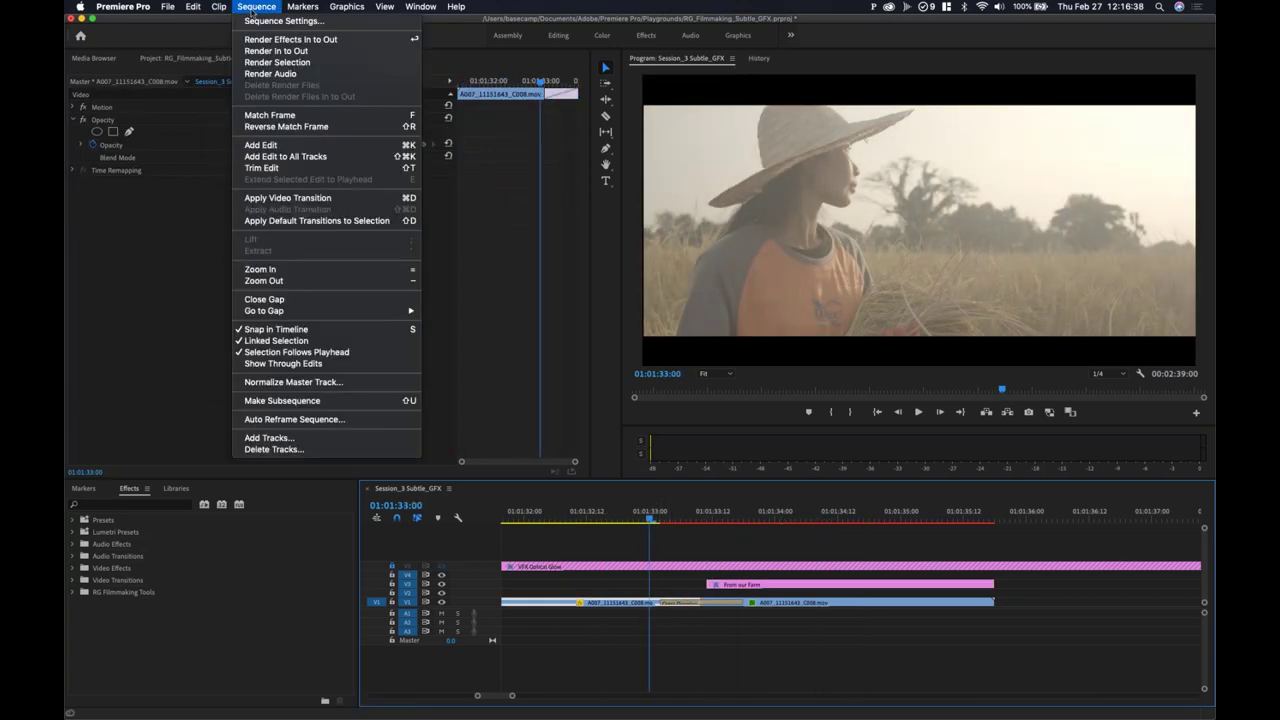
left_click(271, 355)
left_click_drag(675, 522, 766, 522)
left_click_drag(630, 524, 811, 525)
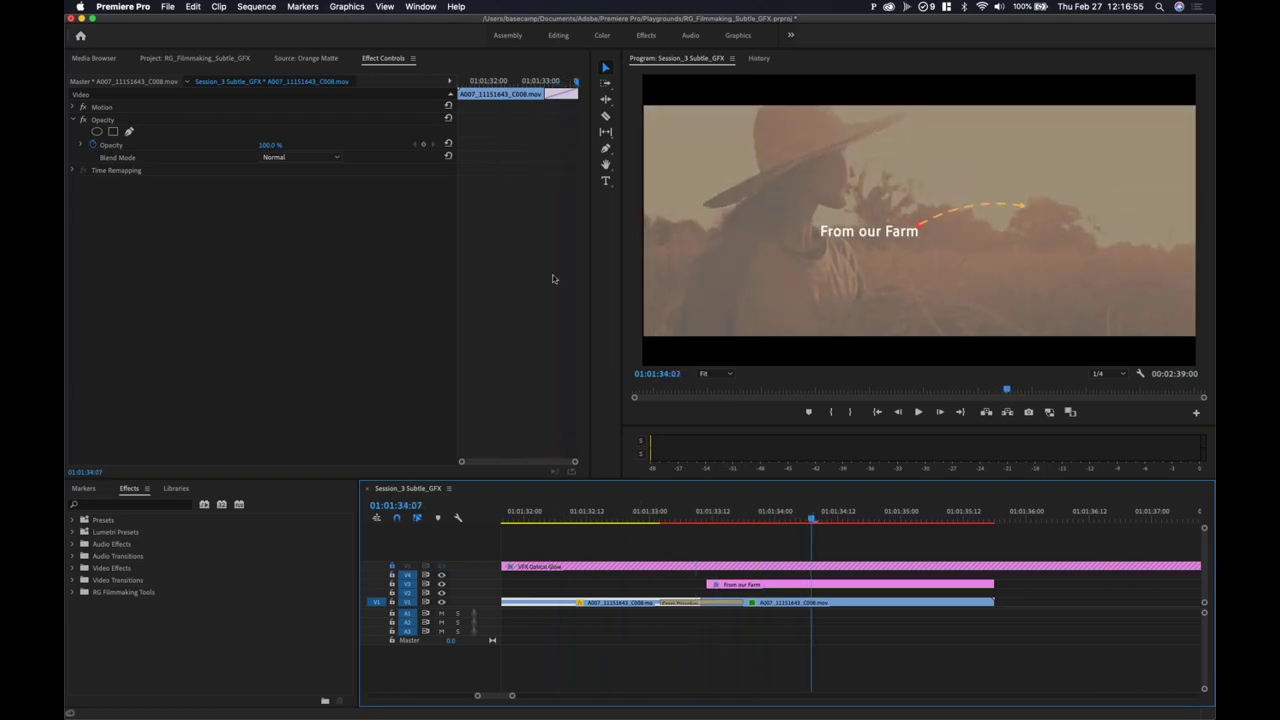
left_click(257, 7)
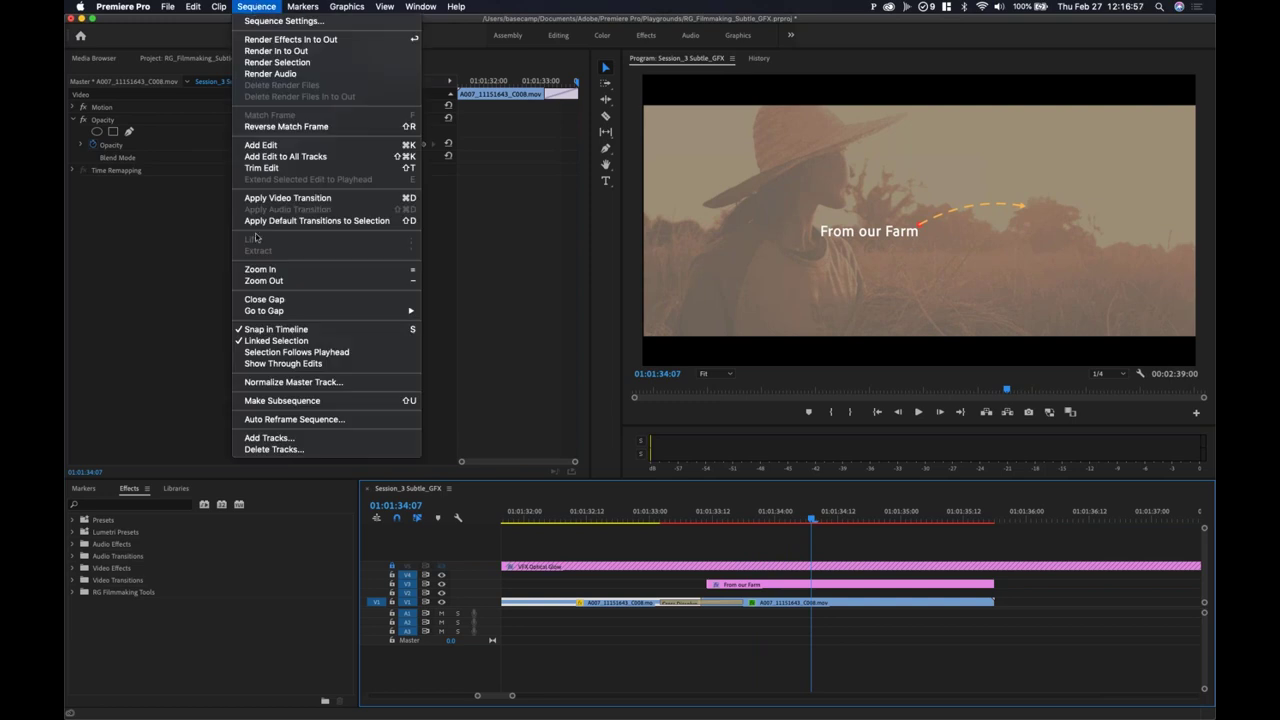
left_click(630, 552)
Step: Expand the Video Effects folder, deselect all clips and scrub from the plain farm shot to 01:01:34:09
left_click_drag(585, 511, 791, 511)
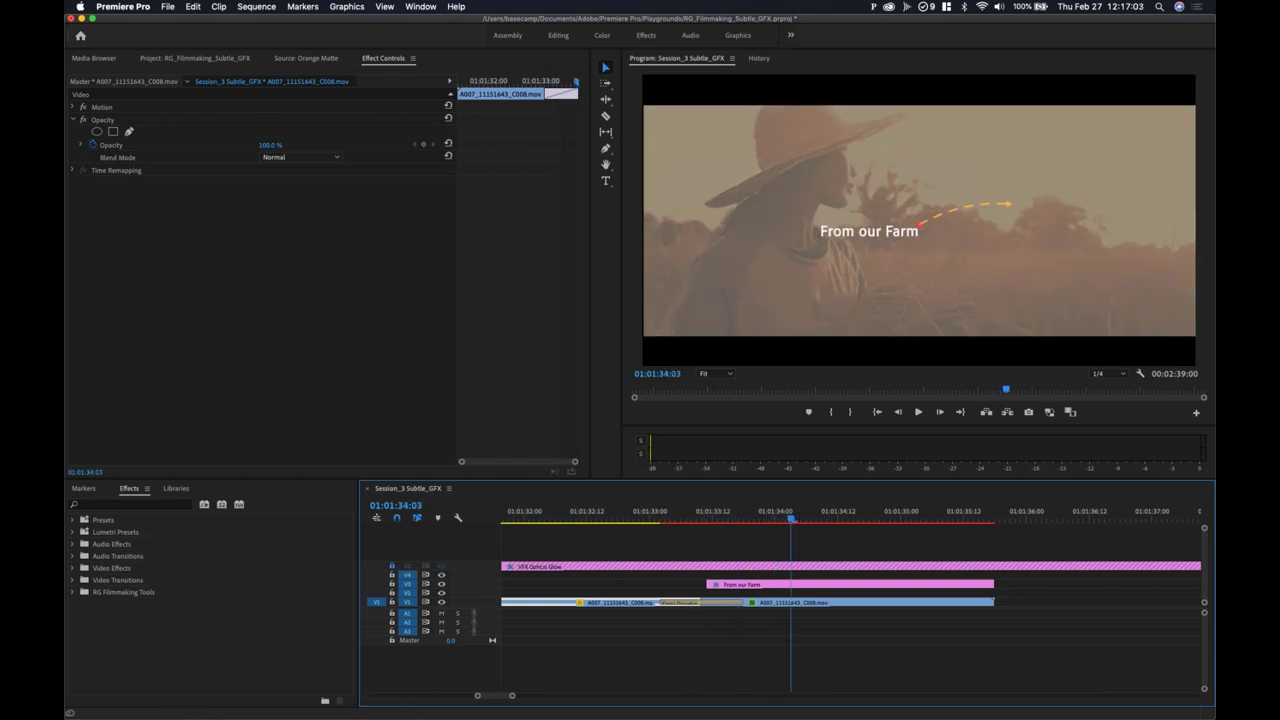
left_click(72, 569)
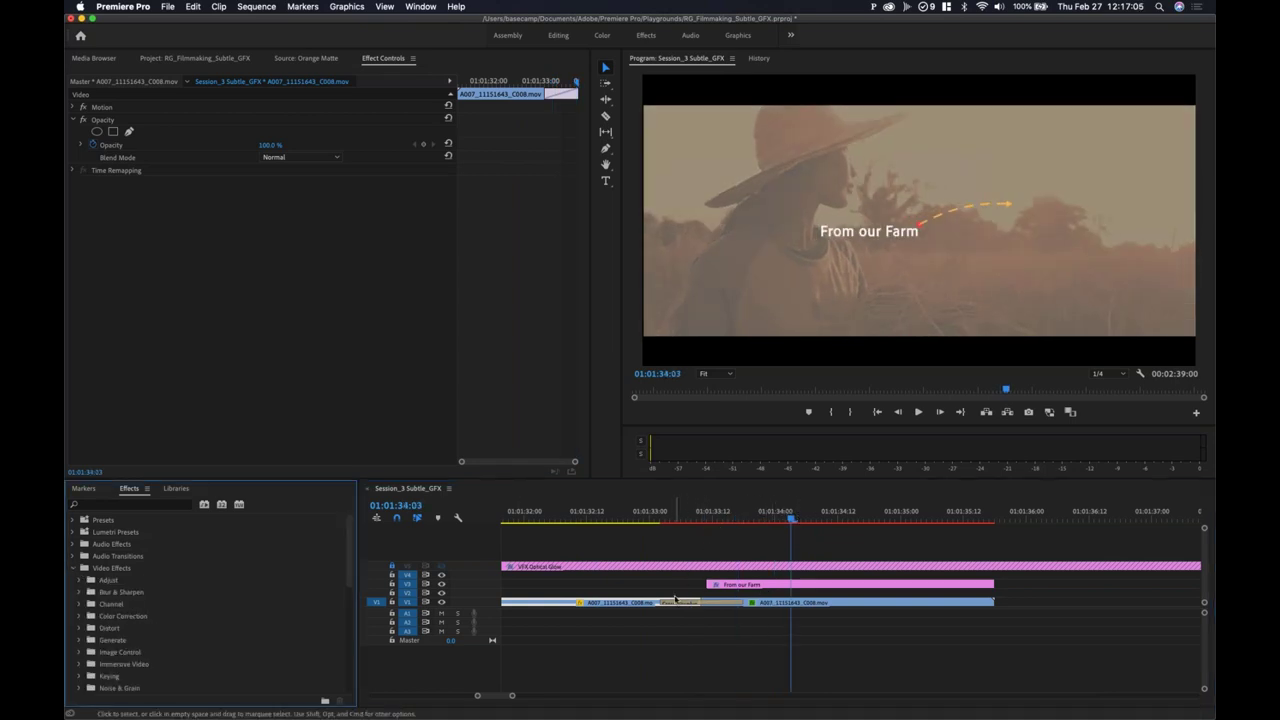
mouse_move(650, 518)
left_mouse_down()
mouse_move(609, 518)
mouse_move(843, 518)
mouse_move(639, 535)
left_mouse_up()
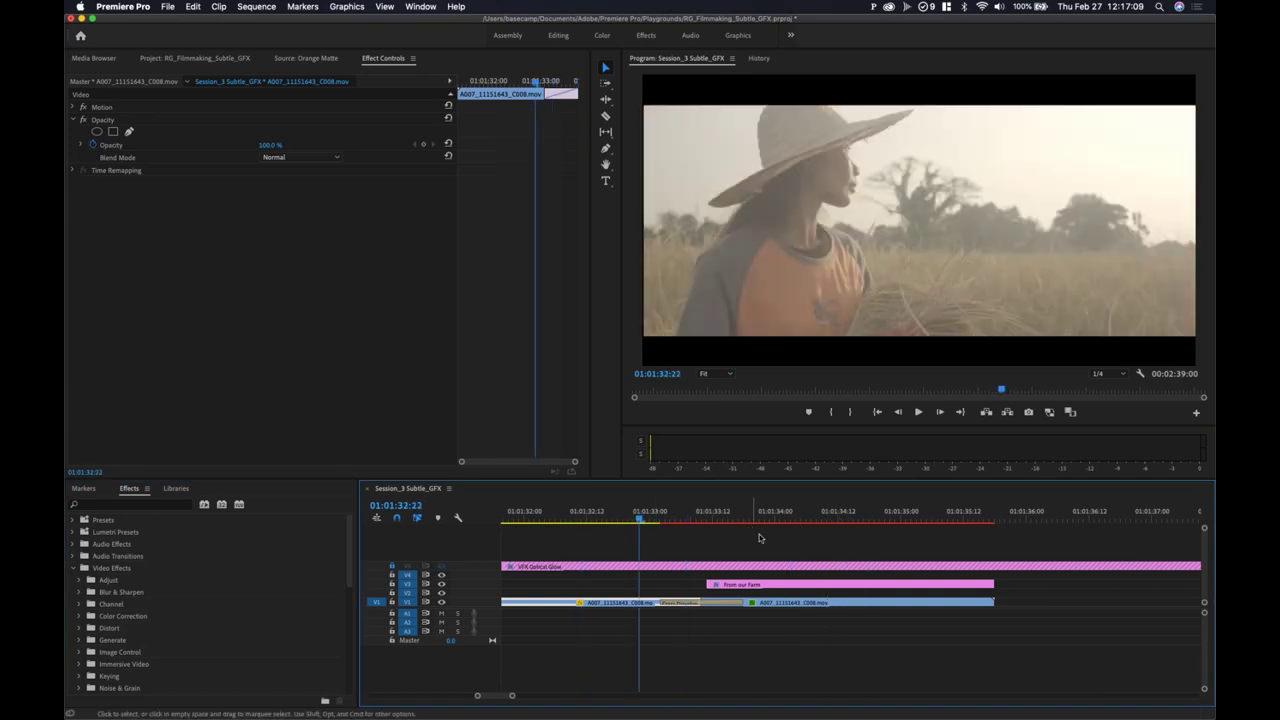
left_click(759, 534)
left_click(608, 518)
left_click_drag(610, 521, 823, 538)
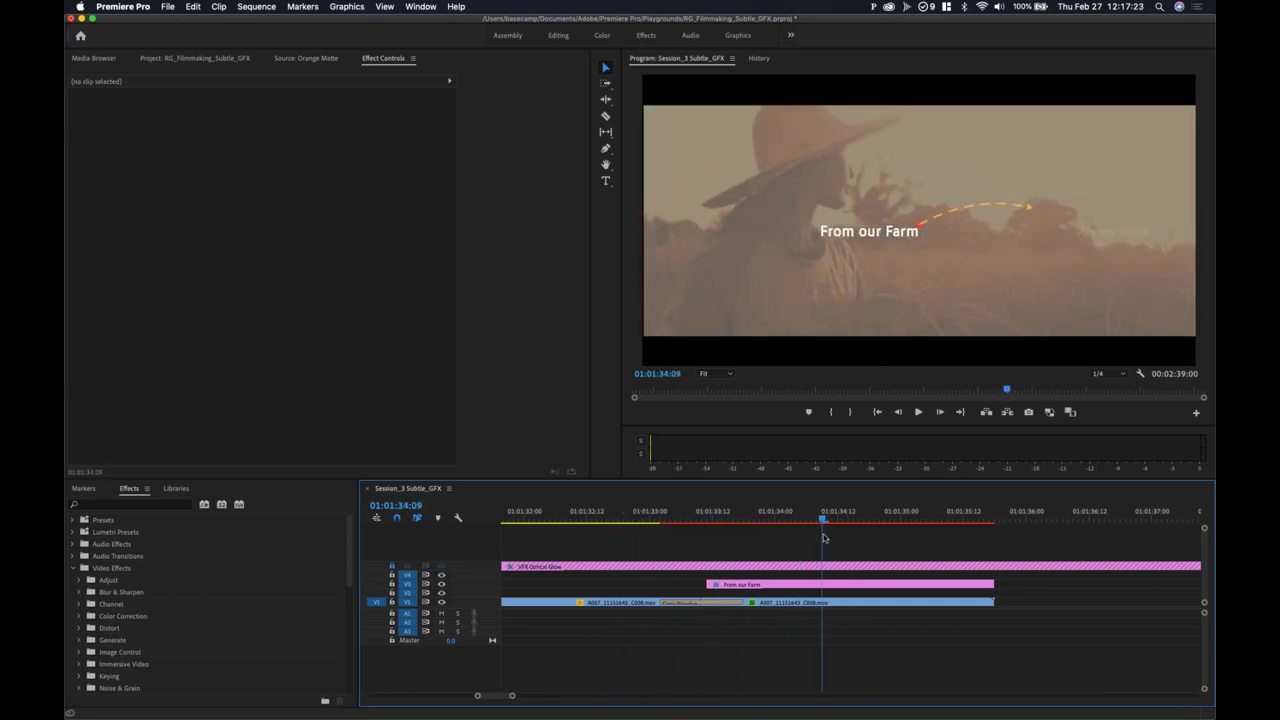
Step: Select the second farm clip and preview the dashed line's animation up to 01:01:34:23
left_click(788, 603)
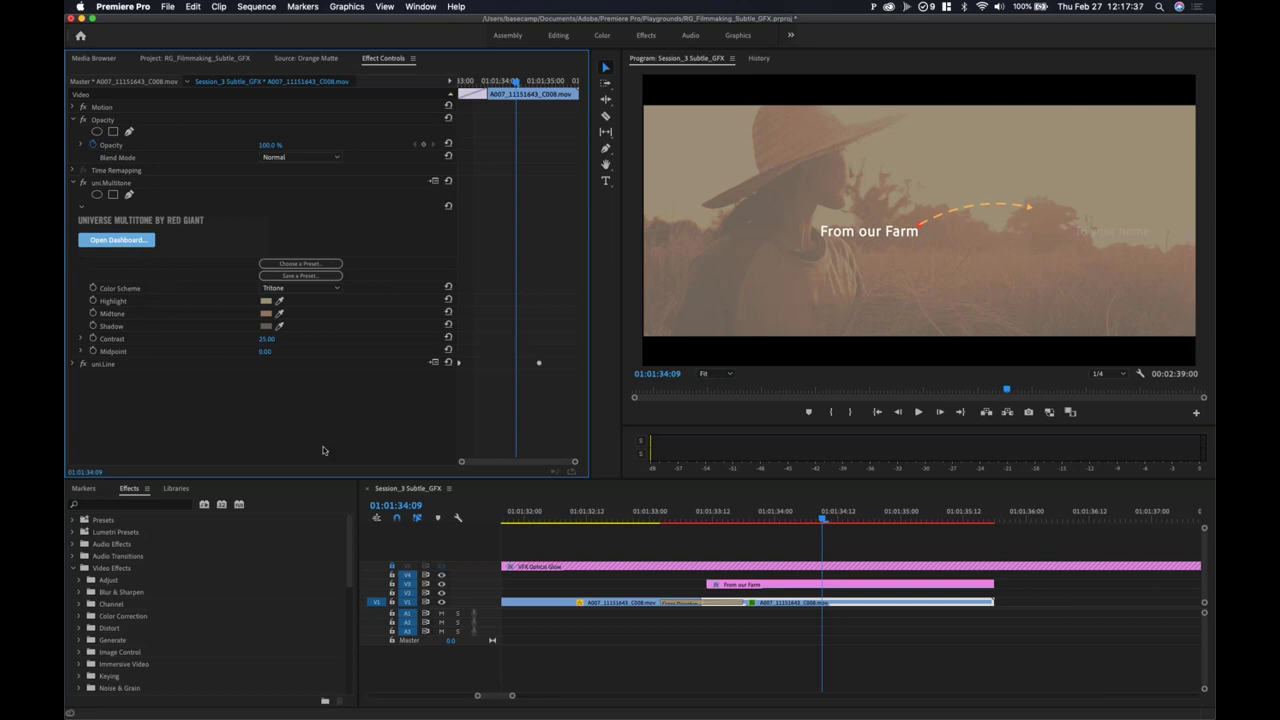
left_click(714, 517)
left_click_drag(722, 517, 812, 591)
key("space")
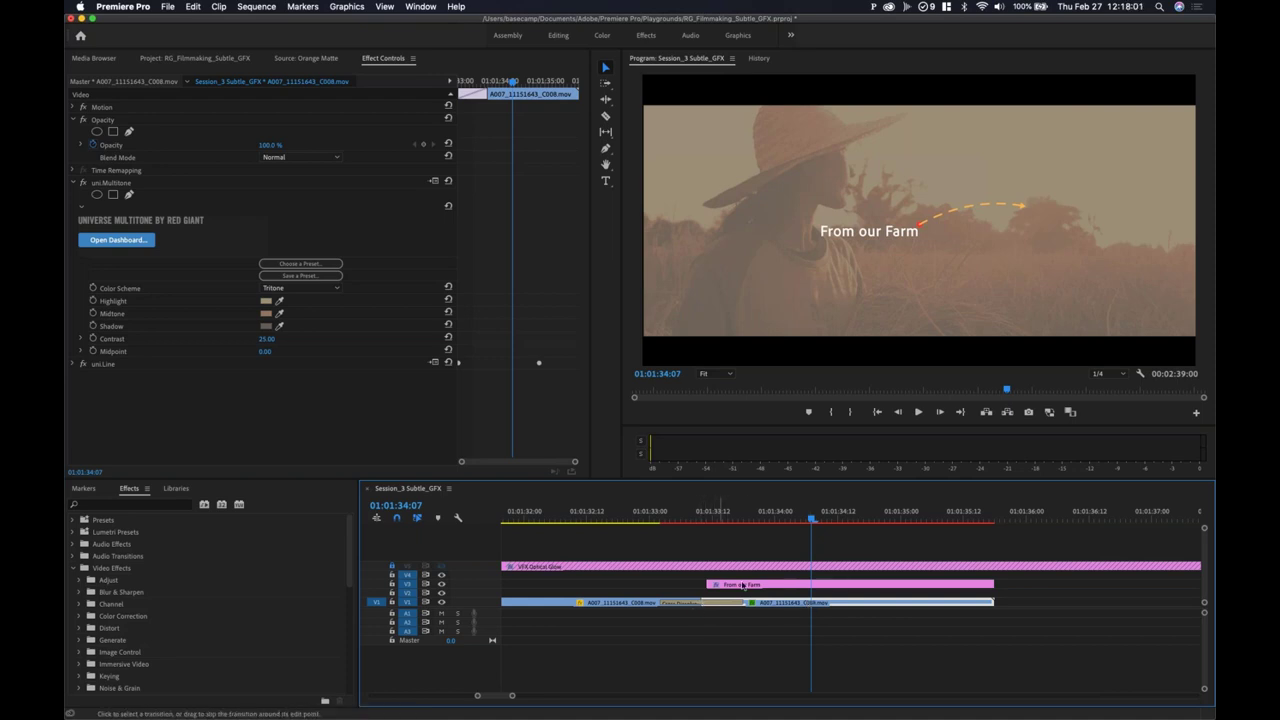
left_click_drag(716, 517, 829, 554)
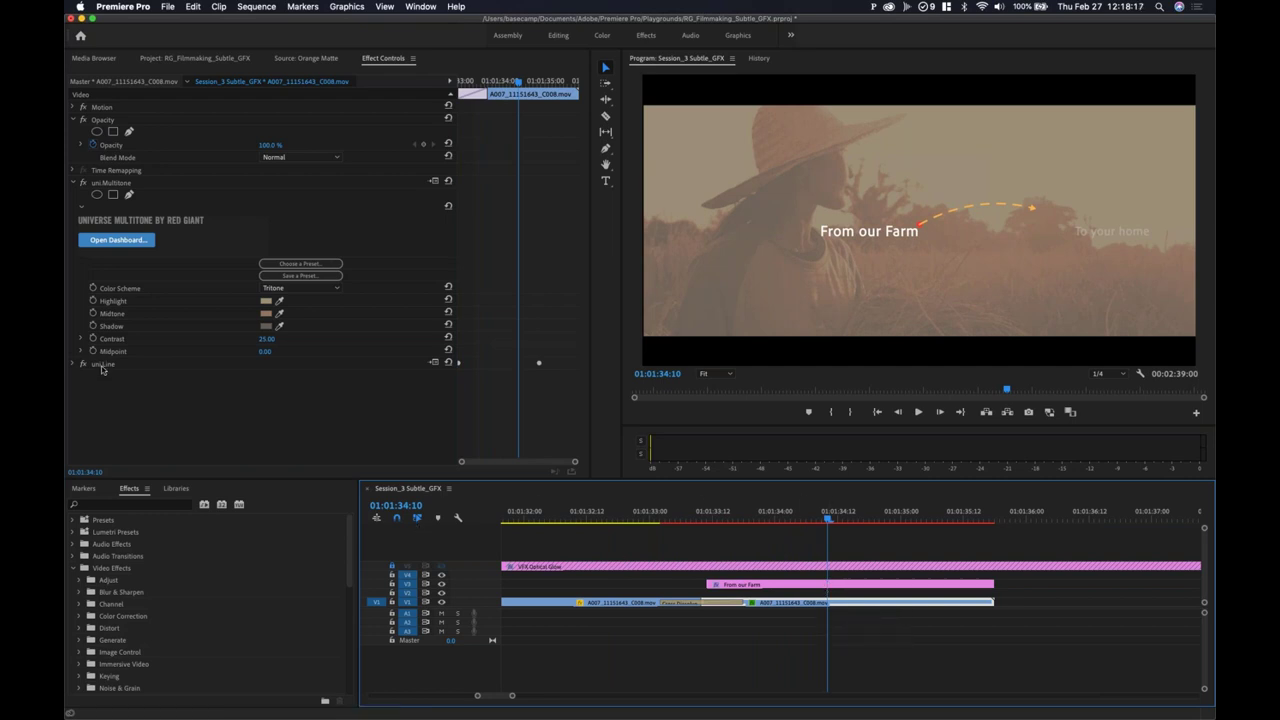
left_click_drag(737, 517, 895, 550)
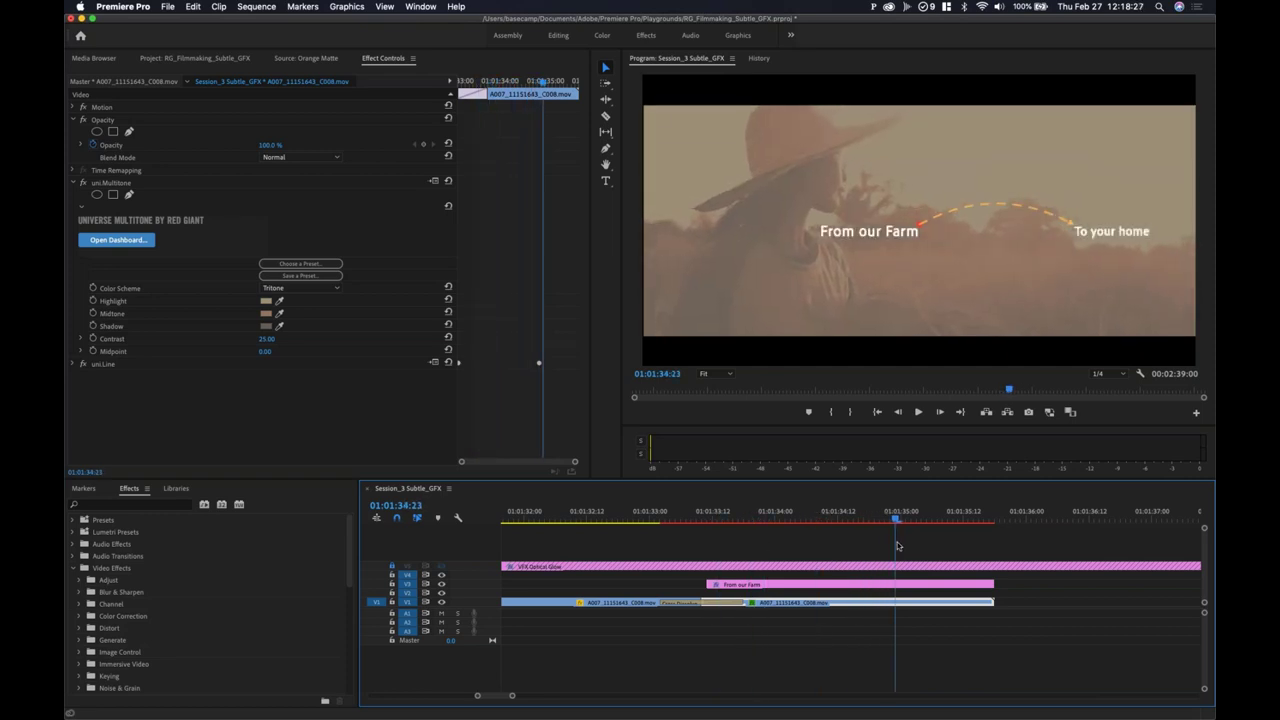
Step: Collapse the second farm clip's Multitone effect and expand the Line effect to review its point, Bezier and primary line settings
left_click(922, 676)
left_click(860, 602)
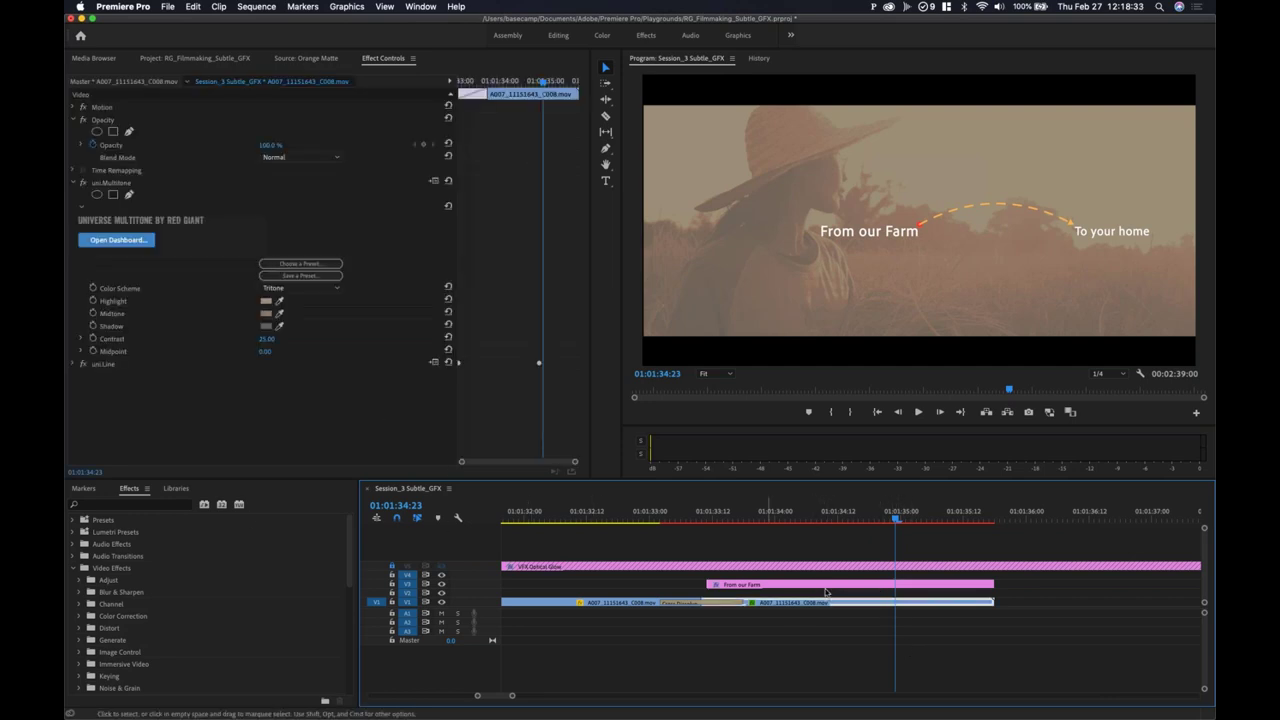
left_click(110, 384)
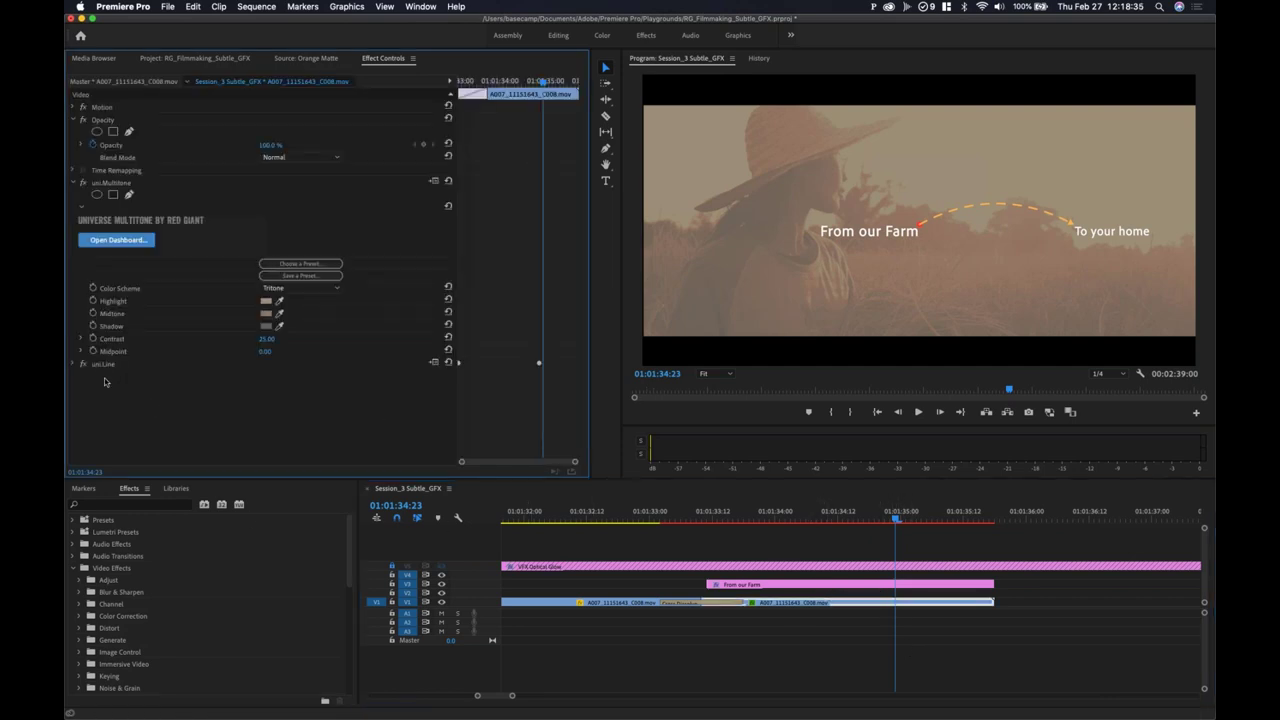
left_click(72, 184)
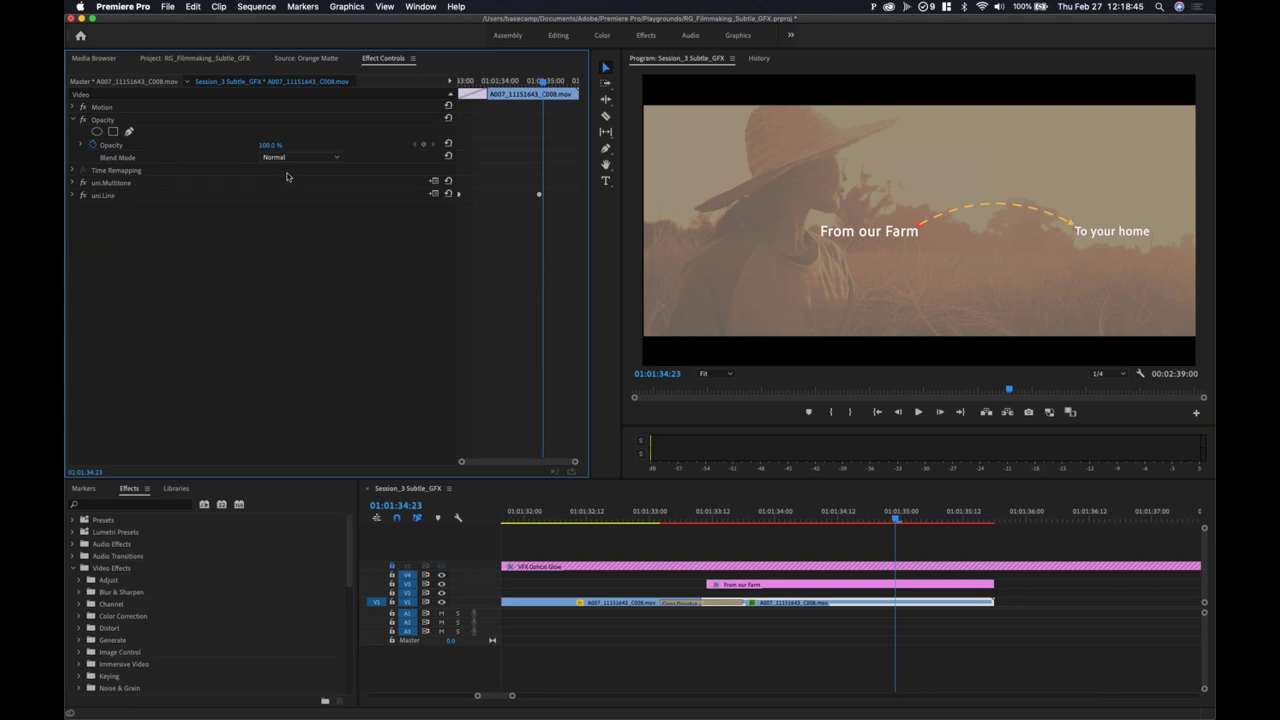
left_click(115, 197)
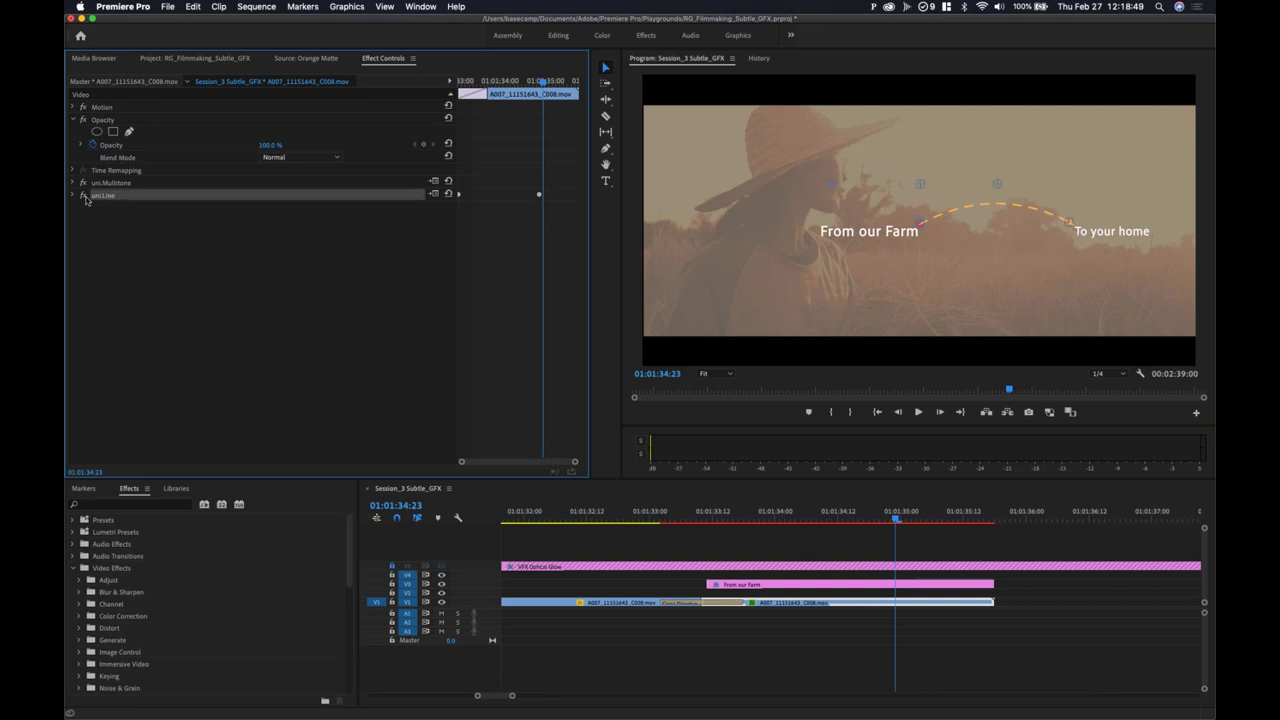
left_click(74, 196)
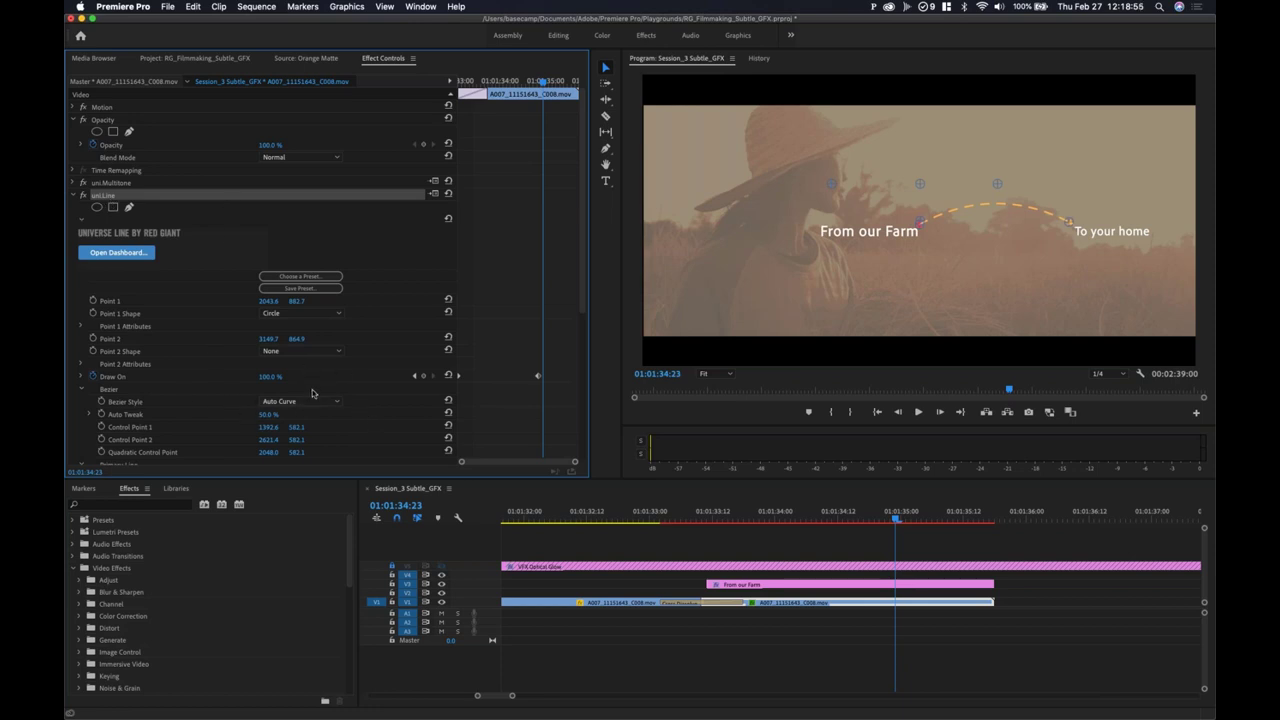
scroll(305, 400, "down", 5)
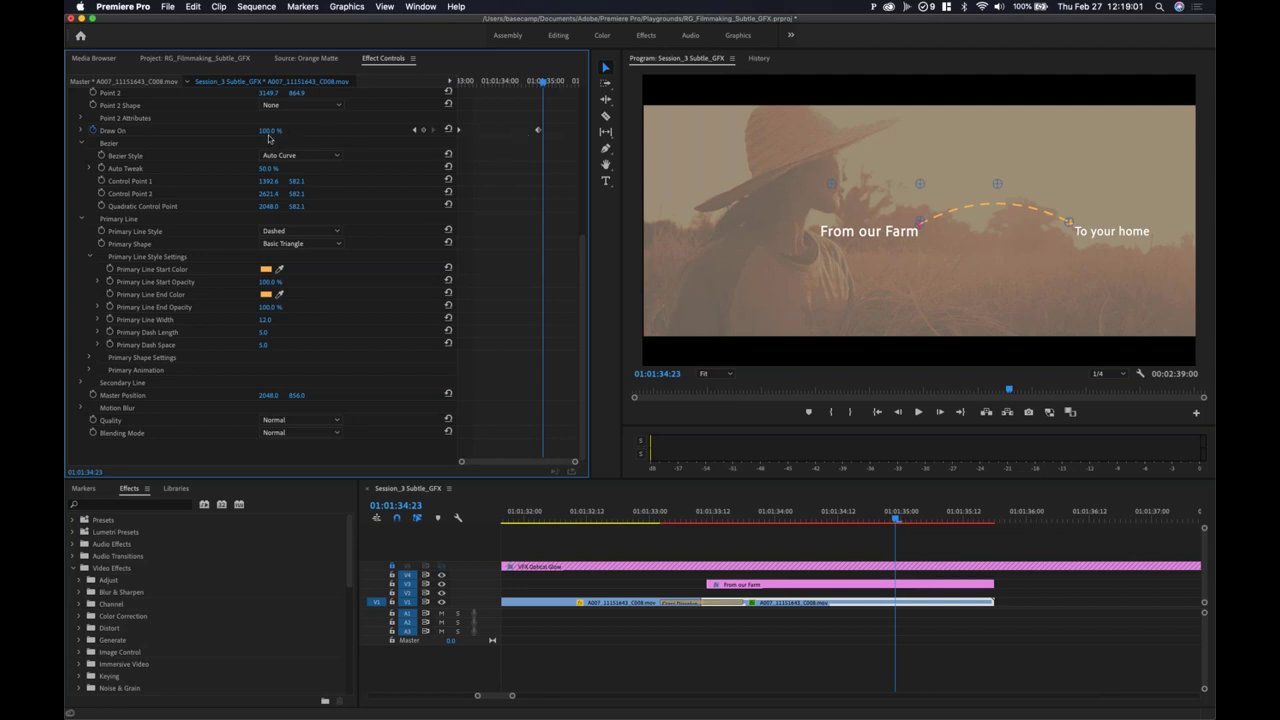
Step: Move the dashed line's Point 2 over the "To your home" title at about 3567.3, 882.7 and preview the Draw On animation
mouse_move(497, 82)
left_mouse_down()
mouse_move(449, 90)
mouse_move(547, 88)
left_mouse_up()
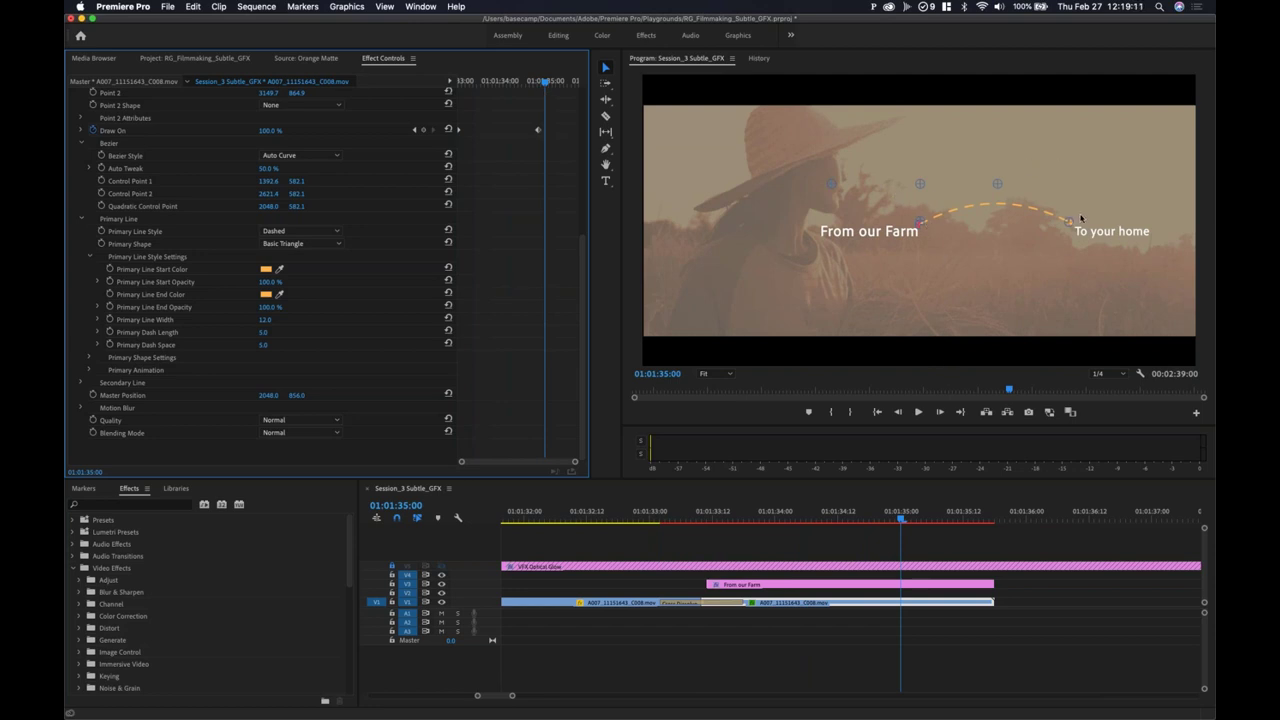
left_click_drag(1071, 225, 1076, 201)
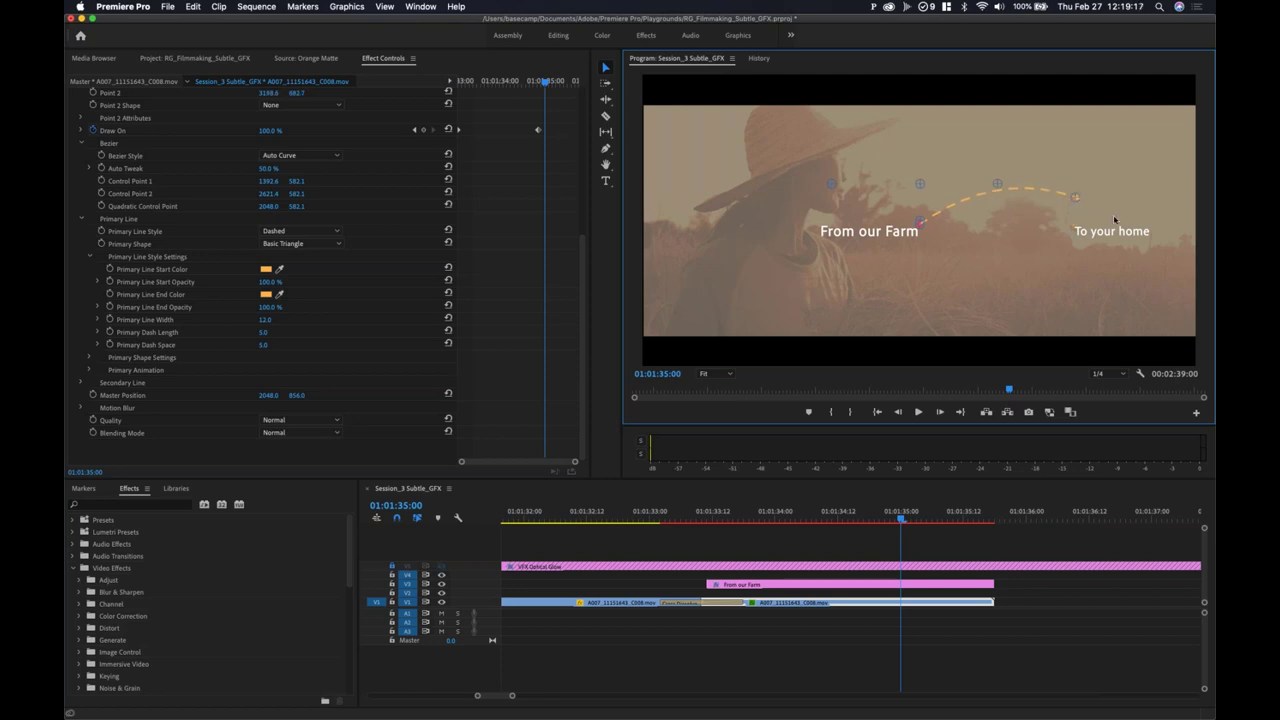
left_click_drag(1072, 195, 1076, 202)
key("super+z")
left_click_drag(1077, 201, 1127, 229)
mouse_move(810, 519)
left_mouse_down()
mouse_move(900, 516)
mouse_move(689, 514)
mouse_move(905, 514)
left_mouse_up()
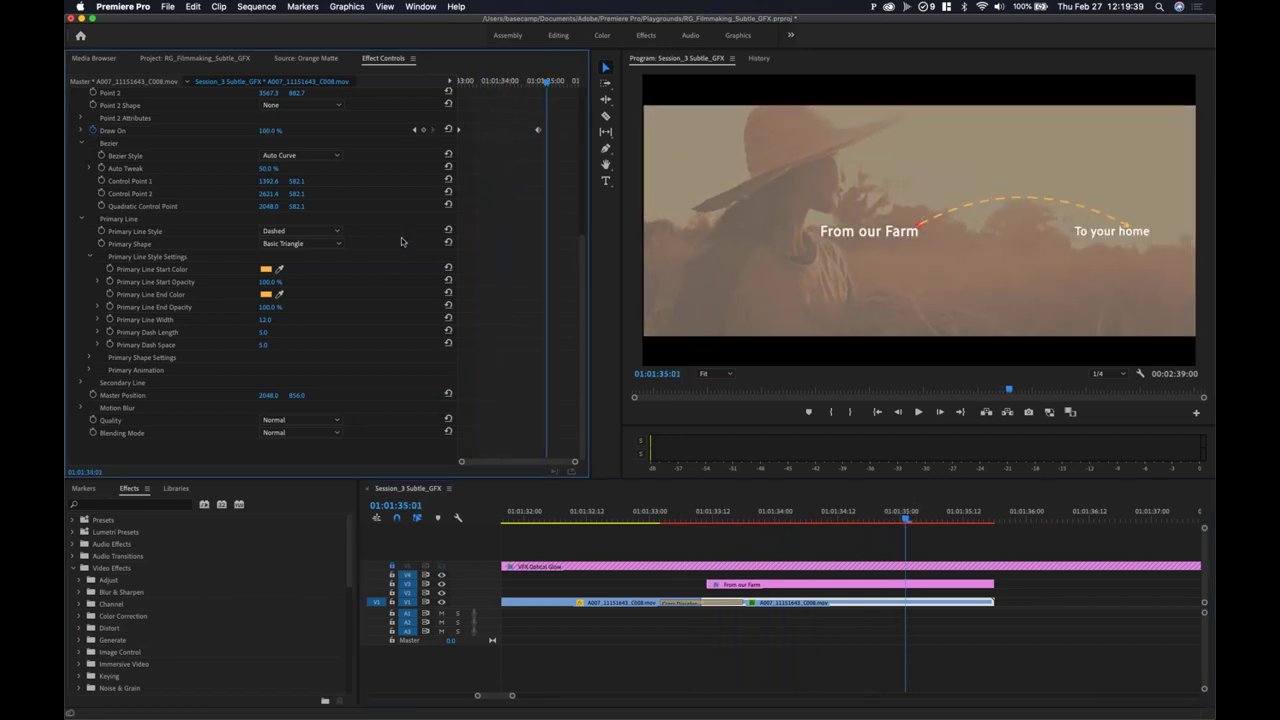
Step: Set the Primary Line Style of the curved line between the two titles to Solid
scroll(403, 233, "up", 3)
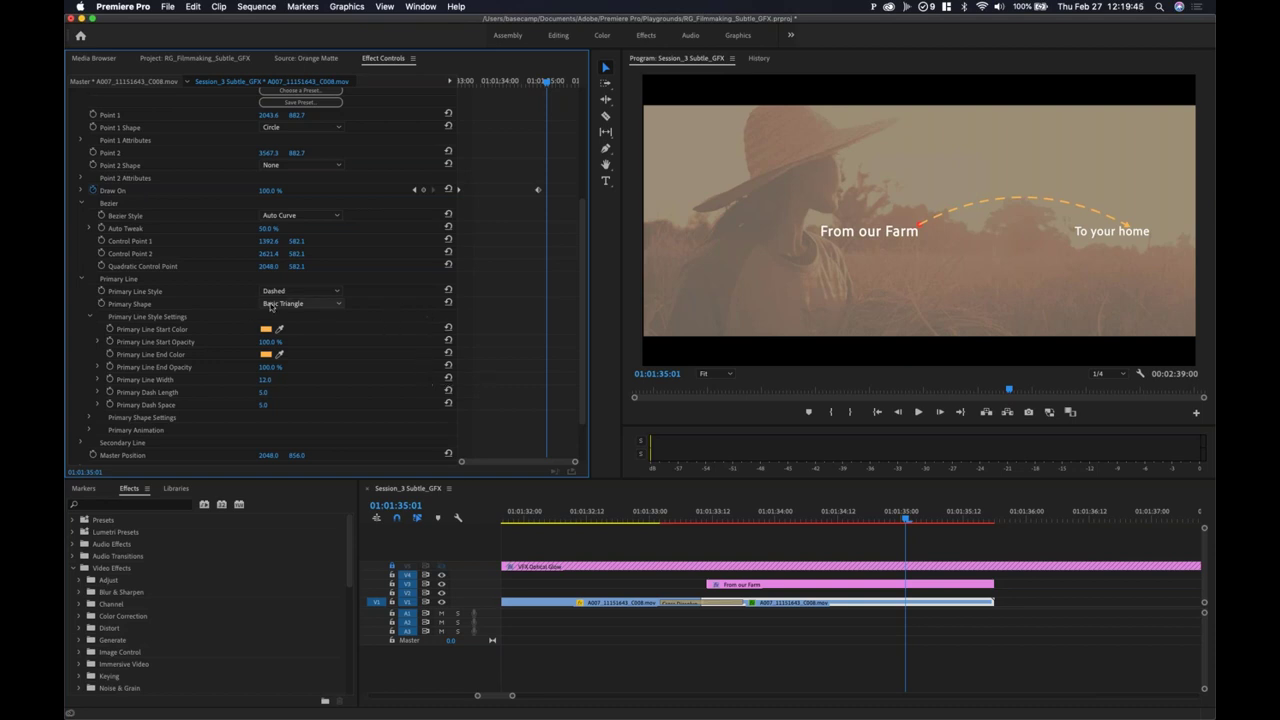
left_click(307, 292)
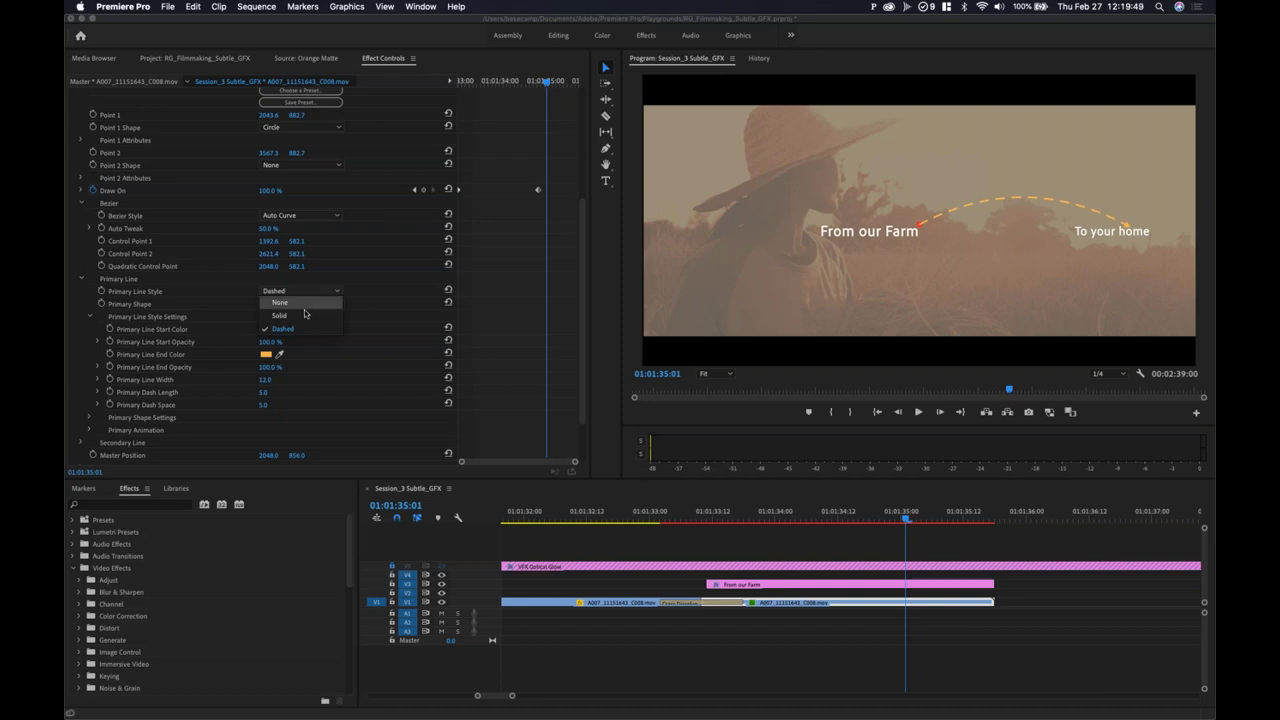
left_click(384, 272)
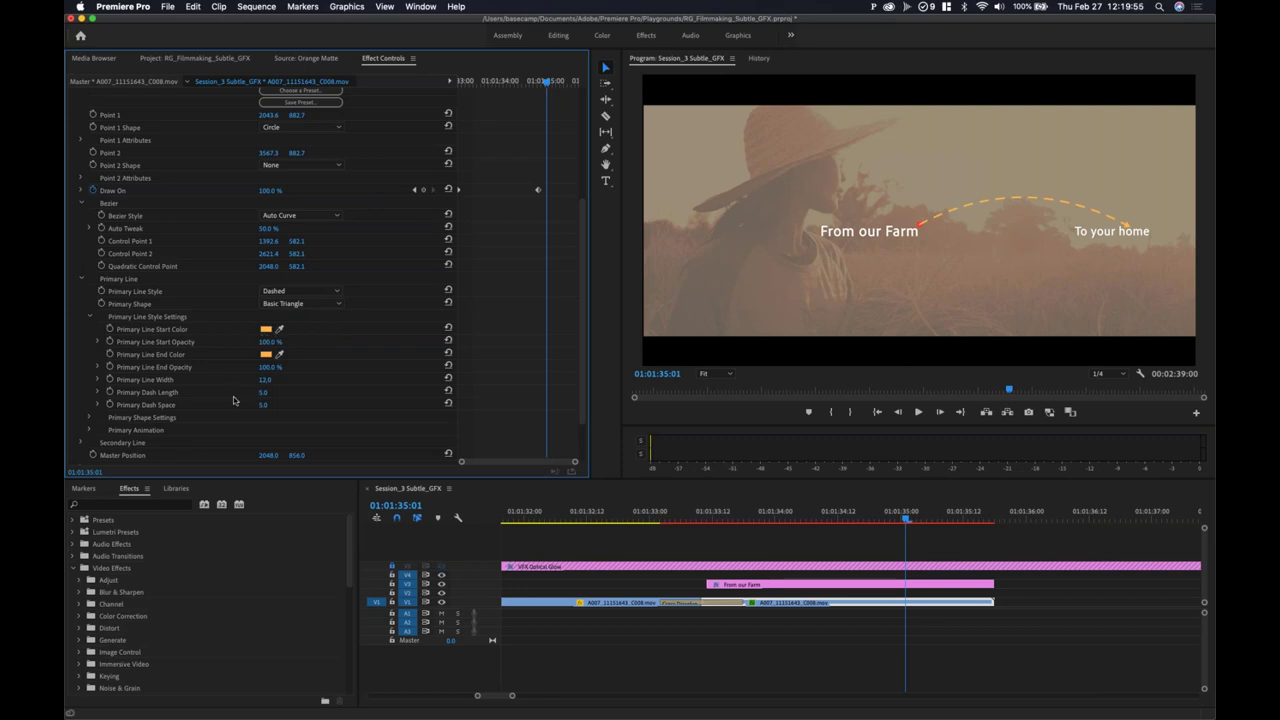
left_click(323, 291)
left_click(316, 315)
Step: Set the Line effect's Primary Line End Color to dark blue, hex 210F7D
left_click(265, 355)
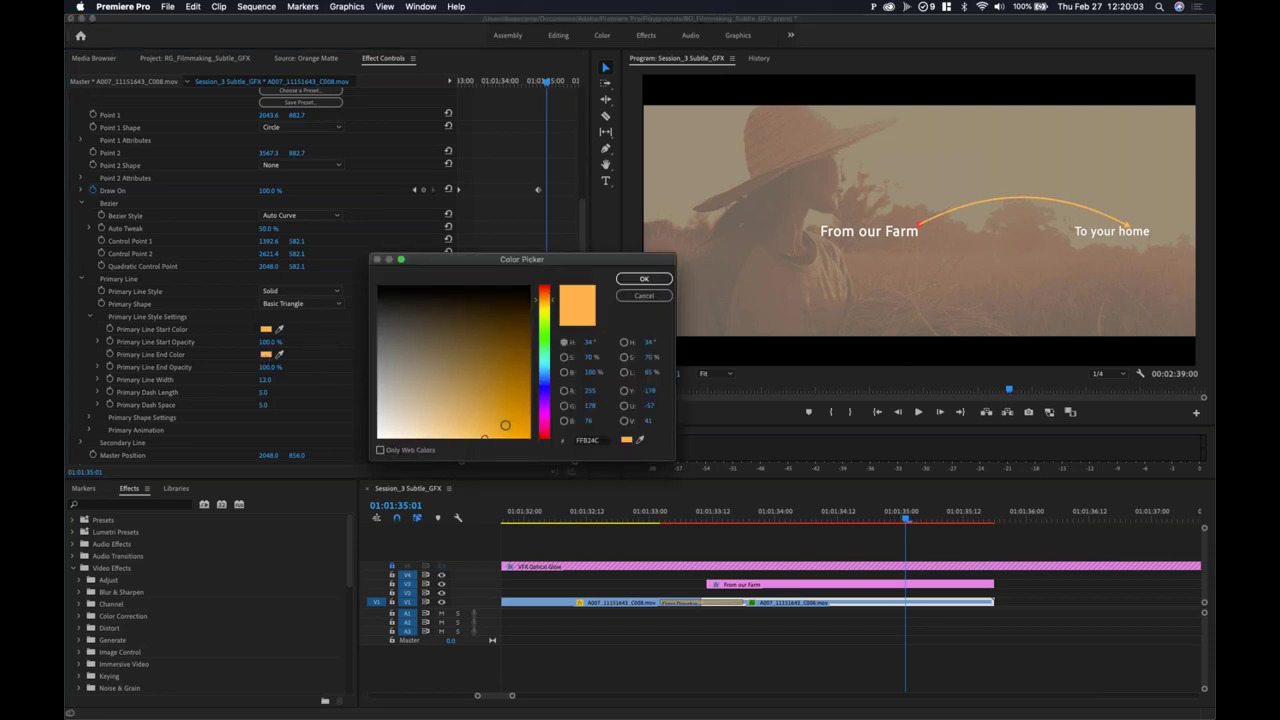
left_click(545, 392)
left_click(512, 360)
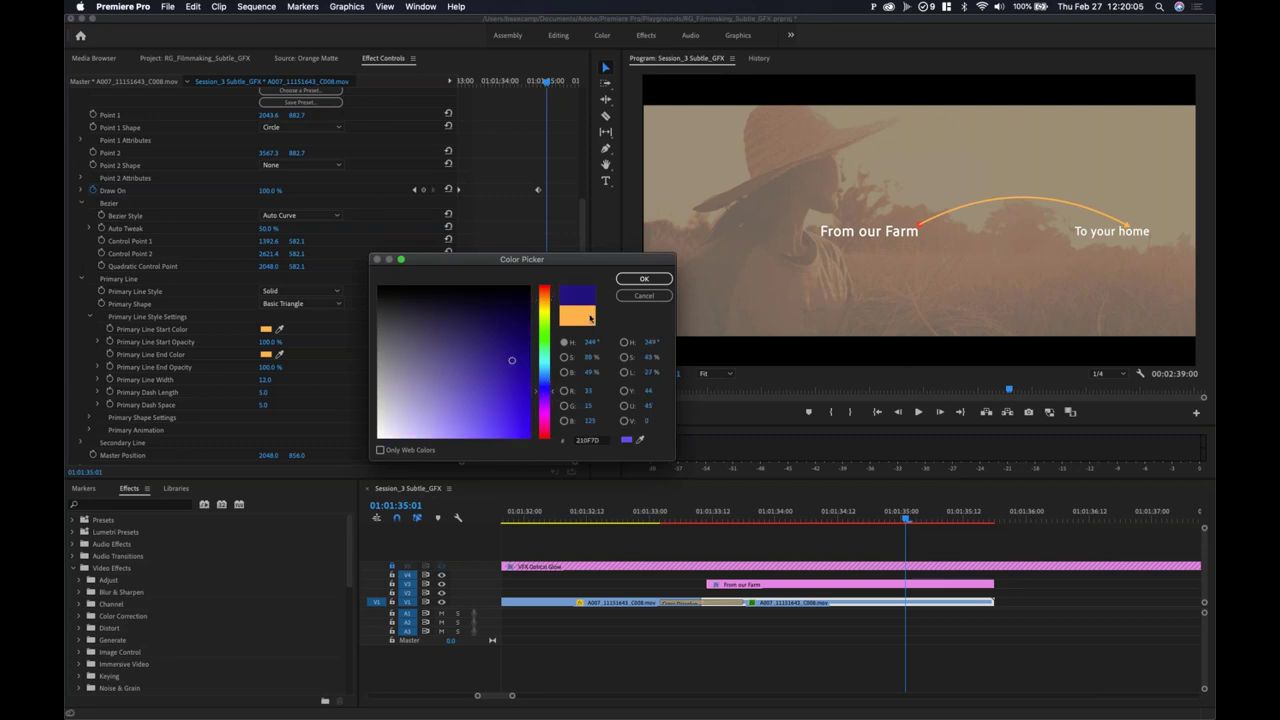
left_click(638, 280)
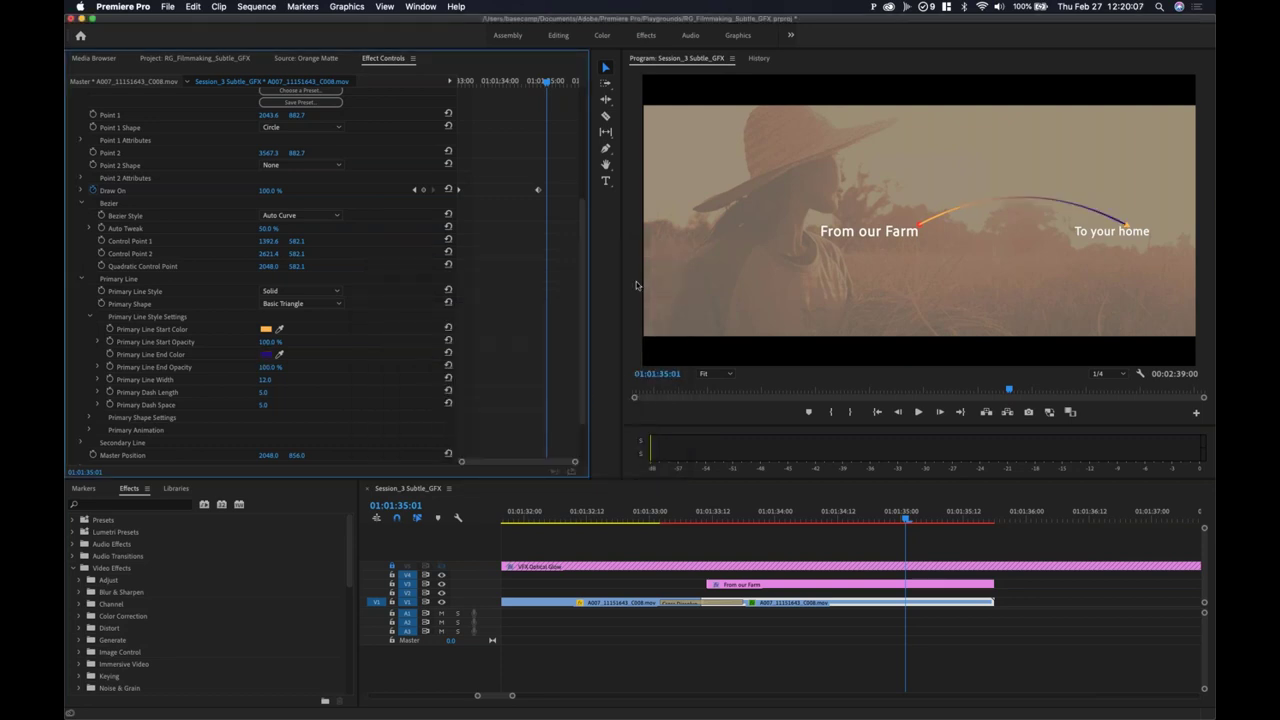
Step: Change the Line effect's Primary Line End Color to pure white
left_click(267, 358)
left_click_drag(380, 354, 378, 438)
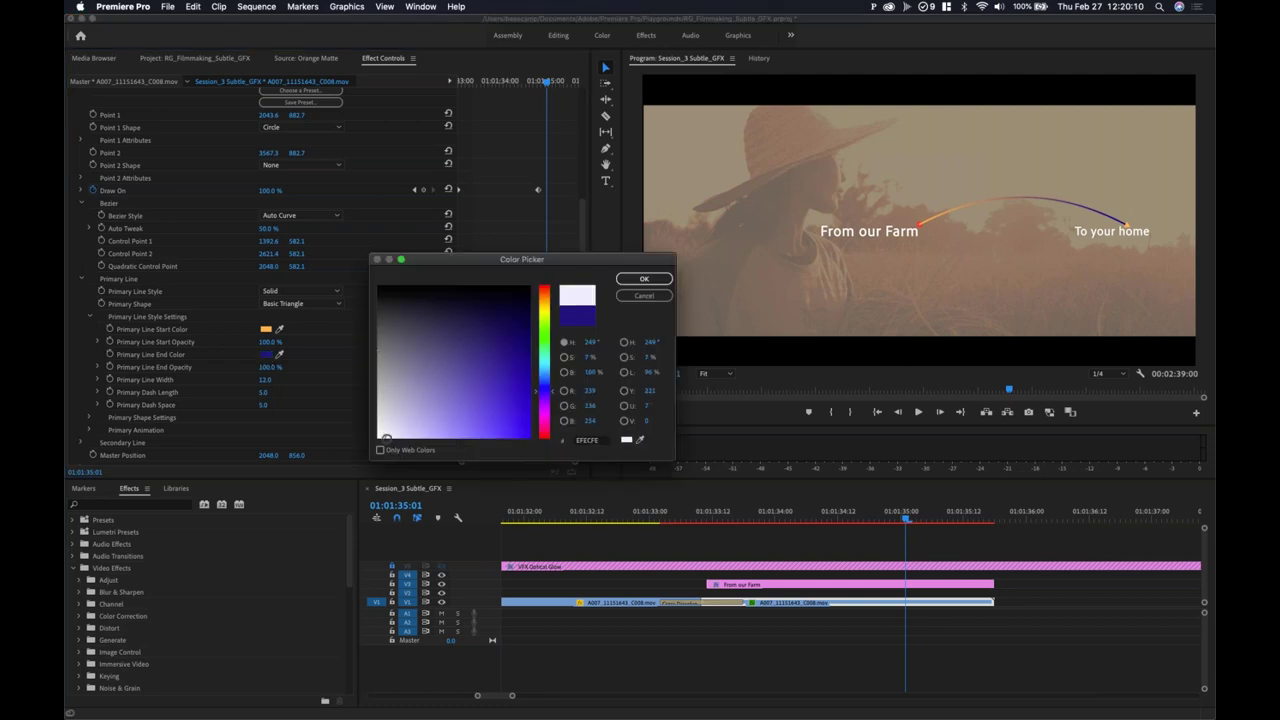
left_click(632, 281)
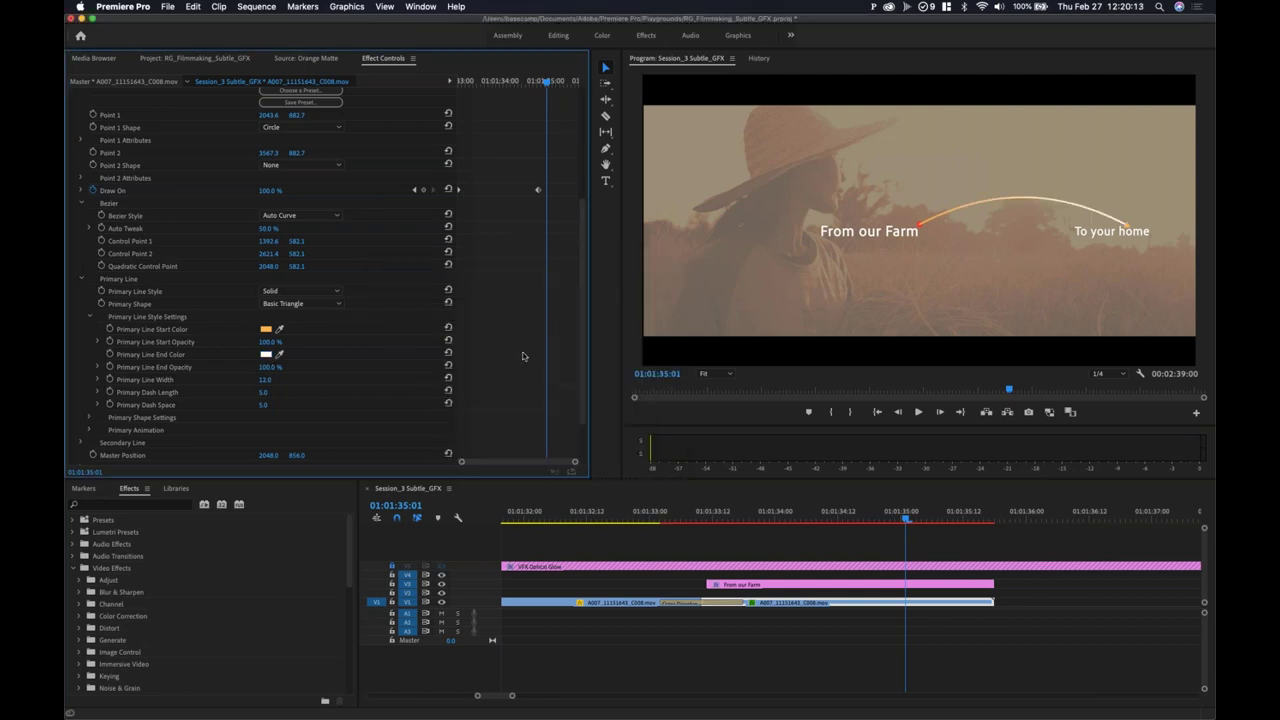
Step: Set the Primary Line Style to Dashed, check the end color and set the Primary Line Start Color to white, FFFFFF
left_click(311, 292)
left_click(310, 328)
left_click(266, 355)
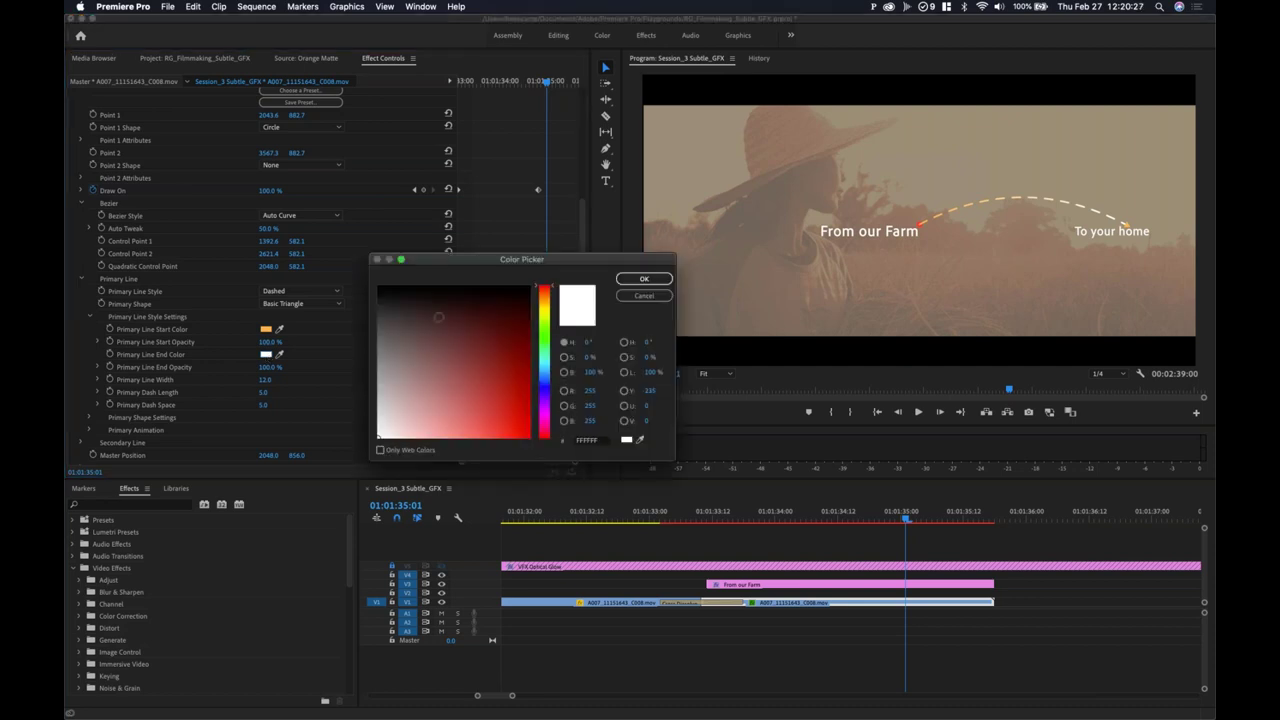
left_click(643, 279)
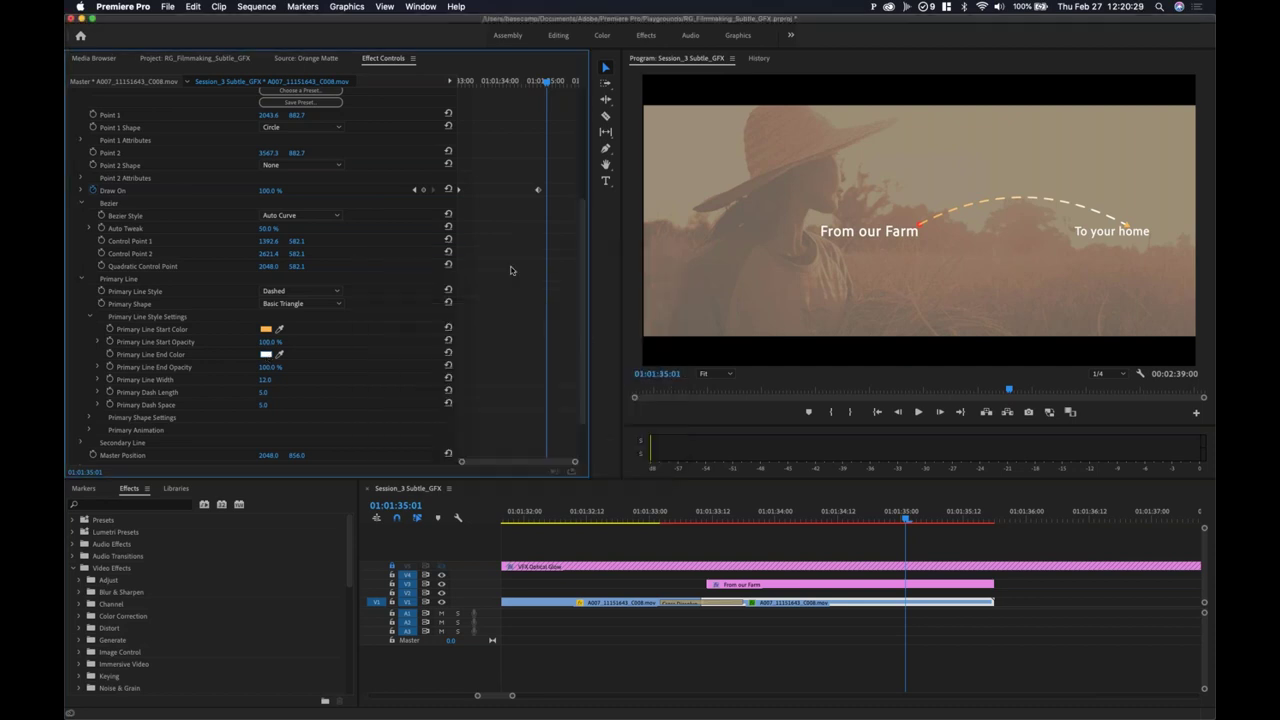
left_click(266, 329)
left_click_drag(416, 412, 301, 474)
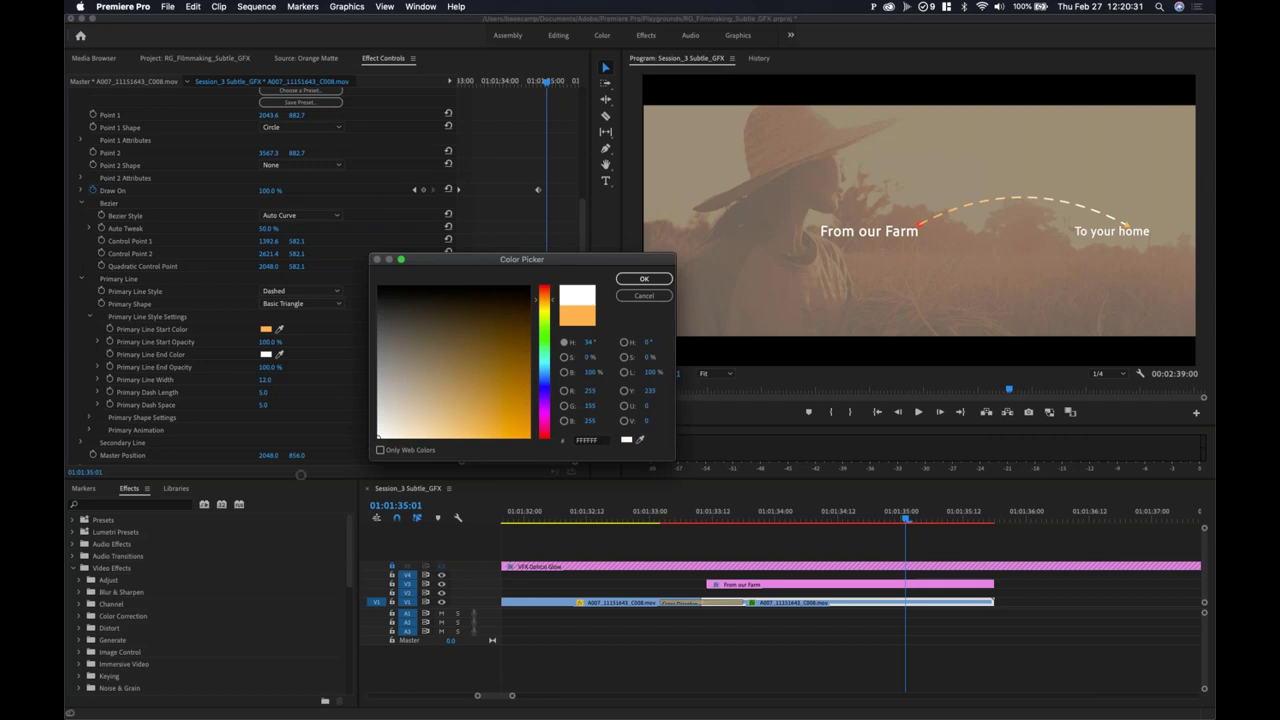
left_click(645, 280)
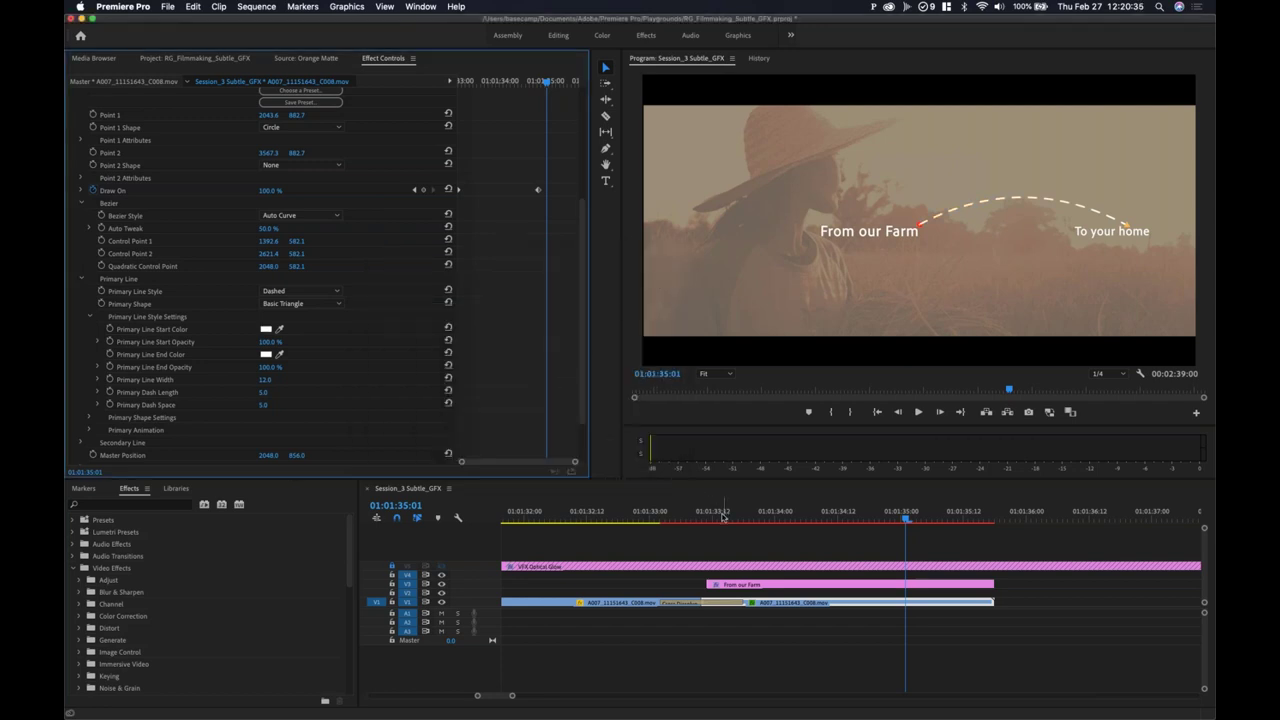
Step: Try the Low and Medium settings of the Line effect's Motion Blur, set it to Low and collapse the group
scroll(390, 338, "down", 3)
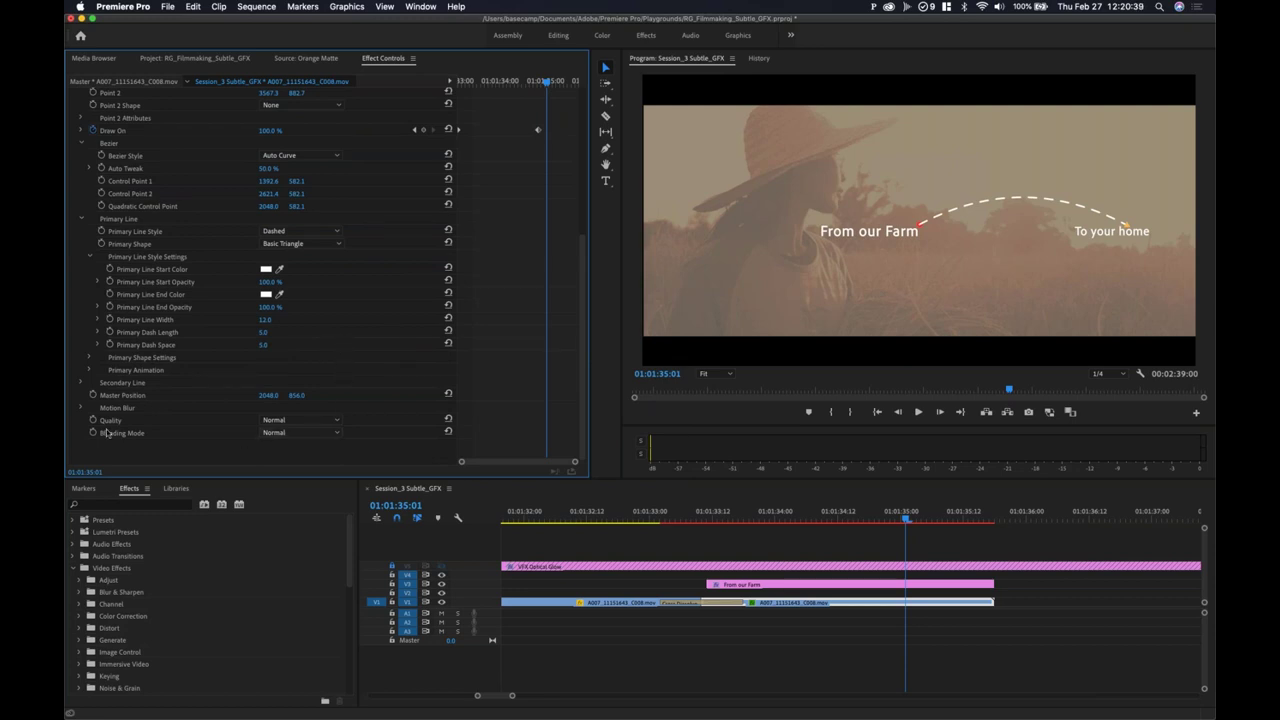
left_click(83, 409)
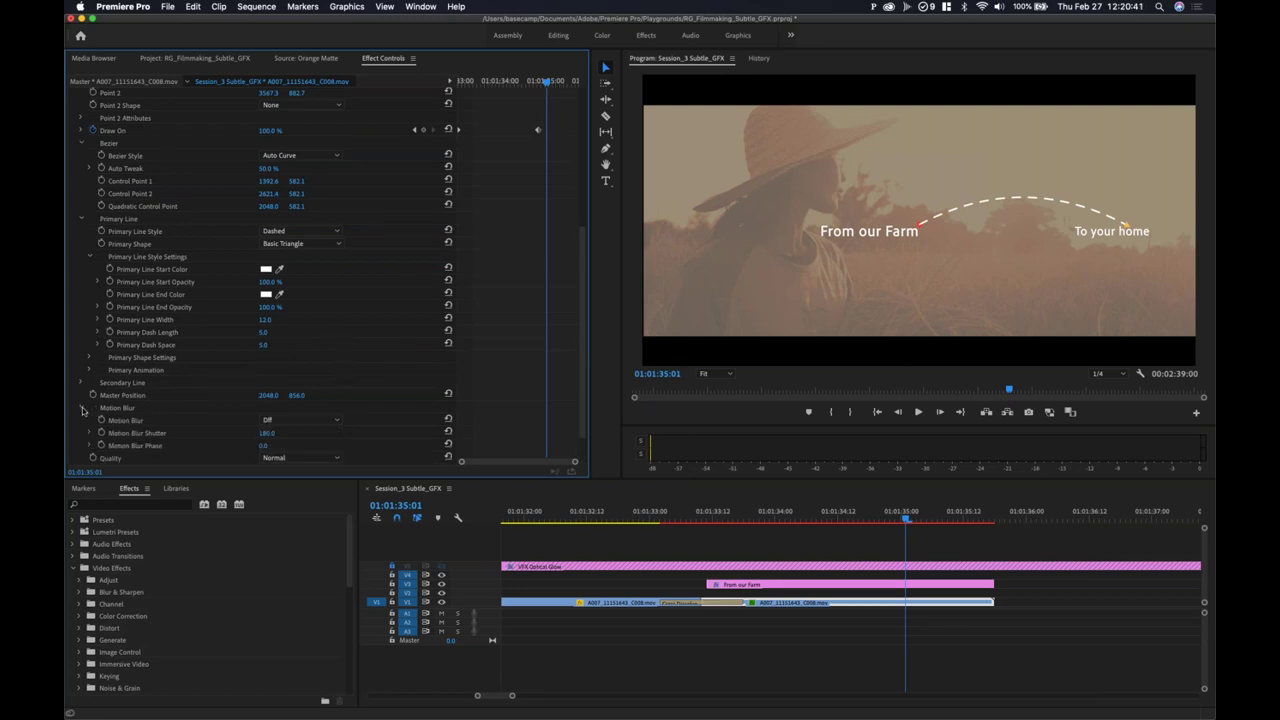
left_click(315, 419)
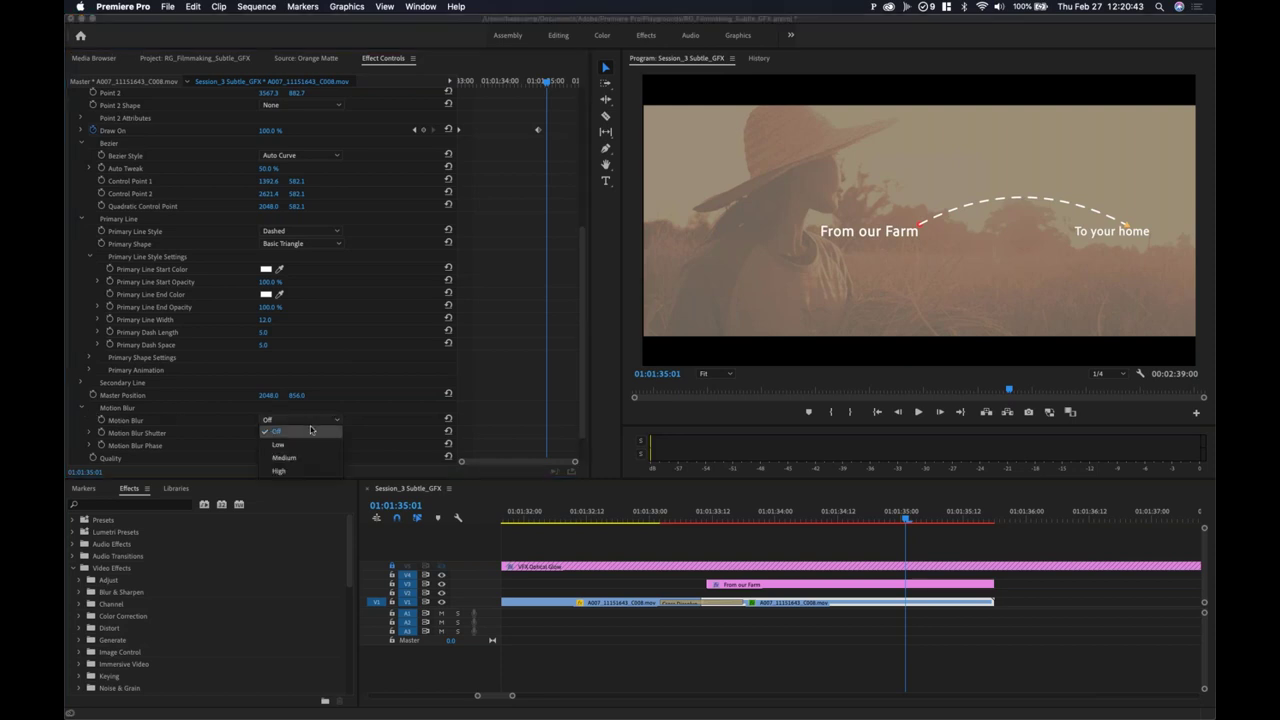
left_click(303, 442)
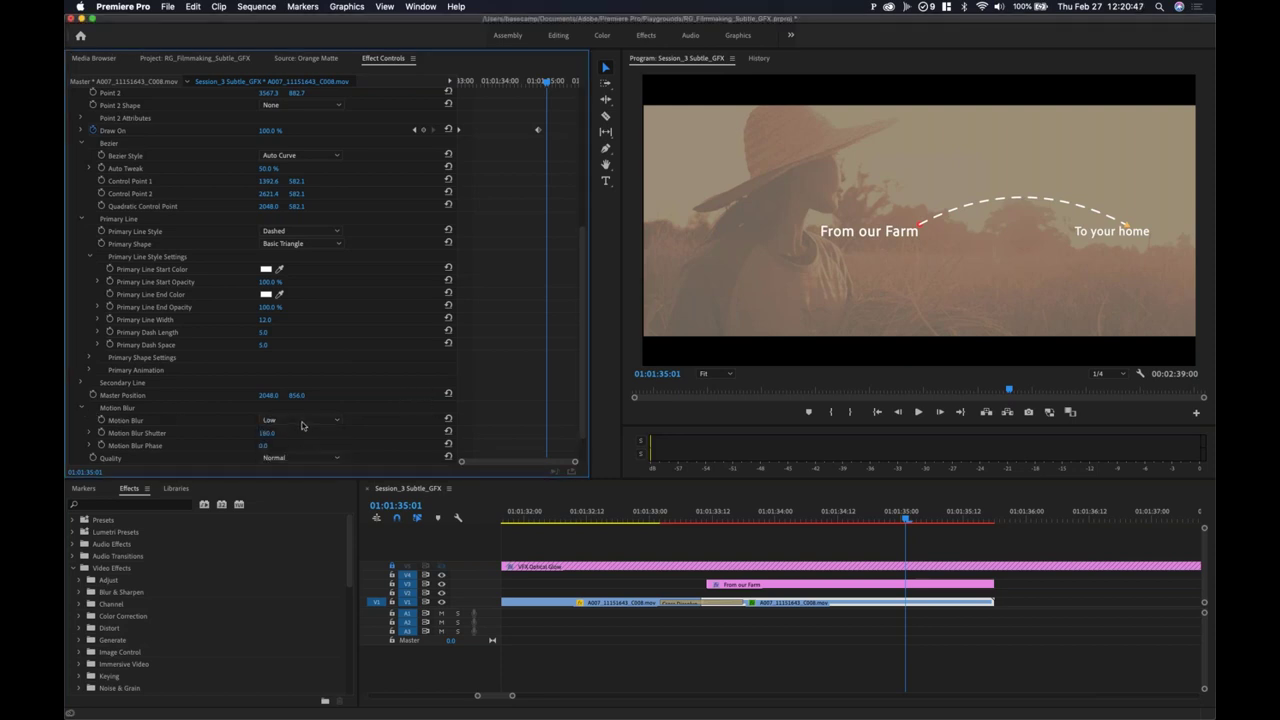
left_click(300, 428)
left_click(303, 457)
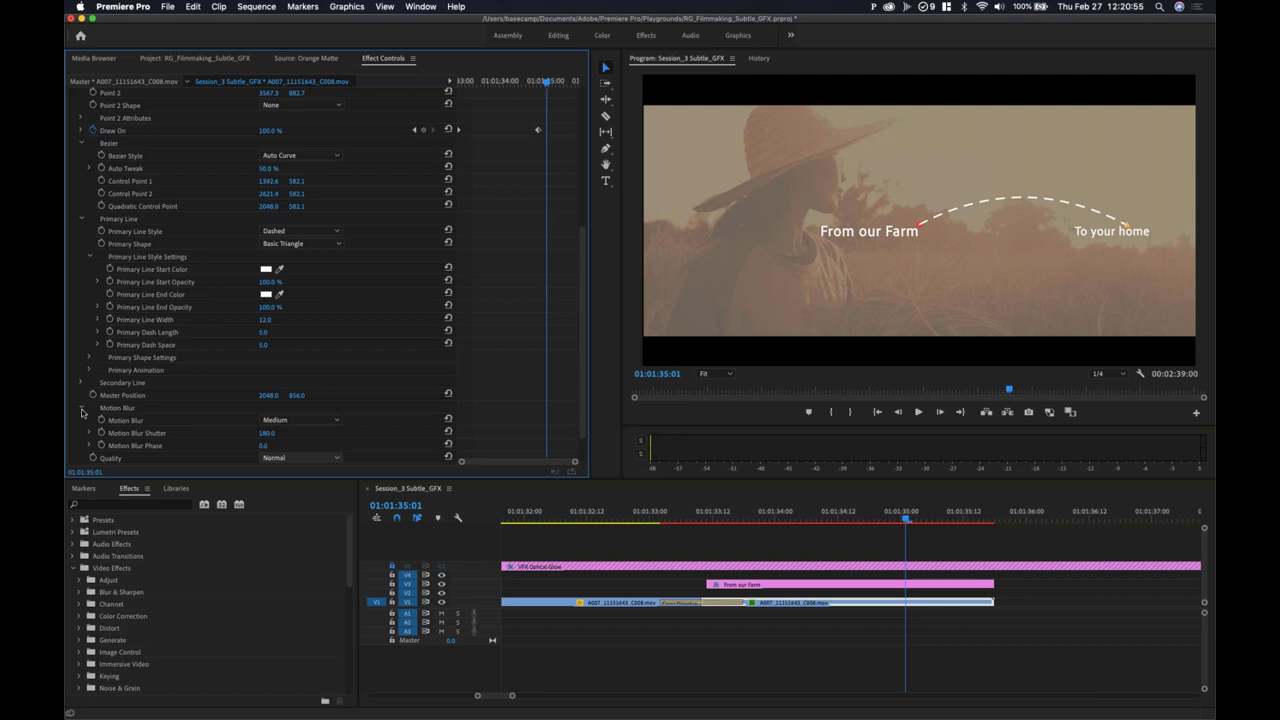
left_click(322, 421)
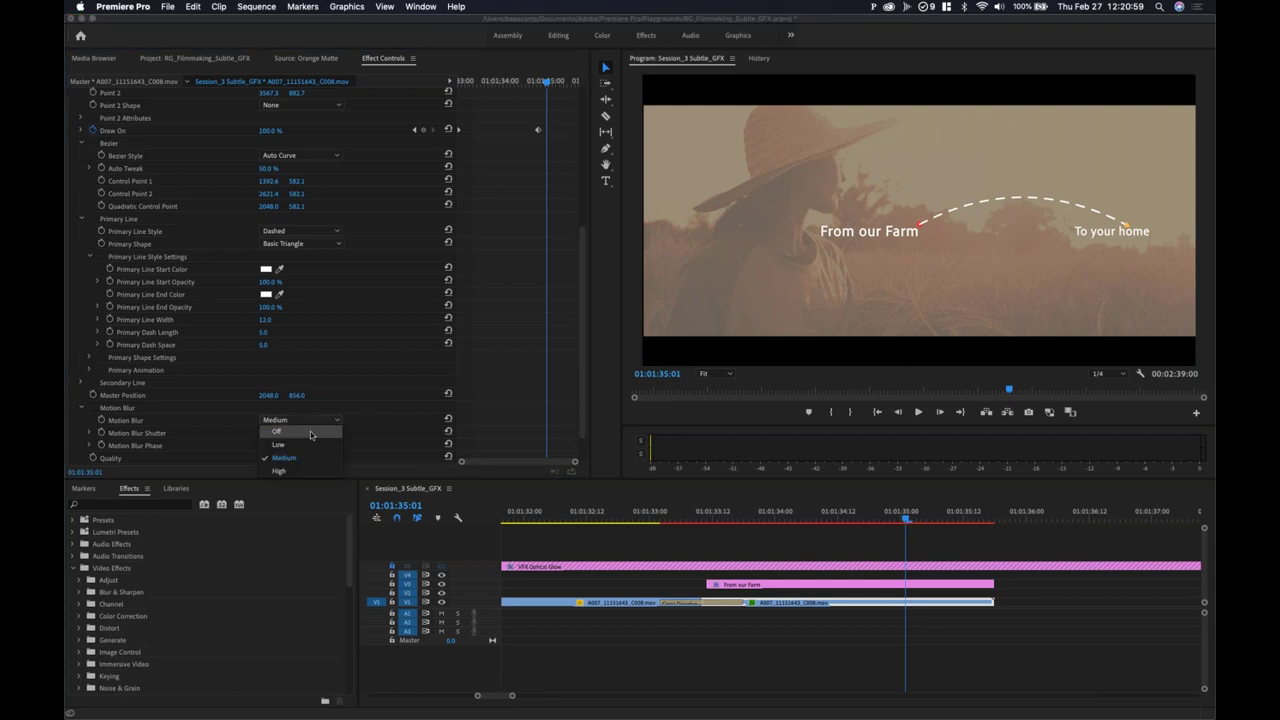
left_click(302, 444)
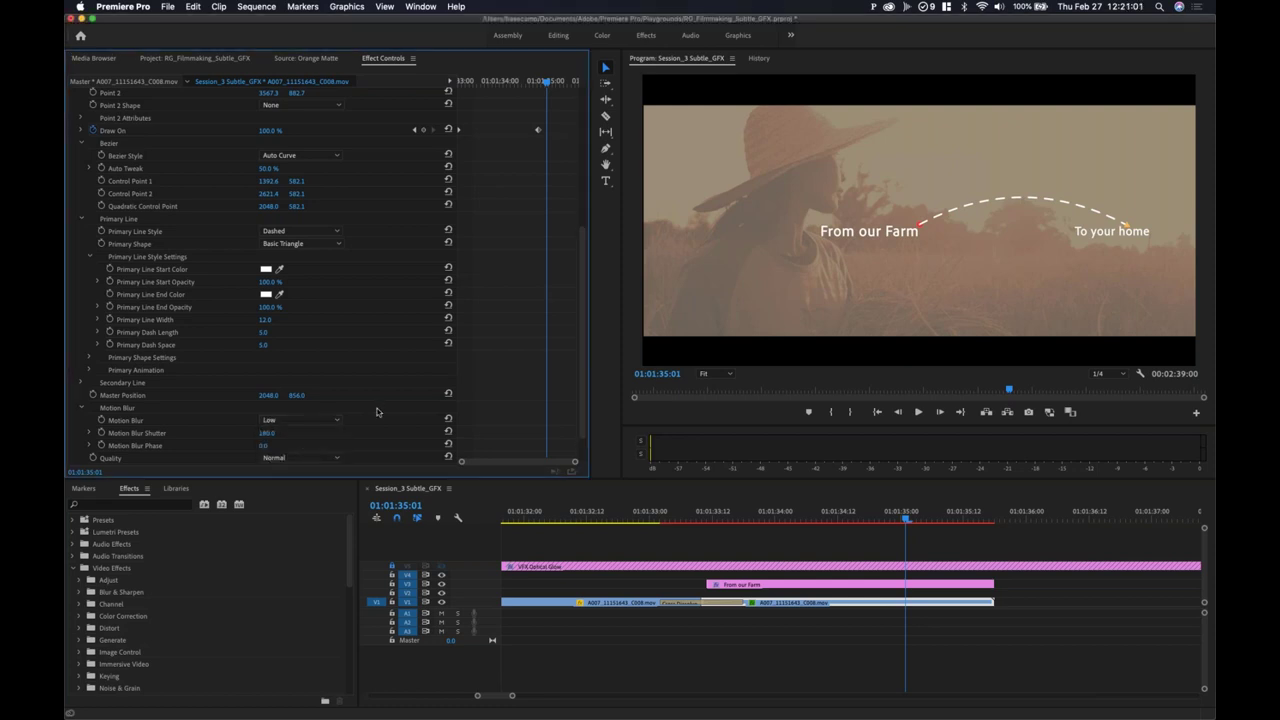
left_click(82, 408)
Step: Set the Line effect's Point 1 Shape to None to remove the circle beside the "From our Farm" title
scroll(390, 382, "up", 5)
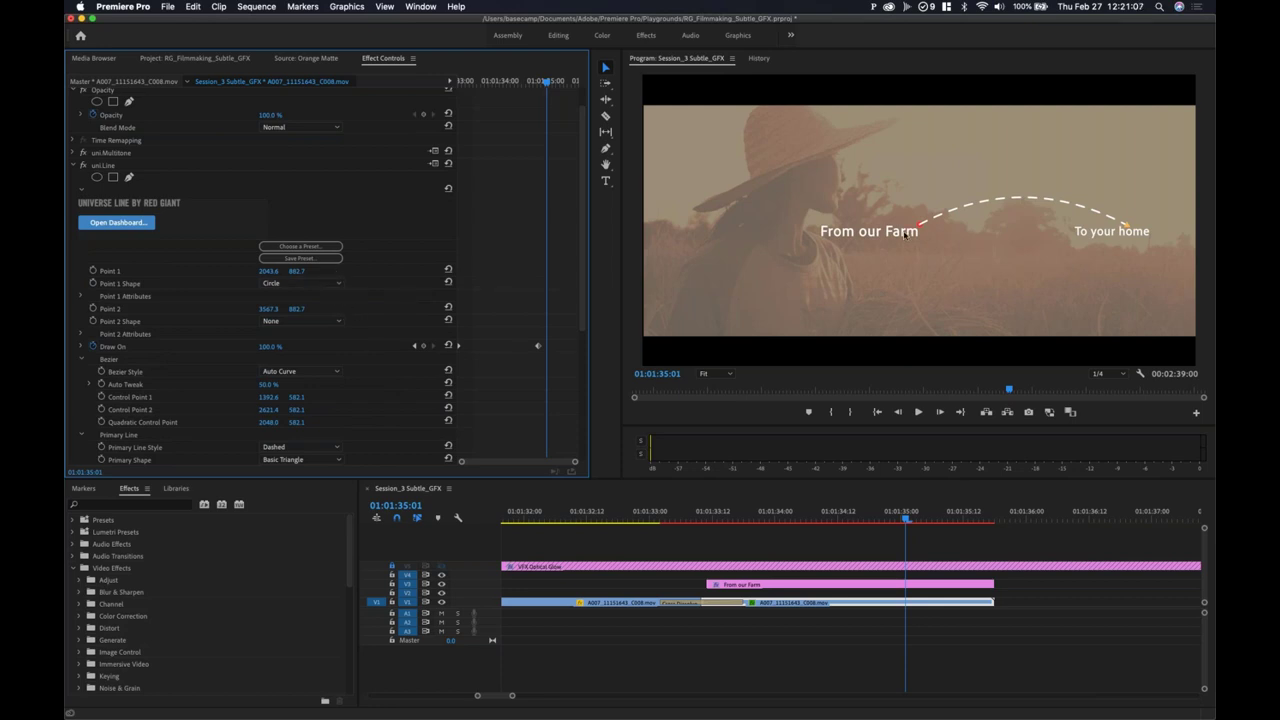
left_click(135, 284)
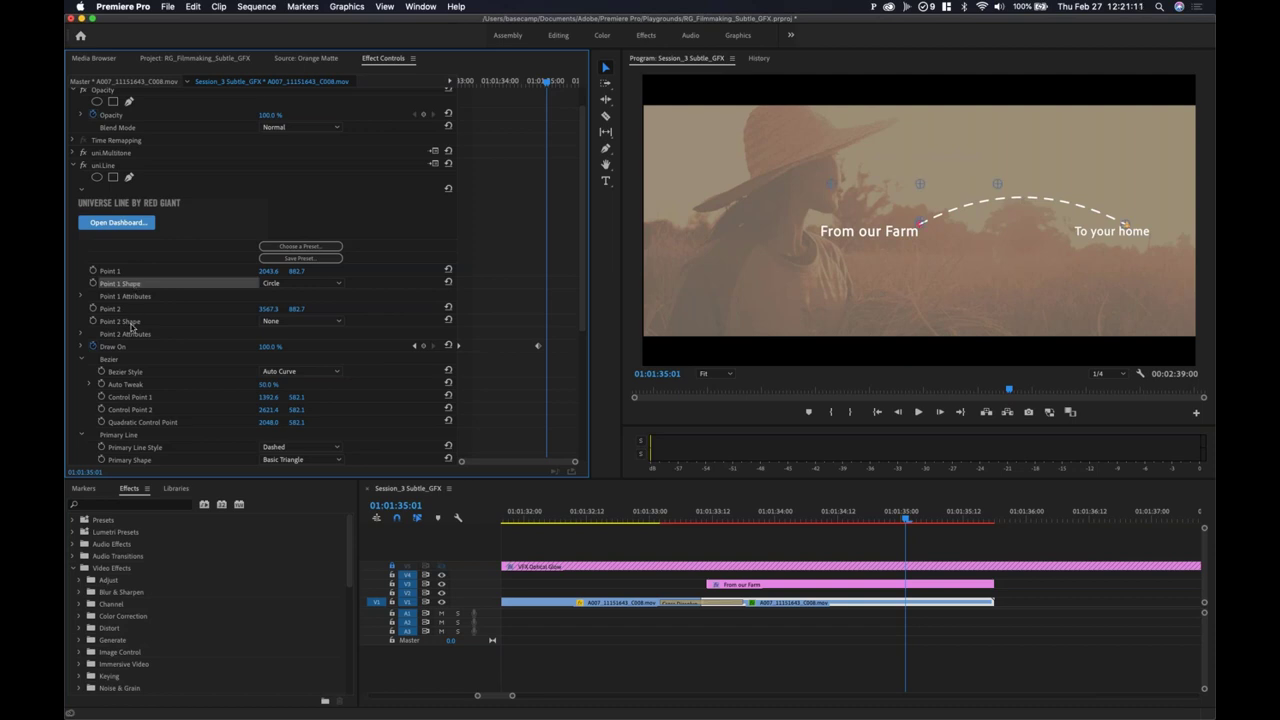
left_click(130, 322)
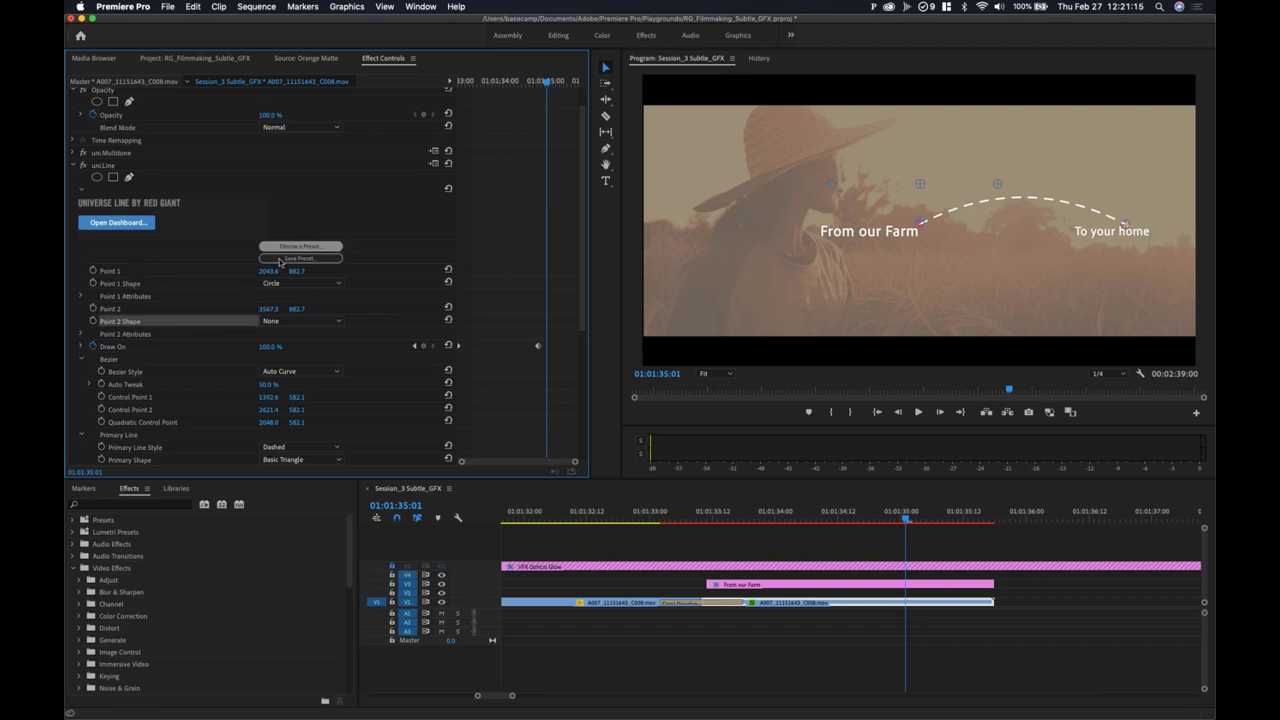
left_click(291, 284)
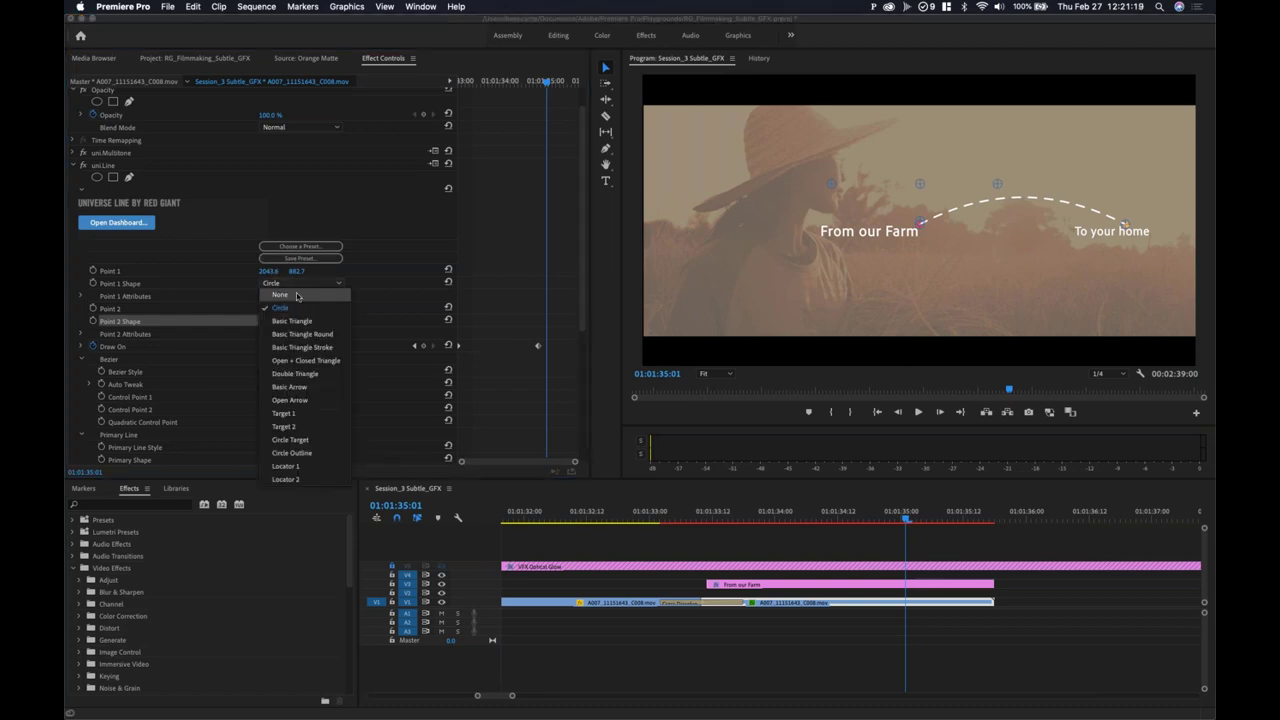
left_click(398, 307)
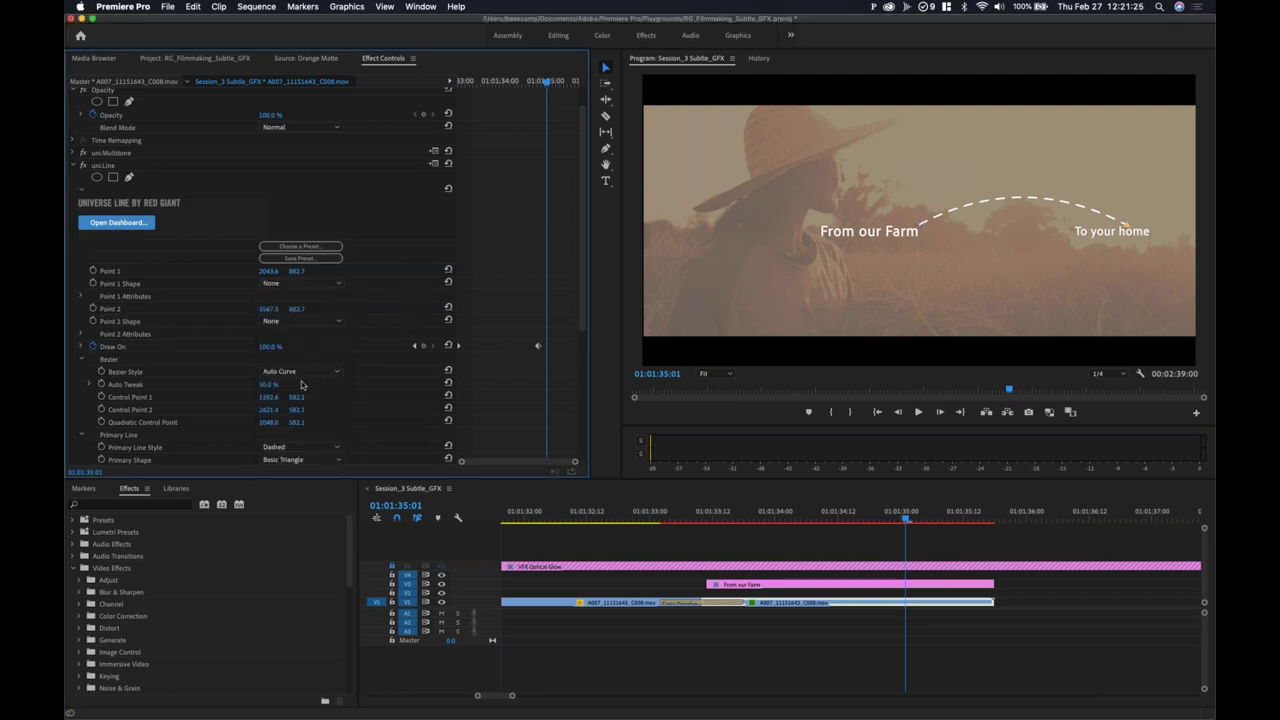
Step: Set the line's Primary Shape to Open + Closed Triangle and its Primary Line Width to 16
scroll(386, 352, "down", 4)
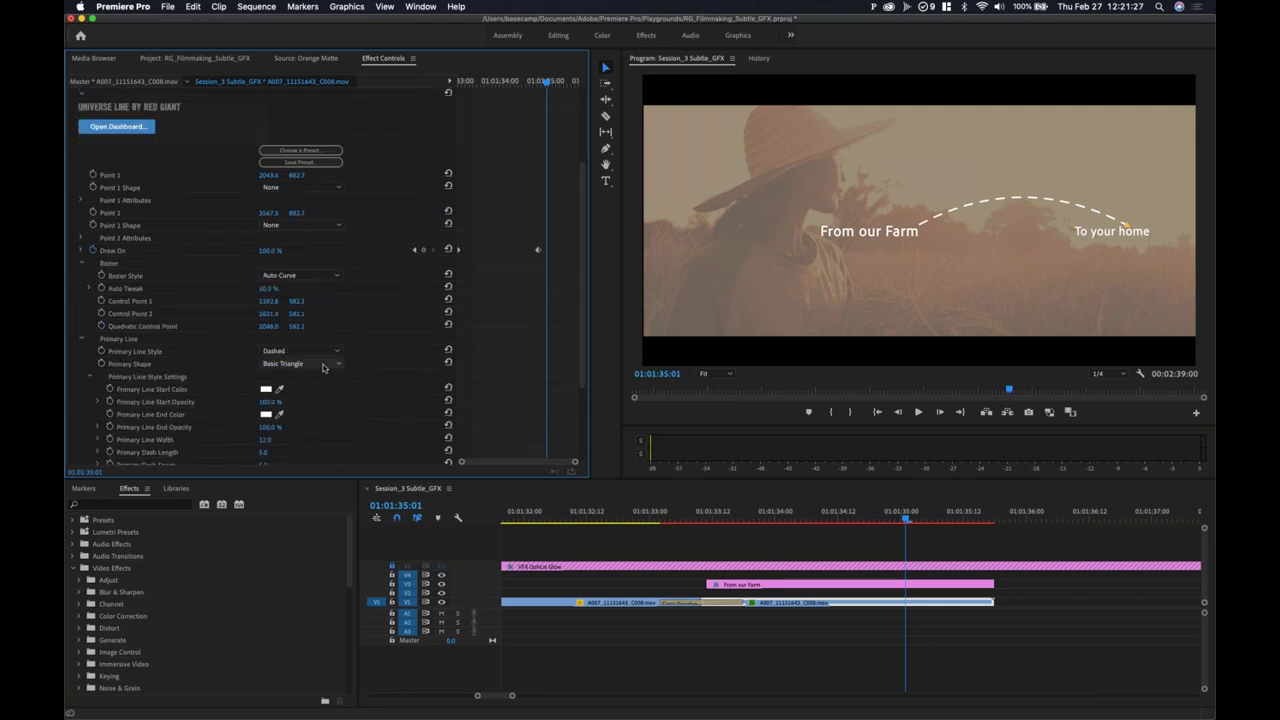
left_click(323, 364)
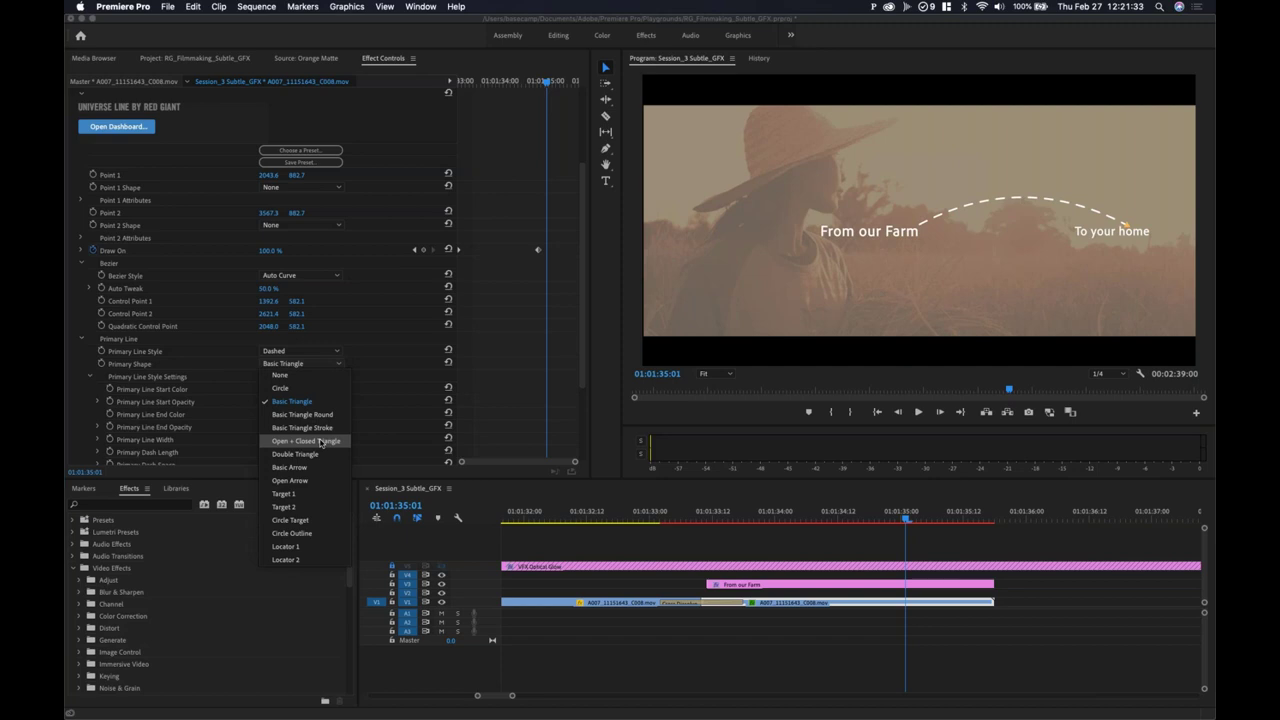
left_click(320, 441)
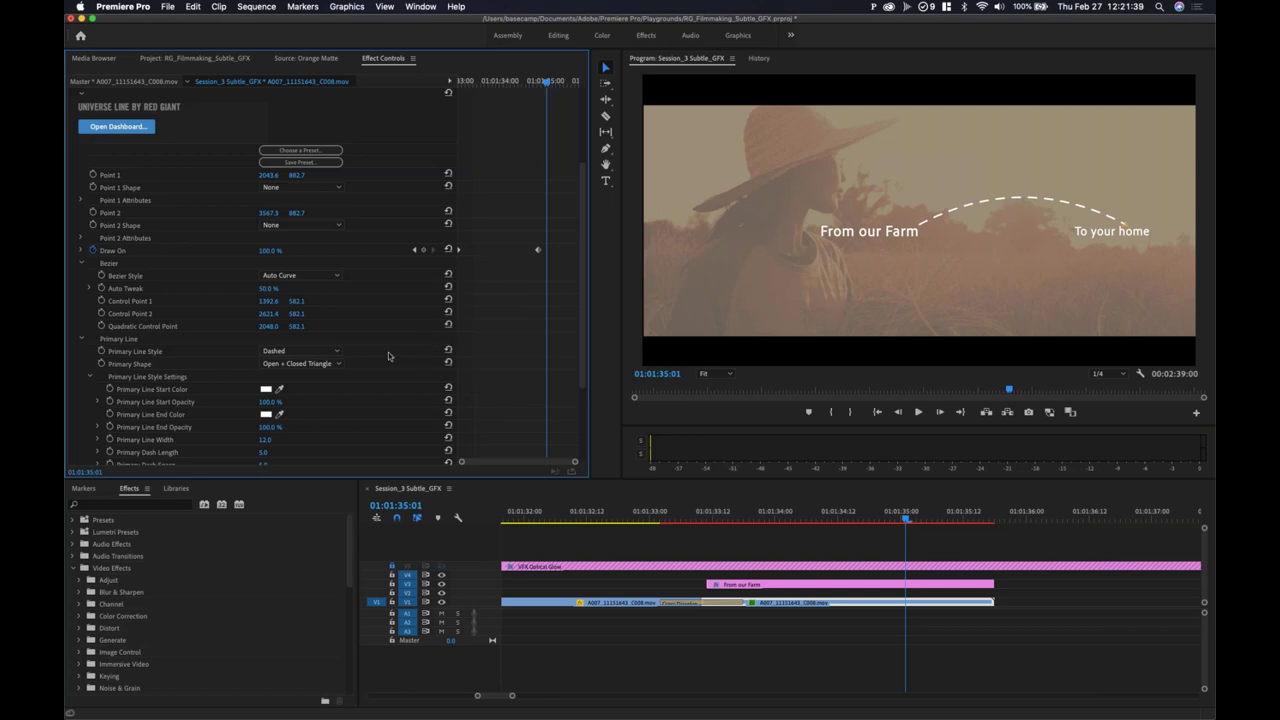
scroll(388, 355, "down", 3)
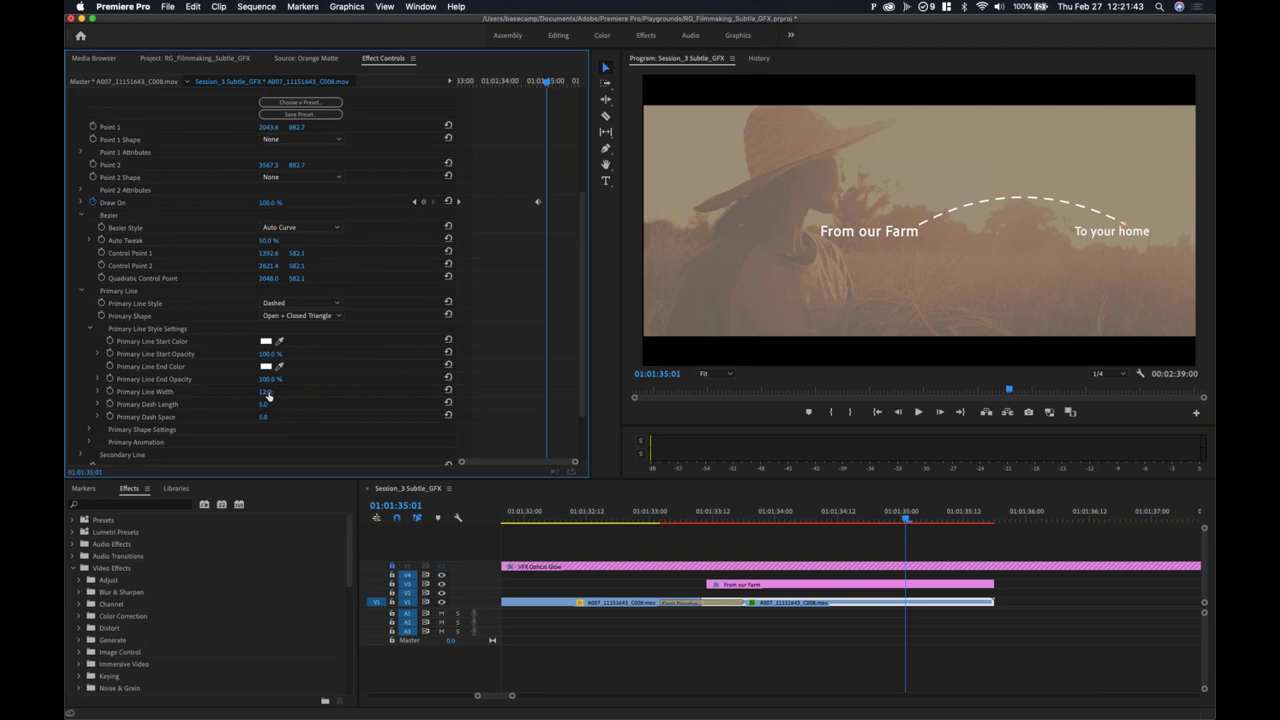
left_click_drag(268, 396, 268, 396)
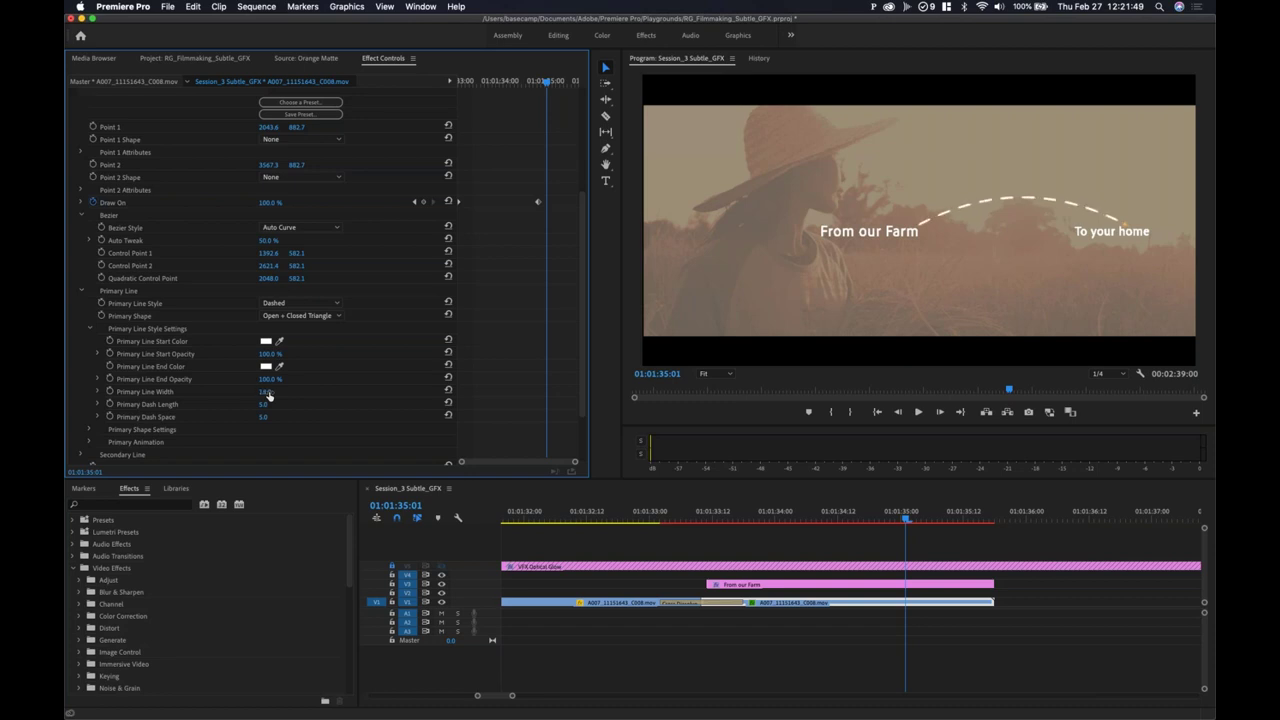
Step: Preview the dashed line's Draw On animation at several points of the second farm clip, up to 01:01:34:12
left_click(771, 514)
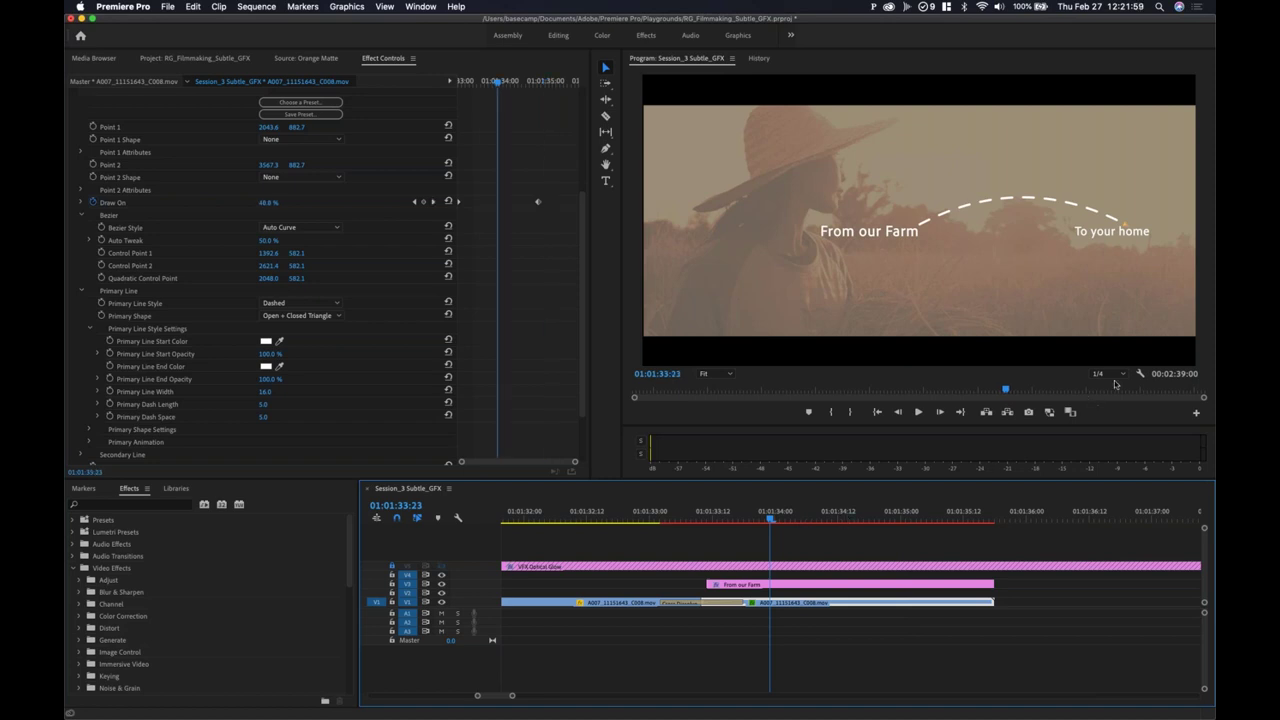
left_click(1033, 388)
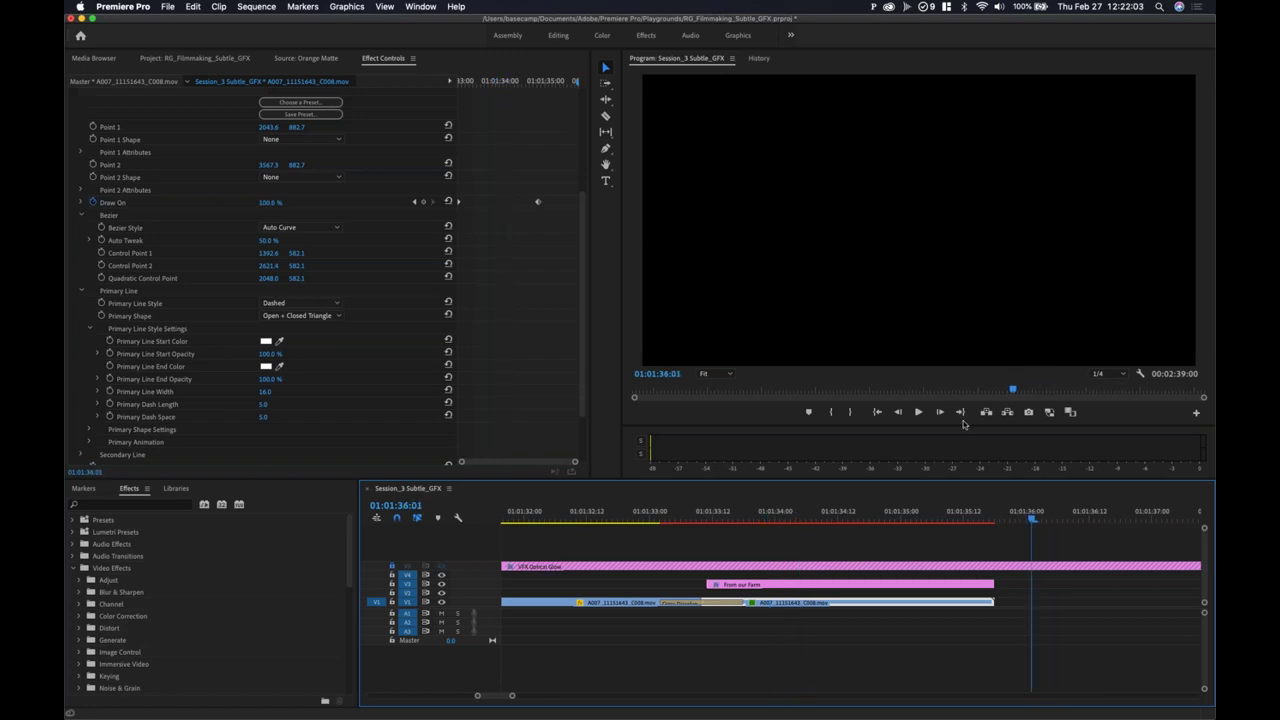
left_click(911, 511)
left_click(838, 511)
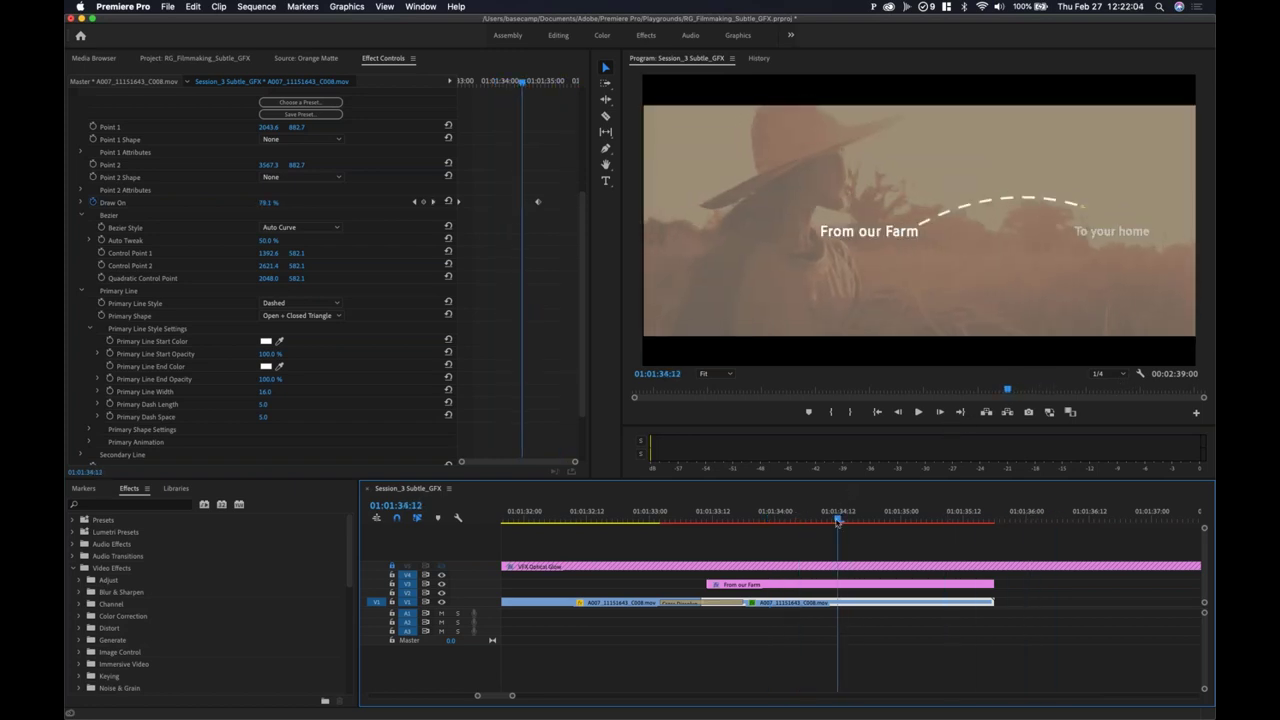
Step: Set the Program Monitor's Paused Resolution to 1/4 and scrub through the dashed line's animation to 01:01:34:22
left_click(1139, 375)
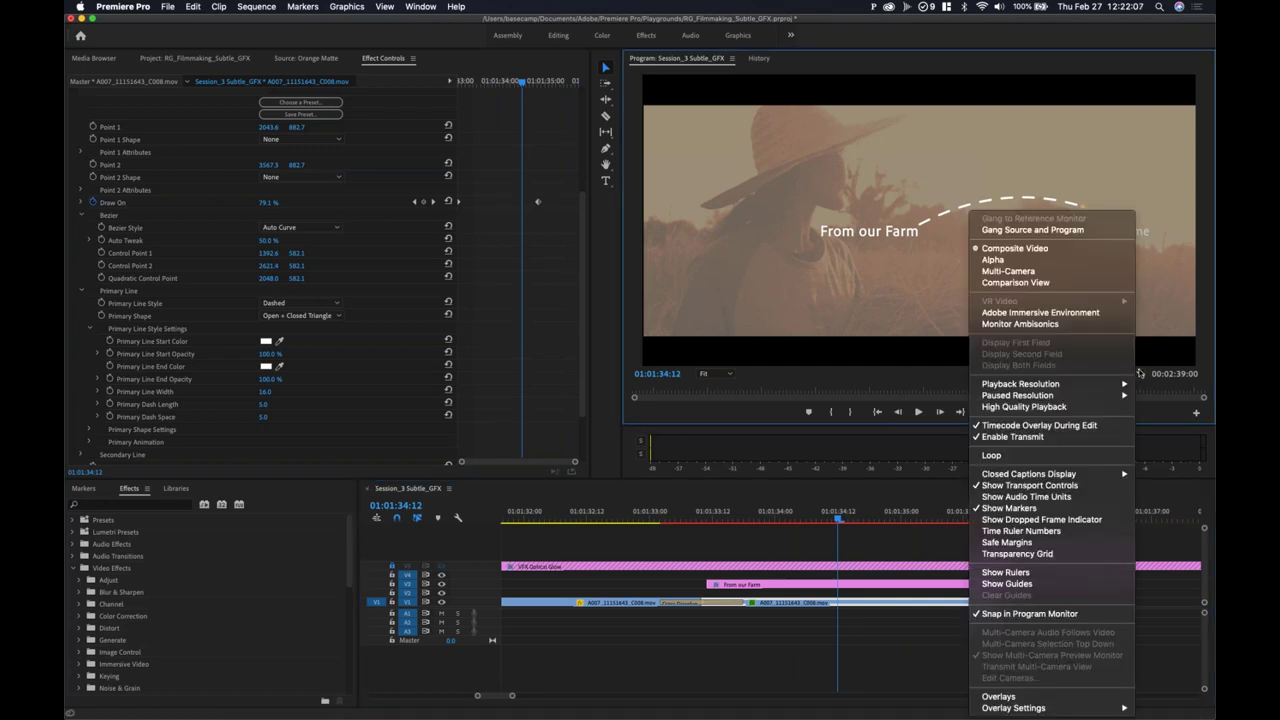
mouse_move(1110, 395)
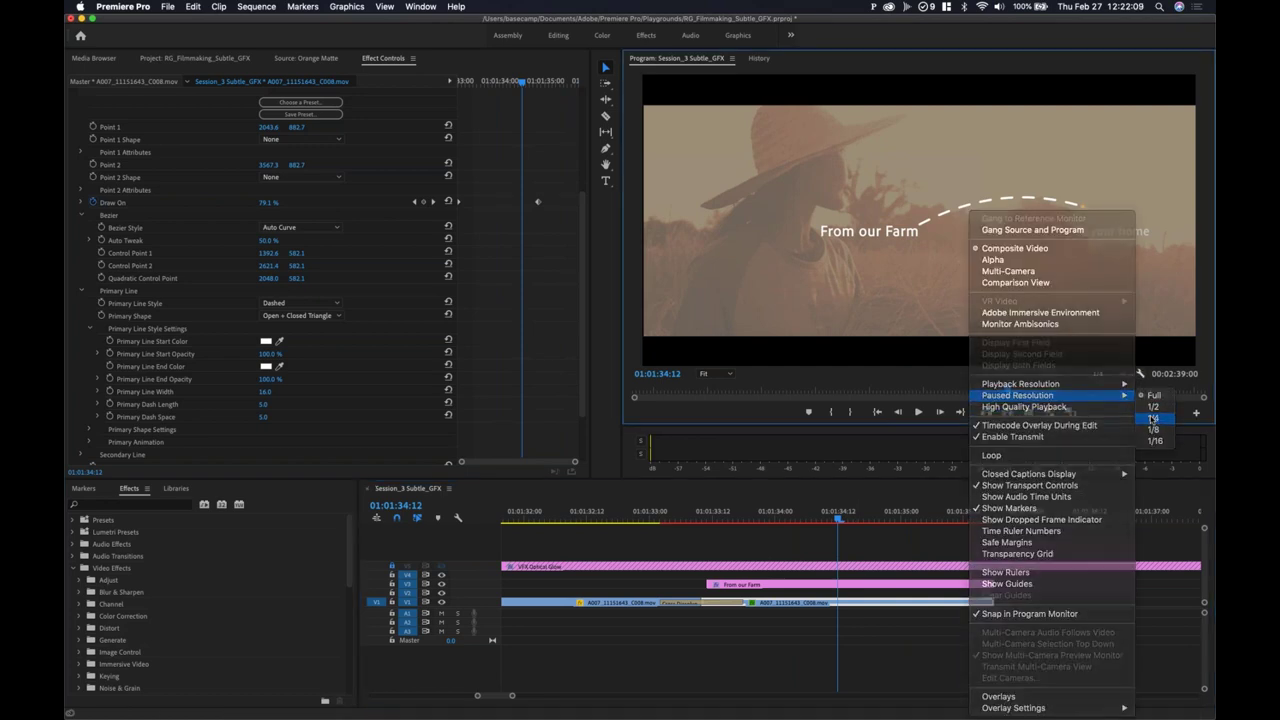
left_click(1153, 418)
mouse_move(760, 512)
left_mouse_down()
mouse_move(906, 517)
mouse_move(766, 517)
mouse_move(893, 518)
left_mouse_up()
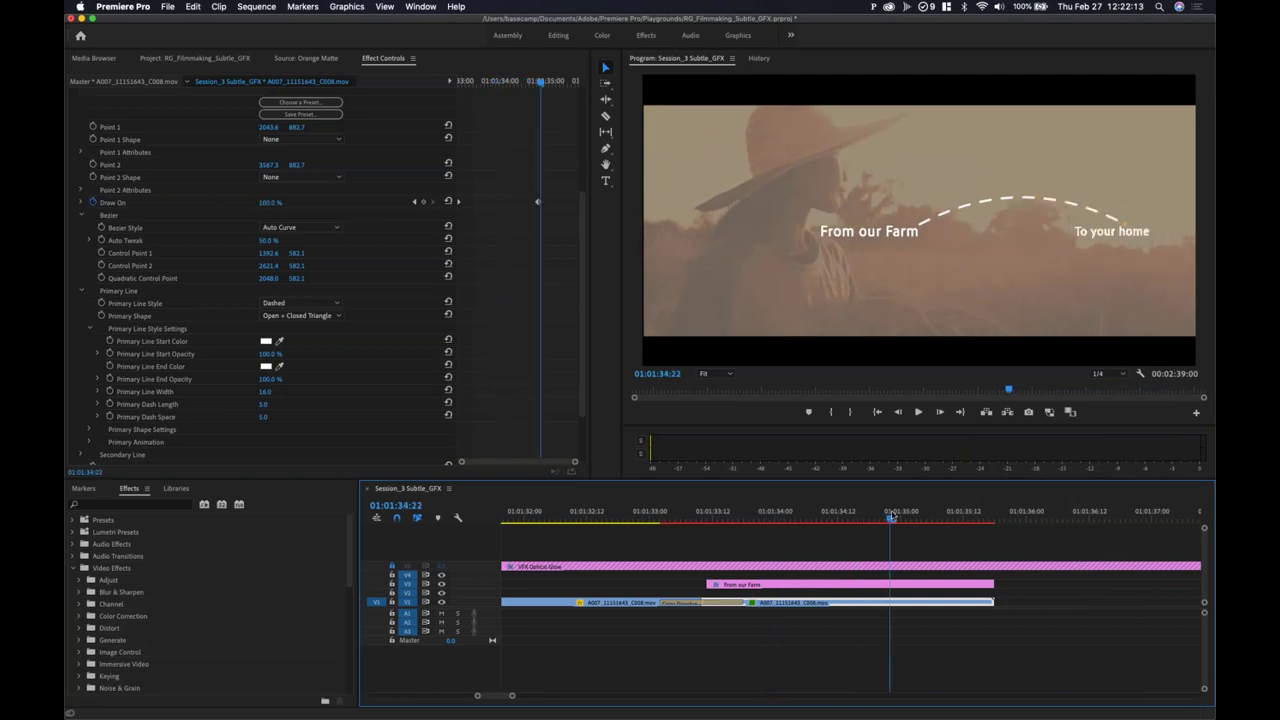
Step: Check the Program Monitor's Paused Resolution options and scrub the dashed line's animation back to 01:01:34:17
left_click(1140, 374)
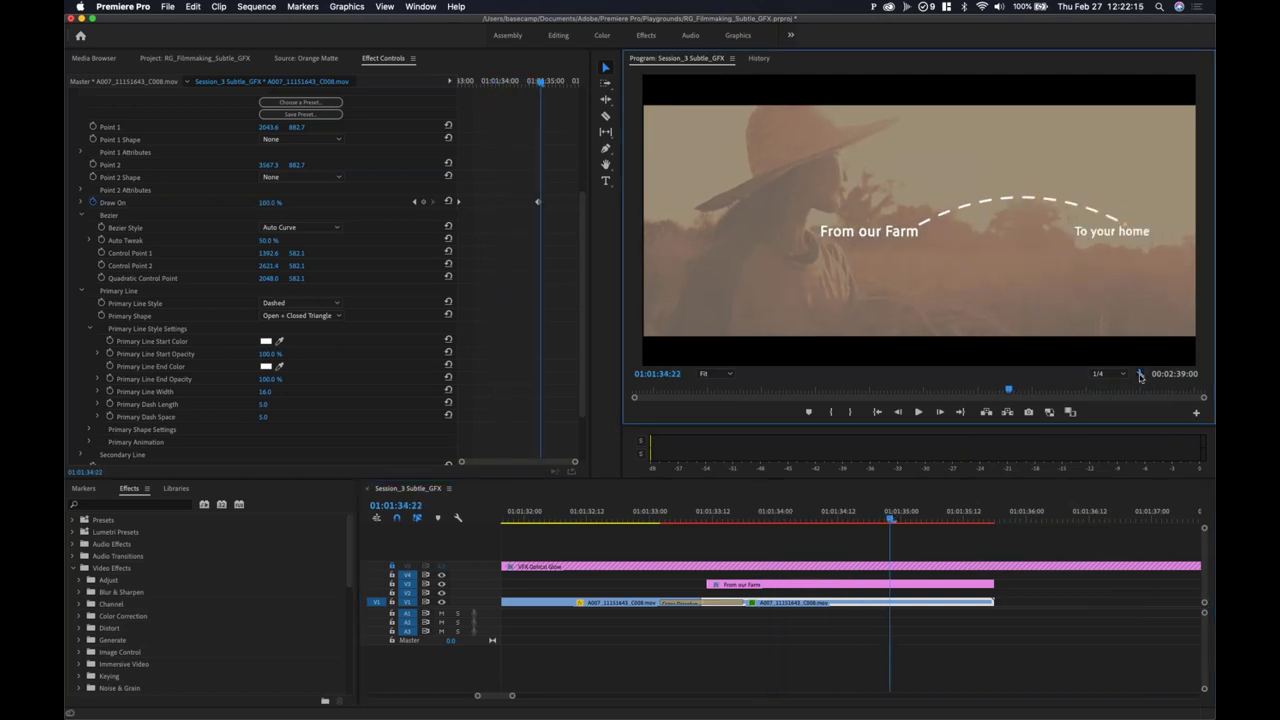
mouse_move(1068, 386)
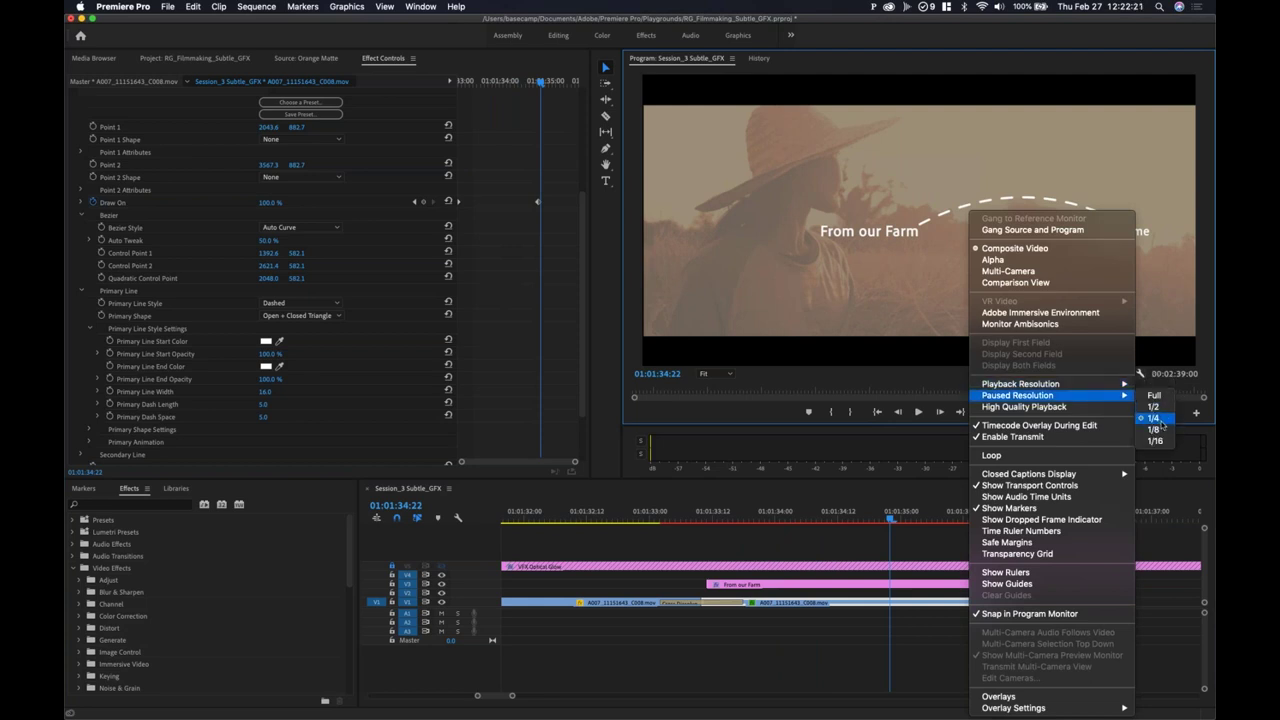
left_click(904, 530)
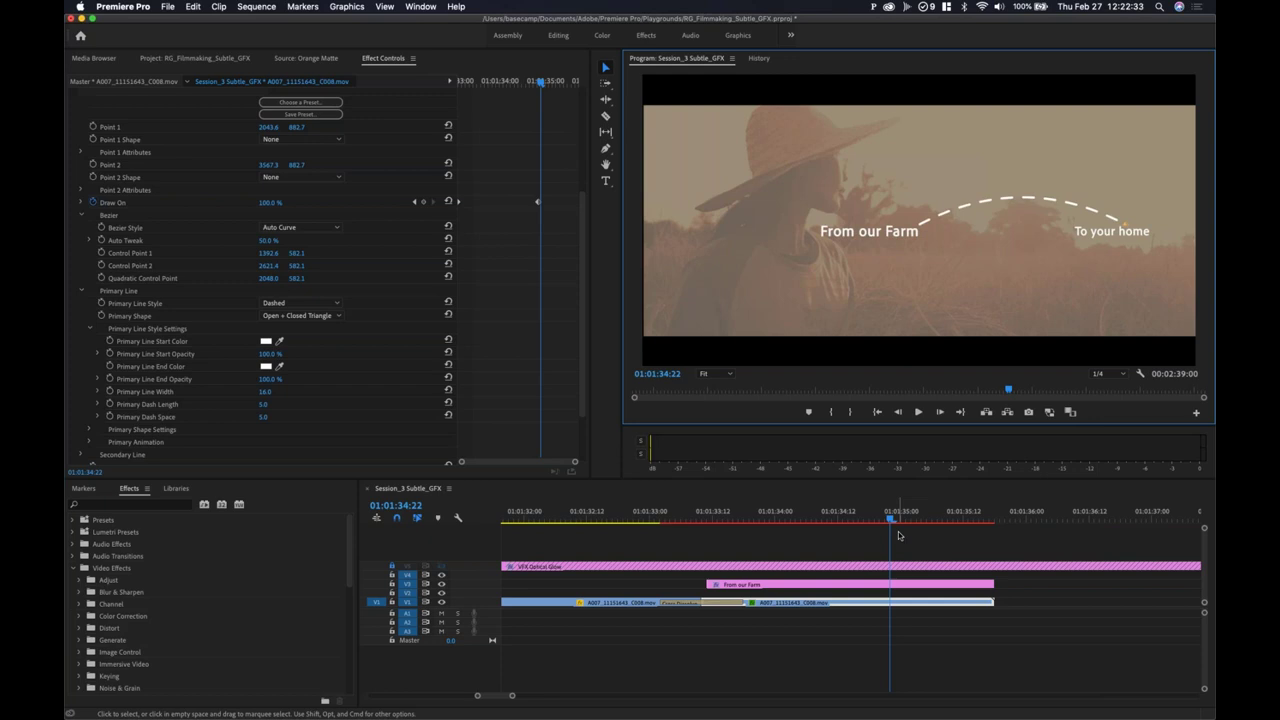
mouse_move(898, 518)
left_mouse_down()
mouse_move(830, 537)
mouse_move(900, 537)
mouse_move(736, 537)
mouse_move(911, 545)
mouse_move(683, 546)
mouse_move(895, 548)
mouse_move(720, 553)
mouse_move(867, 557)
left_mouse_up()
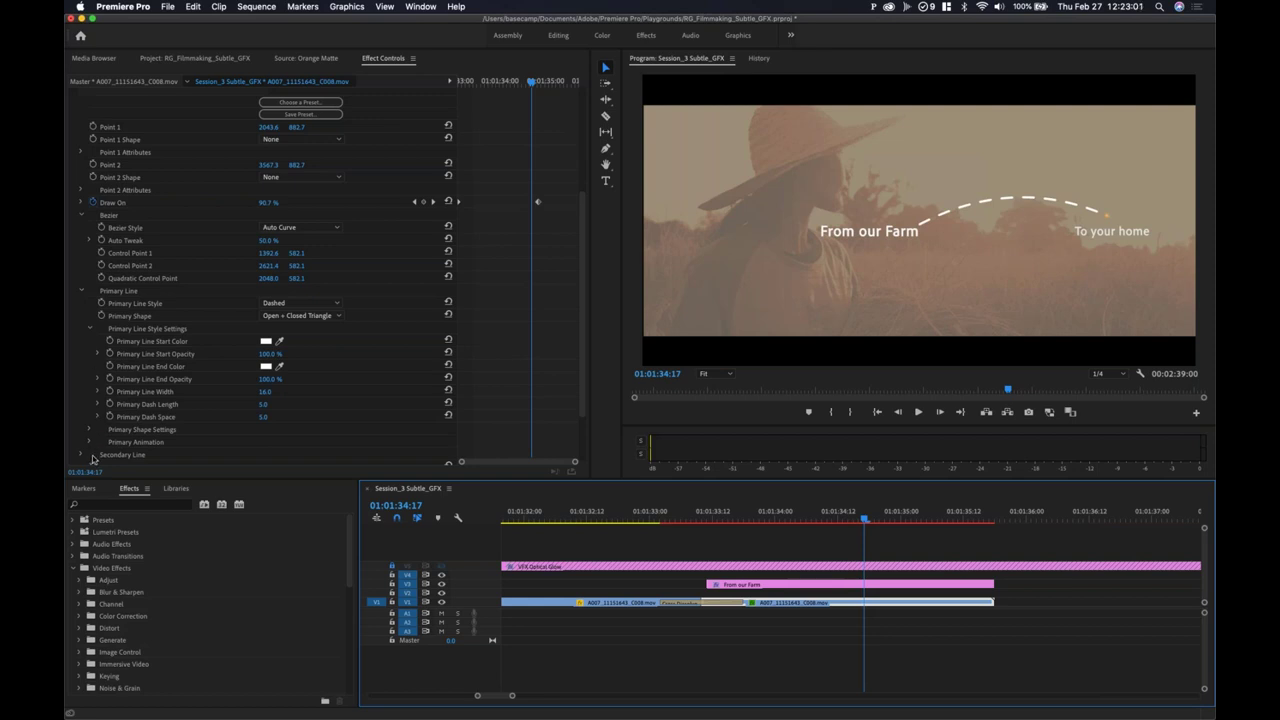
Step: Review the Line effect's Primary Animation settings and scrub the dashed line's animation forward to 01:01:35:02
left_click(88, 442)
scroll(207, 385, "down", 3)
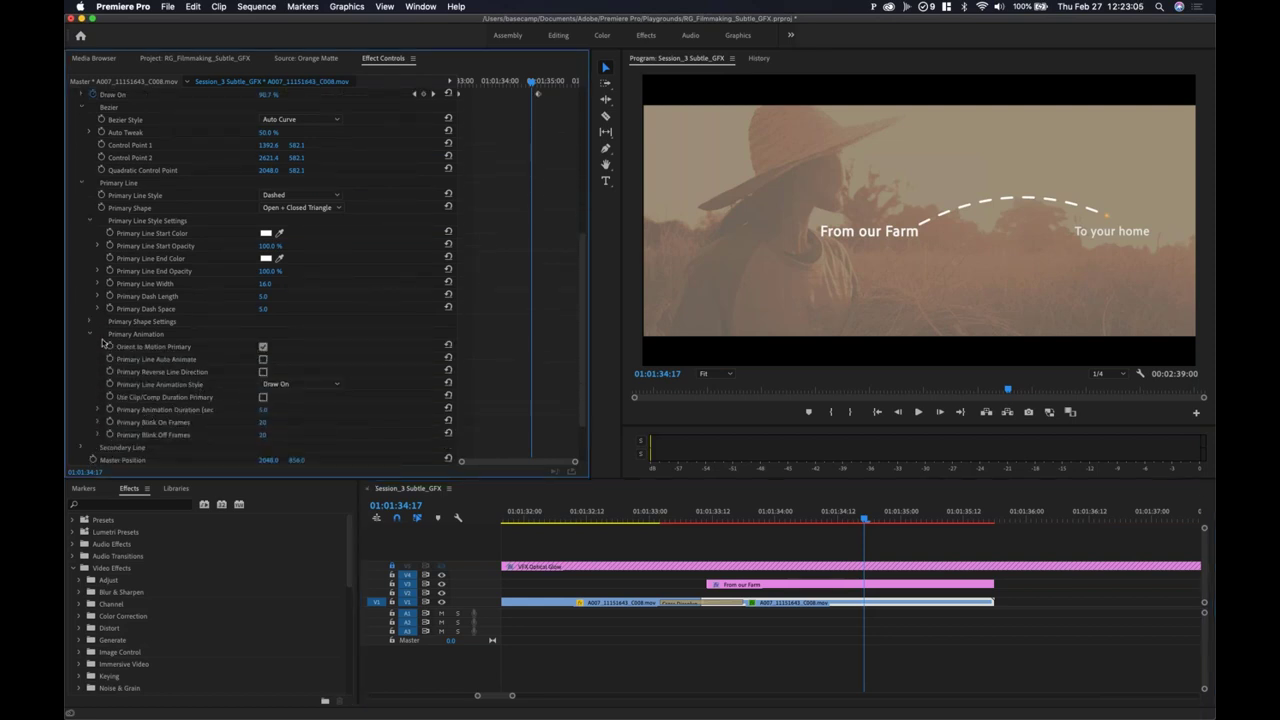
left_click(90, 334)
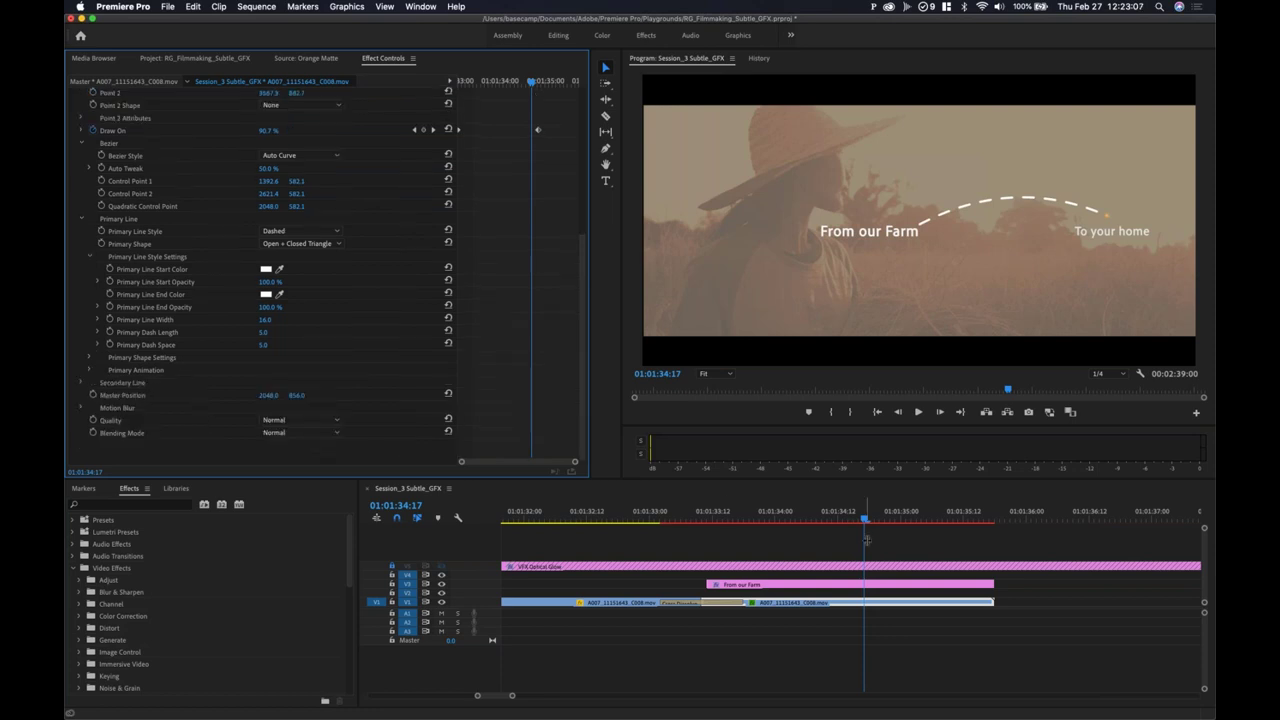
mouse_move(847, 522)
left_mouse_down()
mouse_move(726, 520)
mouse_move(917, 535)
left_mouse_up()
left_click(917, 535)
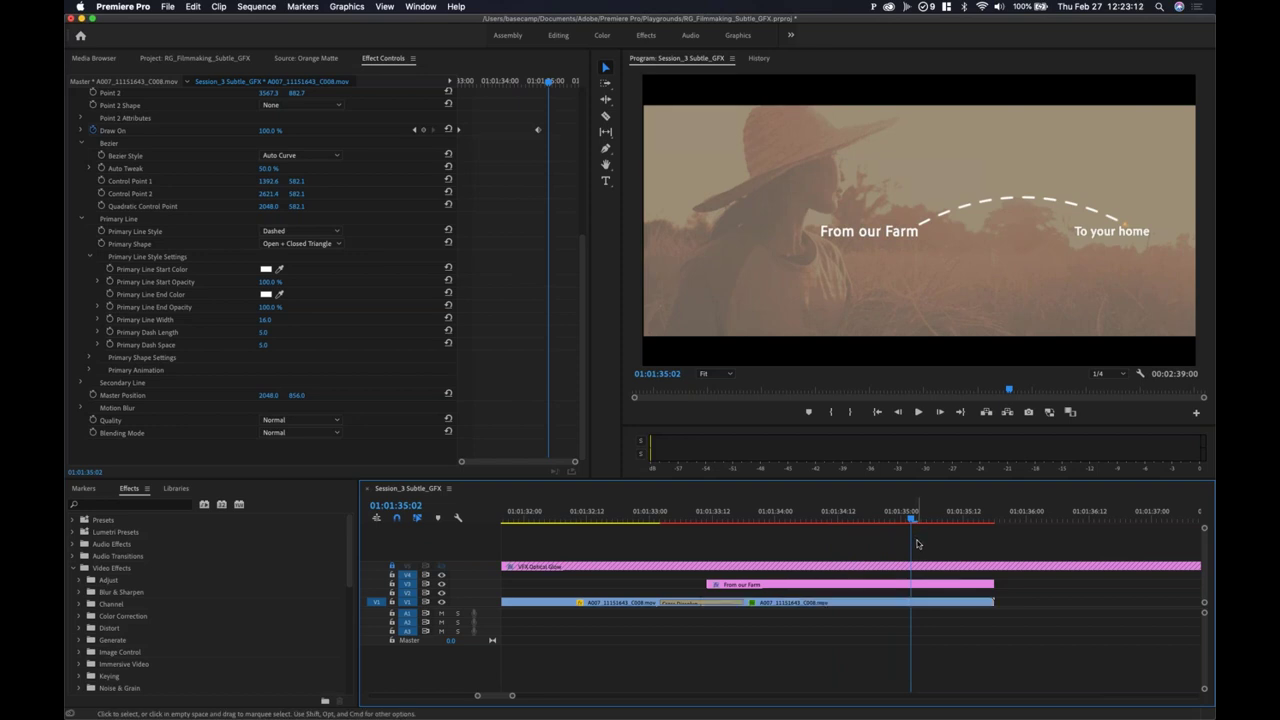
Step: Collapse the Line effect's settings on the second farm clip and preview the titles and line up to 01:01:34:08
left_click(838, 604)
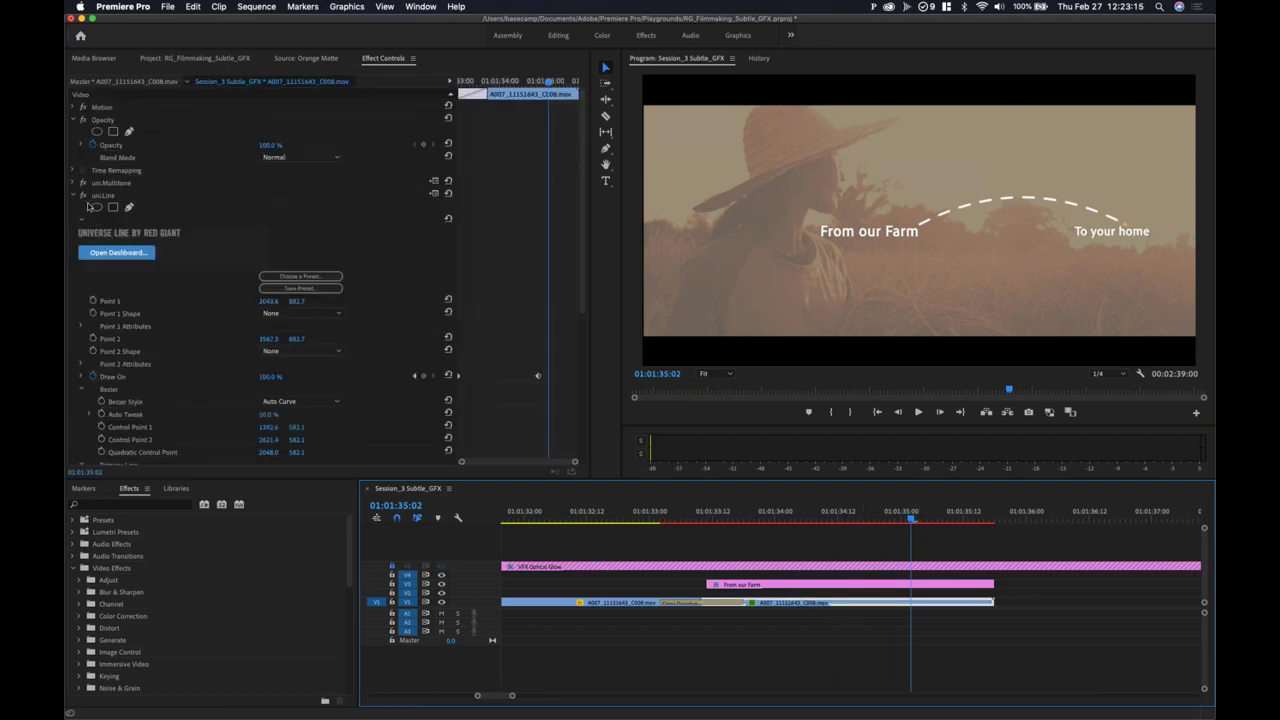
left_click(73, 195)
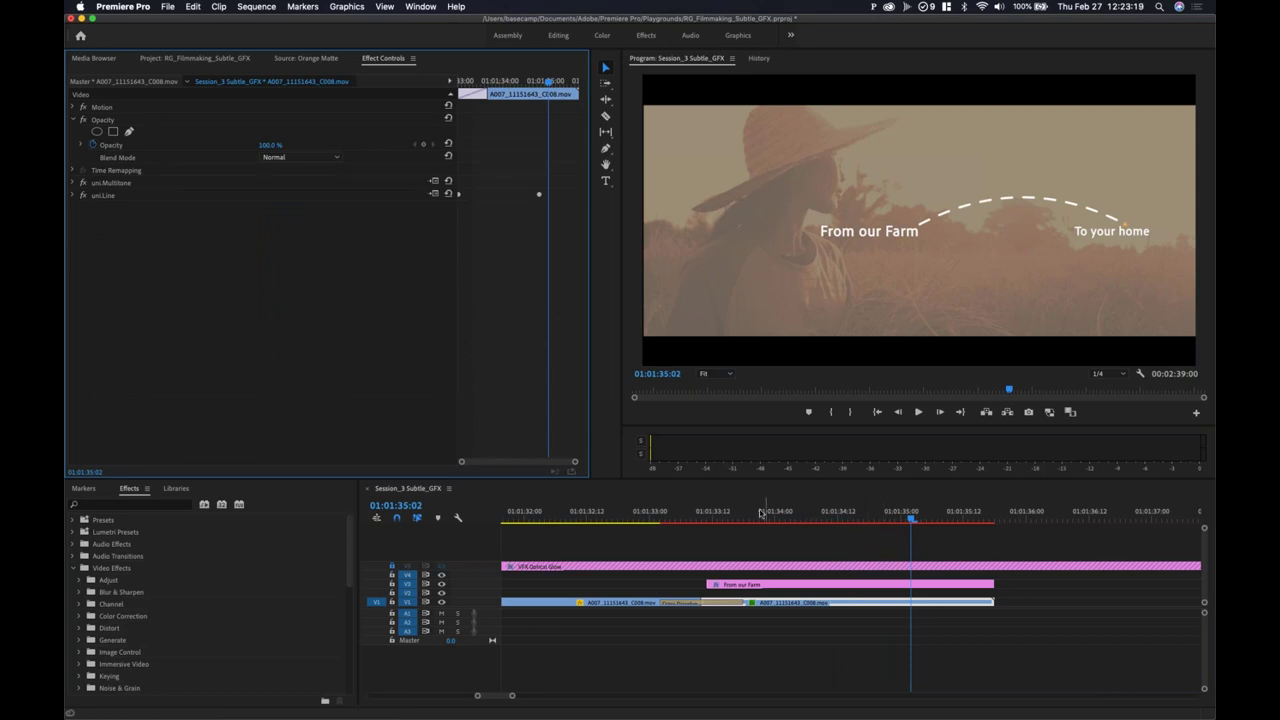
left_click_drag(710, 513, 814, 585)
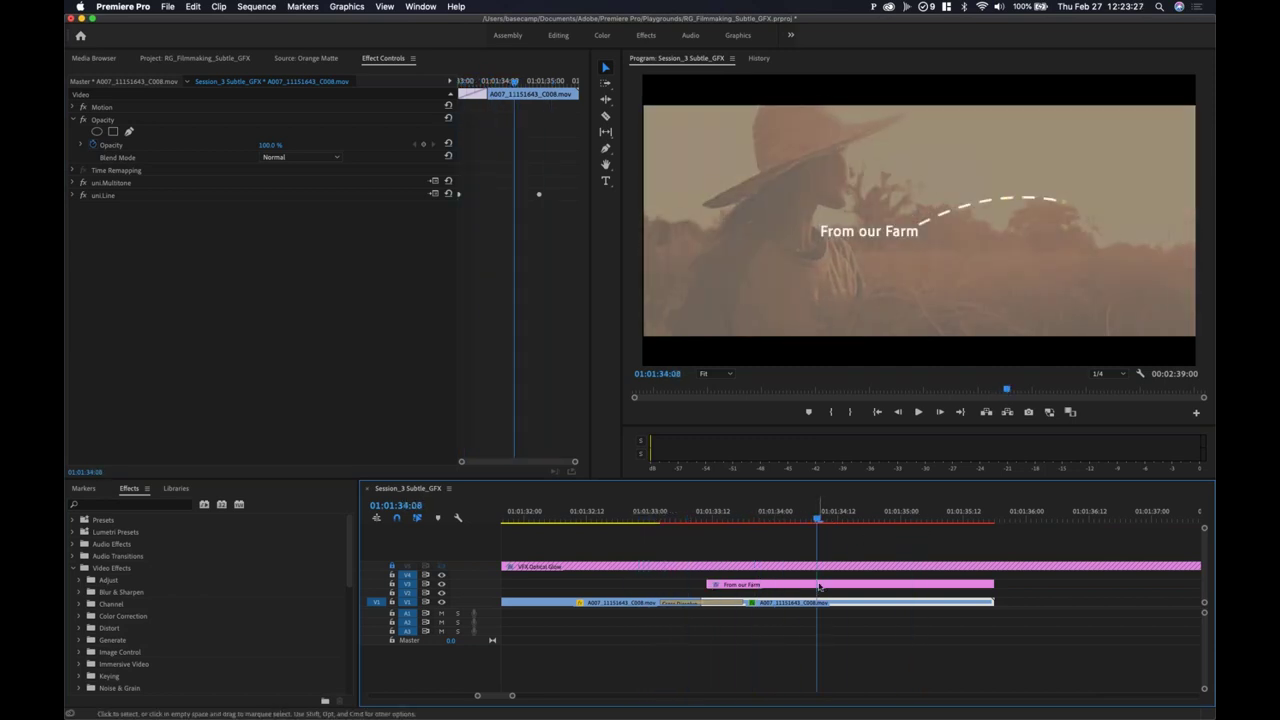
Step: Select the title graphic in the timeline and its "From our Farm" text layer in Essential Graphics
left_click(818, 585)
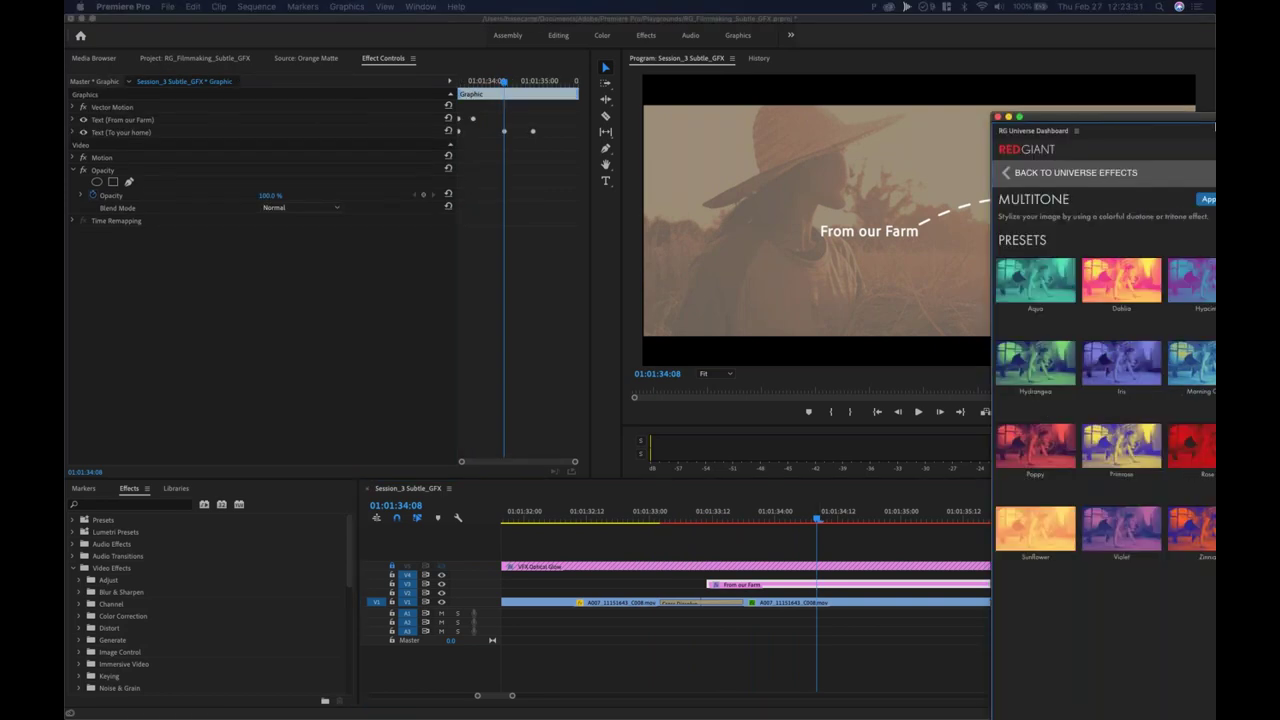
left_click(541, 153)
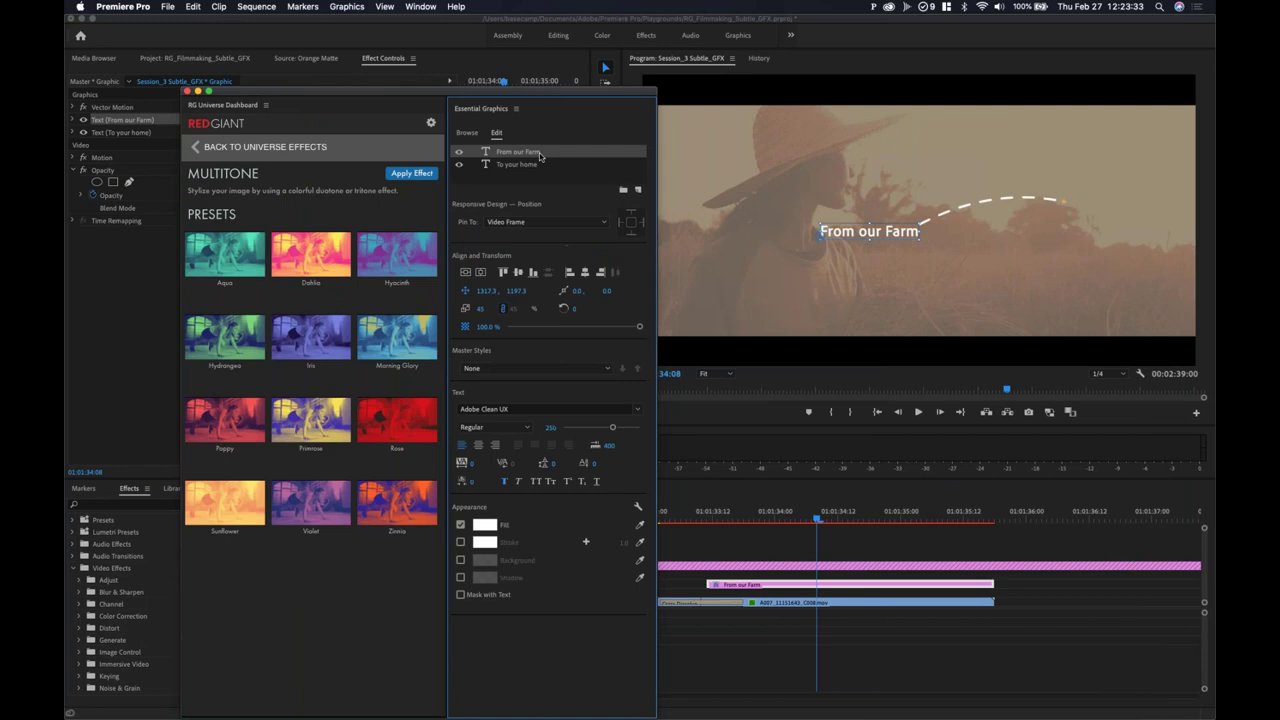
left_click(536, 167)
left_click(536, 152)
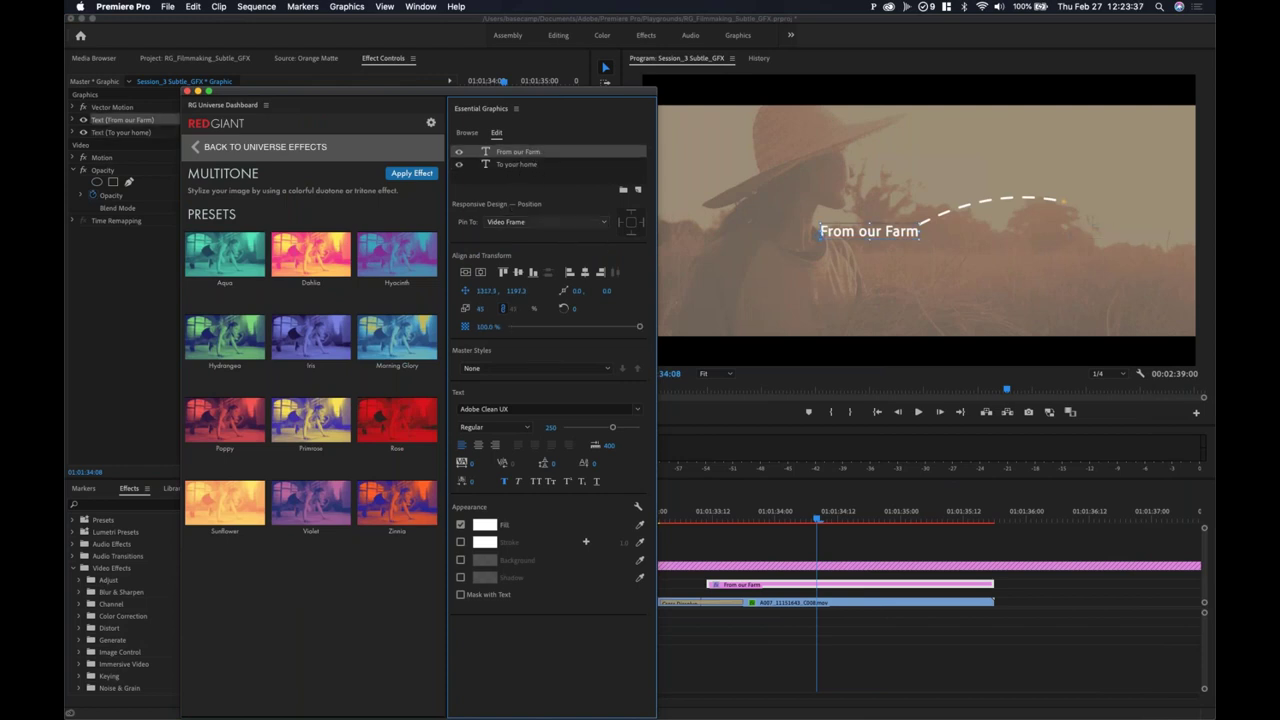
Step: Select the "To your home" text layer at 01:01:35:01 and move the floating panel window clear of the Program Monitor
left_click_drag(808, 516, 905, 532)
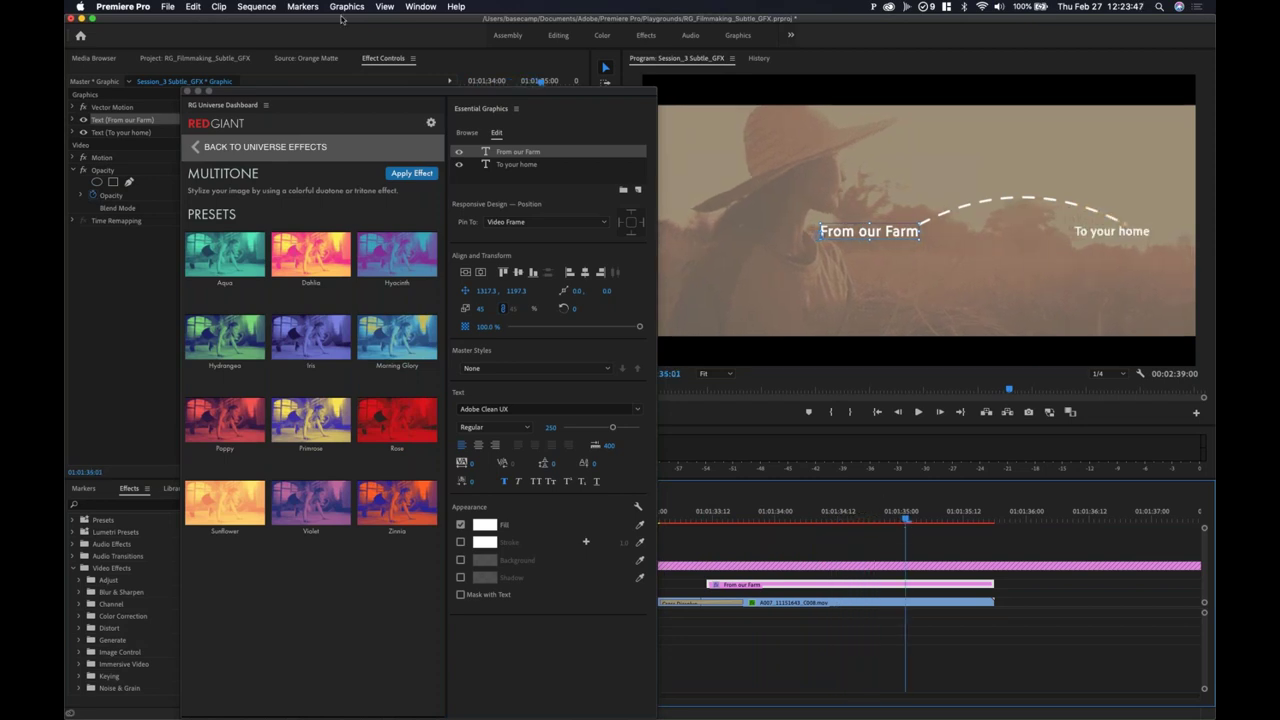
left_click(539, 178)
left_click(536, 169)
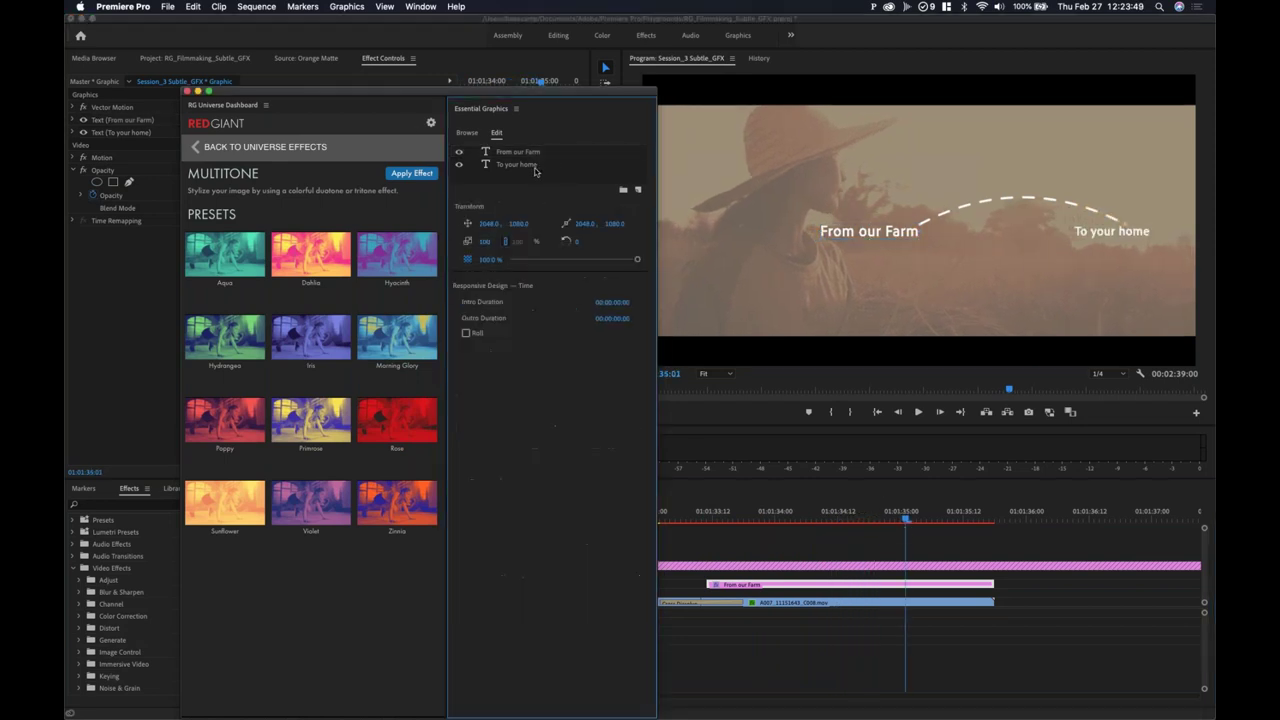
left_click(535, 166)
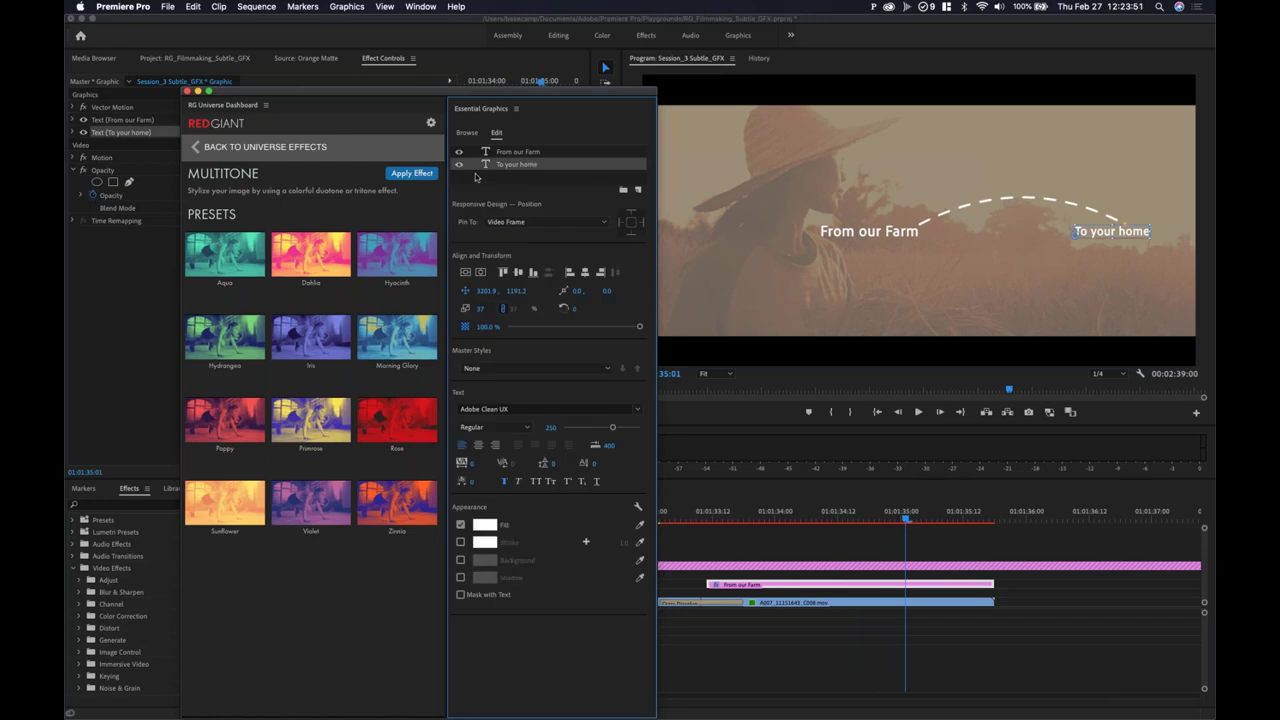
left_click_drag(432, 92, 373, 92)
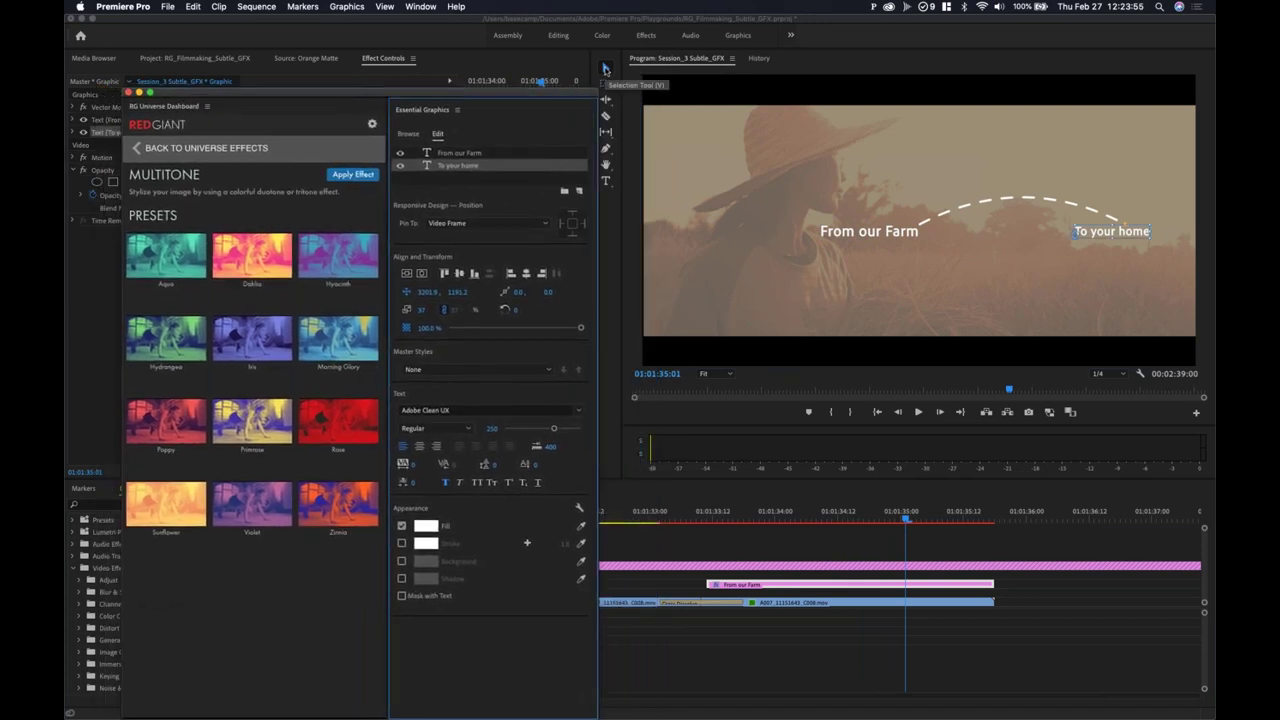
Step: Try shifting the "To your home" title outward to about 3298.9, 1204.0 and shrinking it to scale 34
left_click(605, 69)
left_click_drag(1107, 233, 1141, 233)
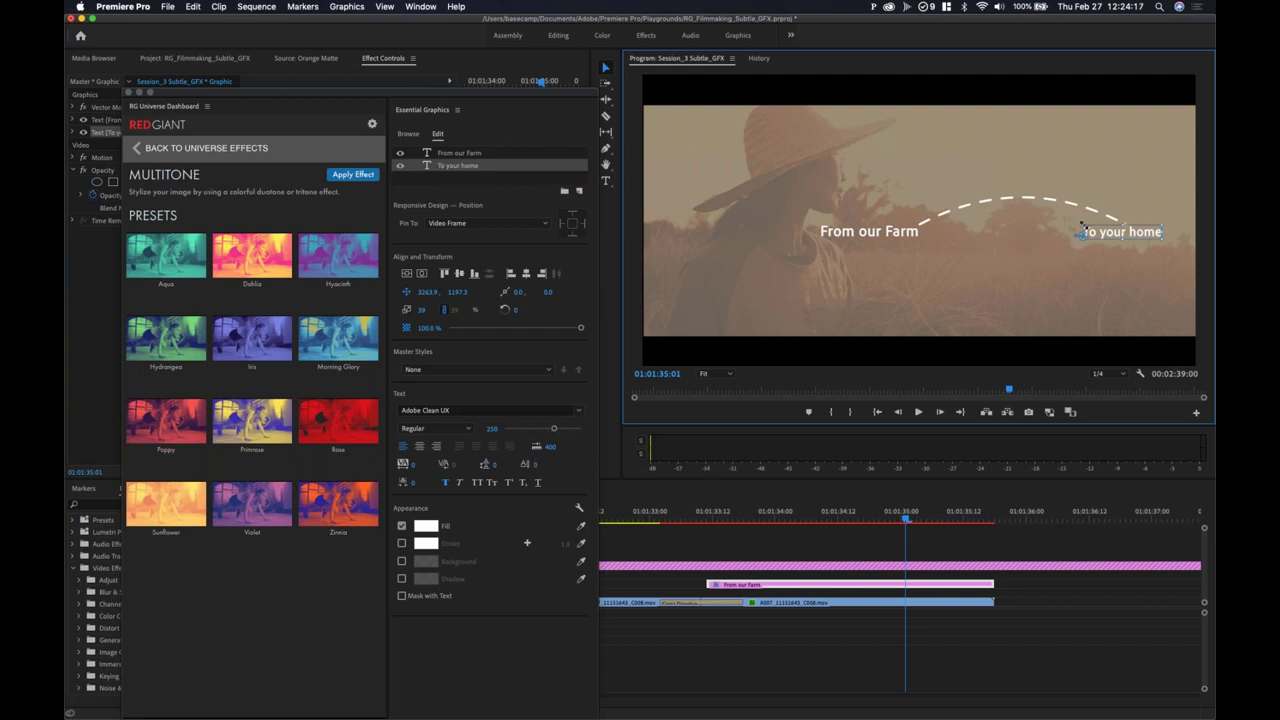
left_click_drag(1080, 222, 1135, 239)
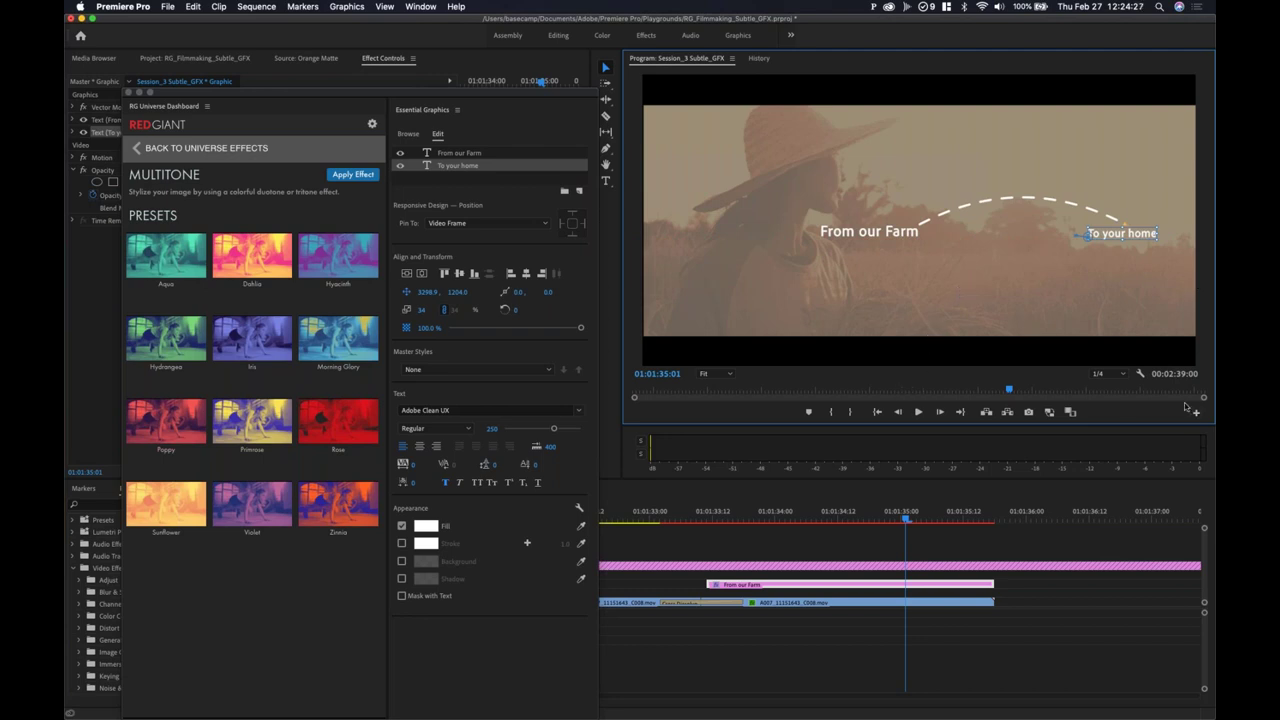
Step: Look through the Program Monitor's display settings for guides and snapping, and preview the titles at 01:01:35:04
left_click(1141, 375)
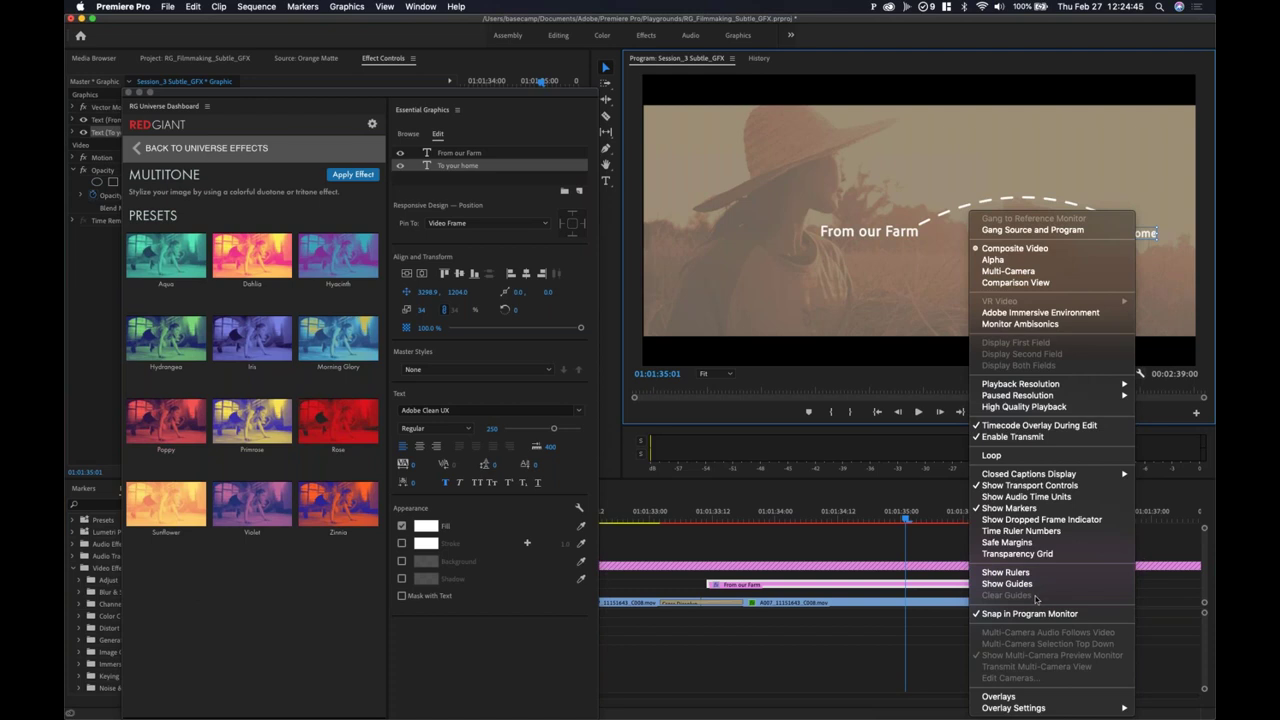
left_click(941, 416)
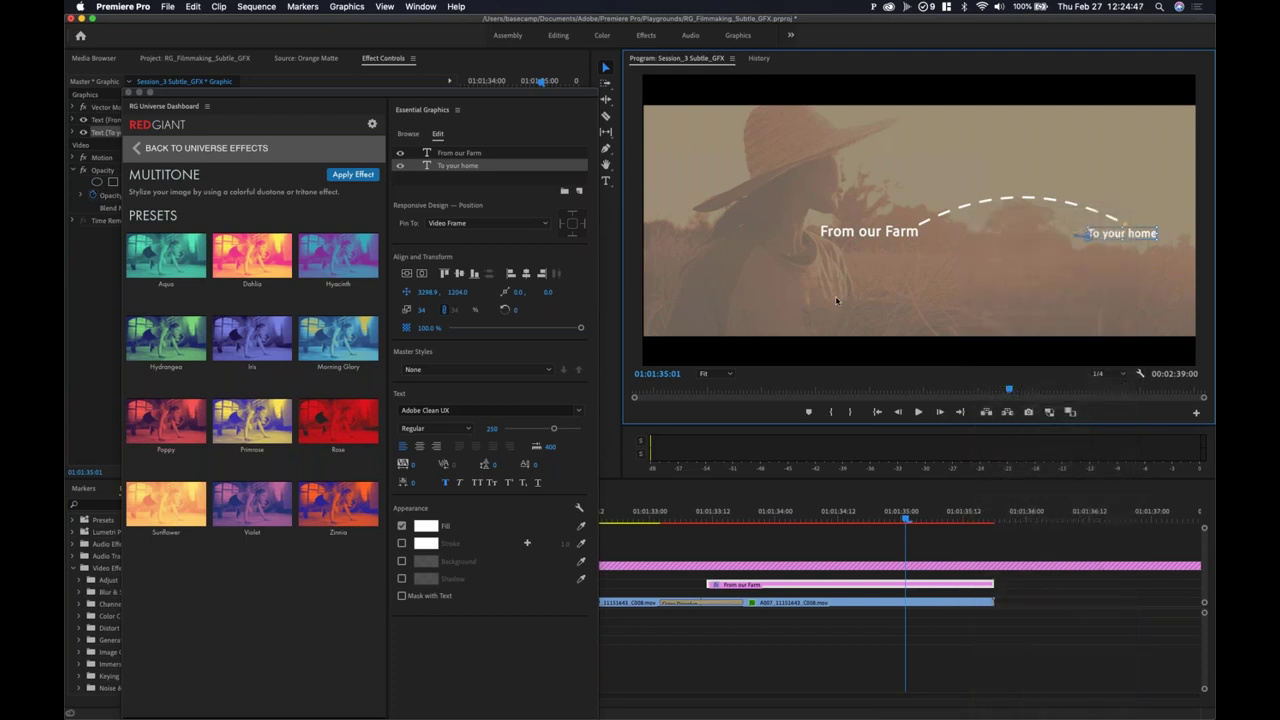
left_click(841, 294)
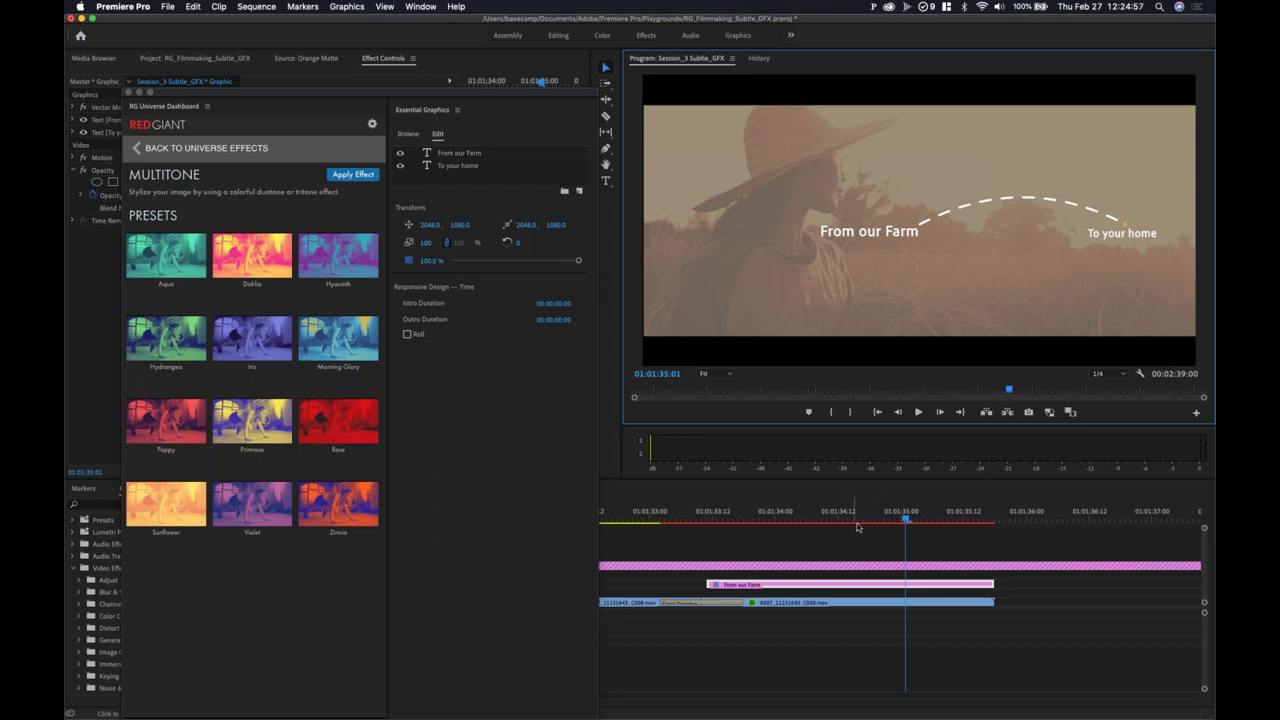
left_click_drag(866, 516, 922, 519)
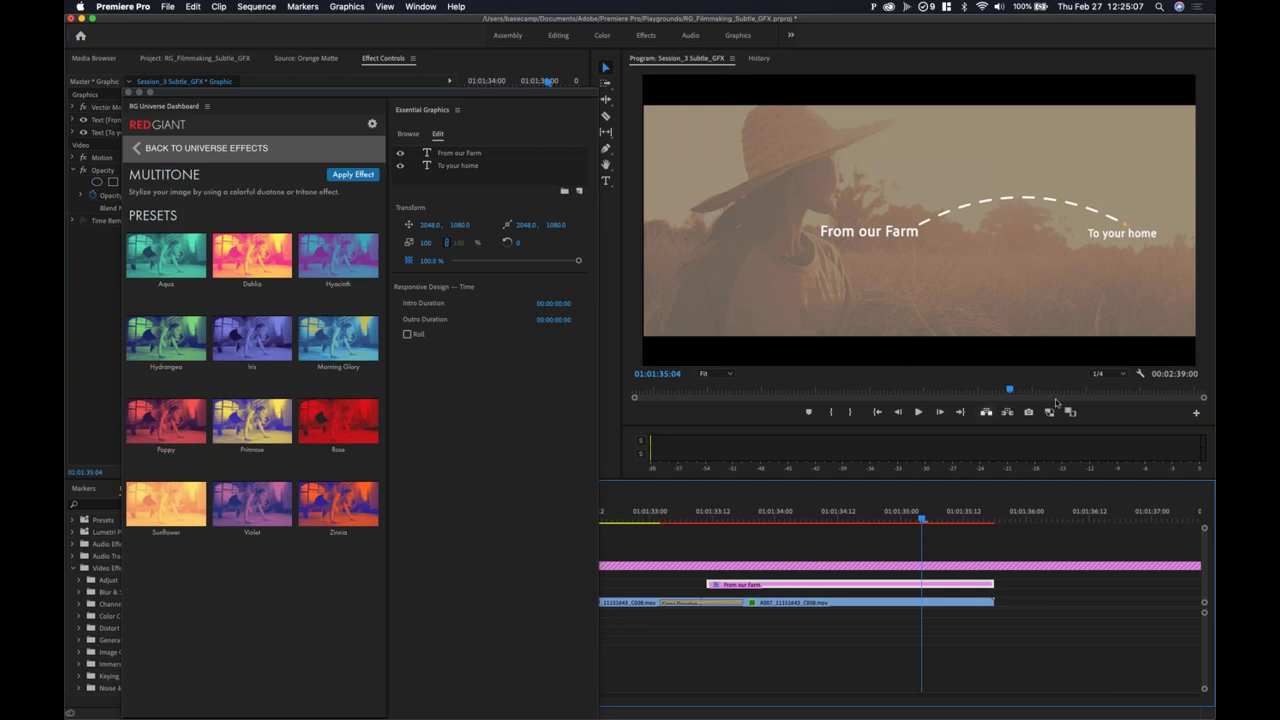
left_click(1140, 373)
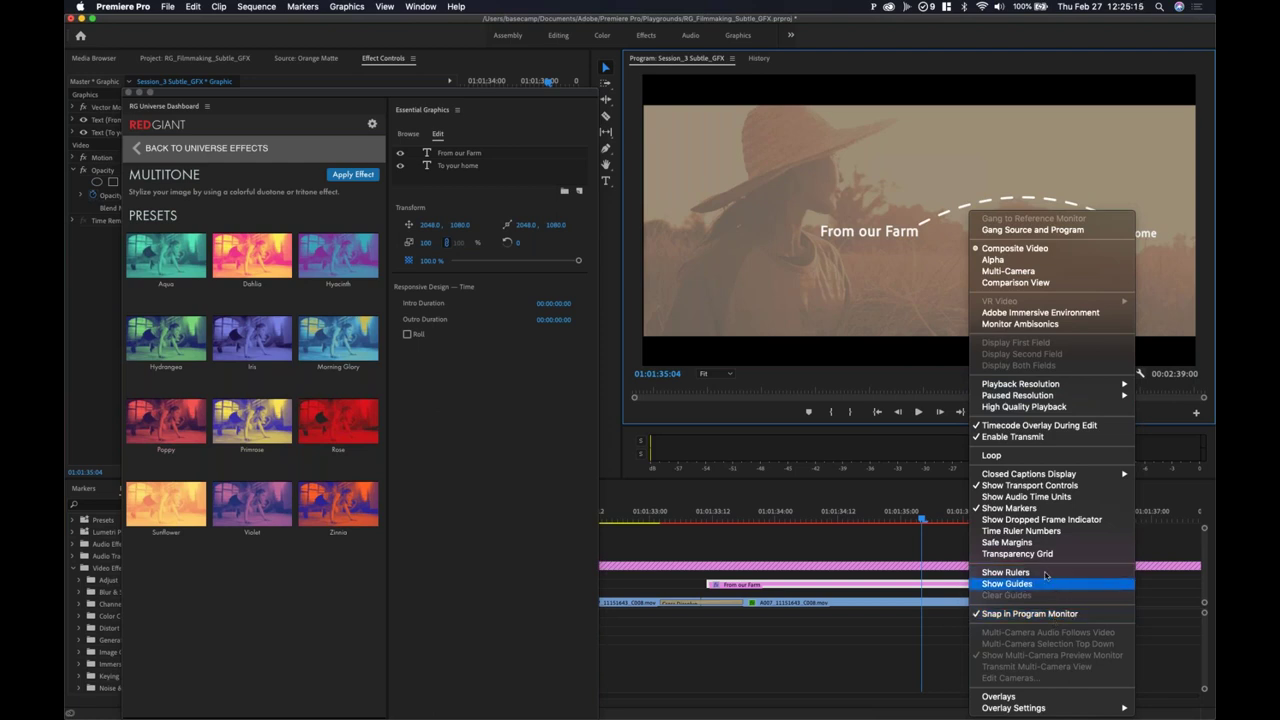
left_click(1009, 508)
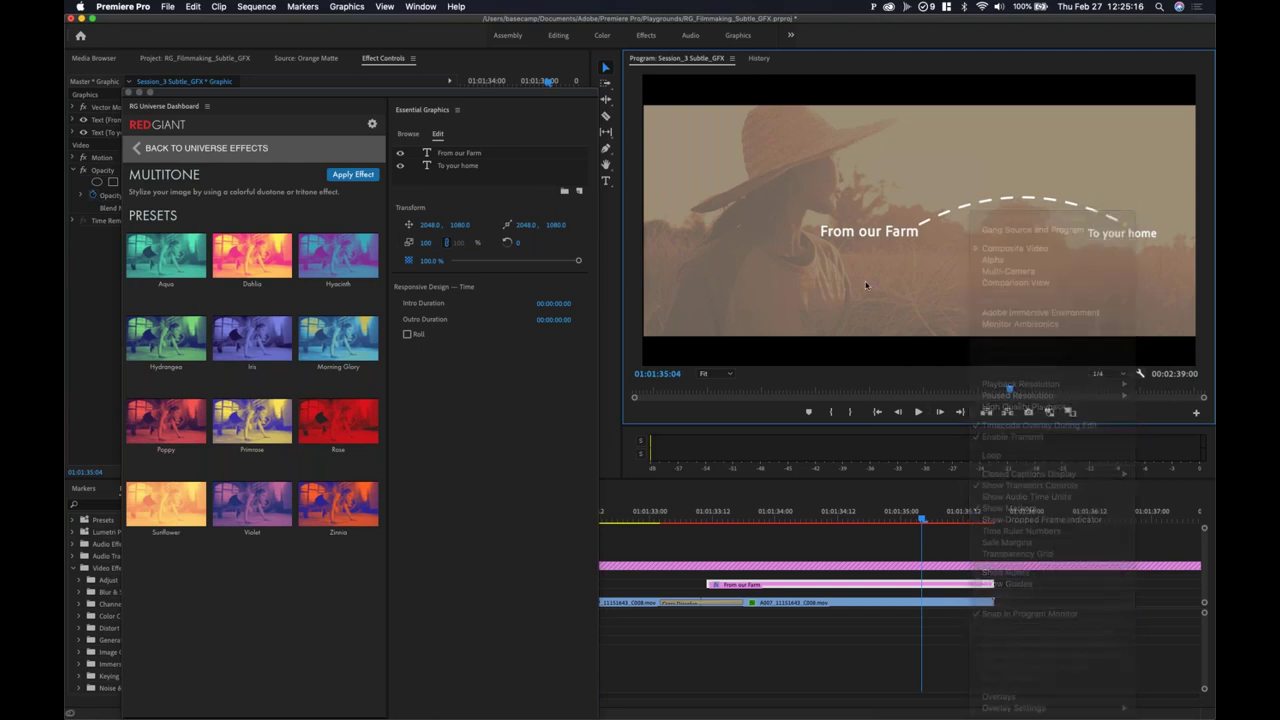
Step: Try enlarging the "To your home" title to a scale of about 48 and undo the latest transform changes
left_click(1151, 237)
left_click_drag(1055, 255, 1114, 236)
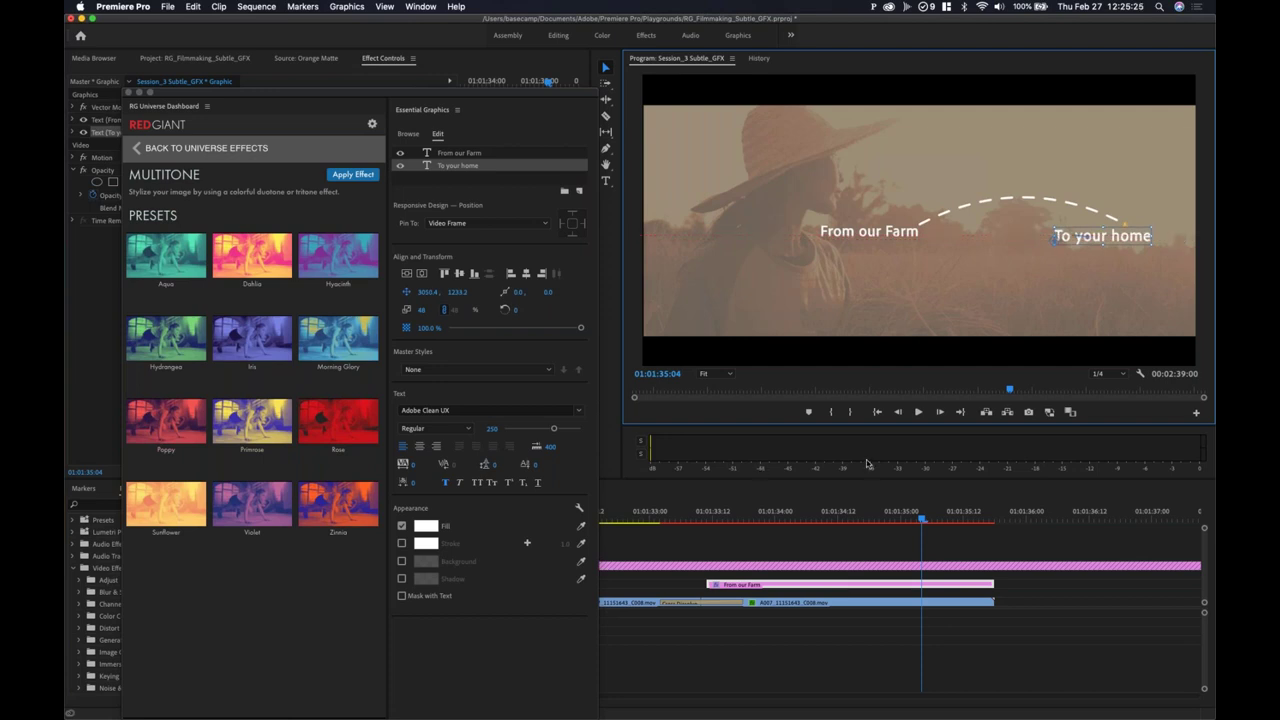
key("super+z")
key("super+z")
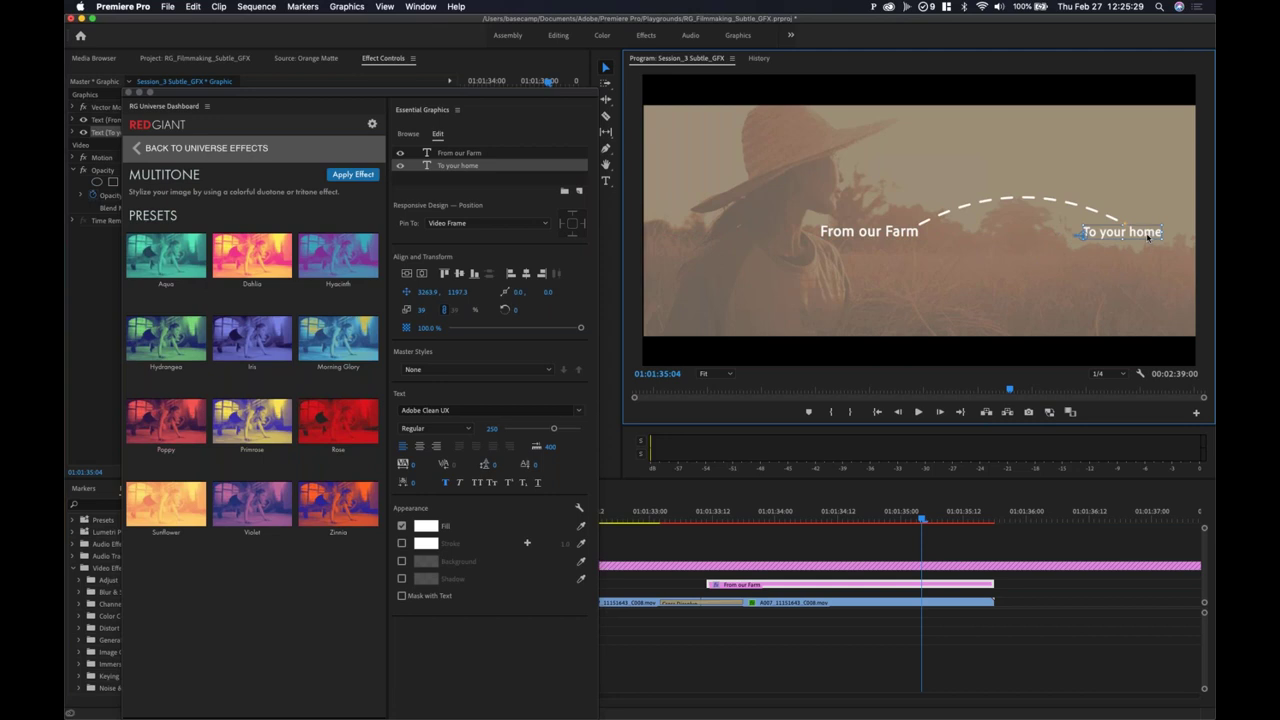
Step: Try moving the "To your home" title to the frame's lower edge and inspect the line's endpoint at 50% zoom at 01:01:35:07
left_click(1133, 193)
left_click_drag(1131, 233, 1120, 356)
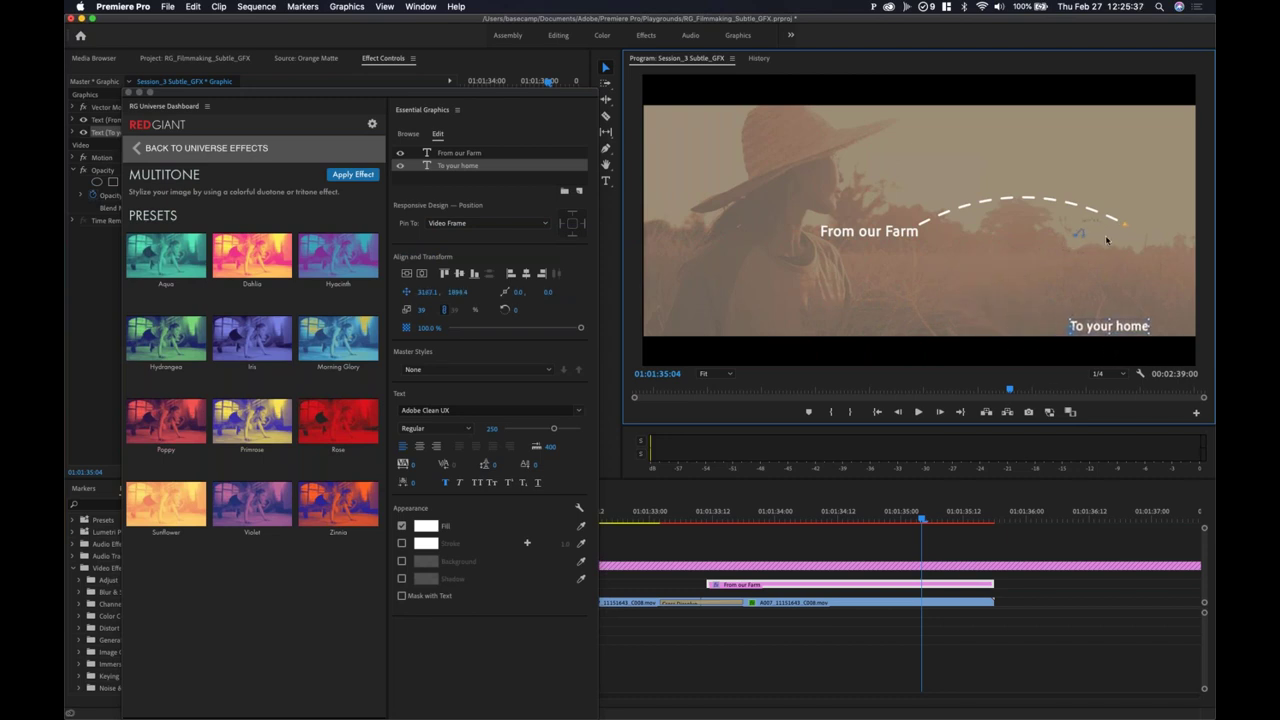
key("Right")
key("Right")
key("Right")
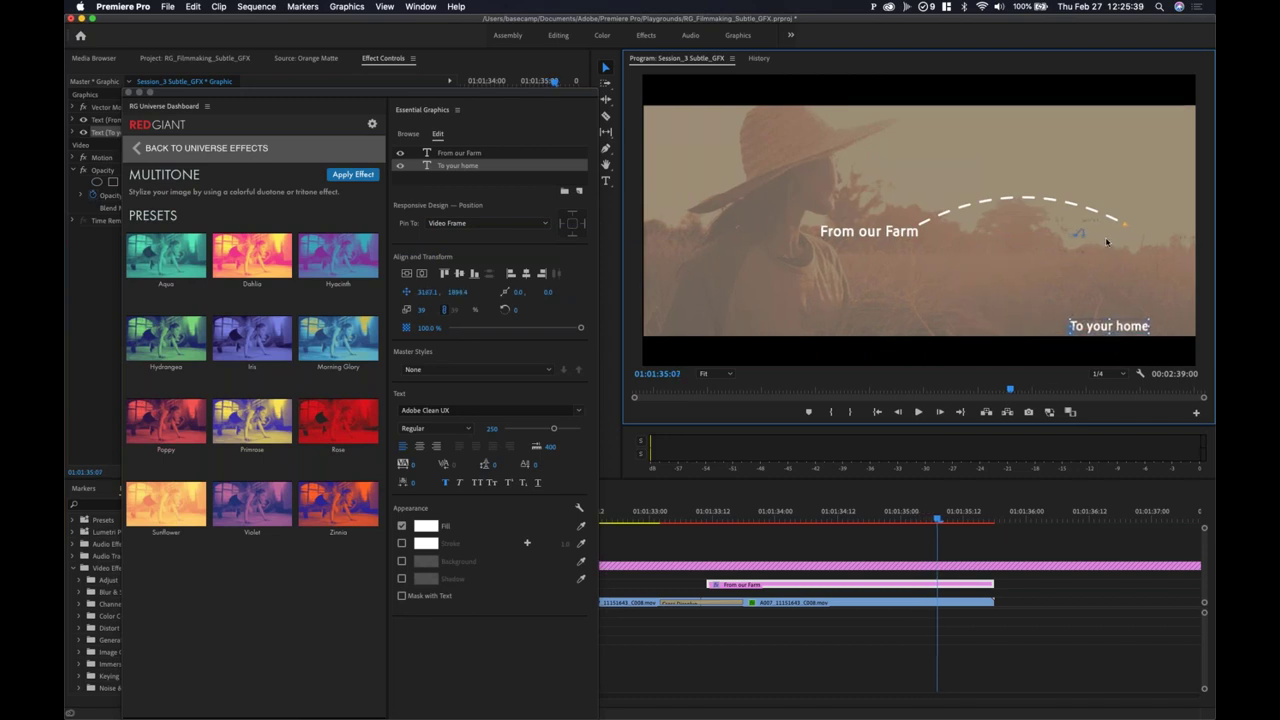
key("=")
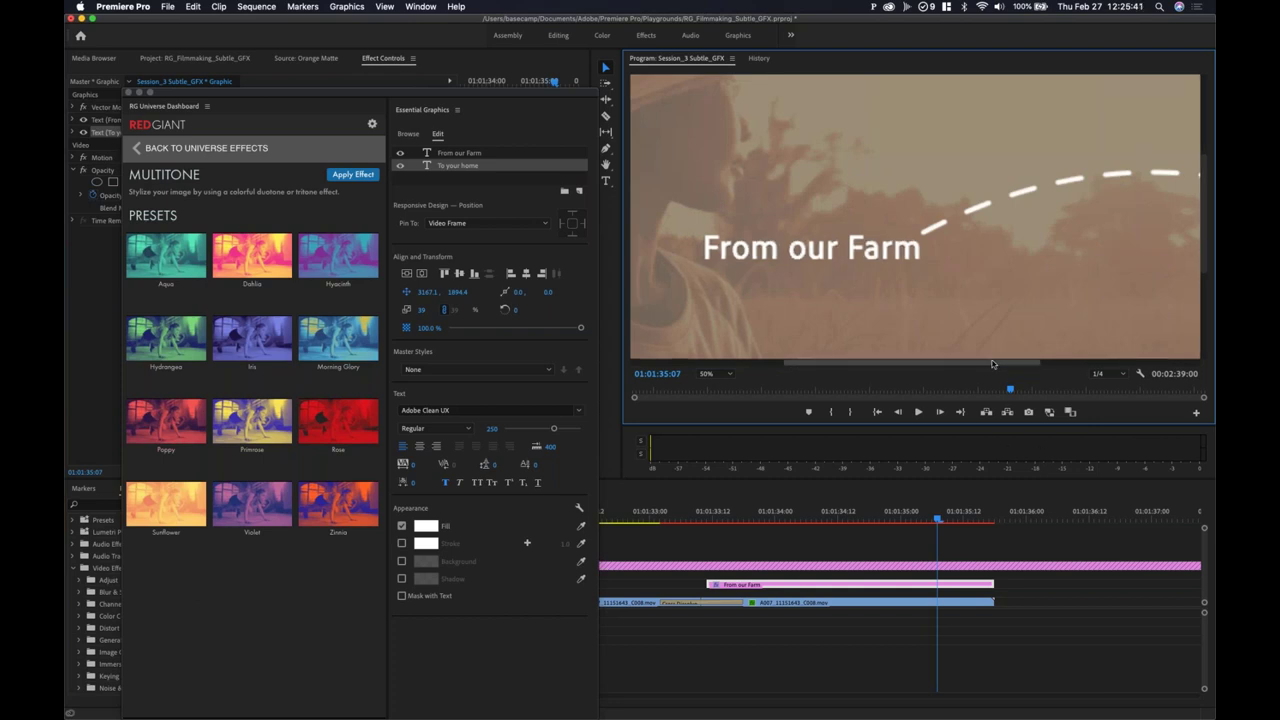
scroll(1010, 300, "right", 5)
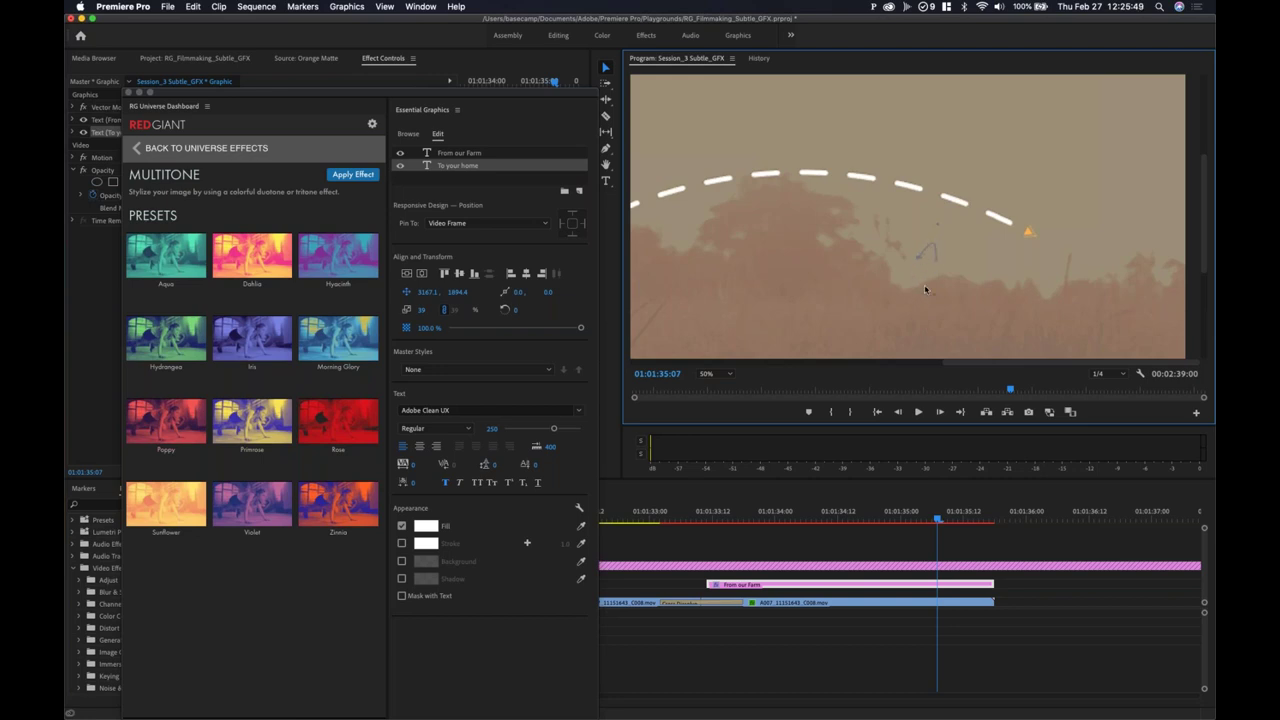
key("backslash")
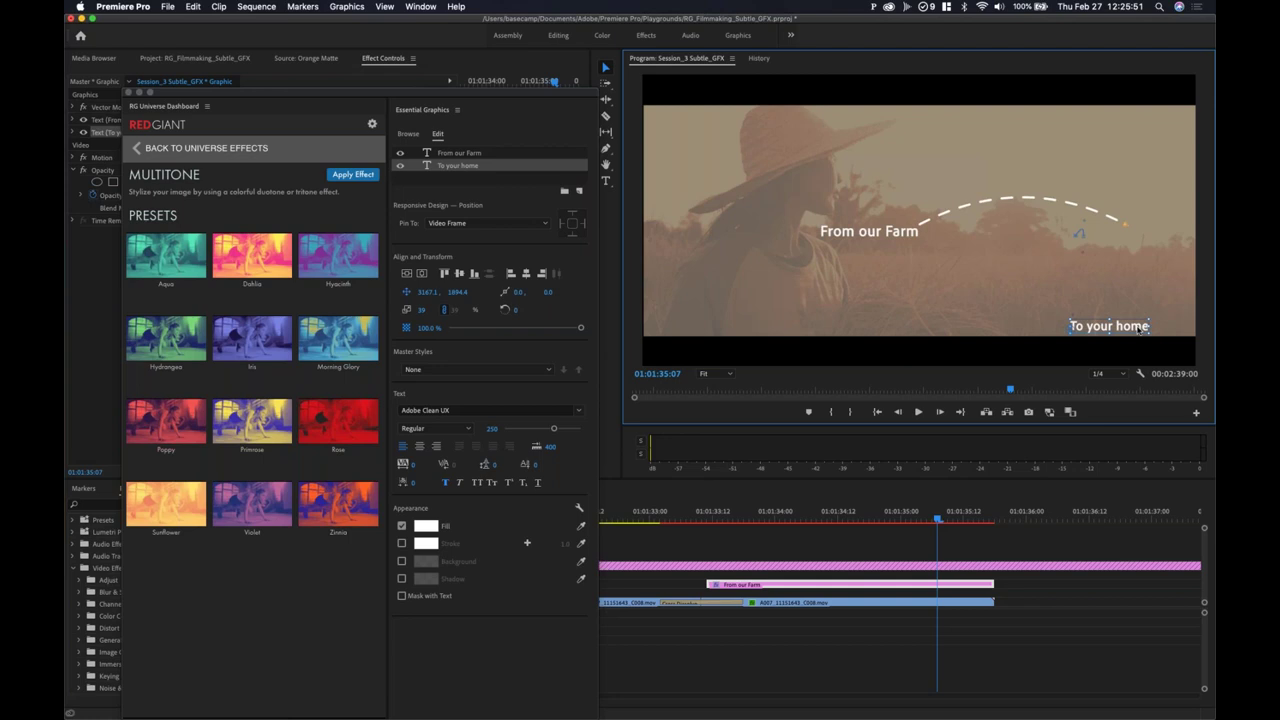
Step: Undo the position and scale changes made to the "To your home" title
key("super+z")
key("super+z")
key("super+z")
key("super+z")
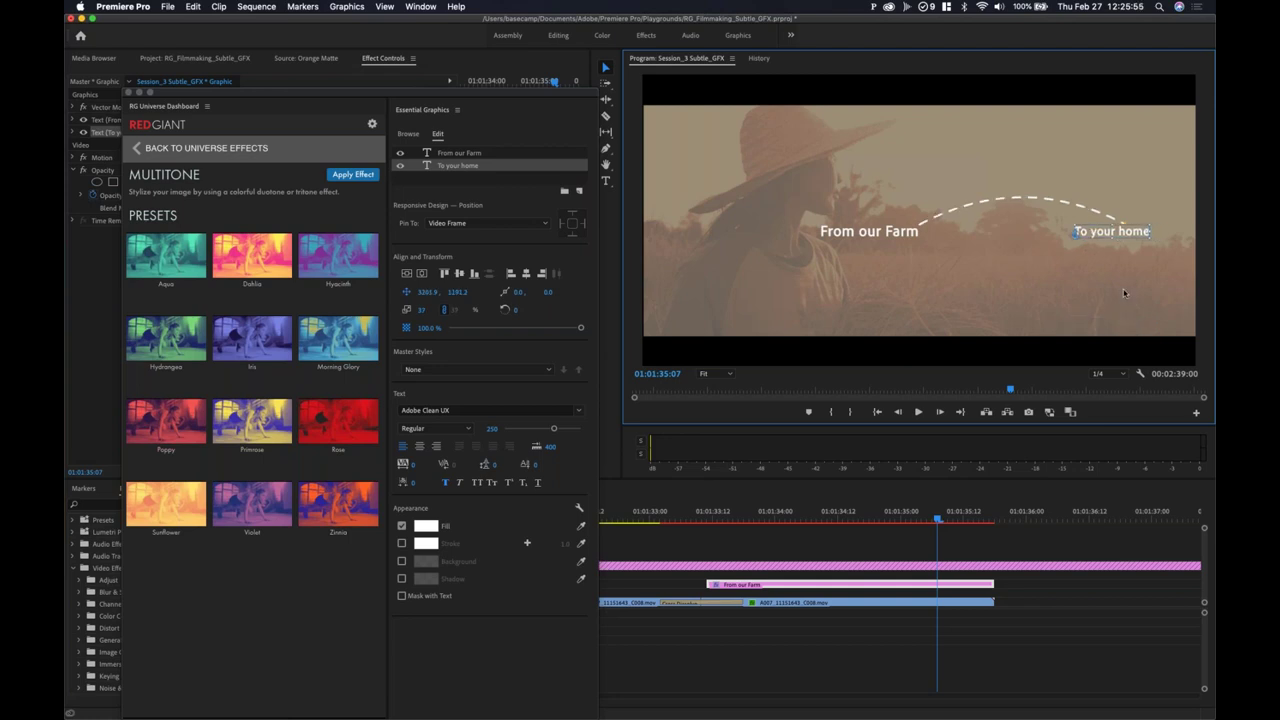
Step: Nudge the "From our Farm" title up to about 1317.3, 1194.3 using the snapping guides and preview it at 01:01:33:17
left_click(843, 234)
mouse_move(872, 233)
left_mouse_down()
mouse_move(858, 231)
mouse_move(838, 290)
mouse_move(815, 180)
mouse_move(831, 156)
mouse_move(868, 183)
mouse_move(860, 234)
mouse_move(871, 219)
mouse_move(874, 231)
left_mouse_up()
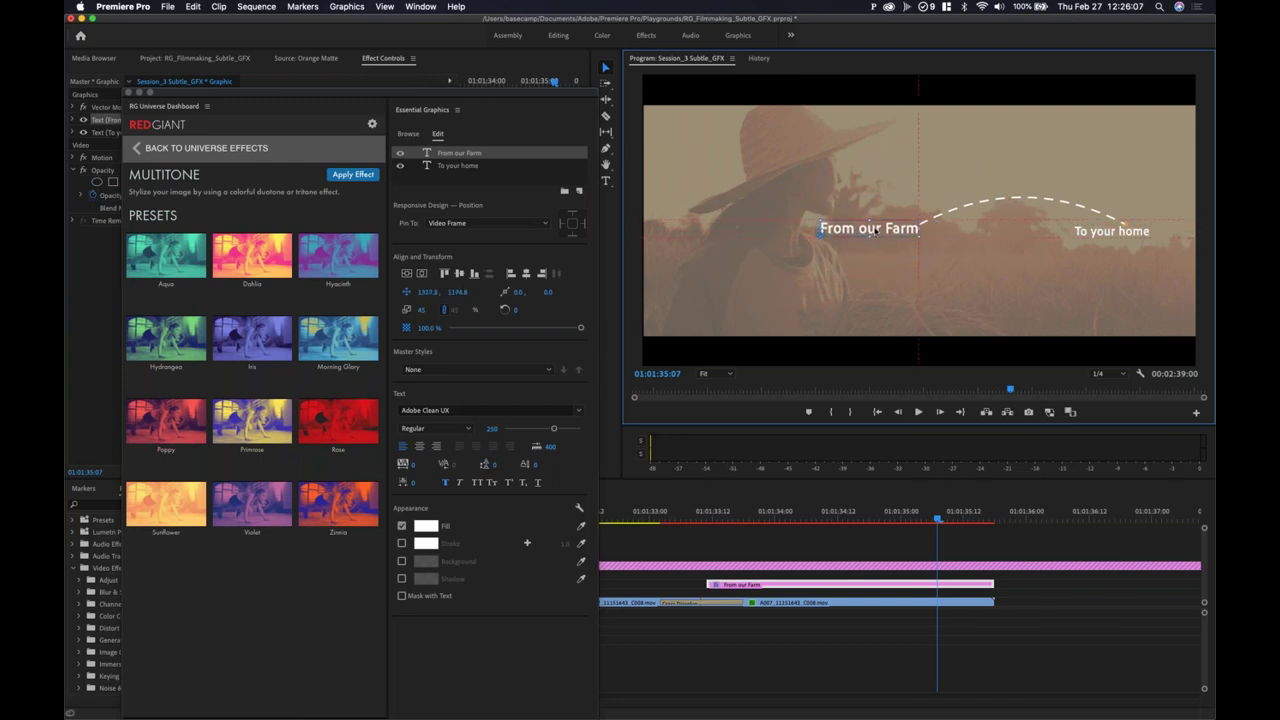
left_click_drag(896, 512, 738, 512)
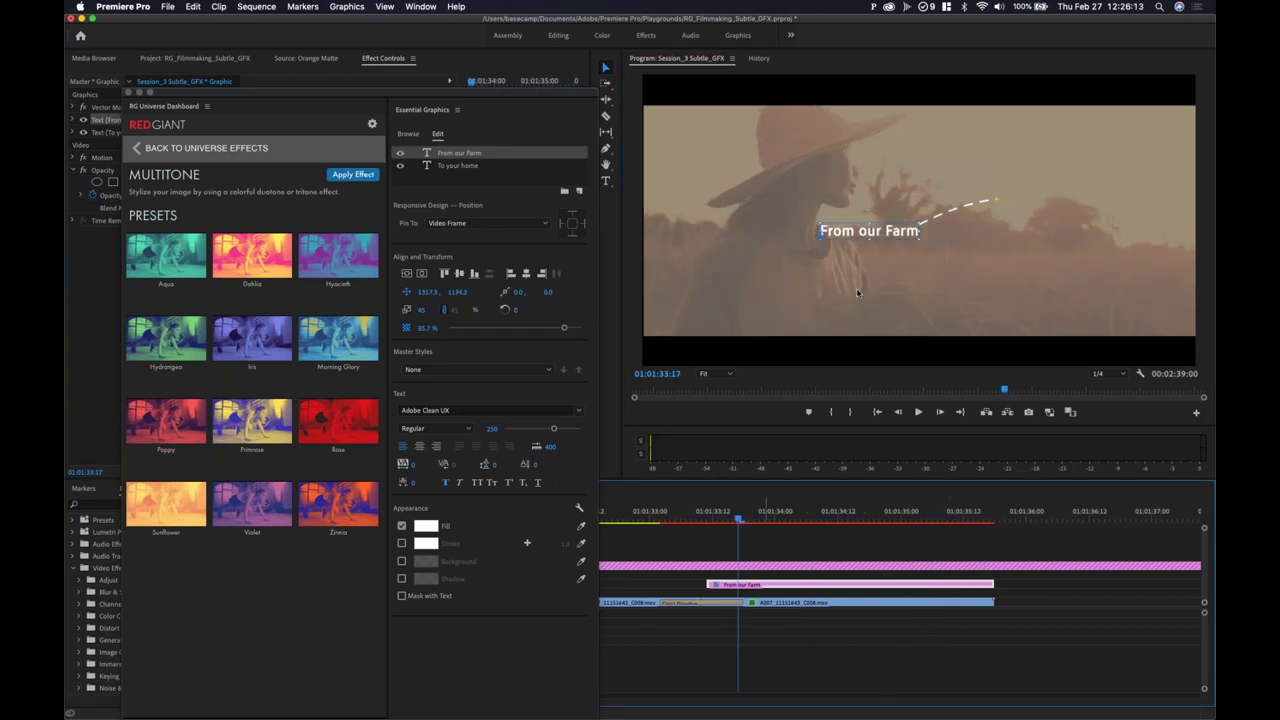
Step: Lower the "From our Farm" title to 1317.3, 1197.3 and check its alignment with "To your home" at 01:01:34:23
left_click(477, 166)
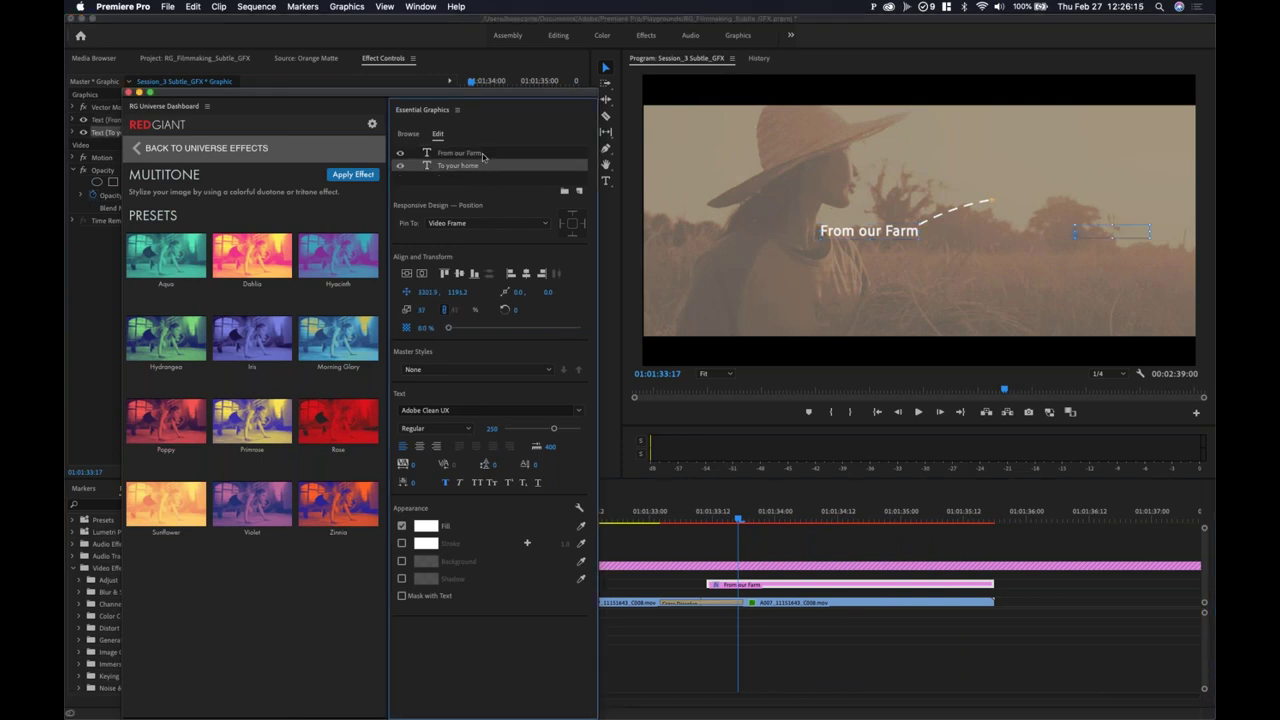
left_click(482, 155)
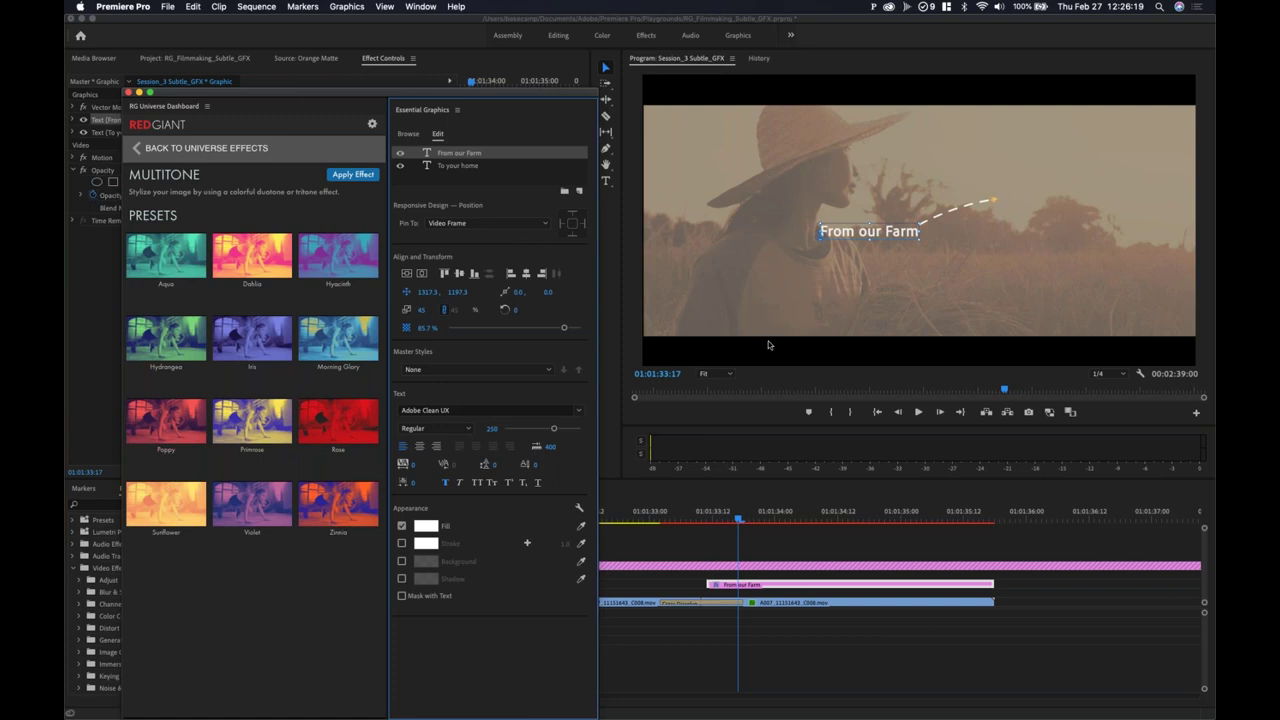
left_click_drag(762, 520, 898, 516)
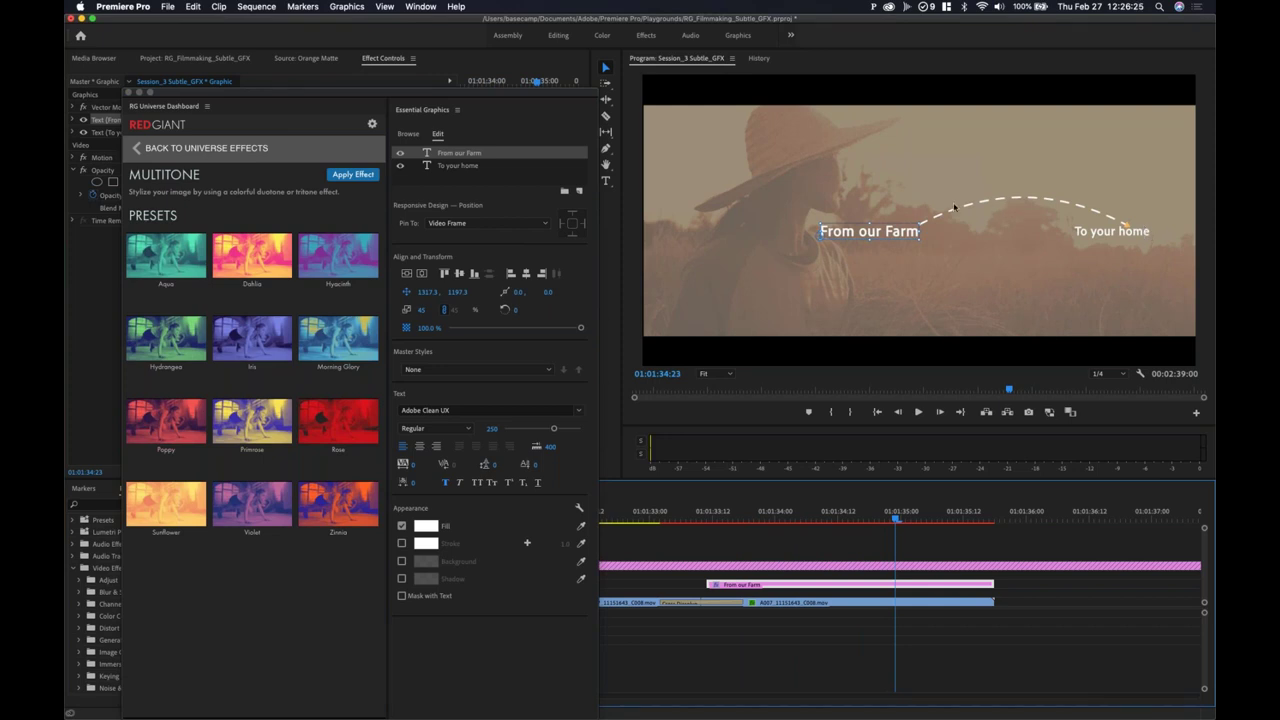
left_click(828, 528)
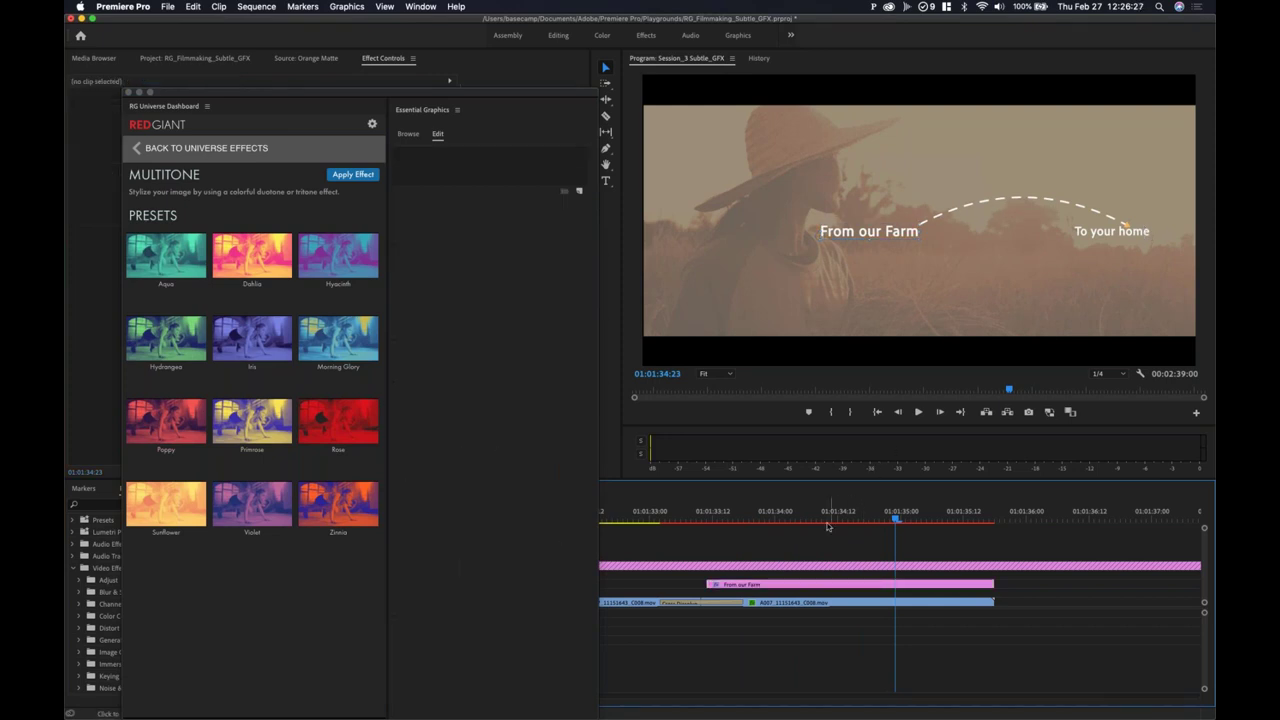
Step: Review the dashed line's animation between the two titles from about 01:01:34:08 to 01:01:35:08
left_click_drag(740, 518, 828, 522)
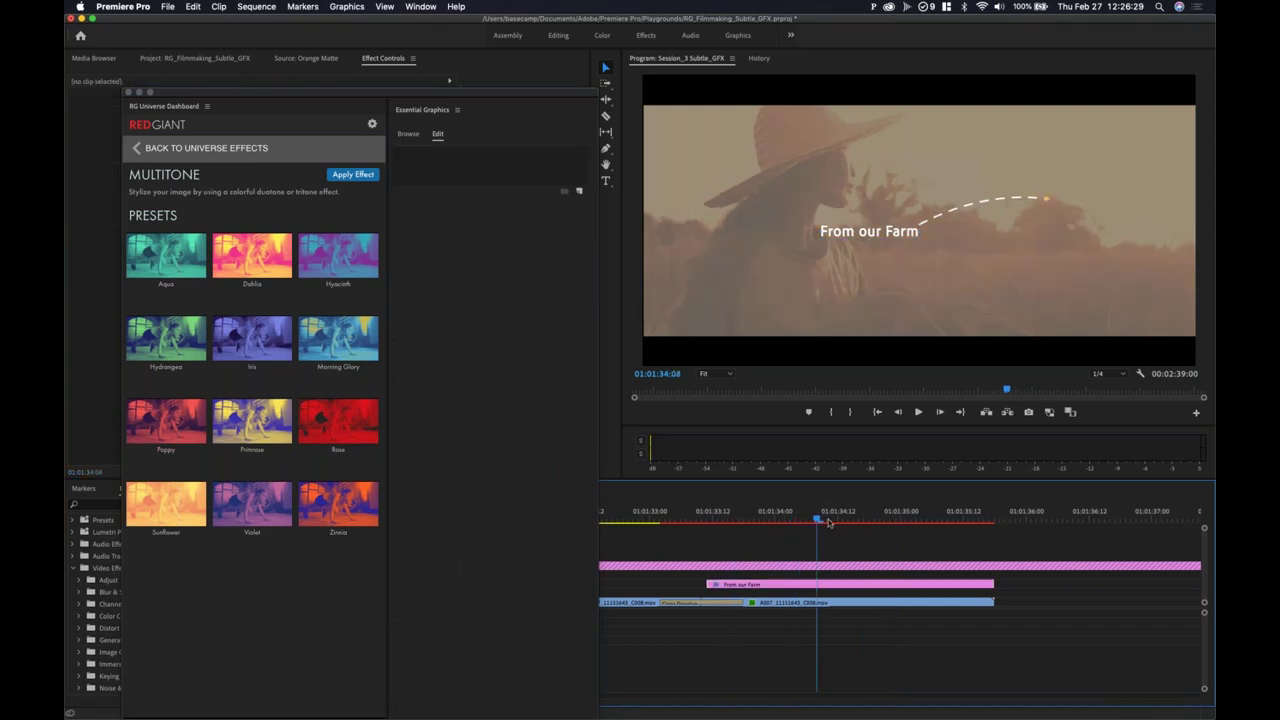
left_click(942, 518)
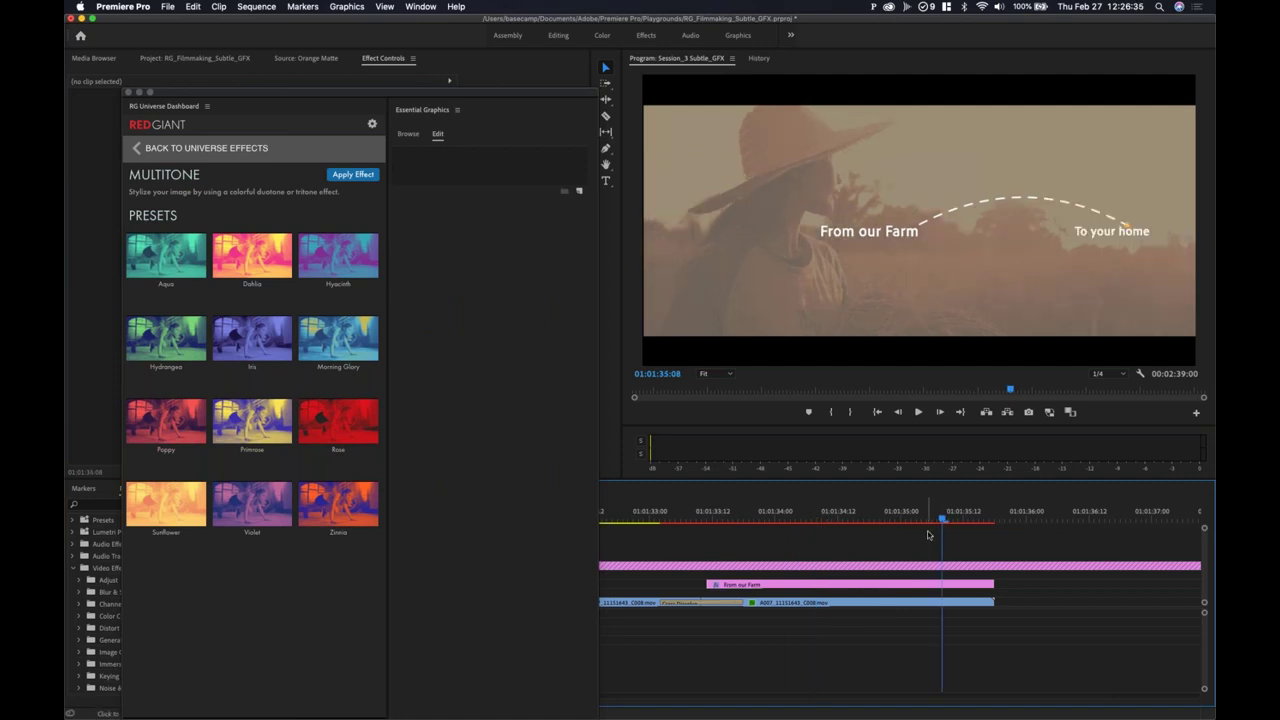
left_click_drag(942, 518, 813, 540)
key("space")
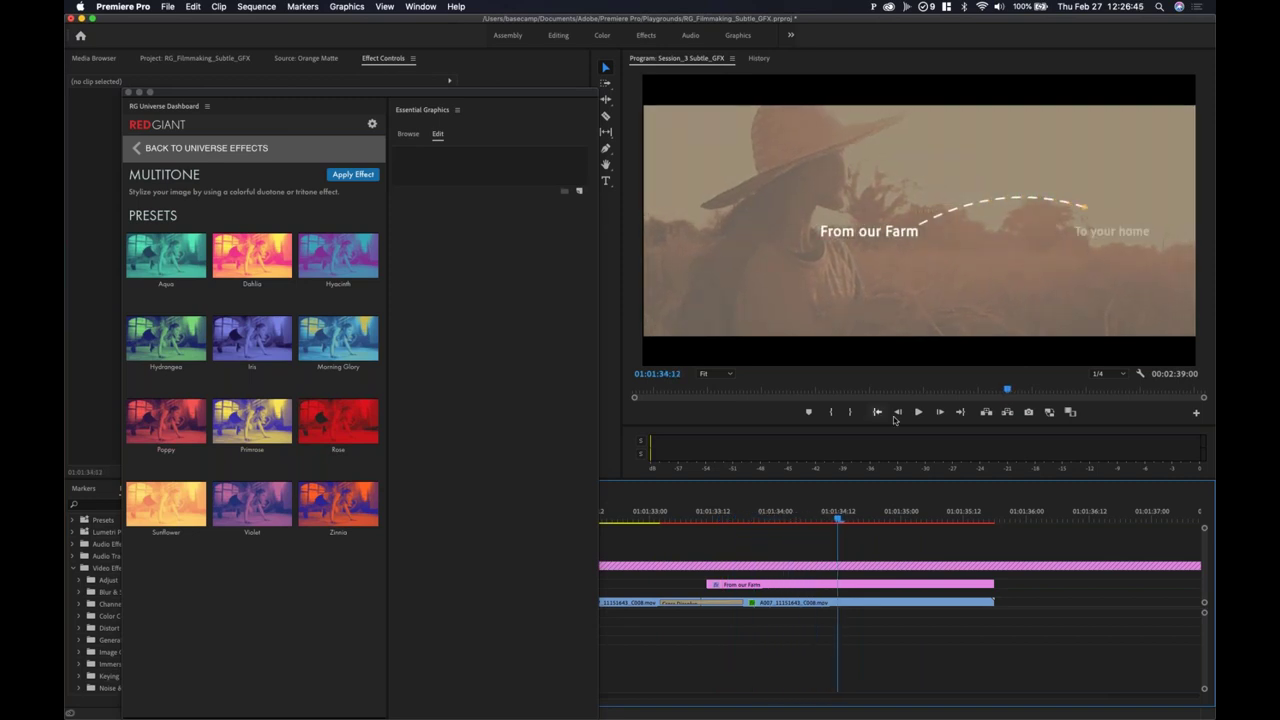
left_click_drag(839, 516, 905, 517)
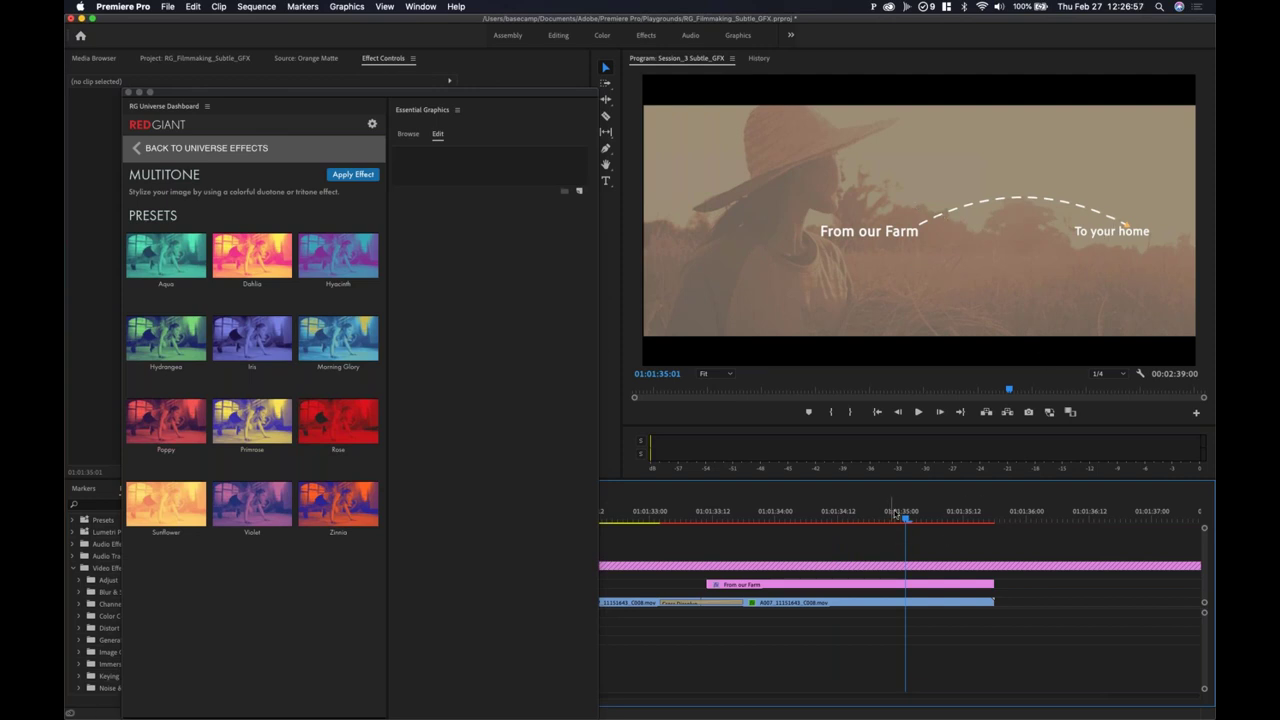
Step: Preview the "Preserve Nature" forest section from its start at 01:01:38:09 up to about 01:01:40:19
key("minus")
key("minus")
key("minus")
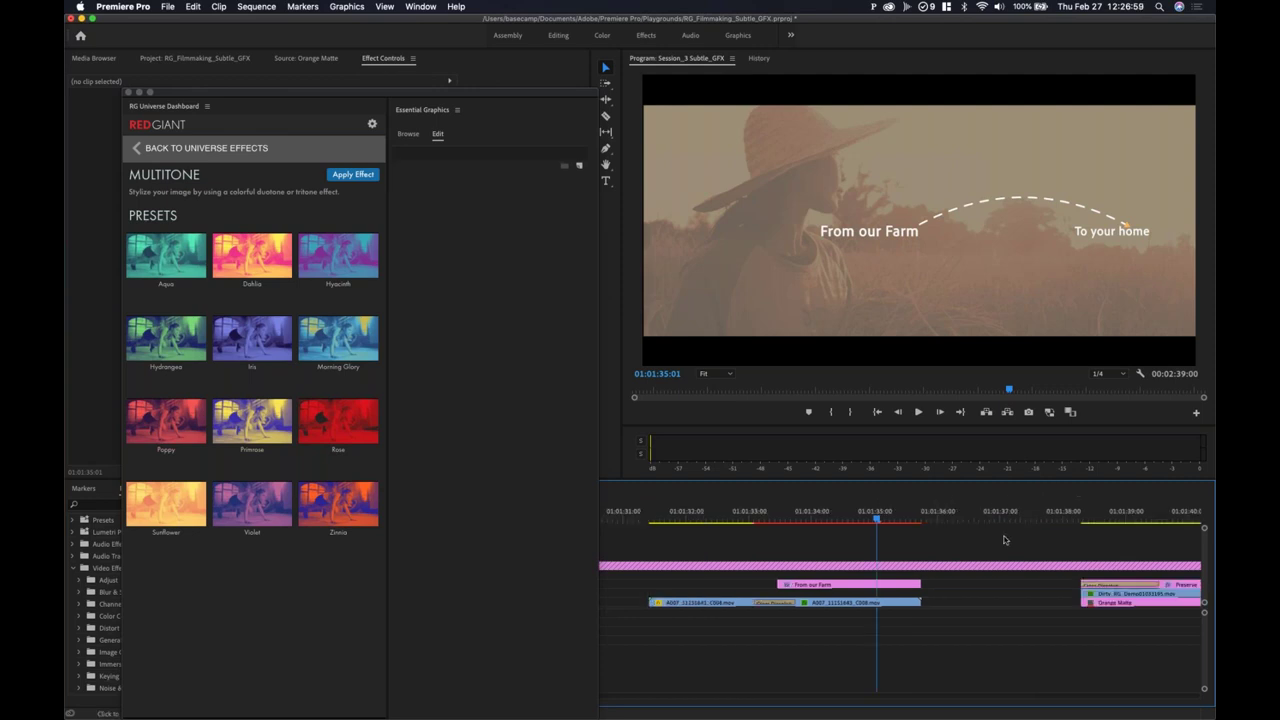
left_click(968, 519)
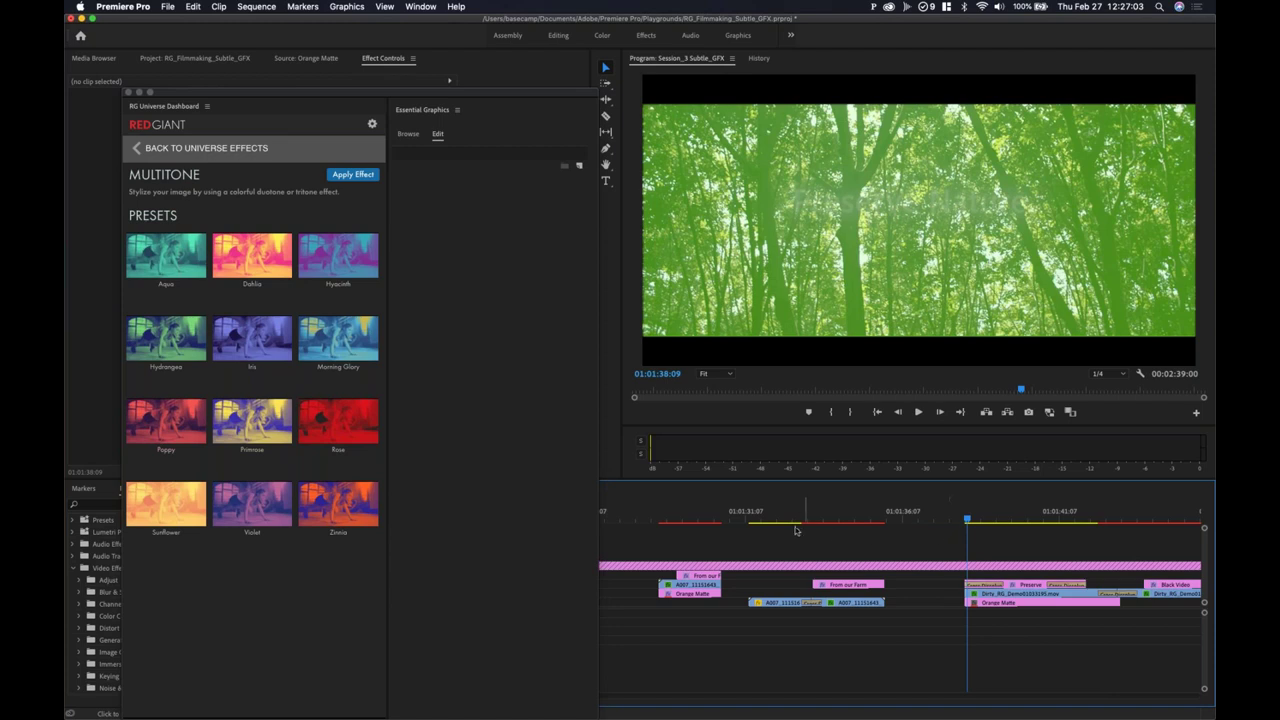
key("minus")
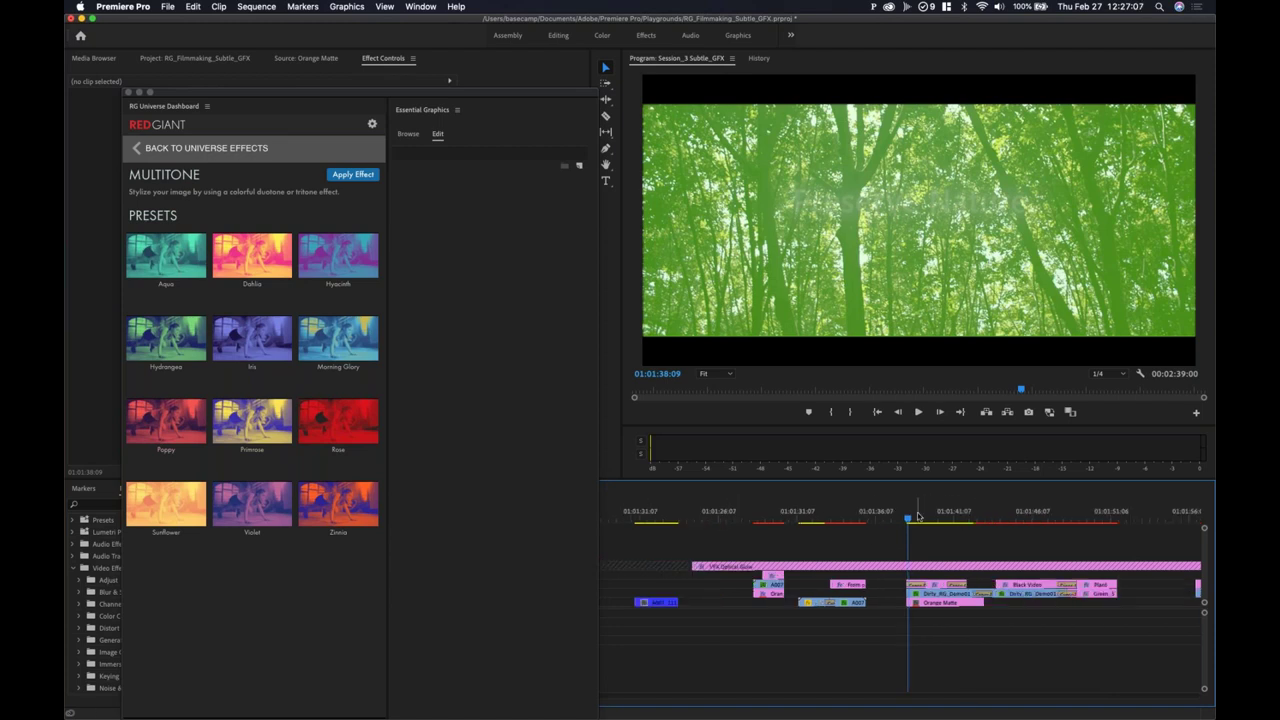
key("space")
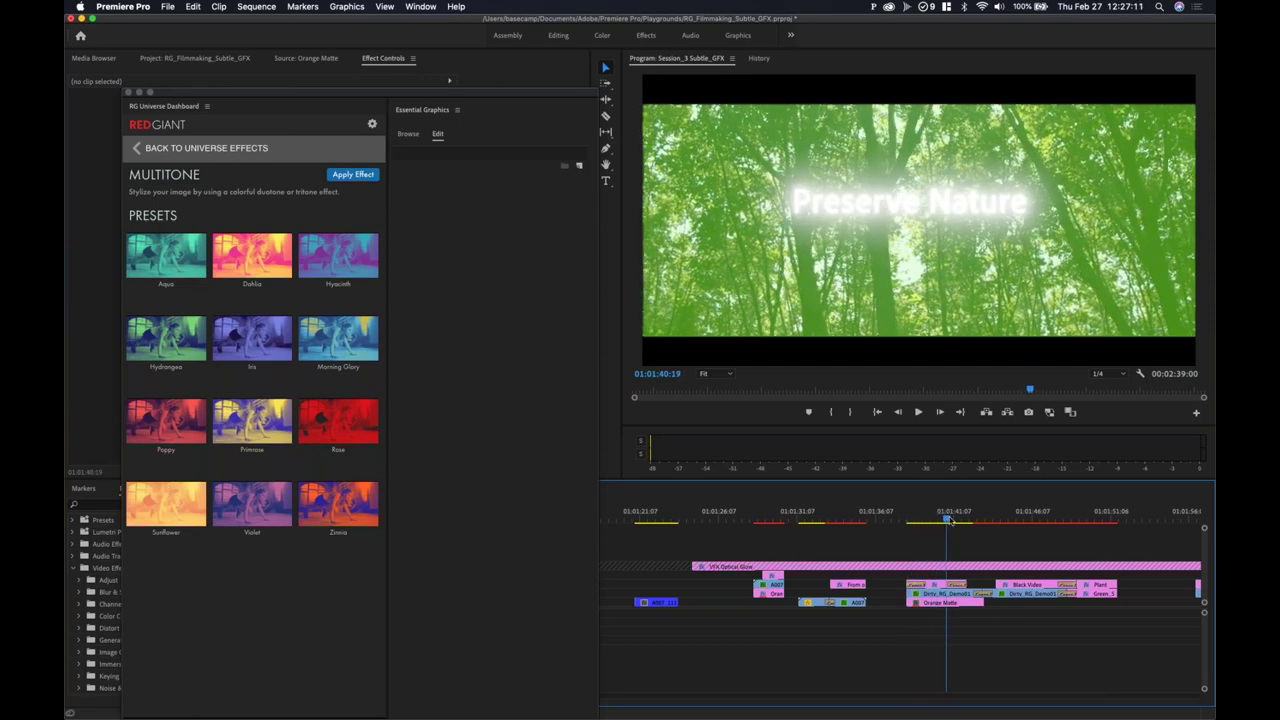
left_click_drag(950, 518, 935, 541)
Step: Move the floating Universe and Essential Graphics window out of the workspace and view the Orange Matte clip's source
left_click(940, 602)
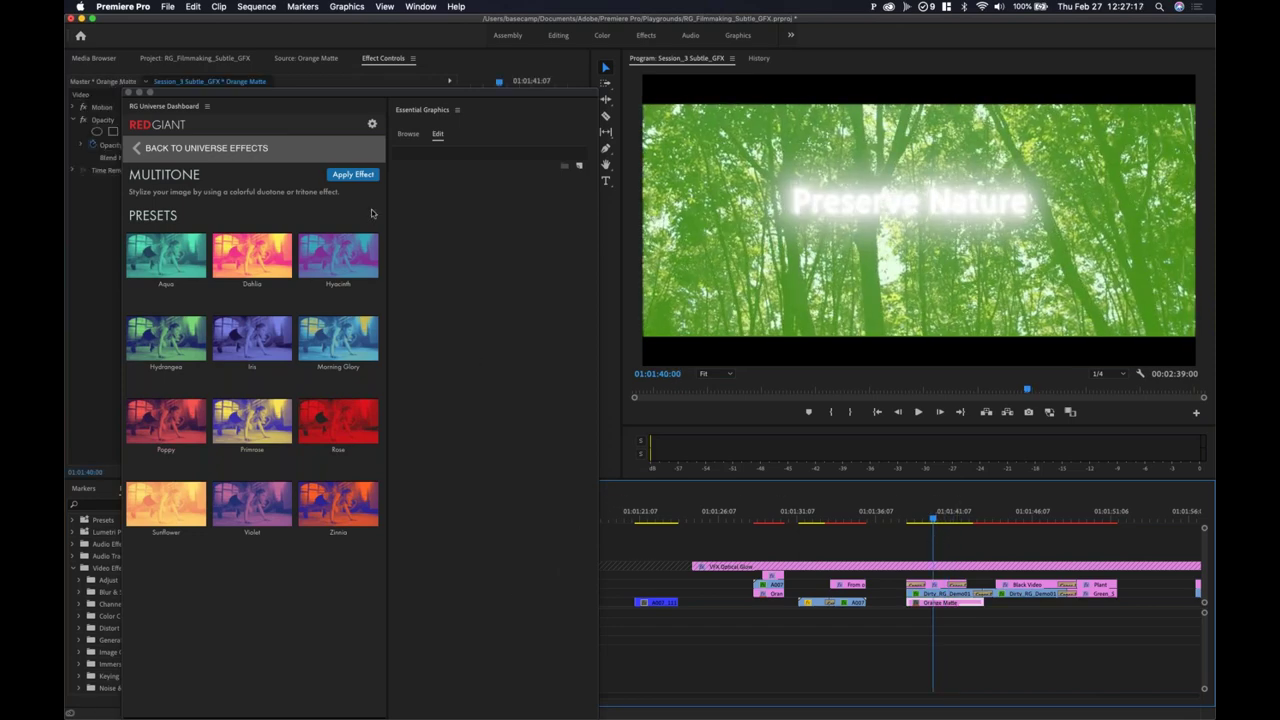
left_click_drag(348, 101, 880, 162)
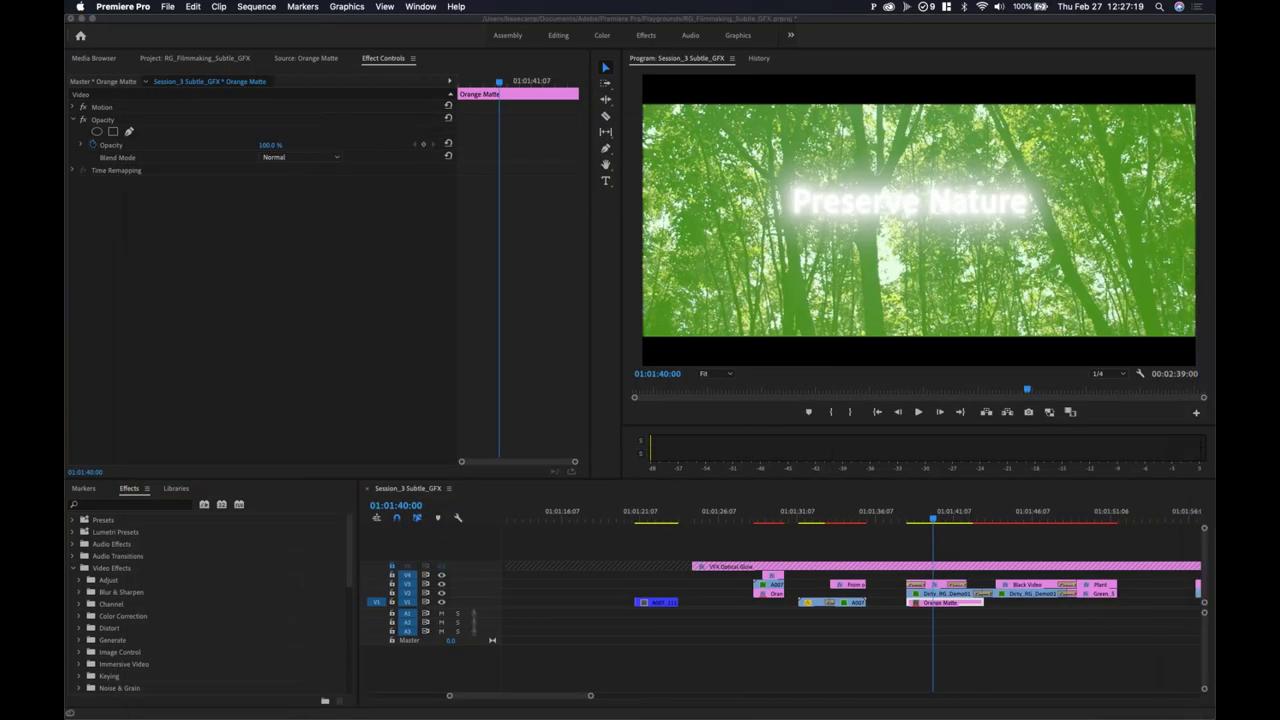
left_click(909, 668)
left_click(943, 602)
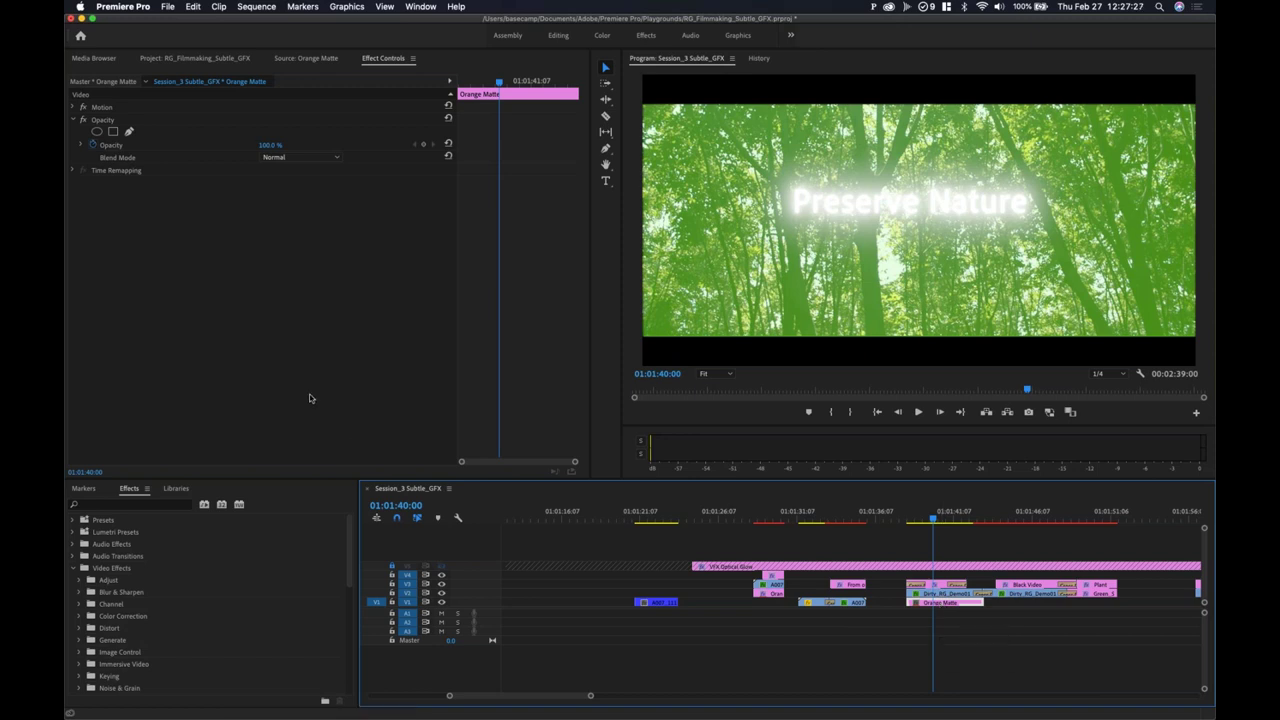
left_click(280, 58)
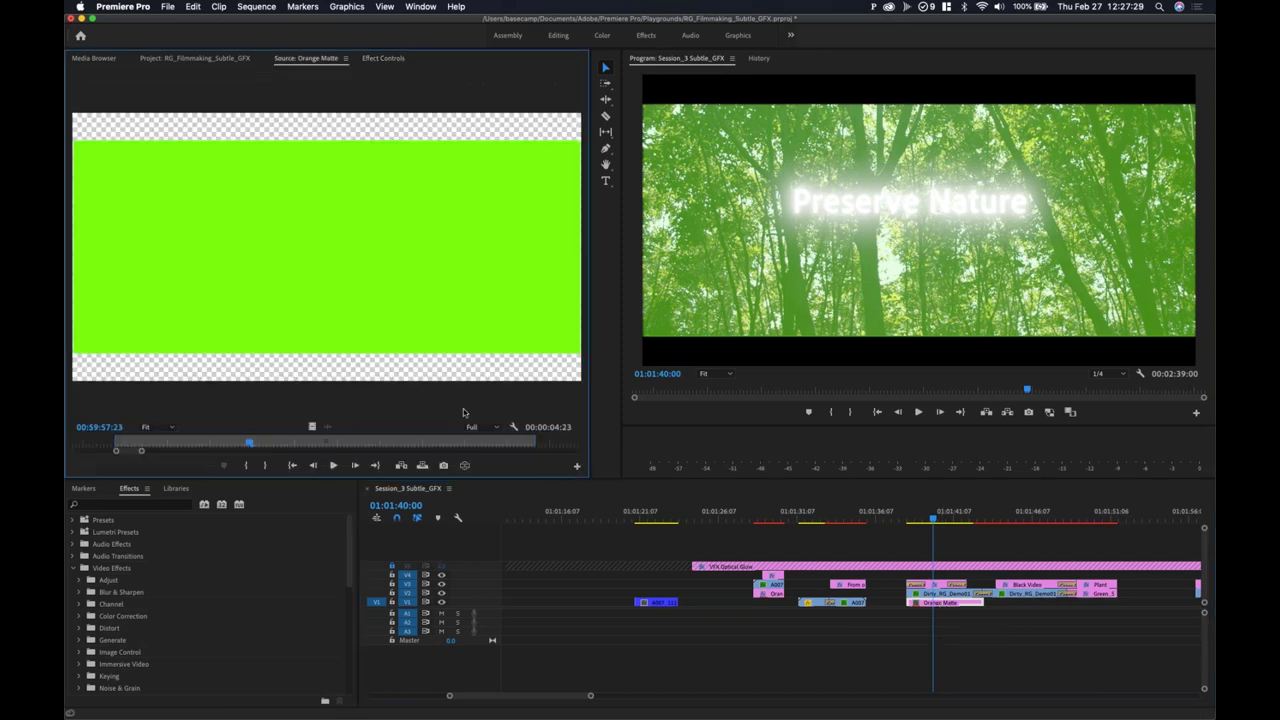
Step: Create a new color matte in the project at 4096 × 2160, 23.976 fps, with square pixels
left_click(204, 59)
left_click(396, 409)
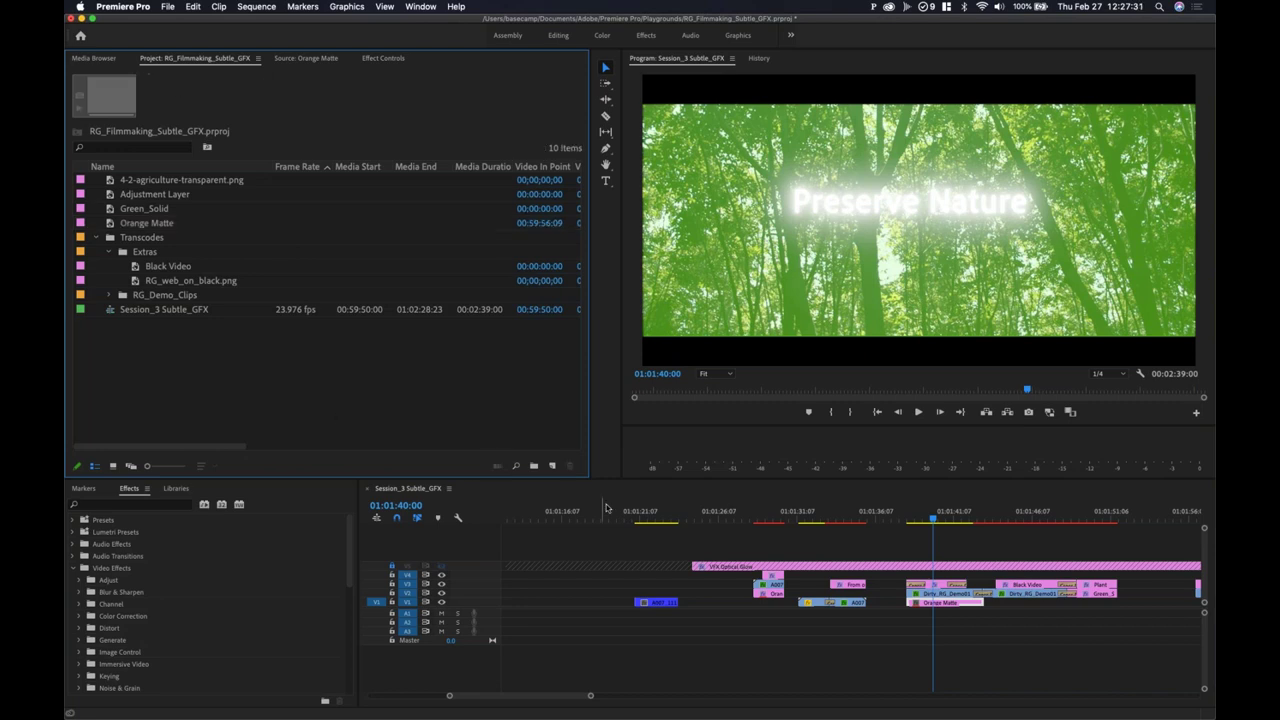
left_click(553, 467)
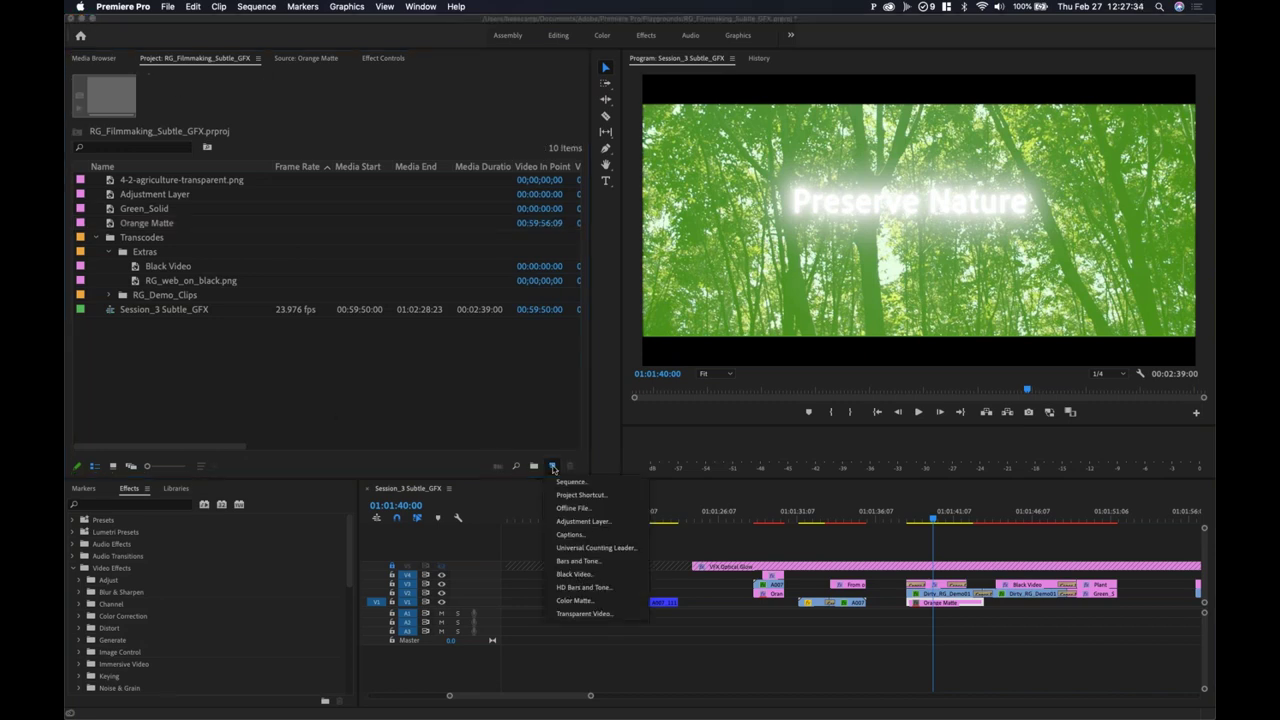
left_click(574, 601)
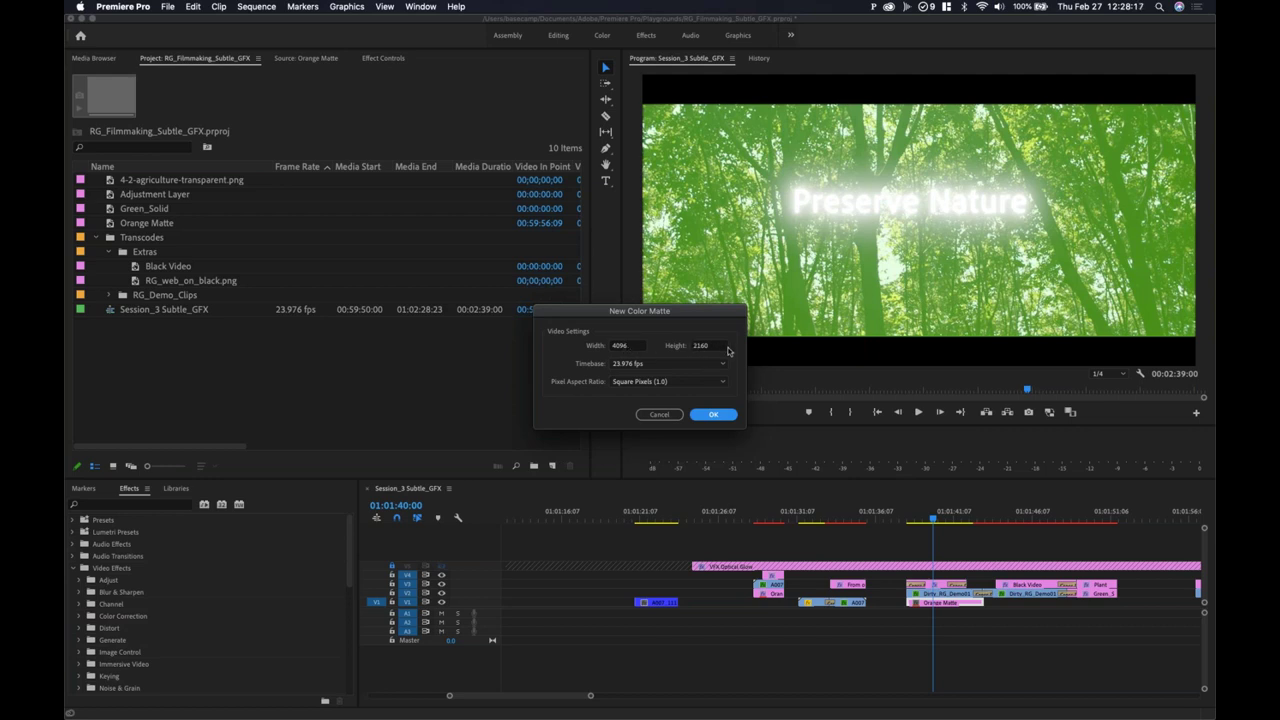
left_click(713, 415)
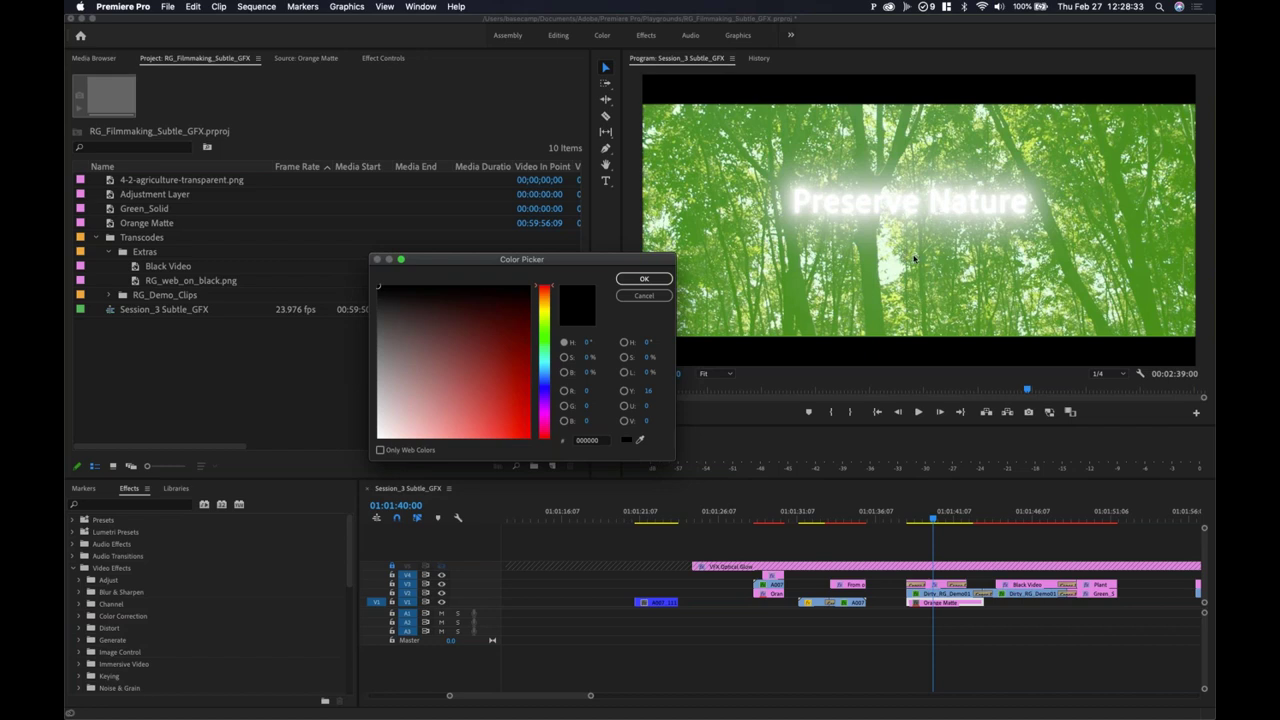
Step: Set the new matte's color to white (FFFFFF) and accept the name Color Matte
left_click_drag(653, 260, 582, 262)
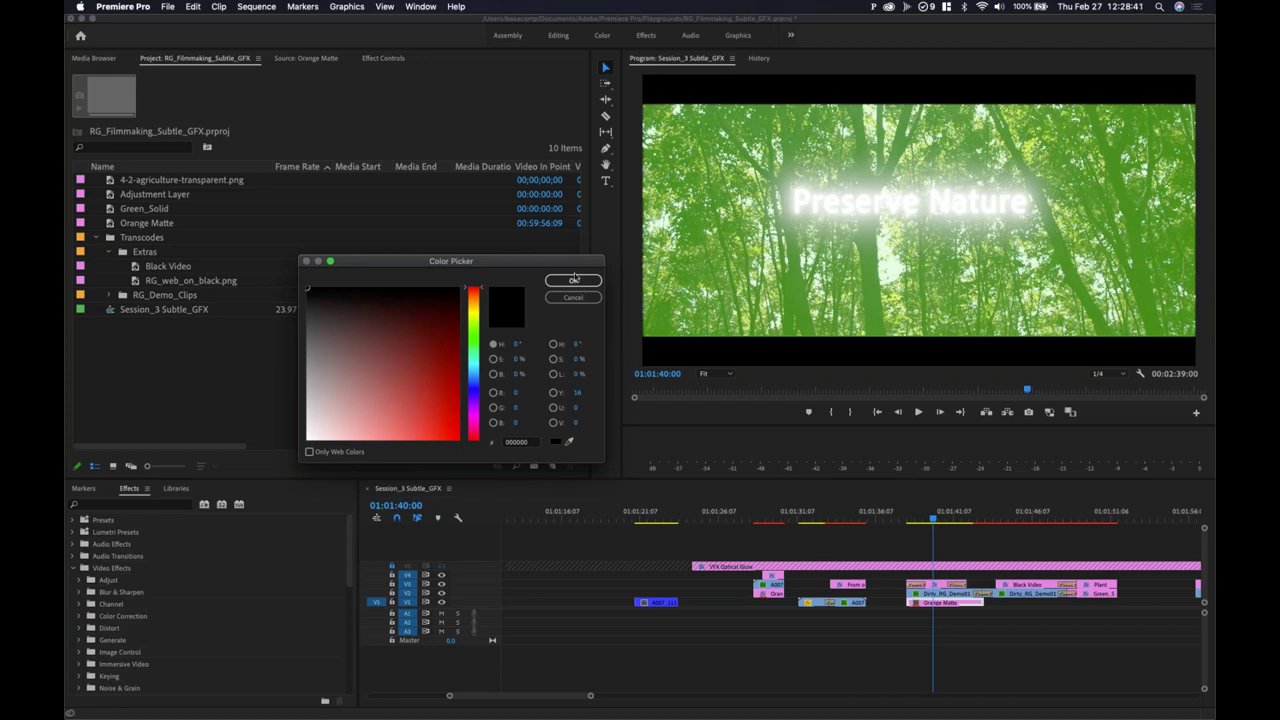
left_click(406, 367)
mouse_move(394, 374)
left_mouse_down()
mouse_move(316, 460)
mouse_move(246, 485)
left_mouse_up()
left_click(508, 443)
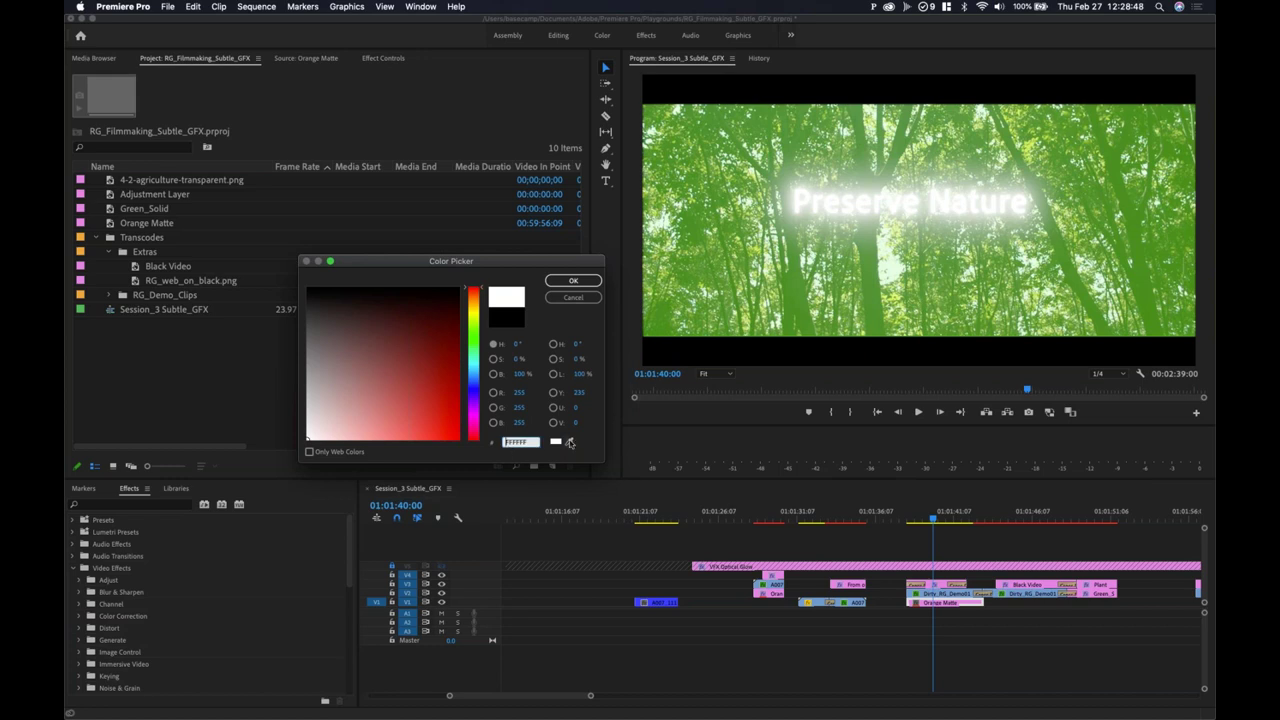
left_click(575, 282)
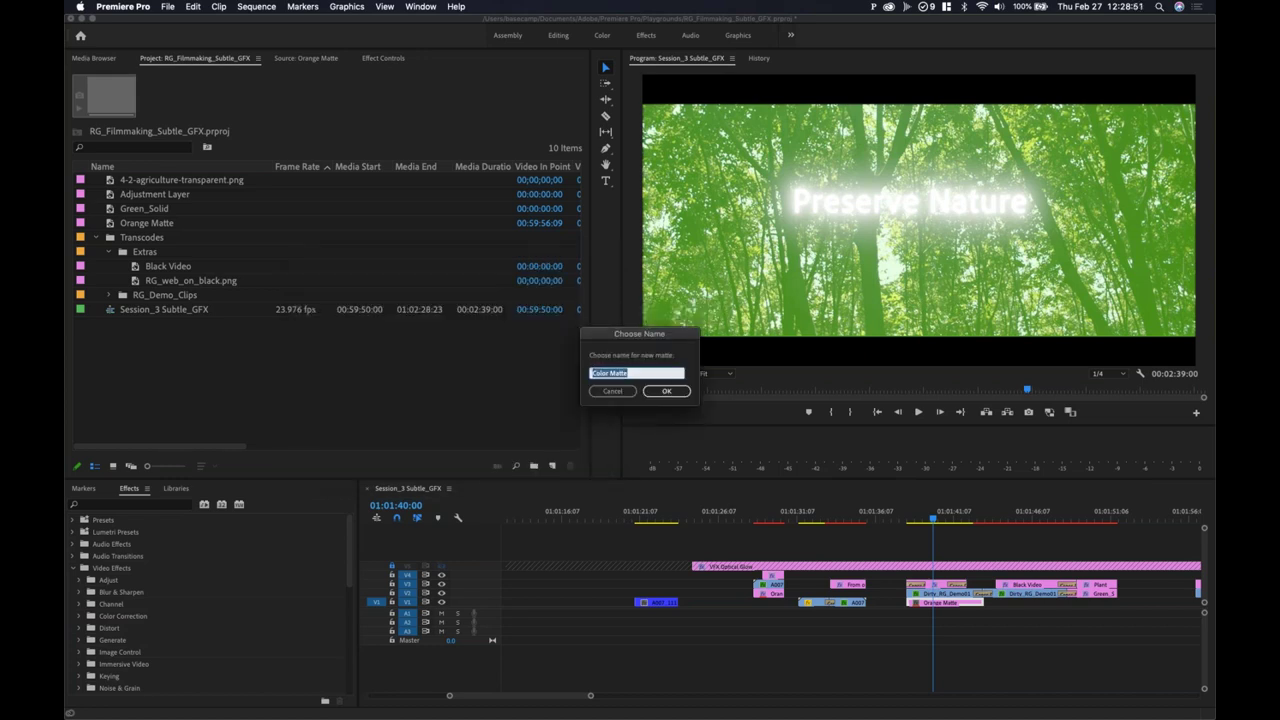
left_click(667, 391)
Step: Rename the Orange Matte project item as Light Green Matte
left_click(158, 226)
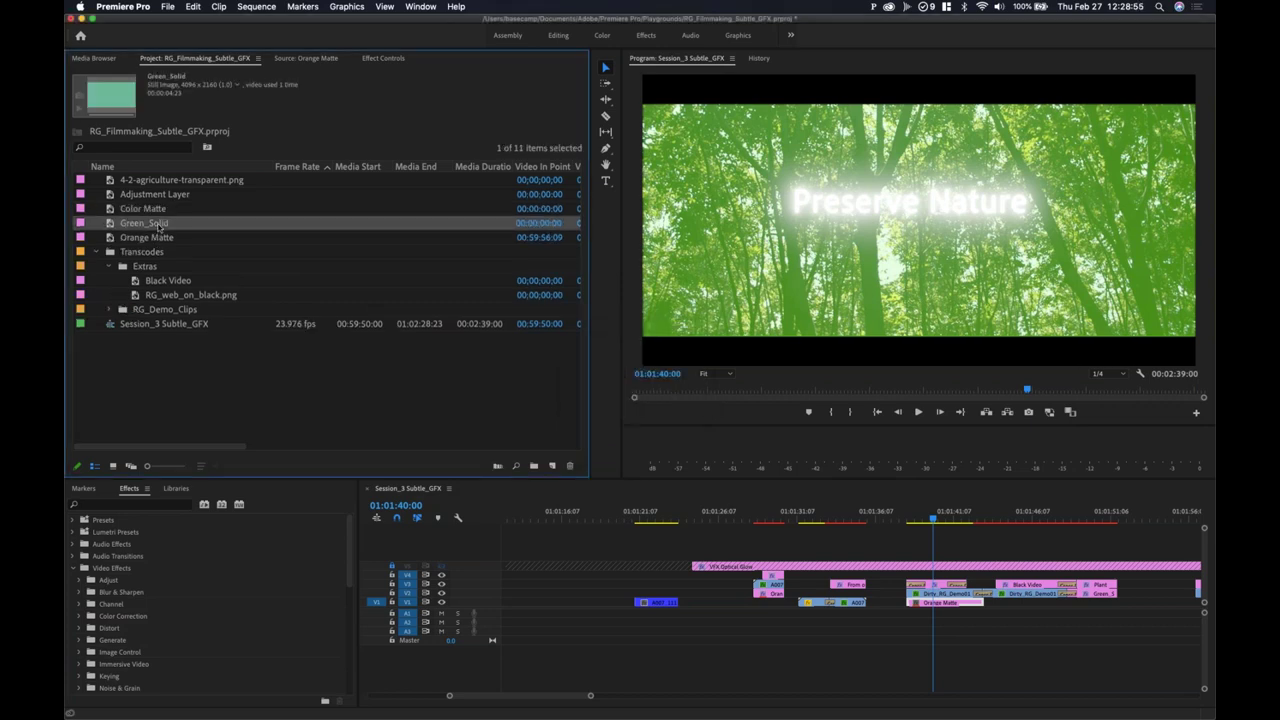
left_click(155, 238)
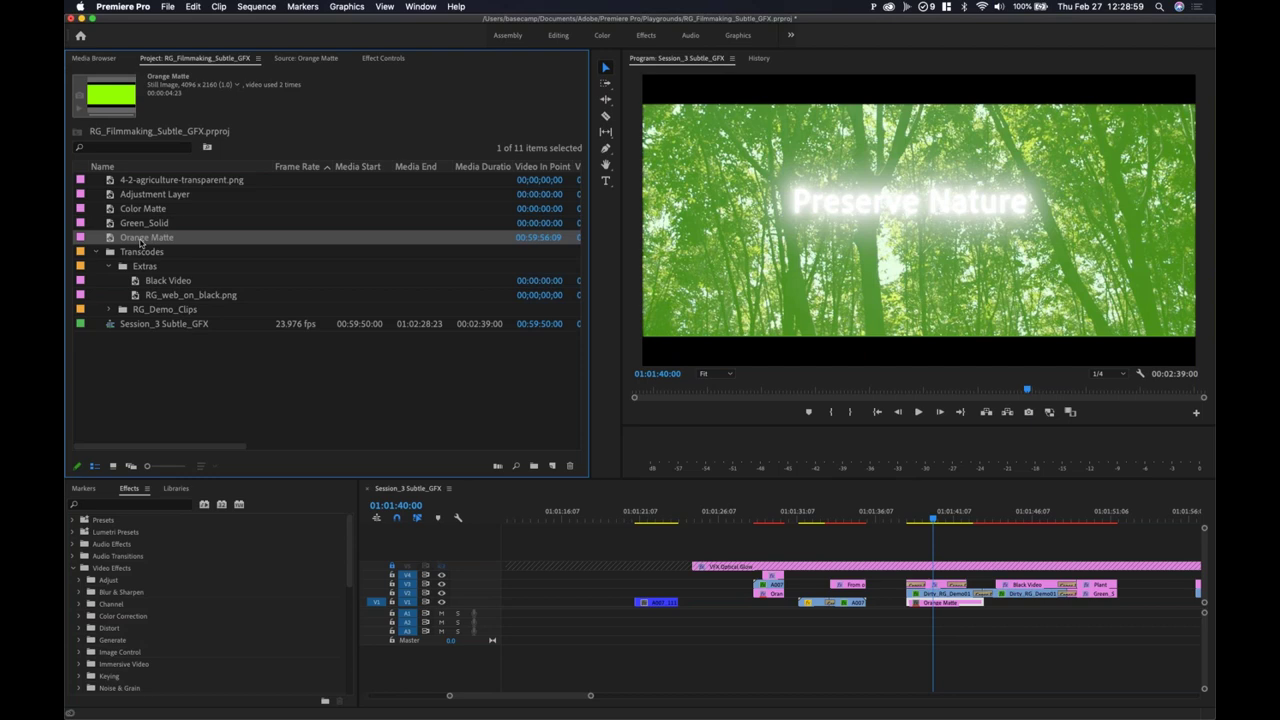
left_click(144, 239)
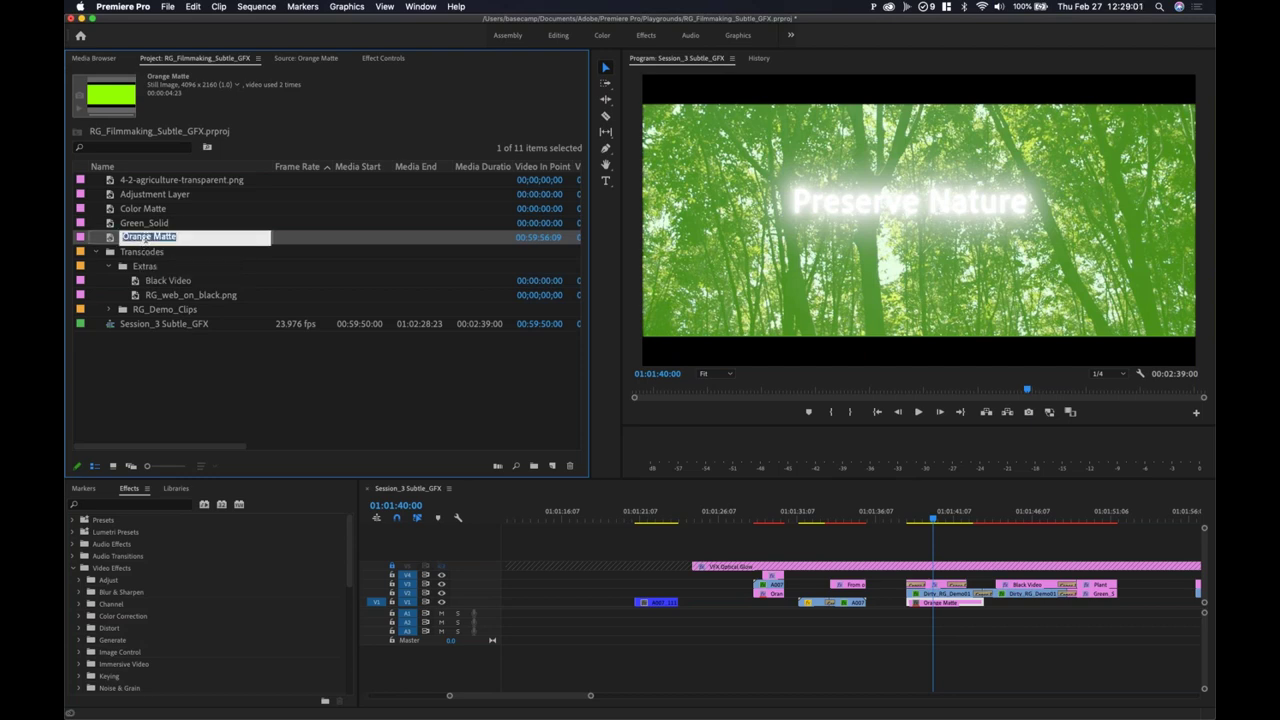
key("BackSpace")
key("BackSpace")
key("BackSpace")
key("BackSpace")
key("BackSpace")
key("BackSpace")
key("BackSpace")
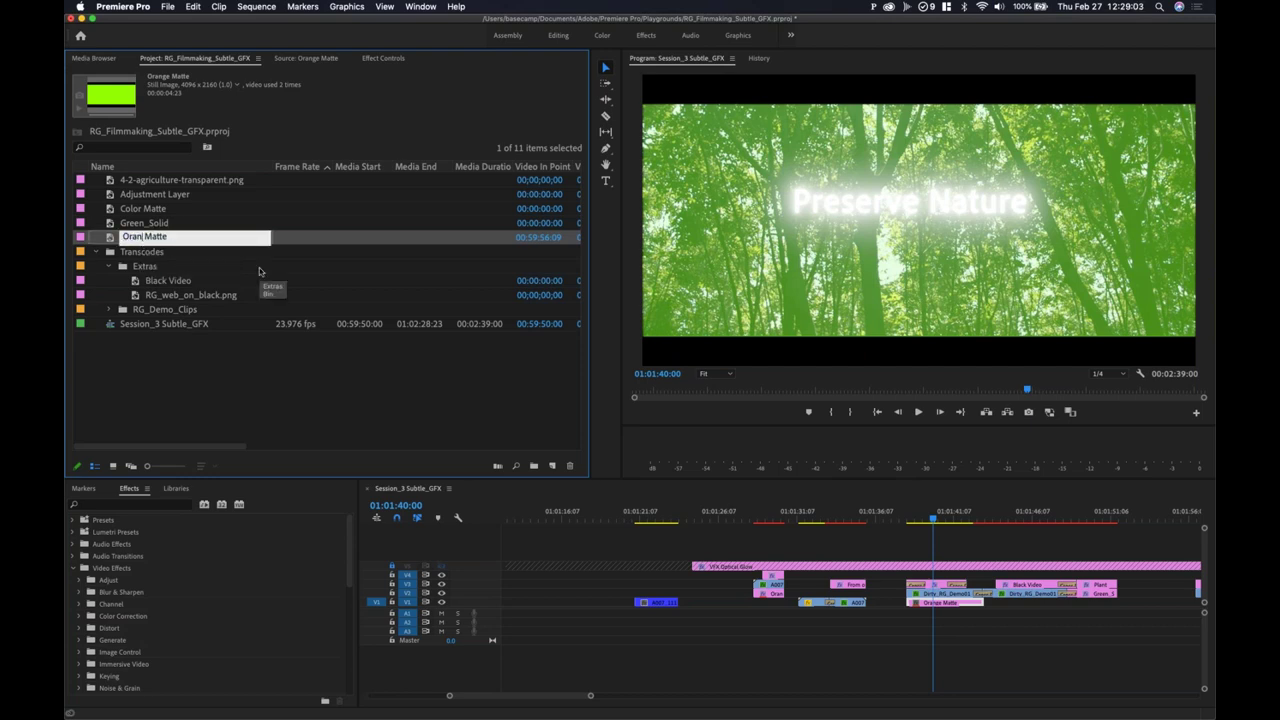
type("Light Green")
key("Return")
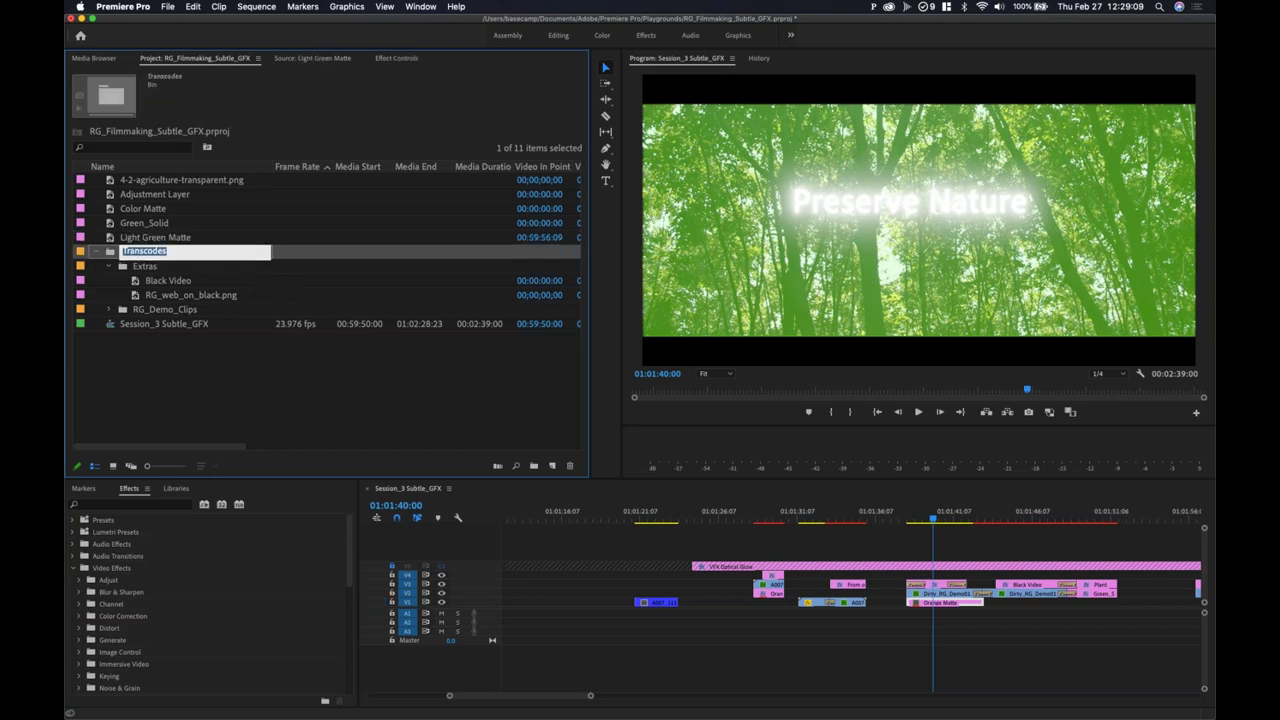
left_click(255, 417)
Step: Place Light Green Matte over the Orange Matte clip beneath the forest footage on V1 and check the composite at 01:01:39:11
left_click(933, 519)
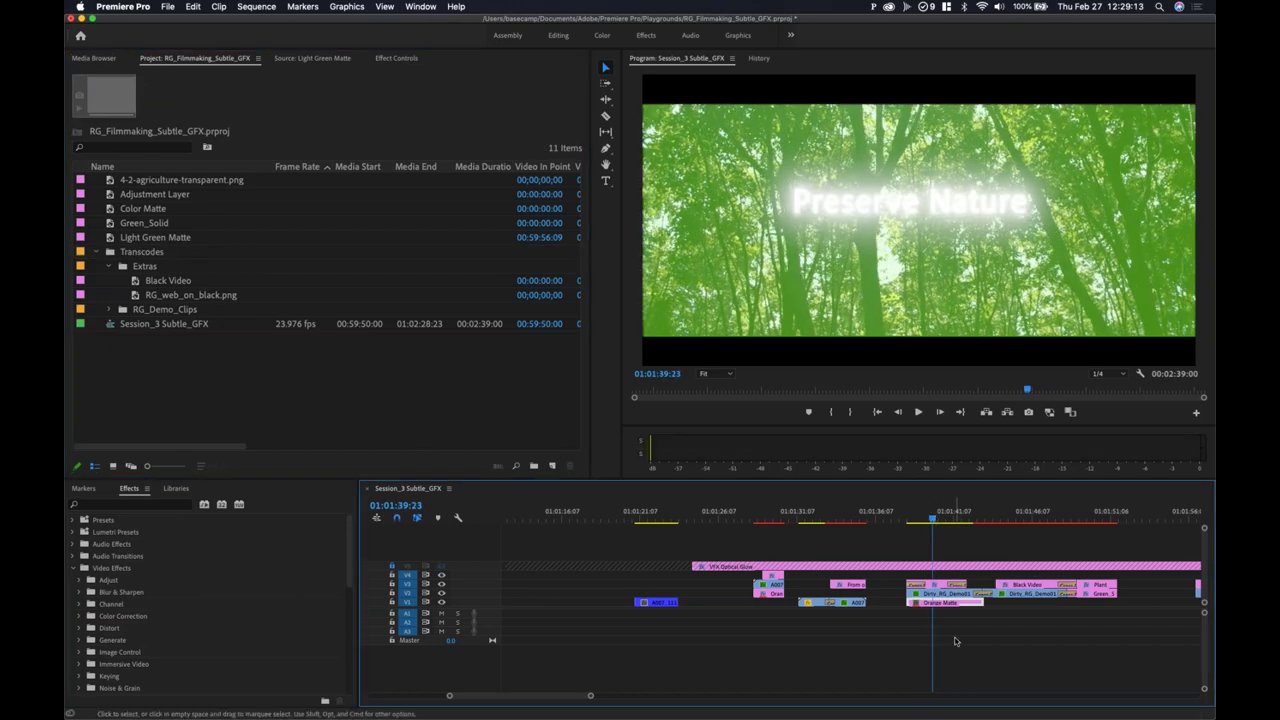
key("=")
key("=")
key("=")
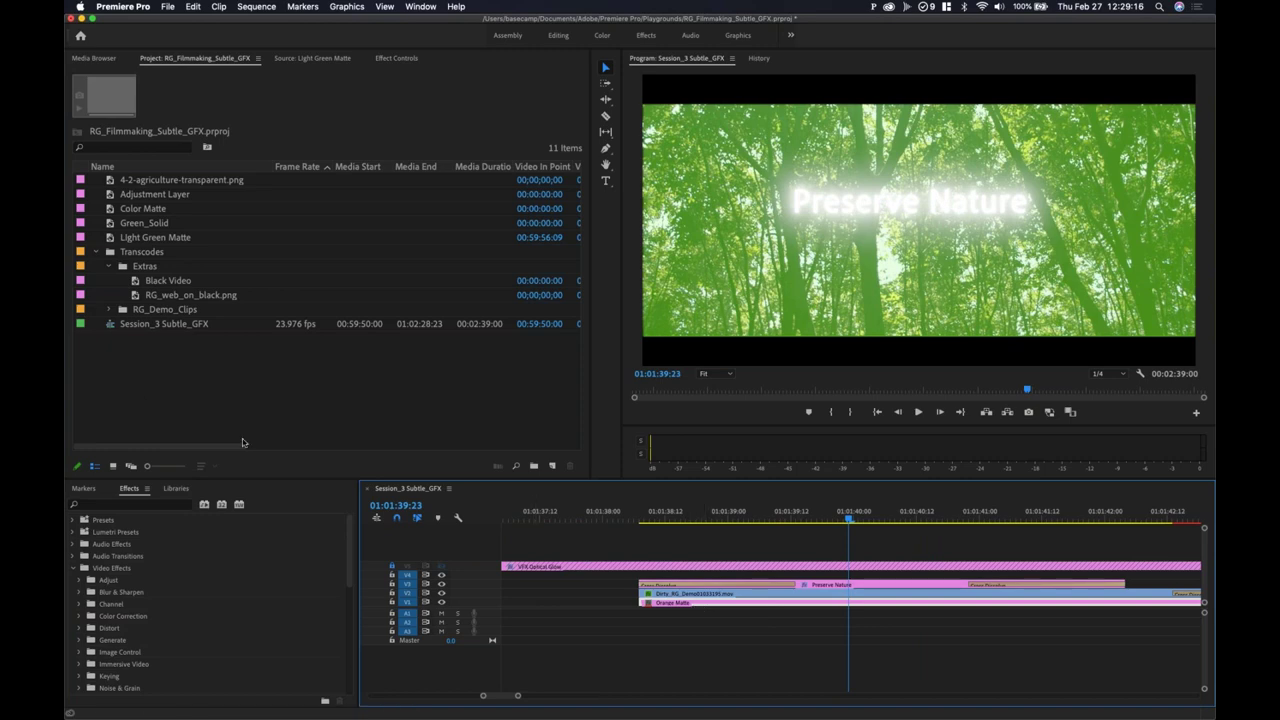
left_click(111, 238)
left_click_drag(111, 238, 722, 607)
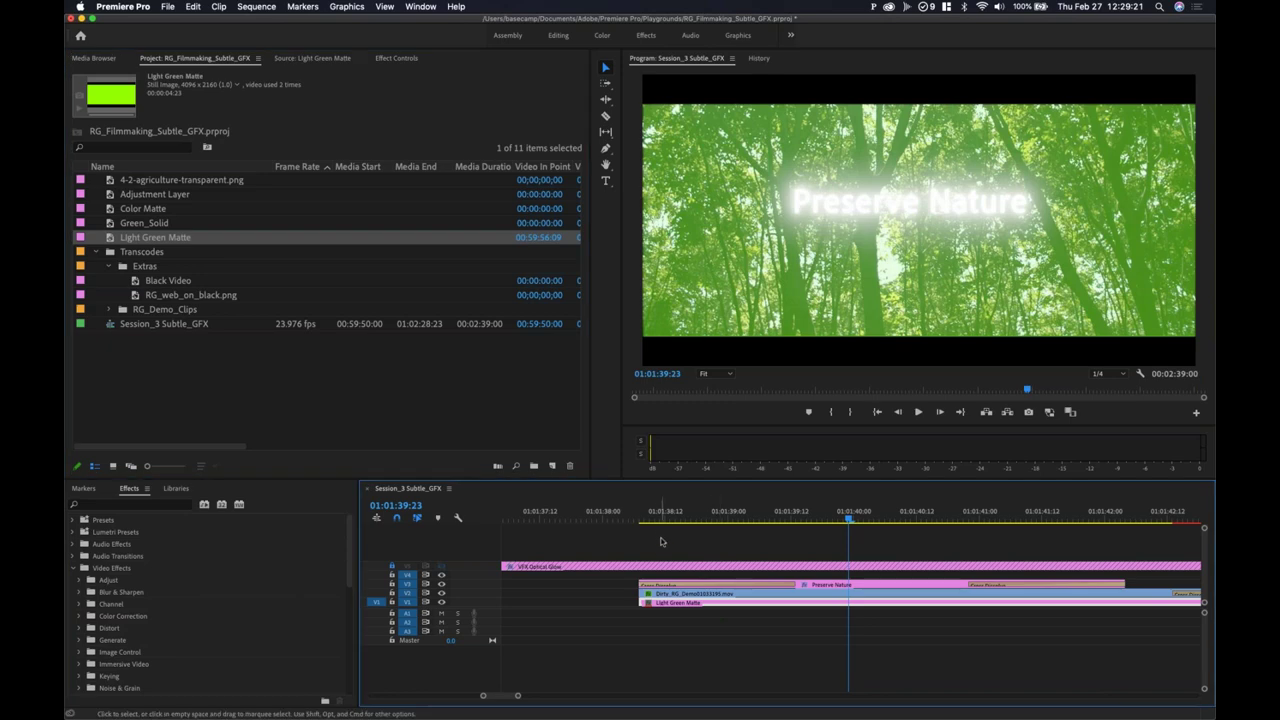
left_click_drag(655, 521, 785, 560)
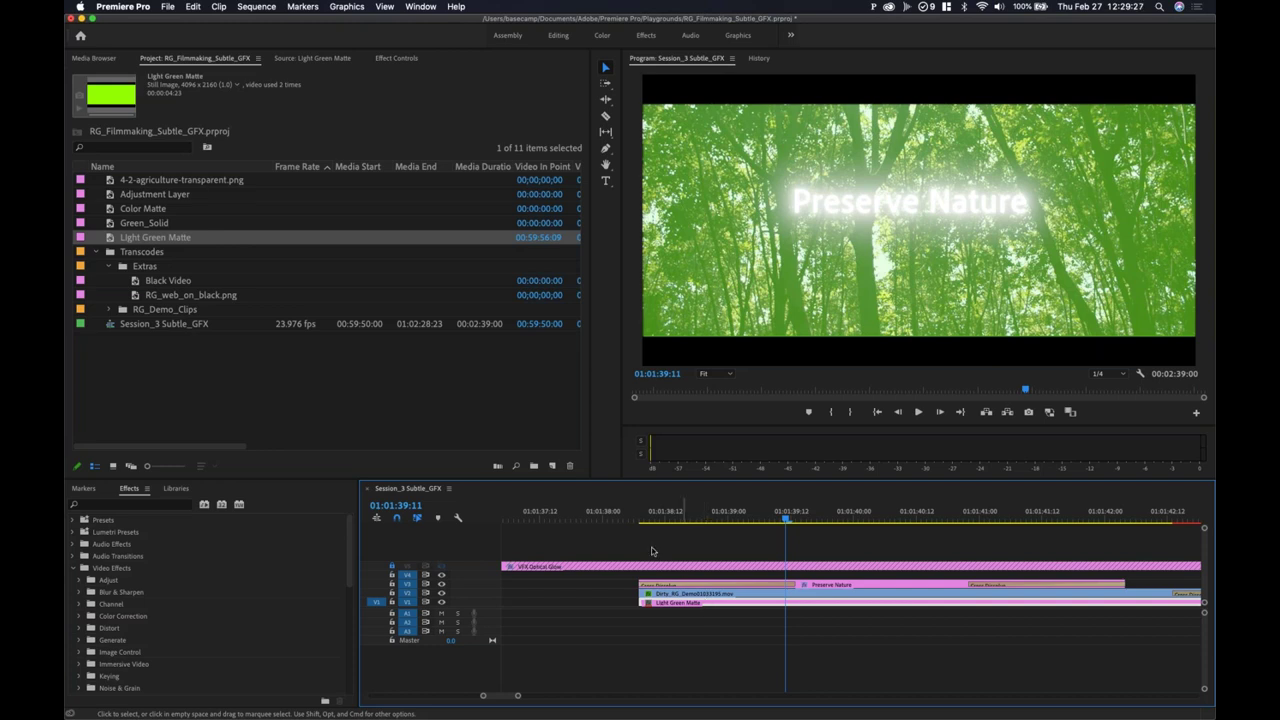
Step: Examine the effect settings of the Light Green Matte clip and of the forest clip above it at 01:01:40:07
left_click(396, 58)
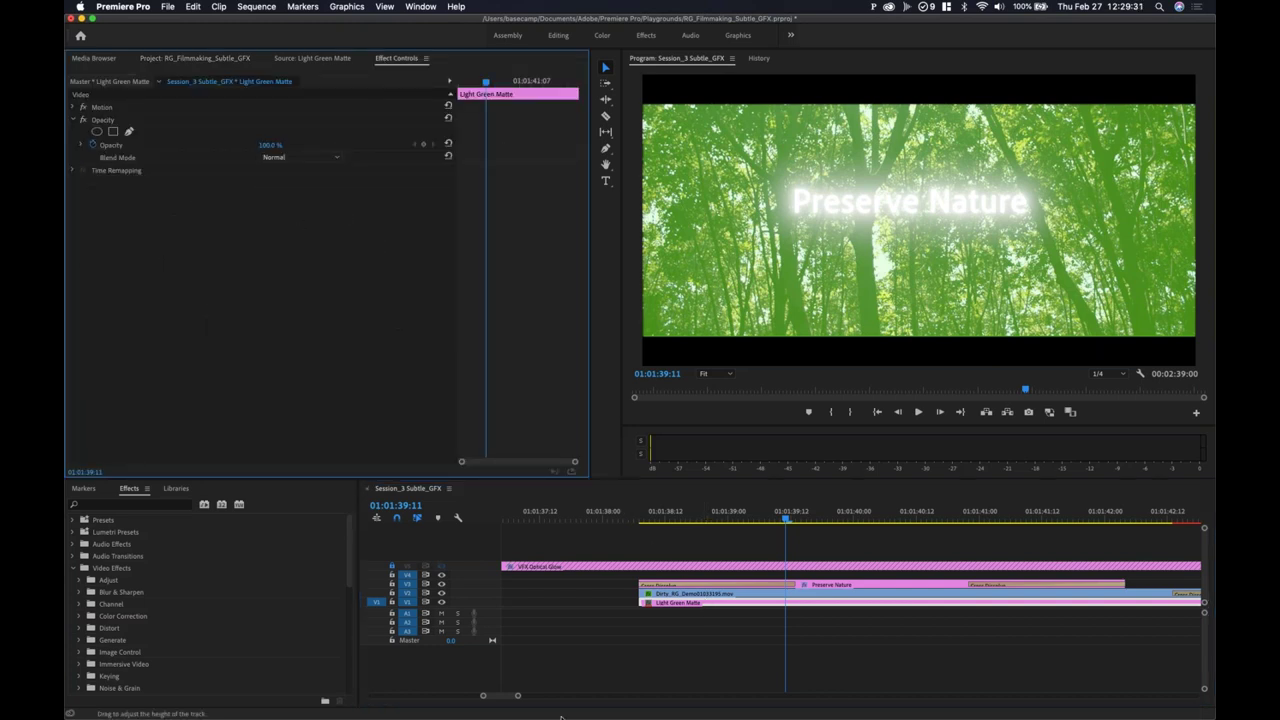
left_click(745, 563)
left_click_drag(674, 520, 749, 530)
left_click(752, 603)
left_click(205, 271)
left_click(73, 120)
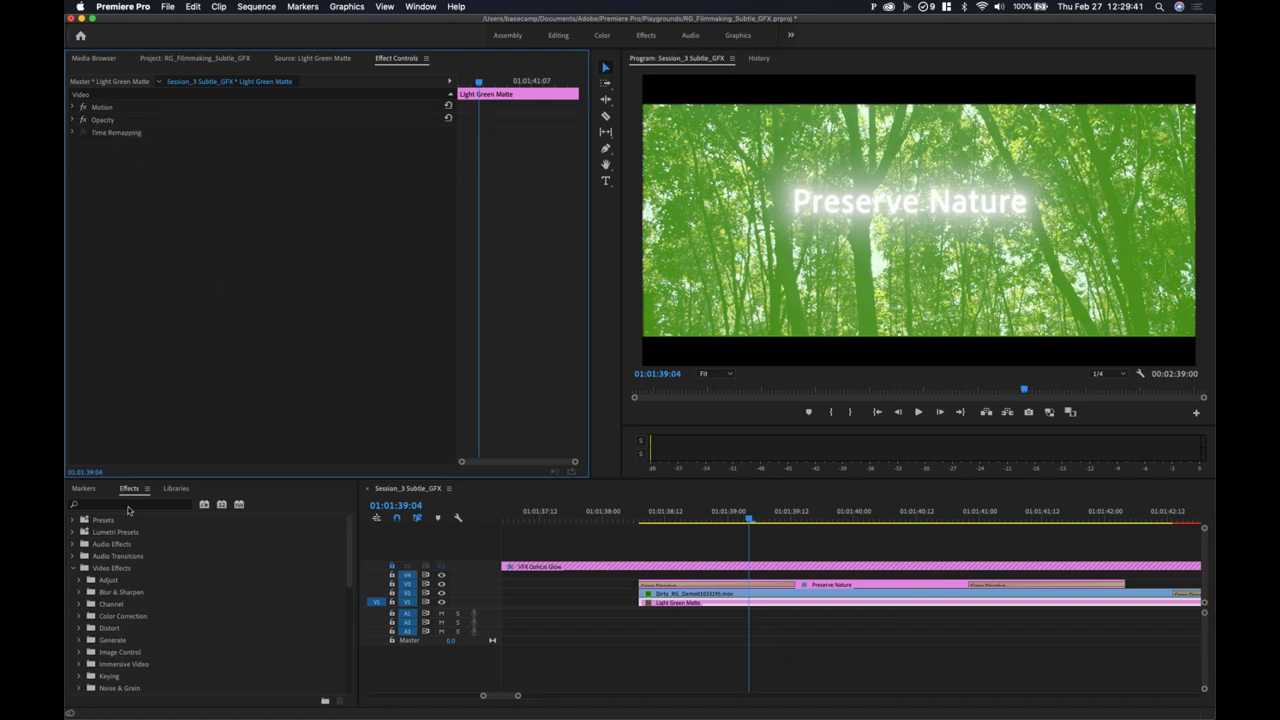
left_click_drag(750, 519, 890, 520)
left_click(708, 598)
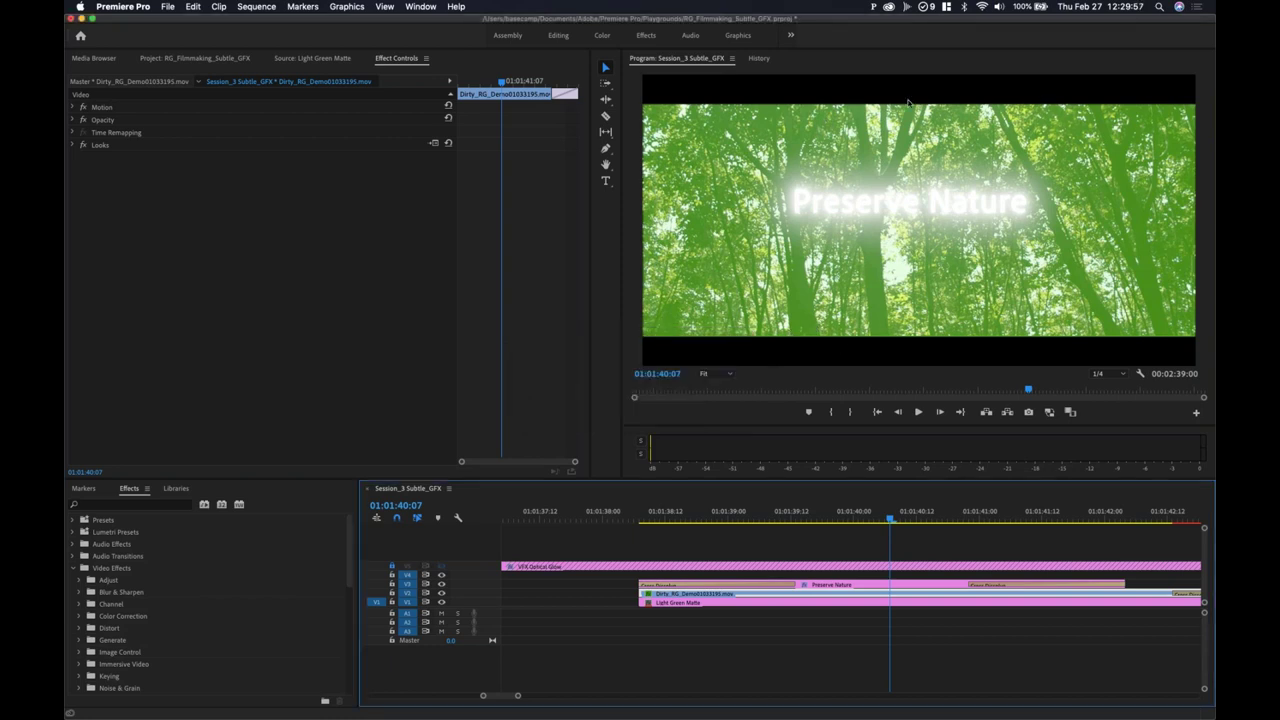
Step: Show the transparency grid behind the Preserve Nature shot and hide it again
left_click(1140, 373)
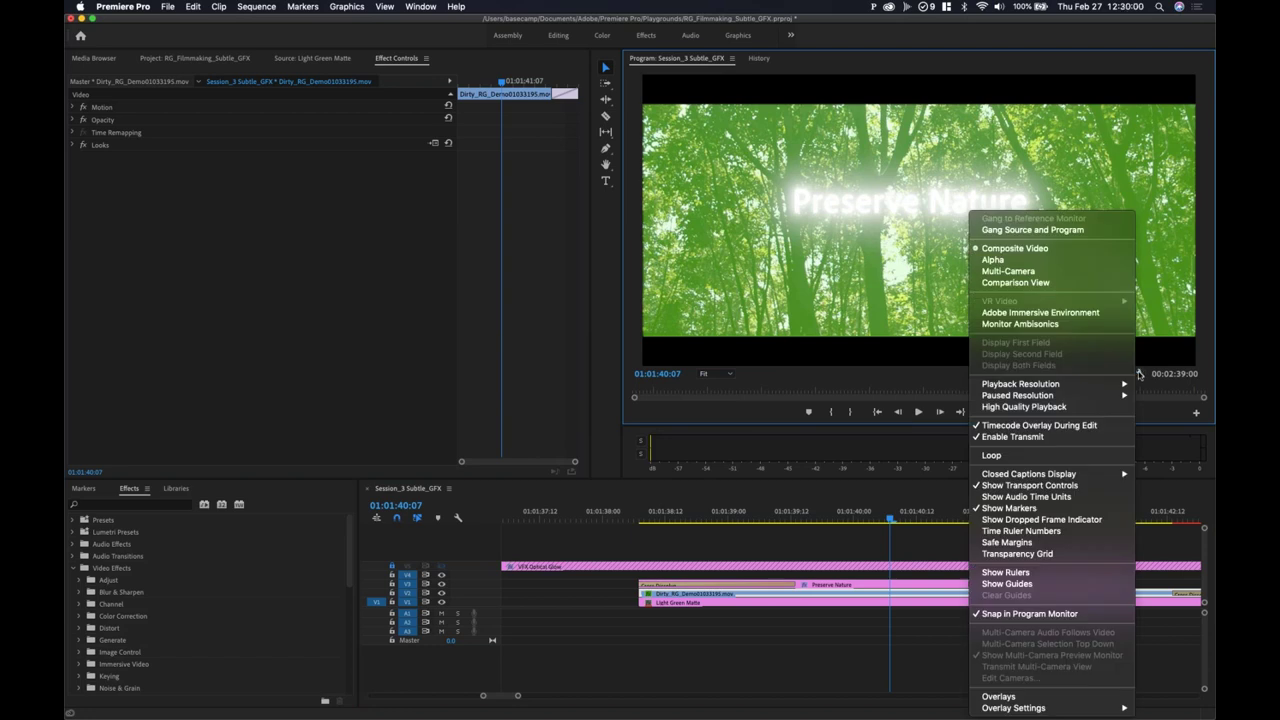
left_click(1062, 554)
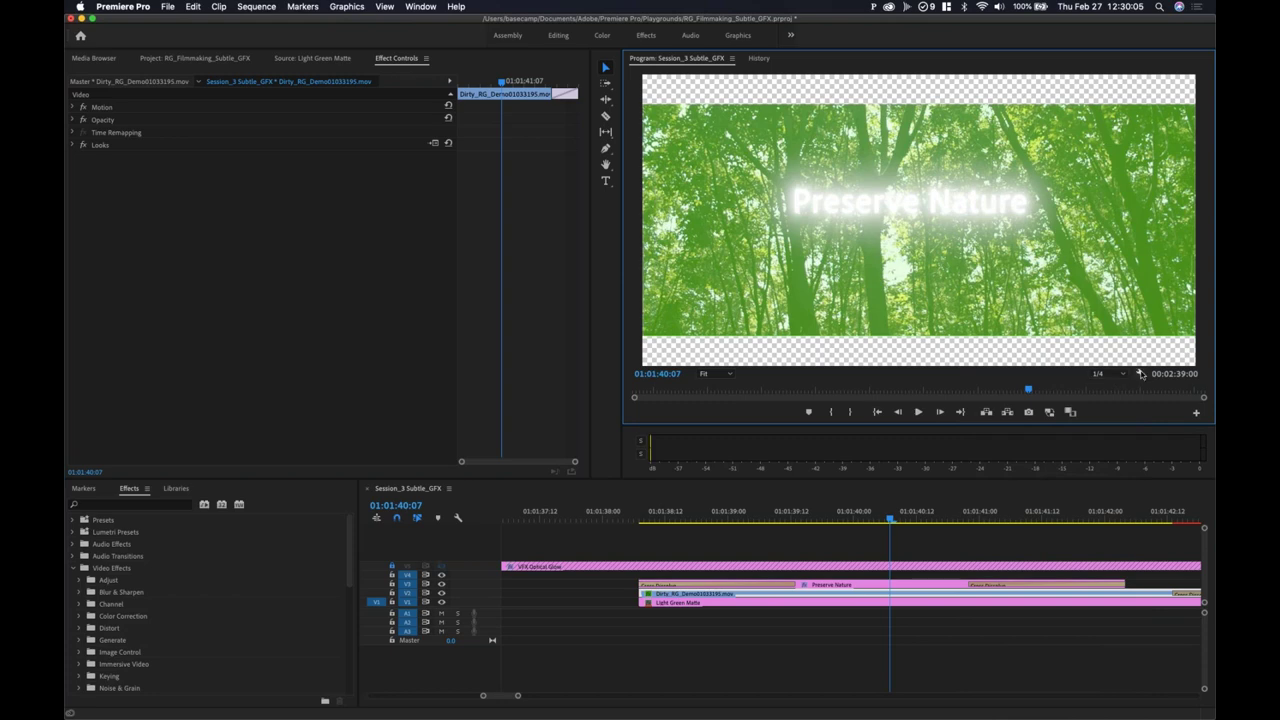
left_click(1140, 373)
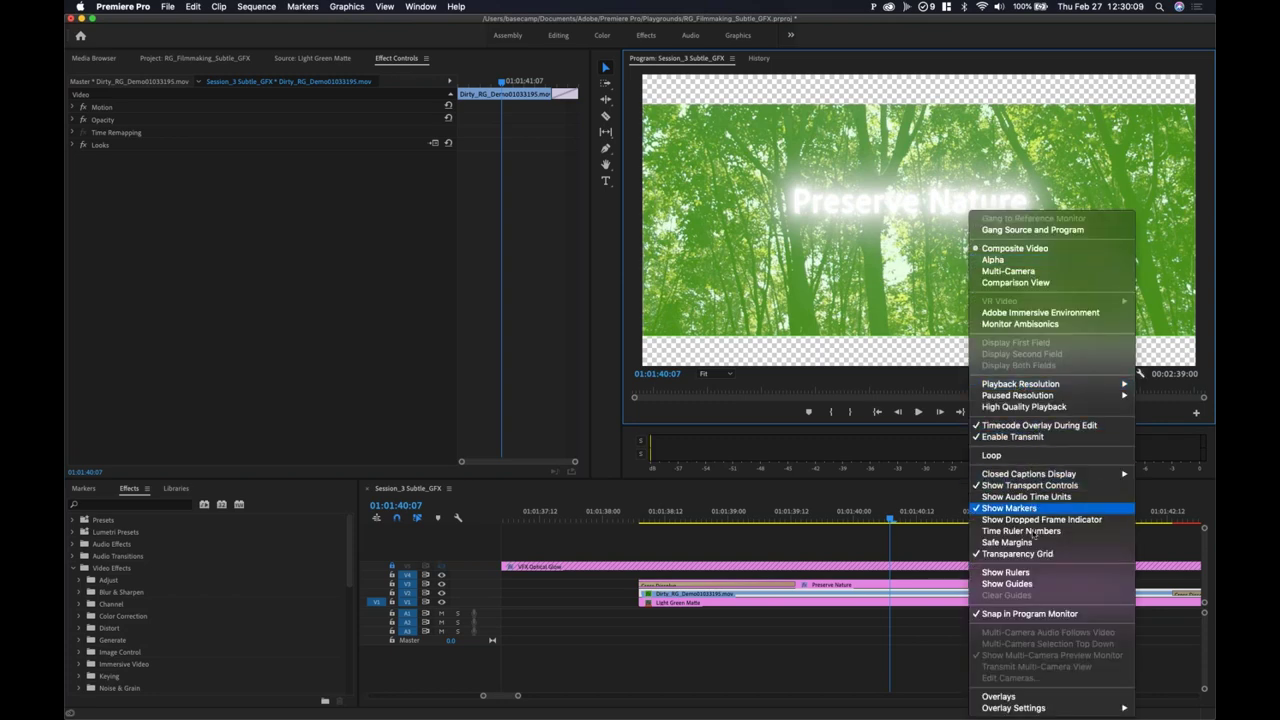
left_click(1030, 553)
Step: Play and scrub through the Preserve Nature shot to review the glowing title over the green forest footage
left_click(720, 517)
key("space")
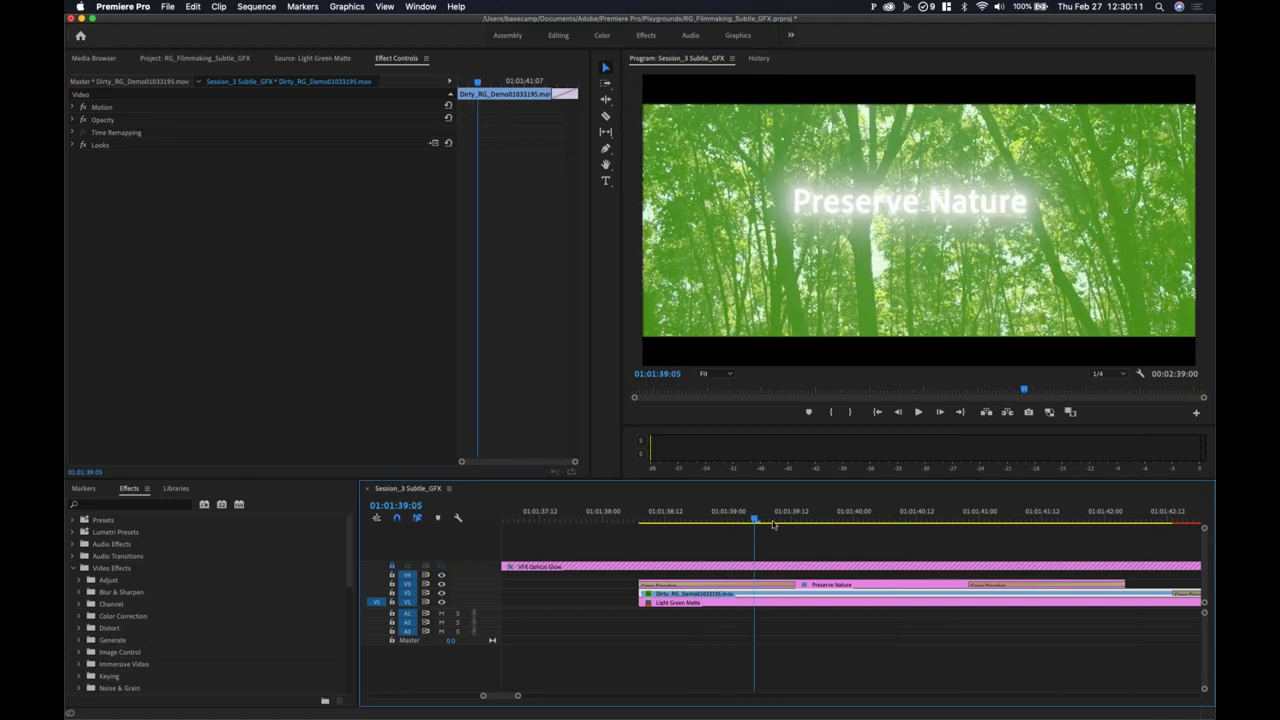
key("space")
key("space")
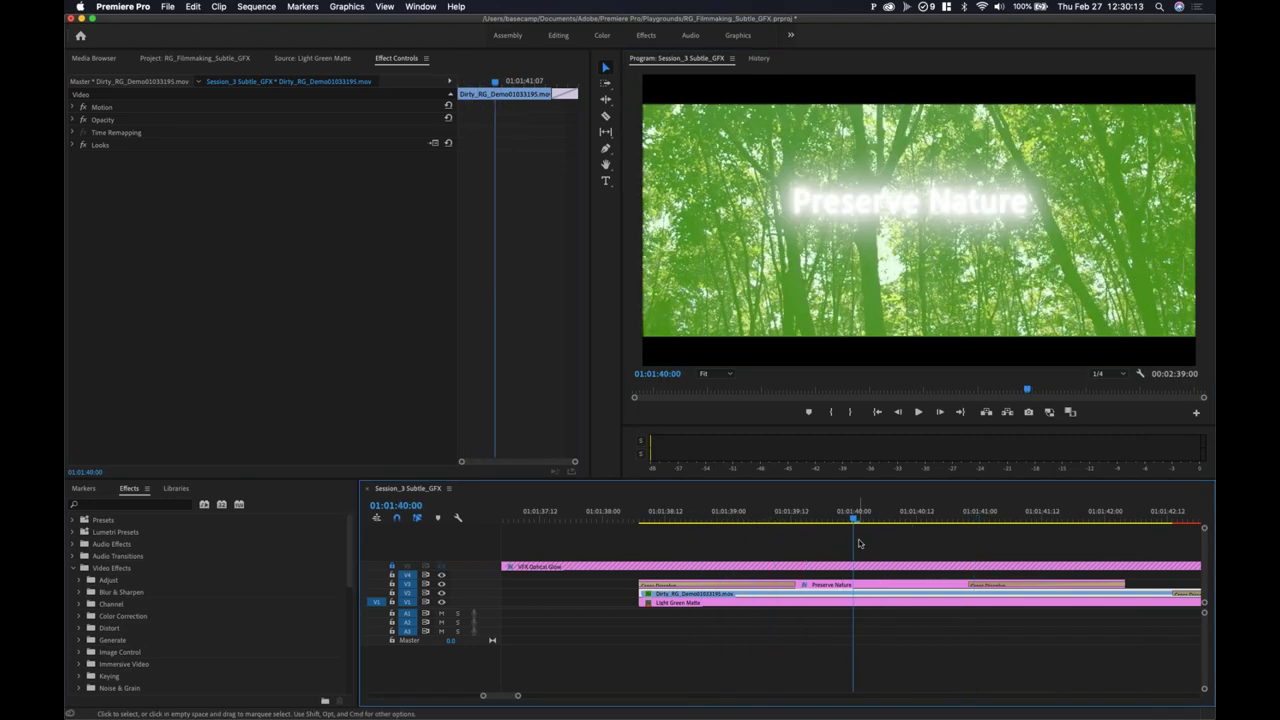
key("minus")
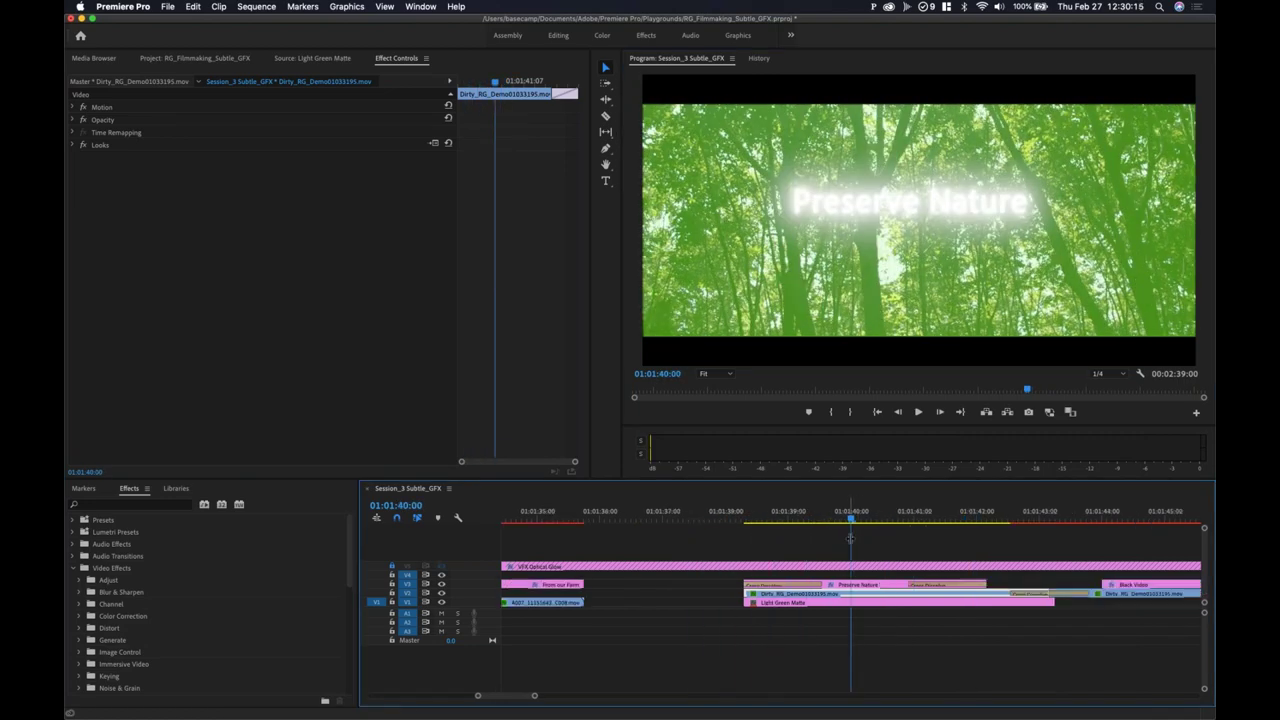
key("minus")
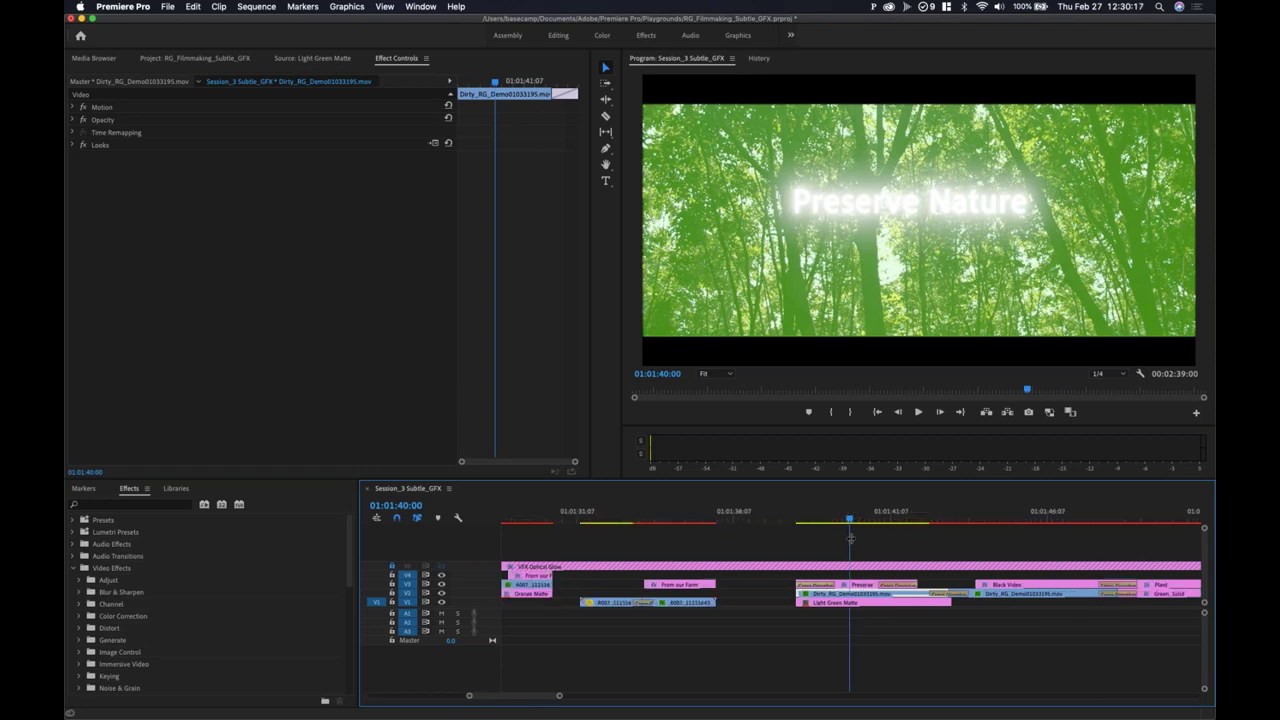
mouse_move(850, 525)
left_mouse_down()
mouse_move(810, 525)
mouse_move(868, 526)
mouse_move(852, 532)
left_mouse_up()
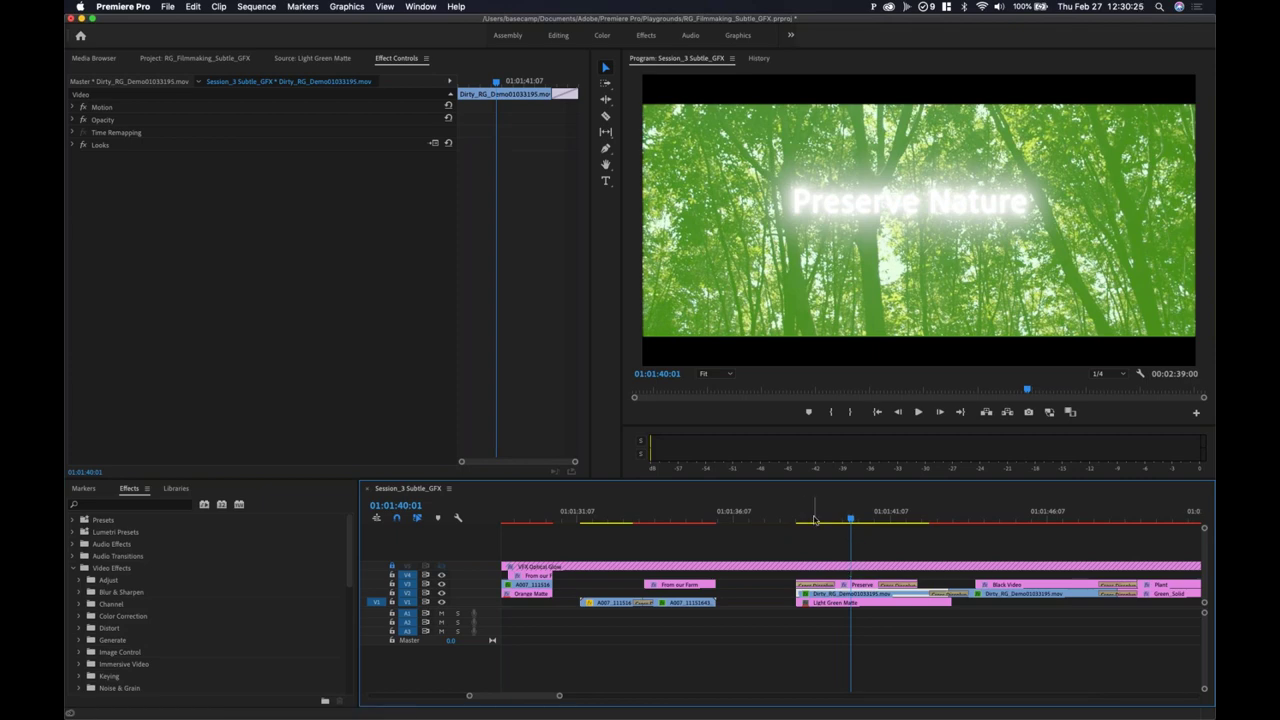
left_click_drag(813, 517, 866, 519)
Step: Select the Preserve Nature title and examine how its glow interacts with the background by scrubbing and playing the section
left_click(865, 586)
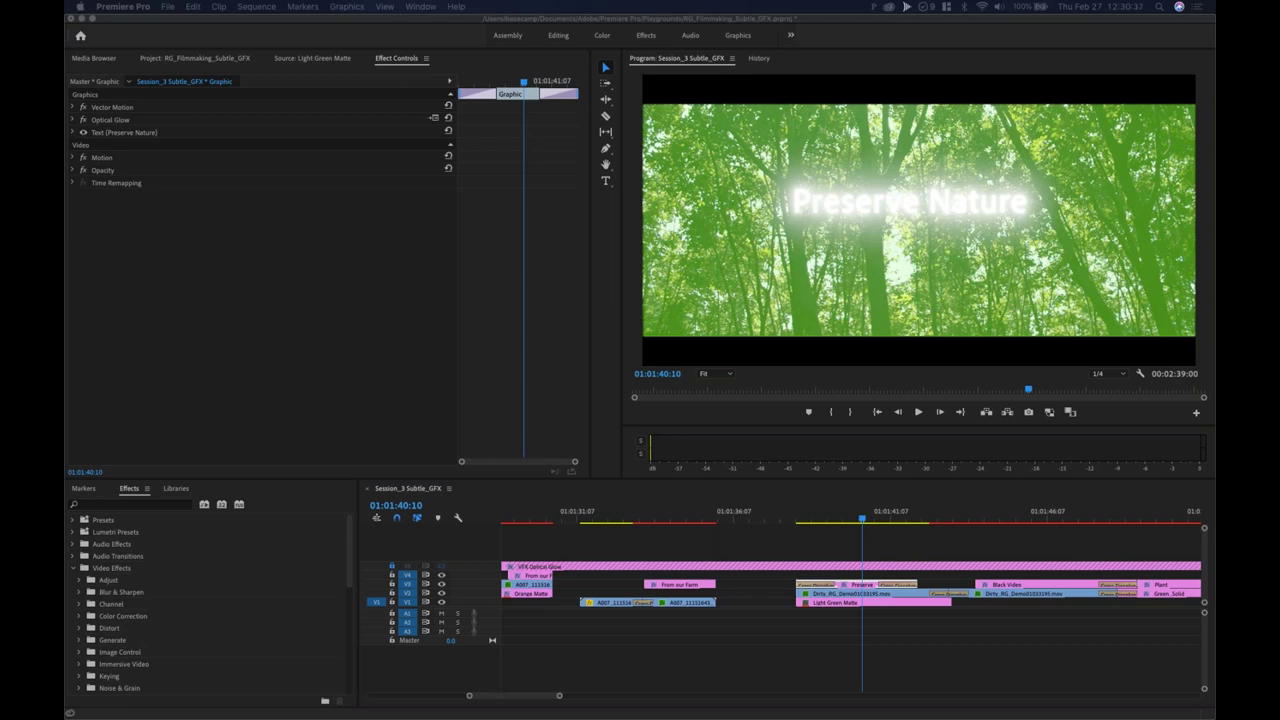
left_click(826, 520)
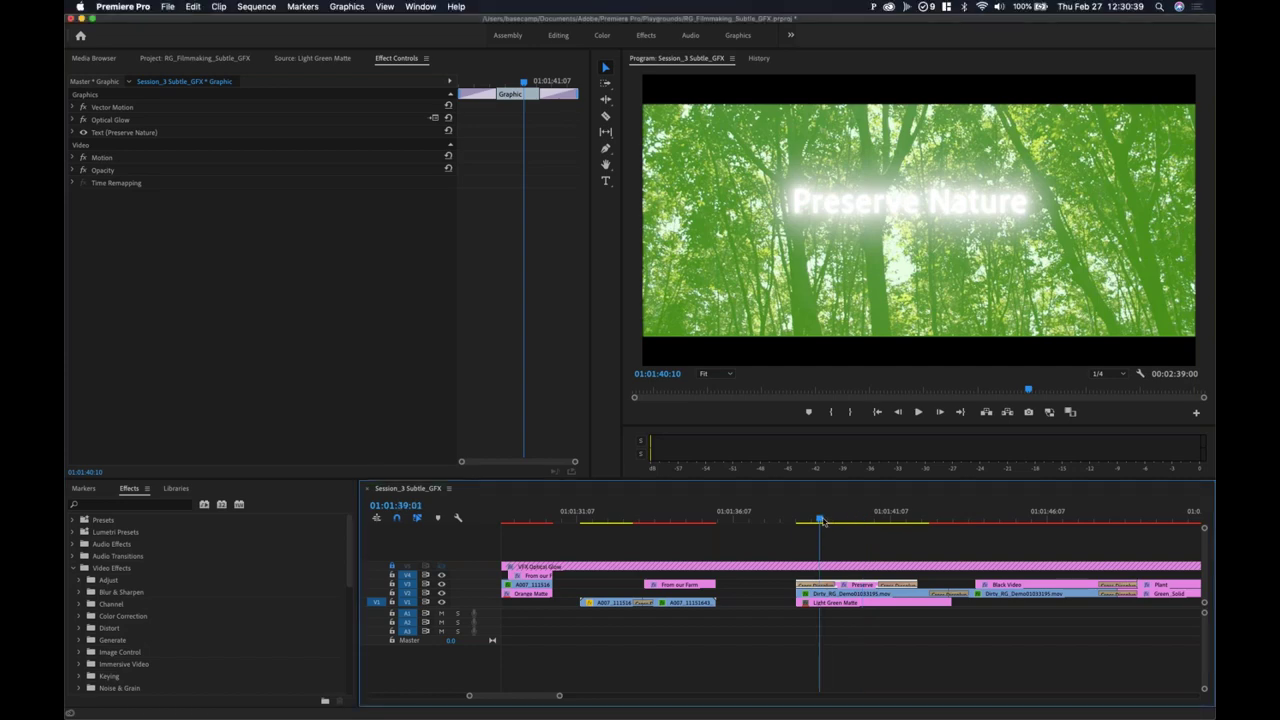
left_click_drag(826, 520, 853, 538)
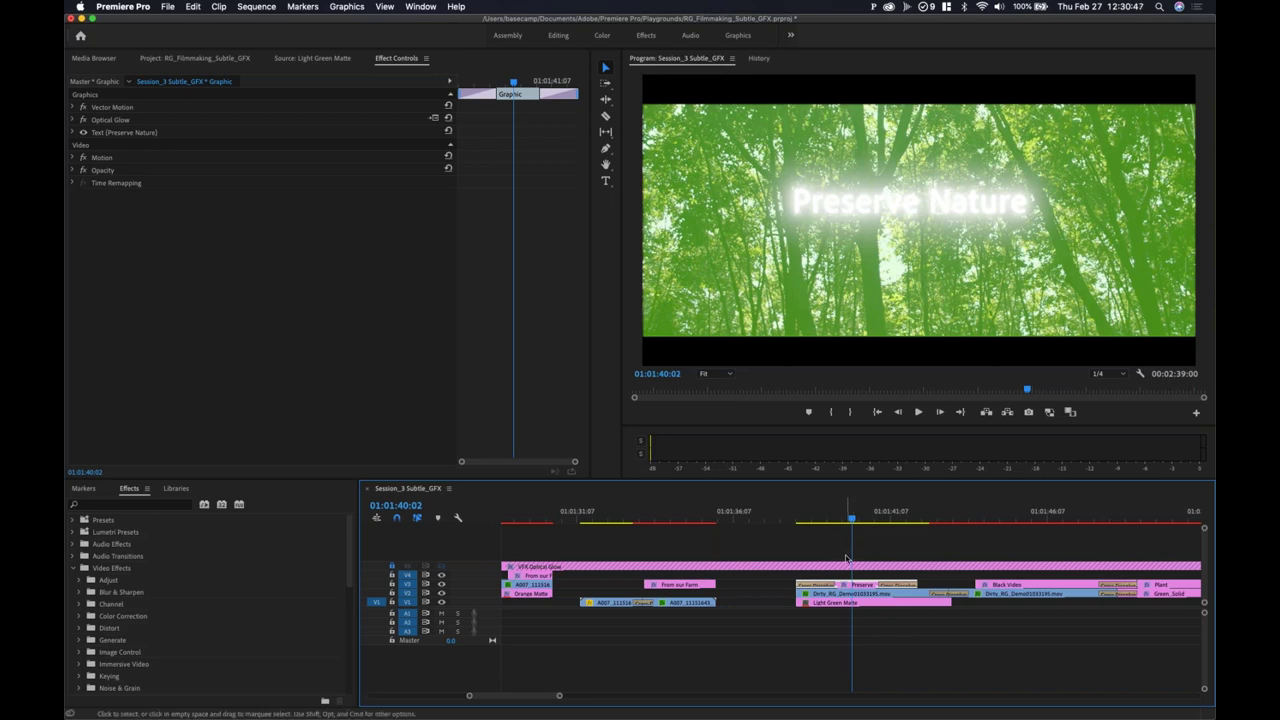
left_click_drag(852, 520, 862, 545)
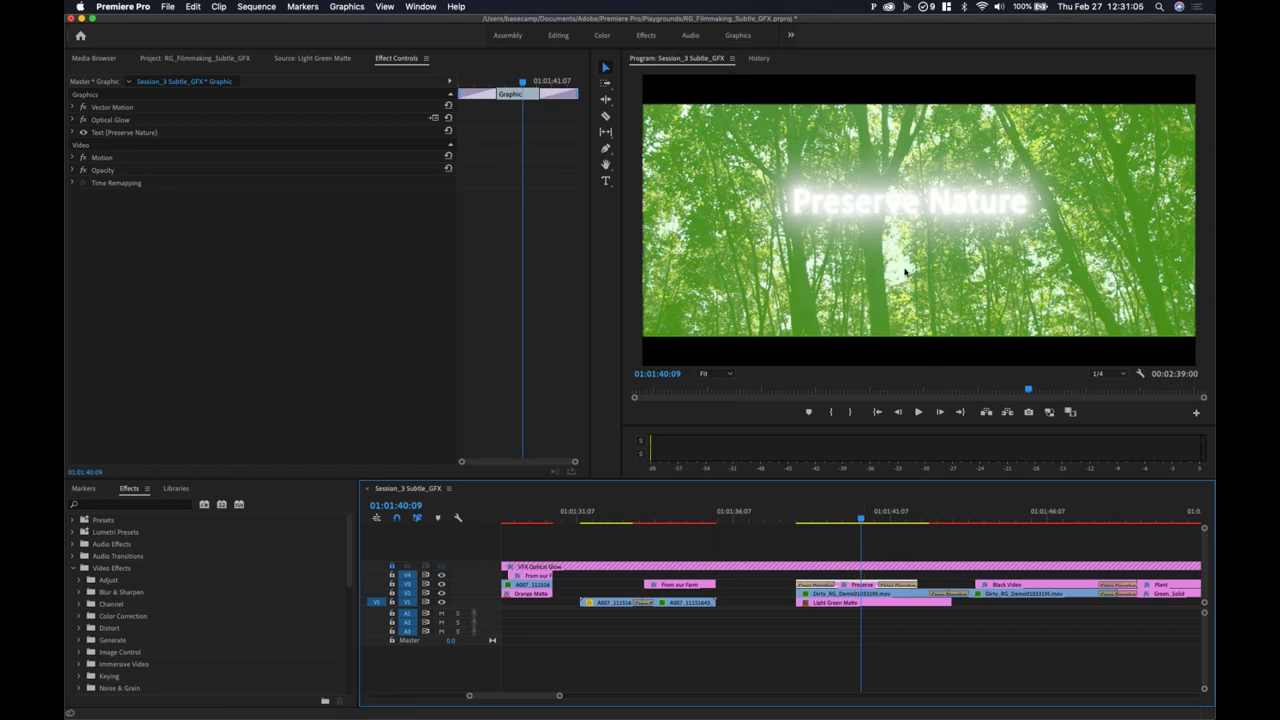
left_click(824, 517)
left_click_drag(836, 515, 853, 543)
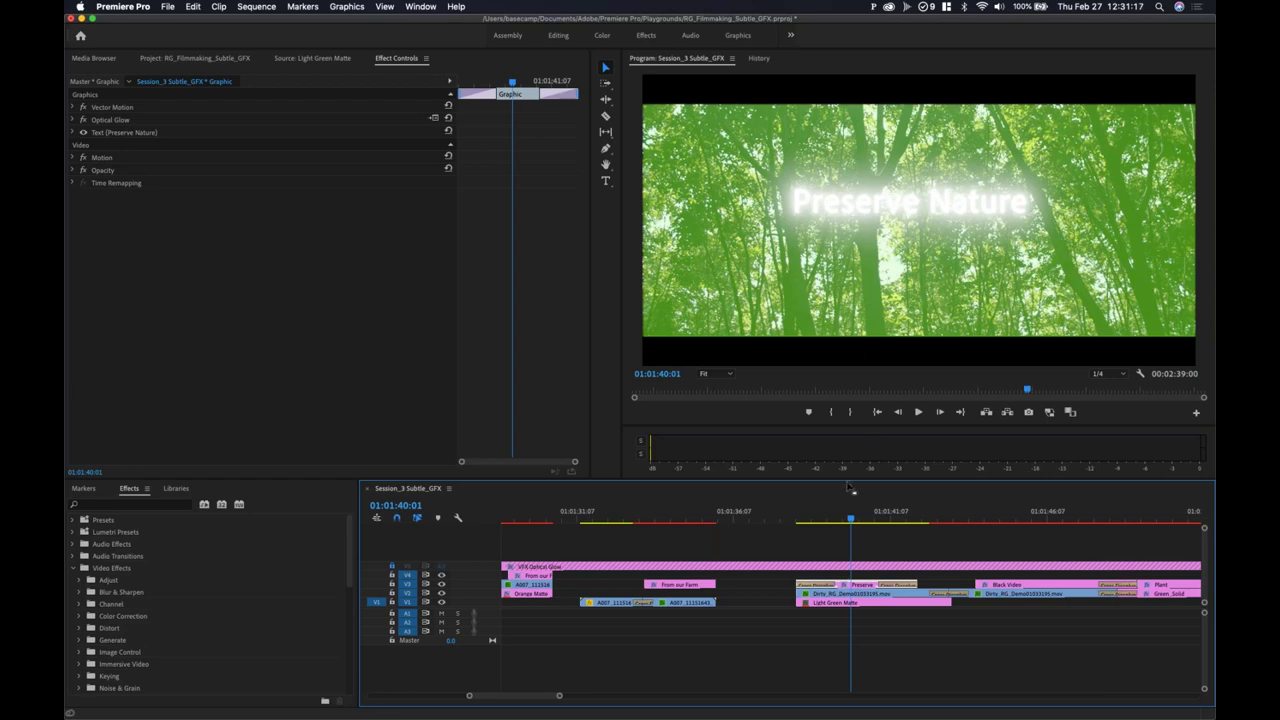
left_click_drag(845, 516, 805, 531)
key("space")
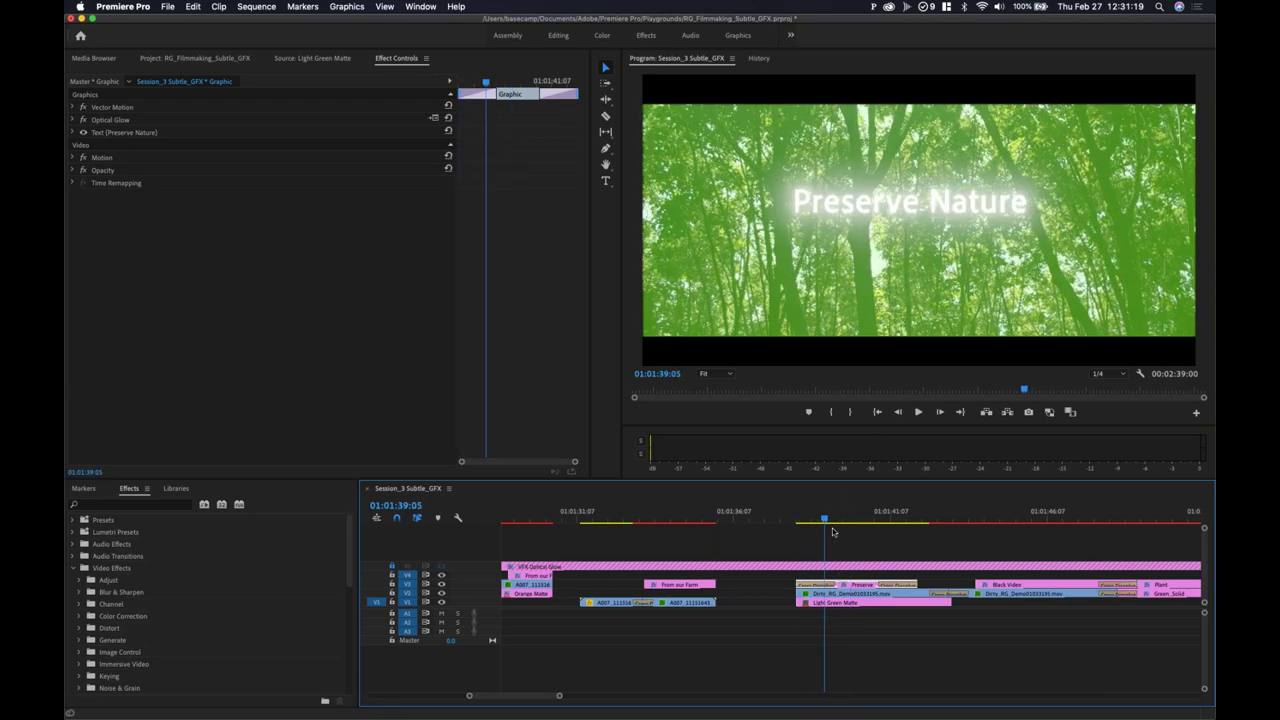
key("space")
left_click(873, 554)
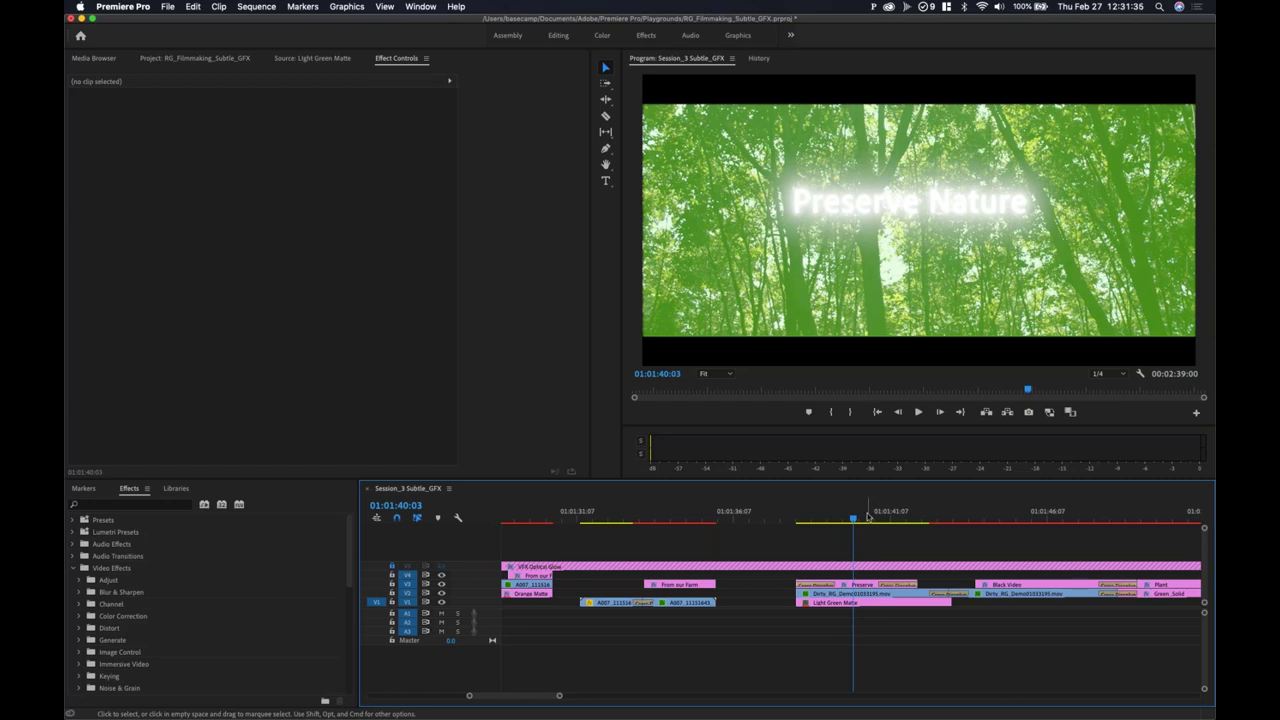
left_click(872, 518)
left_click_drag(878, 518, 848, 516)
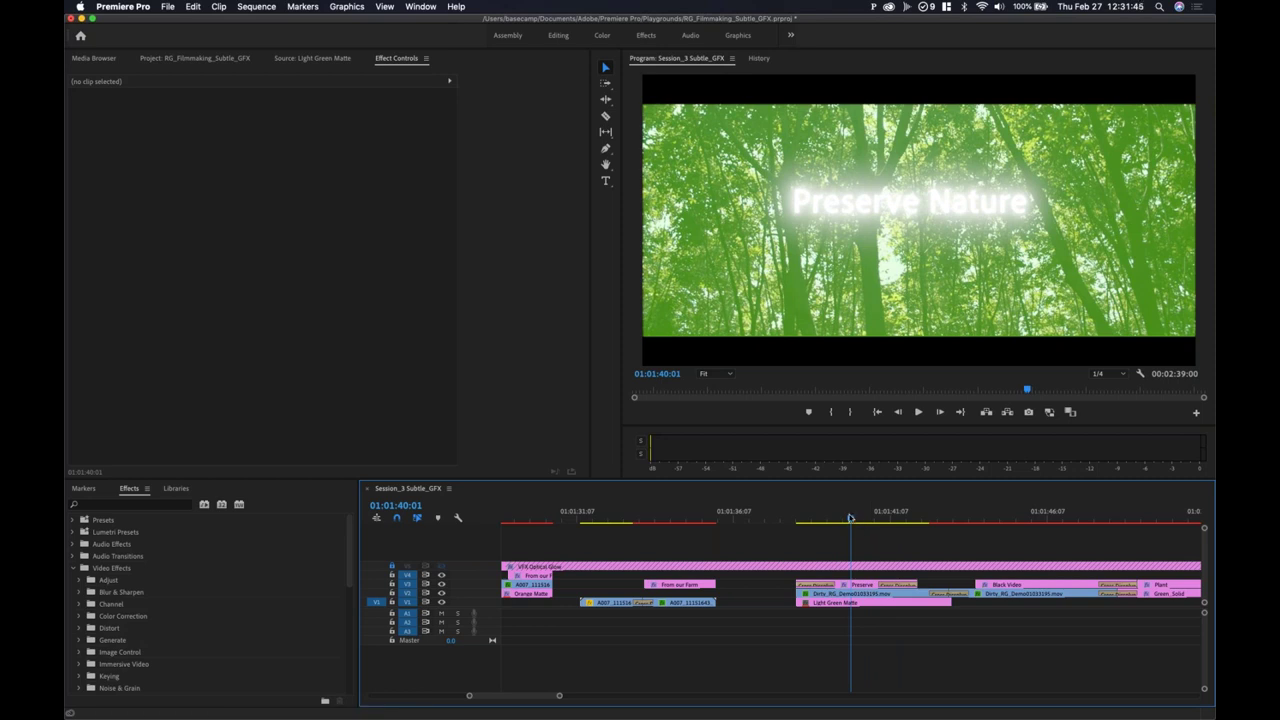
Step: Inspect the Preserve Nature title's Optical Glow and text layers, and expand its Optical Glow settings at 01:01:40:03
left_click(856, 586)
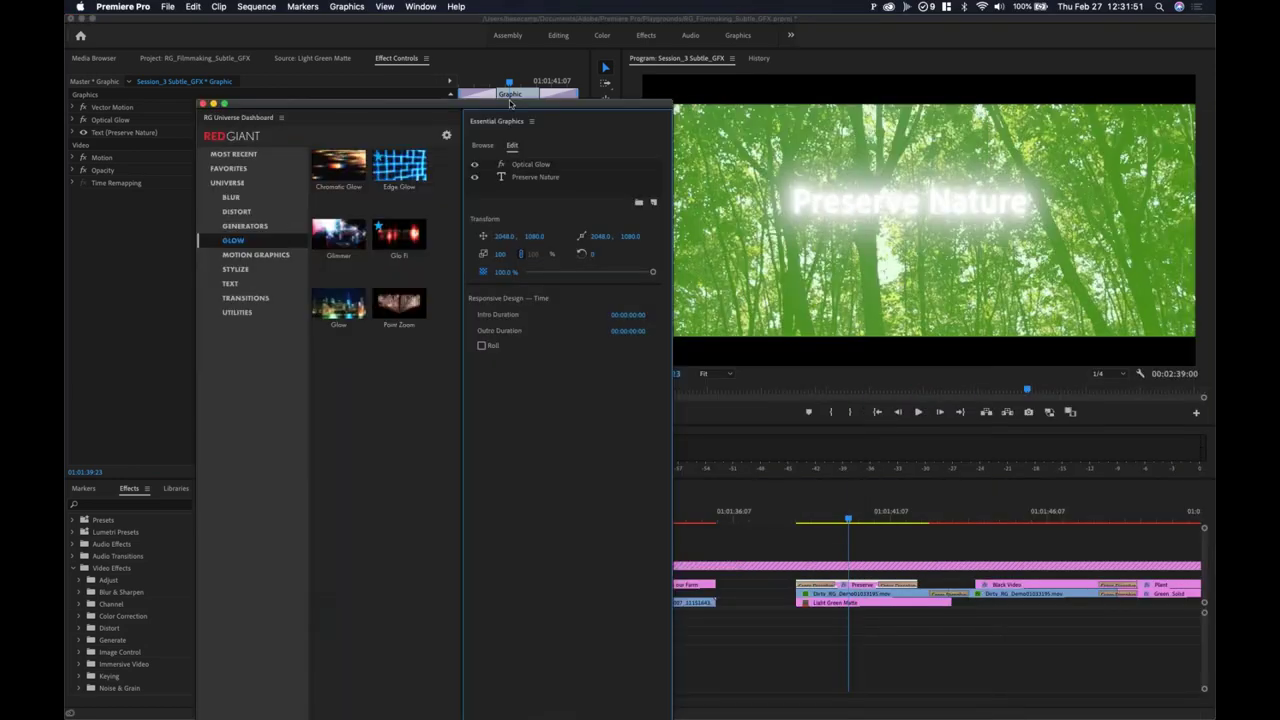
left_click(533, 166)
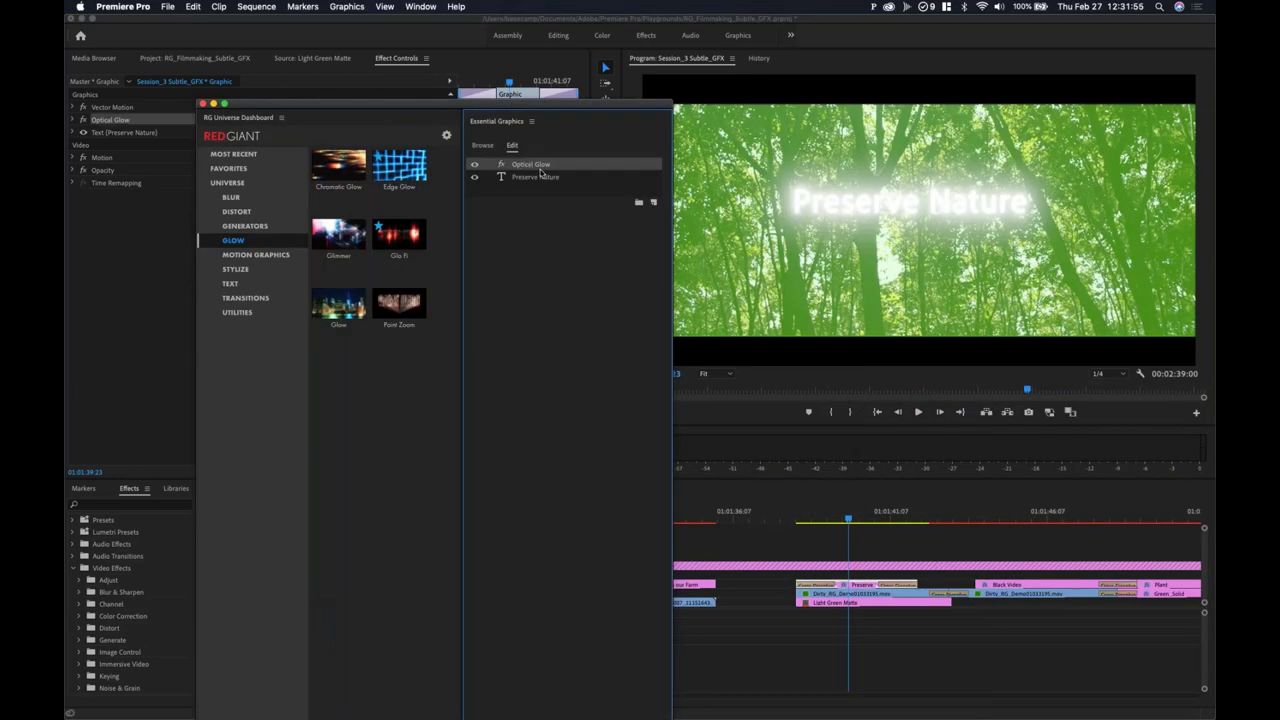
left_click(540, 179)
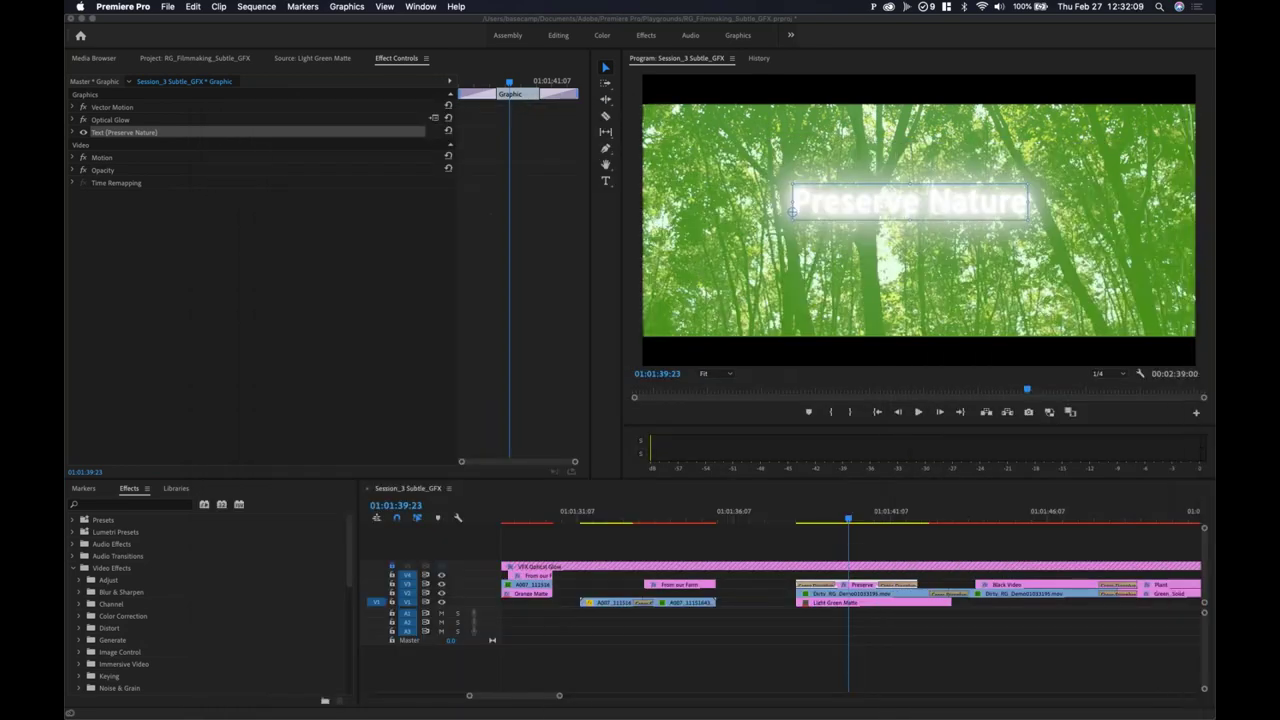
left_click(853, 518)
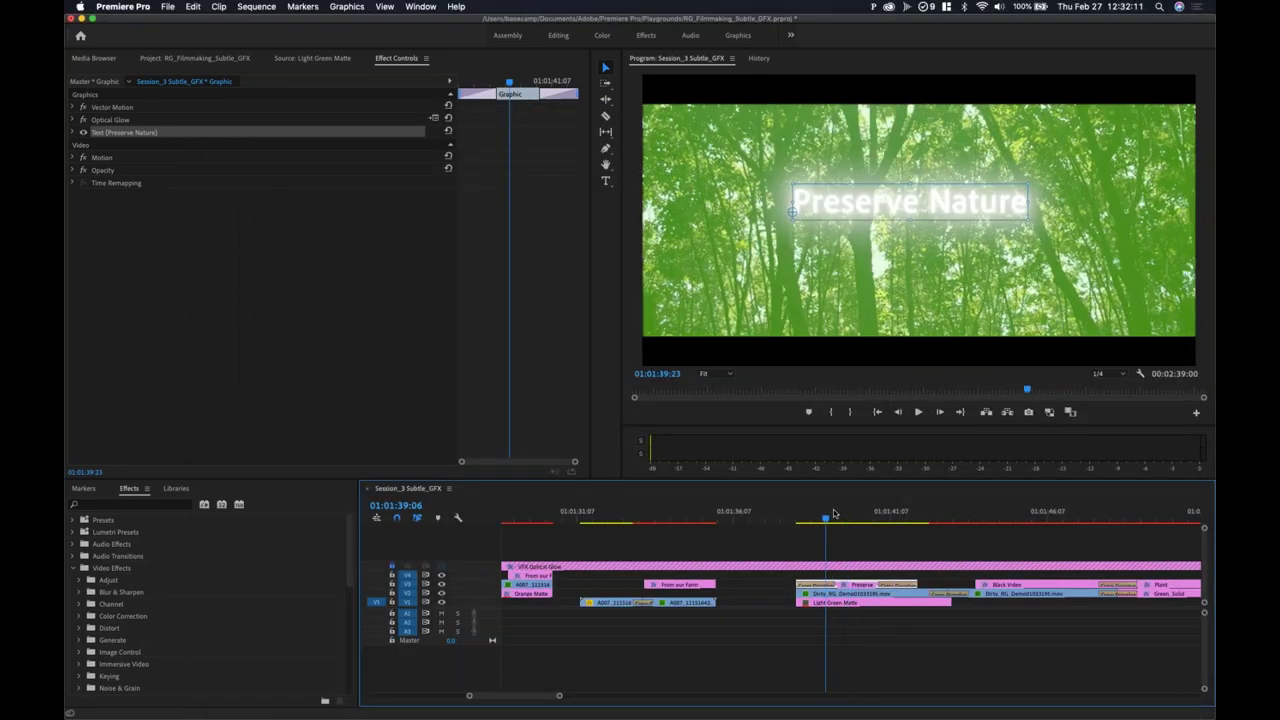
left_click(74, 119)
Step: Try the Log footage type for the title's Optical Glow and return it to Video
left_click(339, 178)
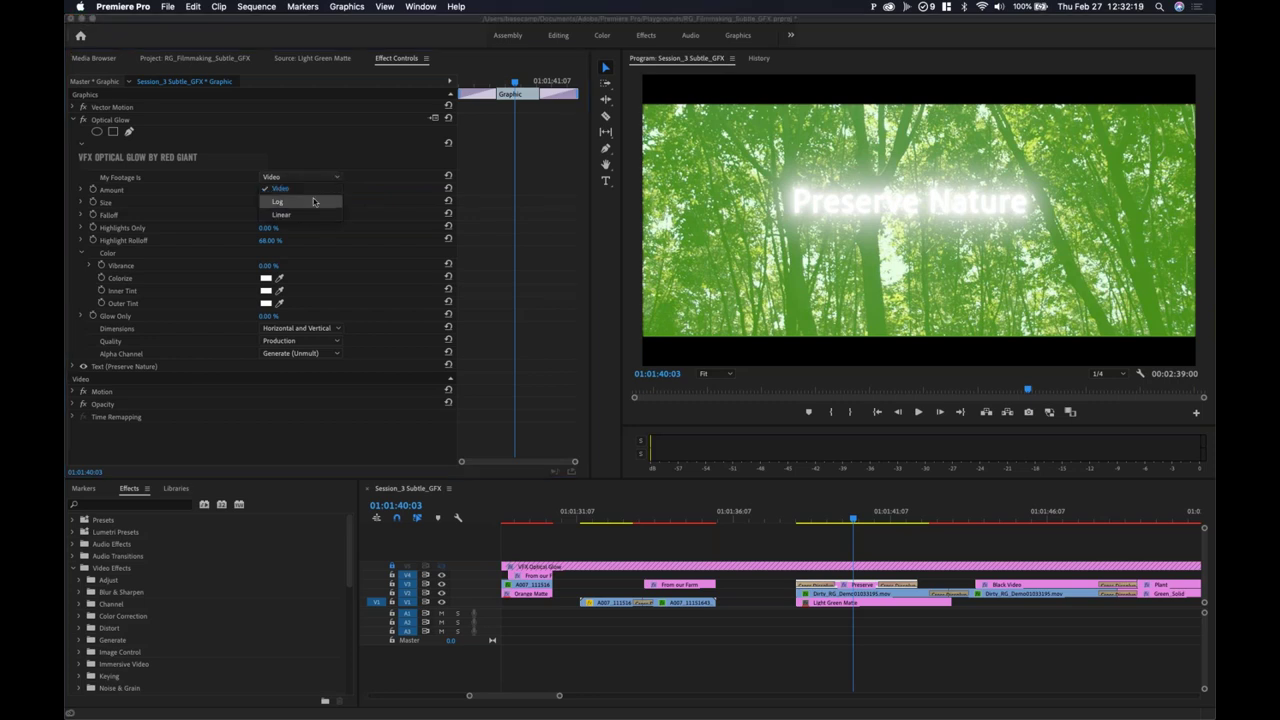
left_click(313, 202)
left_click(316, 180)
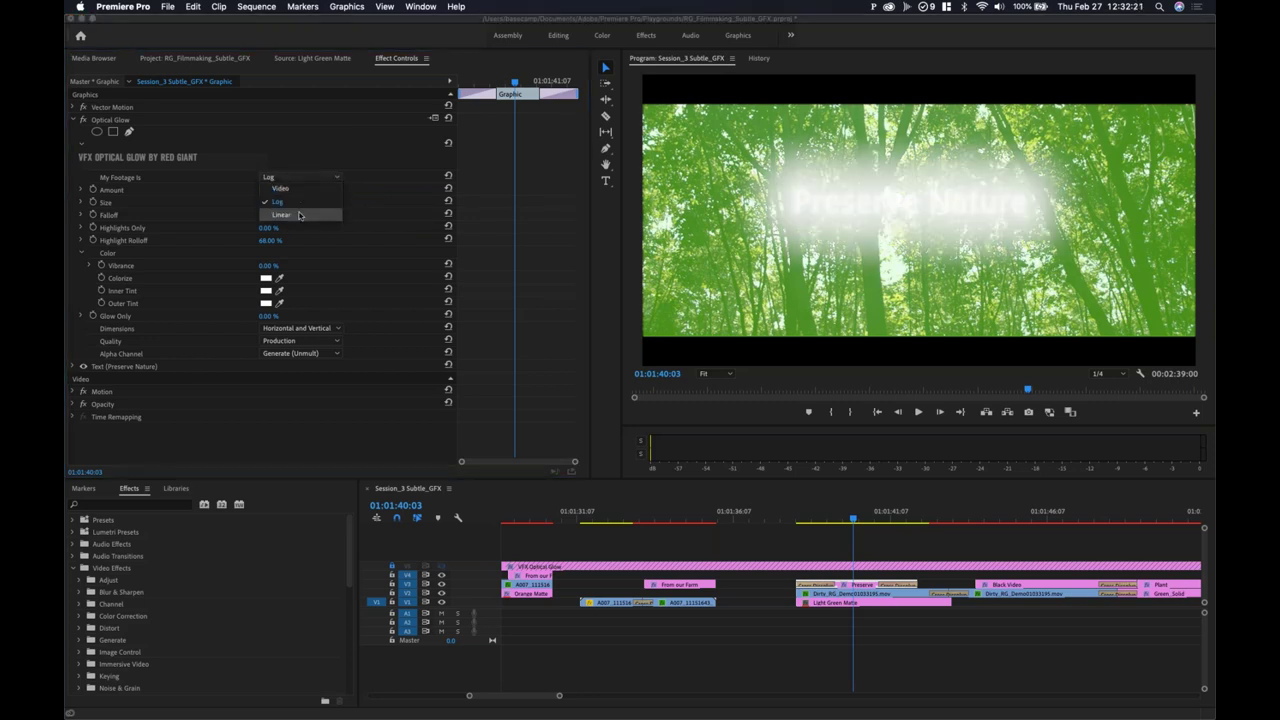
left_click(303, 191)
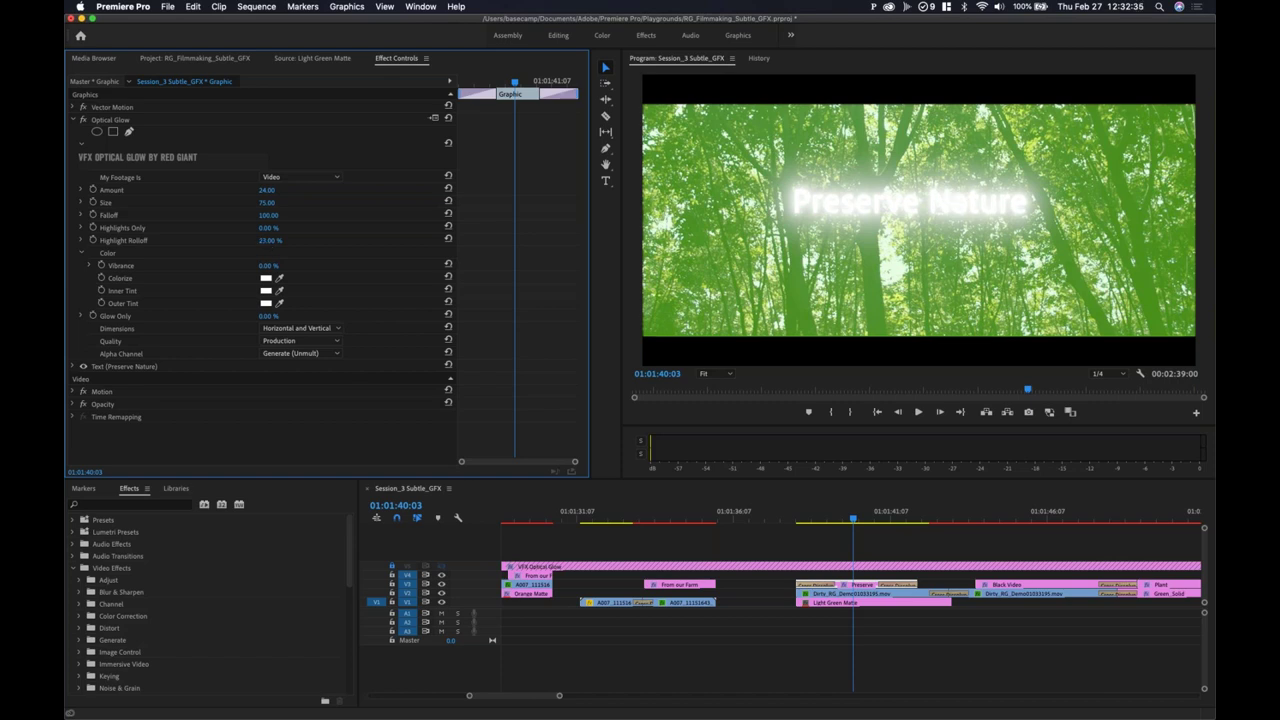
Step: Set the title's Optical Glow to Highlight Rolloff 70%, Falloff 86, Amount 20 and Size 40
mouse_move(268, 241)
left_mouse_down()
mouse_move(300, 241)
mouse_move(284, 241)
left_mouse_up()
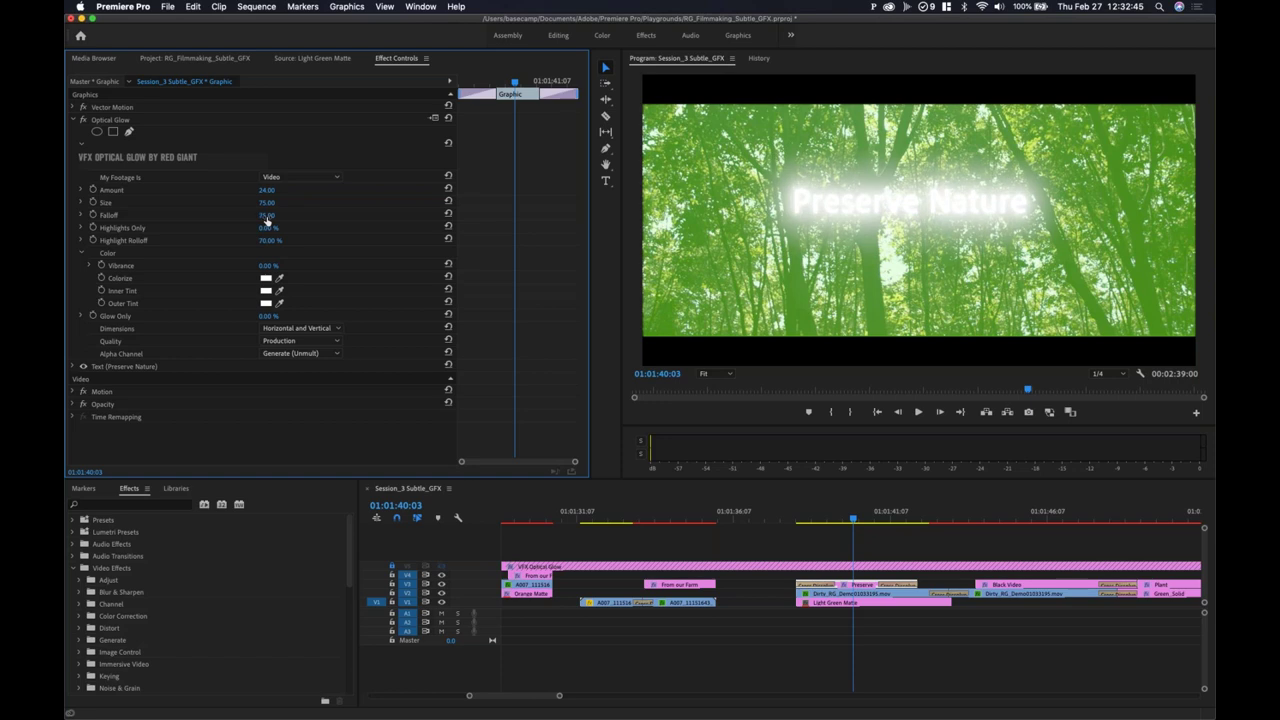
left_click_drag(267, 220, 267, 220)
left_click_drag(267, 220, 283, 218)
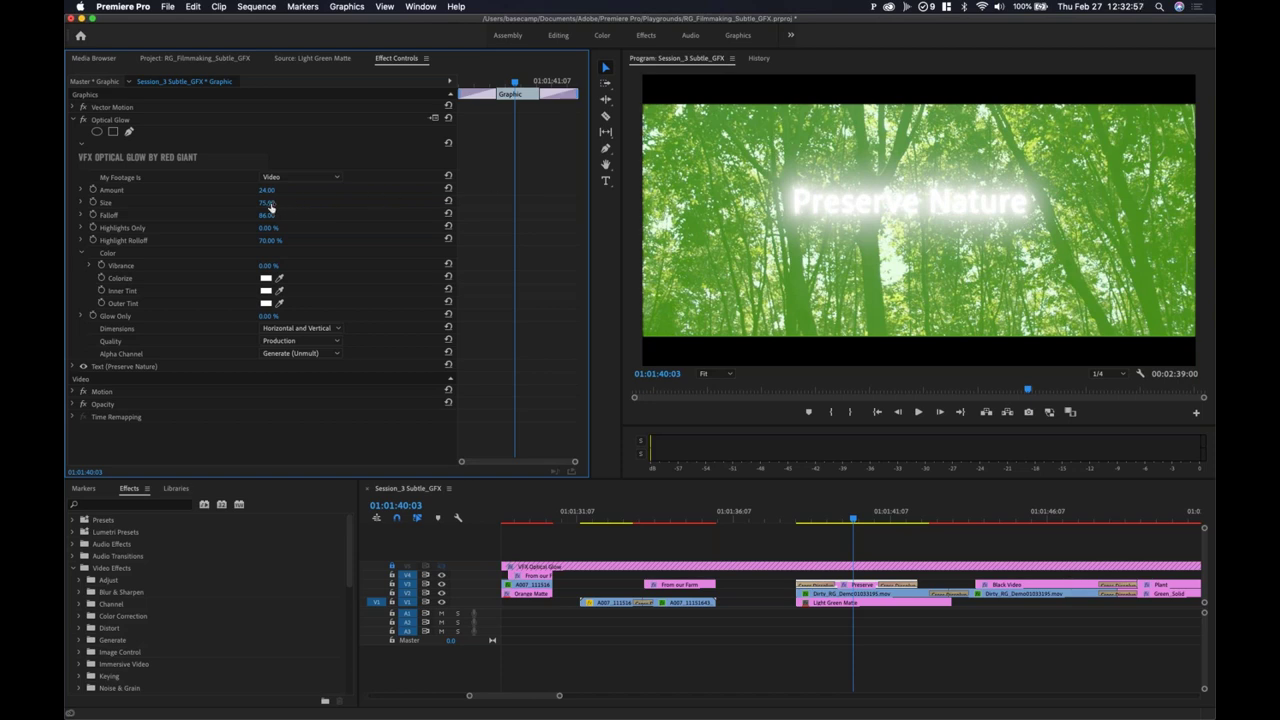
left_click_drag(268, 191, 270, 204)
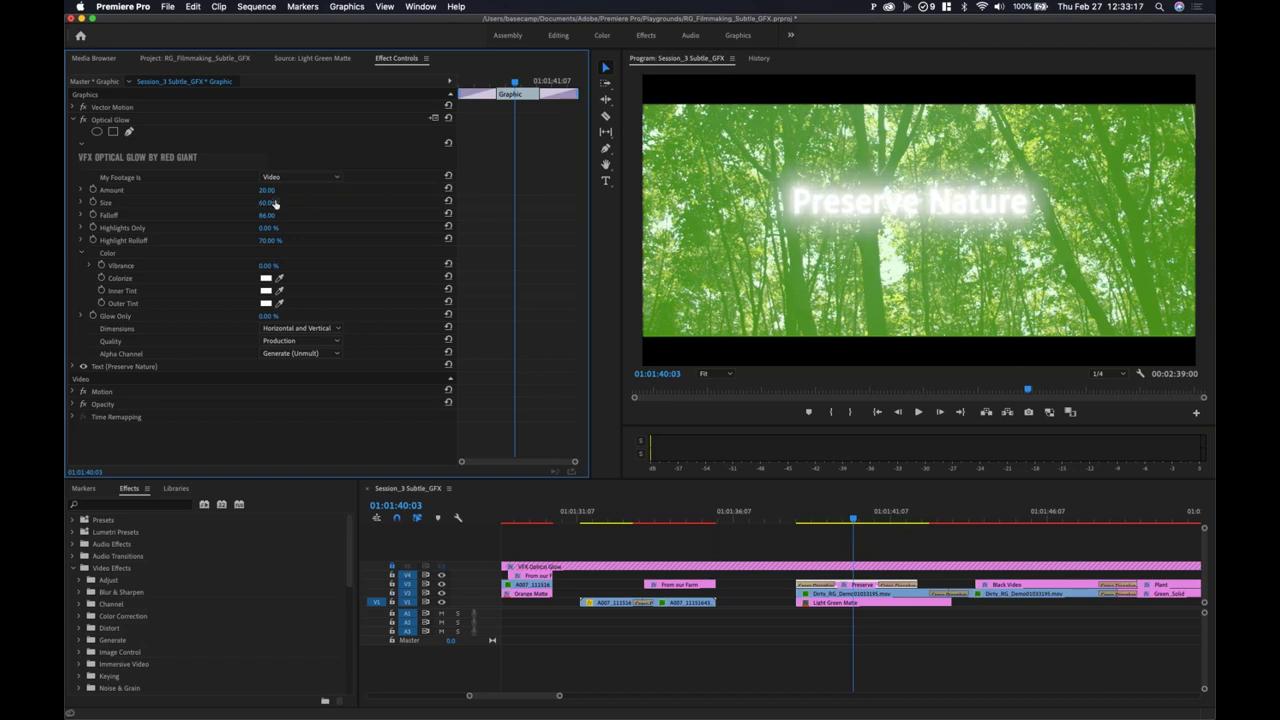
left_click_drag(275, 203, 275, 203)
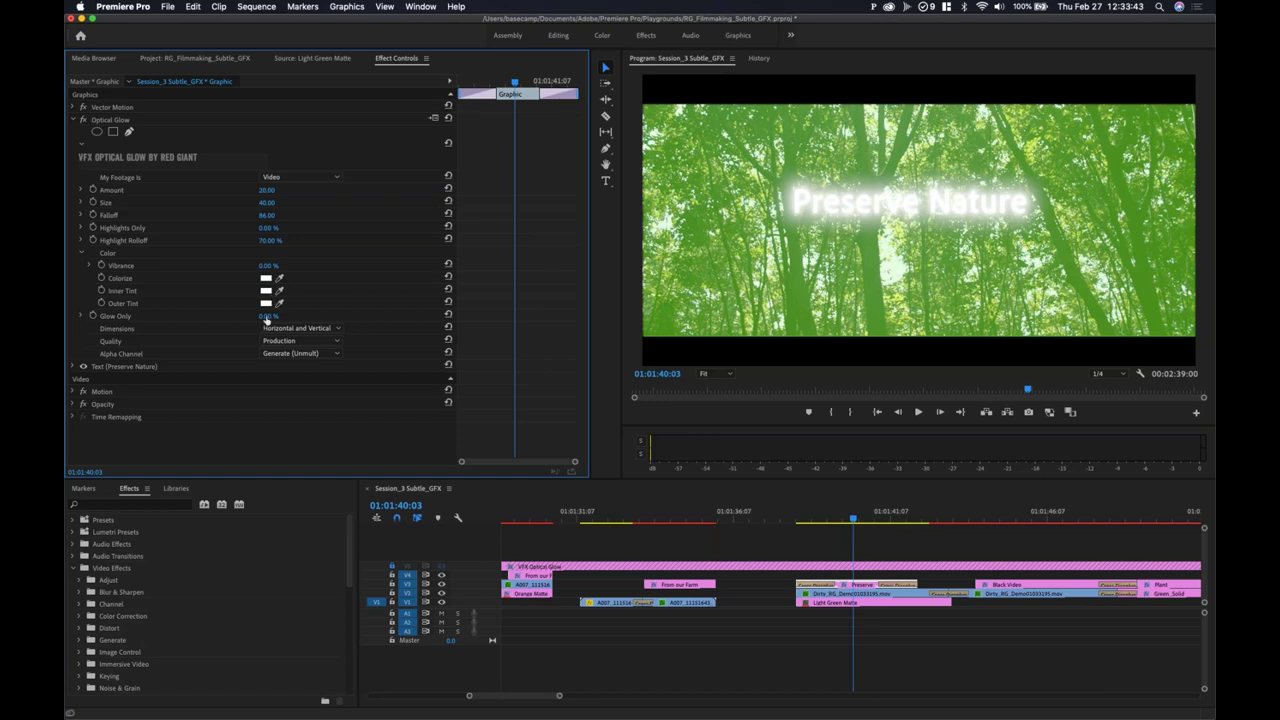
Step: Try Extend (Unmult) as the Optical Glow's alpha channel mode and return it to Generate (Unmult)
left_click(306, 355)
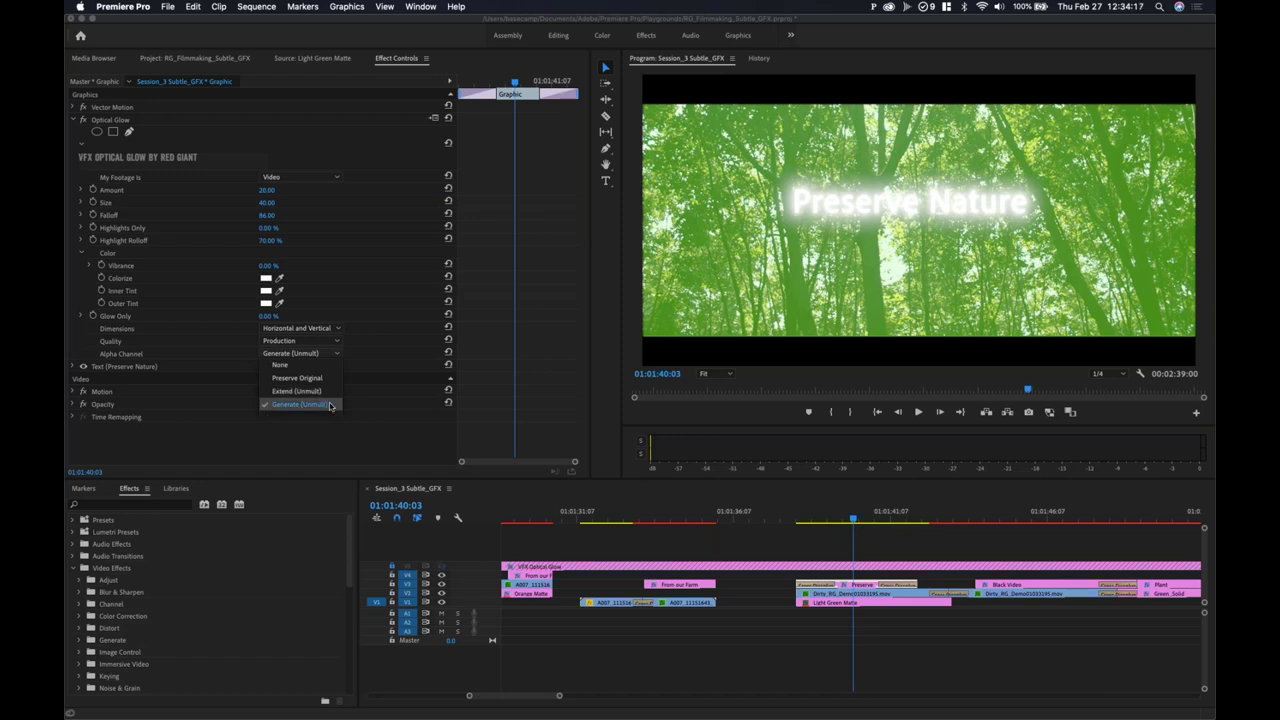
left_click(329, 391)
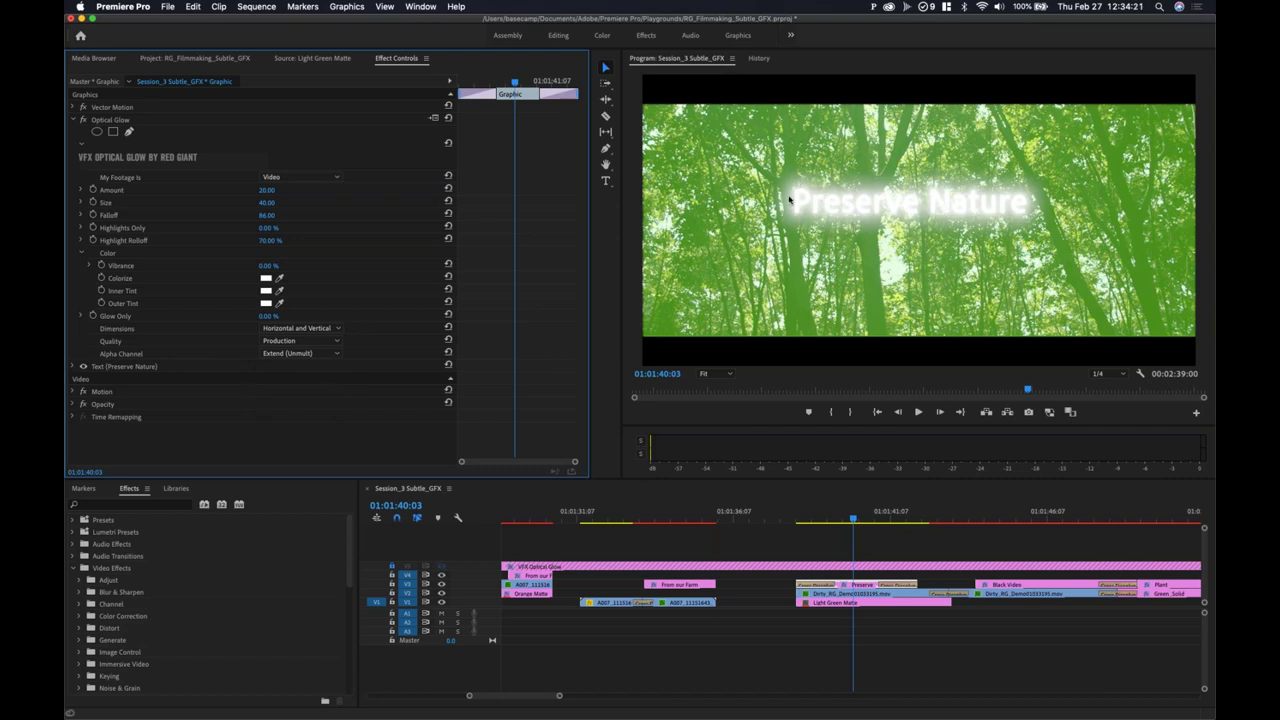
left_click(334, 357)
left_click(322, 405)
Step: Compare the opacity settings of the forest clip and the Light Green Matte at 01:01:42:07
left_click_drag(853, 516, 921, 538)
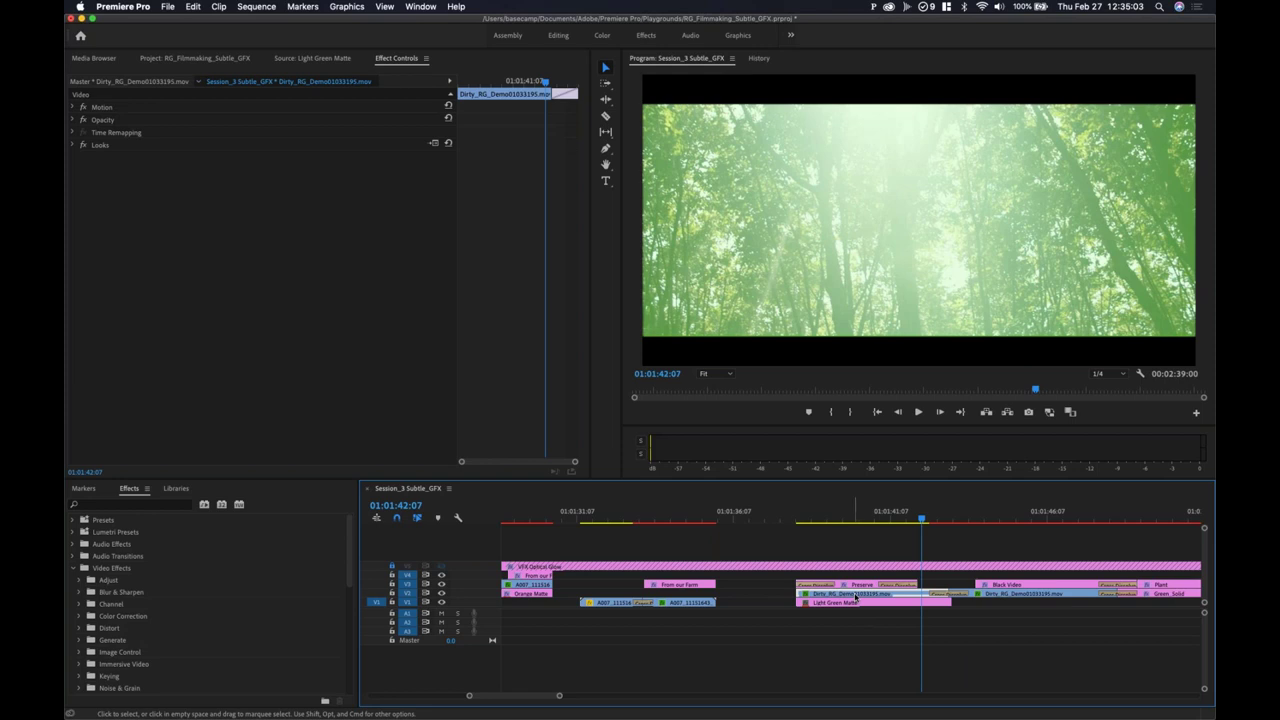
left_click(72, 121)
left_click(72, 121)
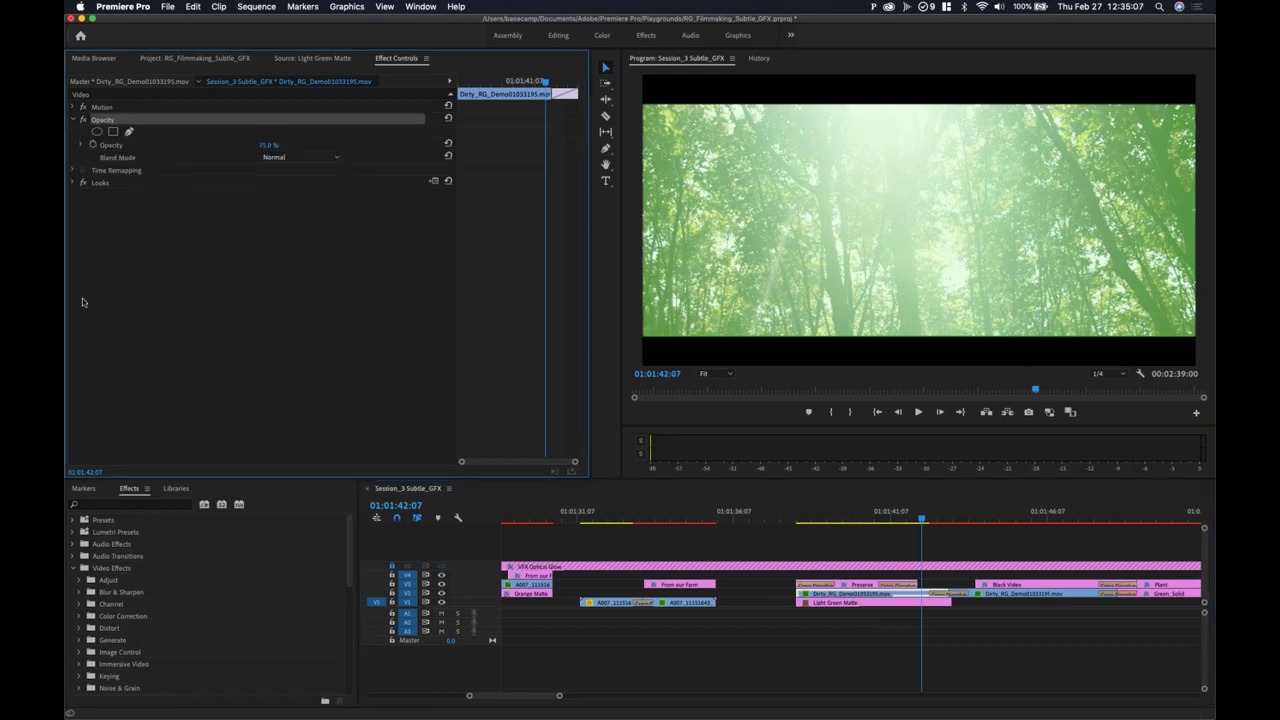
left_click(890, 606)
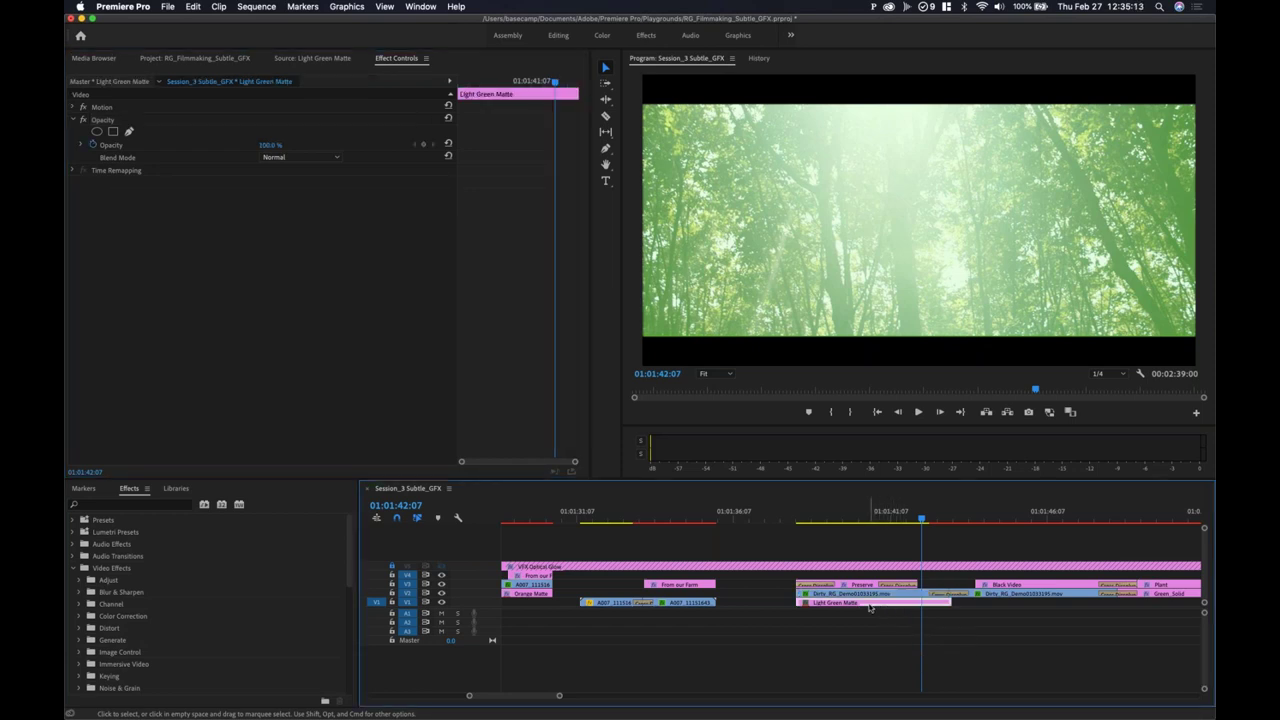
left_click(860, 595)
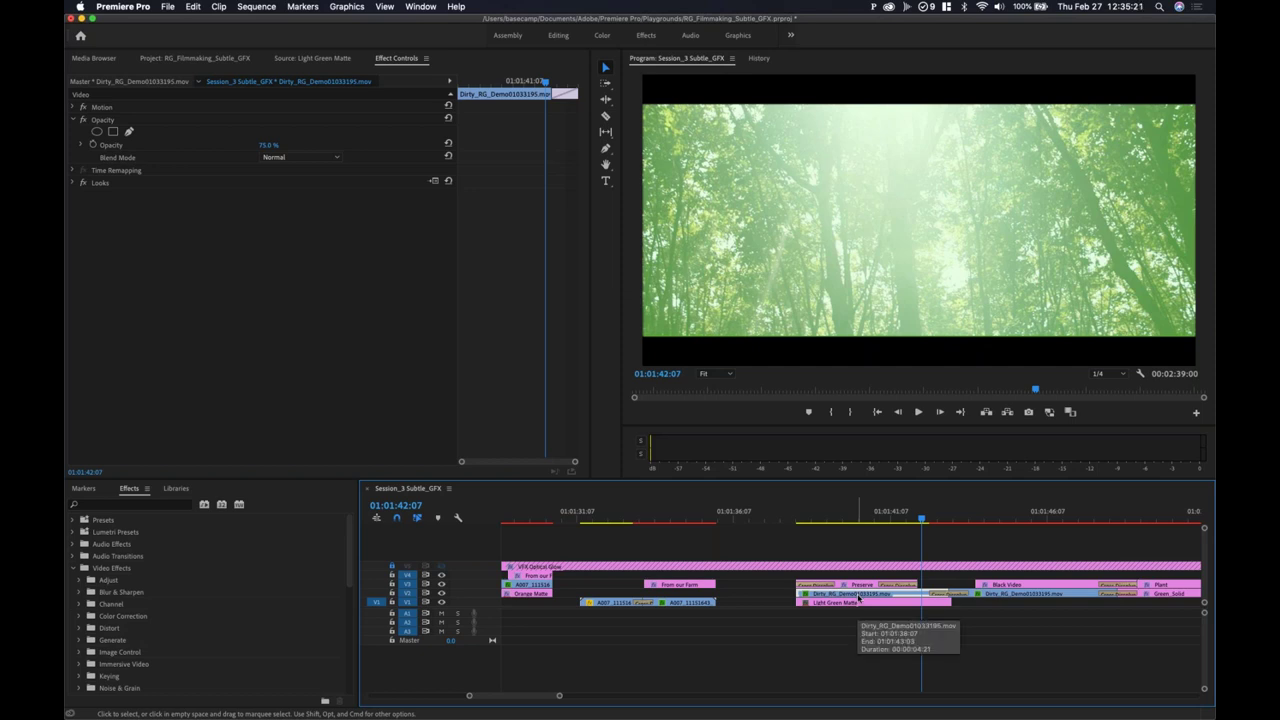
left_click(855, 605)
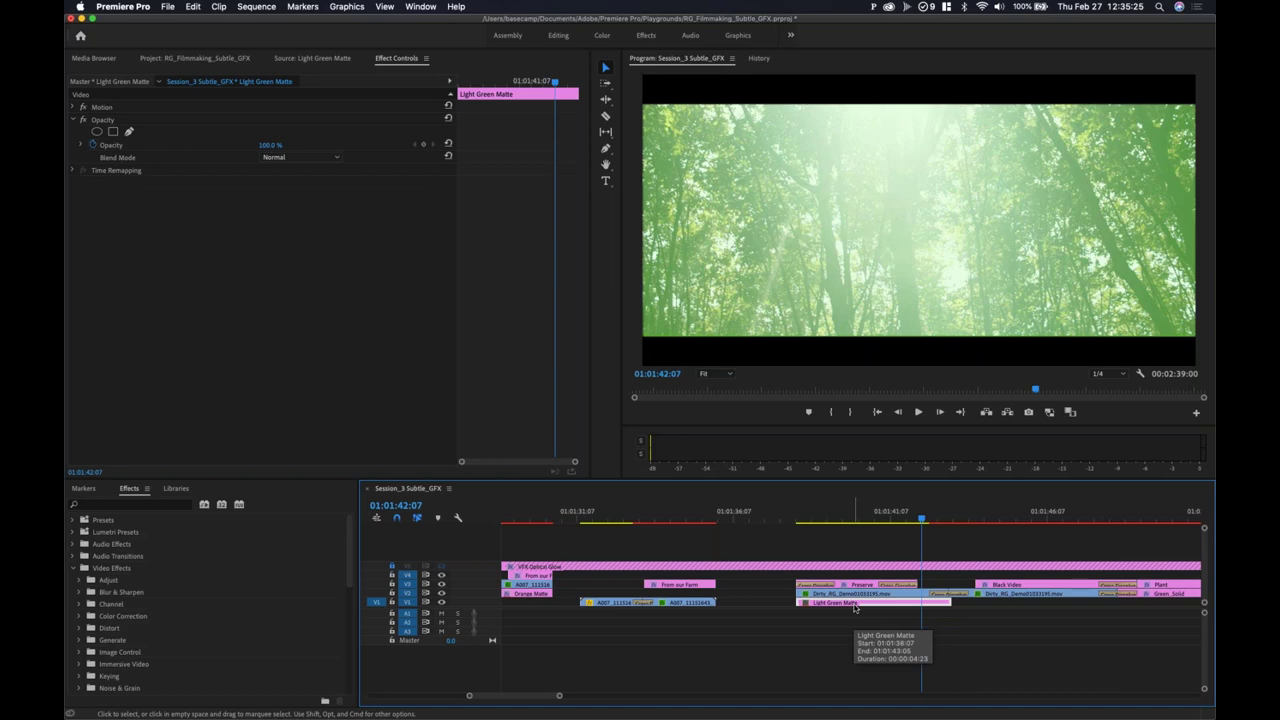
Step: Change the Light Green Matte's color to white, FFFFFF
double_click(855, 605)
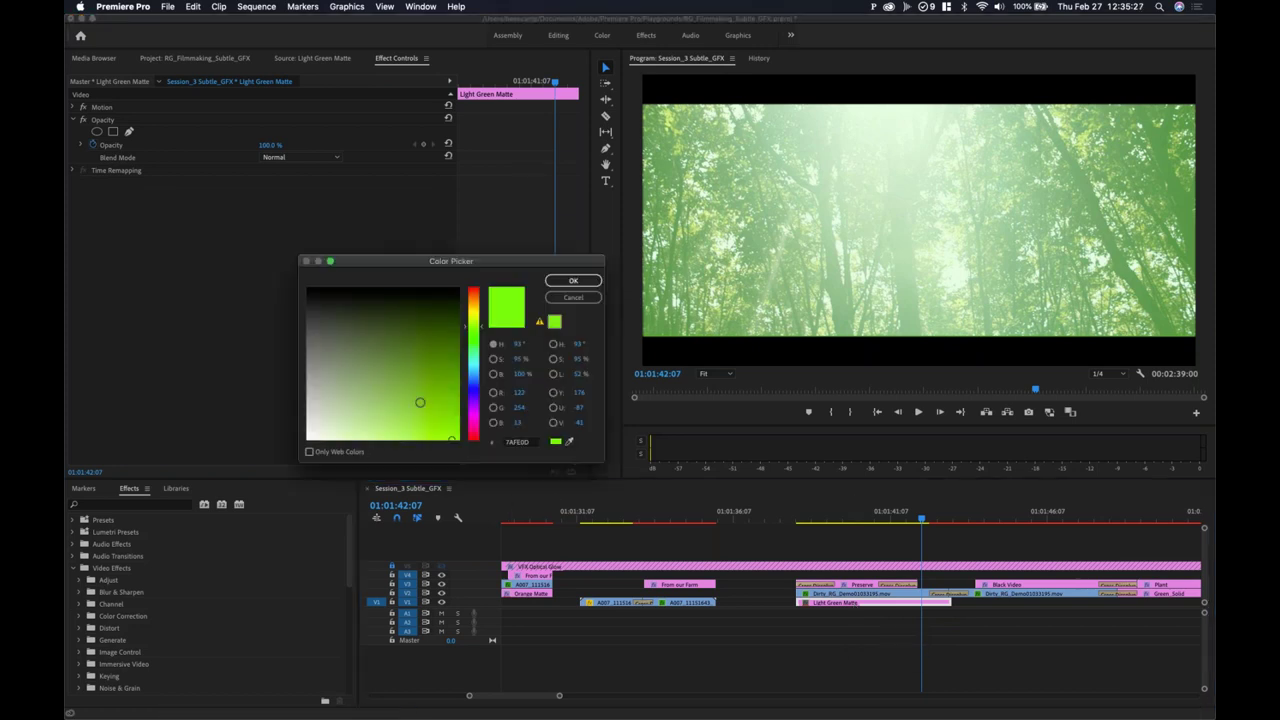
mouse_move(436, 402)
left_mouse_down()
mouse_move(352, 408)
mouse_move(232, 476)
left_mouse_up()
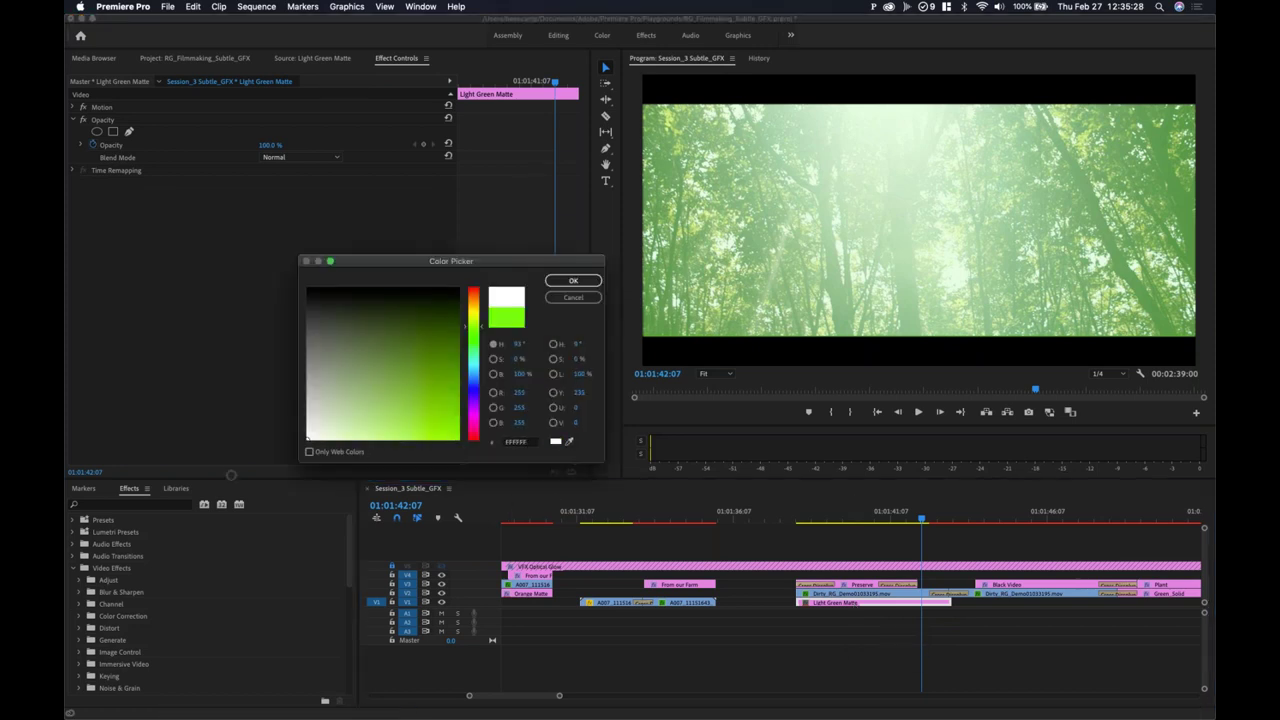
left_click(574, 281)
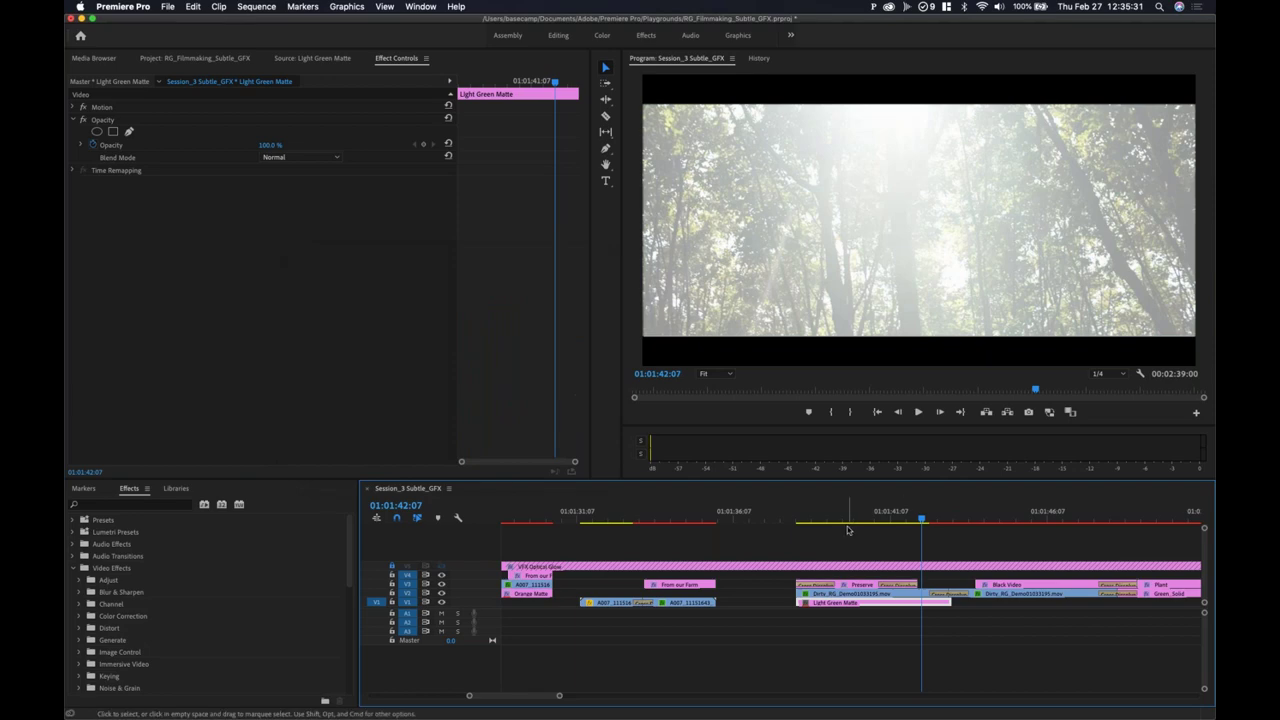
Step: Try the Color Burn blend mode on the Light Green Matte at 01:01:41:10 and return it to Normal
left_click_drag(845, 516, 897, 516)
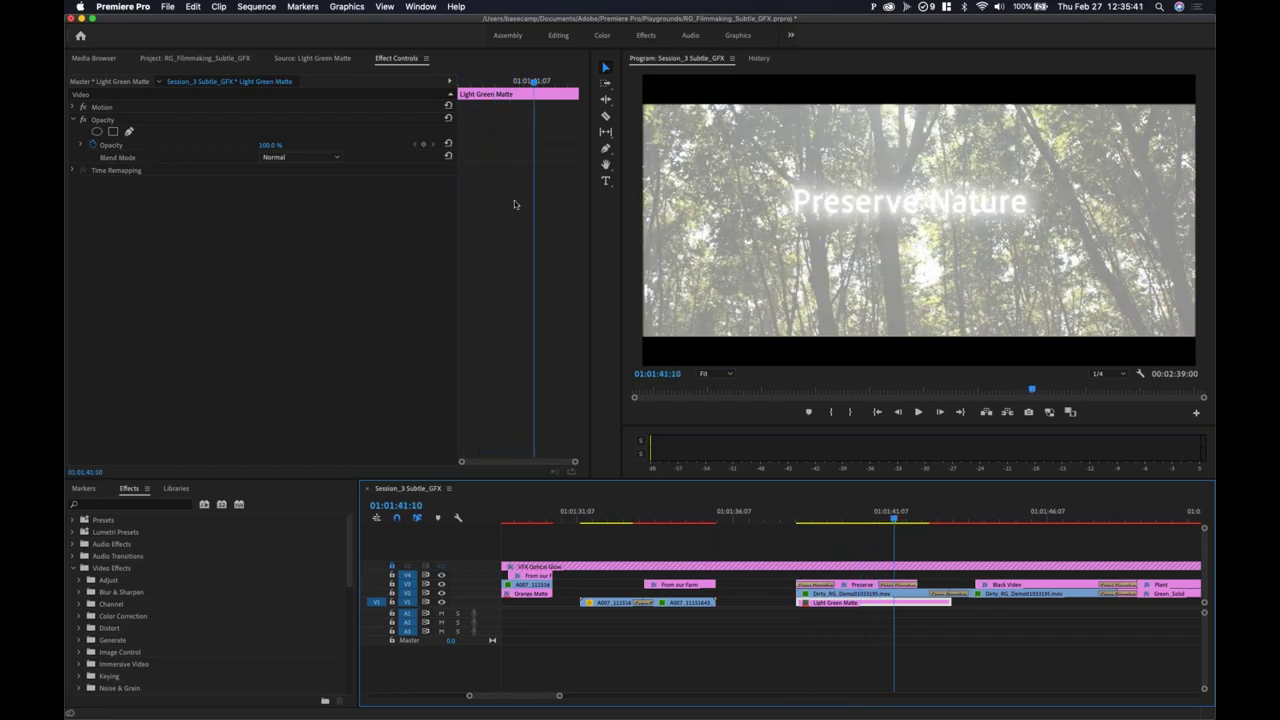
left_click(323, 158)
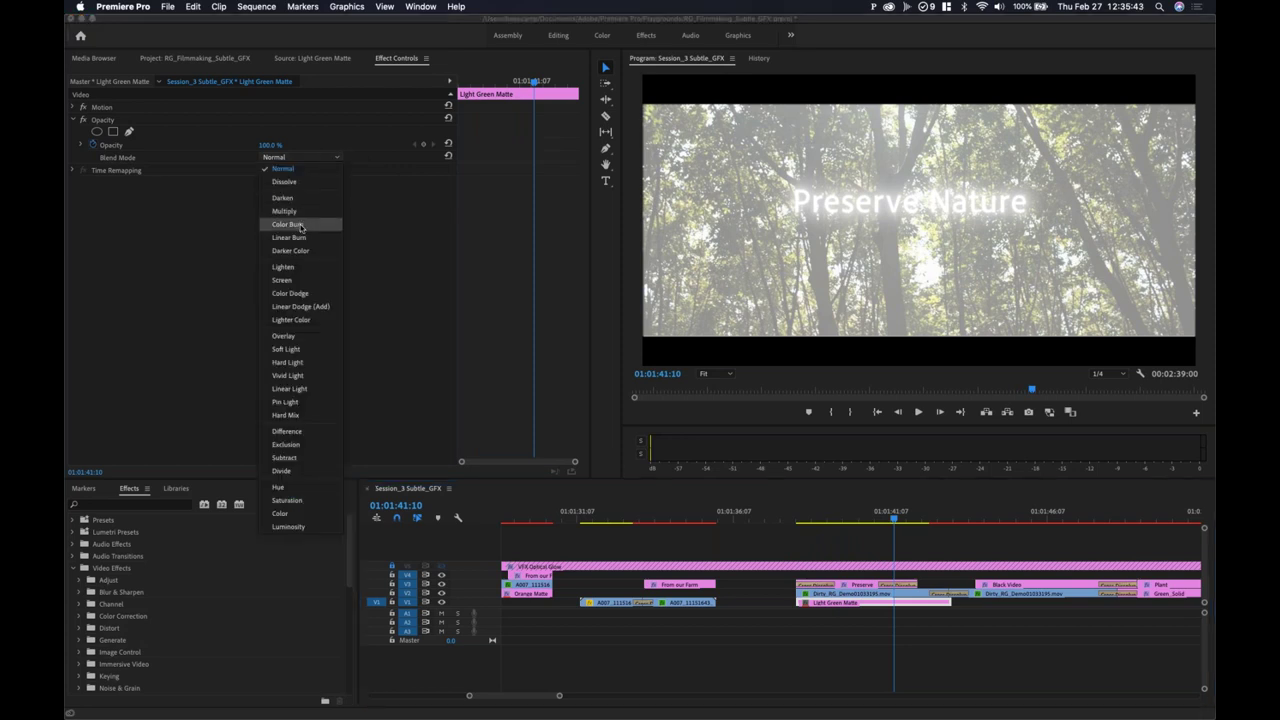
left_click(288, 224)
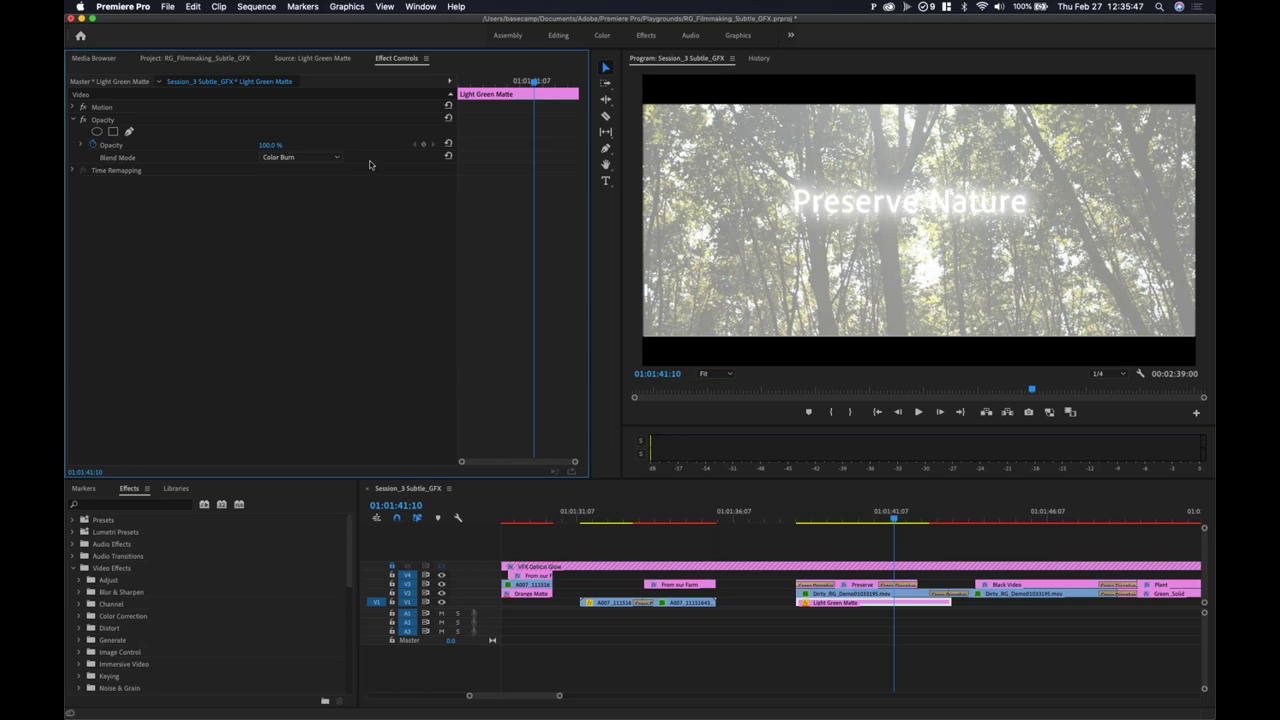
left_click(300, 157)
left_click(284, 168)
Step: Try the Linear Burn and Screen blend modes on the forest clip beneath the Preserve Nature title
left_click(850, 625)
left_click(852, 600)
left_click(852, 594)
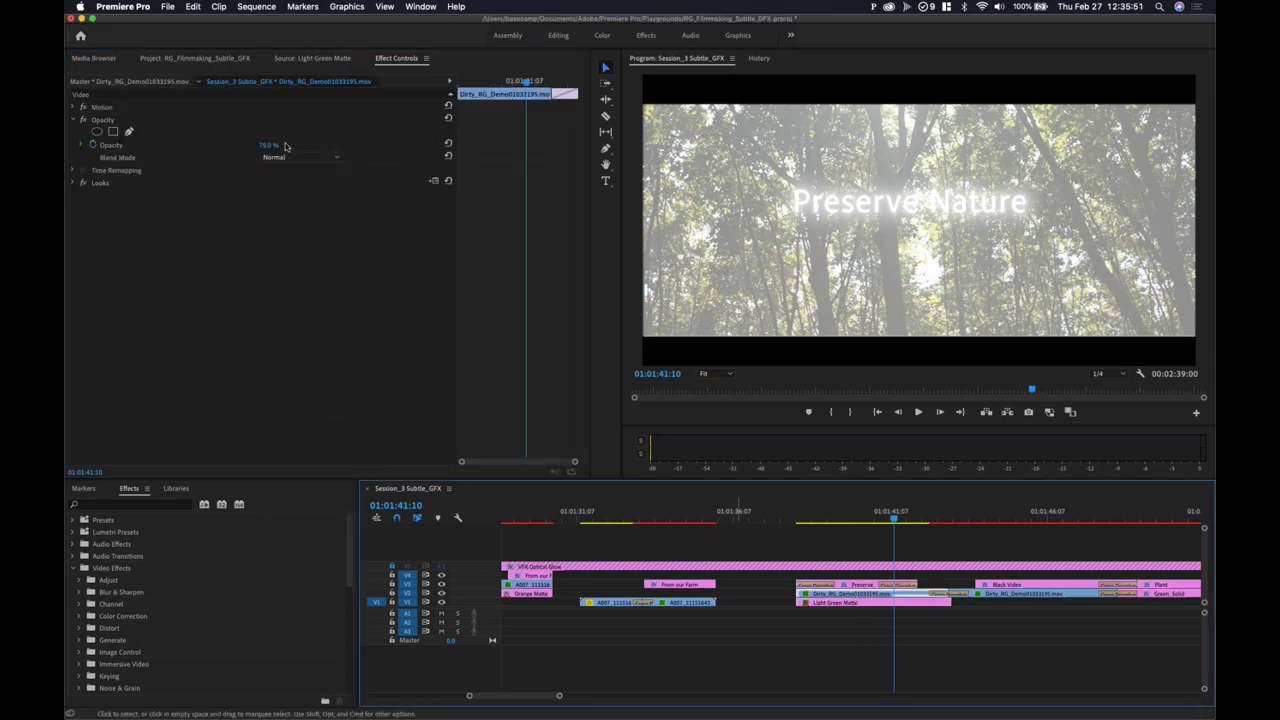
left_click(300, 157)
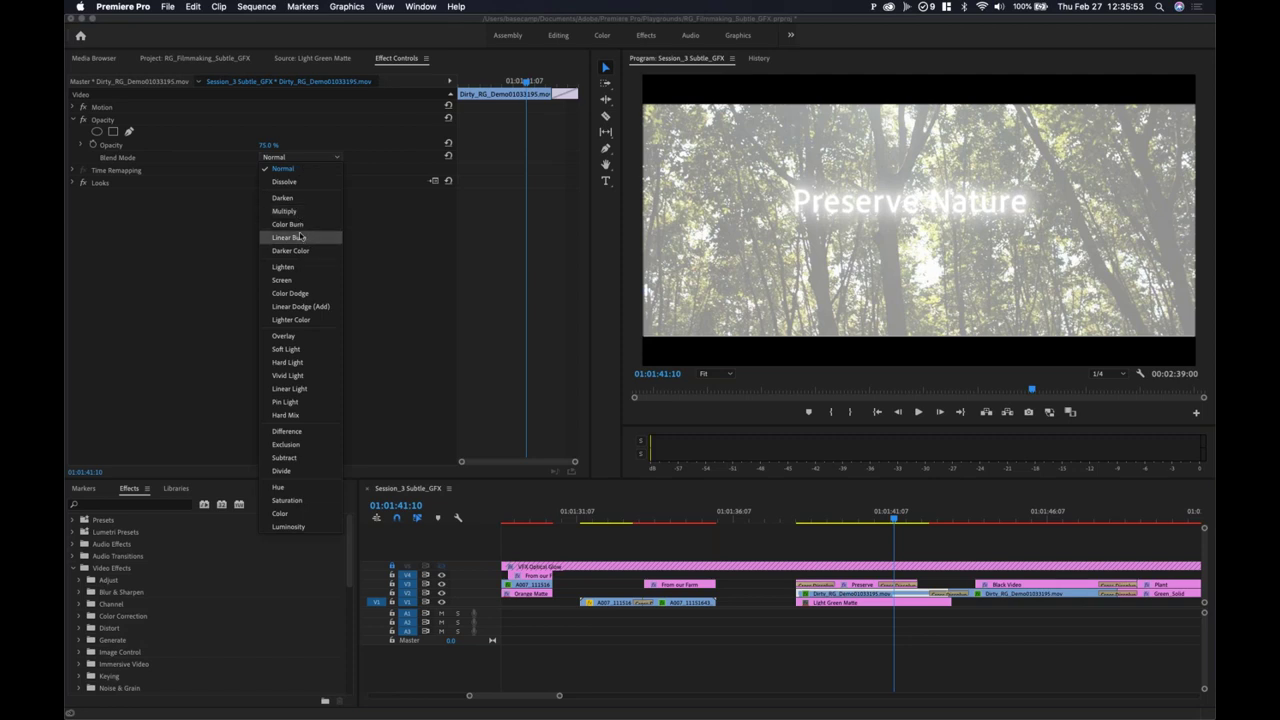
left_click(300, 237)
left_click(300, 157)
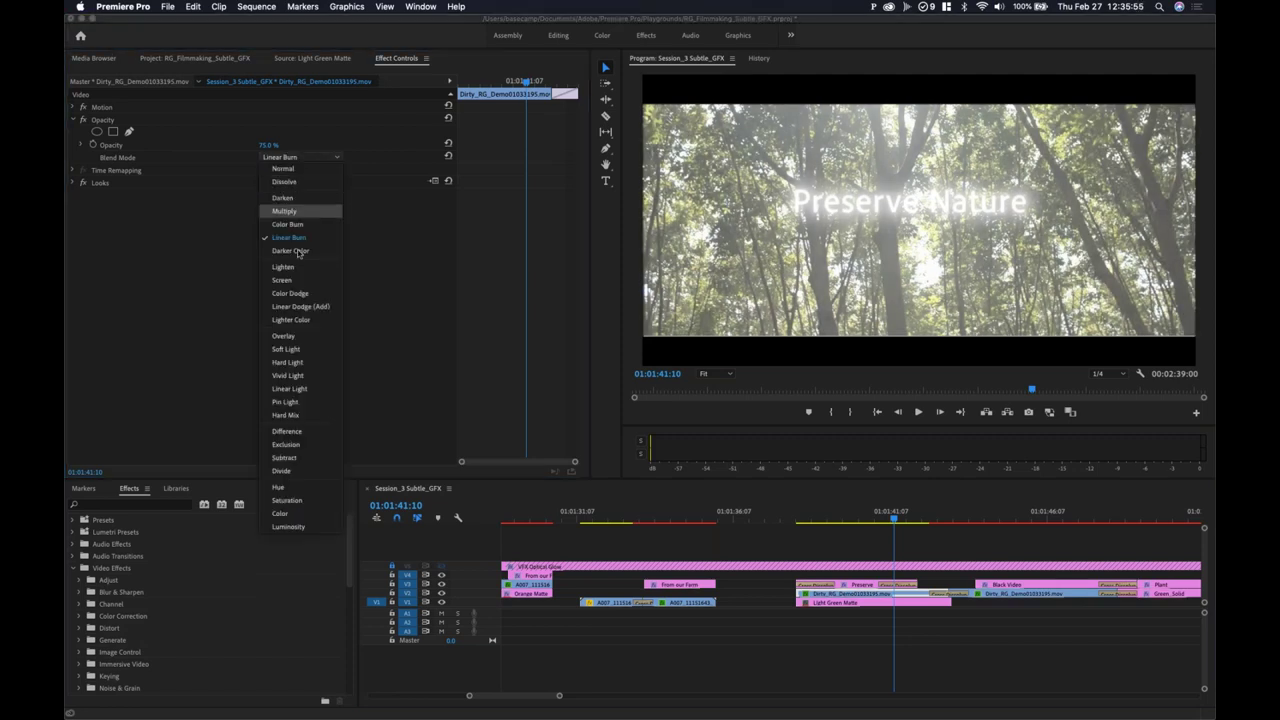
left_click(297, 280)
Step: Try Linear Dodge (Add), Soft Light, Overlay and Multiply as the forest clip's blend mode
left_click(300, 157)
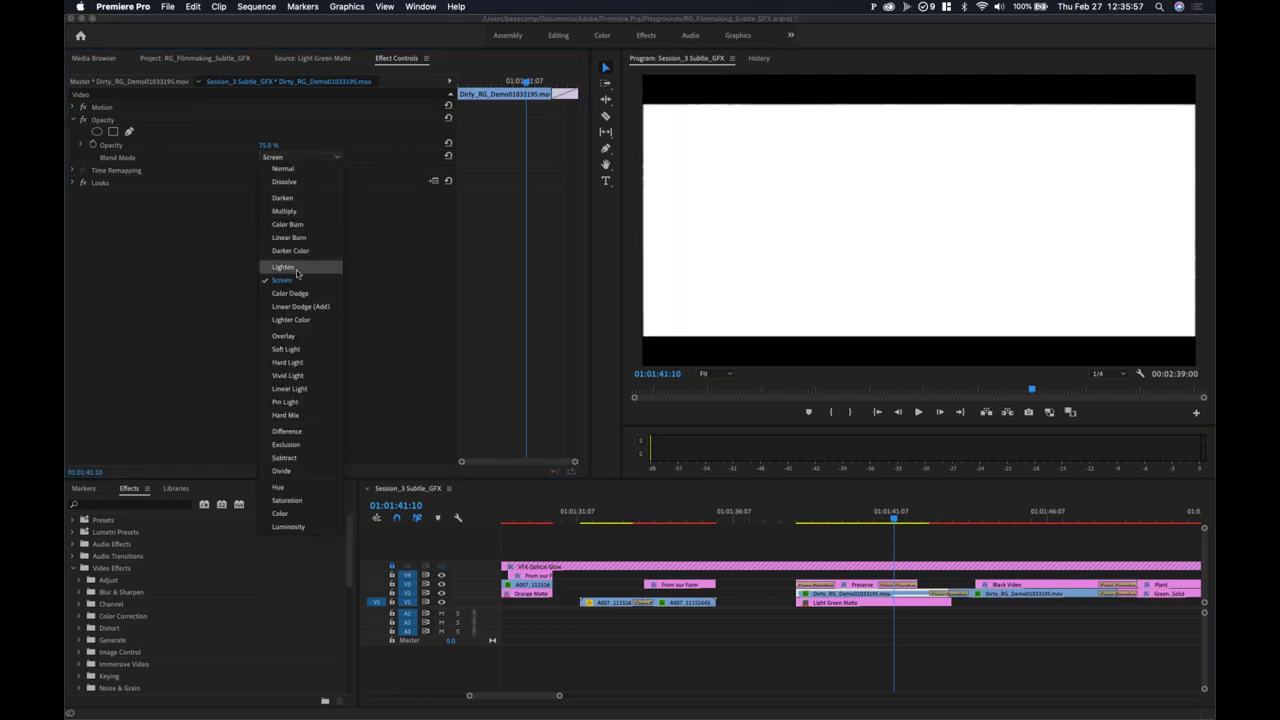
left_click(297, 306)
left_click(300, 157)
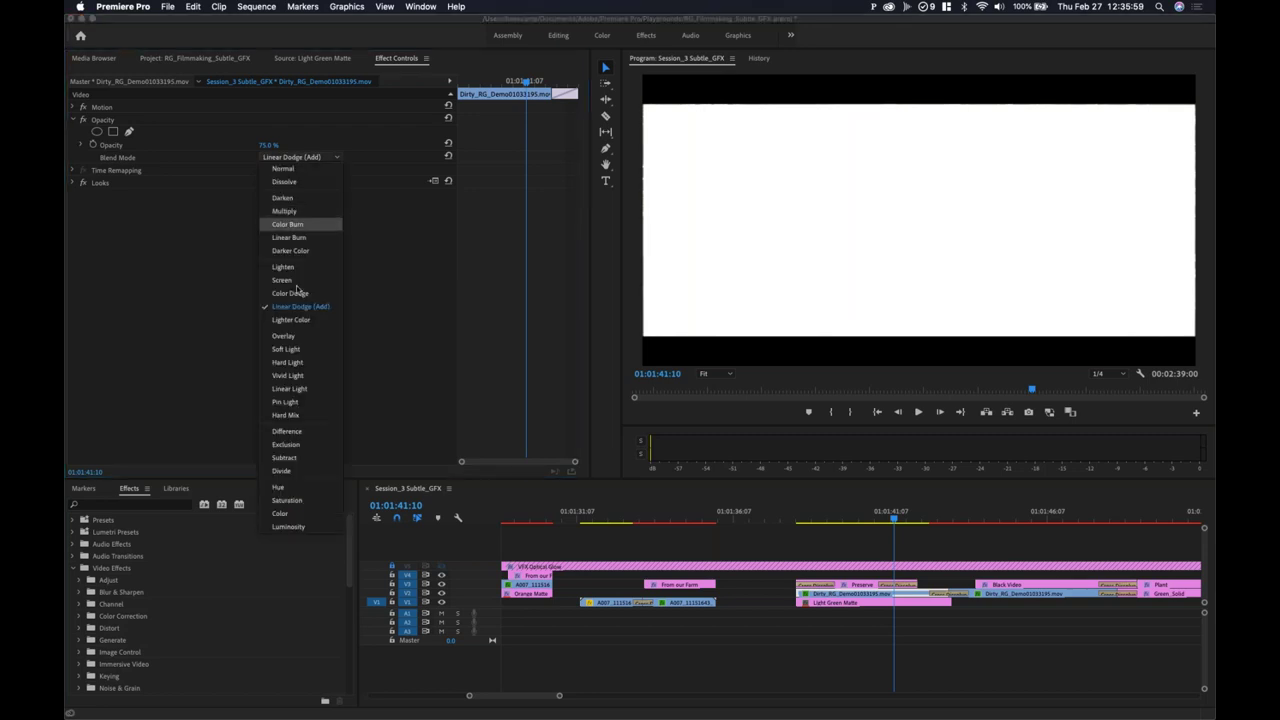
left_click(301, 350)
left_click(300, 157)
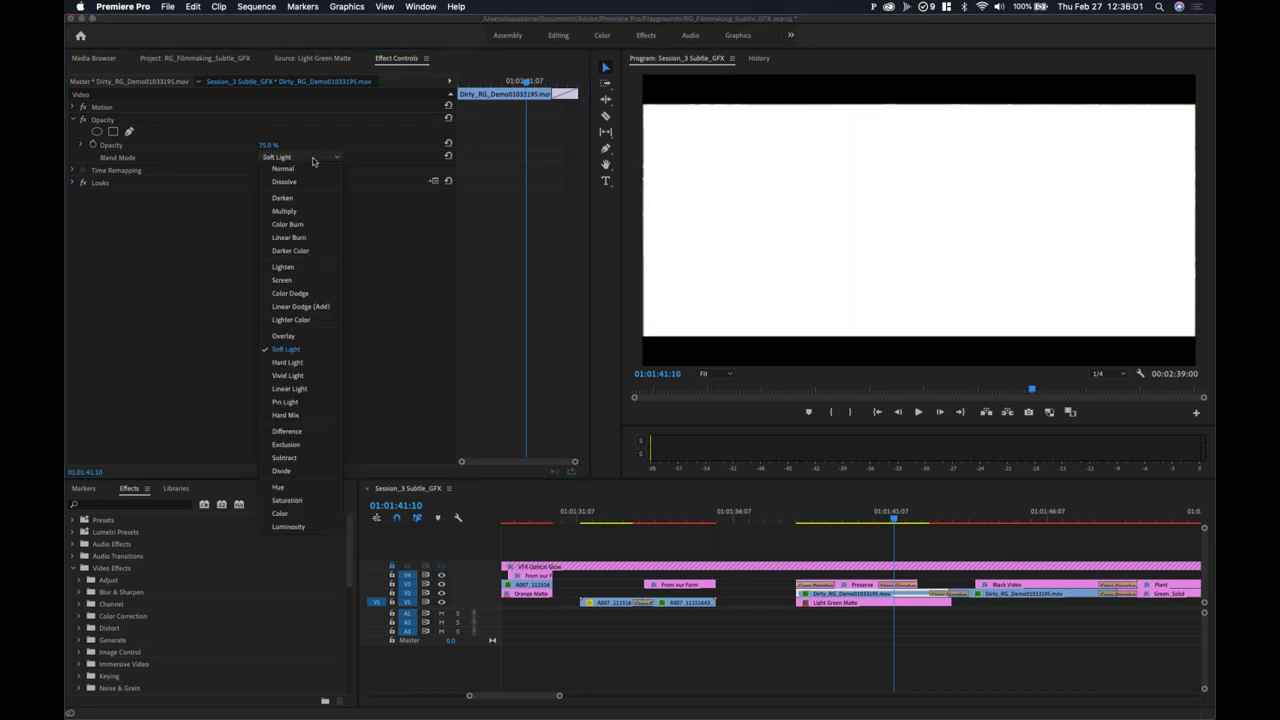
left_click(287, 337)
left_click(308, 158)
left_click(298, 212)
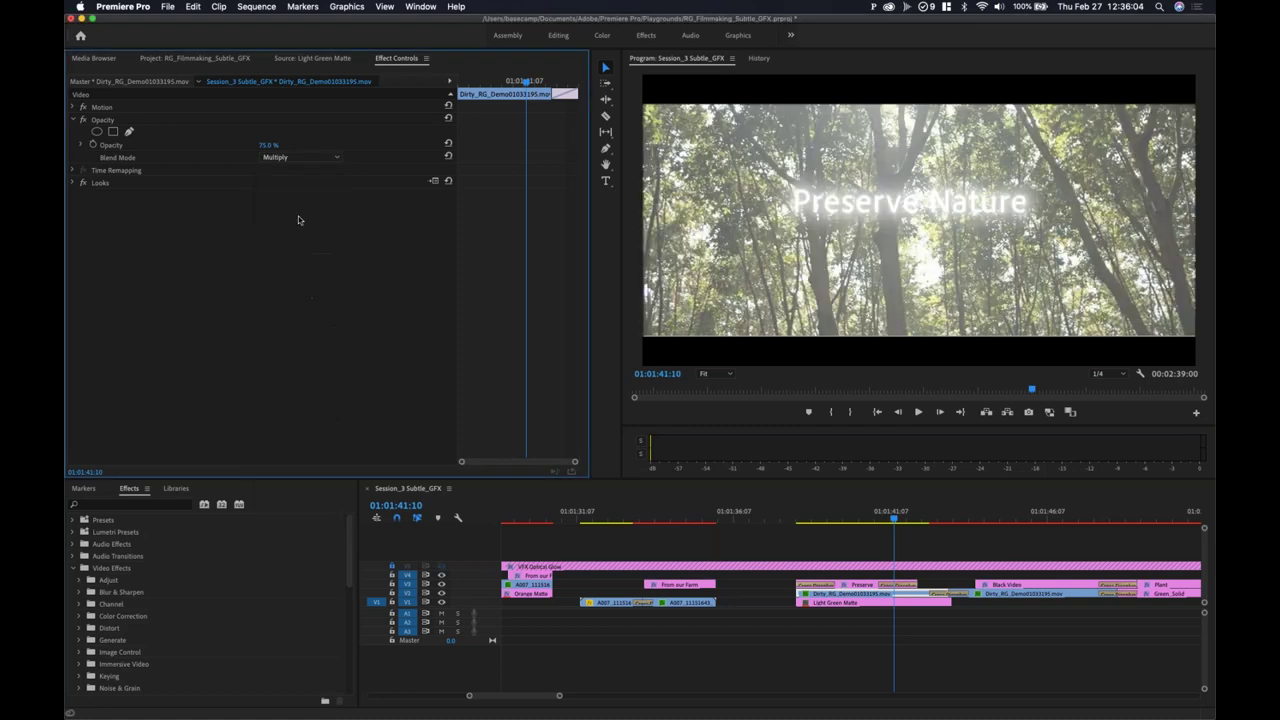
Step: Try Color Burn and Linear Burn as the forest clip's blend mode
left_click(306, 160)
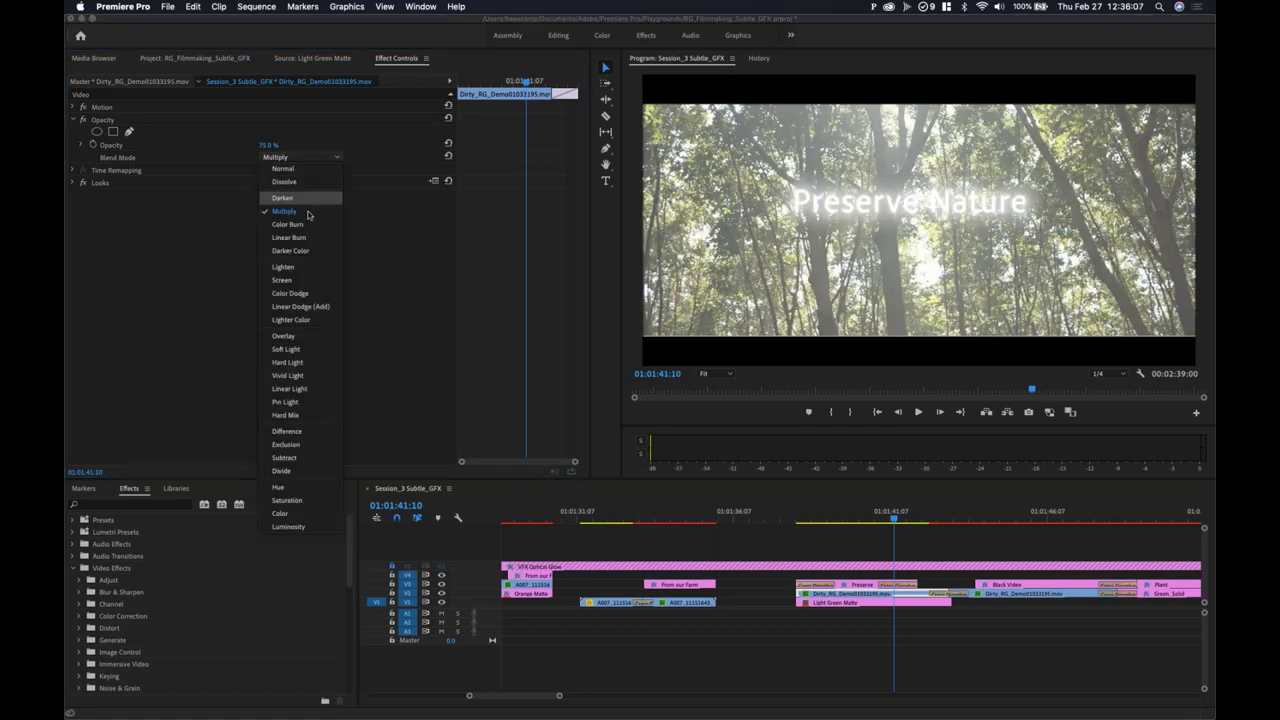
left_click(307, 225)
left_click(313, 158)
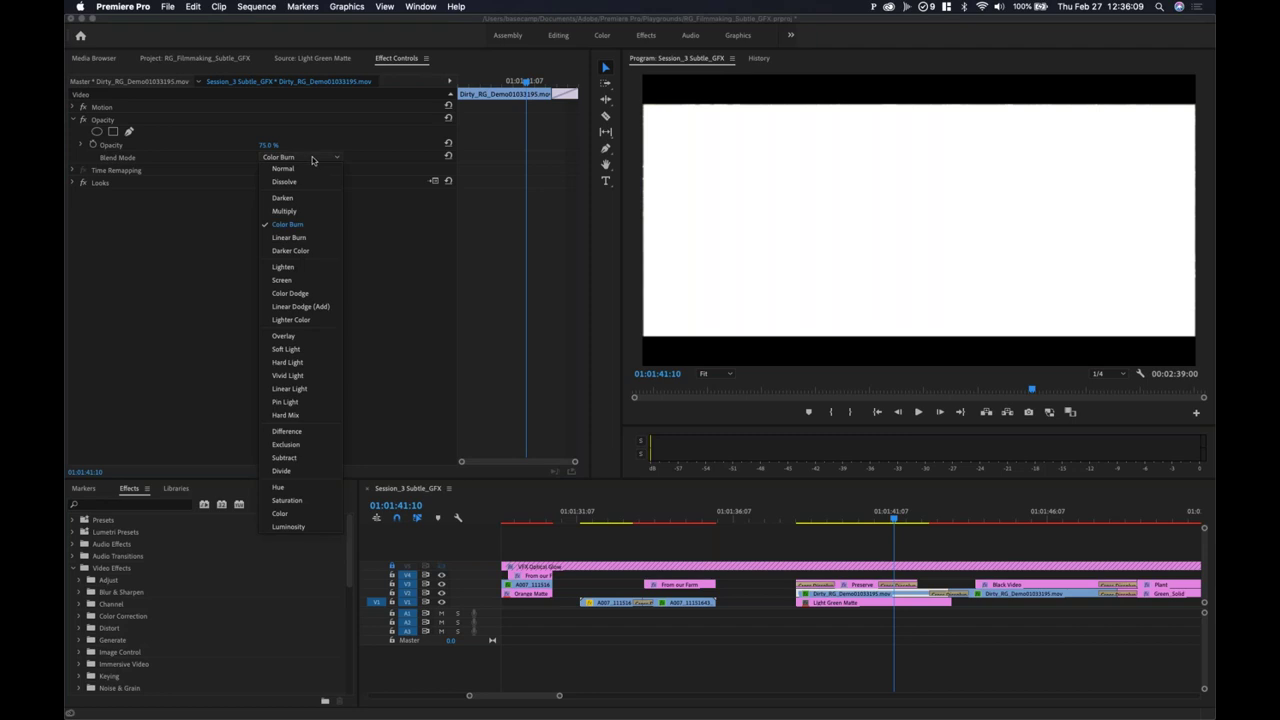
left_click(296, 237)
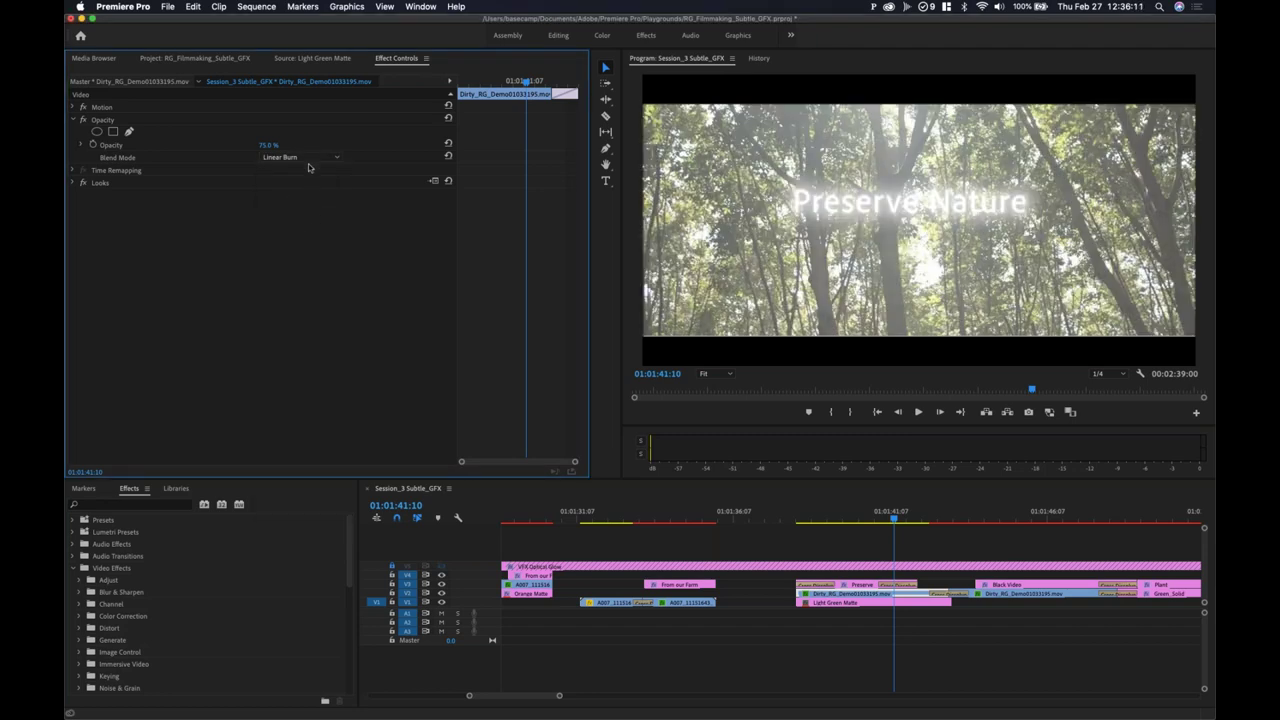
Step: Try Multiply and Darken on the forest clip and return its blend mode to Normal
left_click(308, 160)
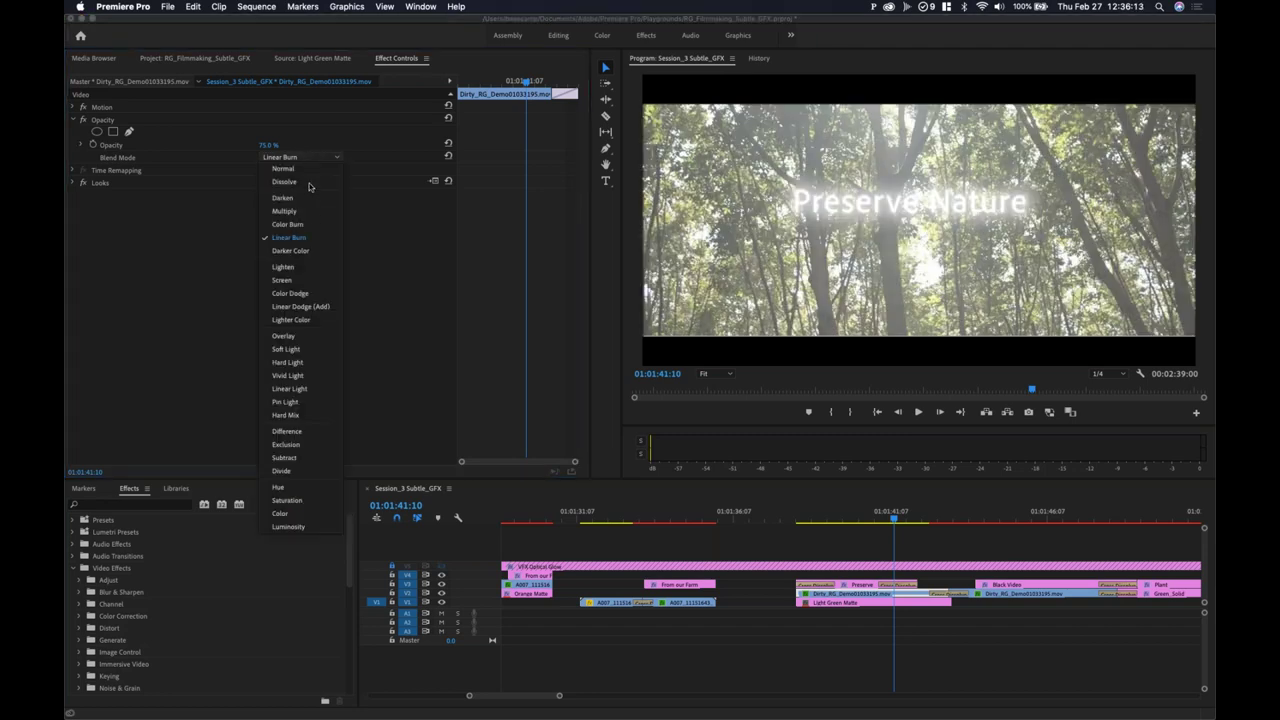
left_click(307, 210)
left_click(312, 158)
left_click(300, 199)
left_click(300, 159)
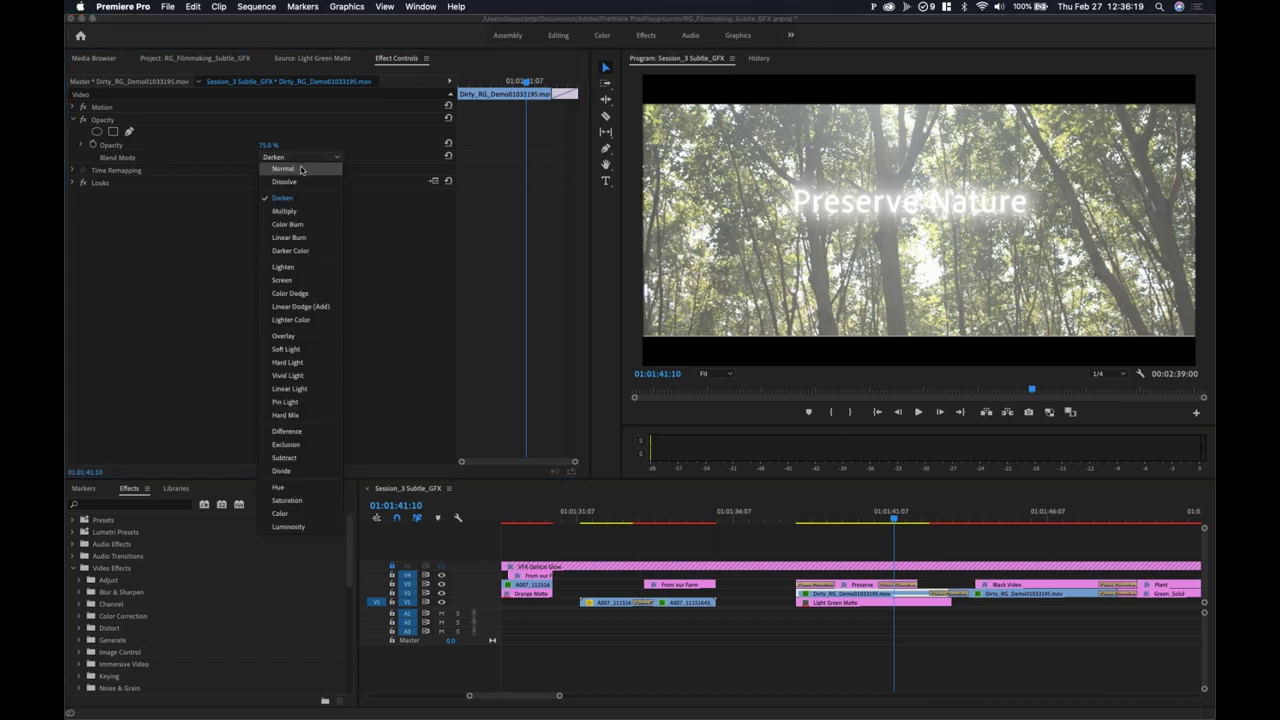
left_click(300, 170)
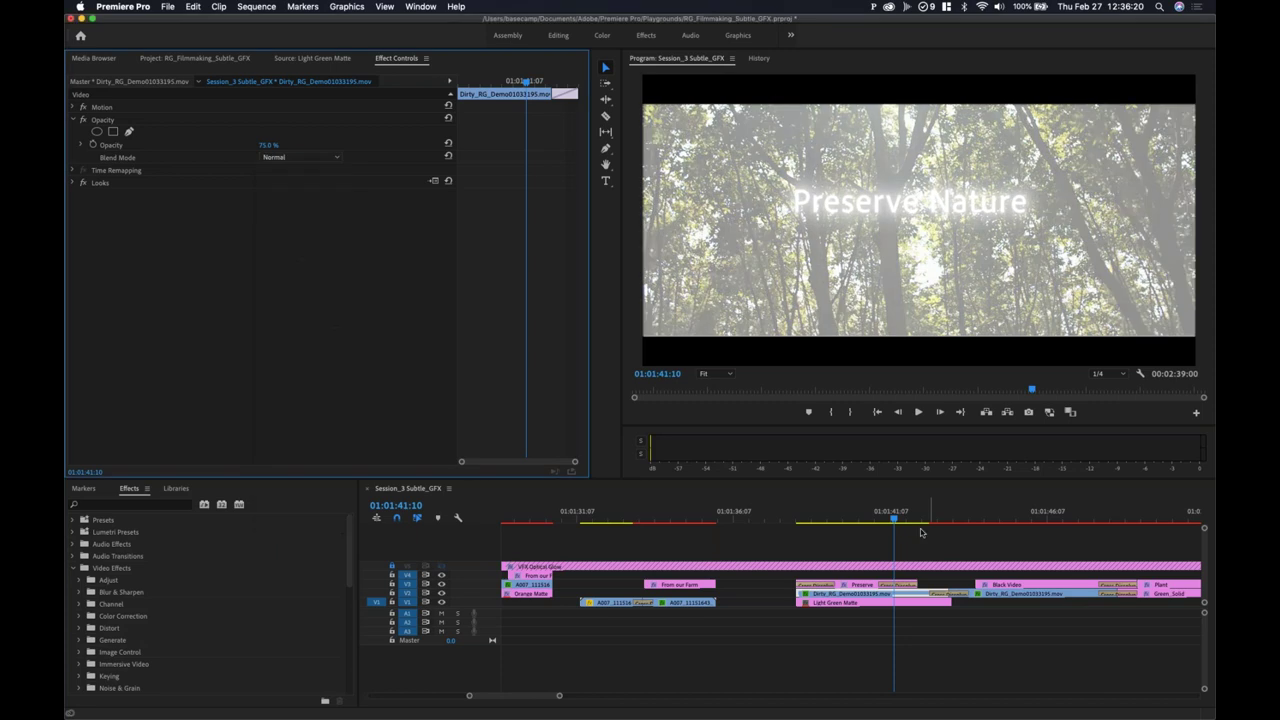
Step: Choose dark green 196E0E for the Light Green Matte, with hue 113°, saturation 87% and brightness 43%
double_click(880, 602)
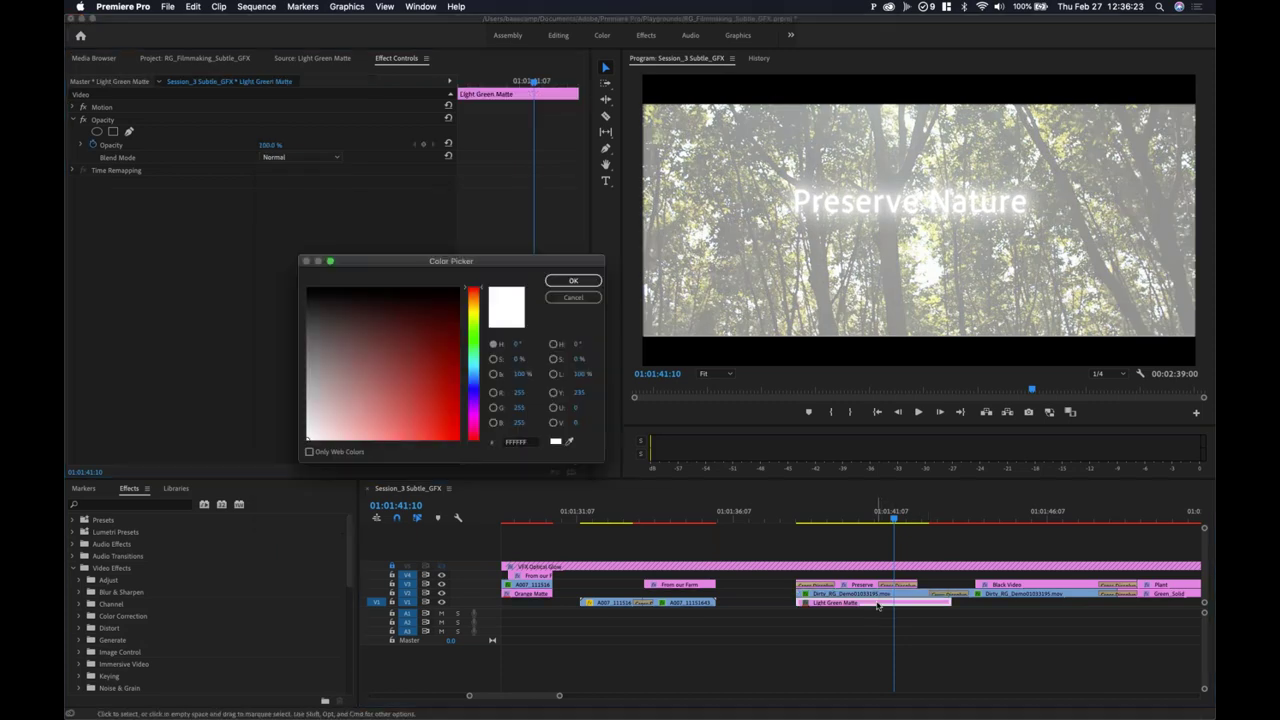
left_click(473, 345)
left_click(439, 355)
left_click(427, 353)
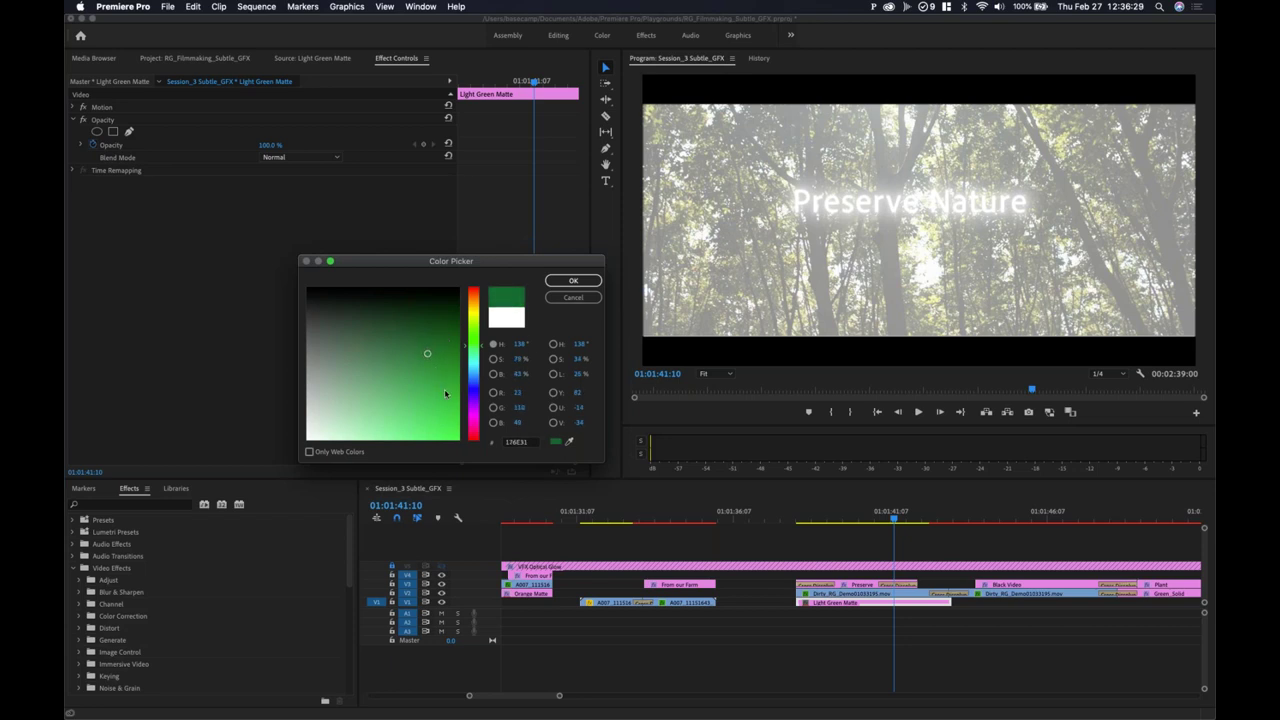
left_click(521, 345)
left_click_drag(521, 345, 495, 364)
left_click_drag(516, 363, 540, 366)
left_click(520, 442)
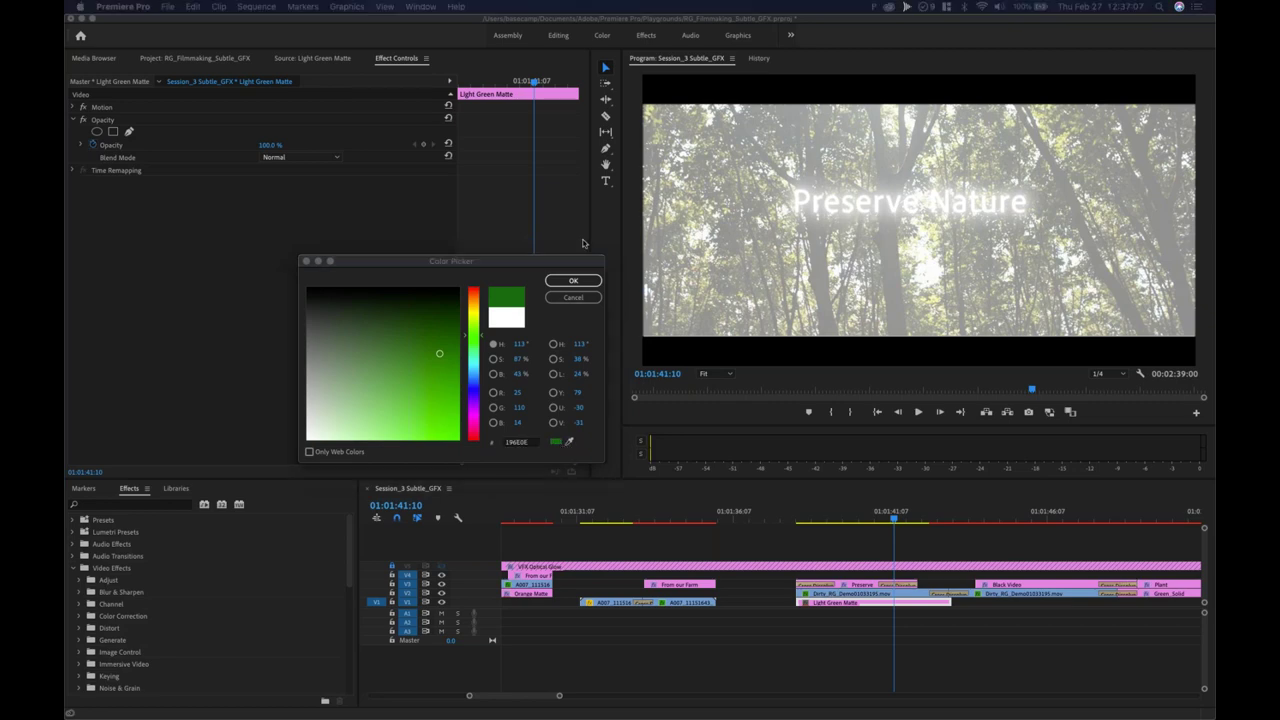
Step: Switch to Creative Cloud, launch Adobe Color and move its browser window aside
left_click(893, 6)
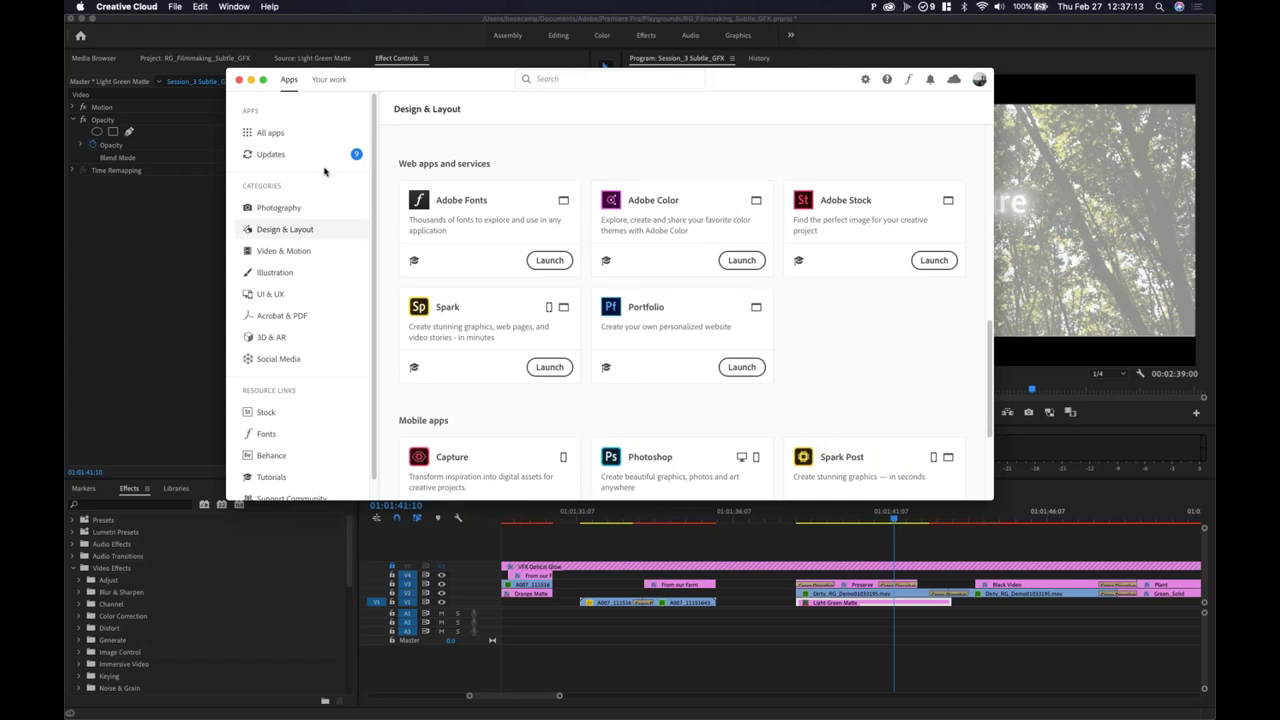
left_click(742, 261)
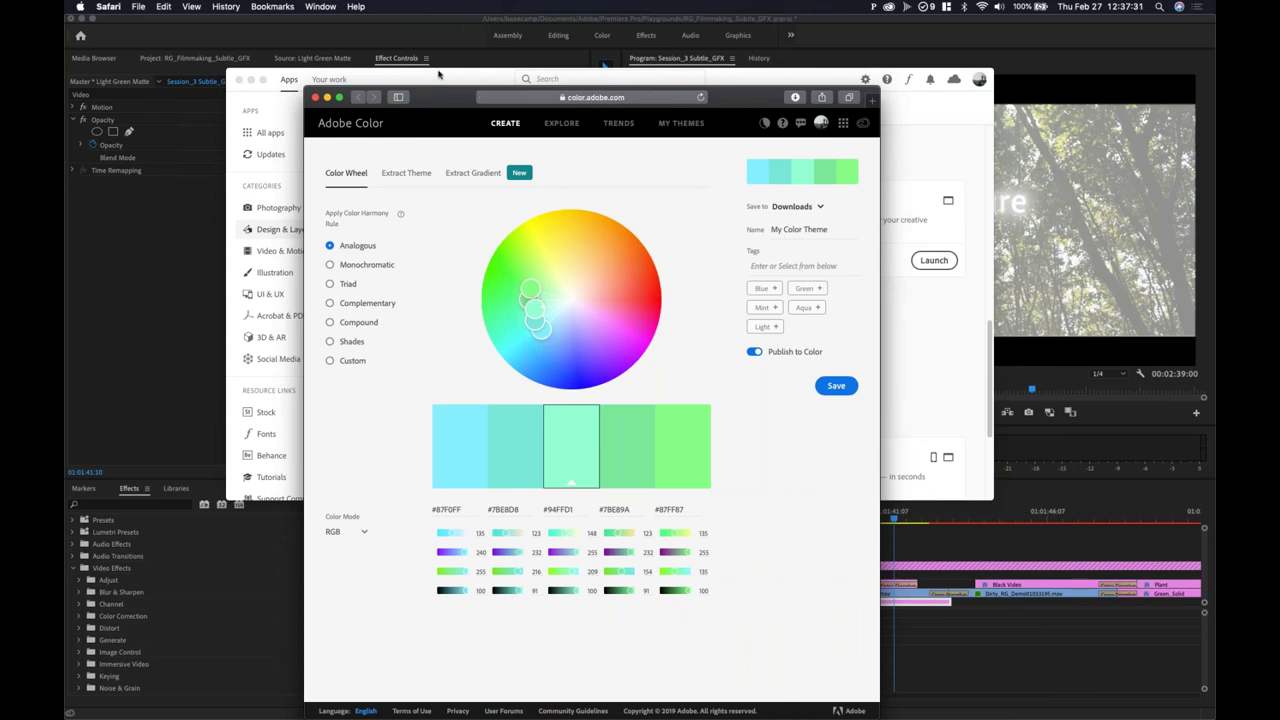
left_click_drag(446, 98, 756, 59)
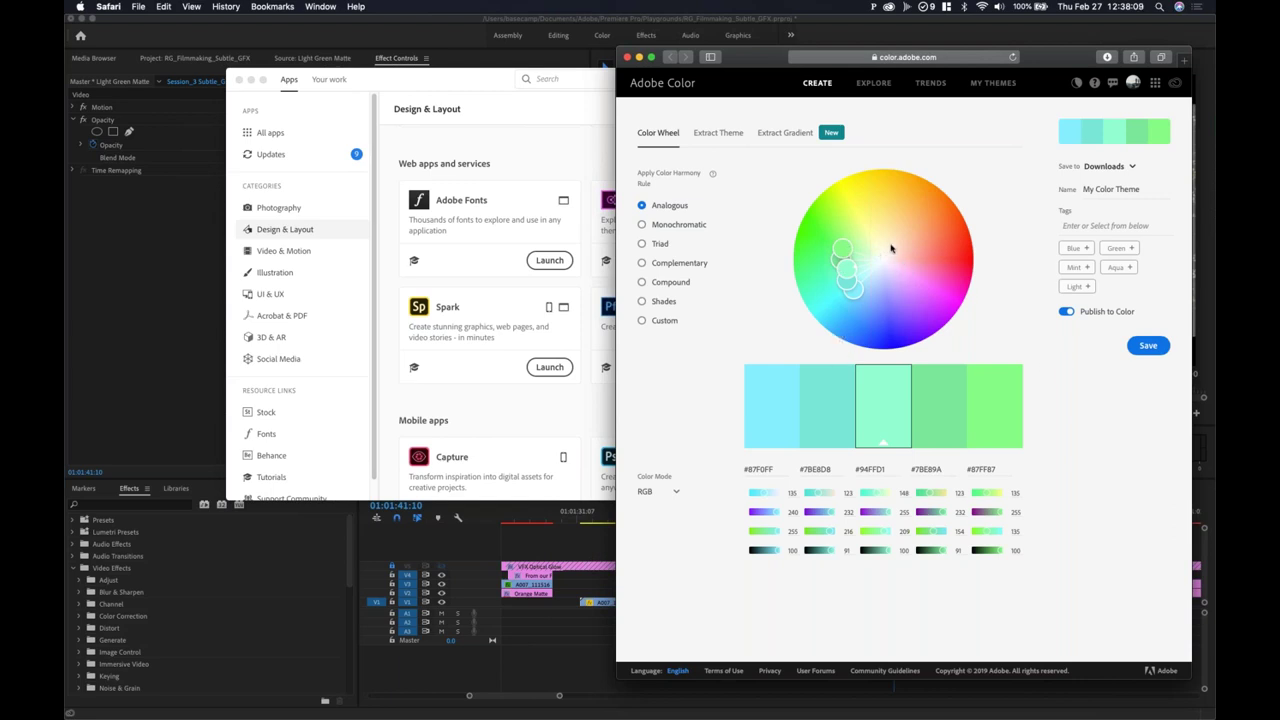
Step: Dismiss the Create Gradients promotion and browse the saved color themes in My Library and Downloads
left_click(993, 83)
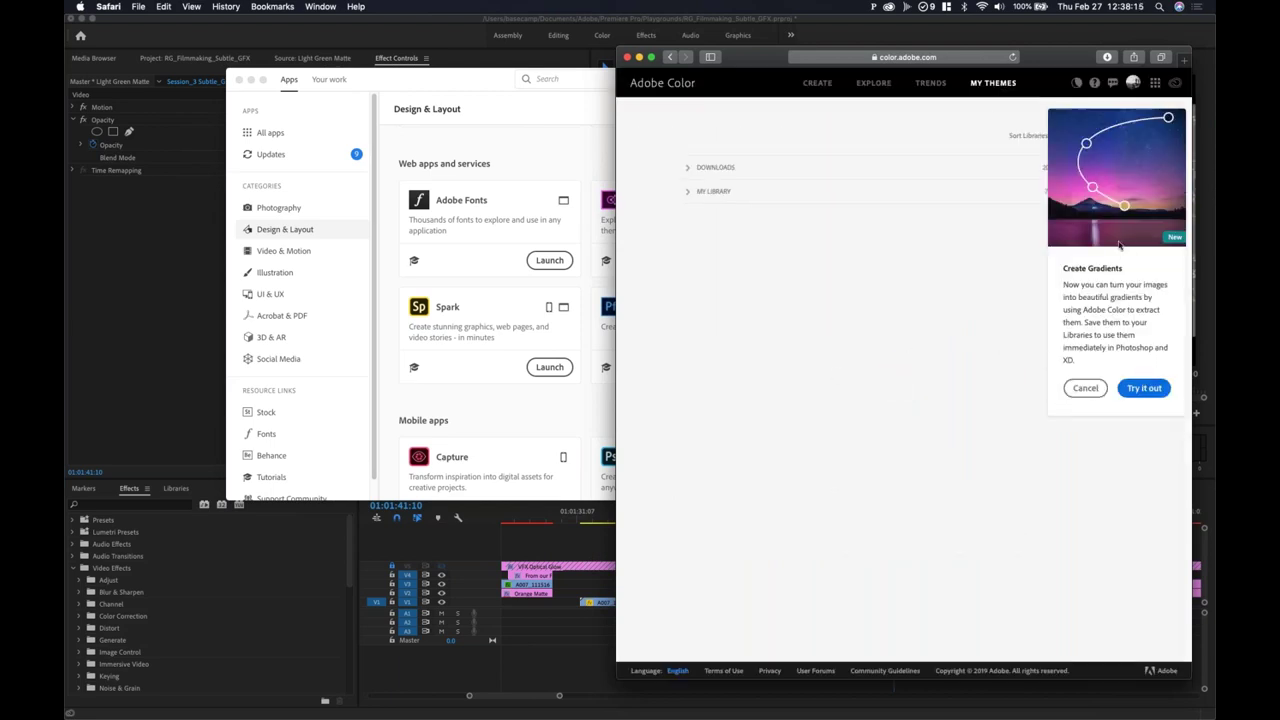
left_click(1085, 388)
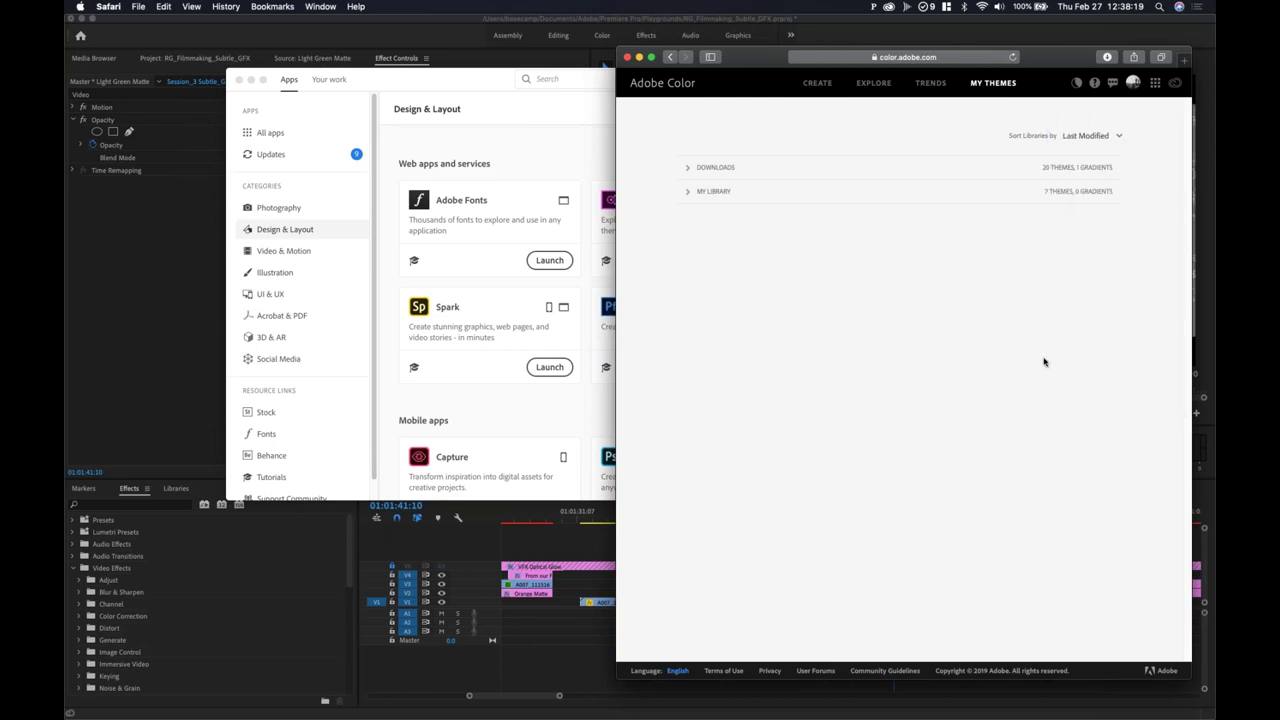
left_click(687, 194)
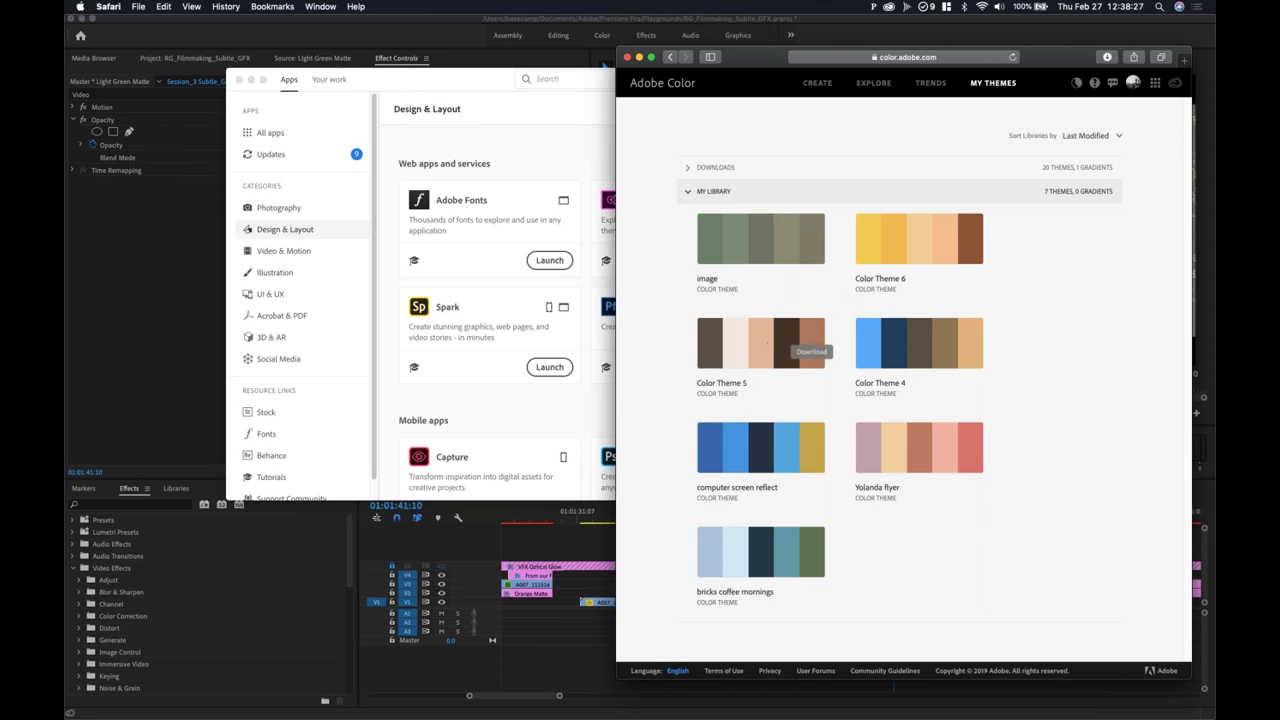
left_click(690, 192)
left_click(688, 167)
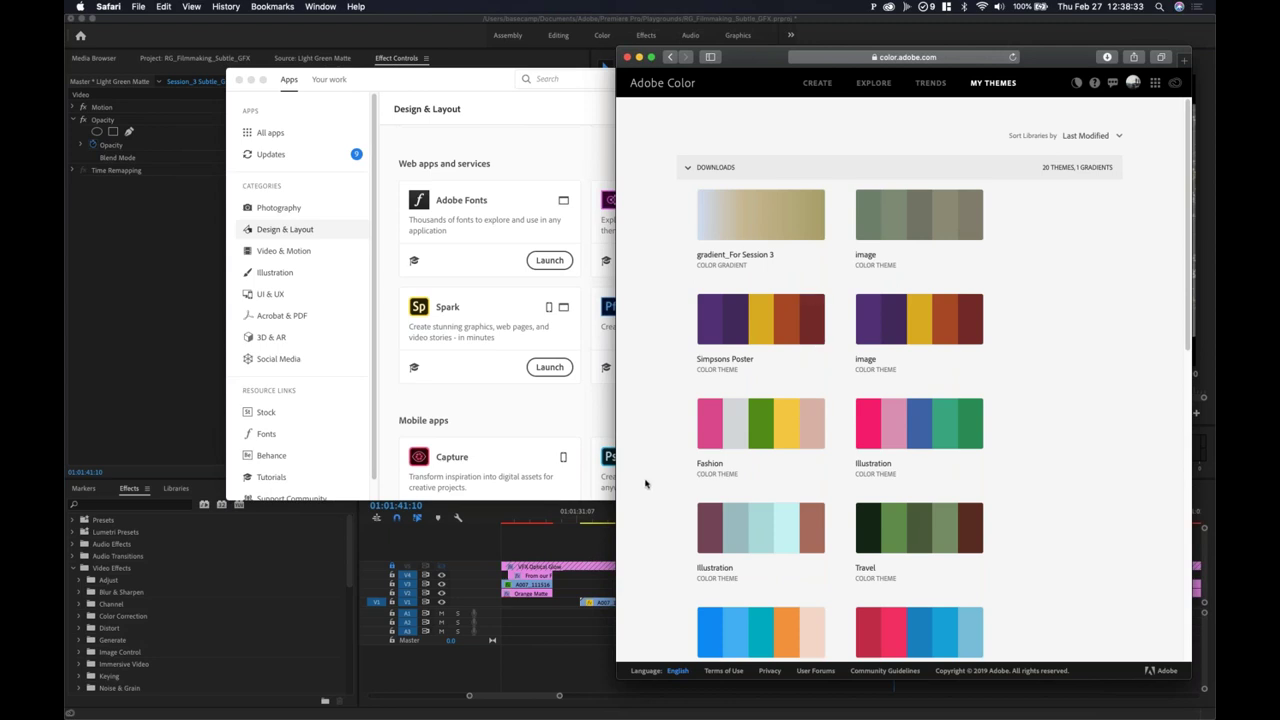
scroll(671, 455, "down", 5)
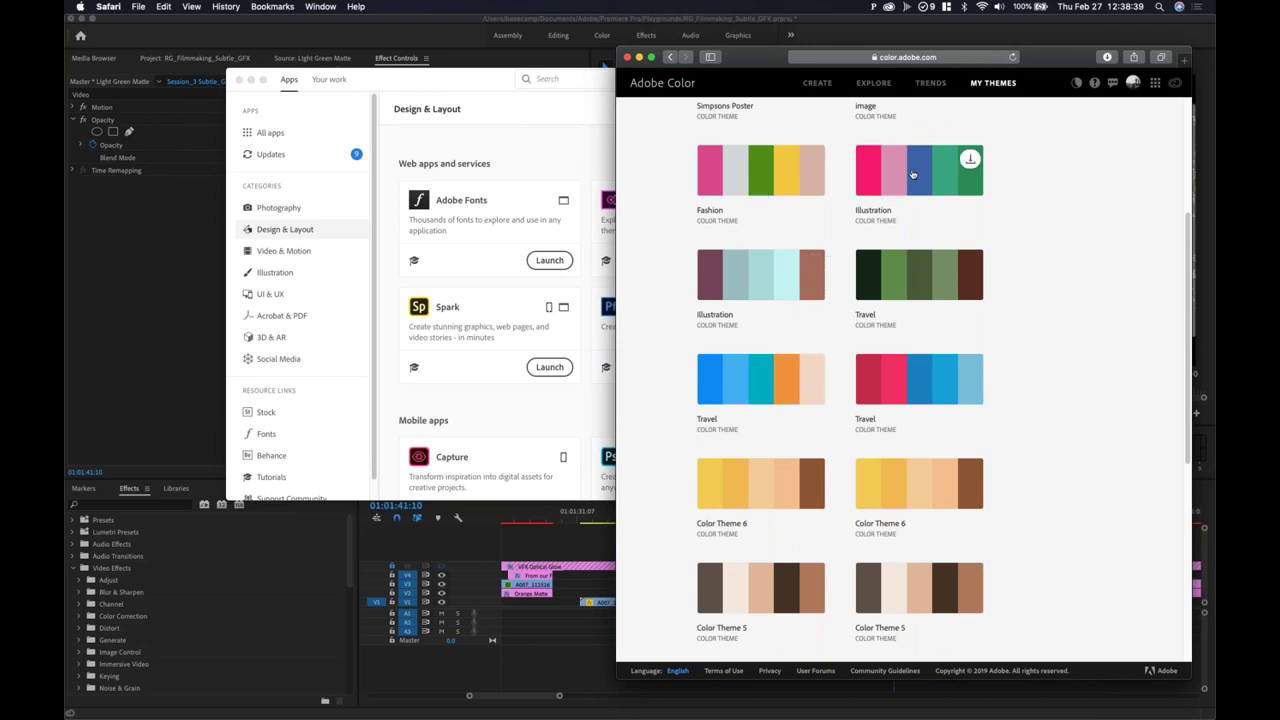
Step: Collapse the Downloads themes, open Extract Gradient and load the Session 1 portrait image of the woman as its source
scroll(753, 228, "up", 5)
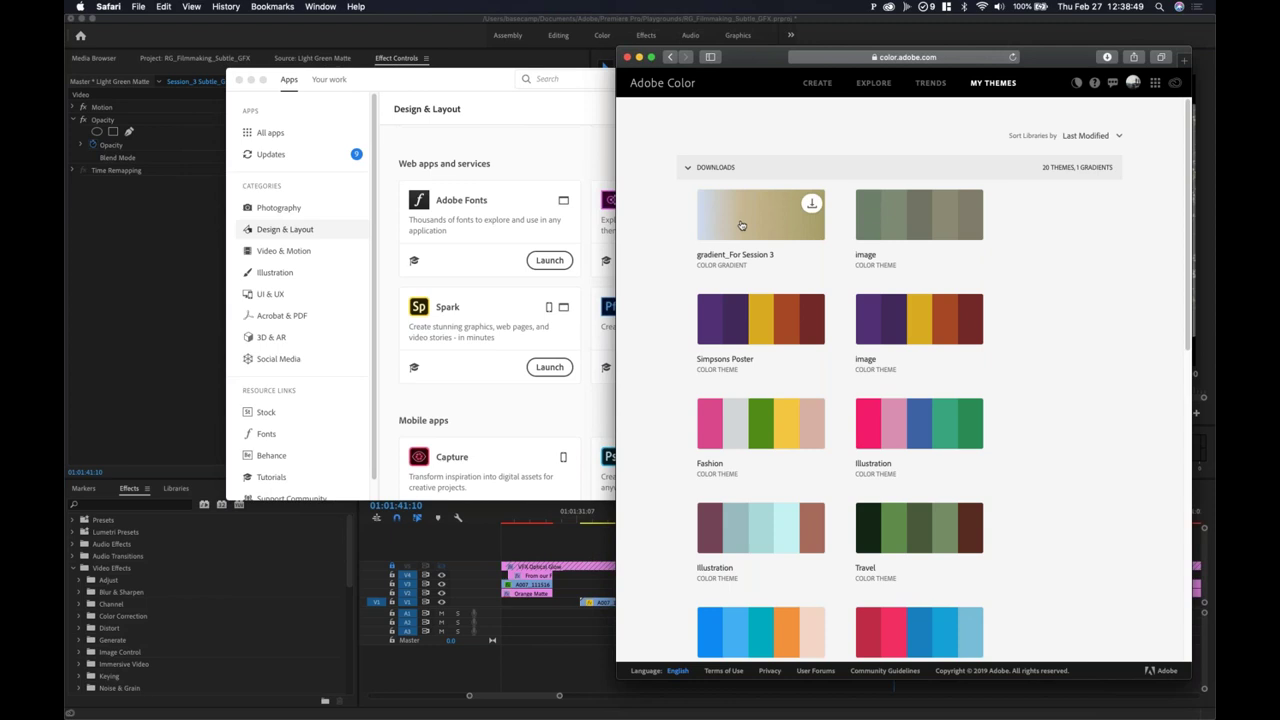
left_click(688, 167)
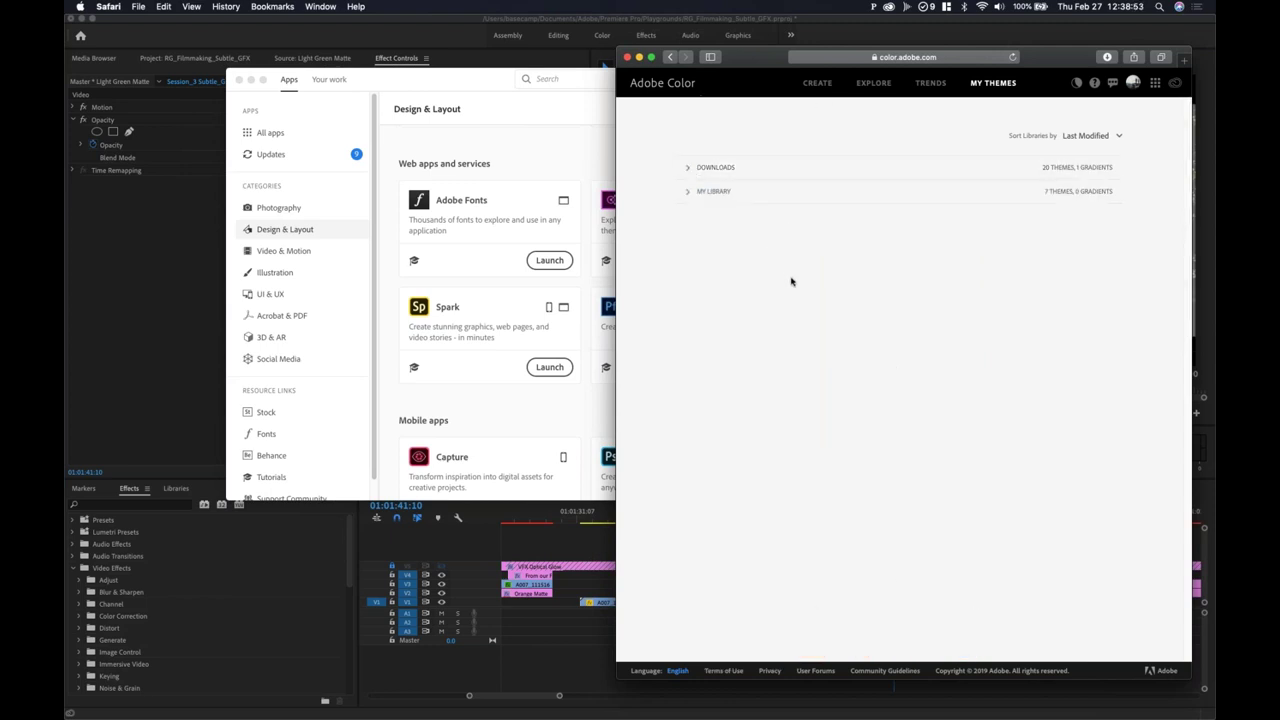
left_click(817, 83)
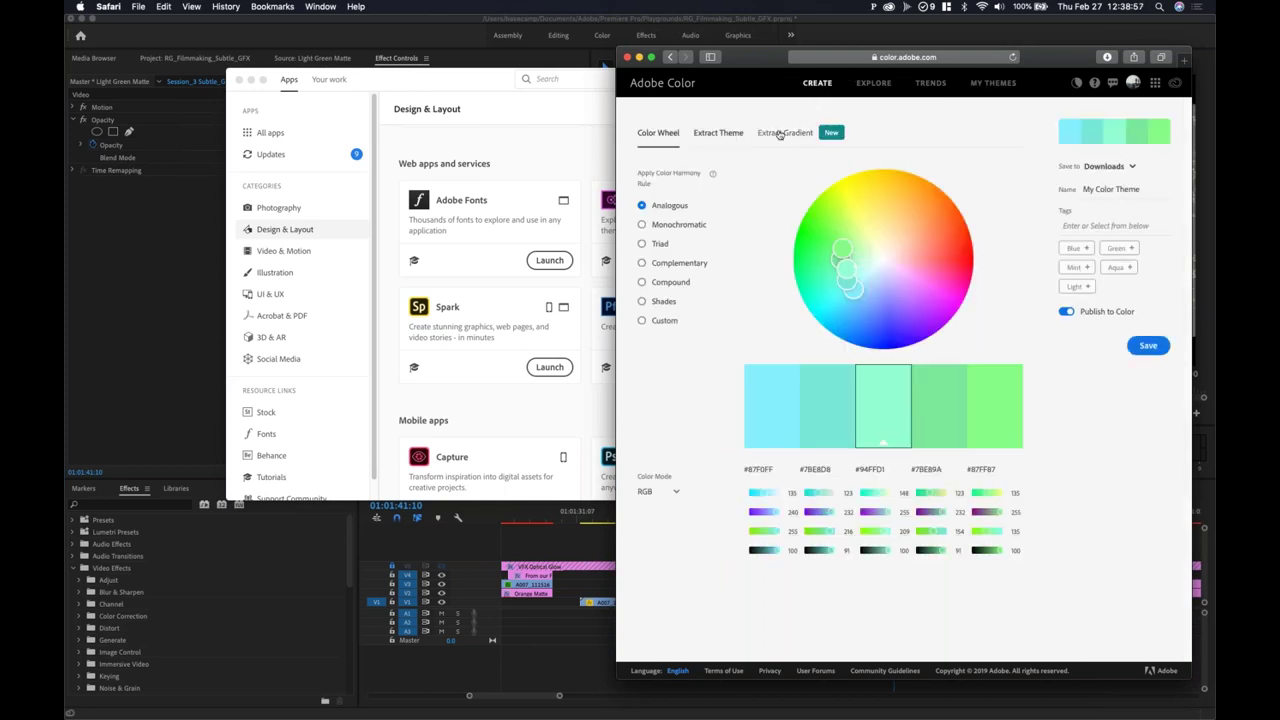
left_click(785, 132)
left_click_drag(762, 64, 560, 80)
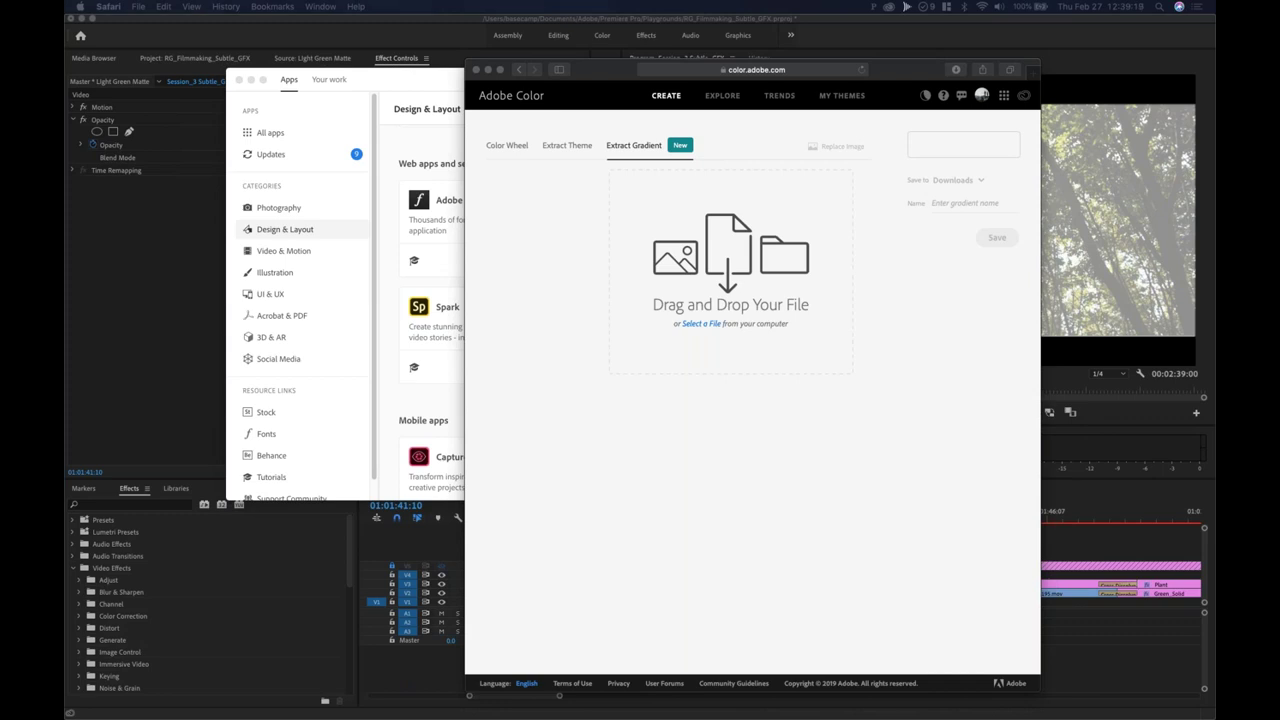
left_click_drag(1090, 362, 717, 305)
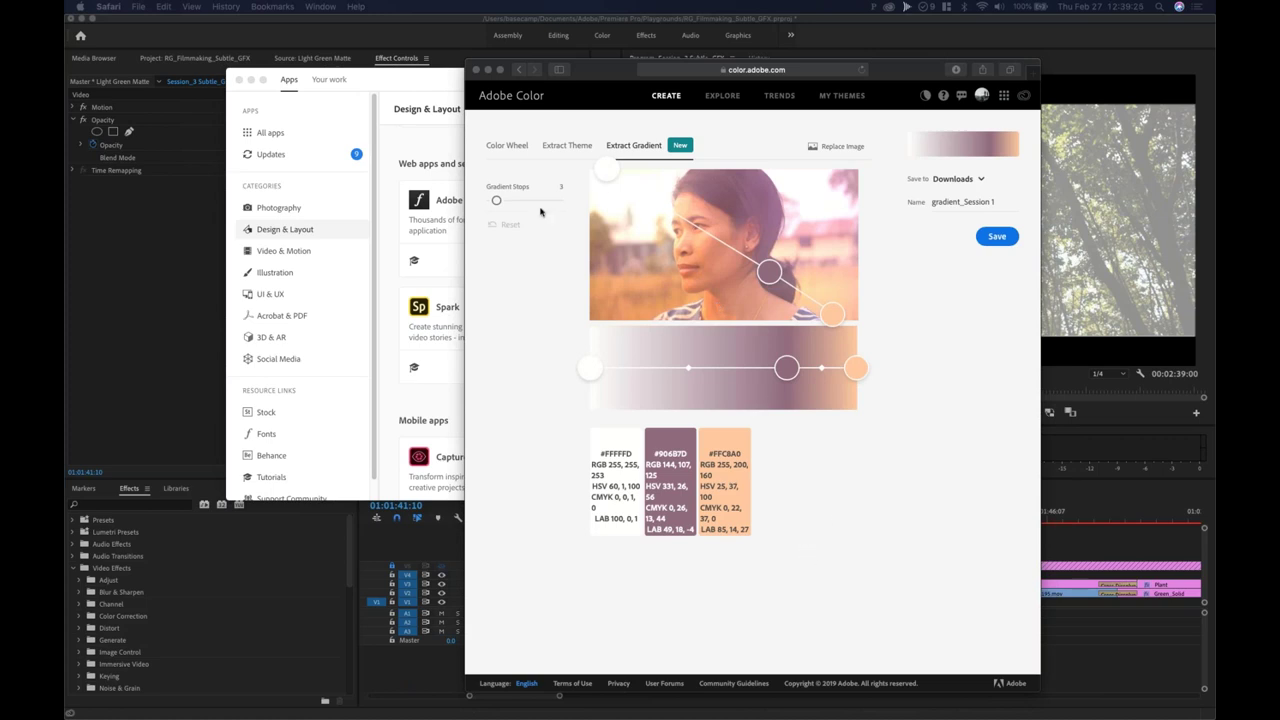
Step: Set the gradient stops to 10 and copy the hex codes of the 906B7D and AA7274 swatches
left_click(497, 202)
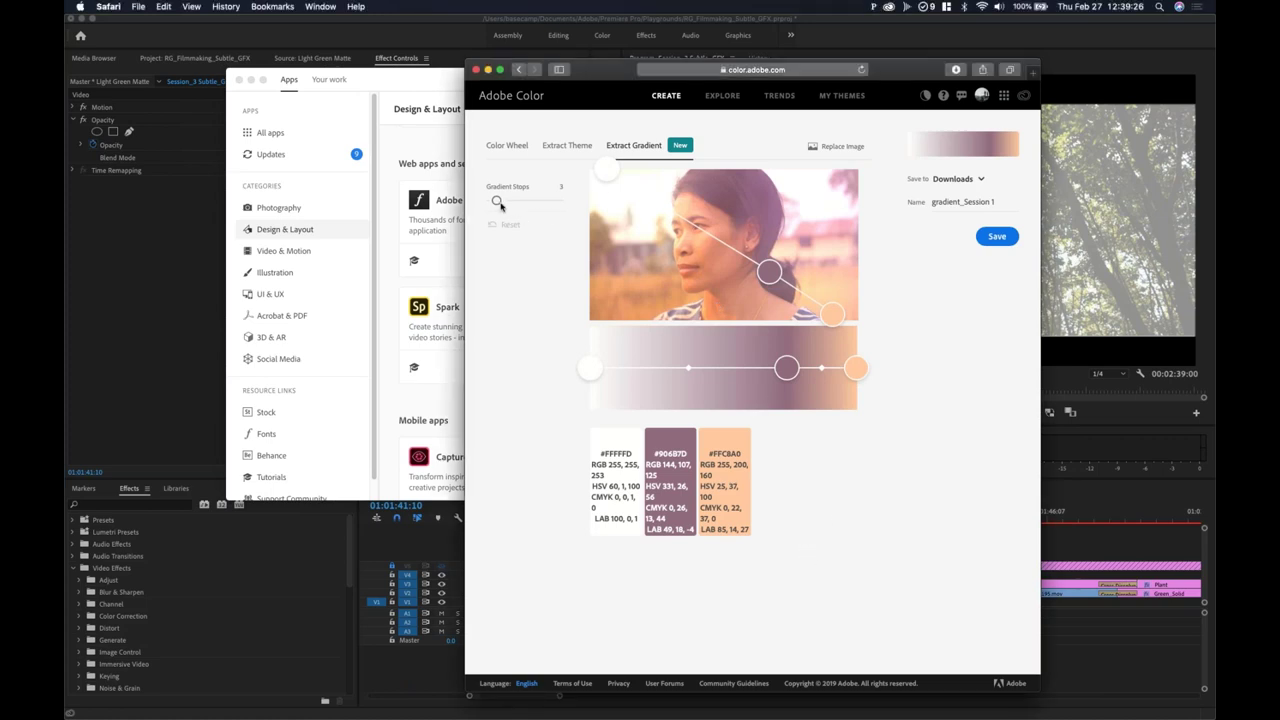
left_click_drag(497, 203, 533, 202)
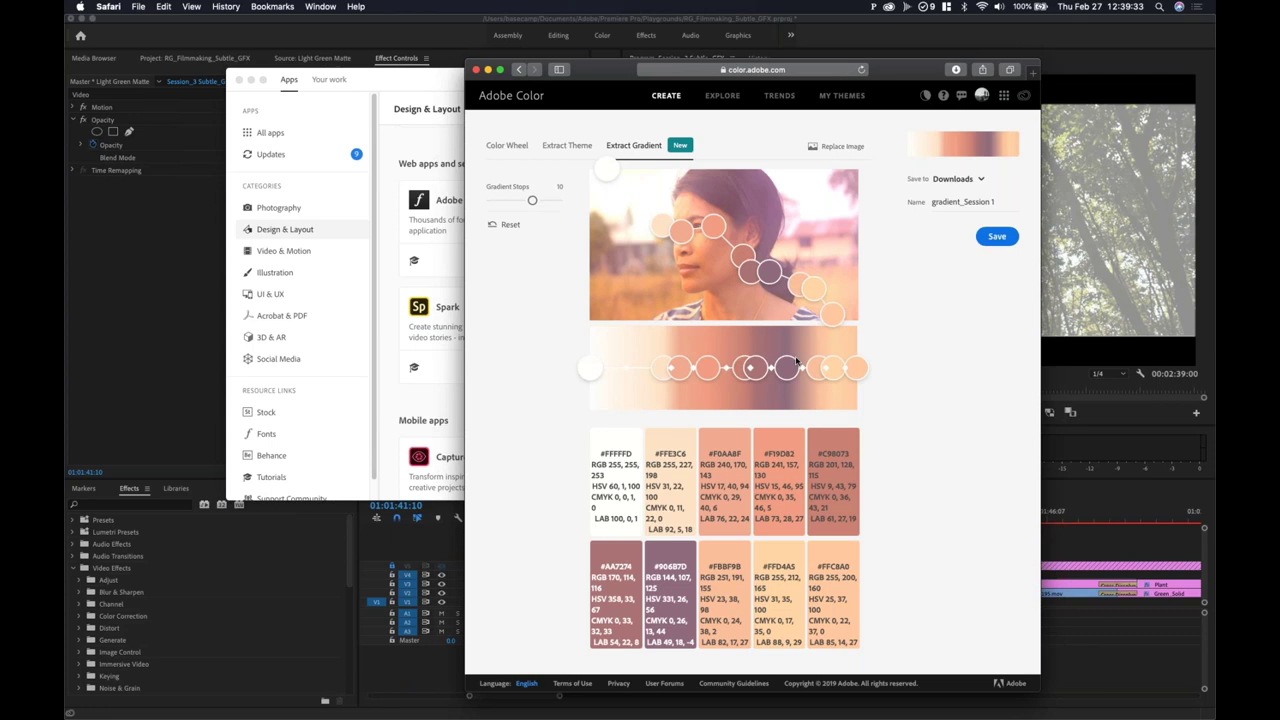
mouse_move(726, 455)
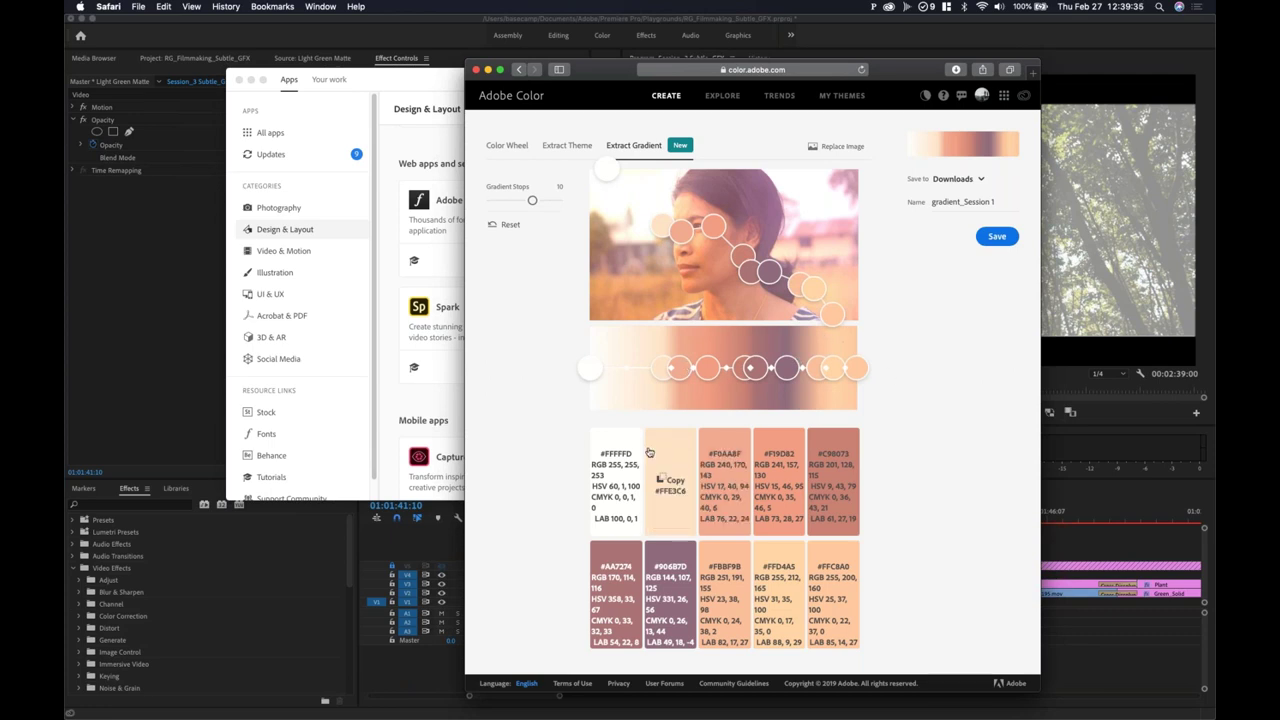
mouse_move(855, 462)
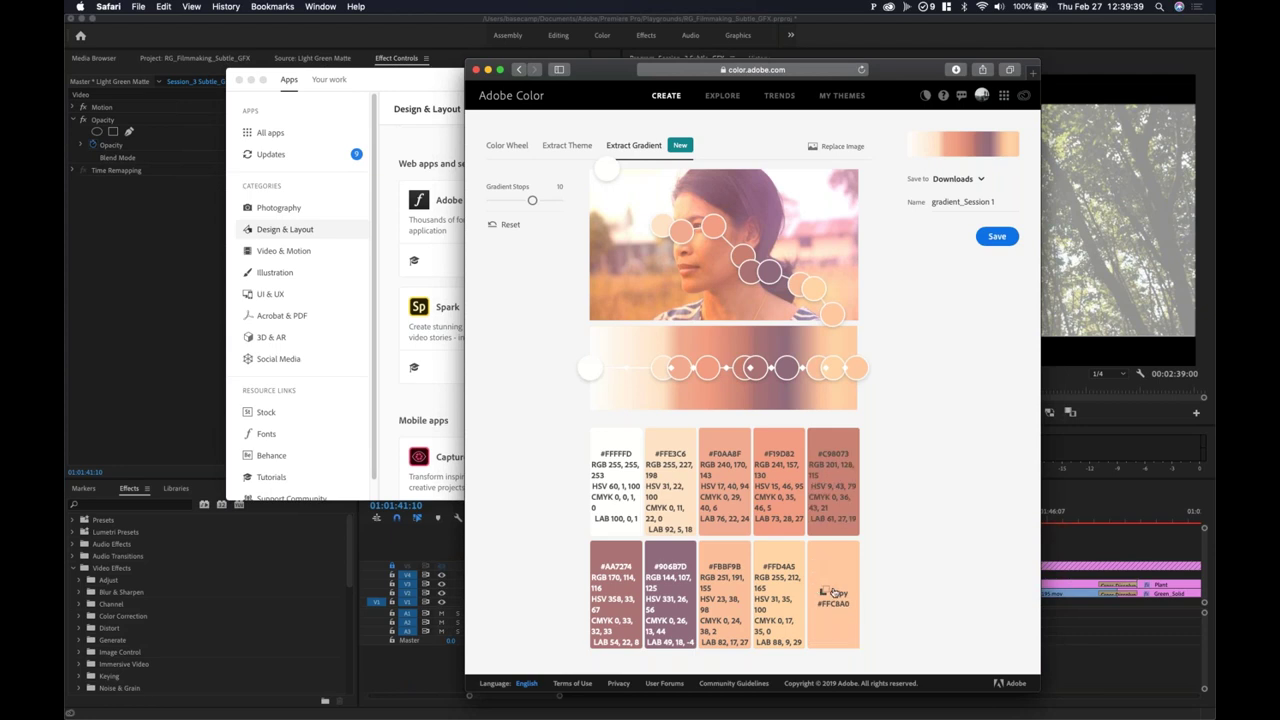
left_click(673, 595)
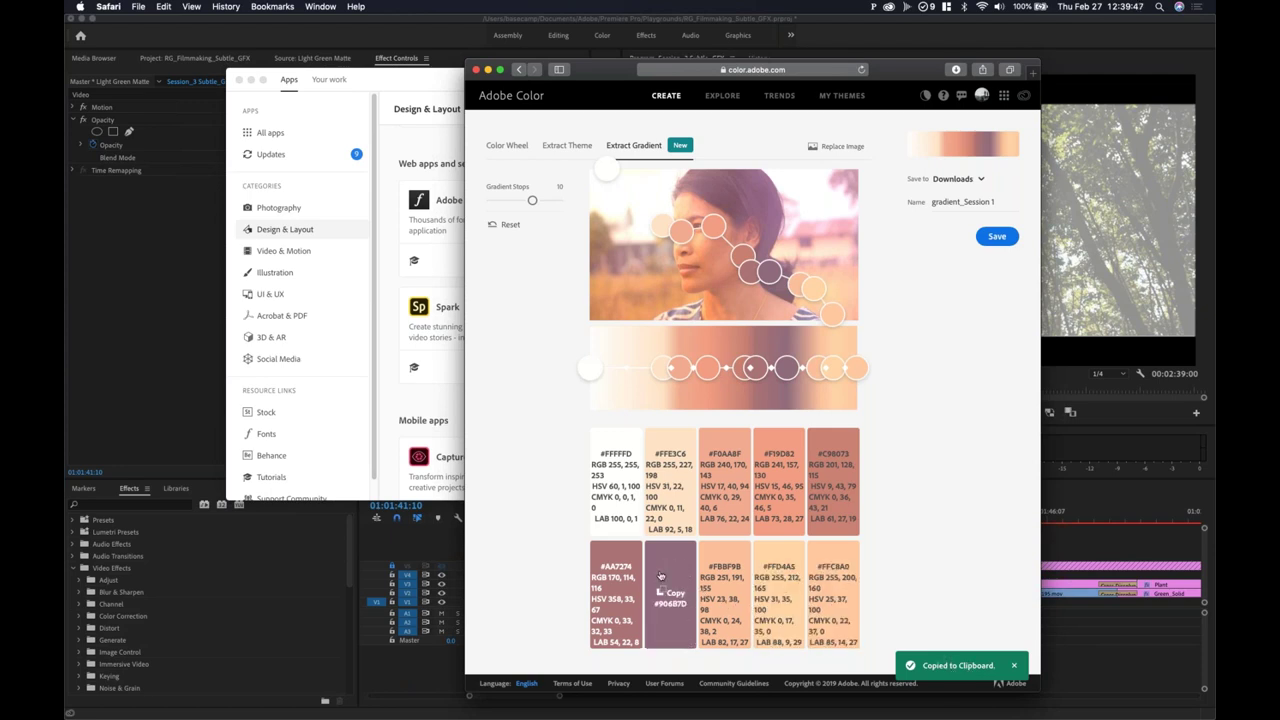
left_click(618, 580)
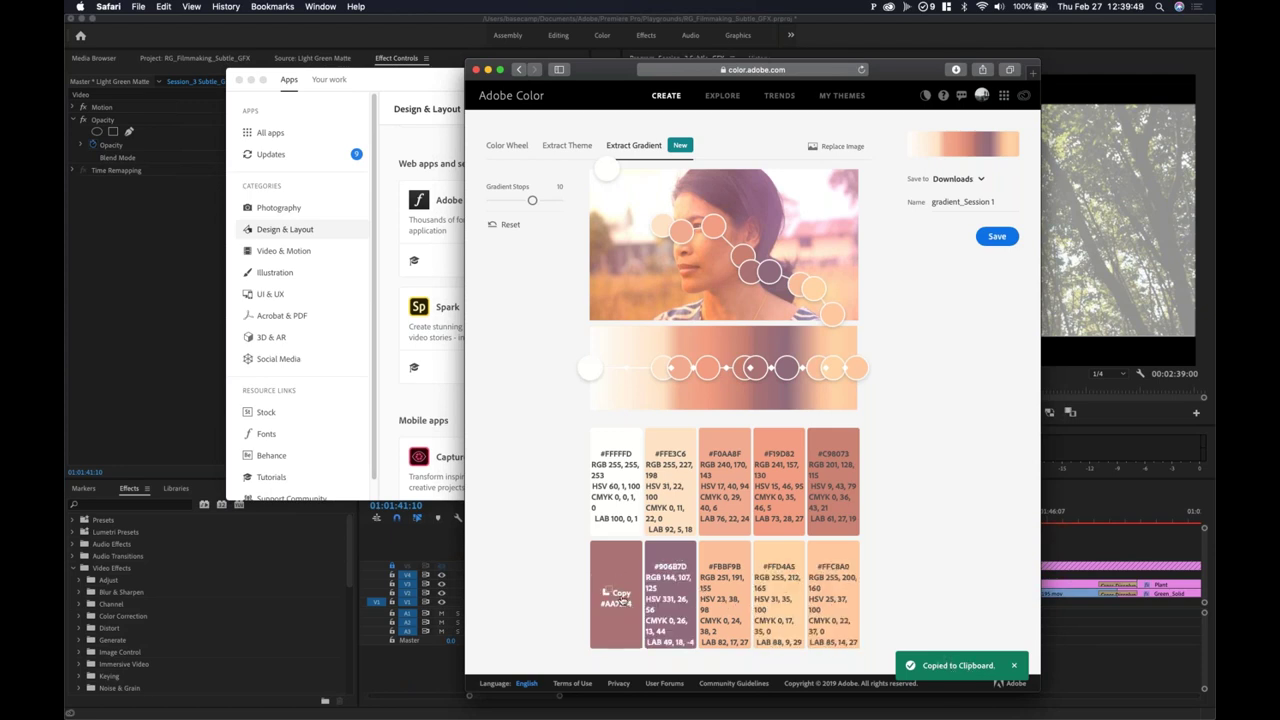
Step: Switch to Premiere Pro, try to paste the copied AA7274 hex code into the matte's Color Picker, and accept the color
key("super+Tab")
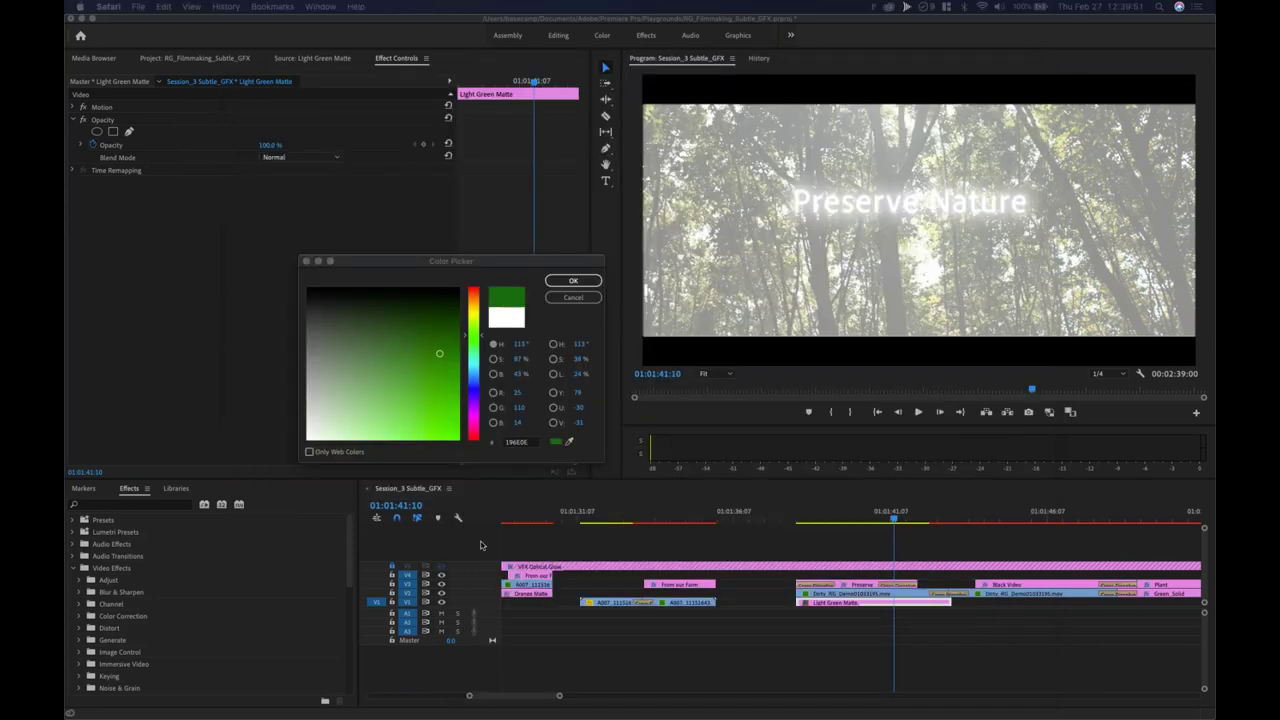
double_click(520, 442)
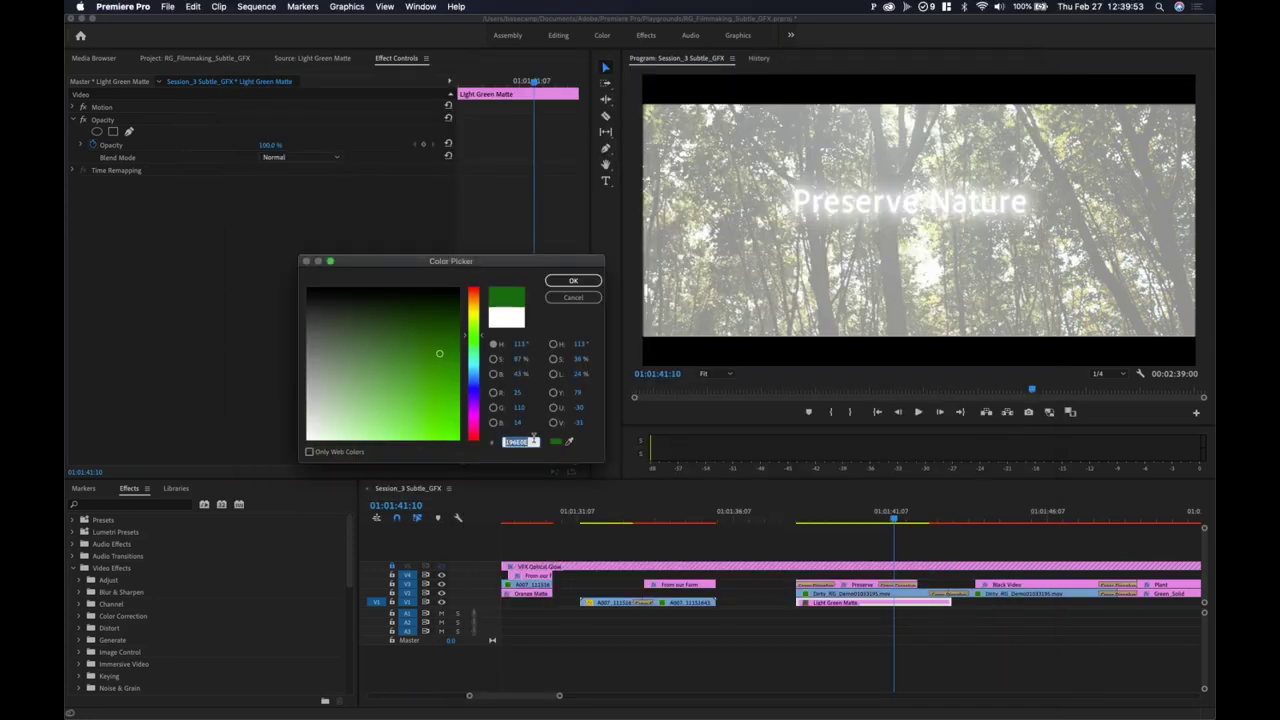
key("super+v")
left_click(587, 281)
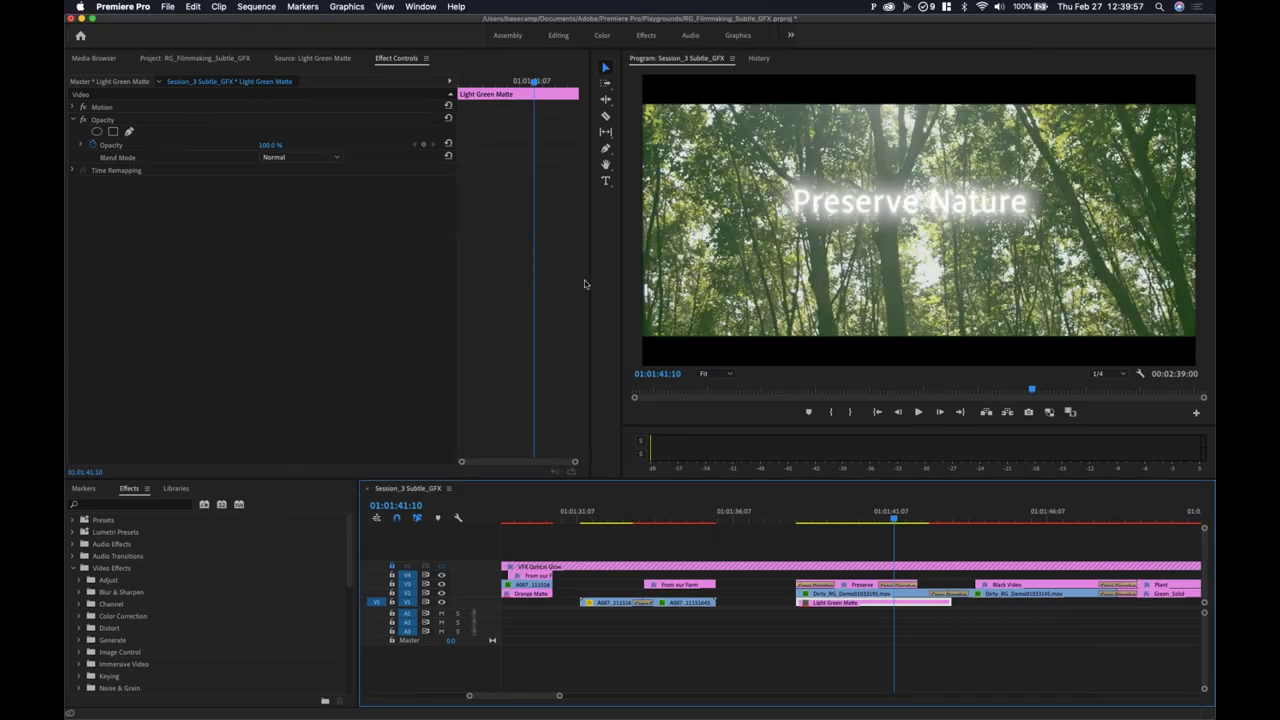
Step: Reopen the Light Green Matte's color and try once more to paste the copied AA7274 hex code
double_click(899, 605)
left_click(512, 442)
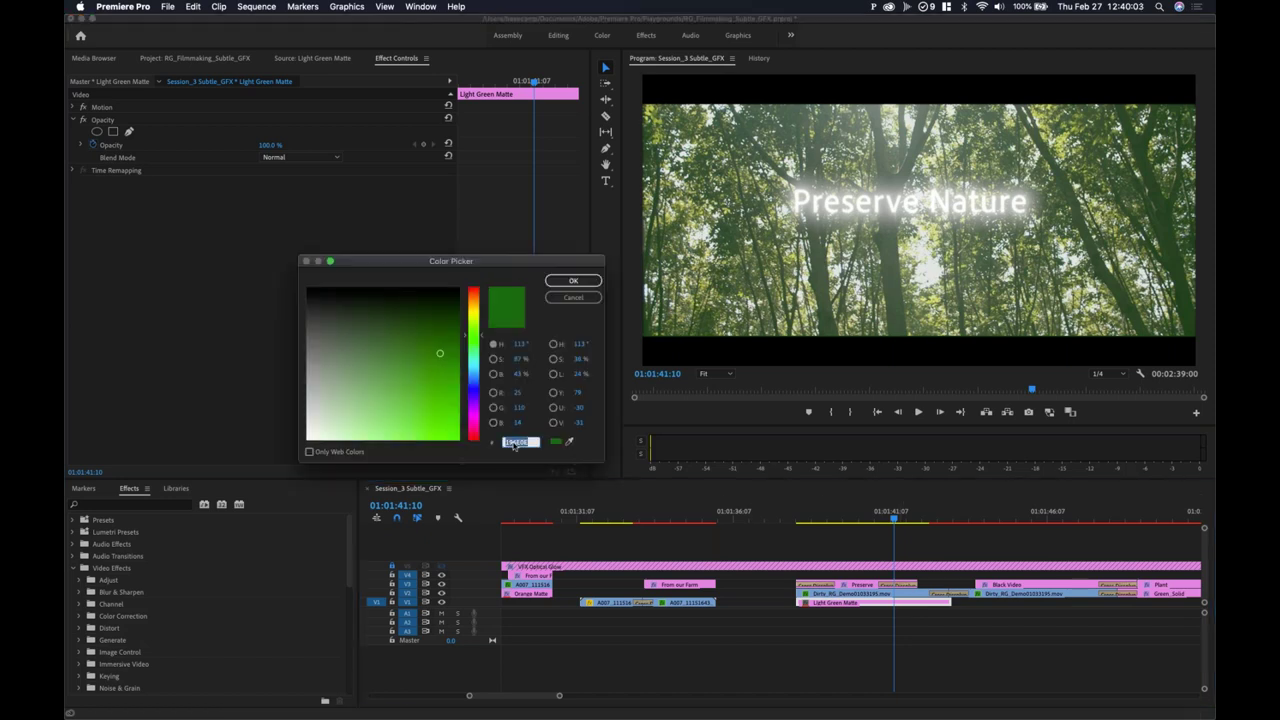
key("super+v")
double_click(520, 442)
Step: Copy the F0AA8F swatch's hex code in Adobe Color and try to paste it into the matte's color in Premiere Pro
key("super+Tab")
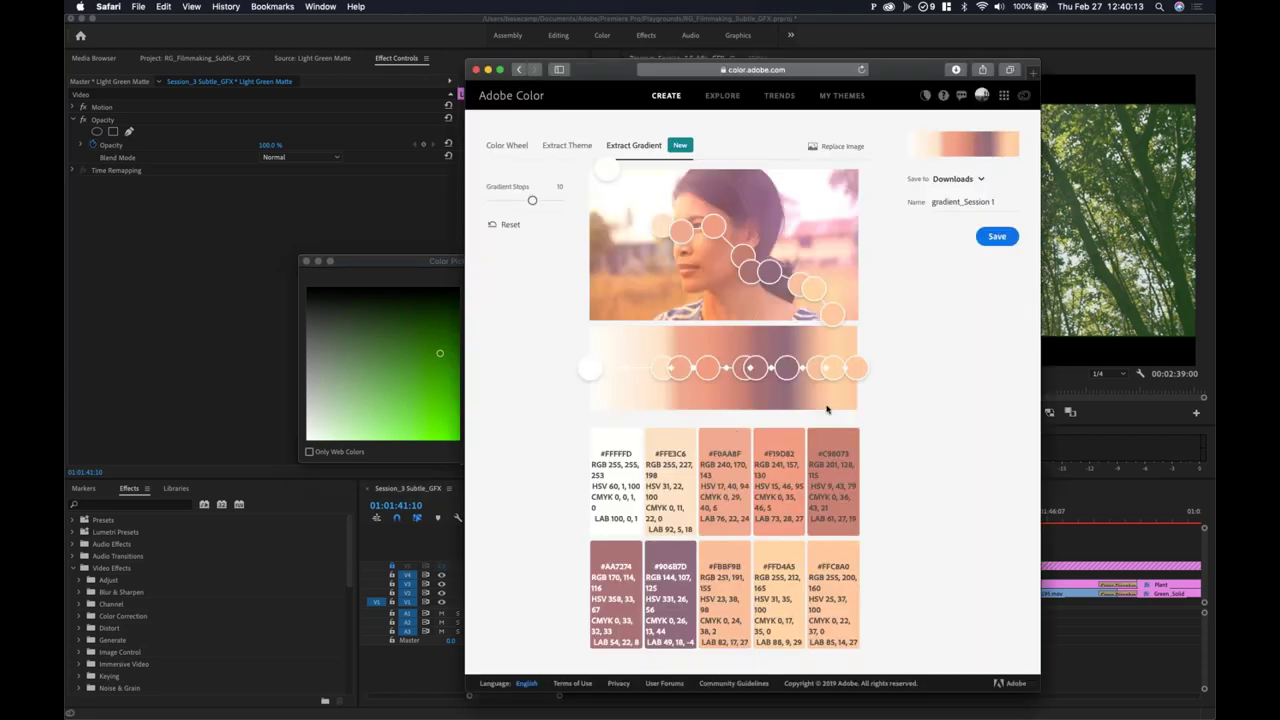
left_click(727, 488)
left_click(385, 414)
double_click(538, 443)
double_click(538, 443)
key("super+v")
left_click(528, 455)
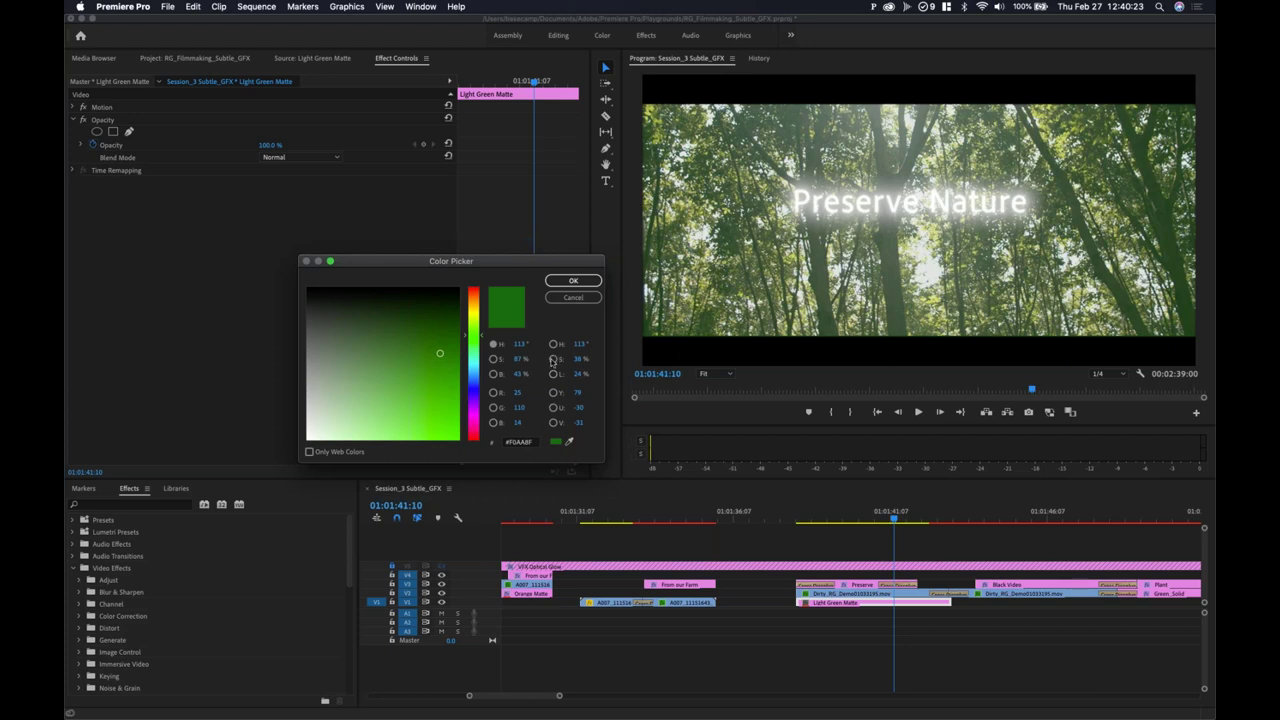
Step: Return to Adobe Color, copy swatch F0AA8F again, and copy the second color's hex code, B89EE8, from the Color Wheel theme
key("super+Tab")
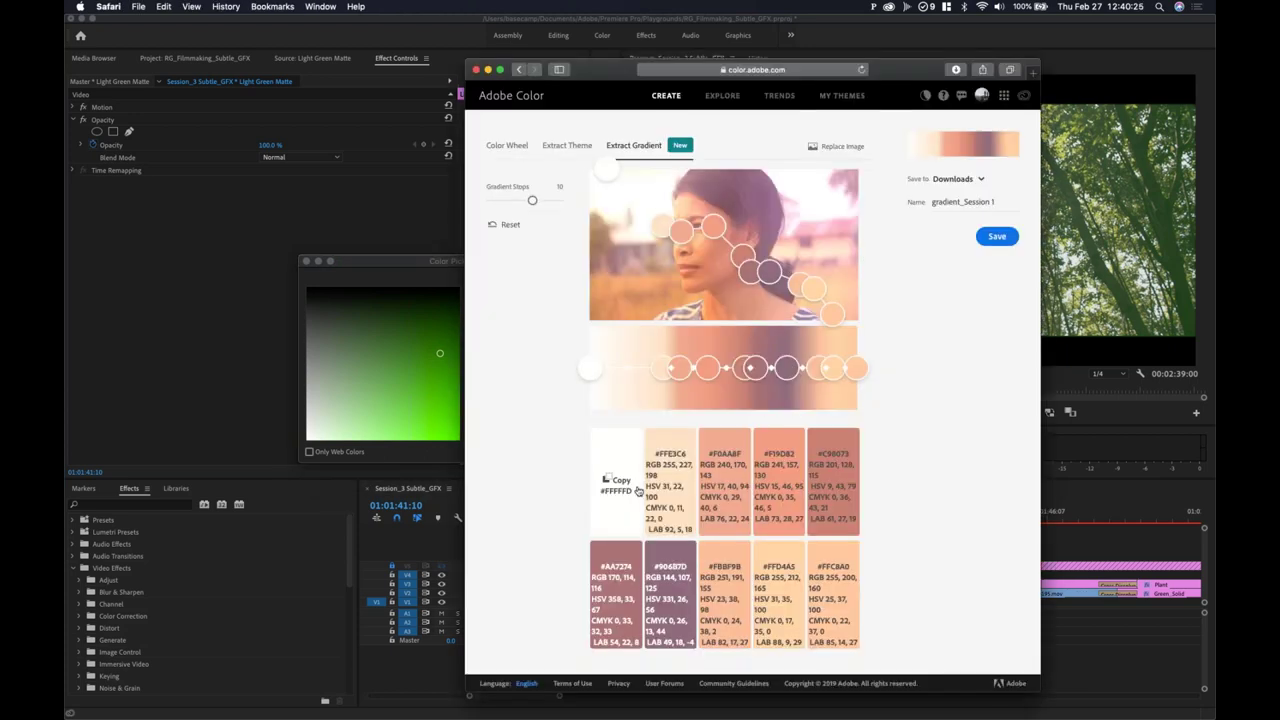
left_click(722, 495)
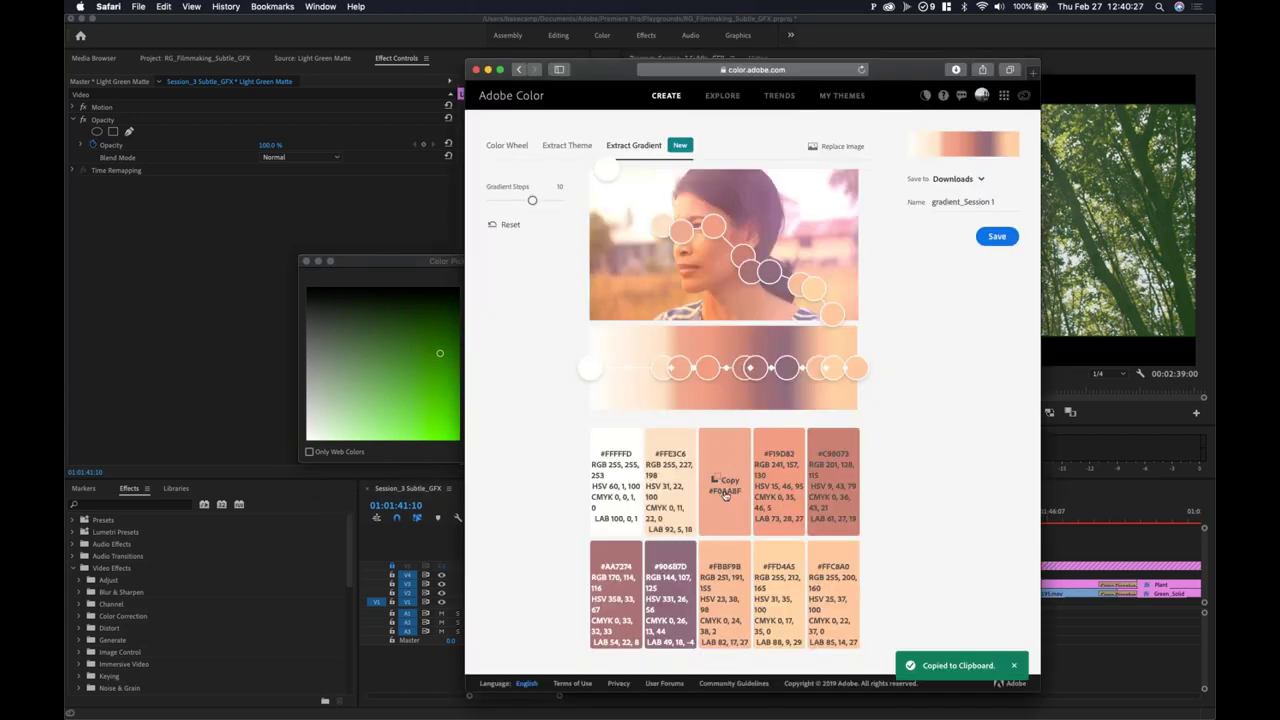
left_click(527, 148)
left_click(676, 483)
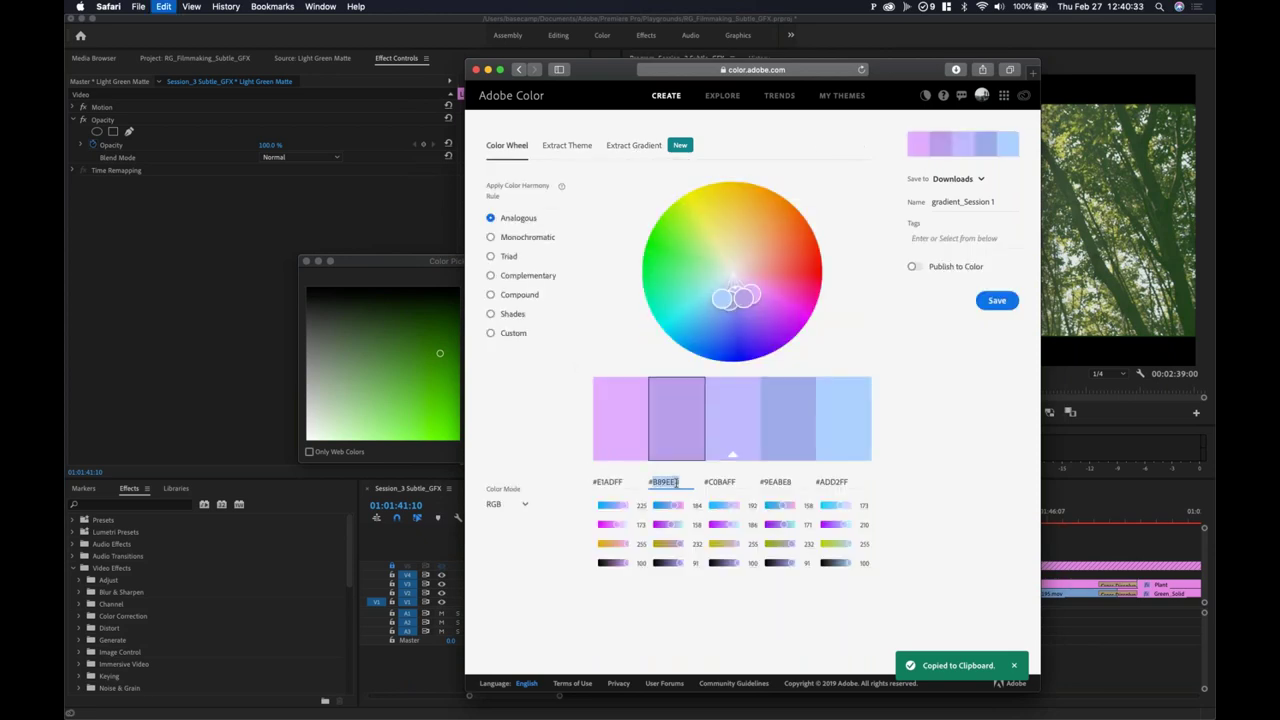
Step: Switch to Premiere Pro, try to replace the matte's hex code with the copied value, and close the Color Picker
left_click(393, 461)
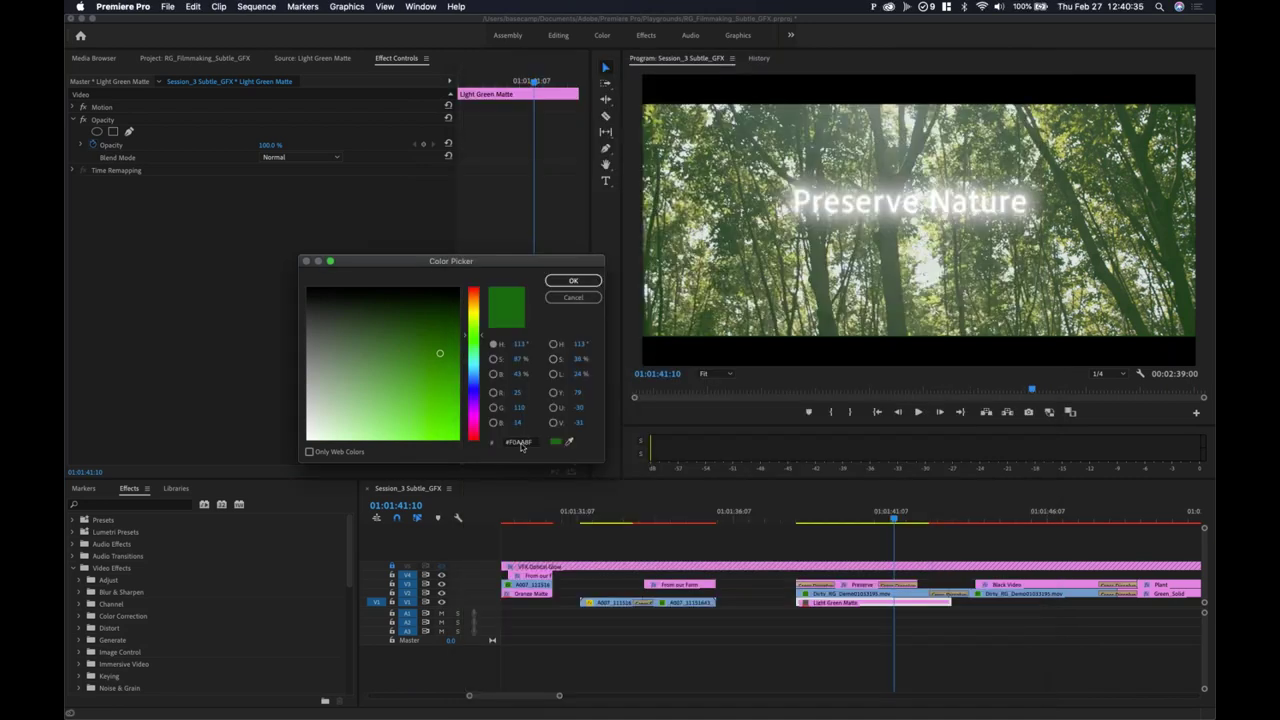
double_click(521, 442)
key("super+v")
double_click(534, 444)
left_click(539, 446)
double_click(537, 444)
key("Return")
Step: Move the playhead to 01:01:41:00, reopen the Light Green Matte's color and set its hex code to B89EE8
mouse_move(874, 533)
left_mouse_down()
mouse_move(860, 523)
mouse_move(880, 524)
left_mouse_up()
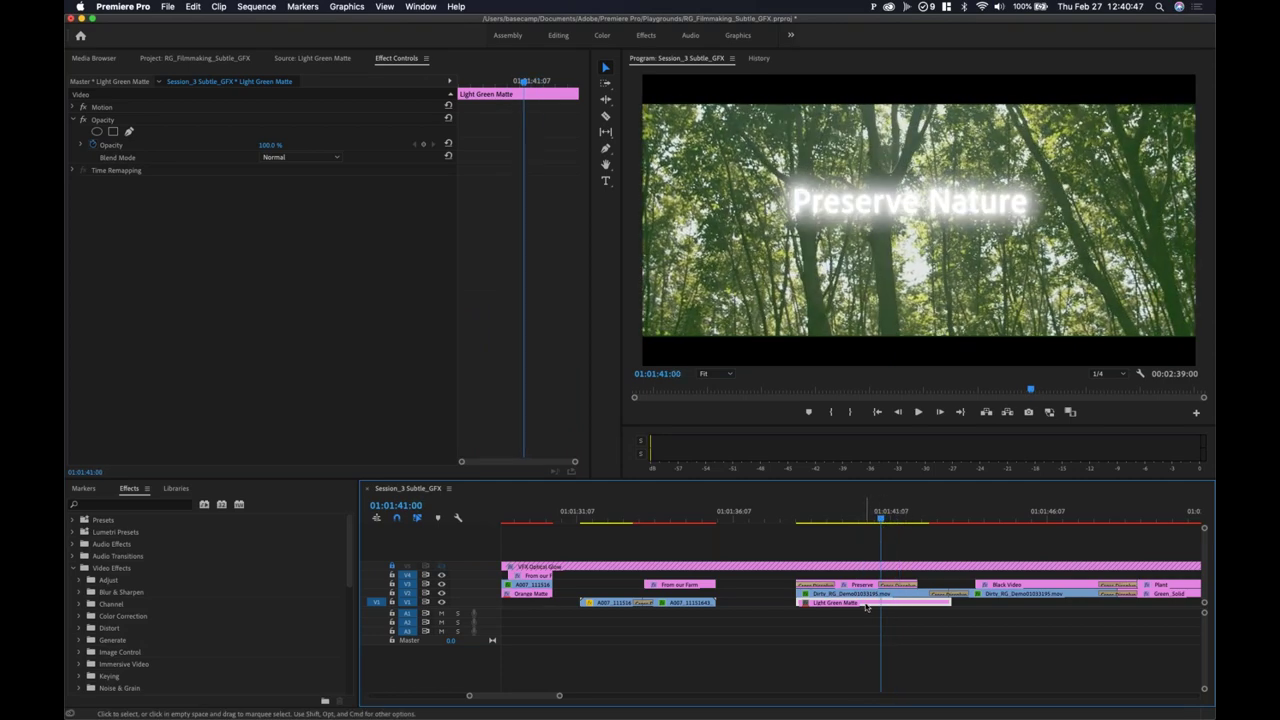
double_click(866, 607)
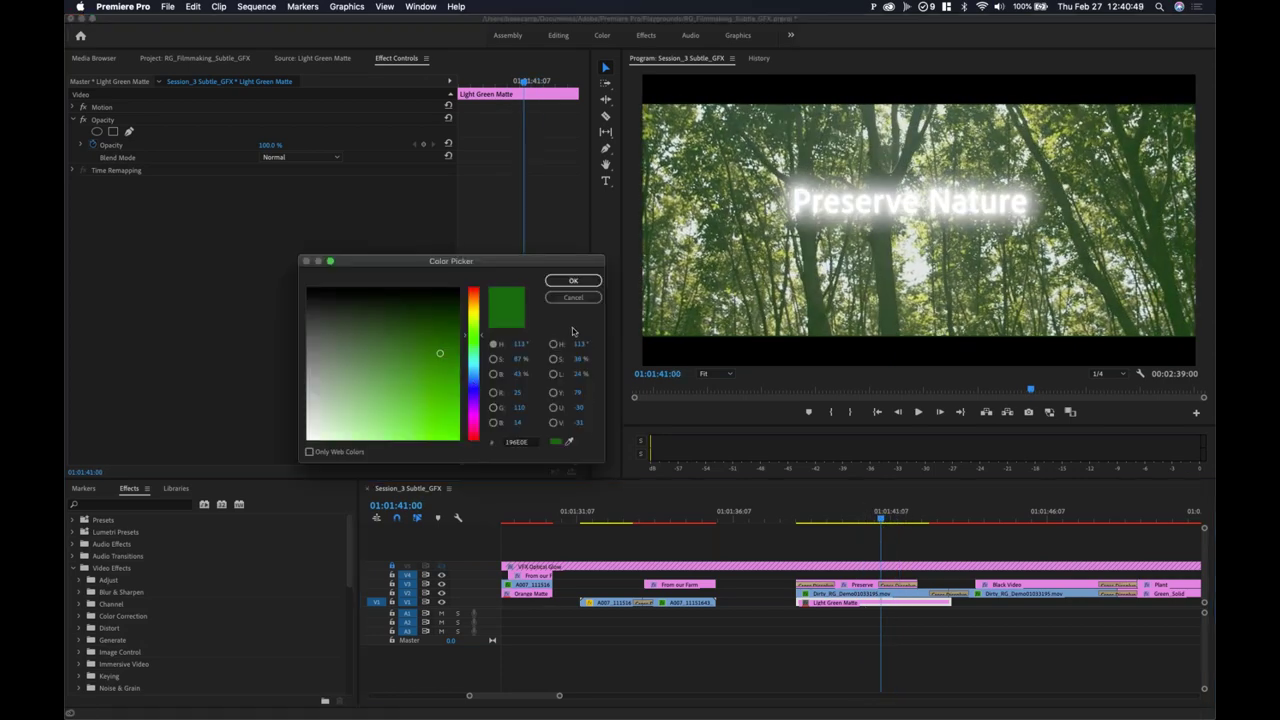
double_click(515, 441)
key("super+v")
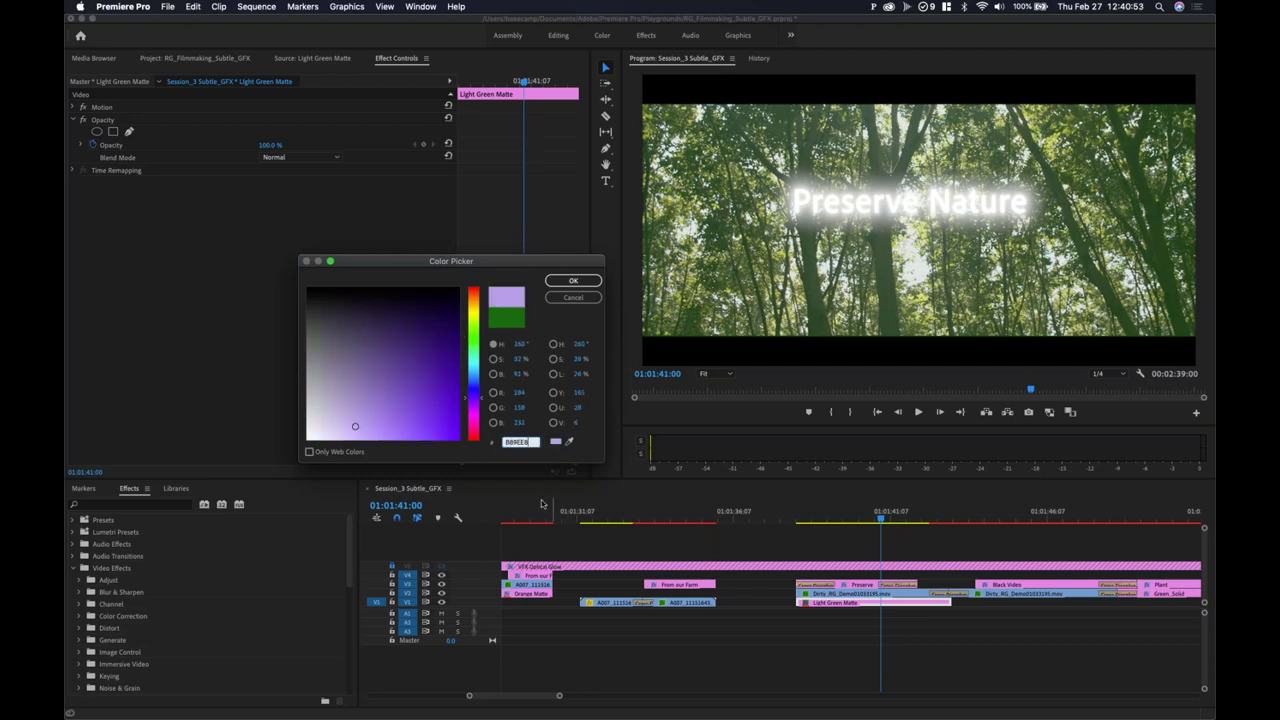
left_click(474, 458)
Step: Copy the 906B7D swatch's hex code from Adobe Color's Extract Gradient and try to paste it into the matte's color in Premiere Pro
key("super+Tab")
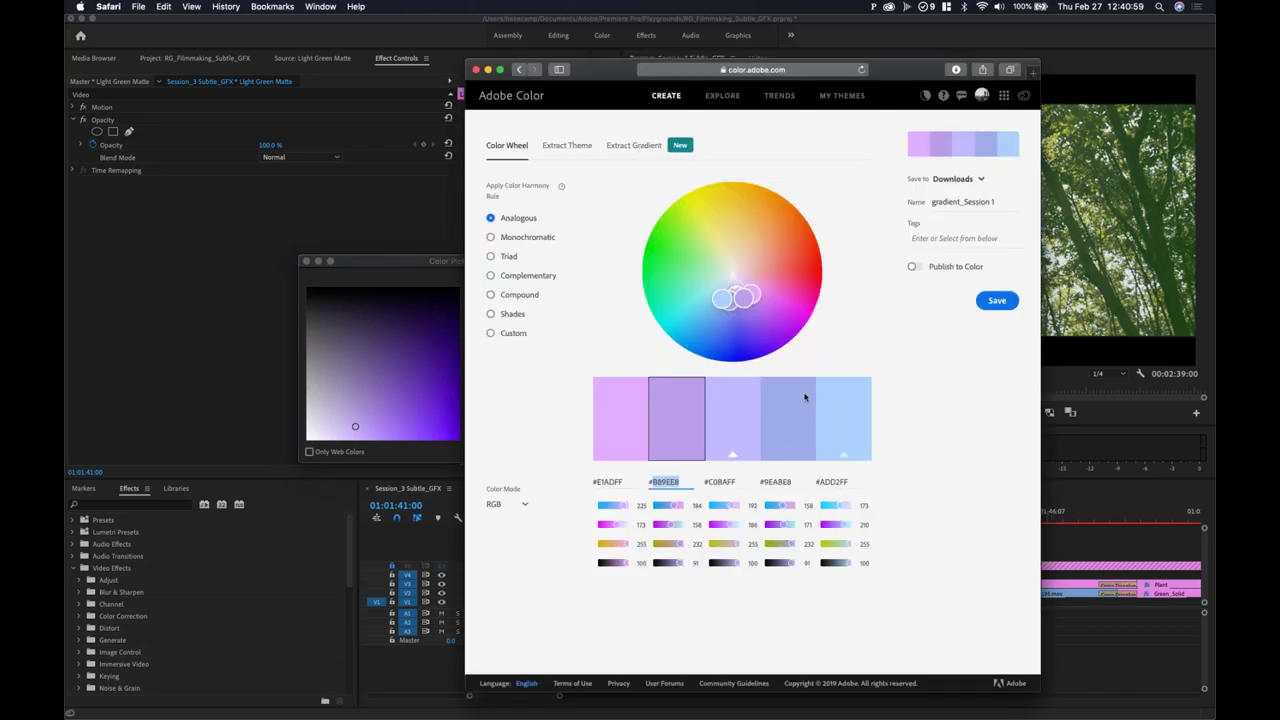
left_click(631, 145)
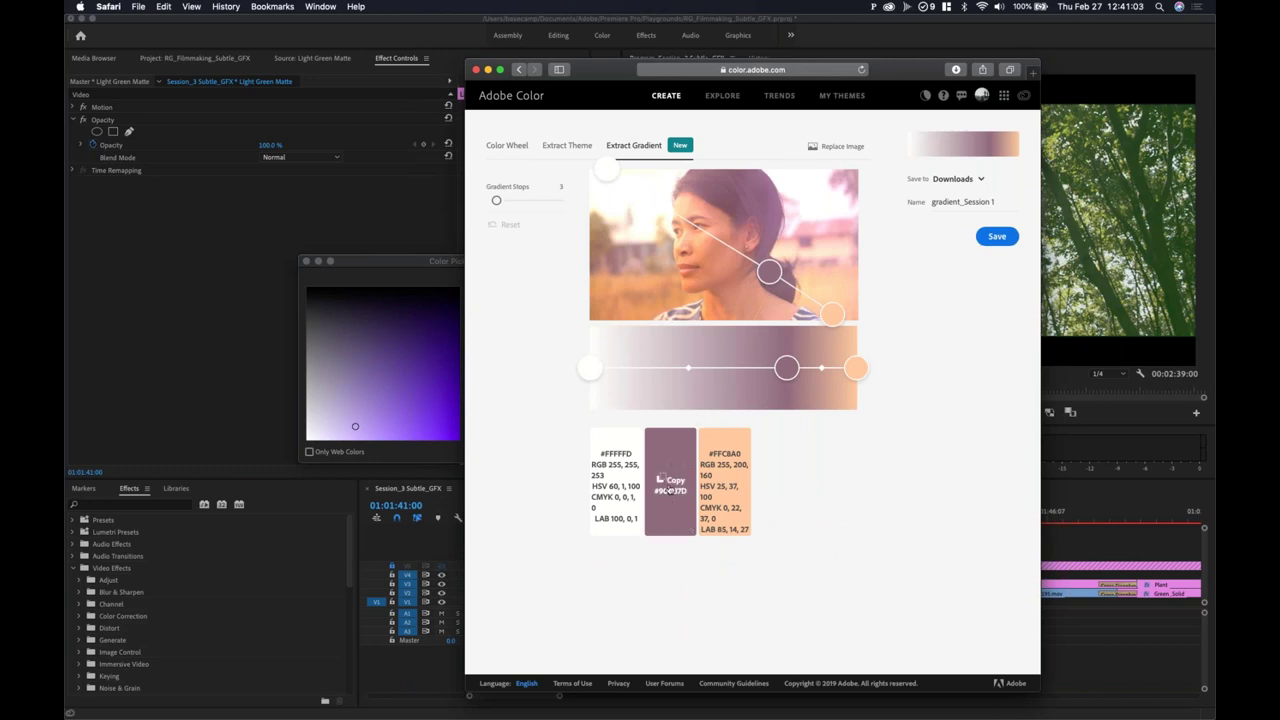
left_click(668, 488)
key("super+Tab")
left_click(533, 445)
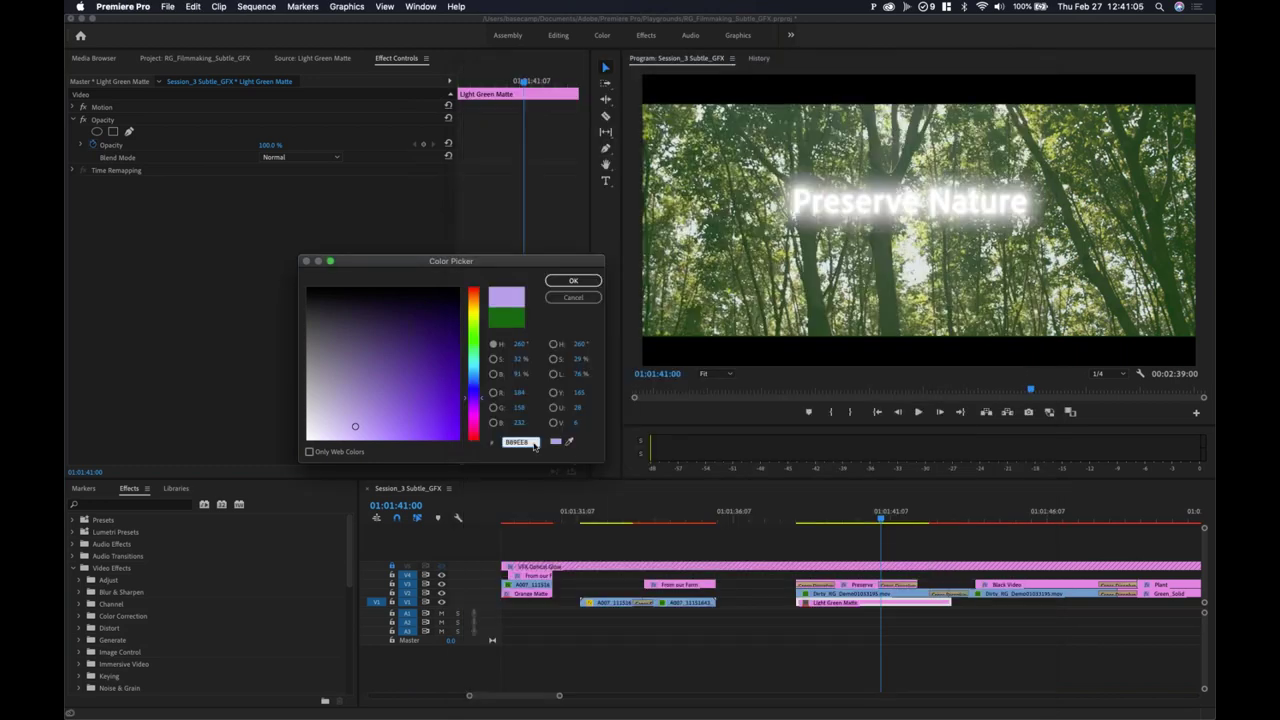
key("super+v")
Step: Shift the matte color's hue to red and paste #906B7D into its hex value again
left_click(482, 447)
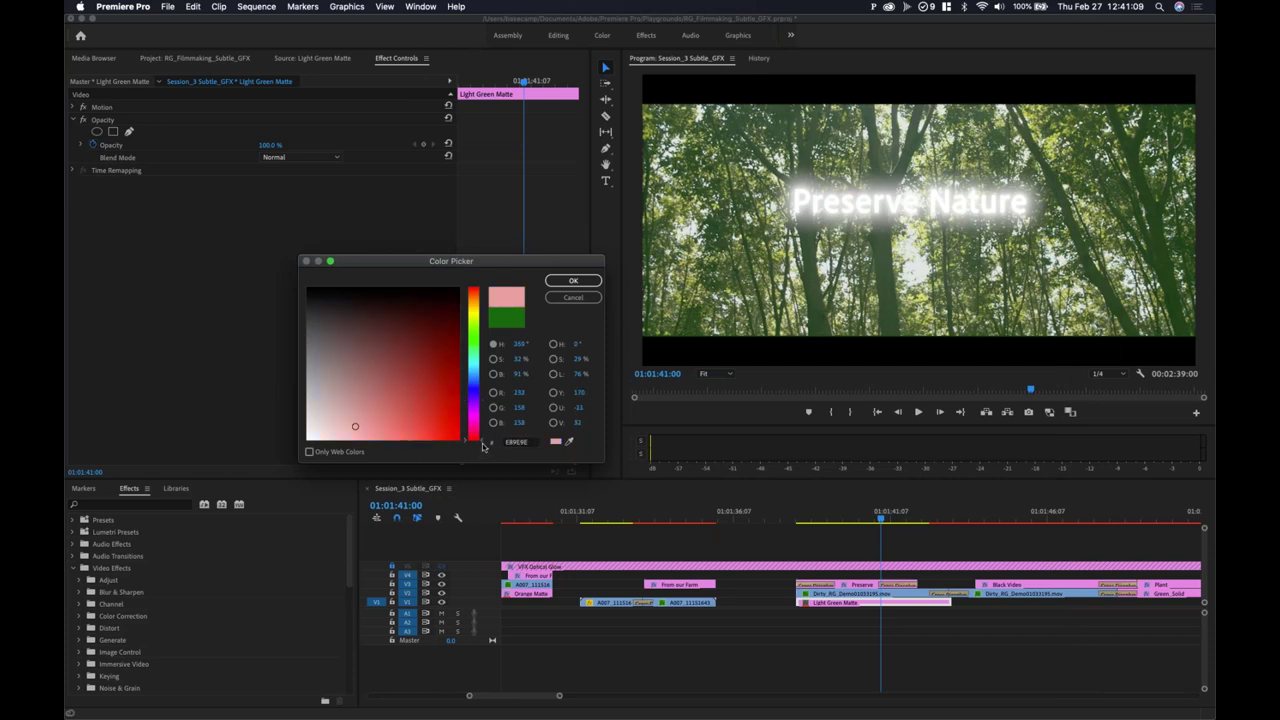
left_click(535, 442)
key("super+v")
left_click(530, 444)
left_click(533, 443)
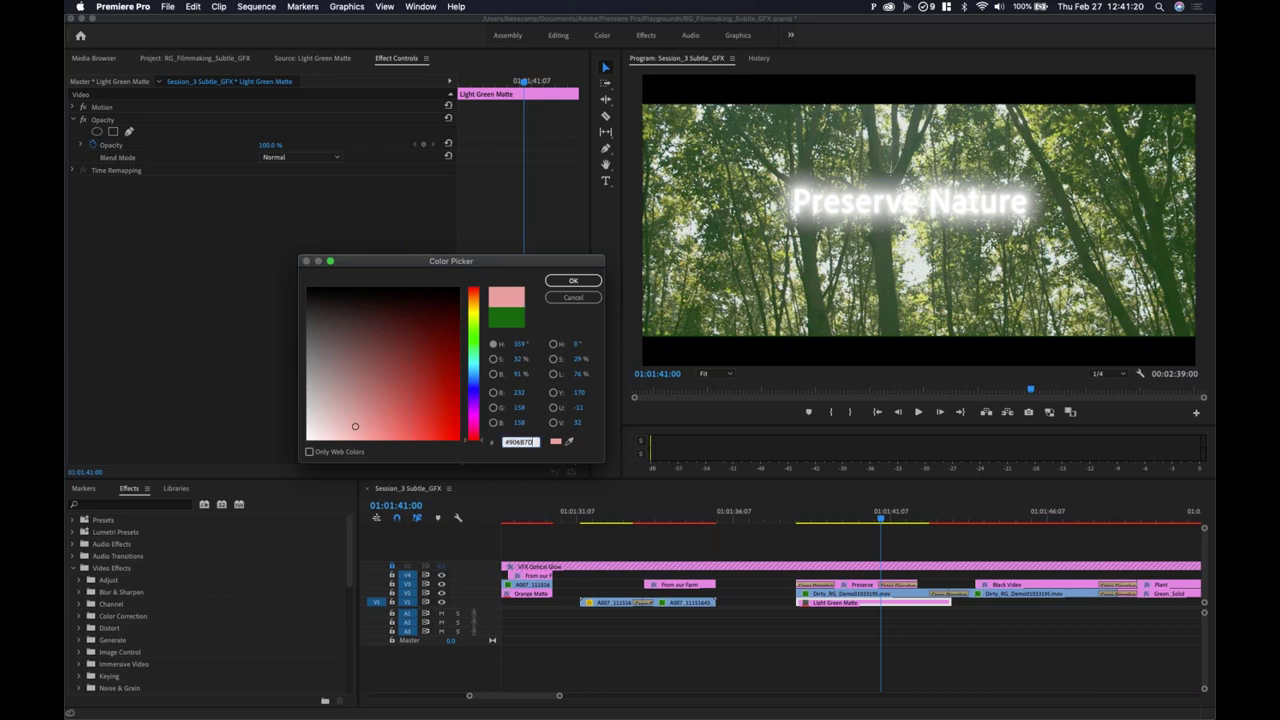
left_click(539, 447)
Step: Return to Adobe Color's Color Wheel, choose pink E876DB as the base color and apply the Complementary harmony rule
key("super+Tab")
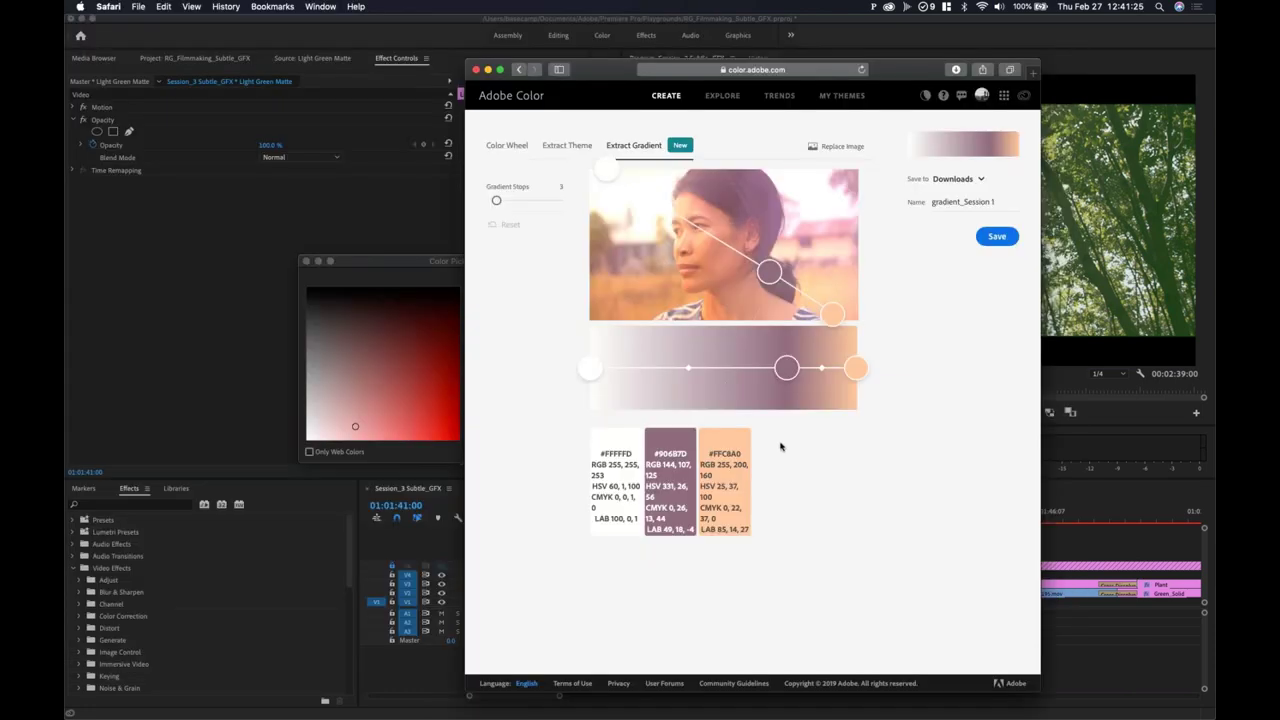
left_click(508, 146)
left_click(721, 482)
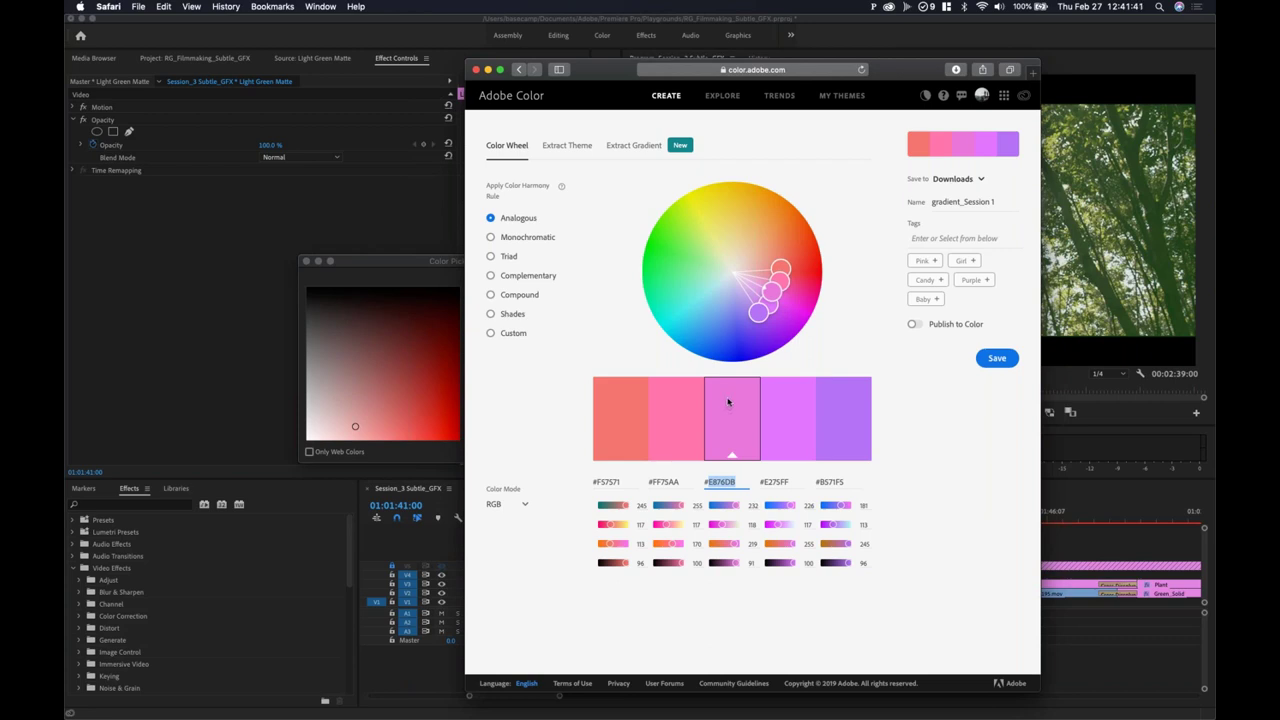
left_click(491, 278)
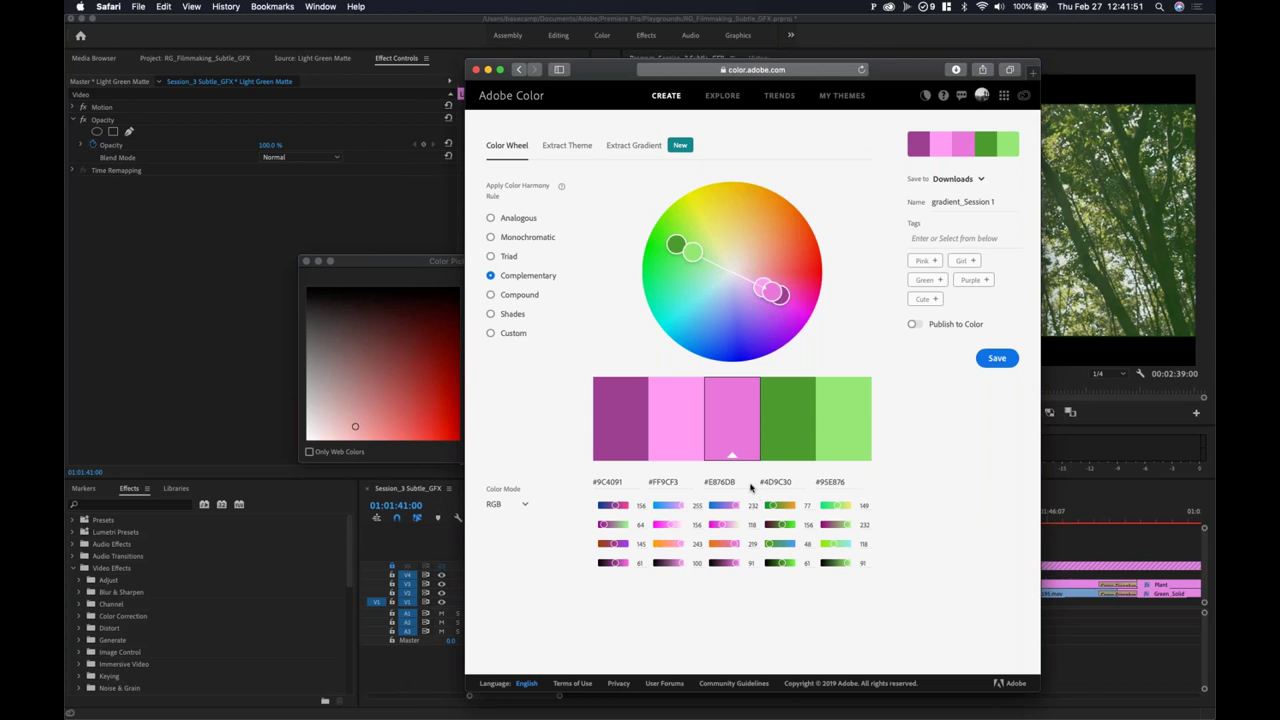
Step: Move the base color on the wheel to bright green, about 5BF56C, and apply the Analogous harmony rule
mouse_move(734, 465)
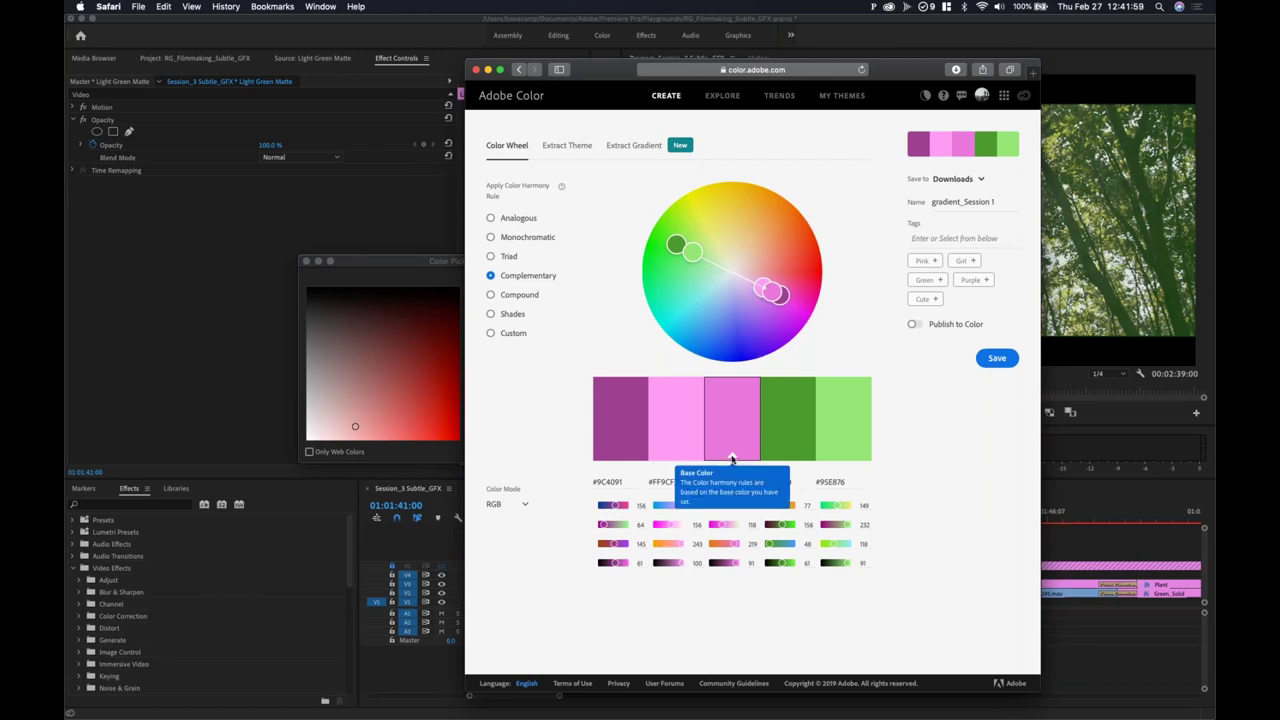
mouse_move(768, 291)
left_mouse_down()
mouse_move(721, 312)
mouse_move(671, 278)
mouse_move(676, 261)
left_mouse_up()
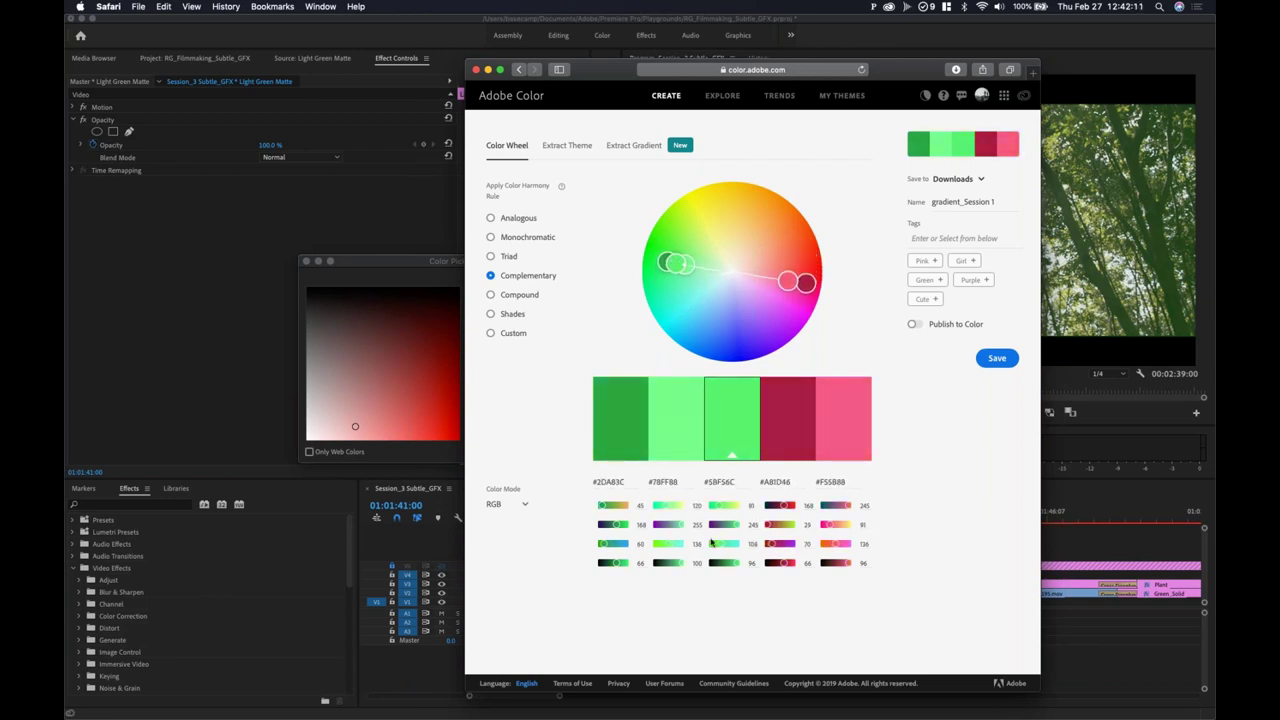
left_click(491, 219)
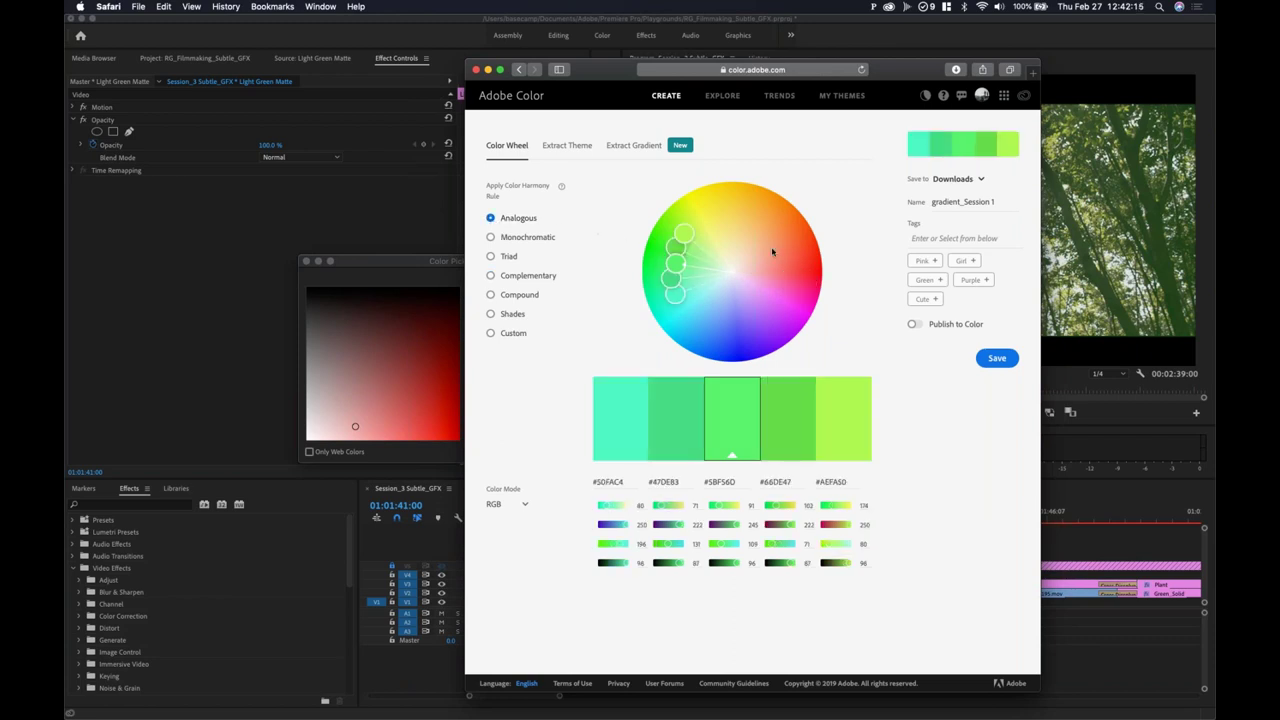
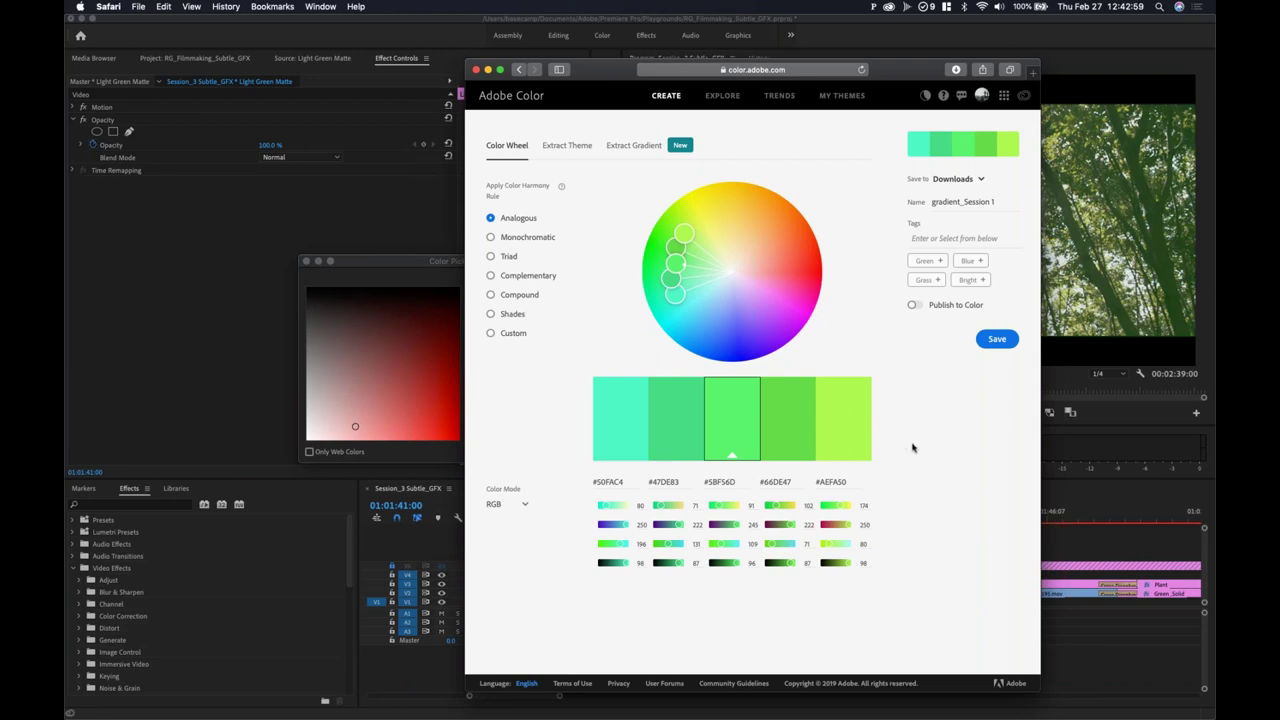
Step: Return to Premiere Pro, accept the pink matte color, and recolor the Light Green Matte to a darker green at hue 147°
key("super+Tab")
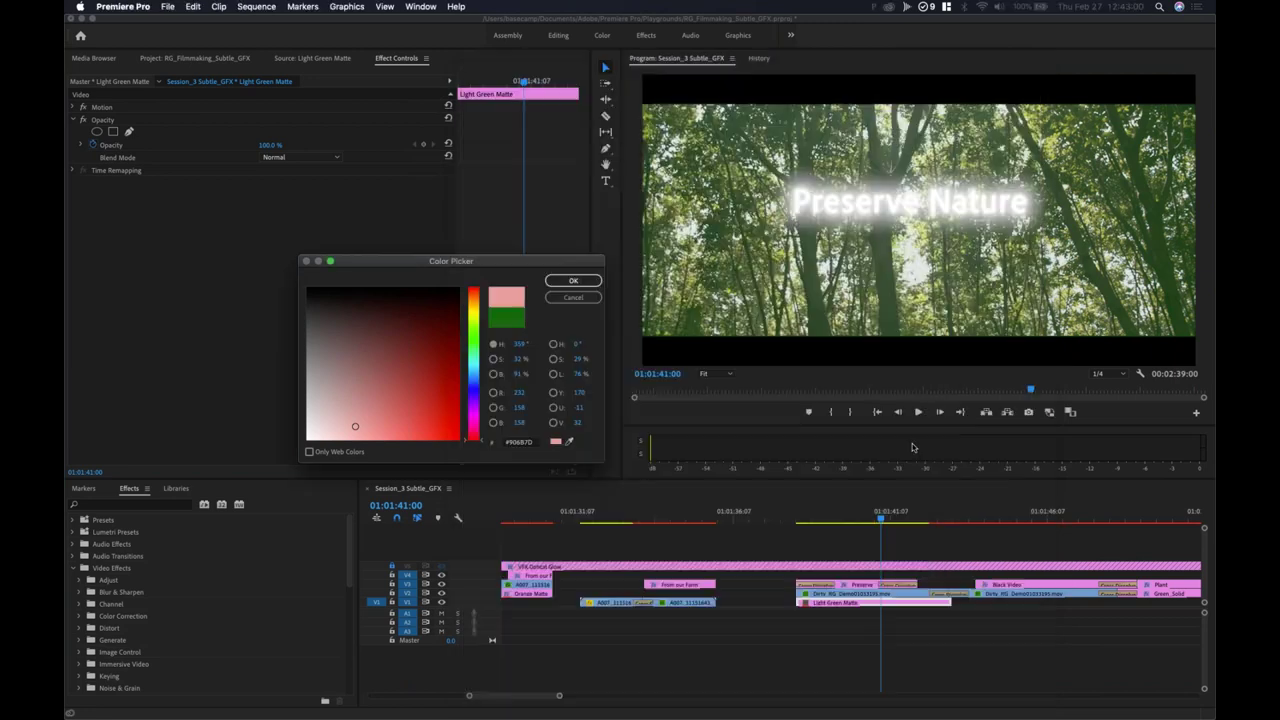
left_click(572, 281)
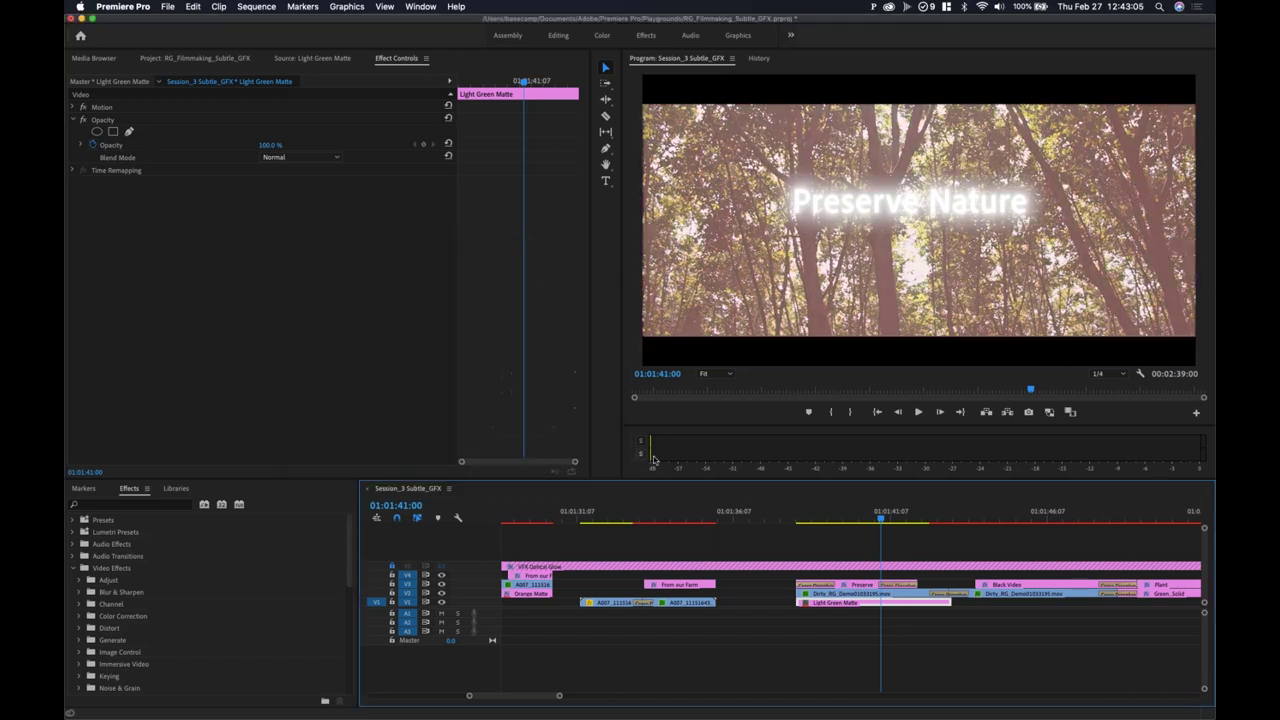
double_click(855, 607)
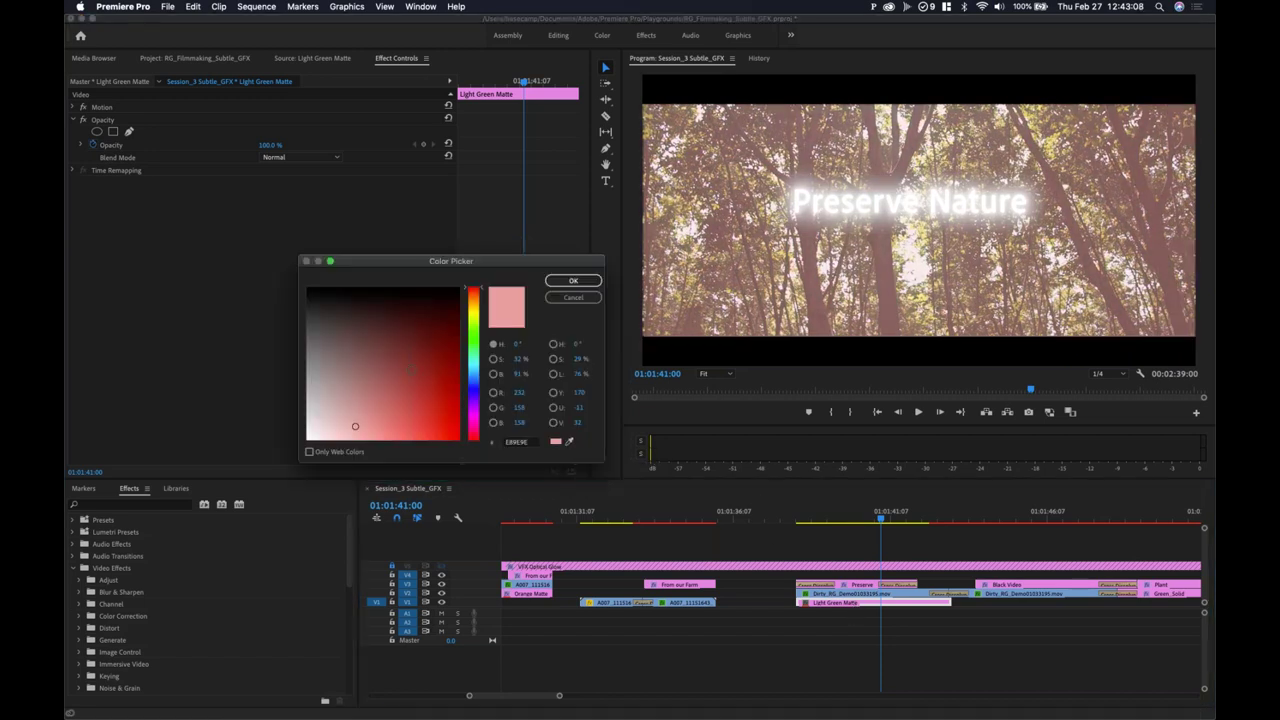
left_click(474, 349)
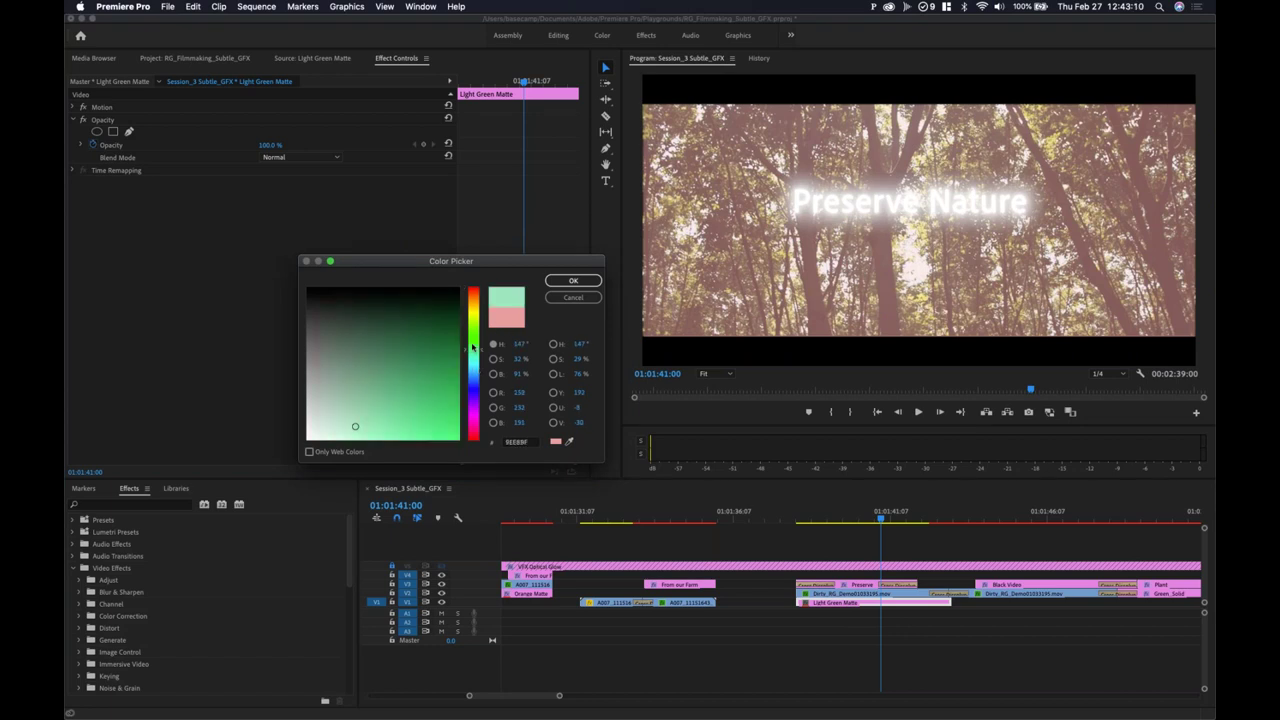
left_click(421, 380)
left_click(573, 281)
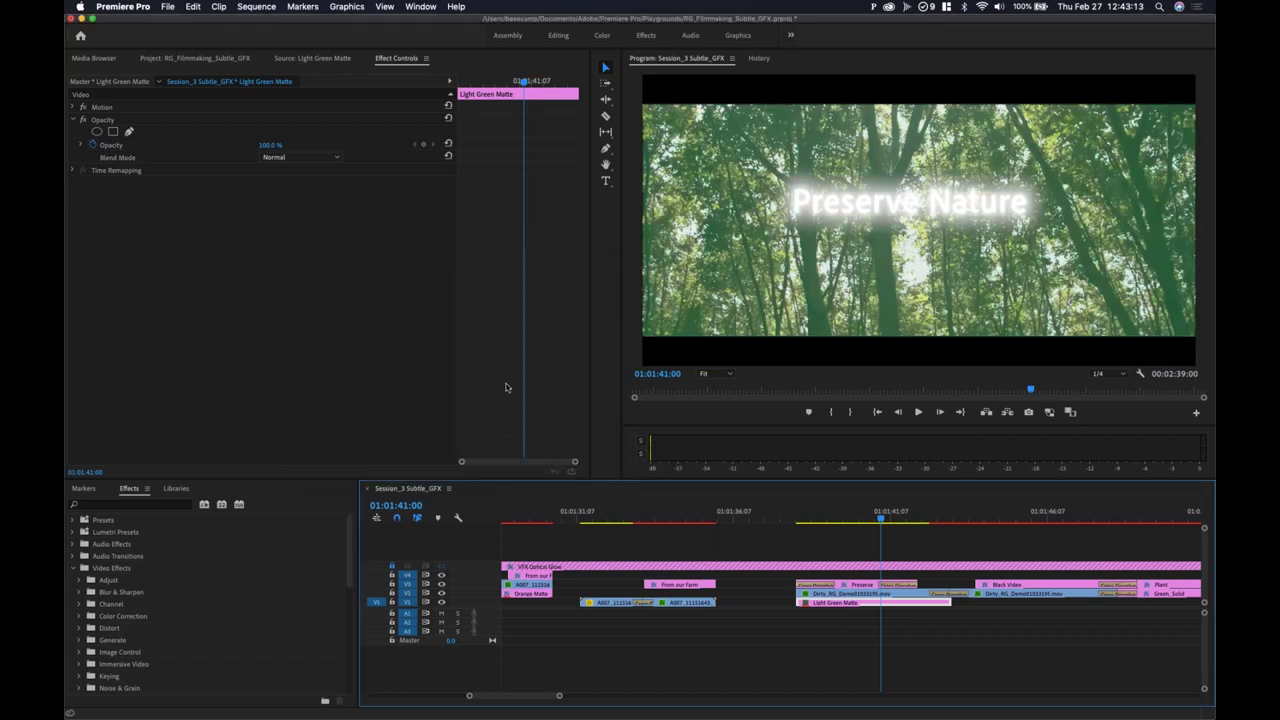
Step: Look through the Downloads library for gradient_For Session 3 and the saved color themes
left_click(76, 568)
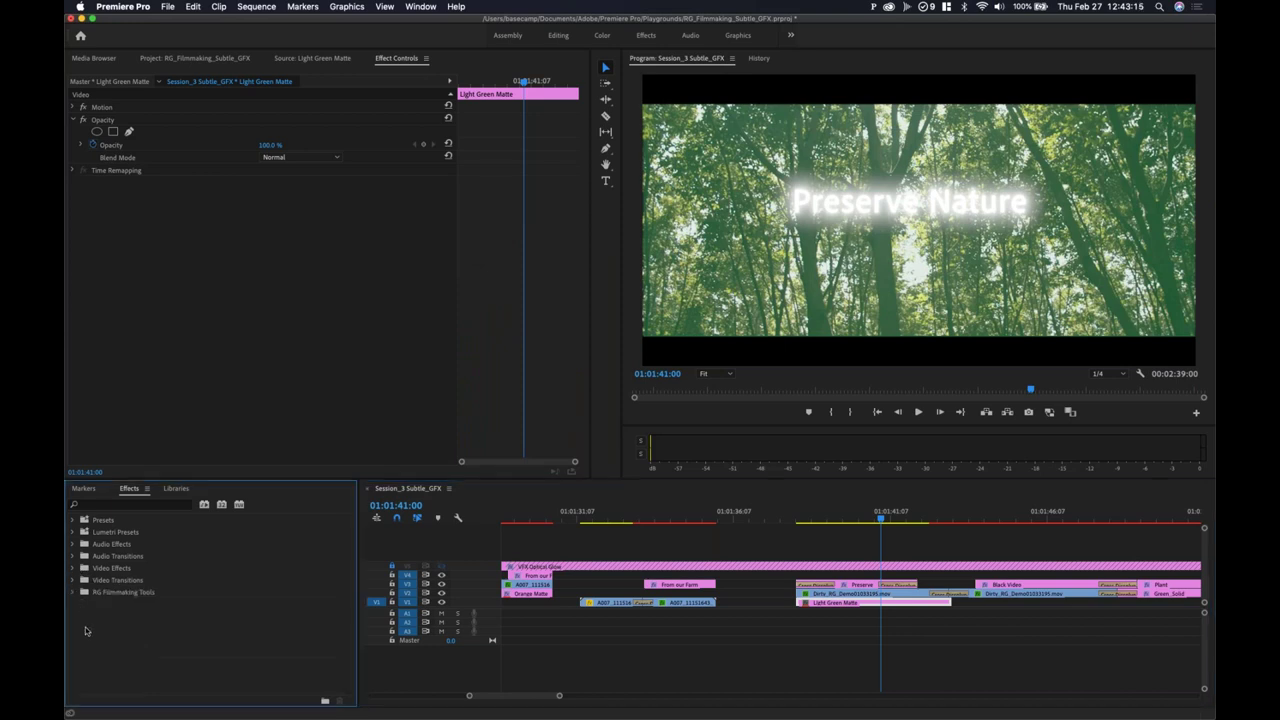
left_click(176, 488)
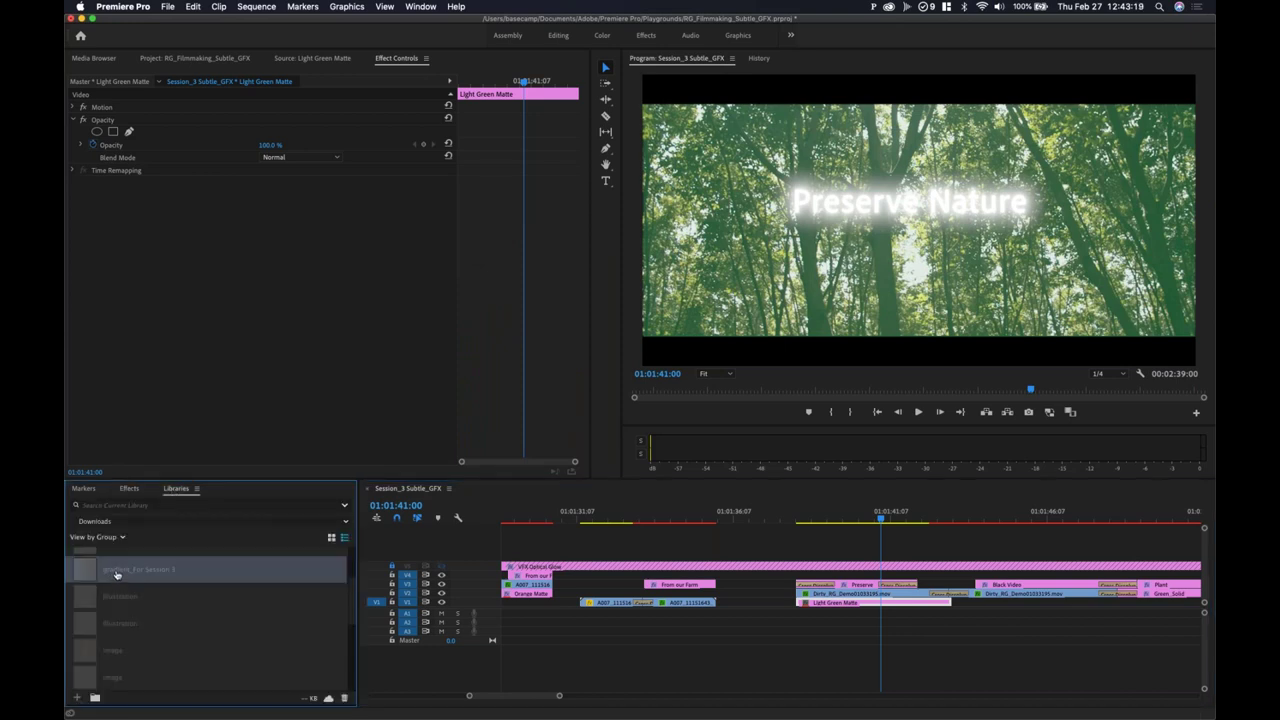
mouse_move(116, 574)
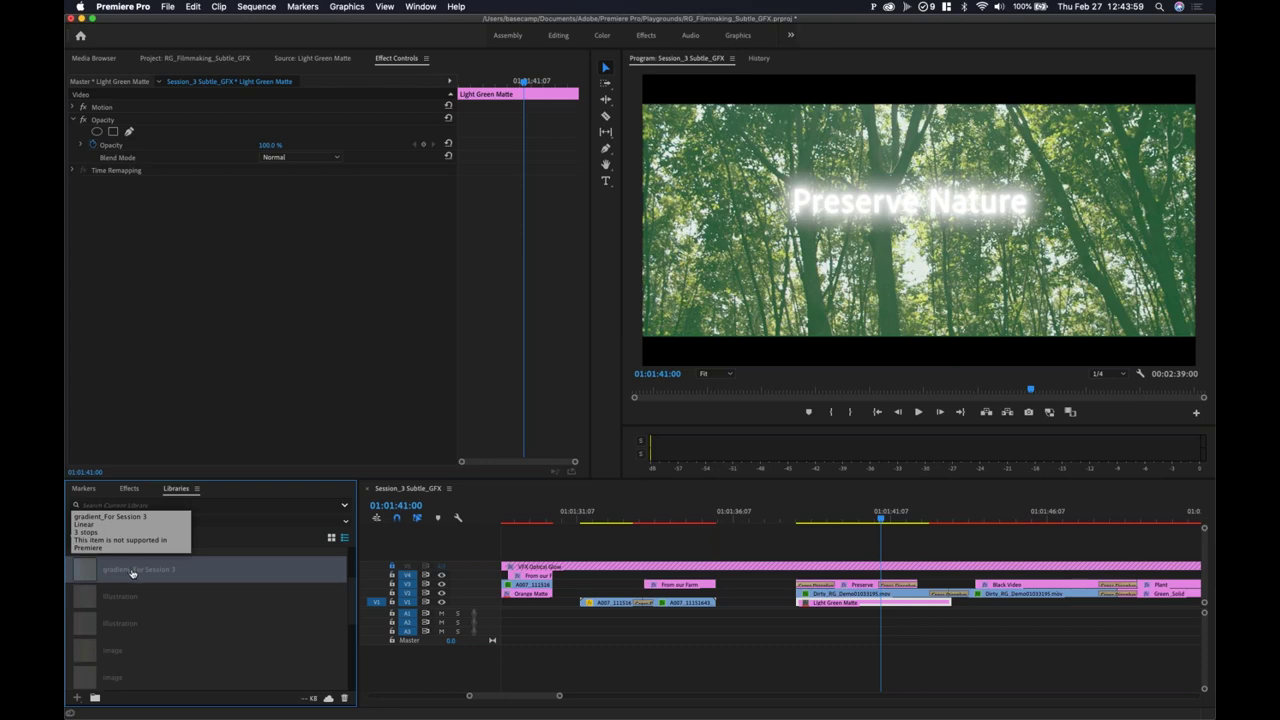
left_click(778, 648)
left_click_drag(810, 517, 860, 517)
scroll(143, 577, "up", 2)
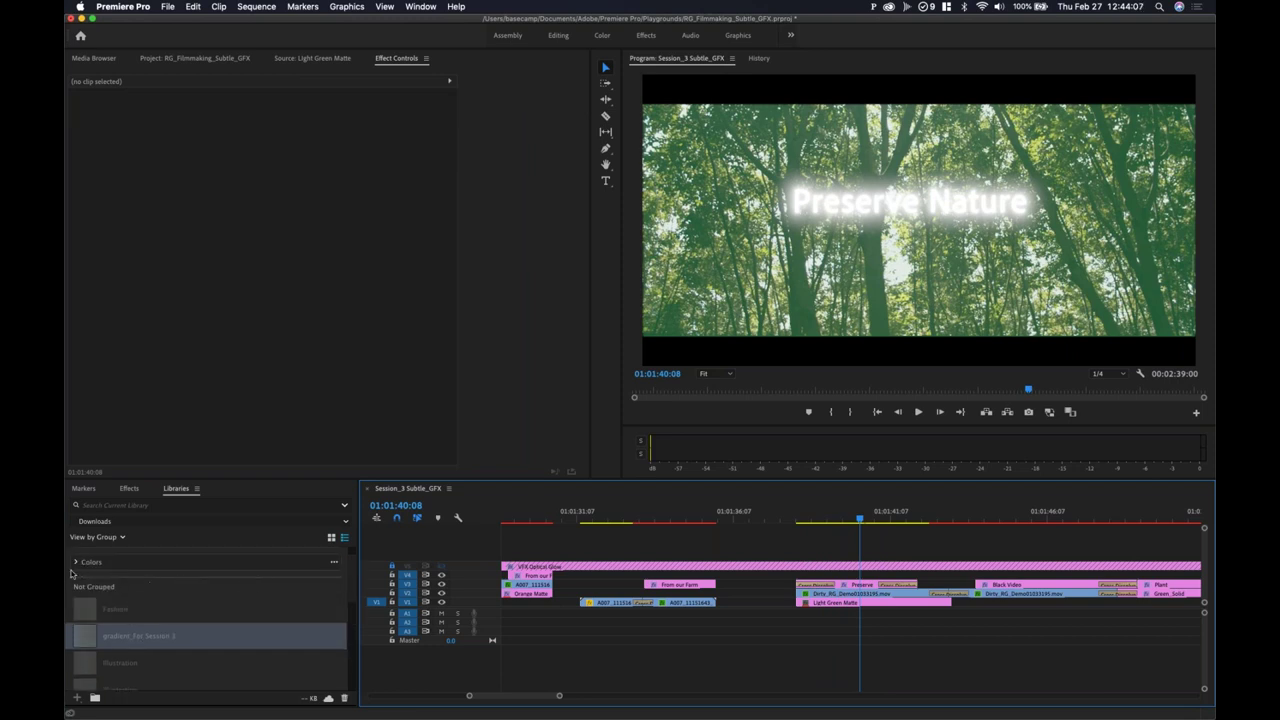
left_click(76, 566)
scroll(131, 605, "down", 5)
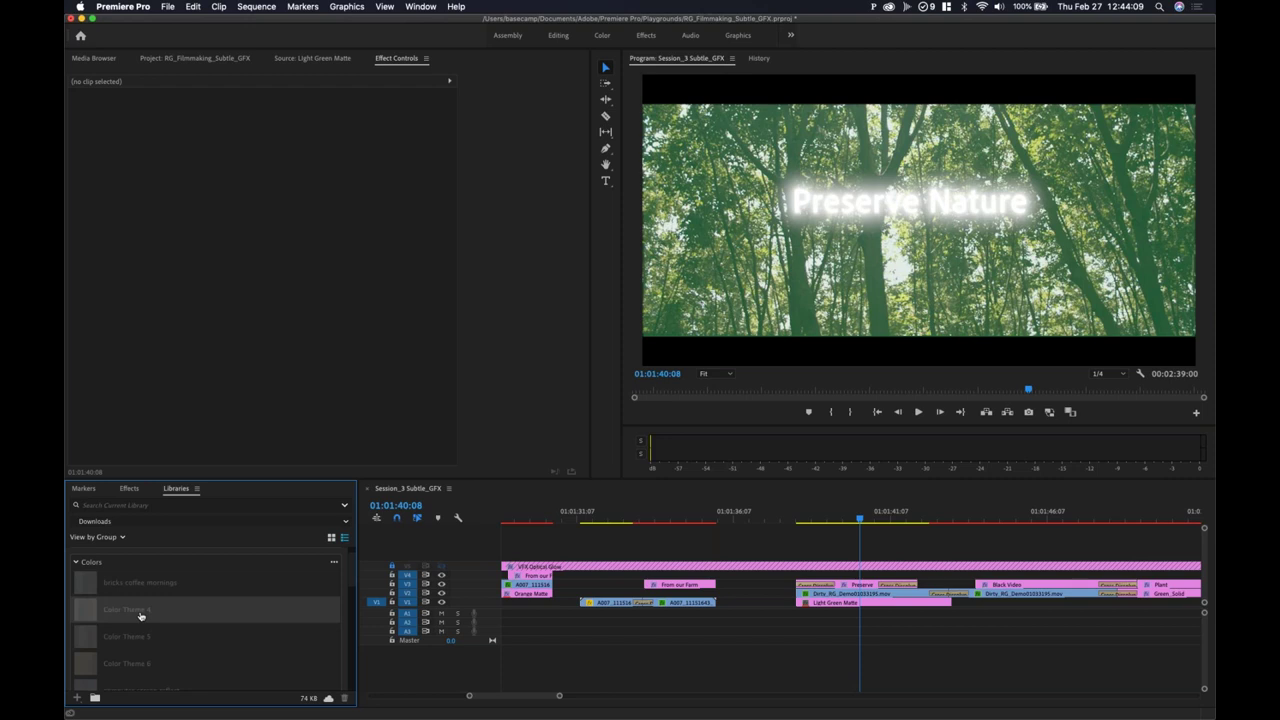
scroll(119, 626, "down", 2)
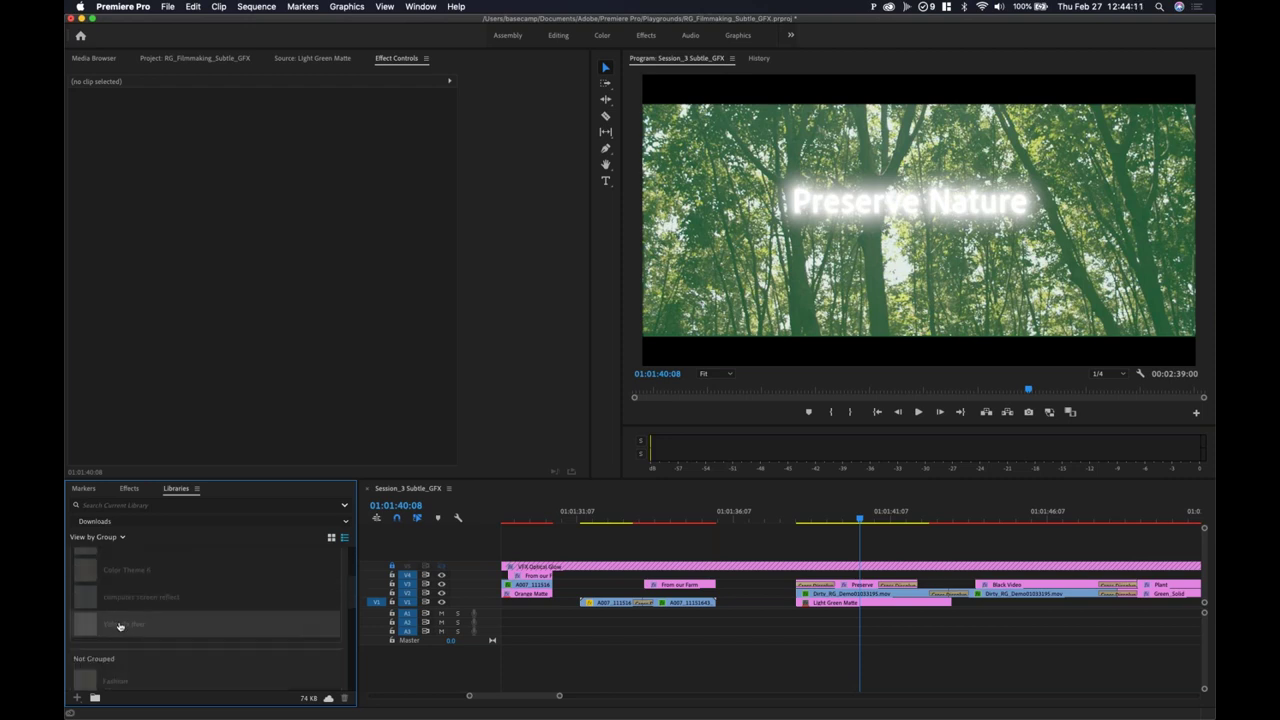
left_click(119, 626)
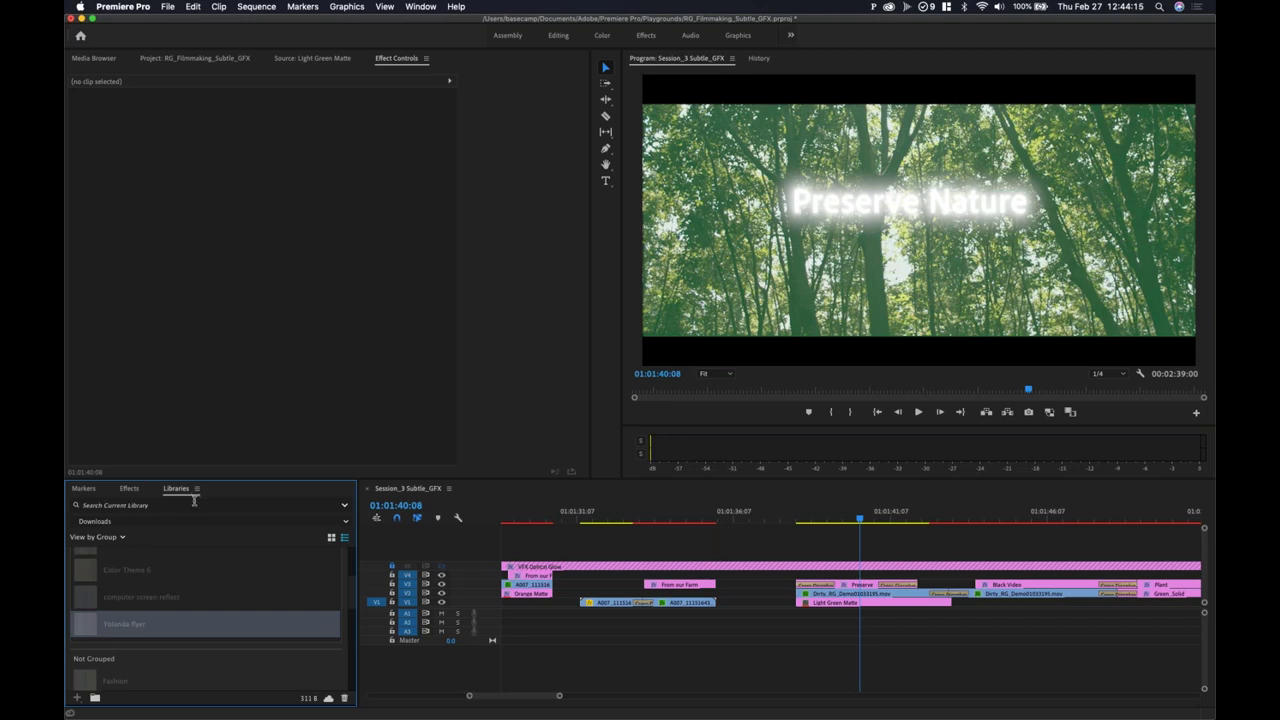
Step: Review the Analogous palette in Adobe Color, and scrub the Preserve Nature shot in Premiere Pro from its start at 01:01:38:09
left_click(898, 648)
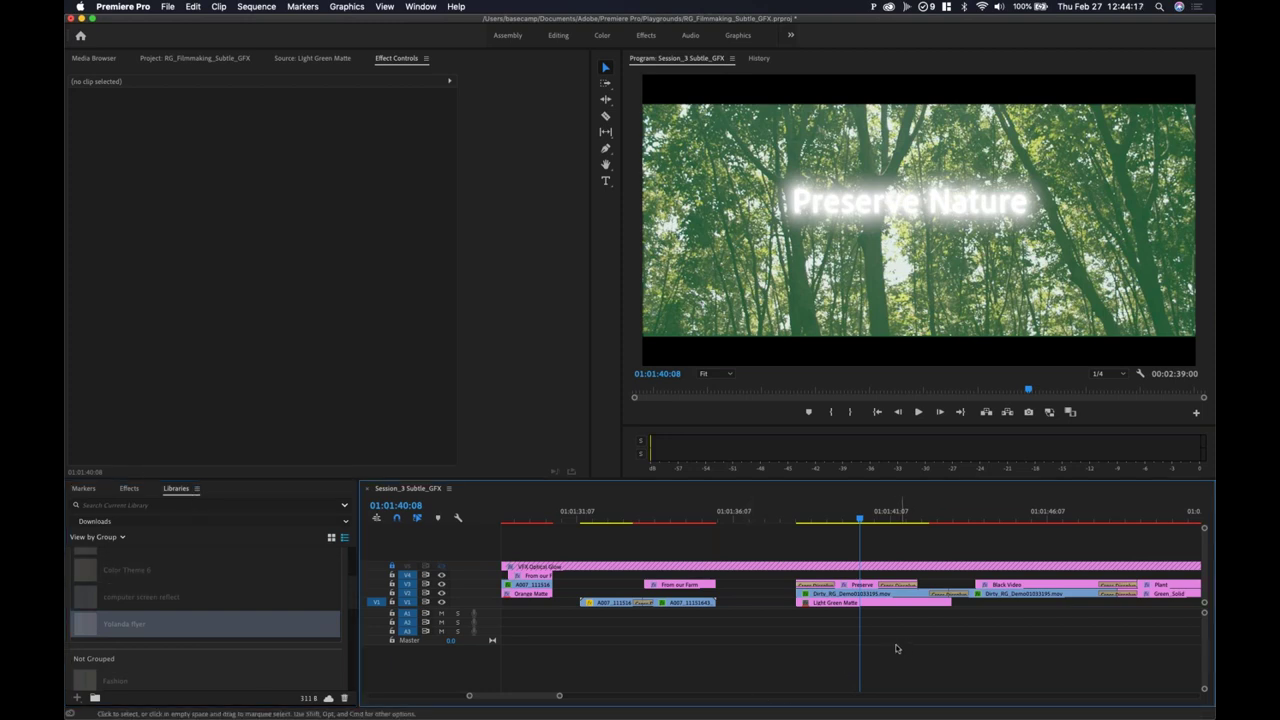
key("super+Tab")
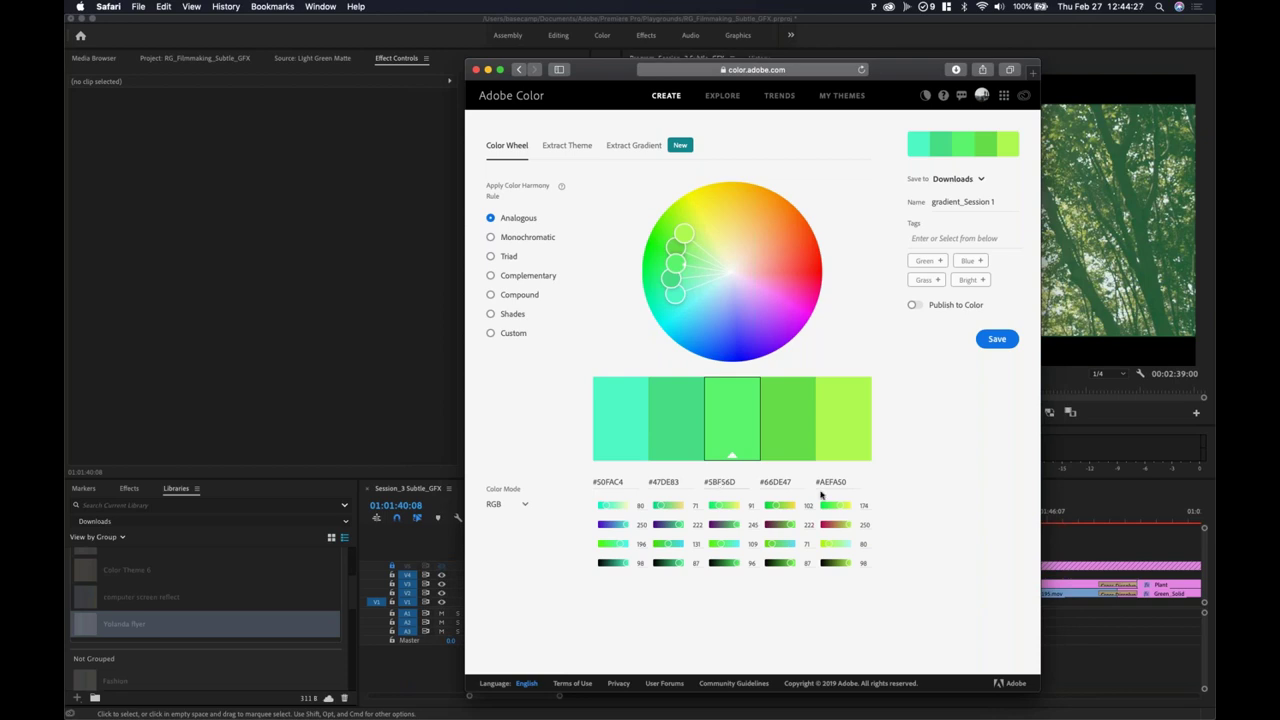
left_click(1075, 490)
mouse_move(873, 518)
left_mouse_down()
mouse_move(830, 532)
mouse_move(862, 527)
left_mouse_up()
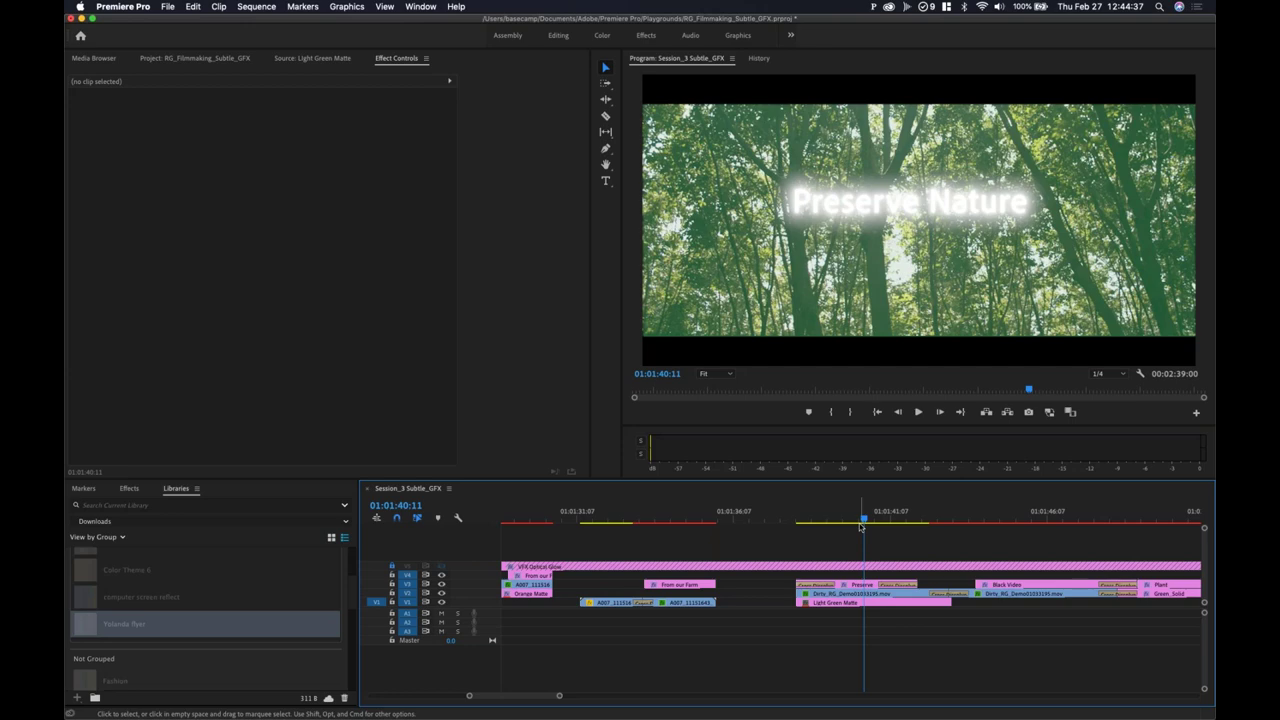
left_click(800, 516)
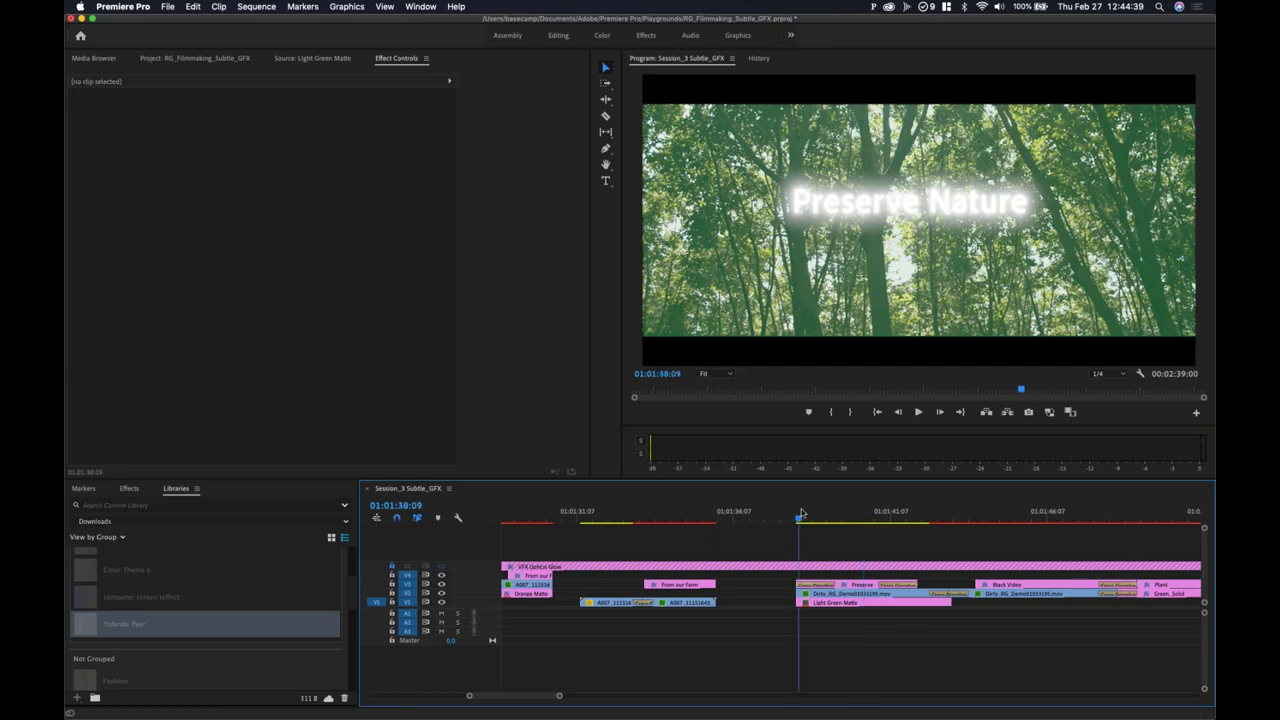
left_click_drag(804, 516, 854, 522)
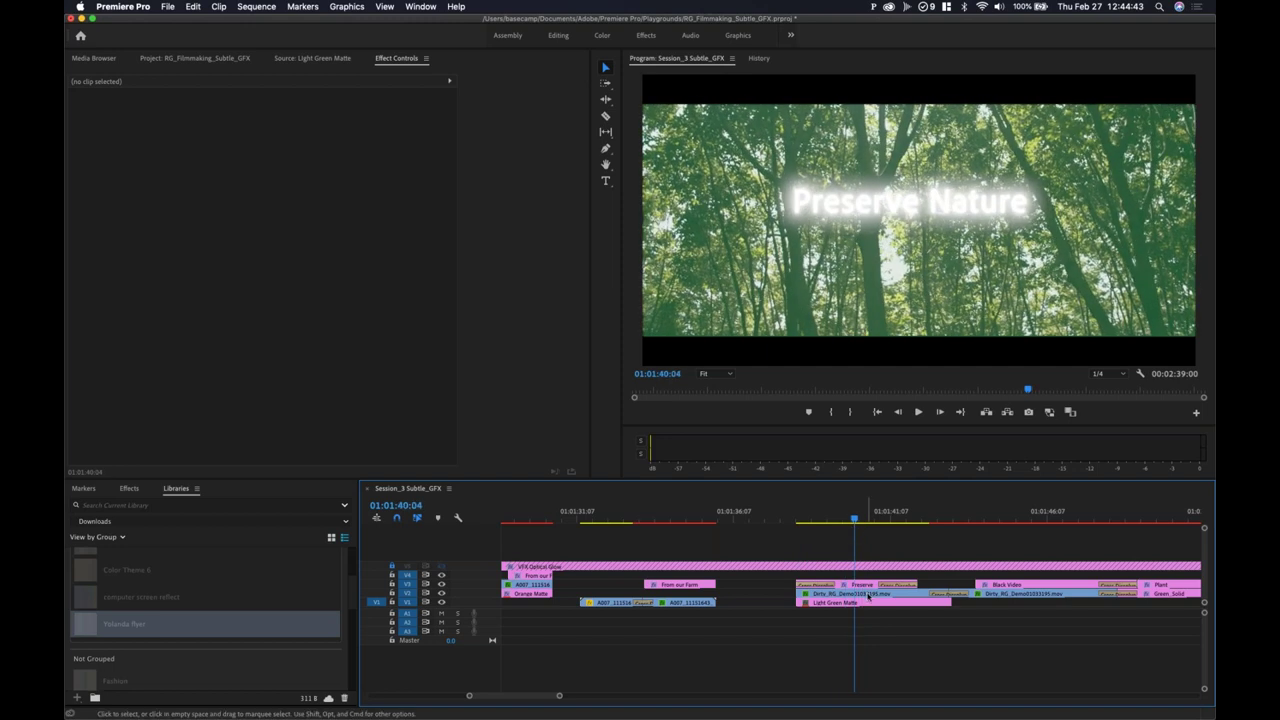
Step: Try 100% opacity on the Dirty_RG_Demo01033195.mov clip above the Light Green Matte
left_click(867, 605)
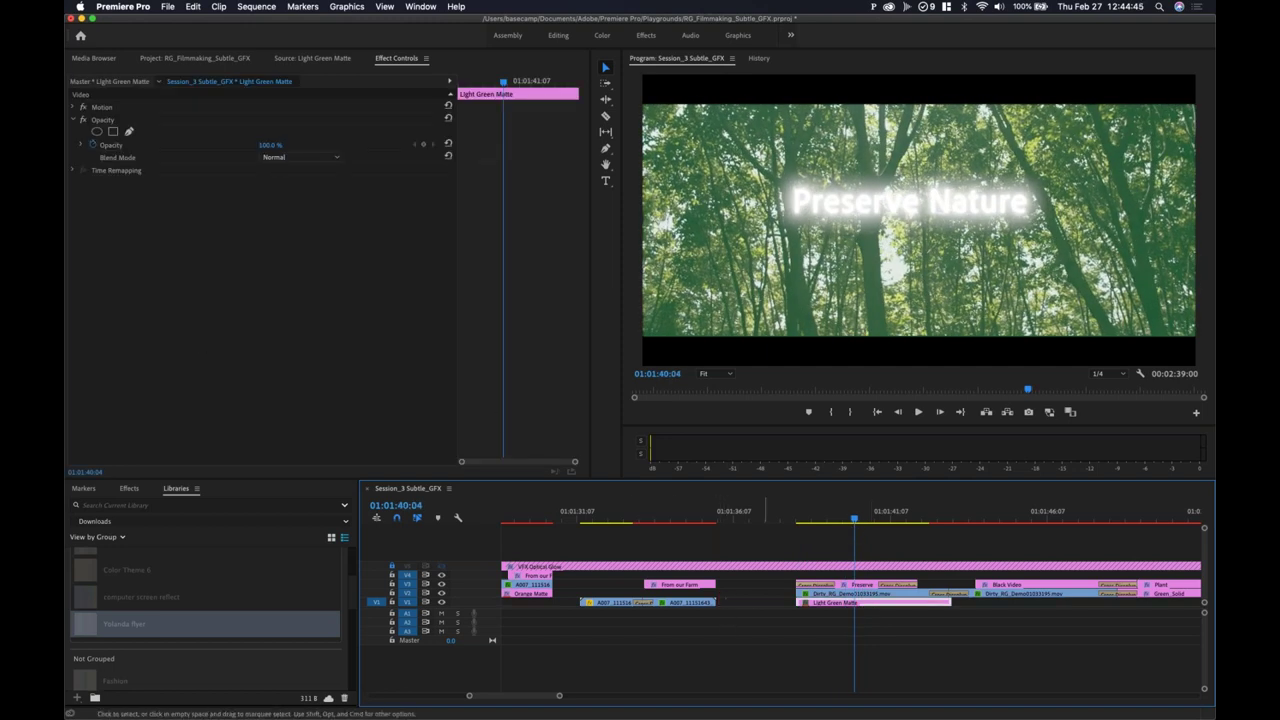
left_click(838, 593)
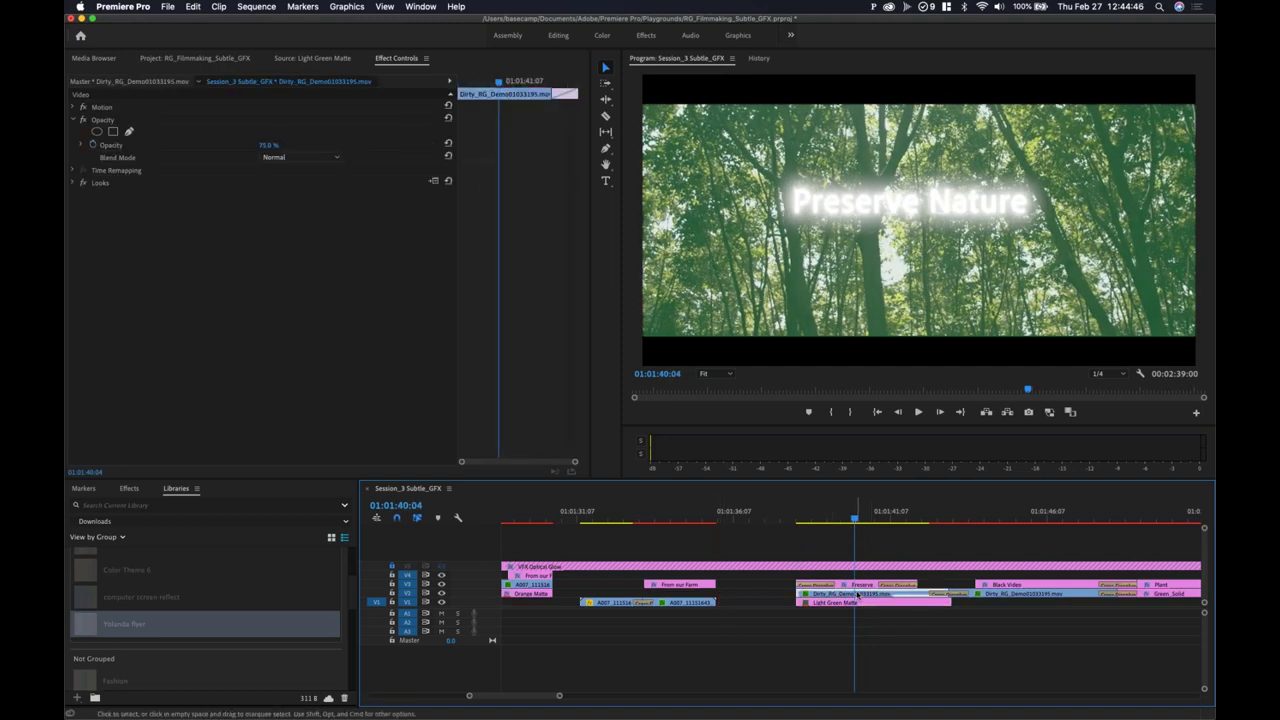
left_click(266, 146)
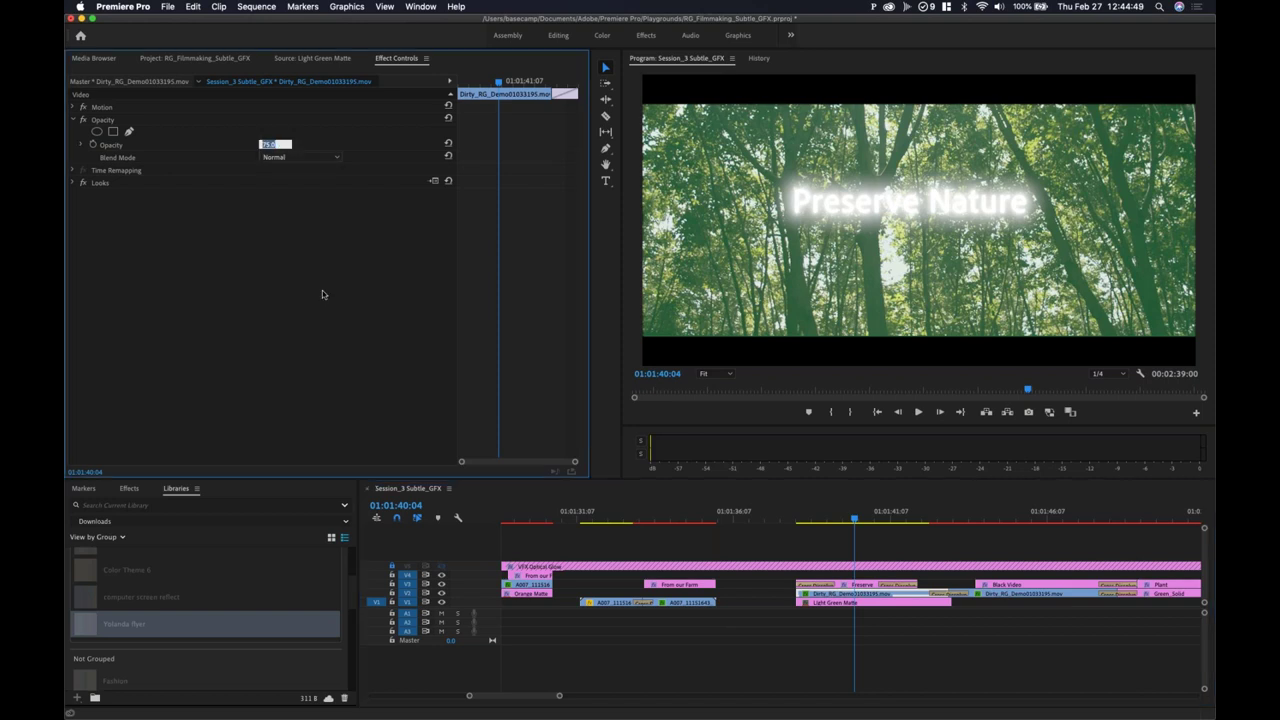
type("100")
key("Return")
Step: Set the forest footage clip's opacity to 80% and scrub the Preserve Nature shot to check the green tint
left_click(263, 146)
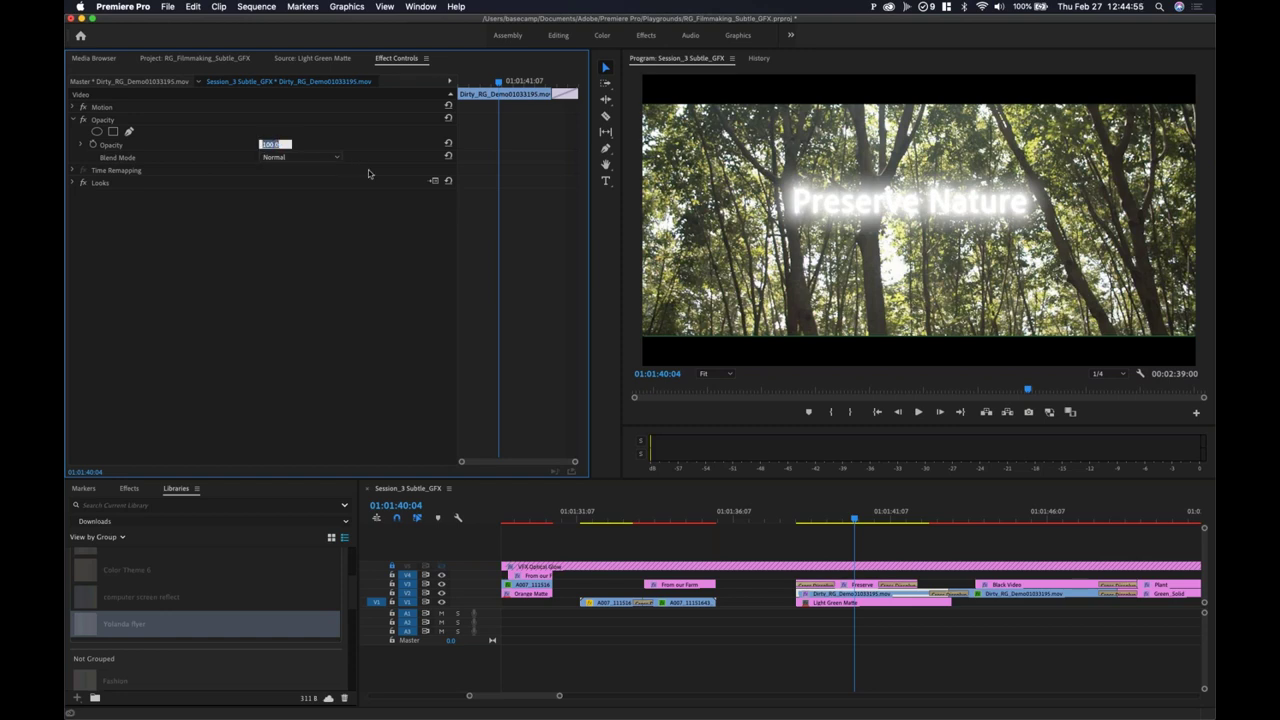
type("80")
key("Return")
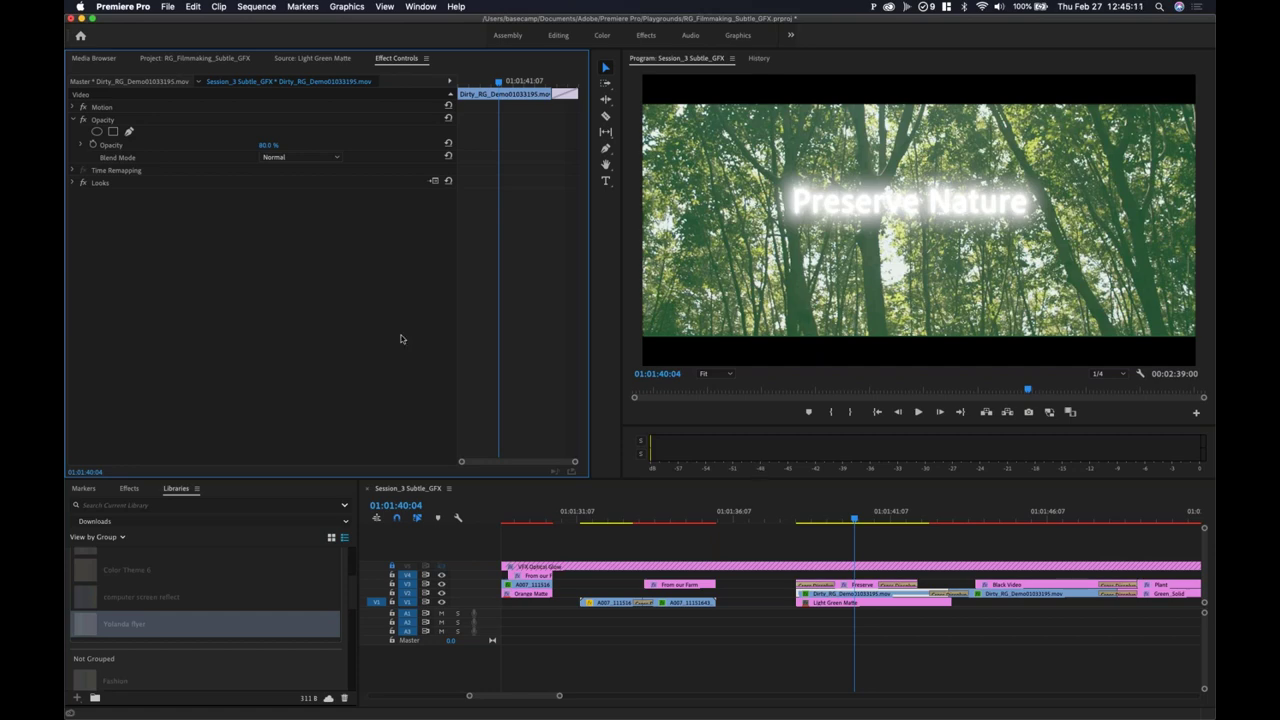
left_click(815, 516)
left_click_drag(815, 516, 860, 532)
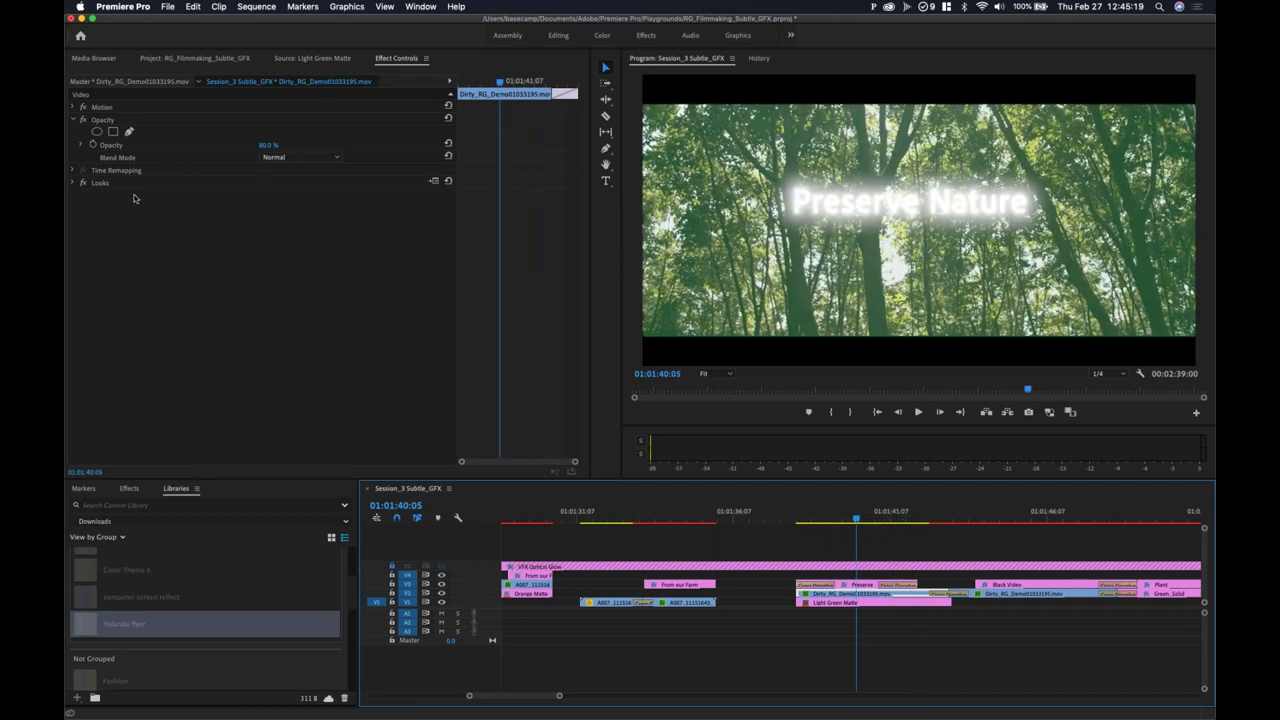
Step: Examine the green graphic section at 01:01:44:01 and the Green_Solid background at 01:01:49:14
left_click_drag(884, 524, 979, 541)
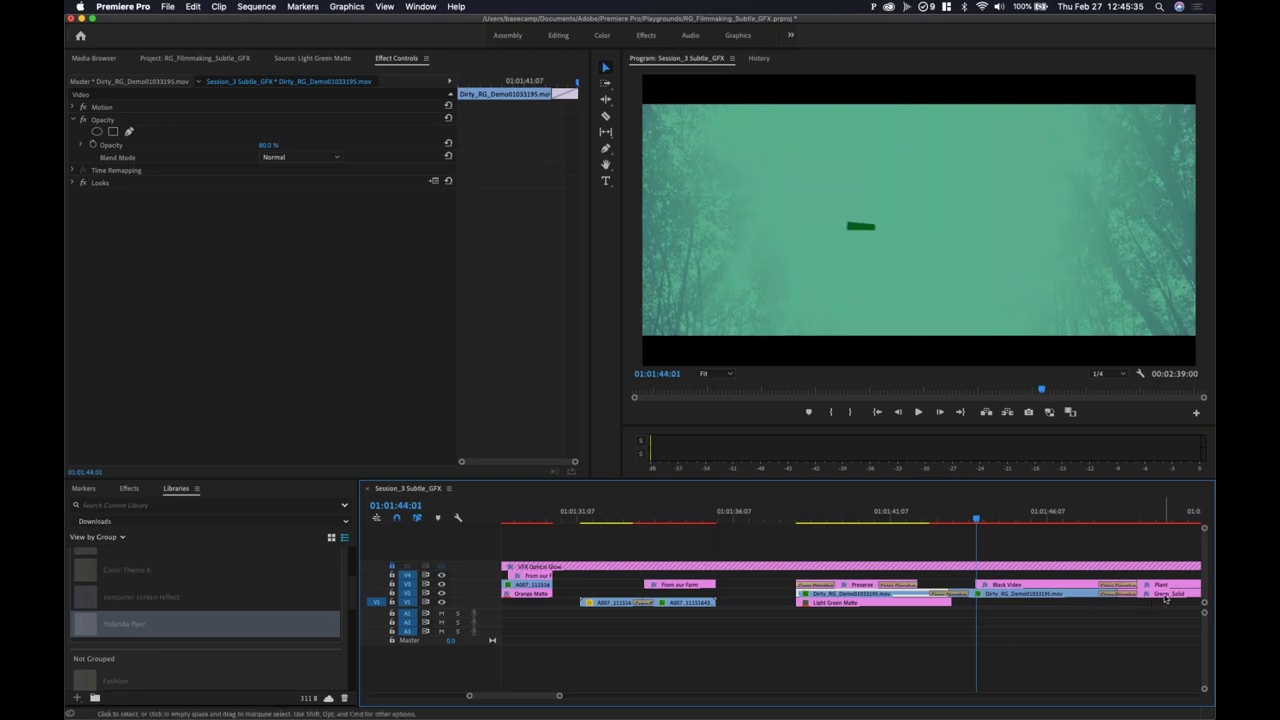
key("=")
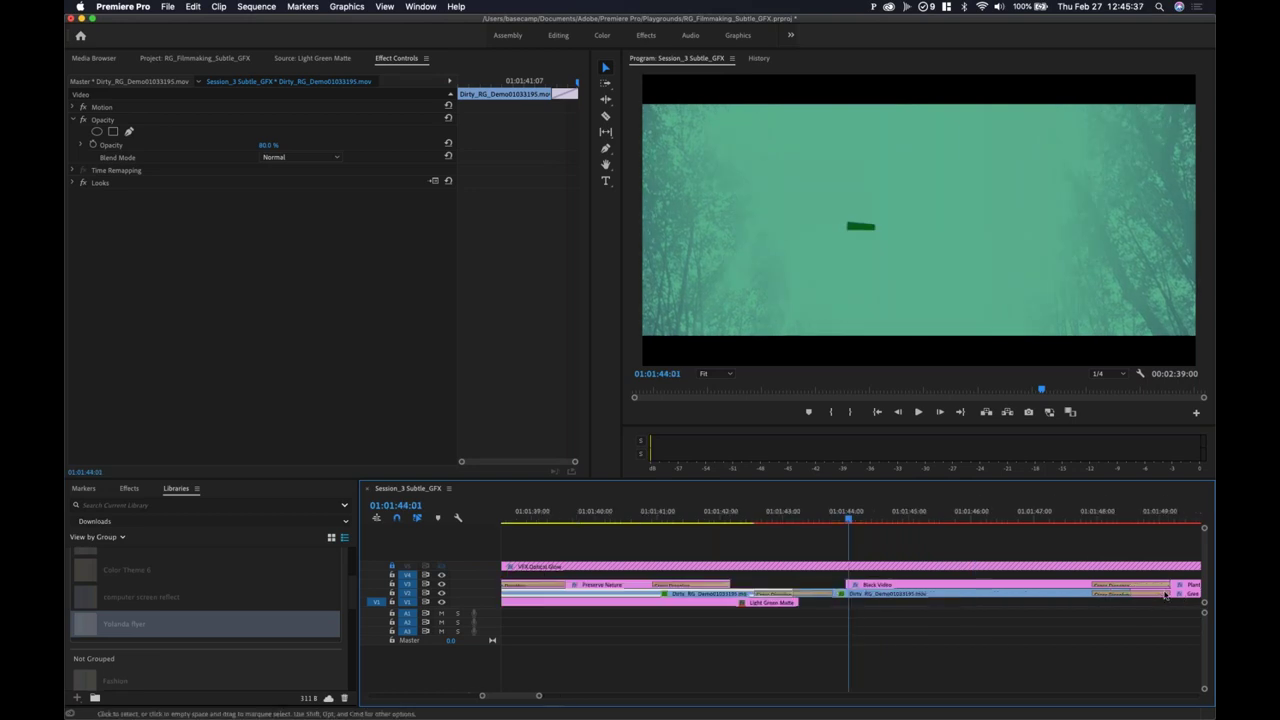
scroll(515, 696, "right", 5)
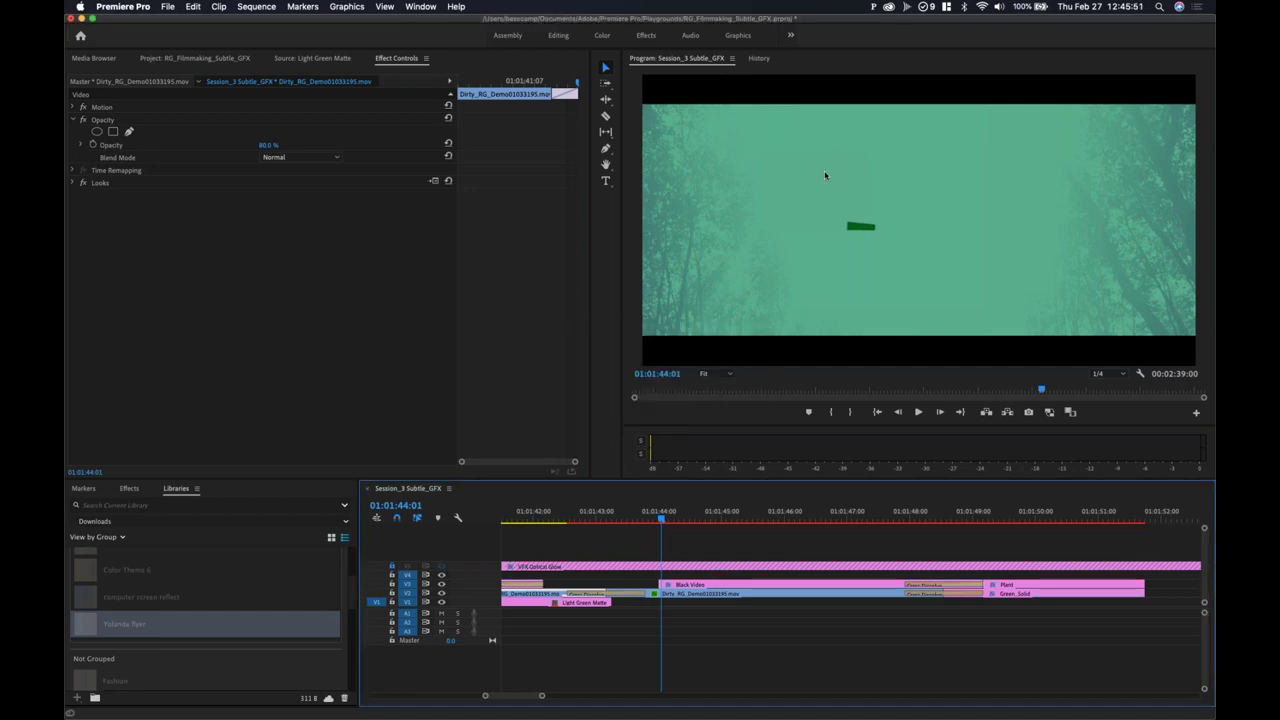
left_click(1010, 517)
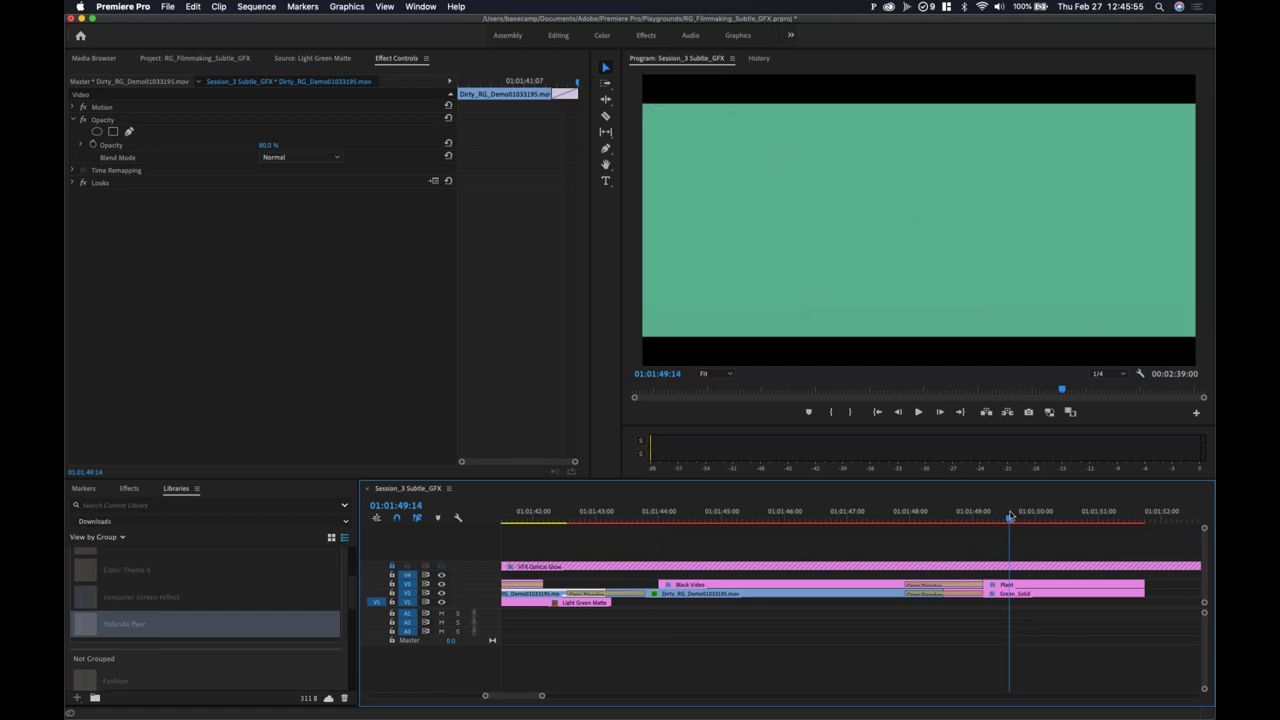
Step: Show the second forest clip's uni.Multitone settings and scrub the dissolve from the Light Green Matte into it
mouse_move(663, 517)
left_mouse_down()
mouse_move(673, 521)
mouse_move(647, 528)
mouse_move(673, 522)
left_mouse_up()
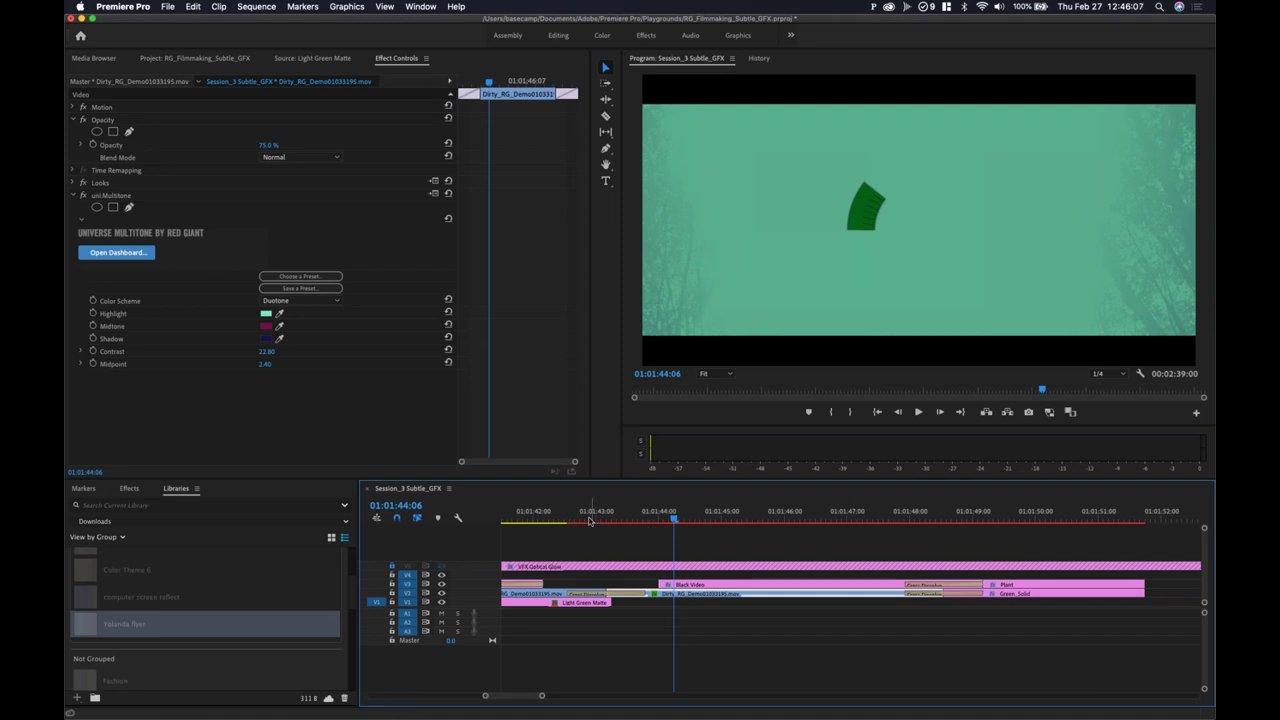
left_click_drag(550, 515, 613, 535)
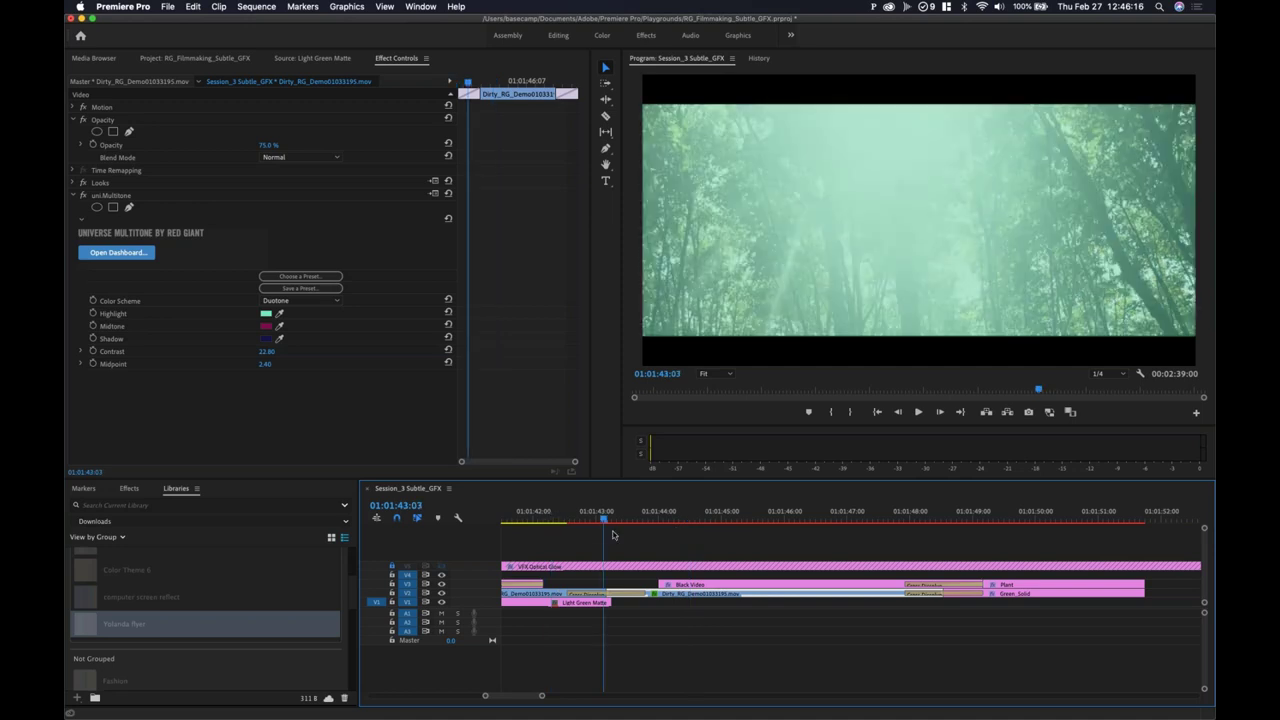
left_click_drag(613, 535, 689, 538)
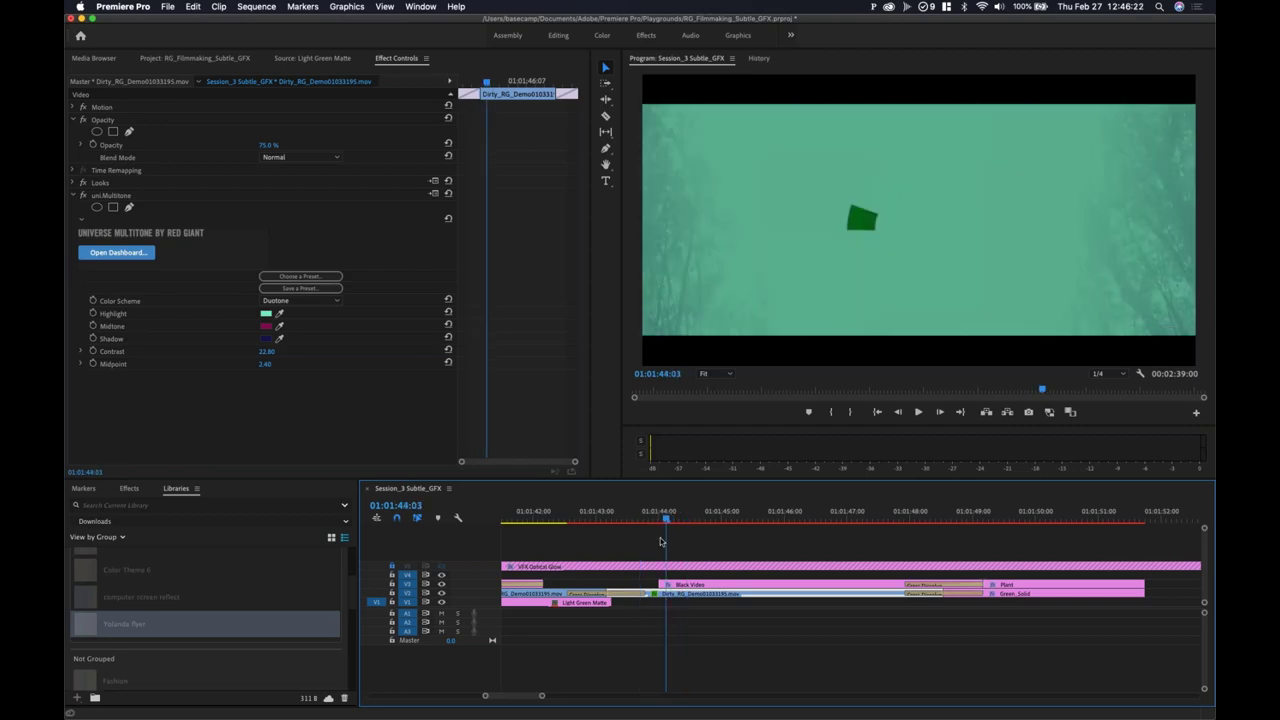
left_click_drag(660, 541, 680, 544)
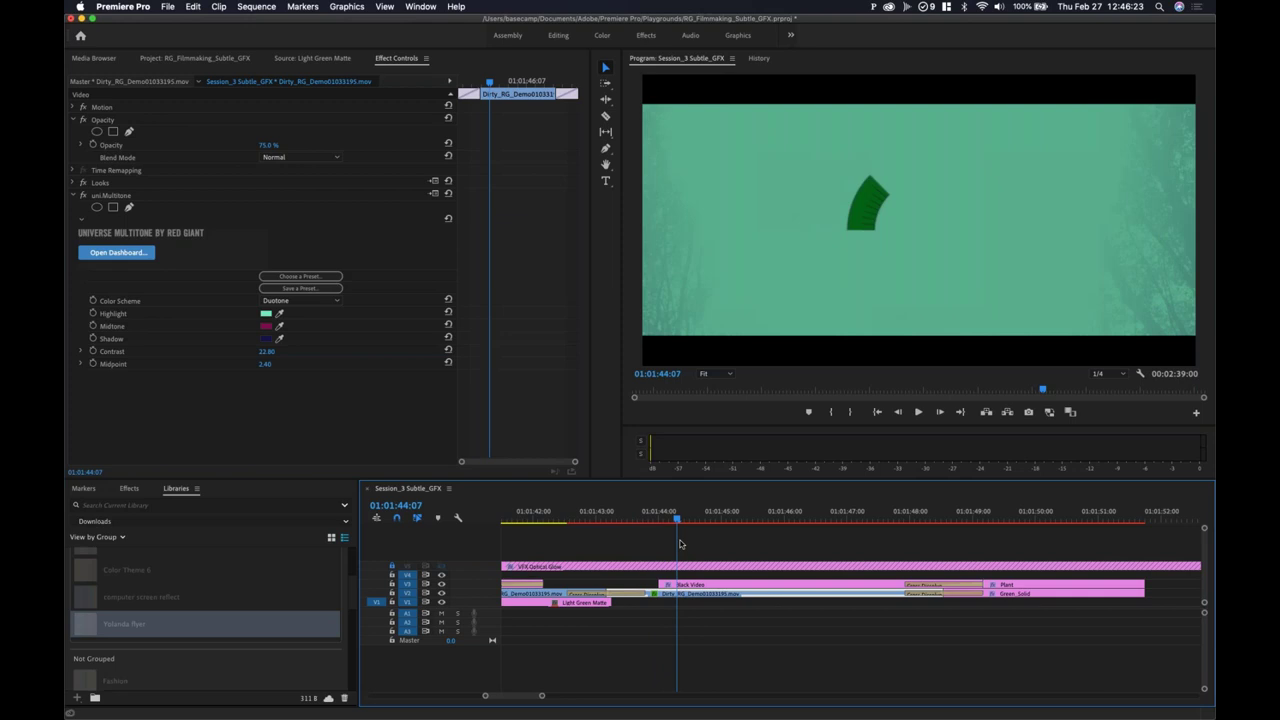
Step: Play the green arc section, select the Black Video clip, and scrub its uni.Progresso Progress animation to 01:01:46:11
key("space")
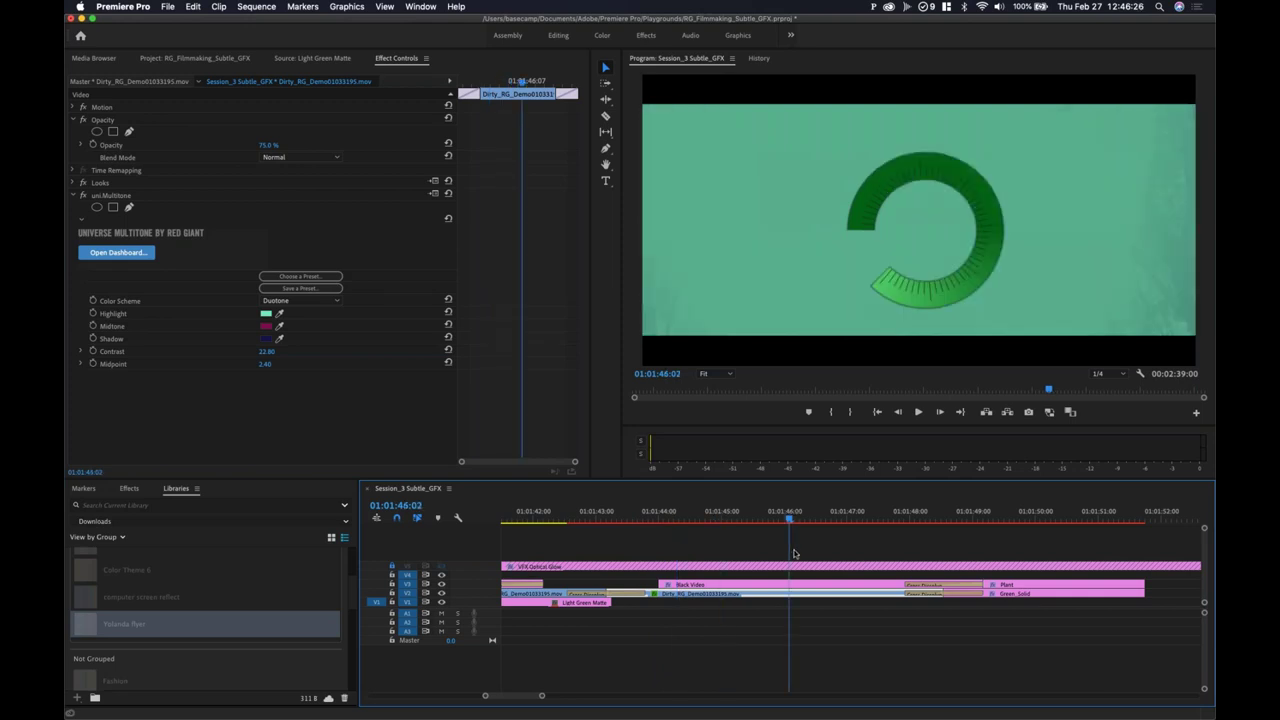
left_click(684, 584)
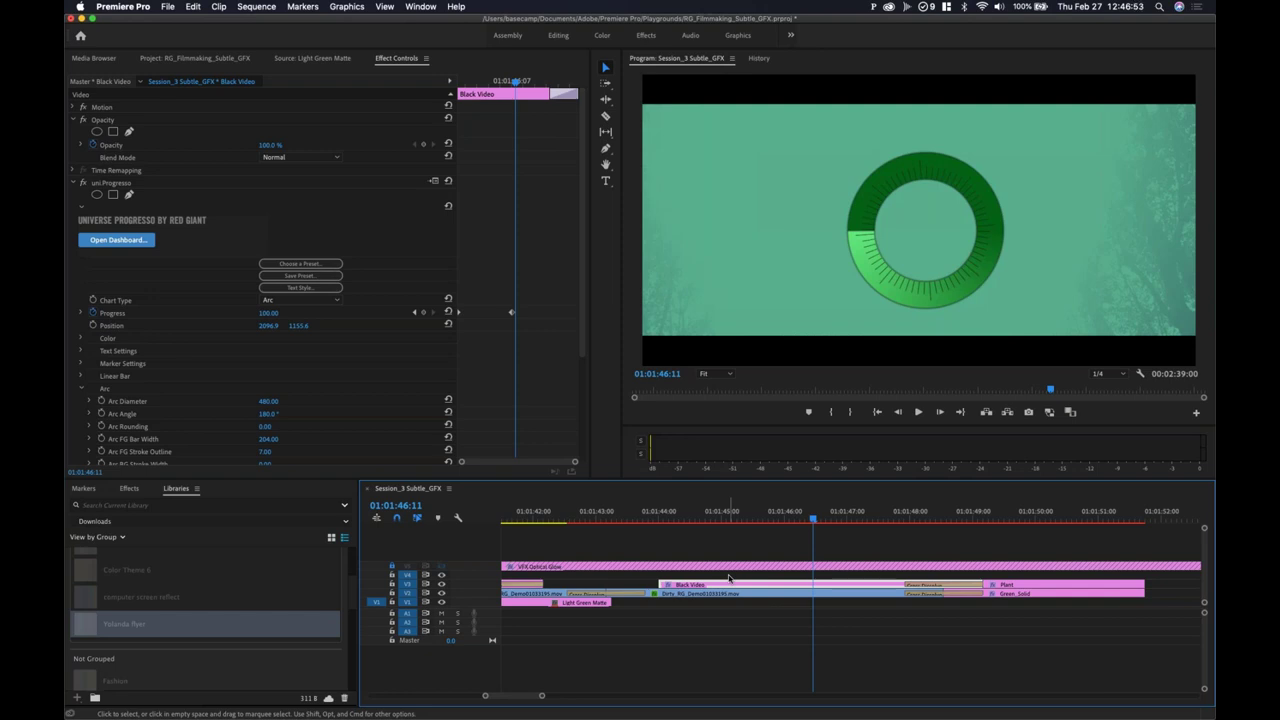
left_click(717, 517)
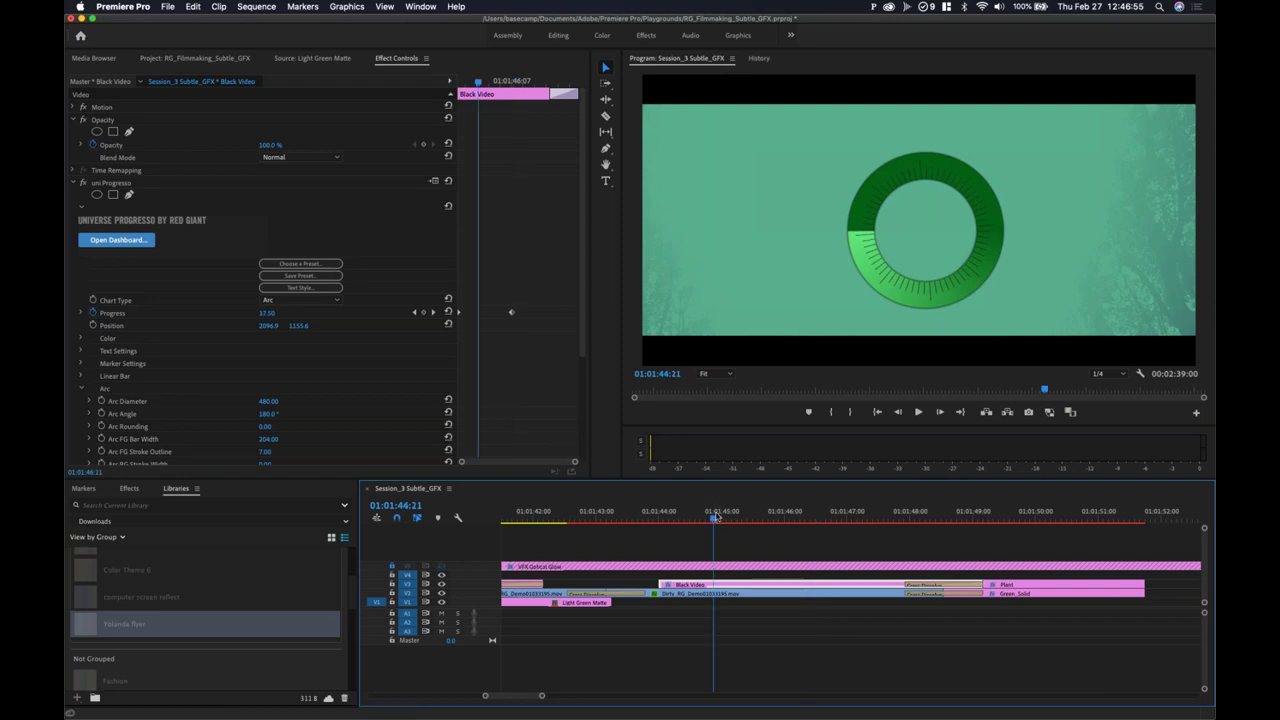
left_click_drag(722, 517, 812, 517)
Step: Examine the Black Video clip's uni.Progresso parameters, including the Arc settings, Foreground Opacity and Background Opacity
scroll(363, 400, "down", 5)
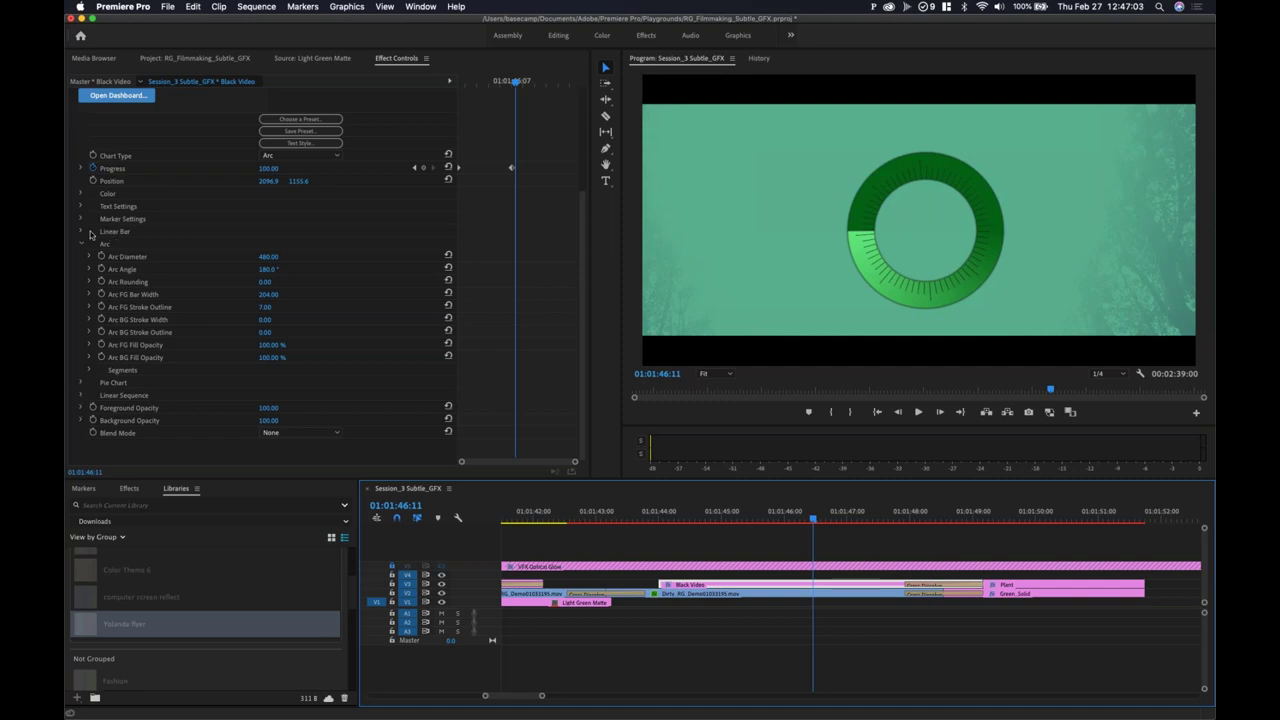
left_click(118, 407)
left_click(112, 420)
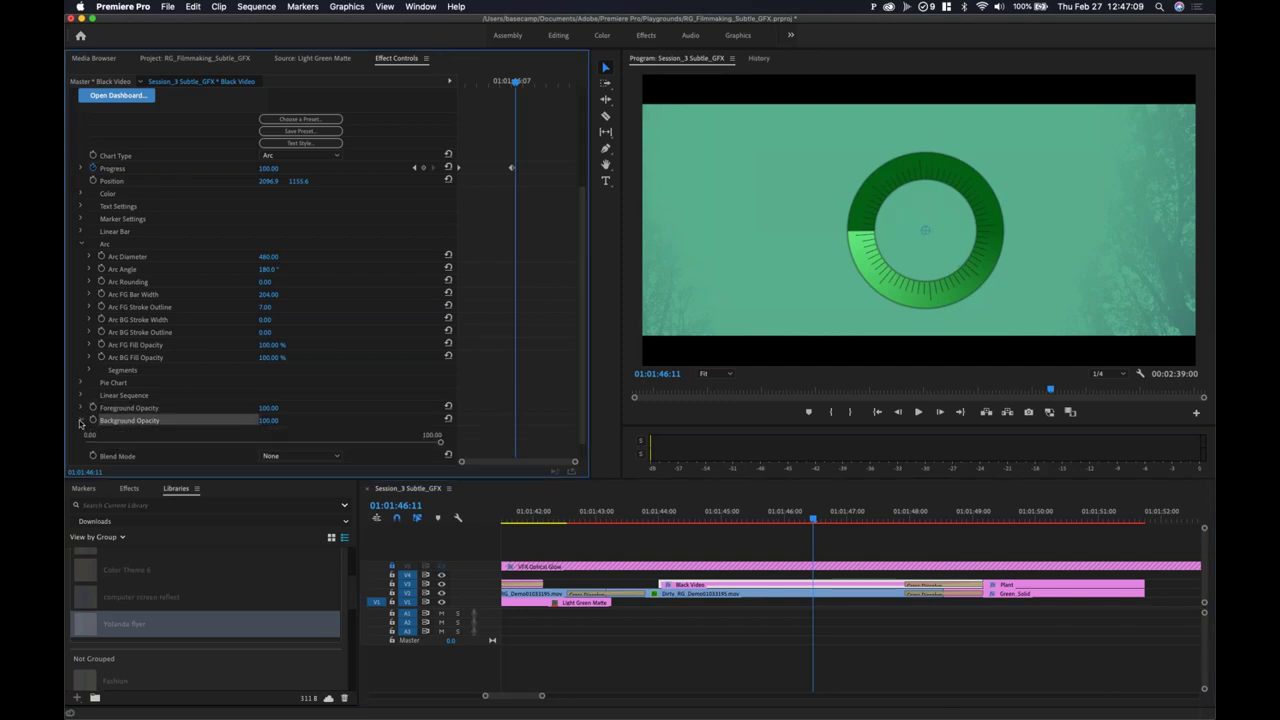
left_click(115, 397)
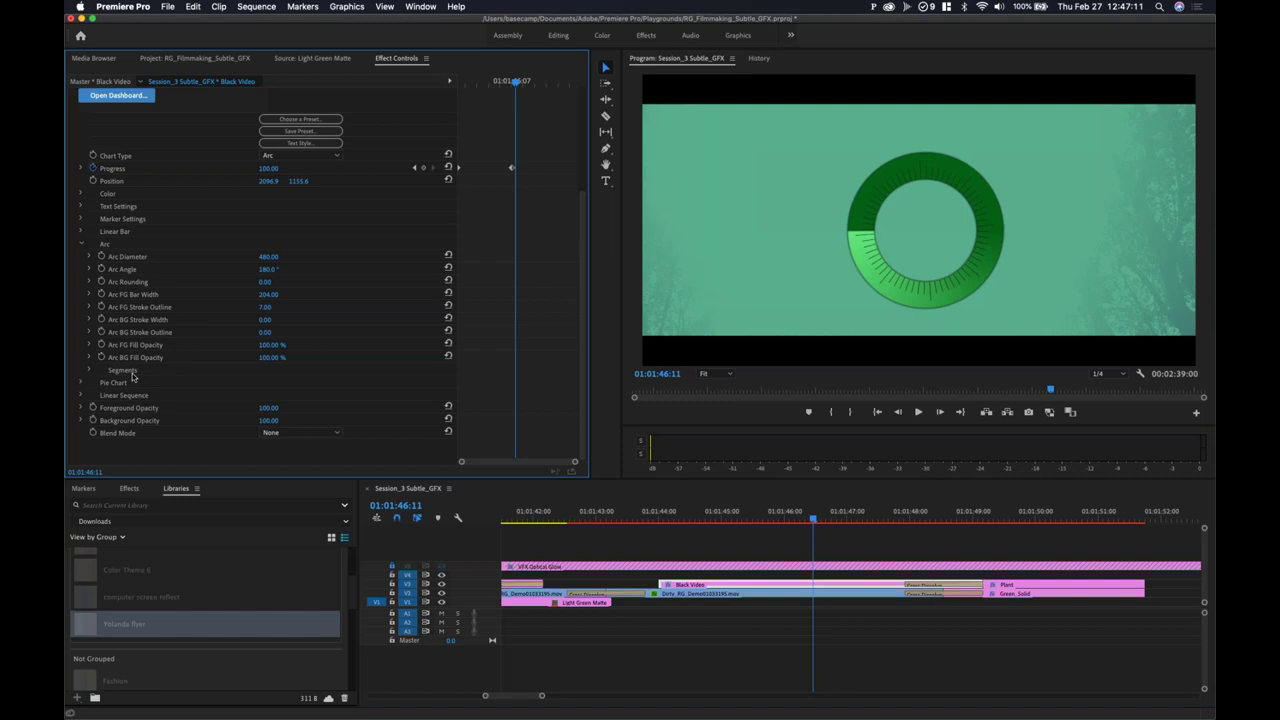
scroll(130, 378, "up", 1)
scroll(193, 309, "up", 1)
scroll(193, 309, "up", 1)
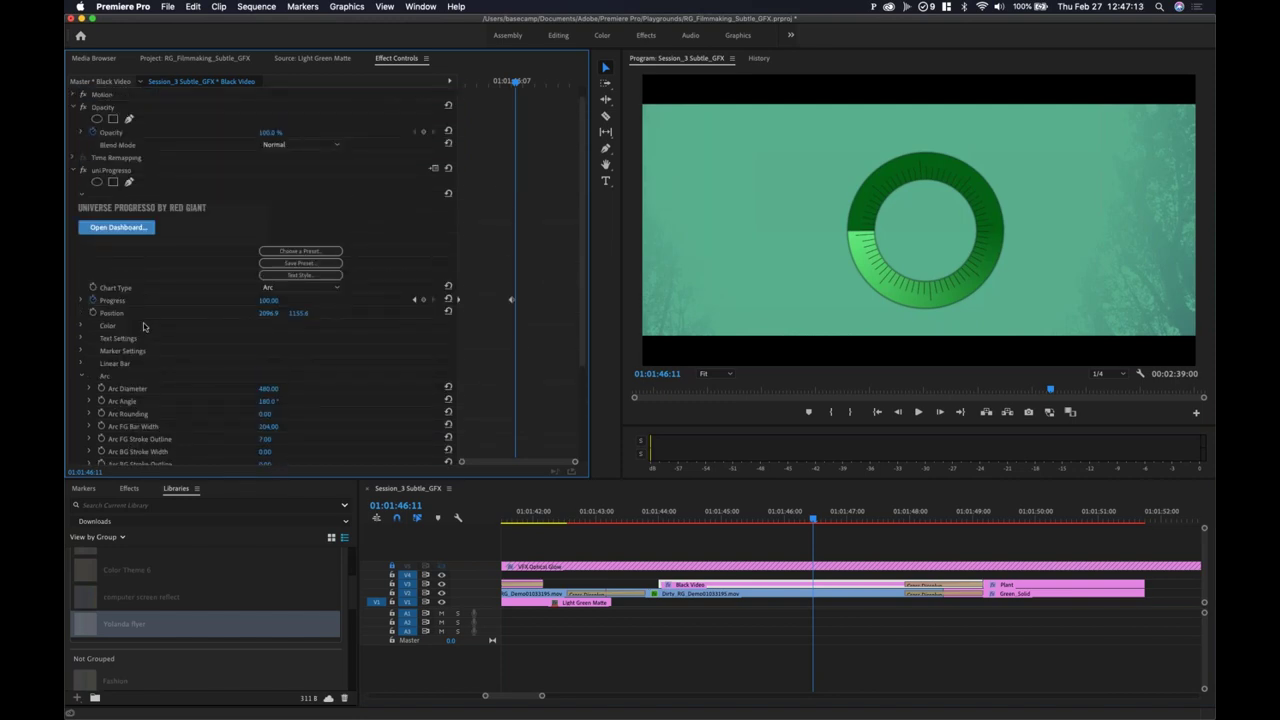
scroll(208, 340, "down", 2)
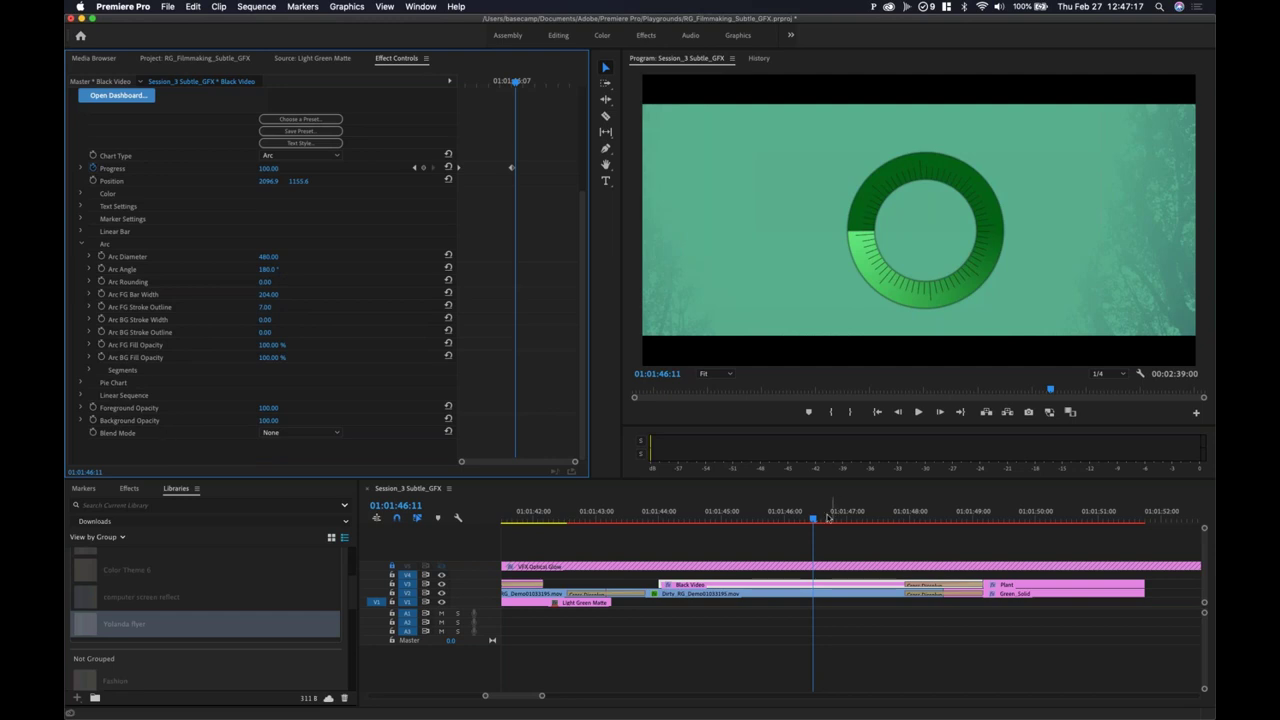
Step: Deselect the Black Video clip and scrub the arc graphic over the forest footage to 01:01:46:16
left_click(879, 528)
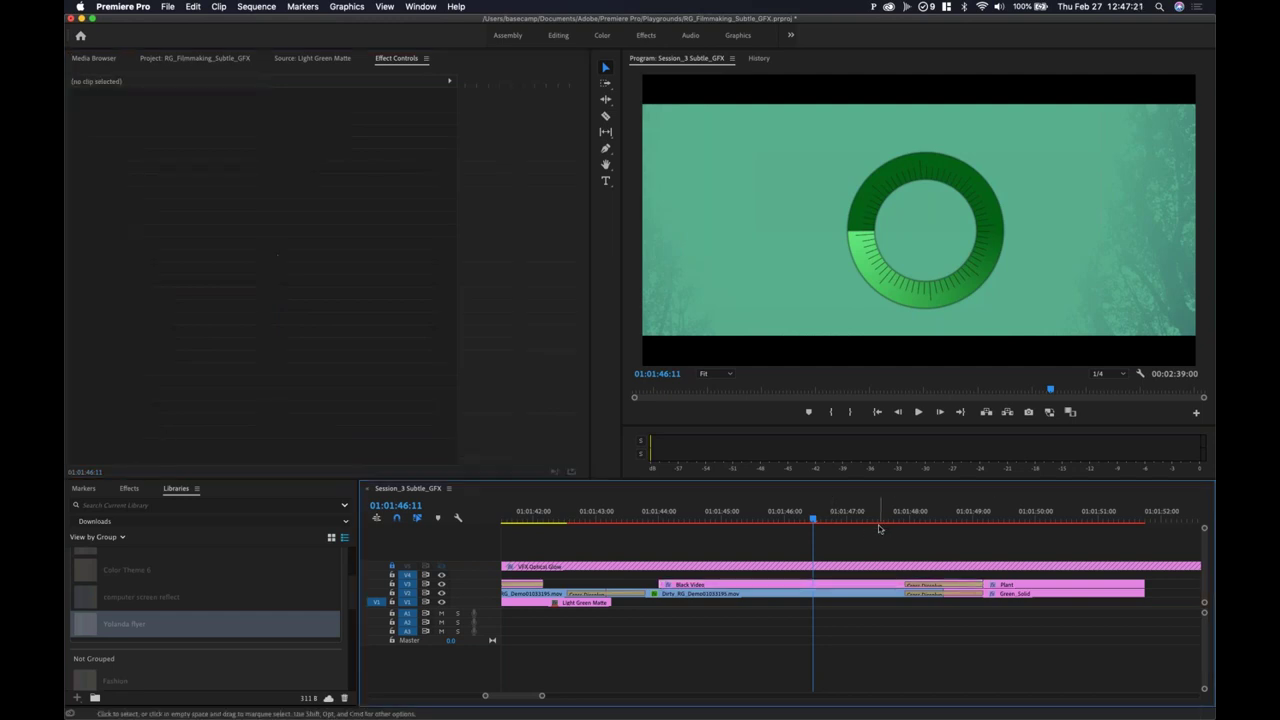
key("minus")
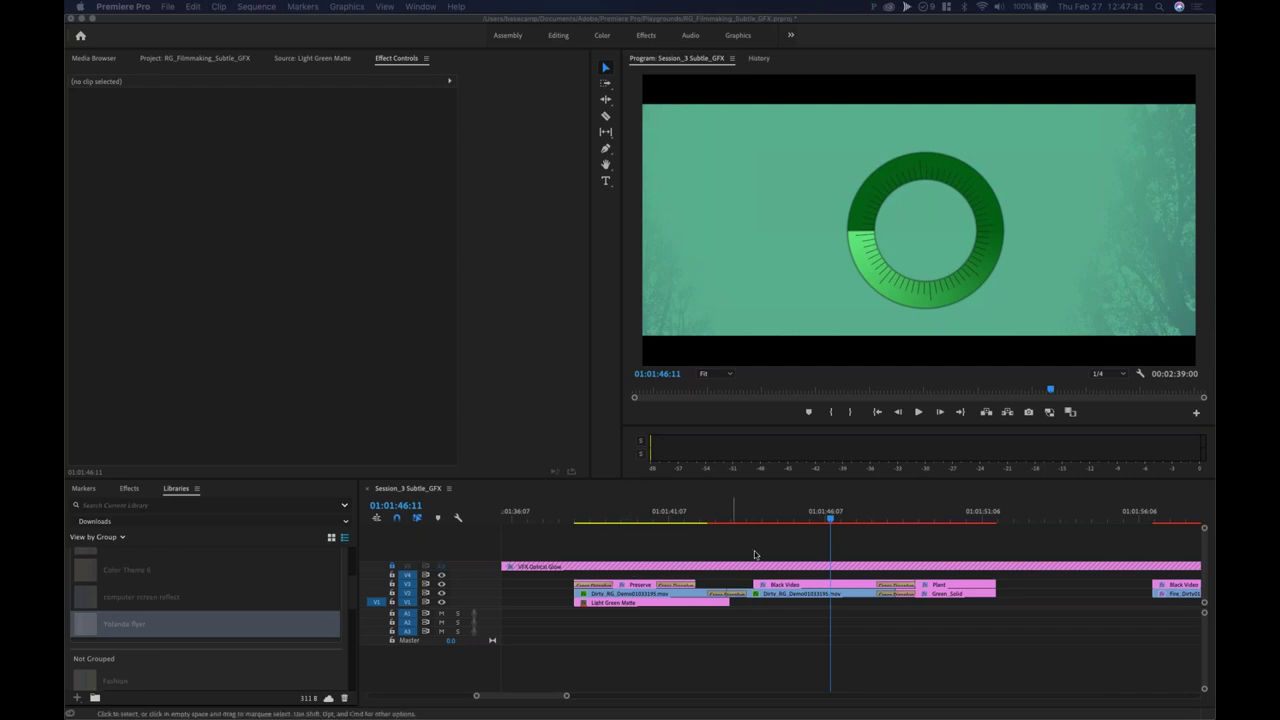
left_click_drag(787, 514, 839, 555)
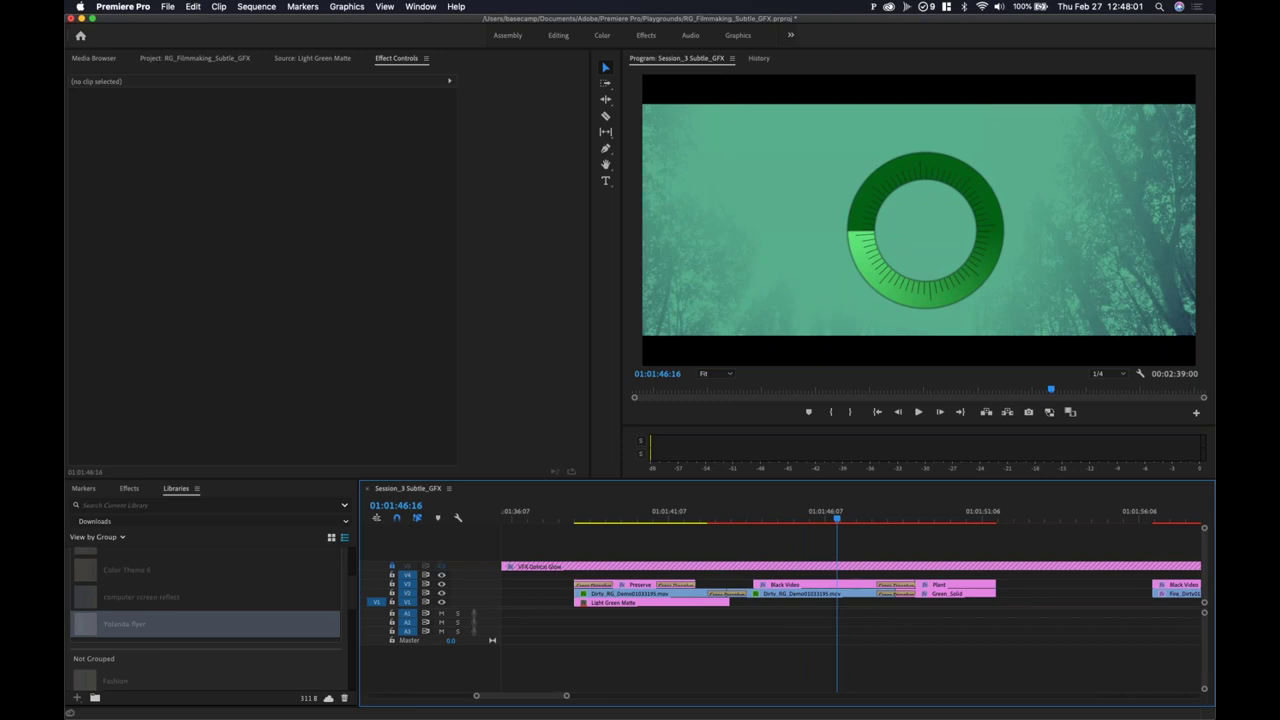
Step: For the Black Video clip, open Progresso among the RG Universe Dashboard's Motion Graphics effects and preview its Arc presets
left_click(821, 586)
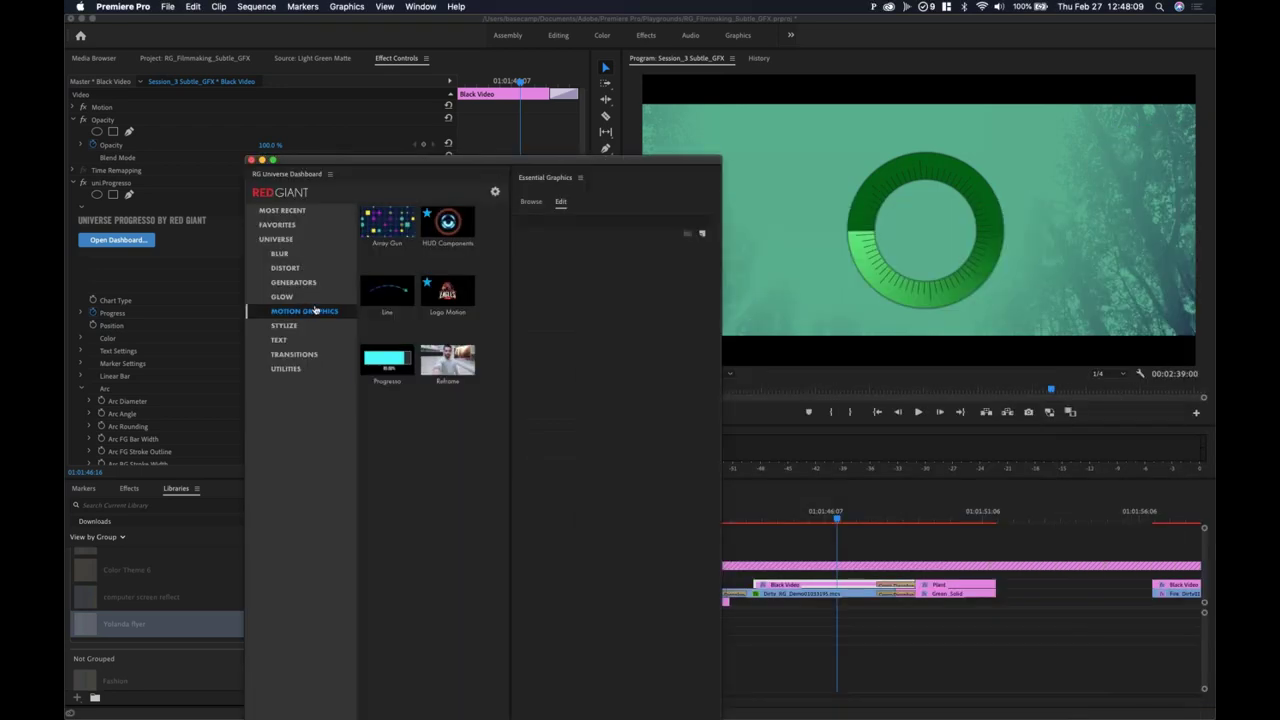
left_click(390, 370)
mouse_move(371, 426)
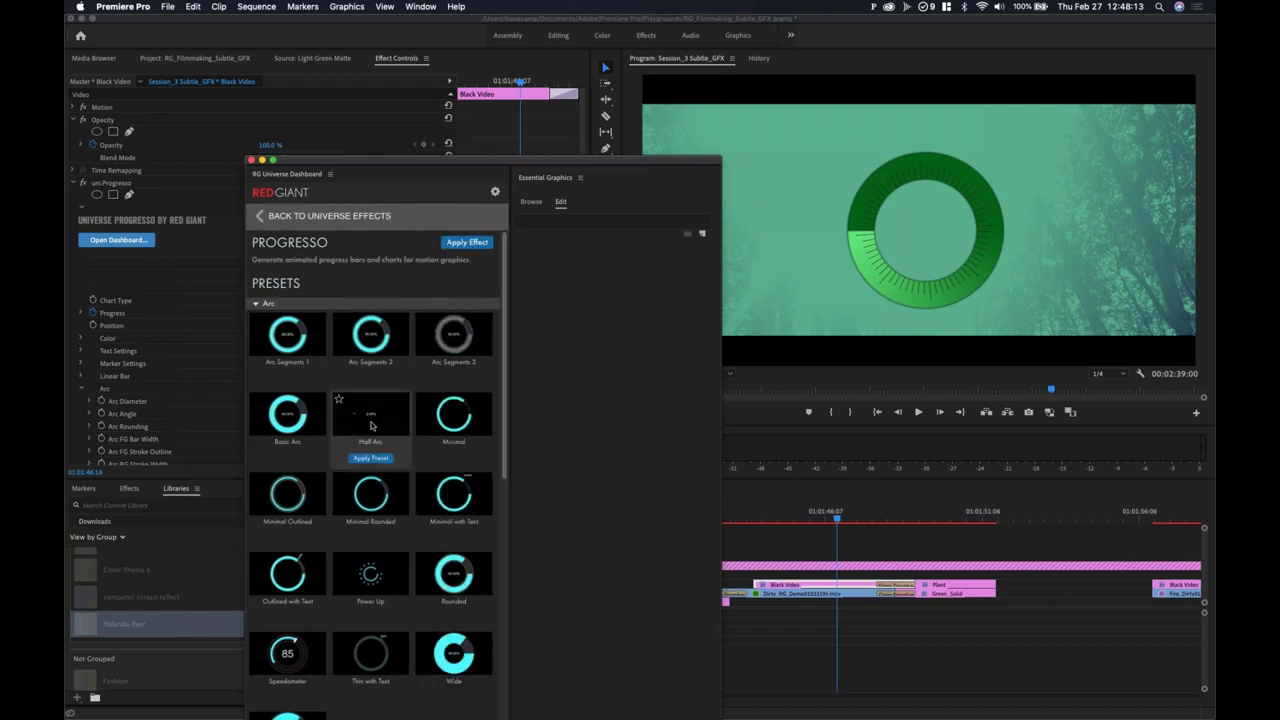
mouse_move(463, 421)
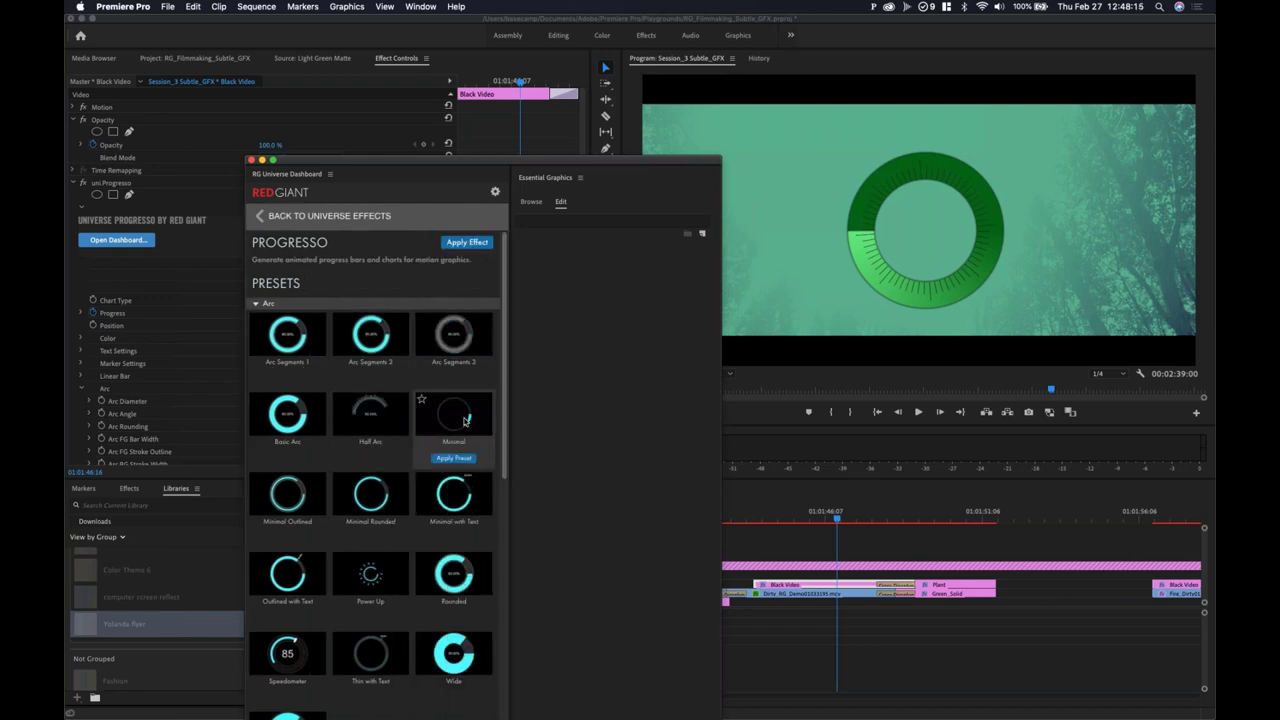
mouse_move(288, 335)
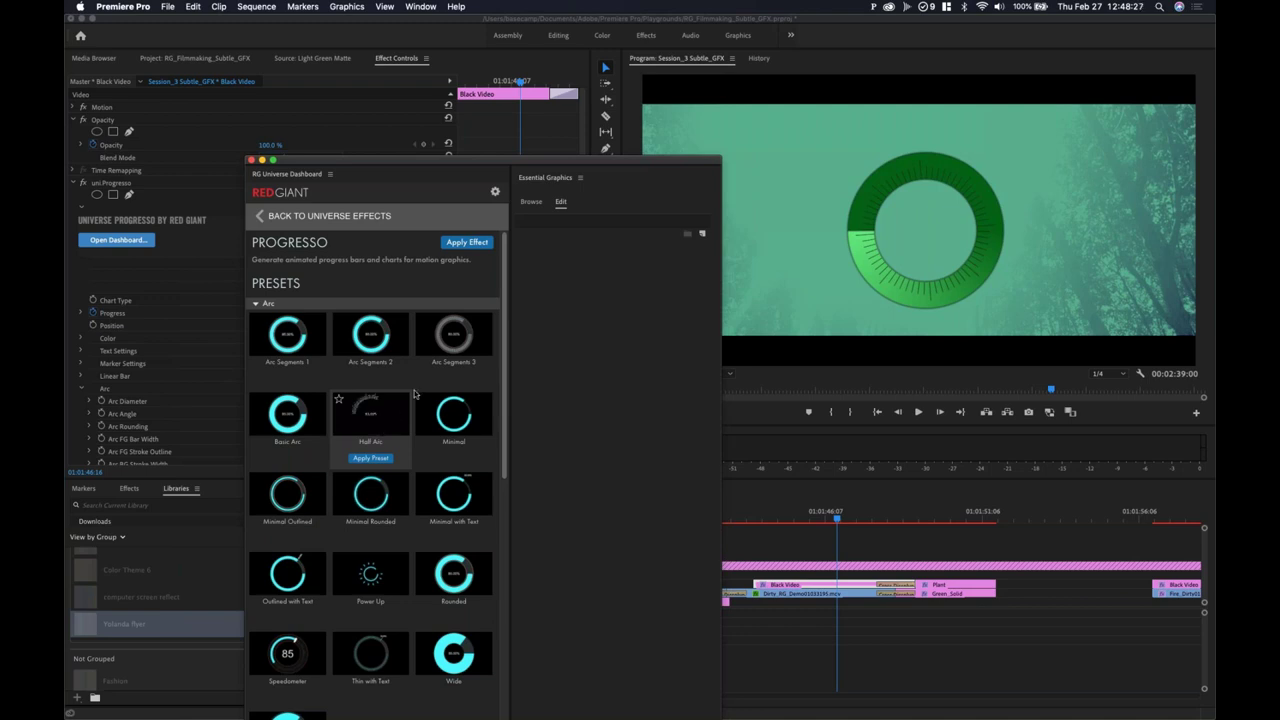
mouse_move(470, 335)
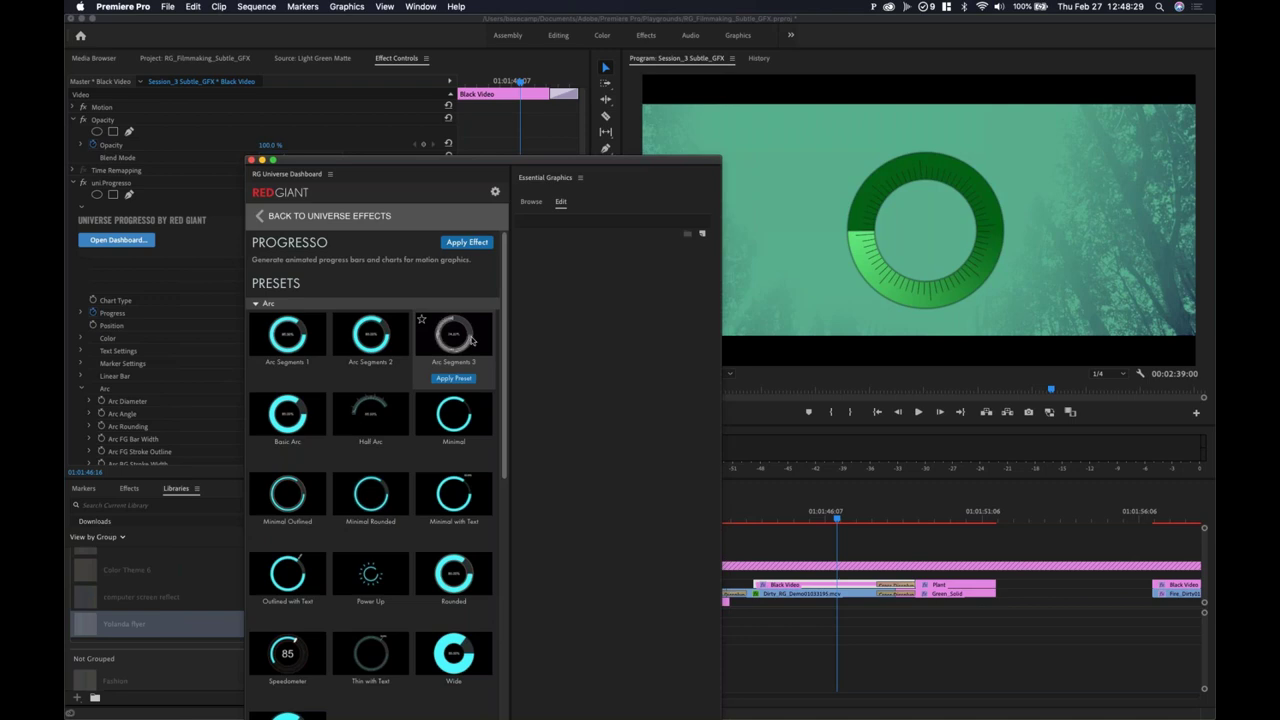
mouse_move(280, 503)
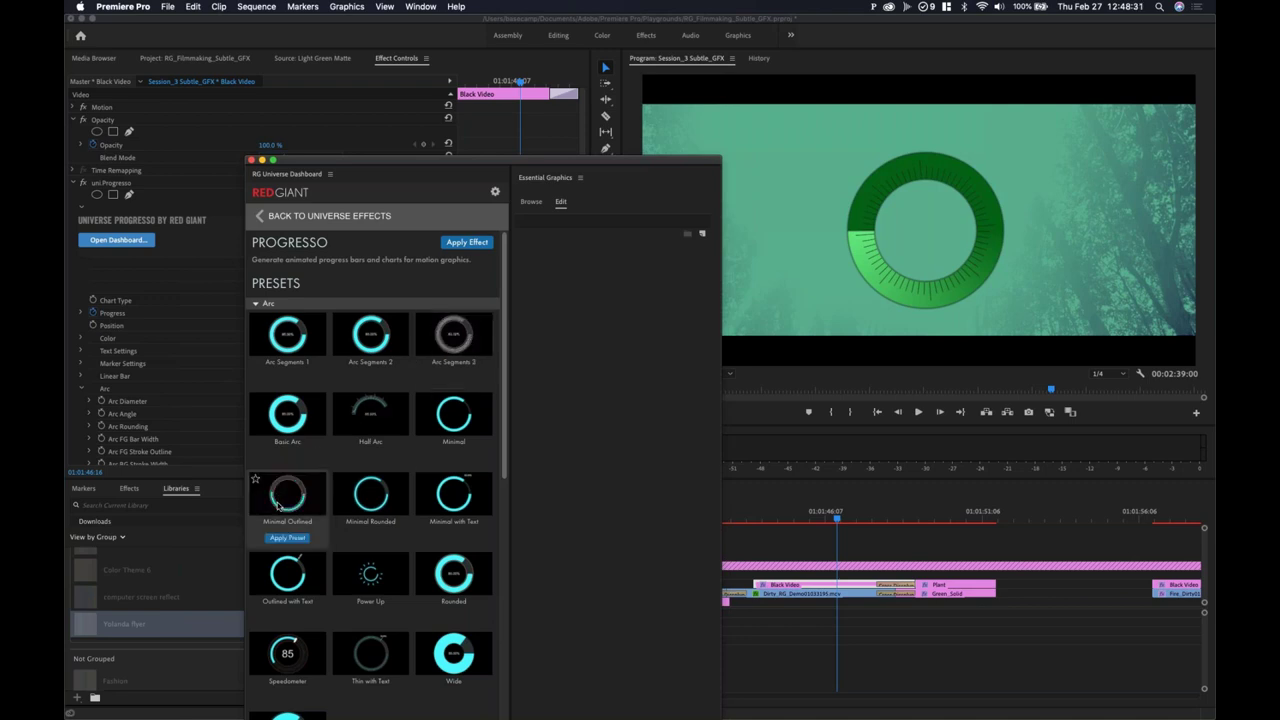
mouse_move(285, 578)
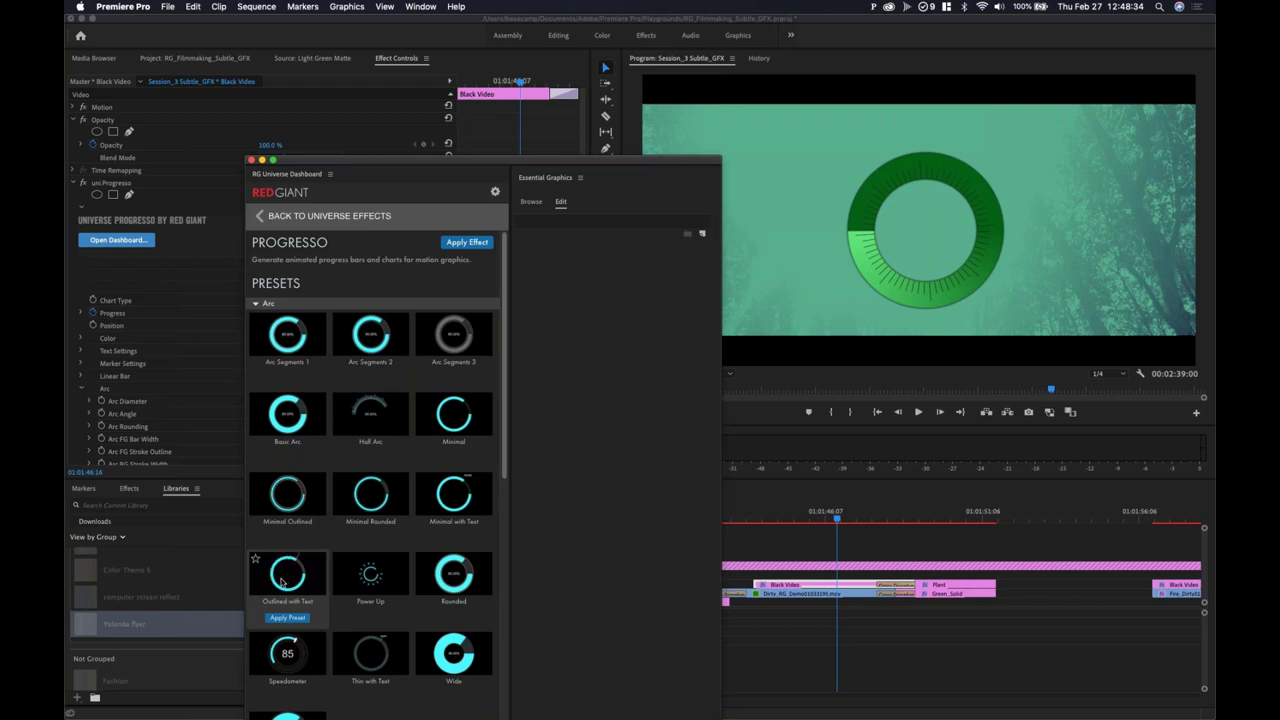
mouse_move(277, 668)
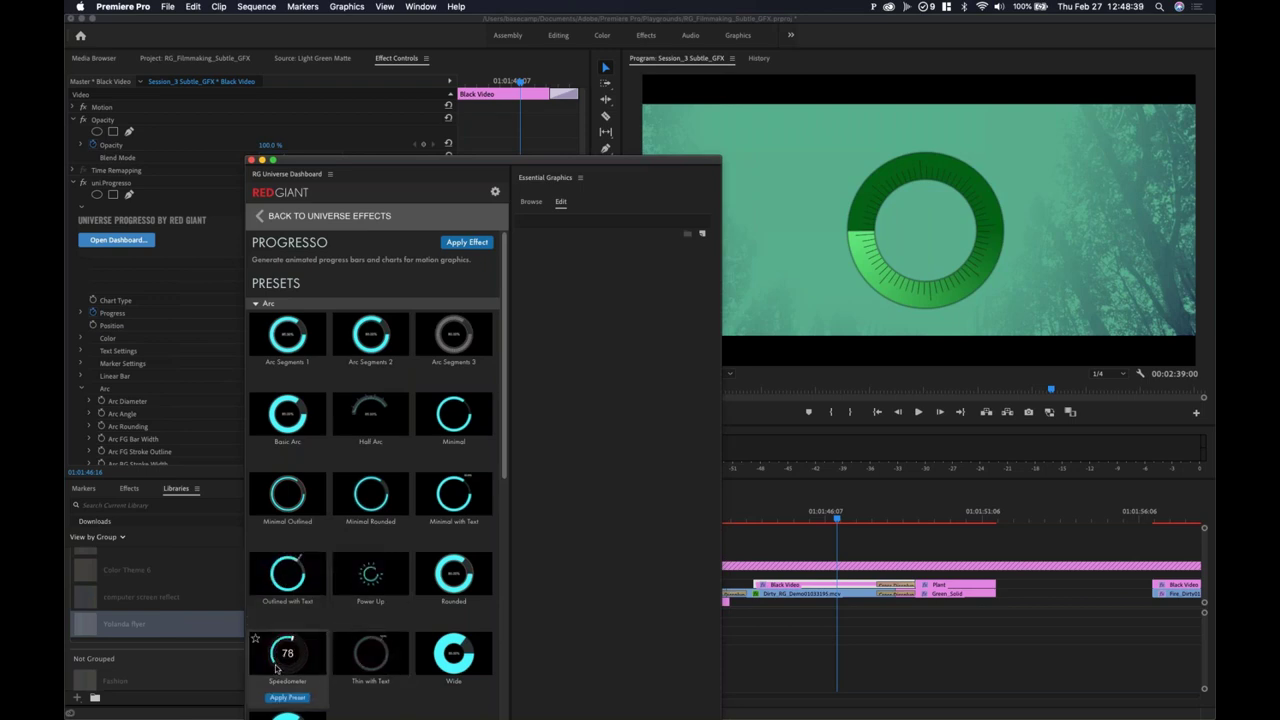
scroll(280, 660, "down", 3)
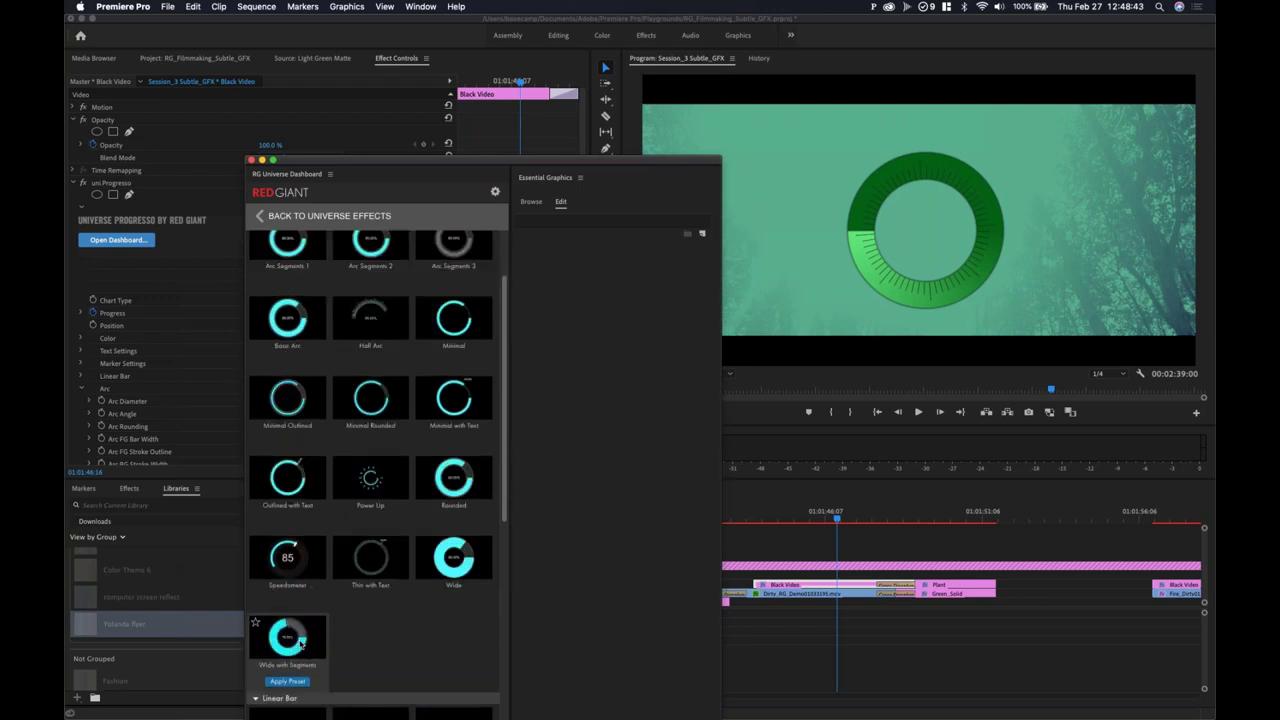
Step: Preview the Progresso Linear Bar presets, look through the Linear Sequence and Pie presets, and return to the Arc presets
scroll(295, 640, "down", 4)
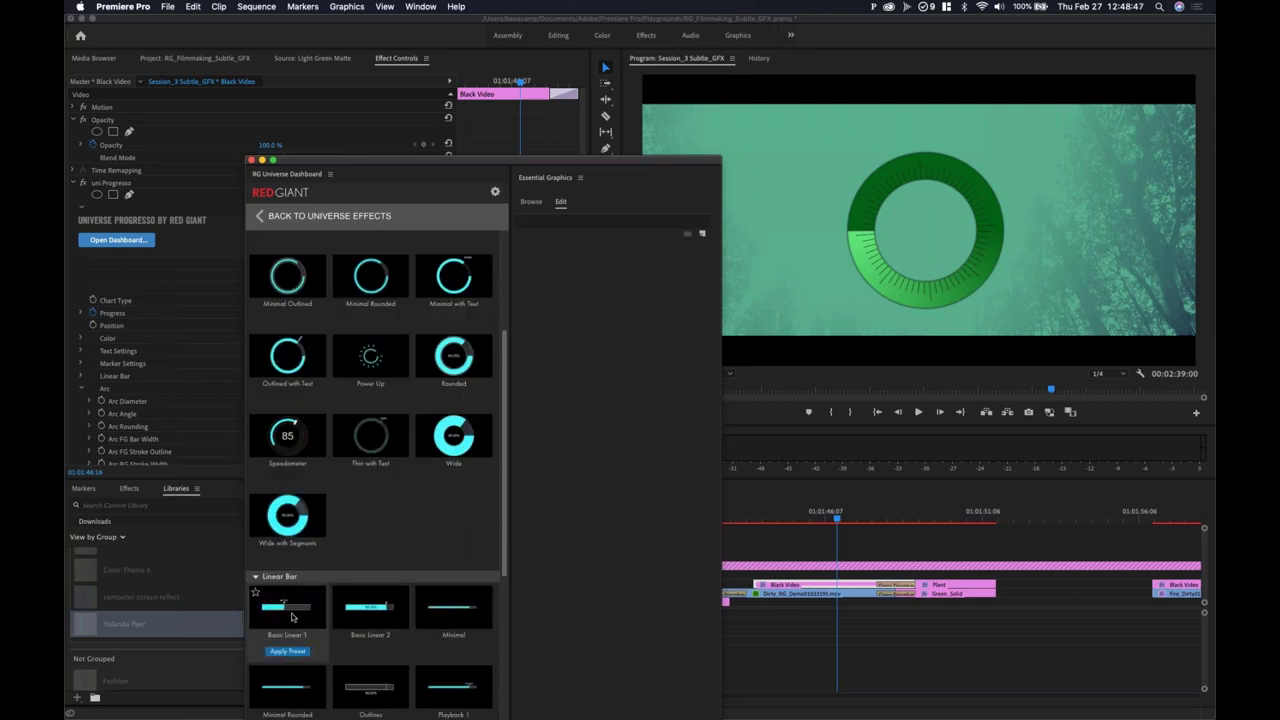
scroll(292, 617, "down", 2)
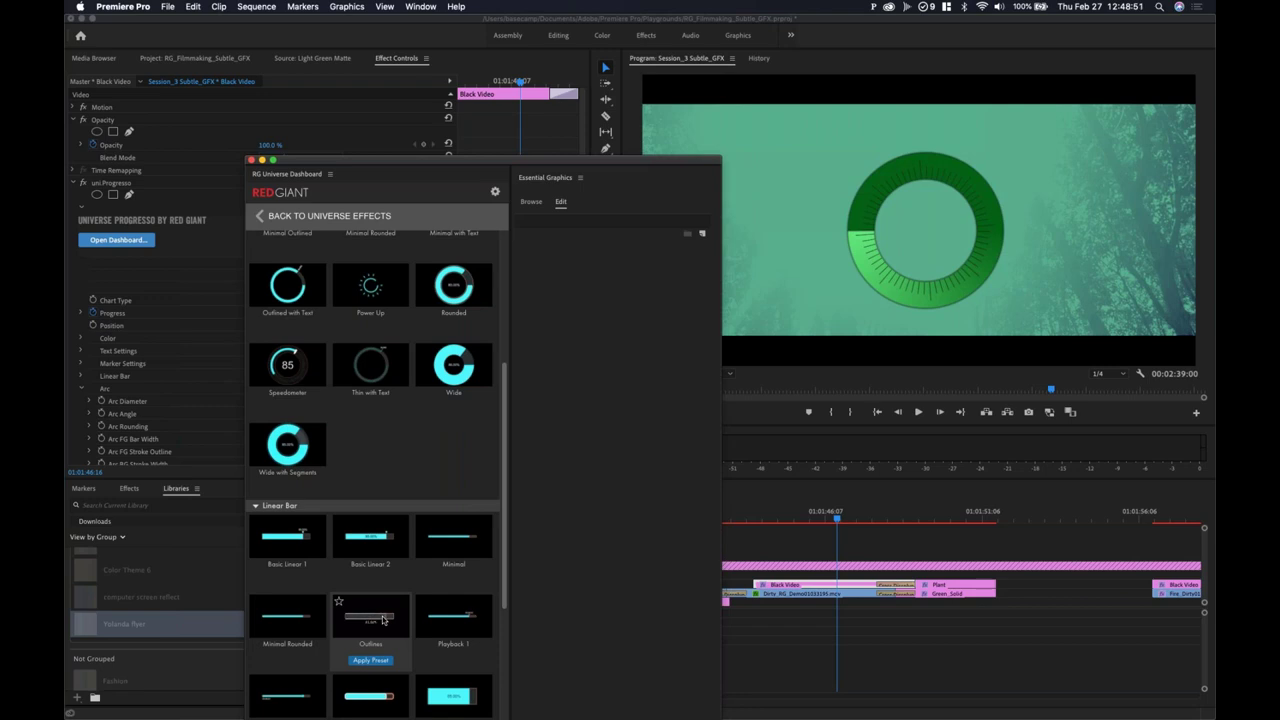
scroll(303, 627, "down", 3)
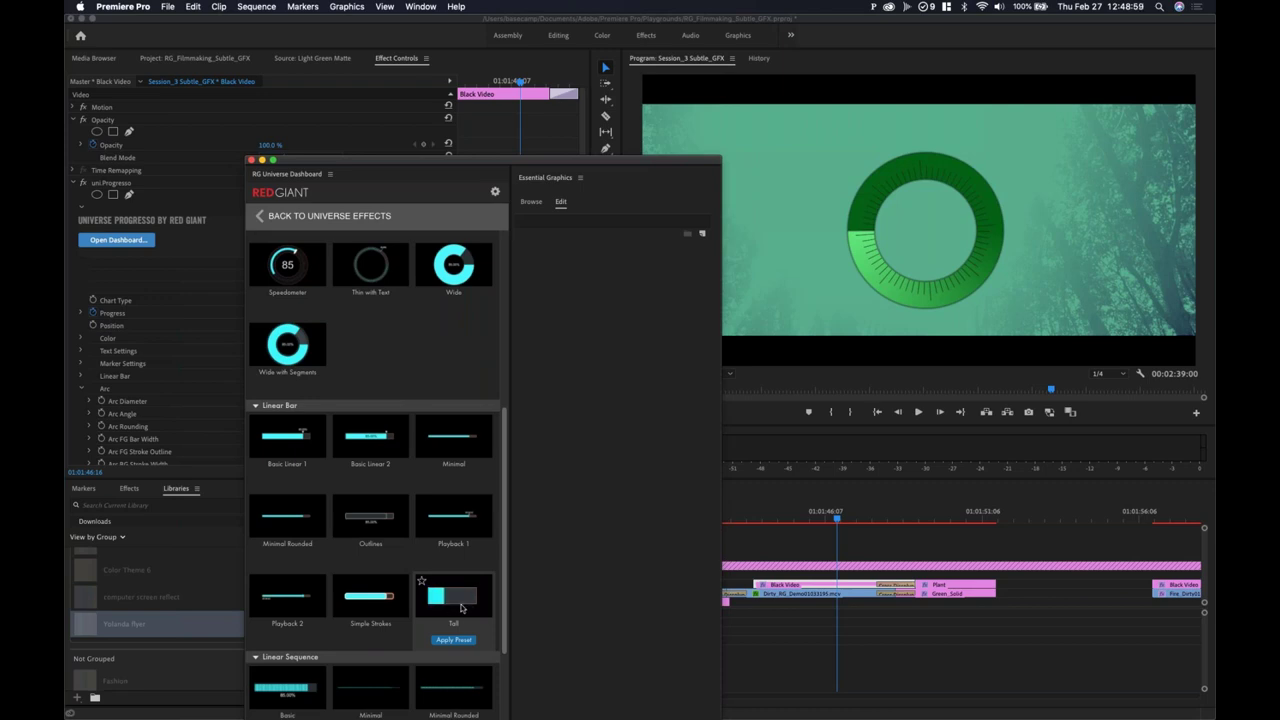
scroll(458, 600, "down", 2)
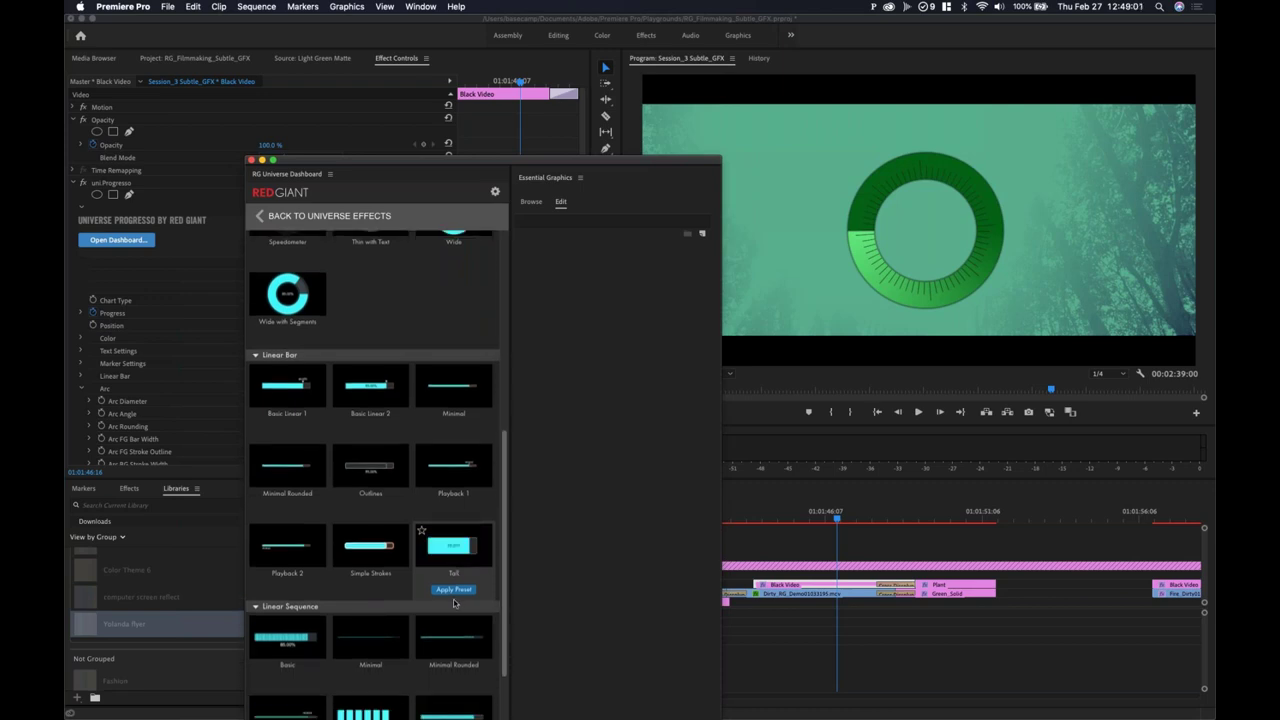
scroll(450, 585, "up", 5)
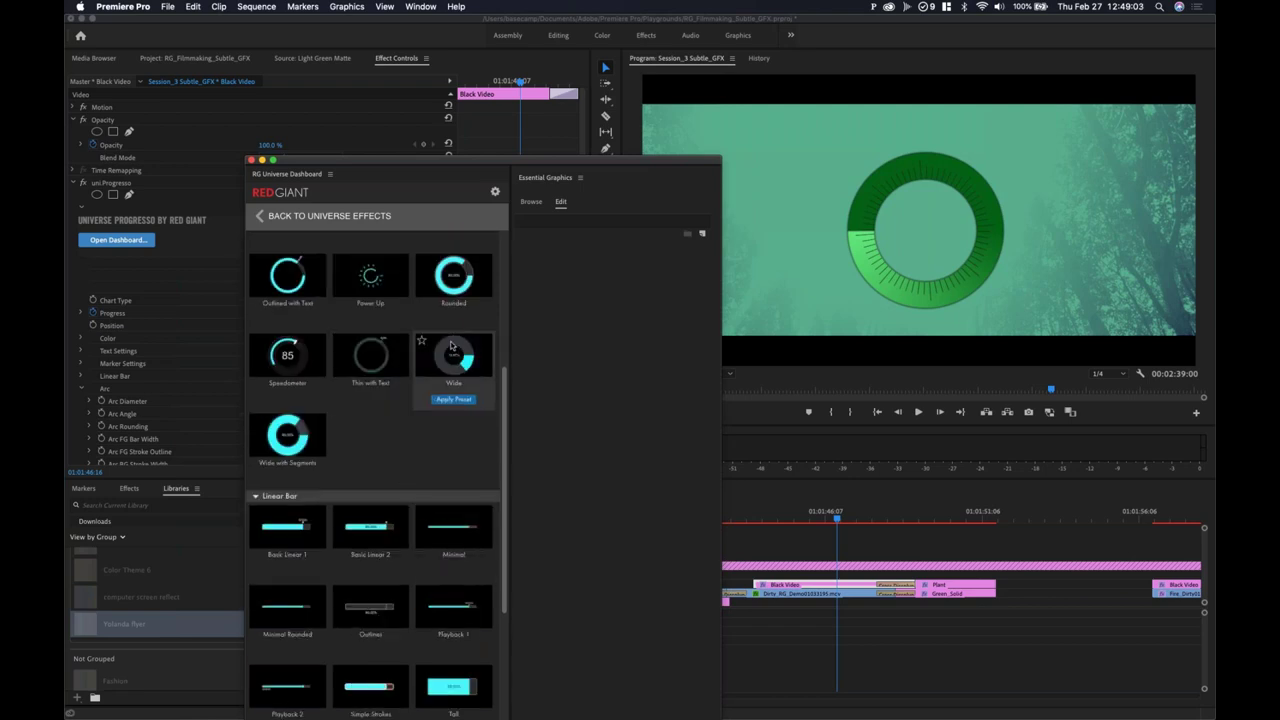
mouse_move(290, 362)
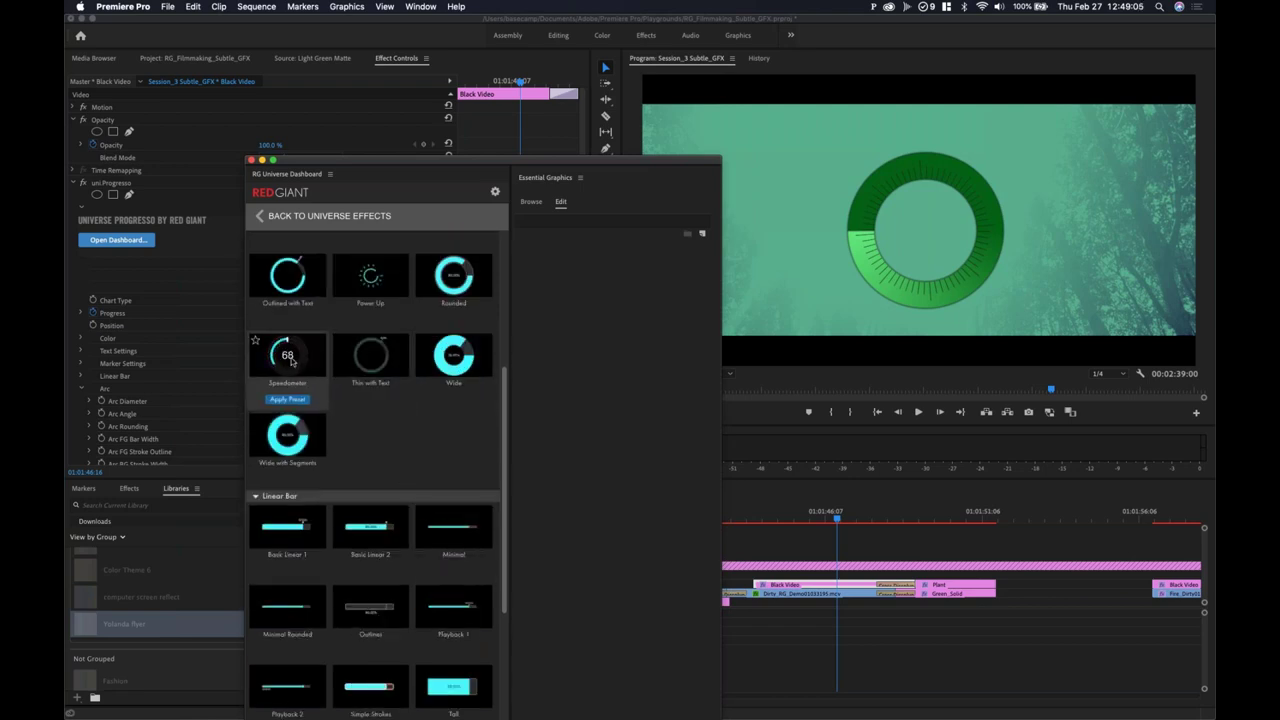
scroll(282, 576, "down", 4)
scroll(282, 576, "down", 10)
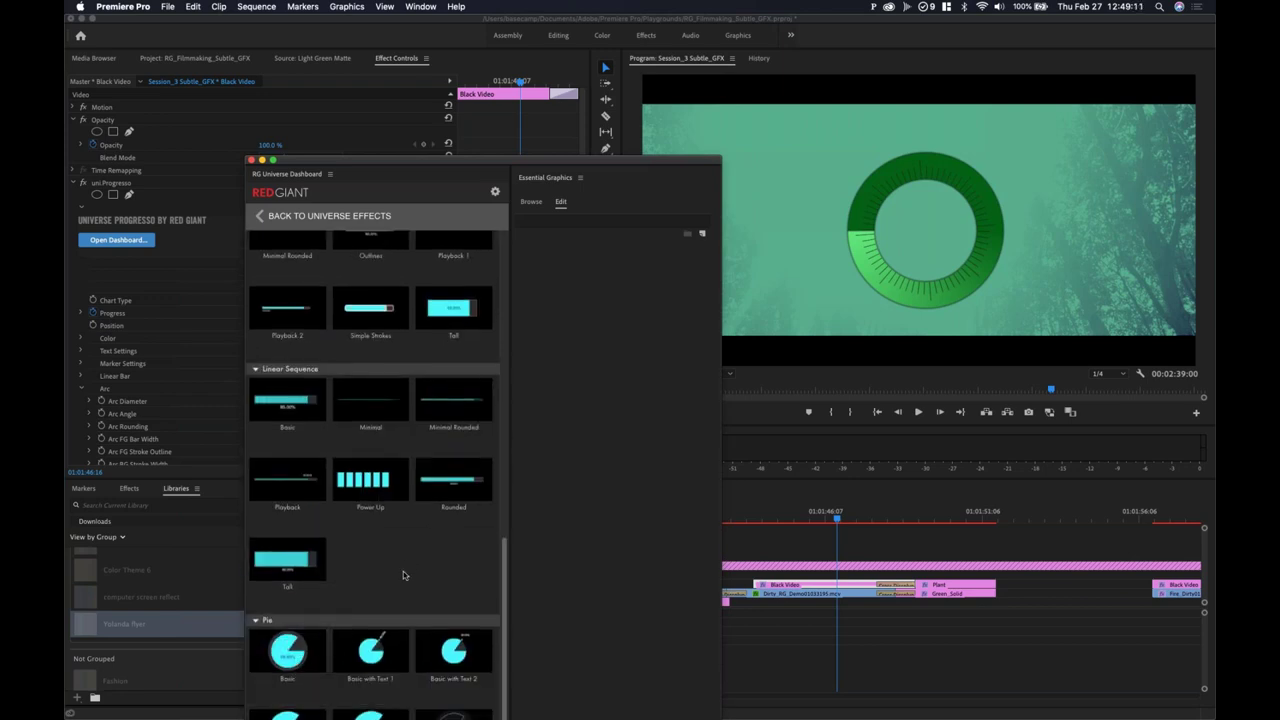
scroll(418, 555, "up", 9)
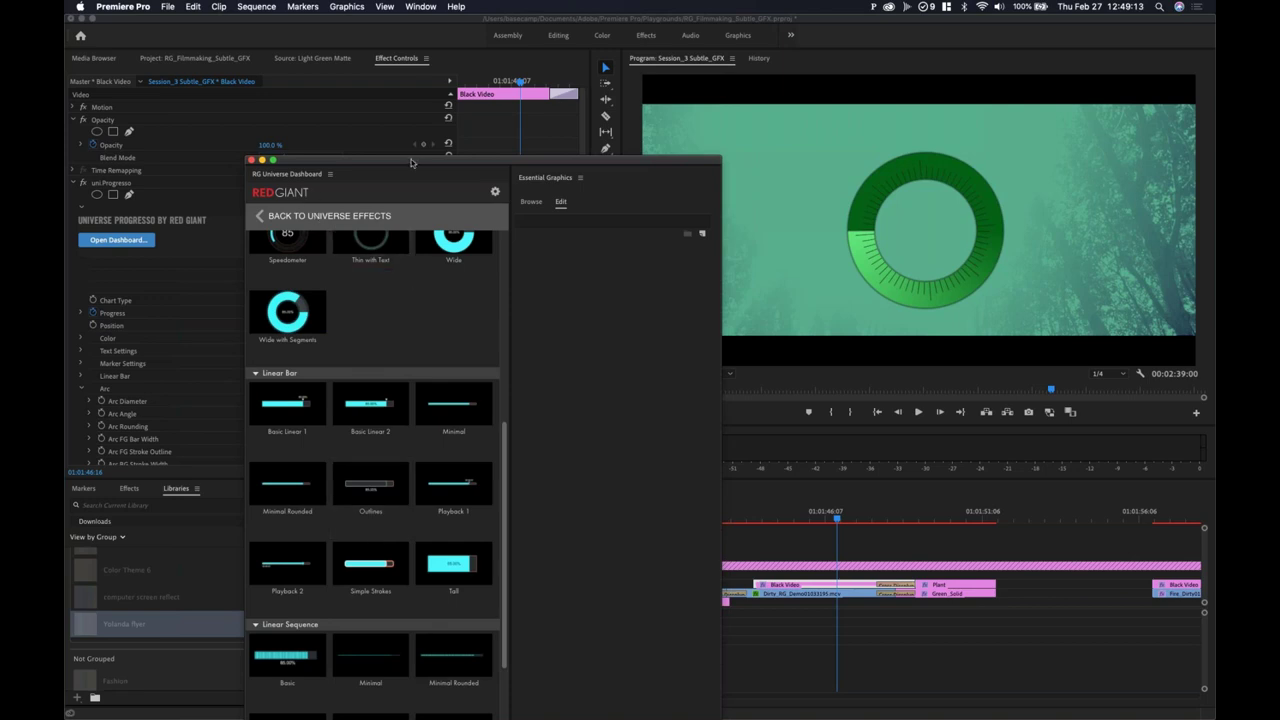
scroll(430, 330, "up", 15)
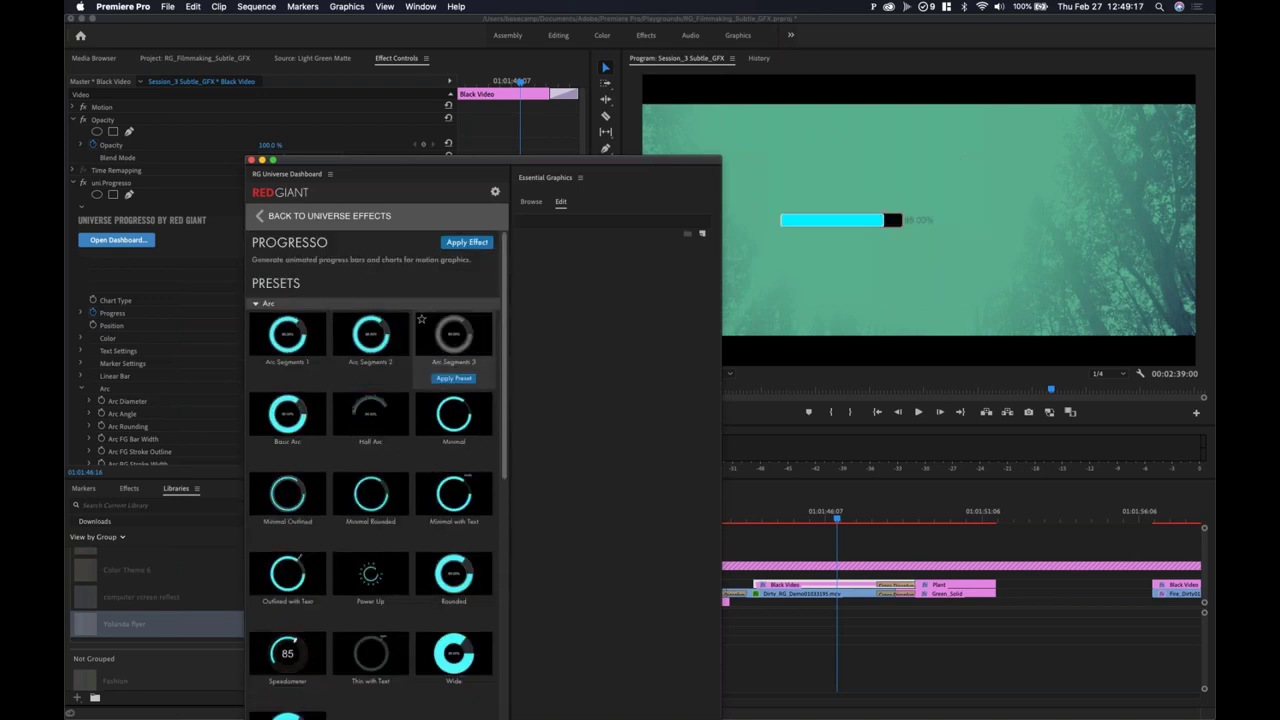
Step: Move the RG Universe Dashboard off the effect settings and scrub the Progresso arc animation from 01:01:44:10 to 01:01:46:12
left_click_drag(805, 513, 851, 520)
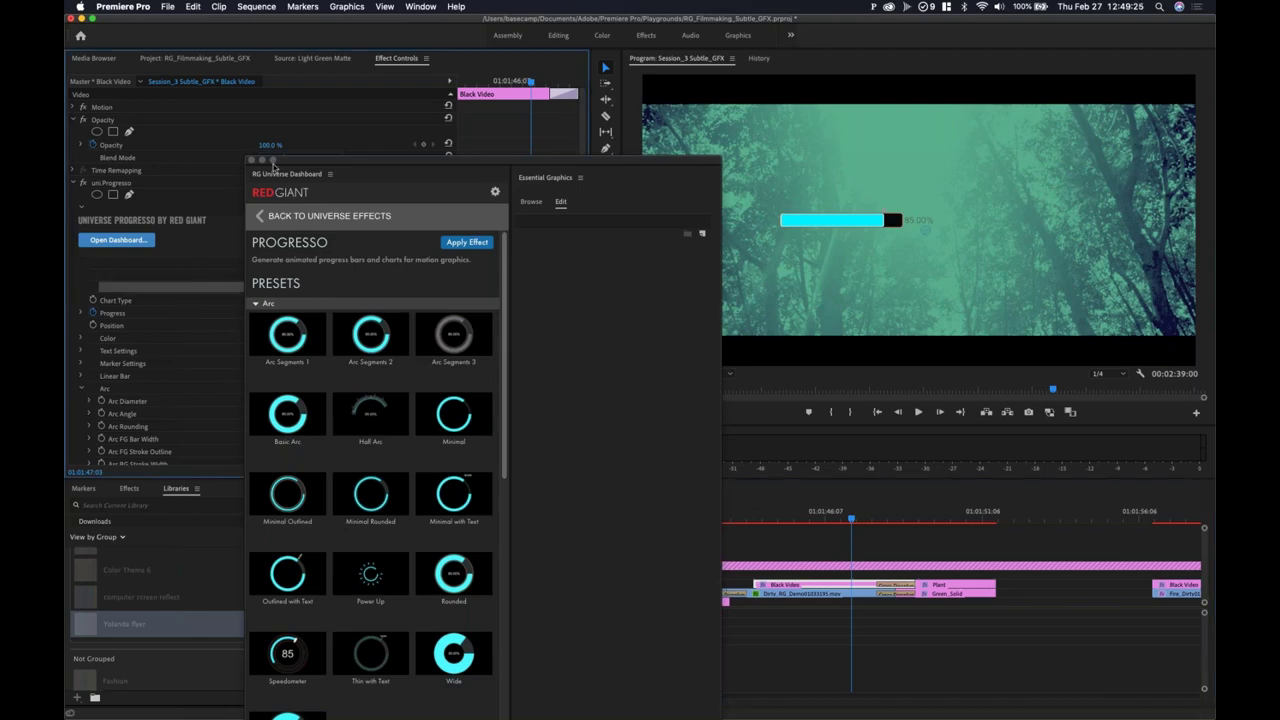
left_click_drag(295, 154, 337, 464)
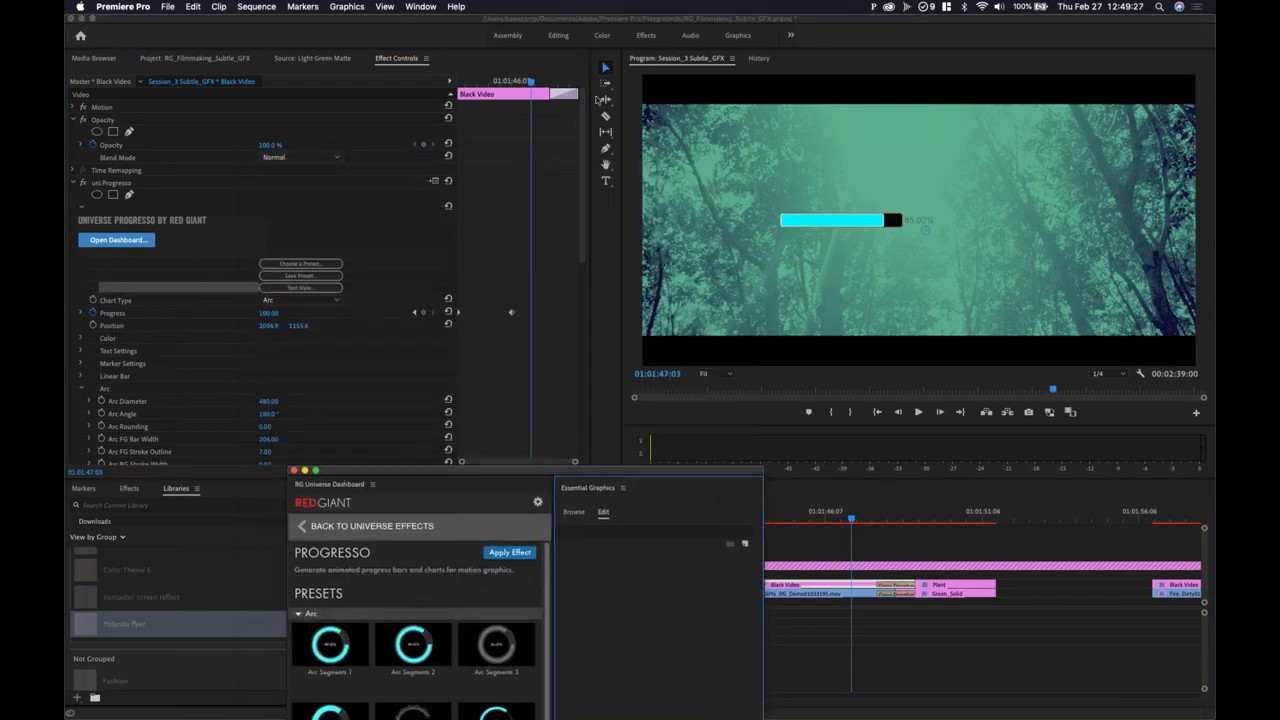
left_click_drag(527, 78, 468, 92)
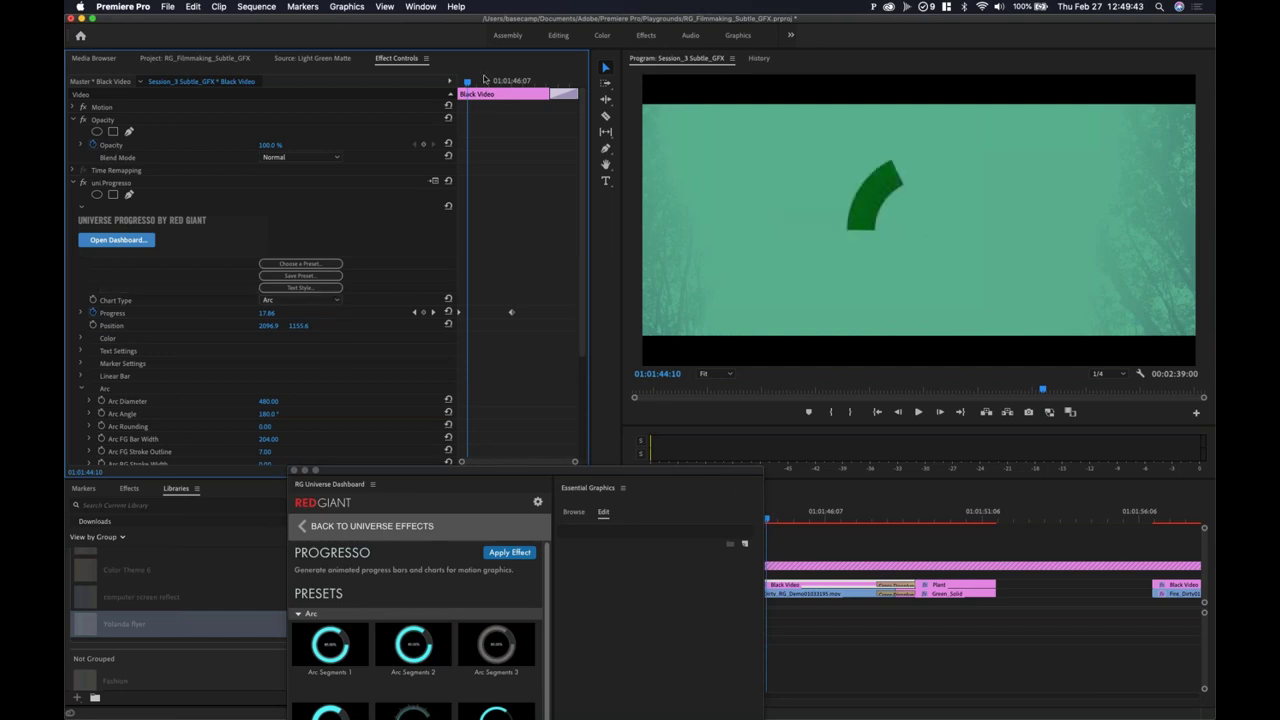
left_click_drag(478, 82, 516, 82)
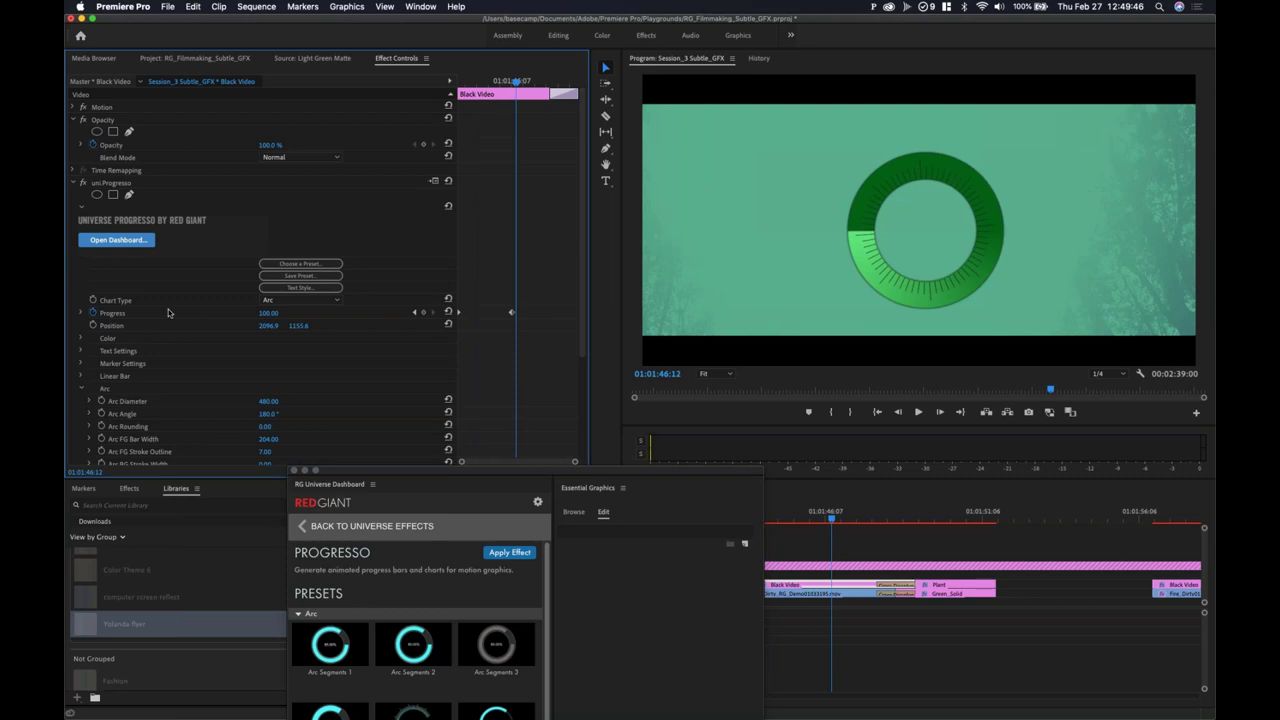
Step: Close the RG Universe Dashboard and show the Black Video clip's uni.Progresso Arc settings
left_click(362, 474)
key("super+w")
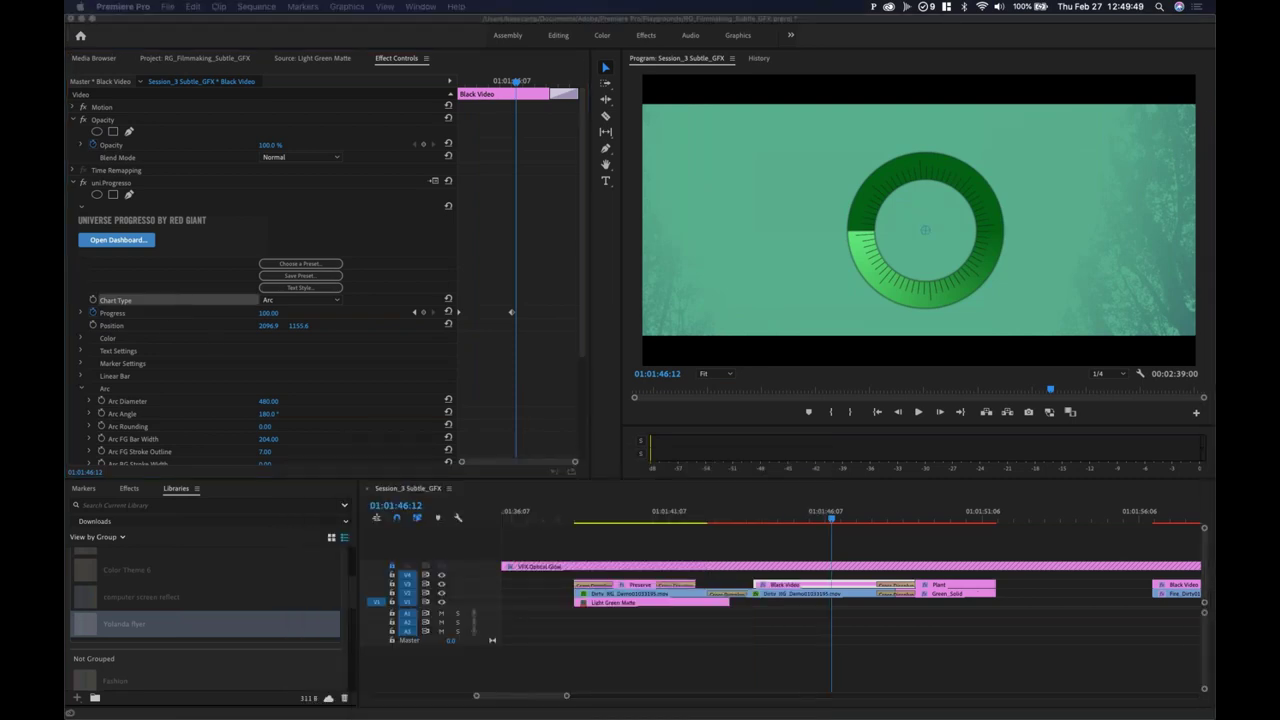
scroll(229, 354, "down", 3)
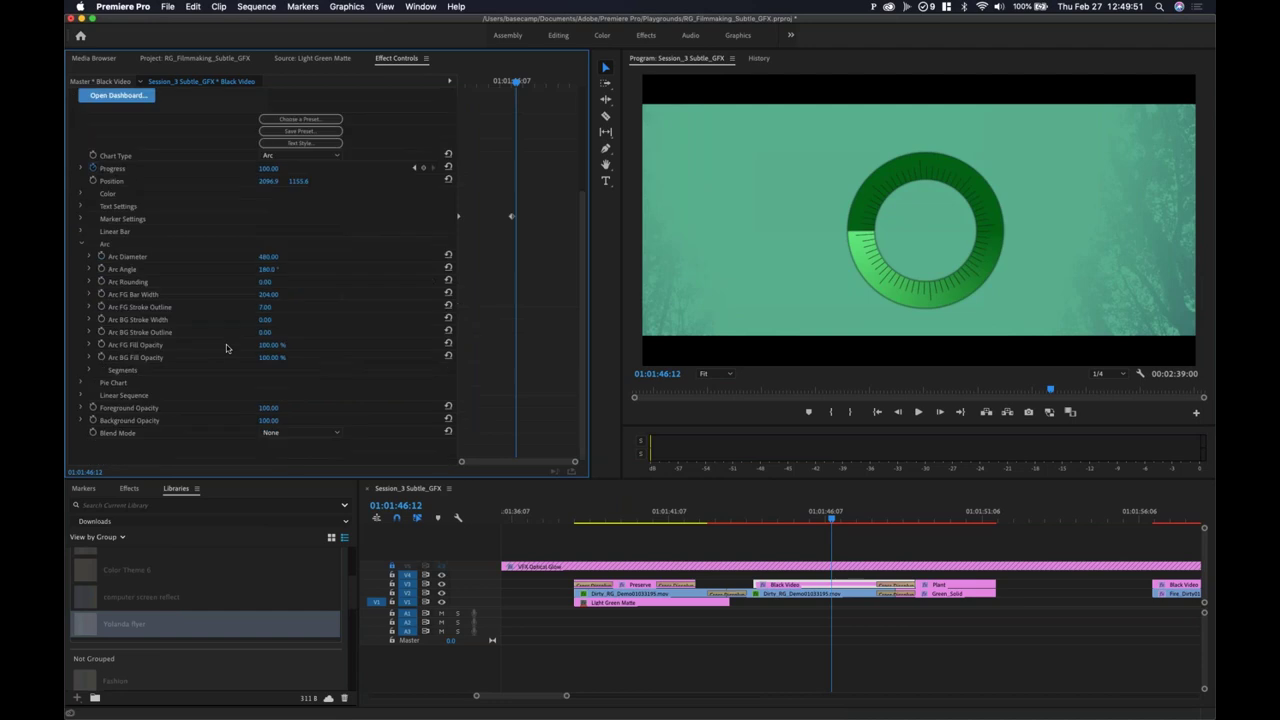
Step: Examine the Chart Type options of the Black Video clip's uni.Progresso effect, keep Arc, and collapse and reopen the Arc settings
left_click(125, 158)
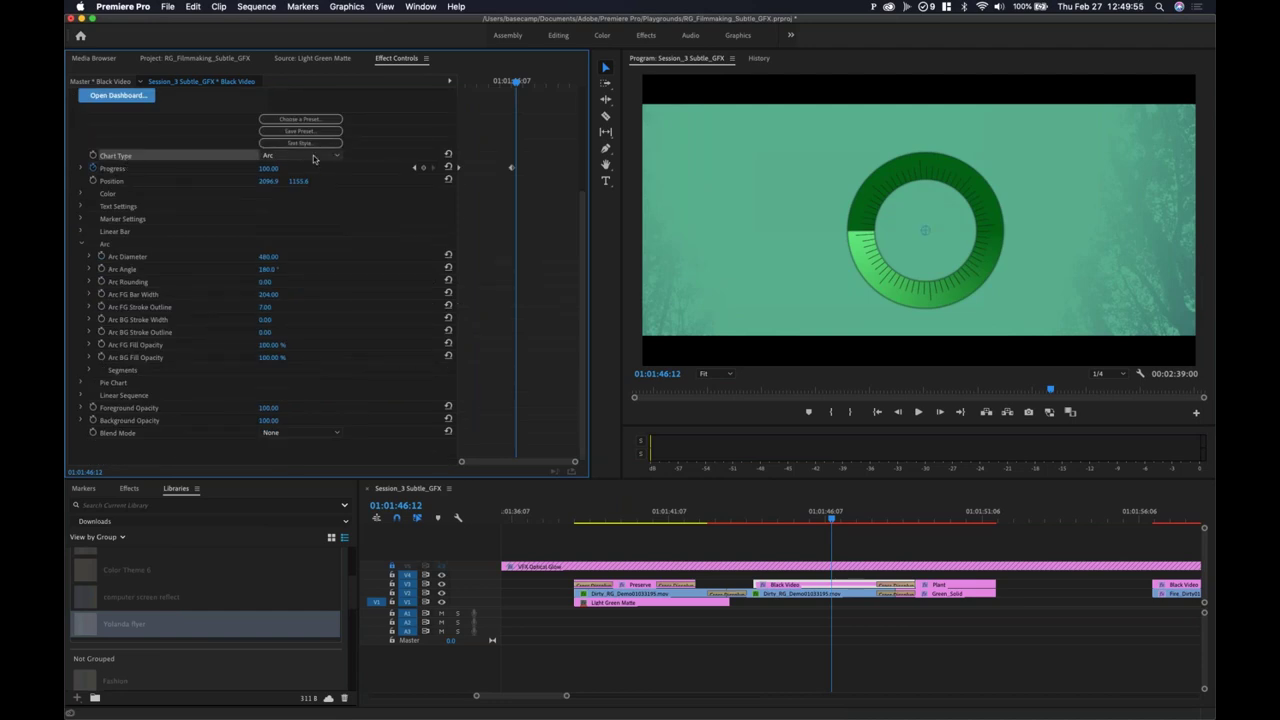
left_click_drag(474, 83, 512, 86)
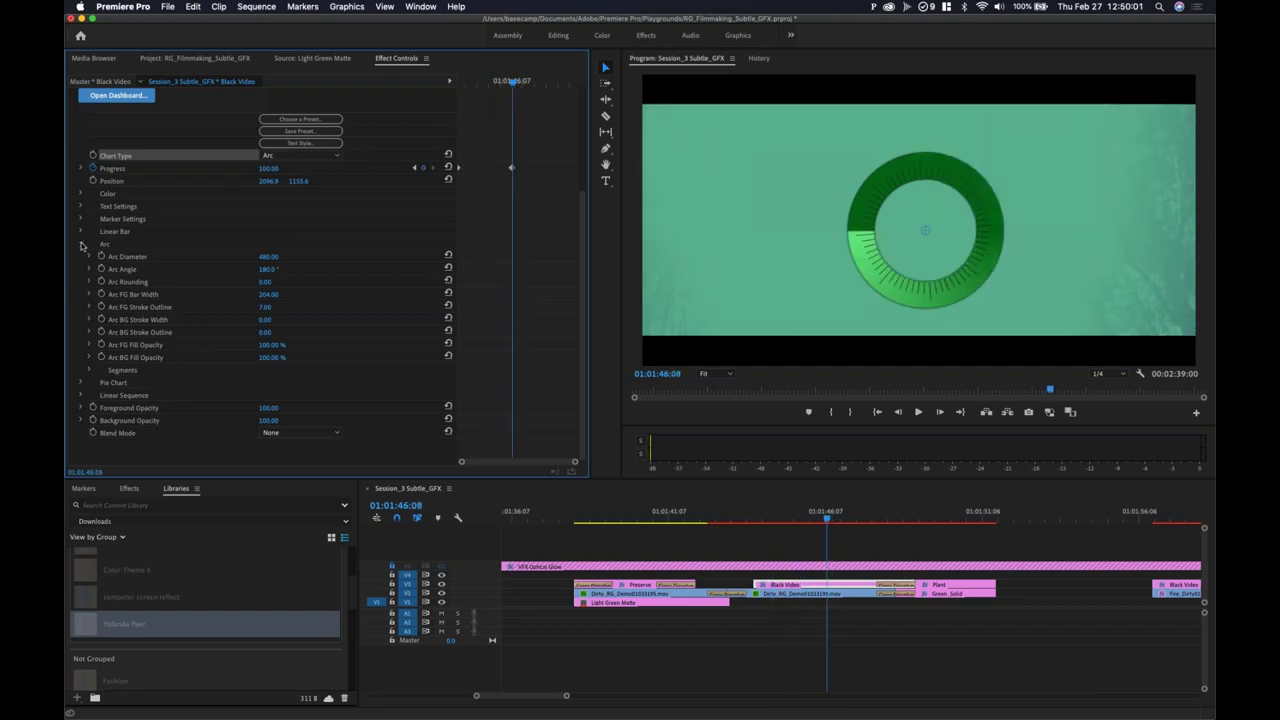
left_click(81, 244)
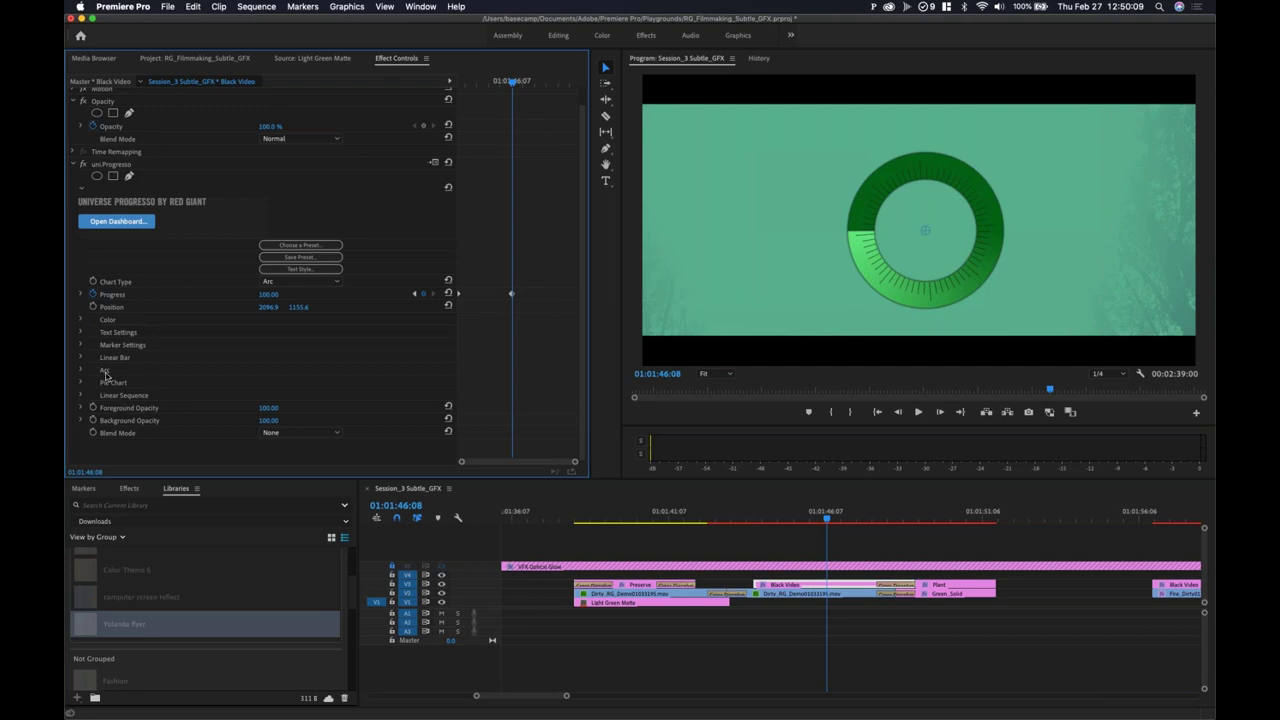
left_click(329, 283)
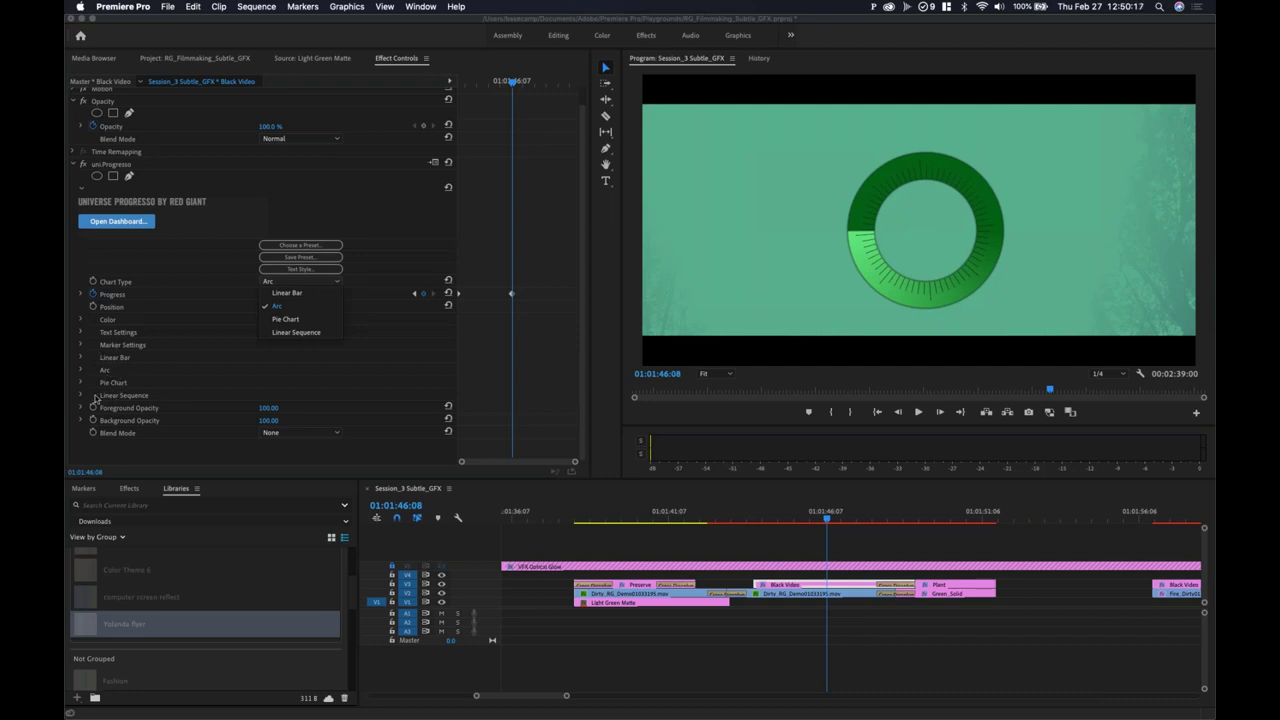
left_click(279, 308)
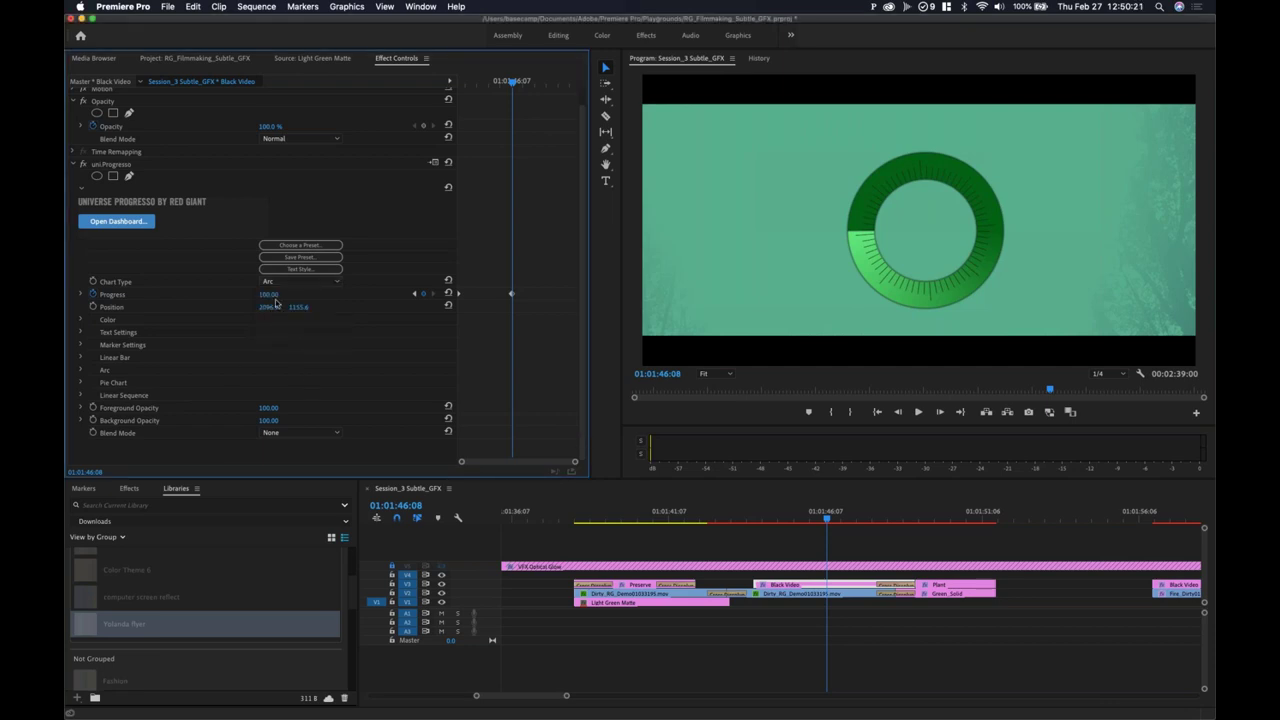
left_click(184, 284)
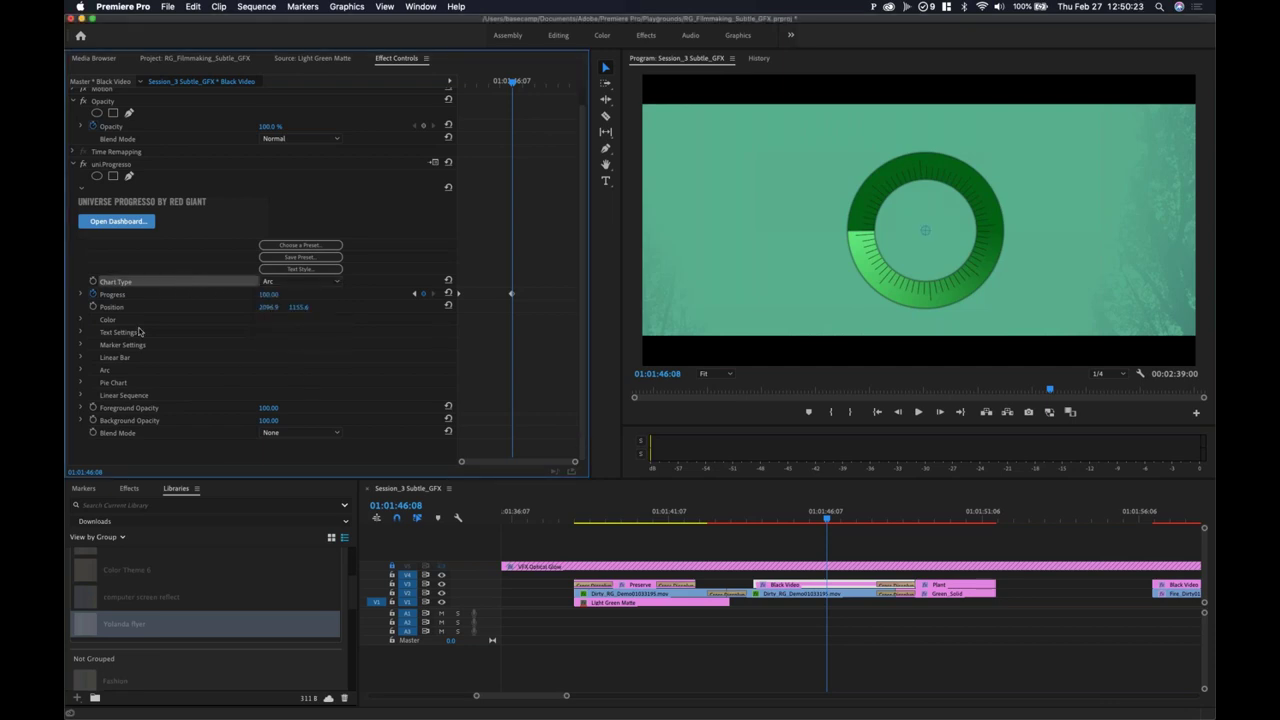
left_click(81, 371)
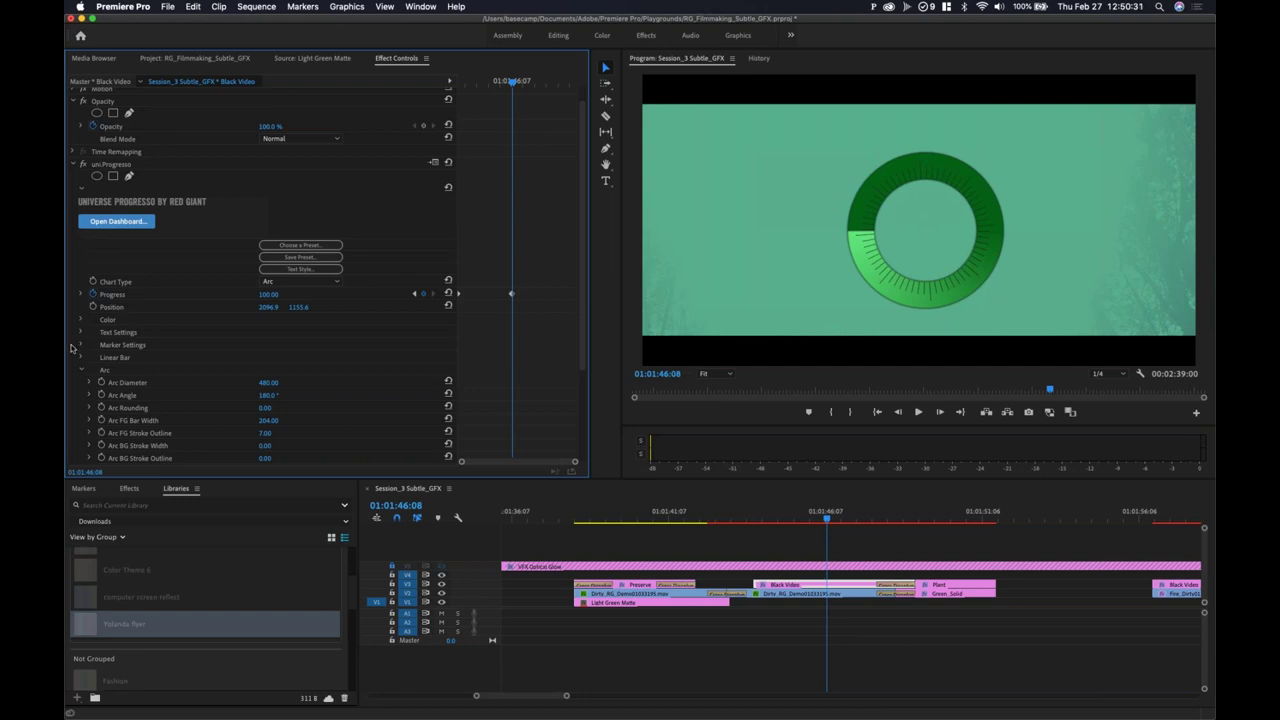
Step: Preview the Plant Trees graphic, stop at 01:01:50:07, select the Plant clip, and look over its uni.Logo Motion settings before collapsing them
left_click_drag(826, 520, 978, 566)
mouse_move(978, 520)
left_mouse_down()
mouse_move(926, 524)
mouse_move(981, 524)
left_mouse_up()
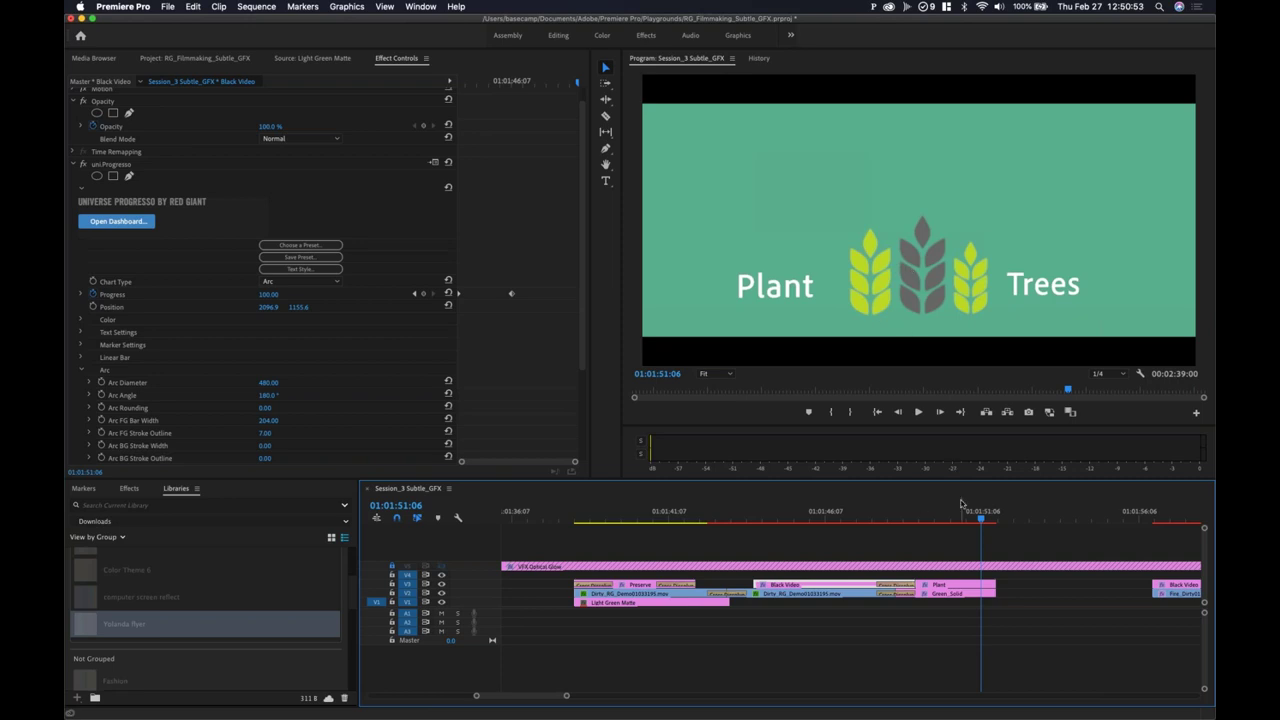
left_click_drag(941, 520, 953, 520)
left_click(956, 587)
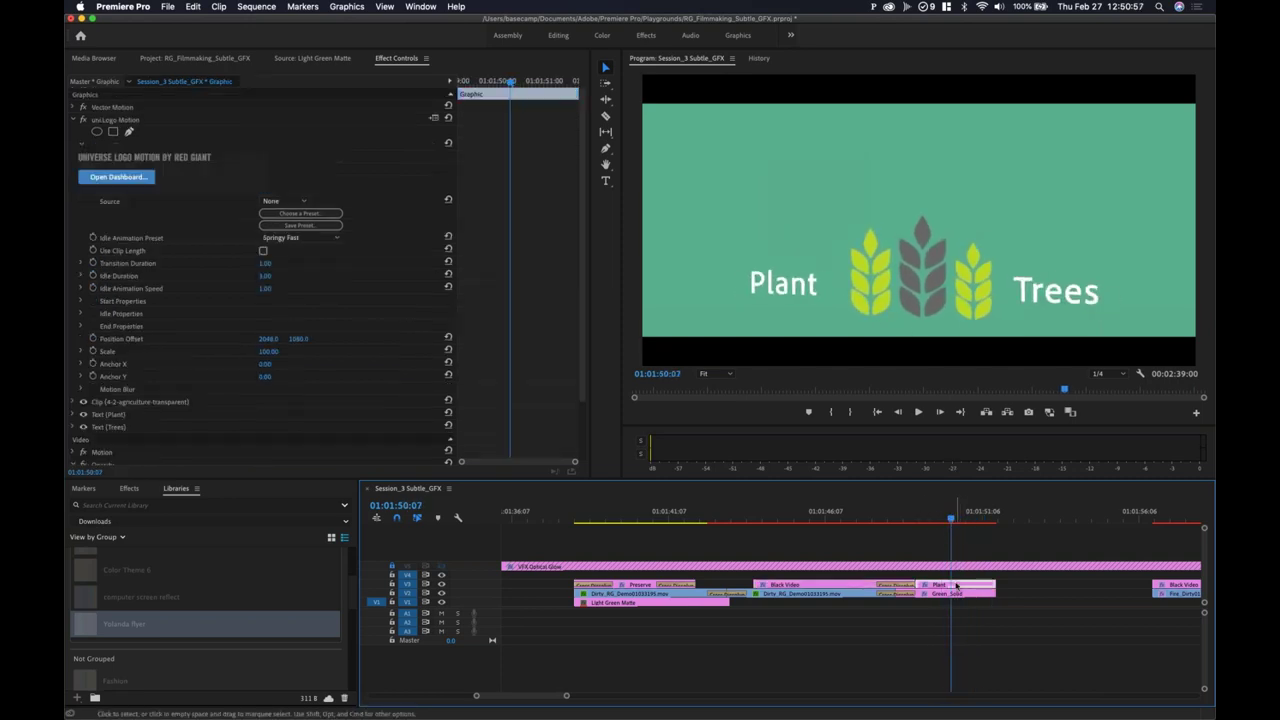
left_click(72, 119)
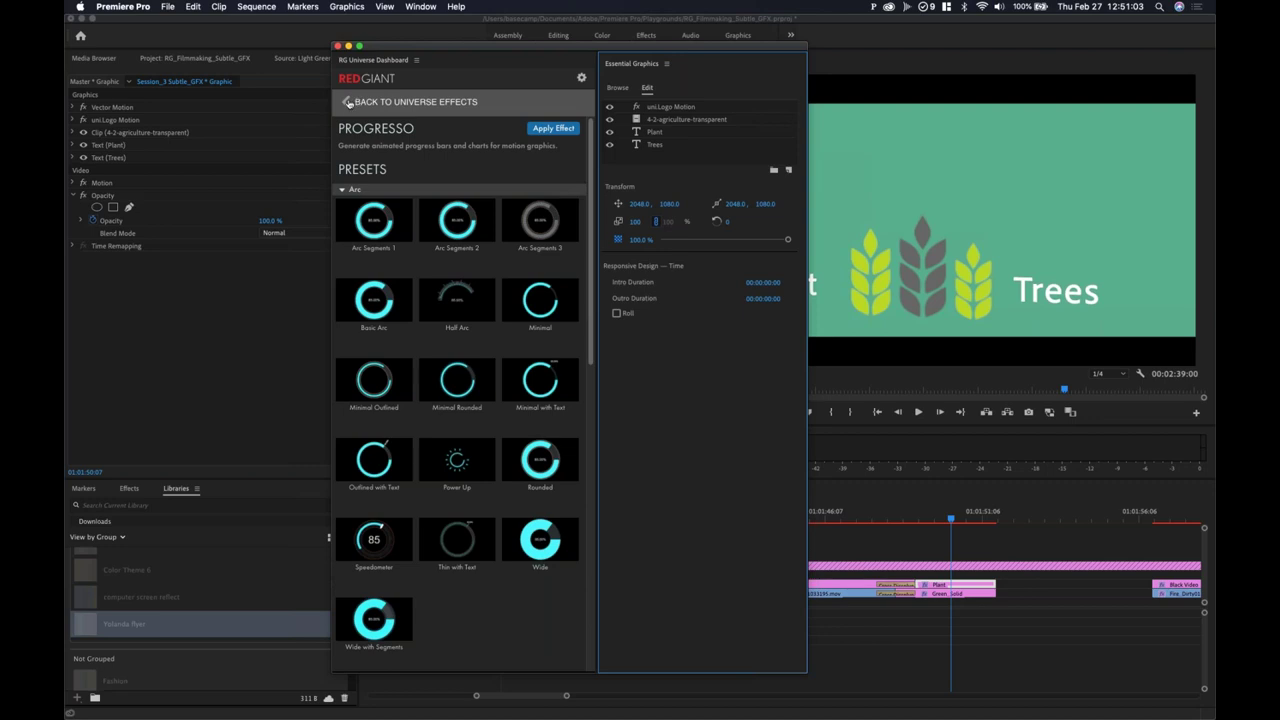
Step: Browse the Logo Motion presets among the RG Universe Dashboard's Motion Graphics effects, including the custom ones, and return to the effect list
left_click(352, 103)
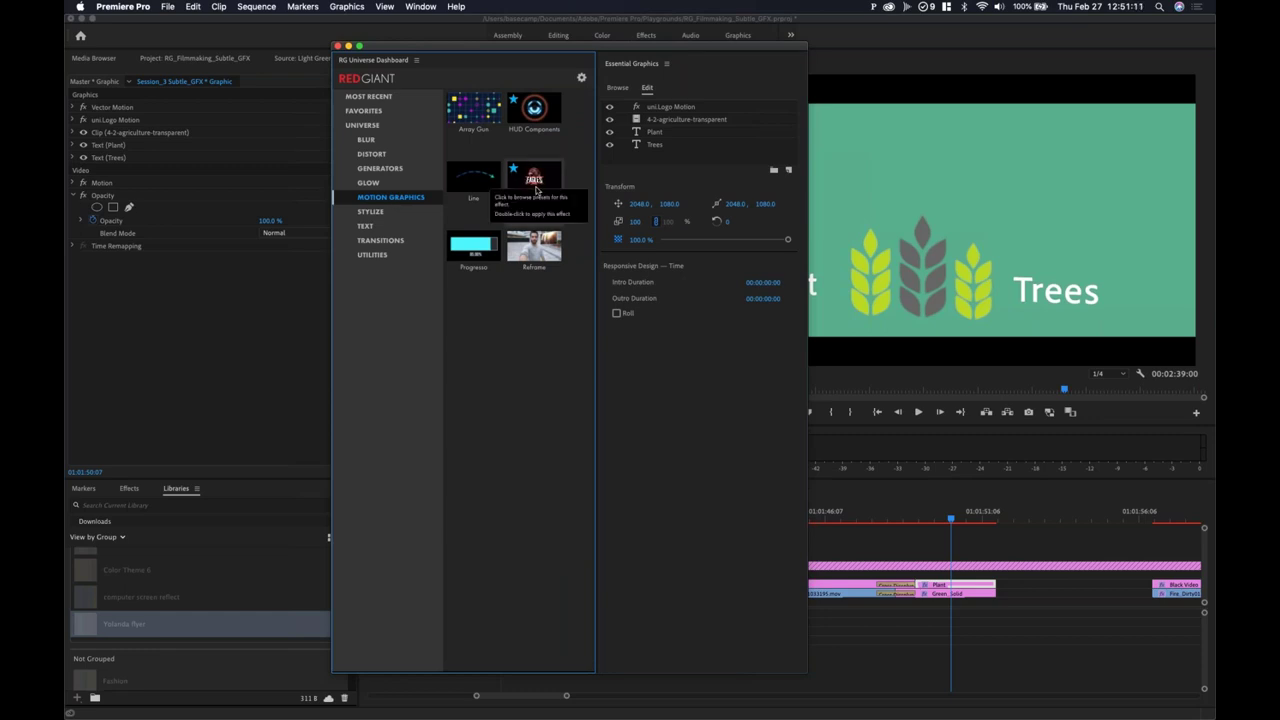
left_click(536, 188)
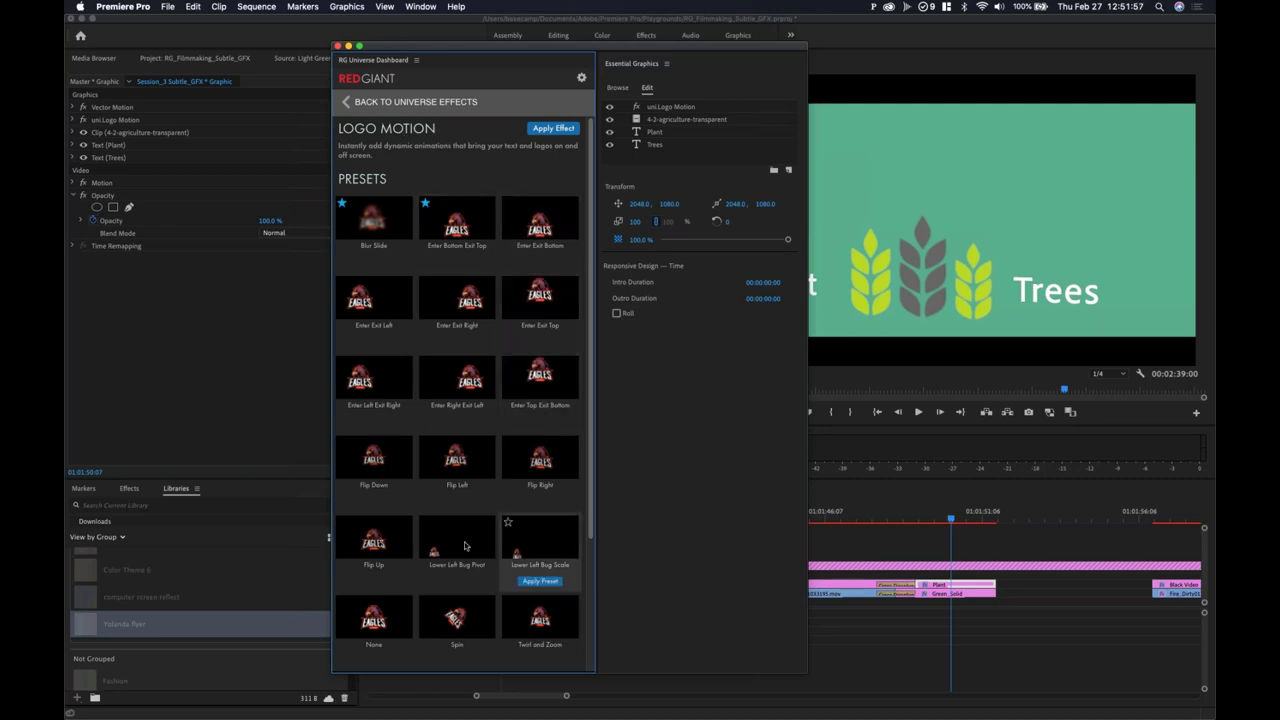
scroll(457, 545, "down", 3)
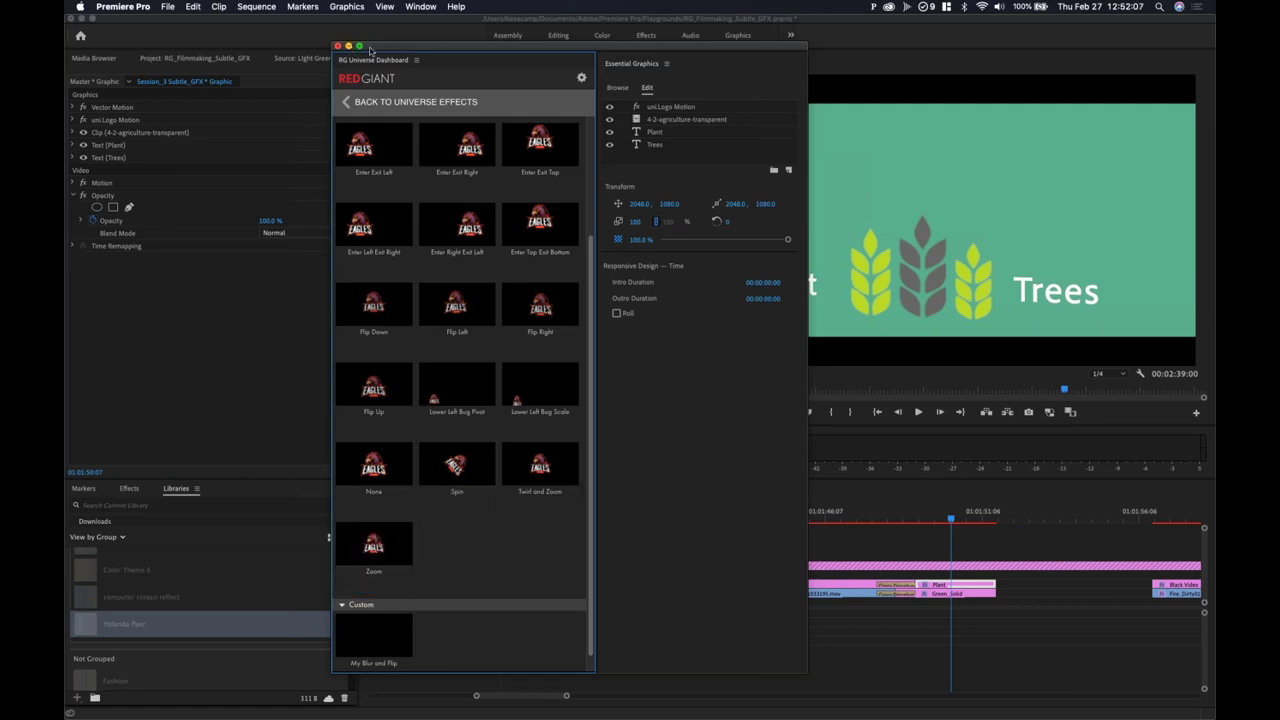
left_click(346, 106)
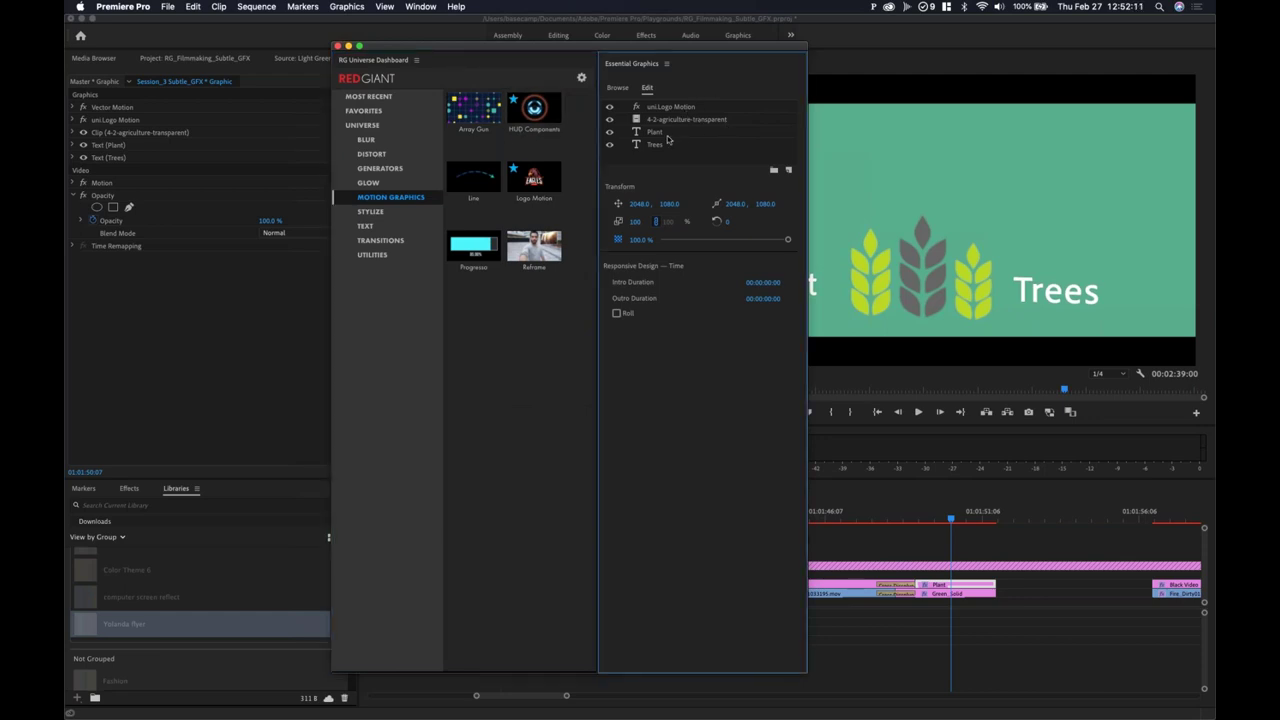
Step: Inspect the Plant graphic's Trees text, 4-2-agriculture-transparent and uni.Logo Motion layers, and move the floating window away to return to the Plant clip
left_click_drag(668, 48, 536, 48)
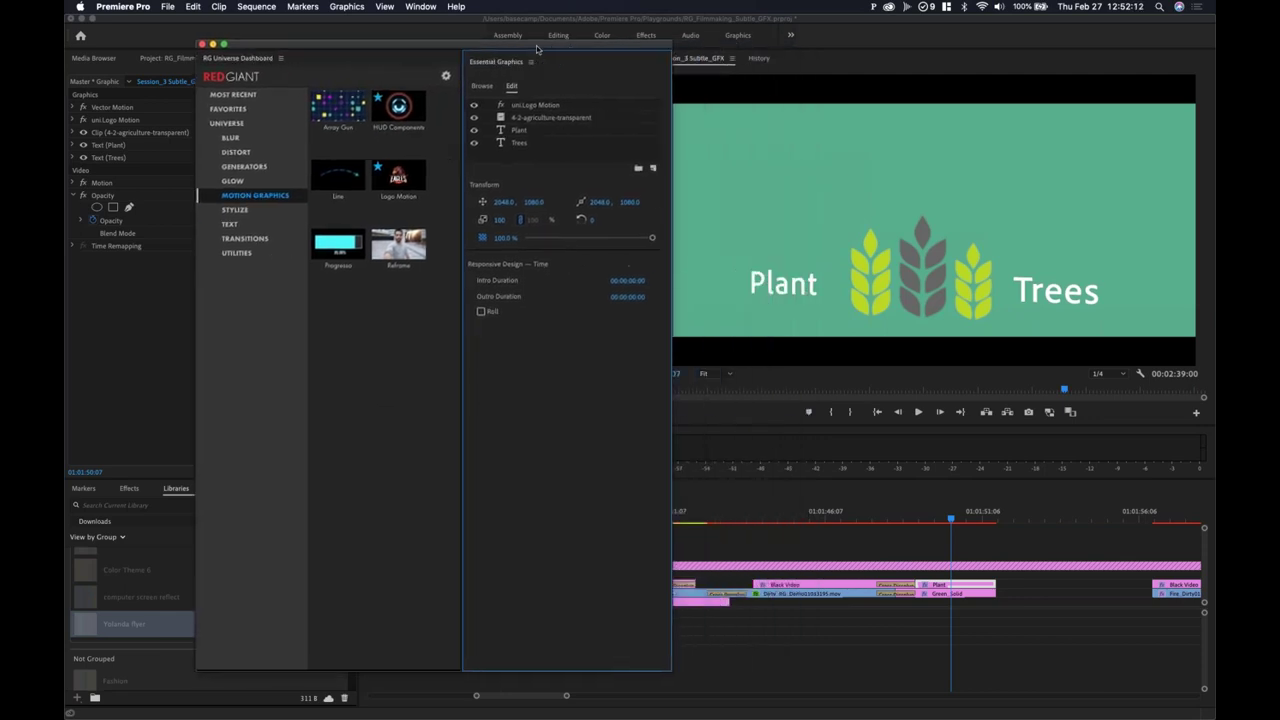
left_click(516, 143)
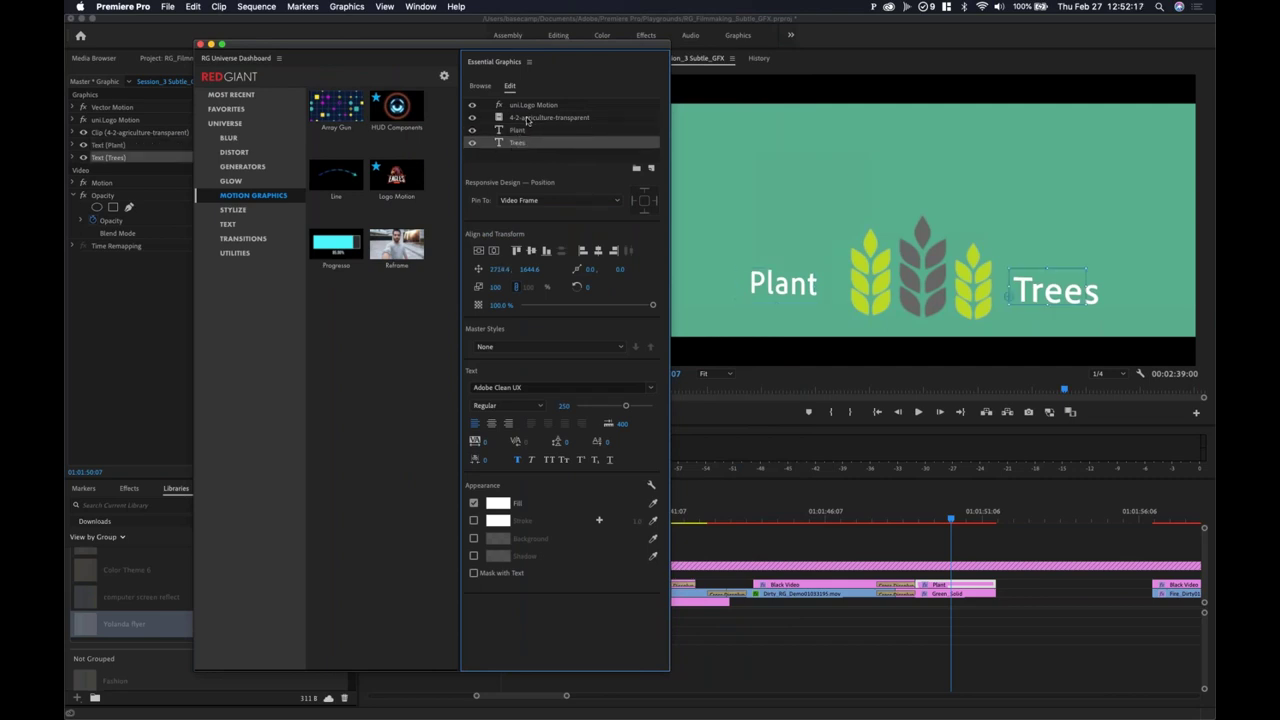
left_click(528, 119)
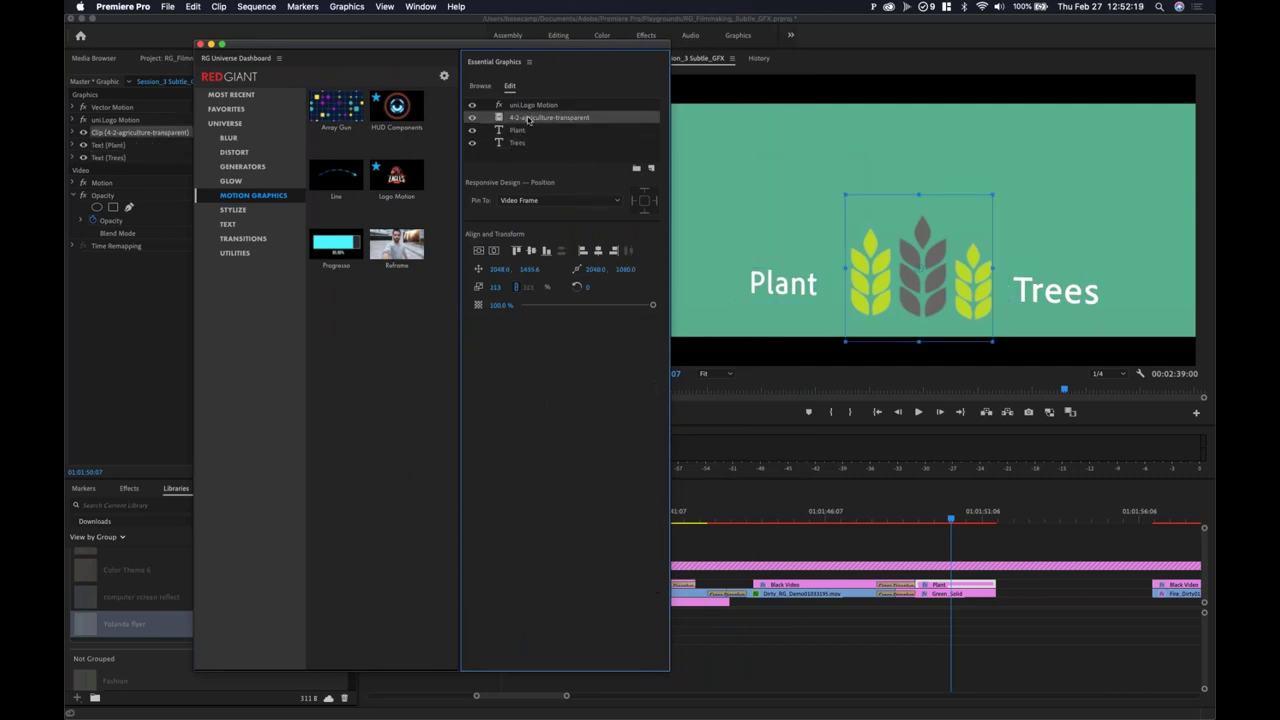
left_click(527, 106)
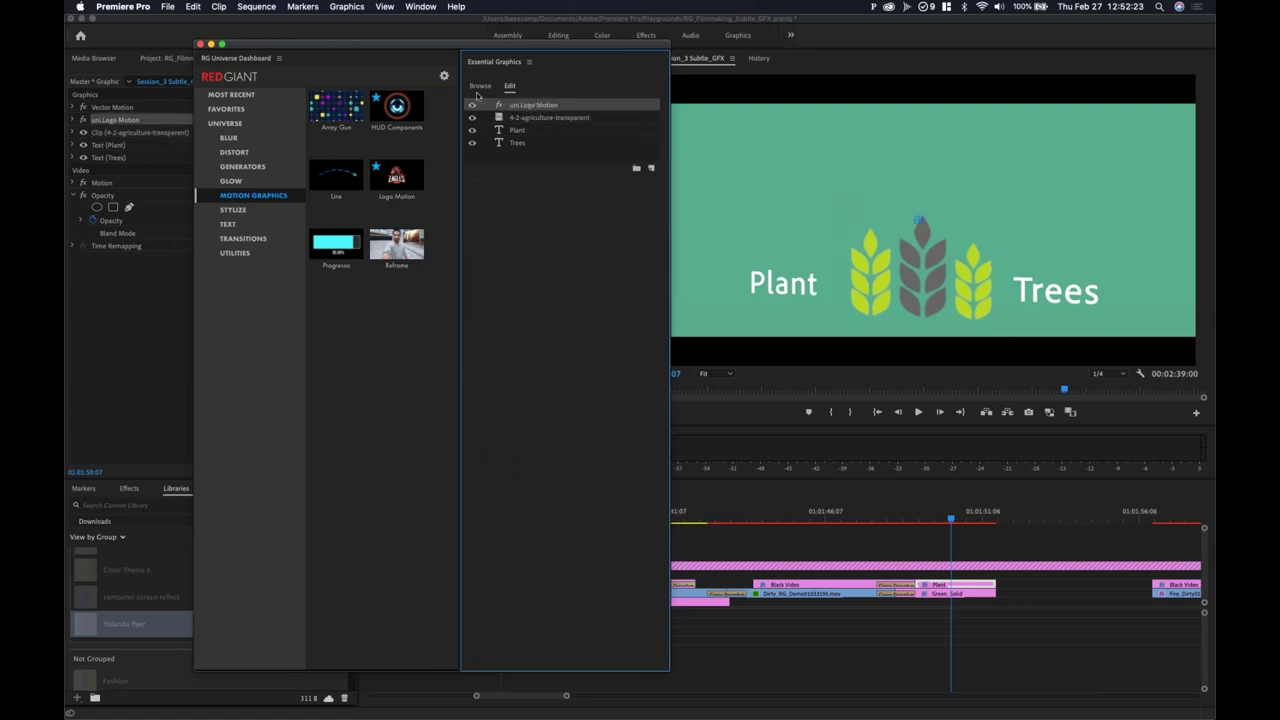
left_click_drag(470, 48, 1214, 116)
left_click(964, 586)
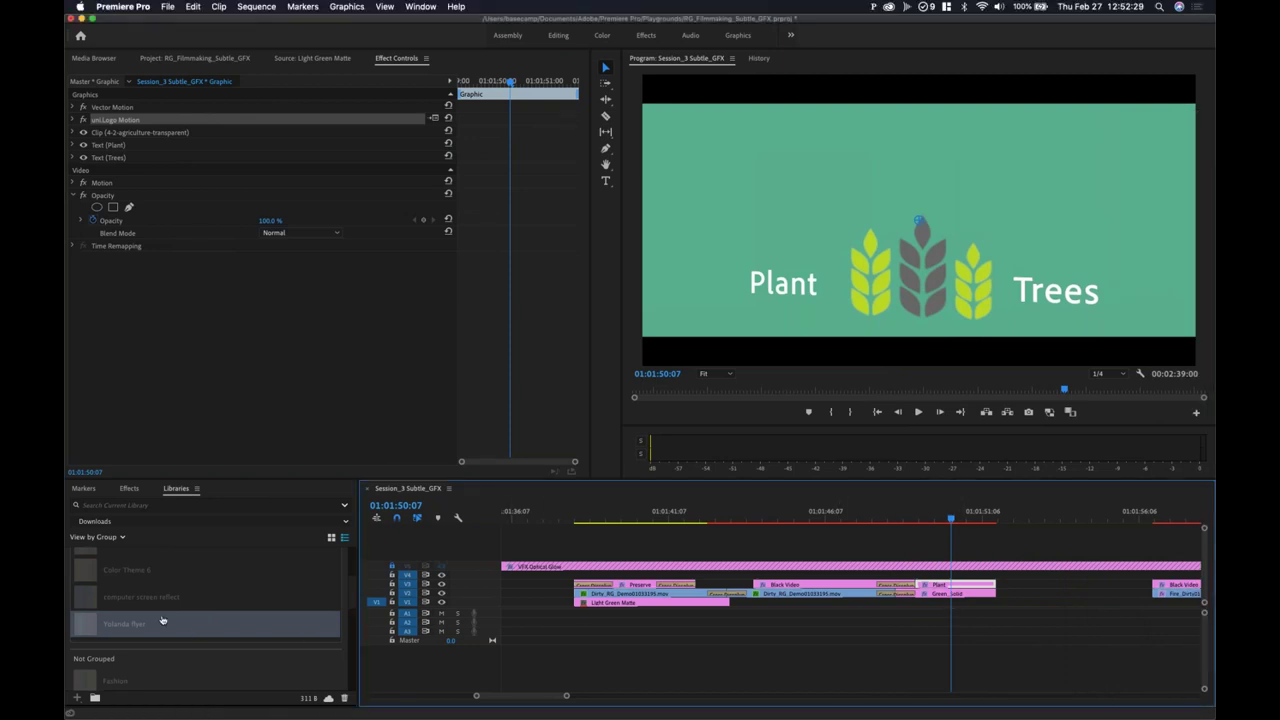
Step: Look through the Subtle FX and Graphics effects in the RG Filmmaking Tools bin and collapse the bin
left_click(129, 489)
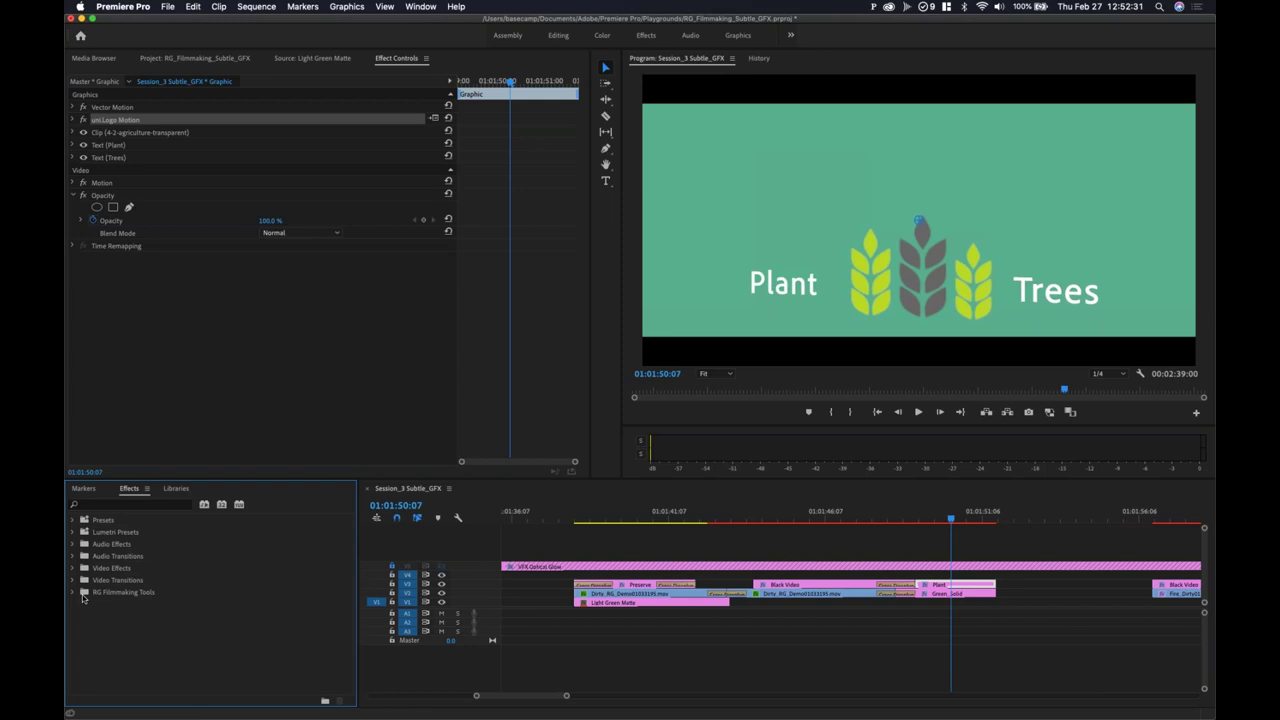
left_click(72, 593)
left_click(80, 604)
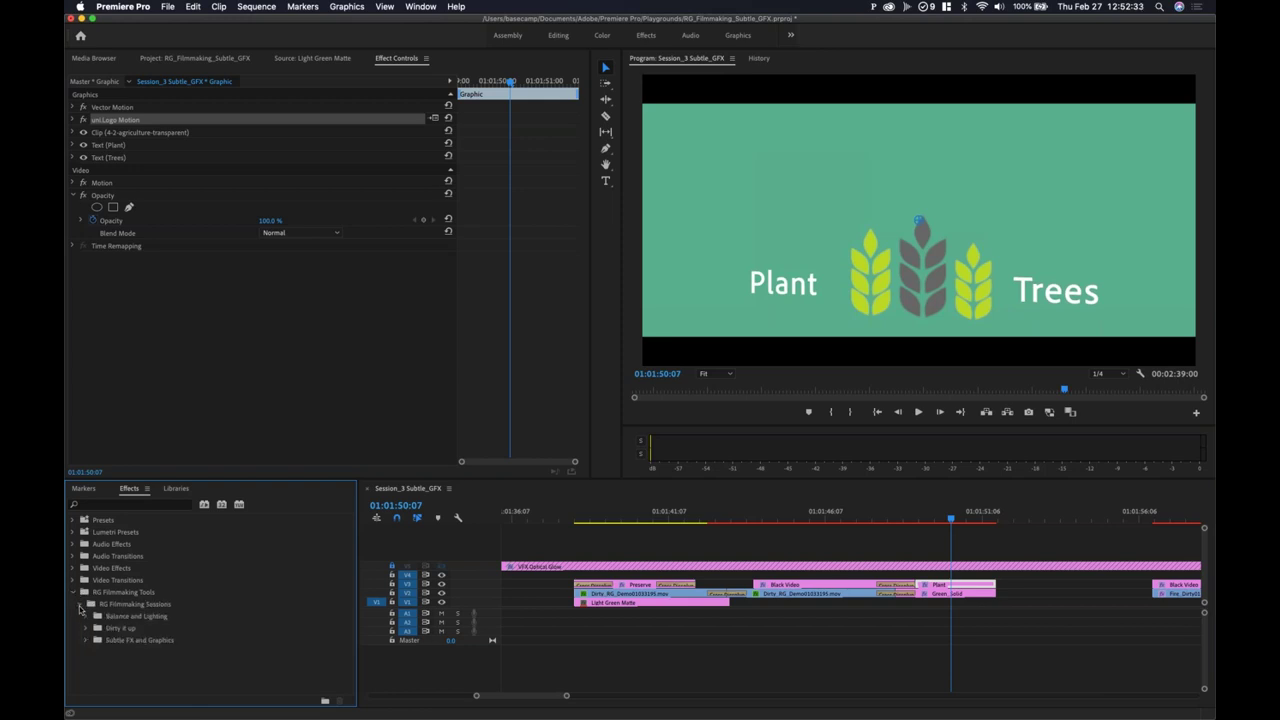
left_click(86, 640)
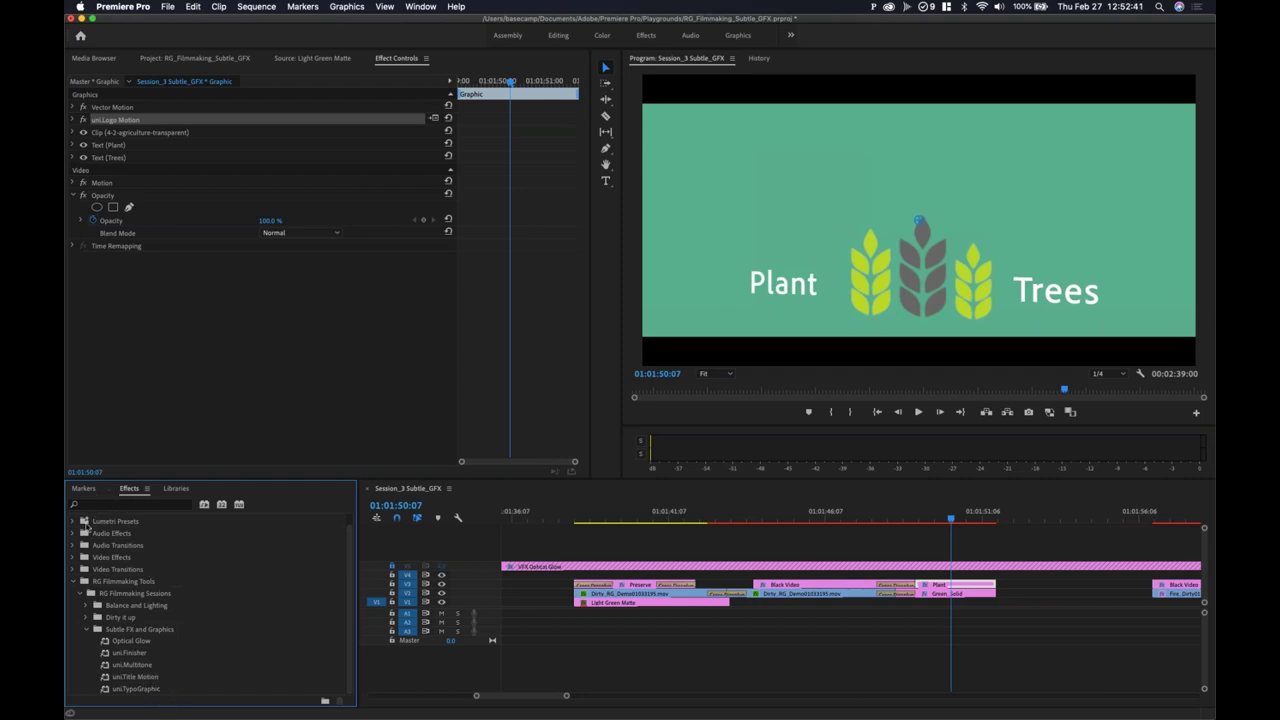
left_click(72, 582)
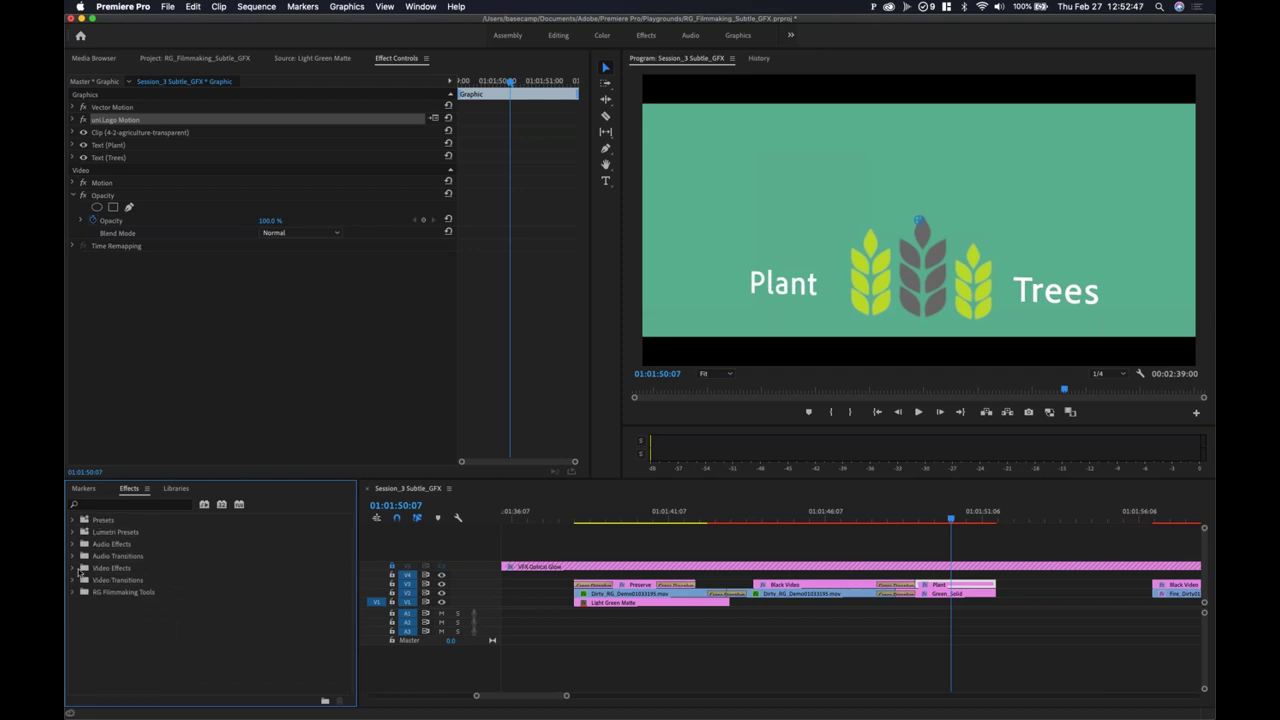
Step: Locate uni.Logo Motion in the RG Universe Motion Graphics folder of the video effects and collapse that folder
left_click(79, 568)
left_click(73, 568)
scroll(112, 570, "down", 8)
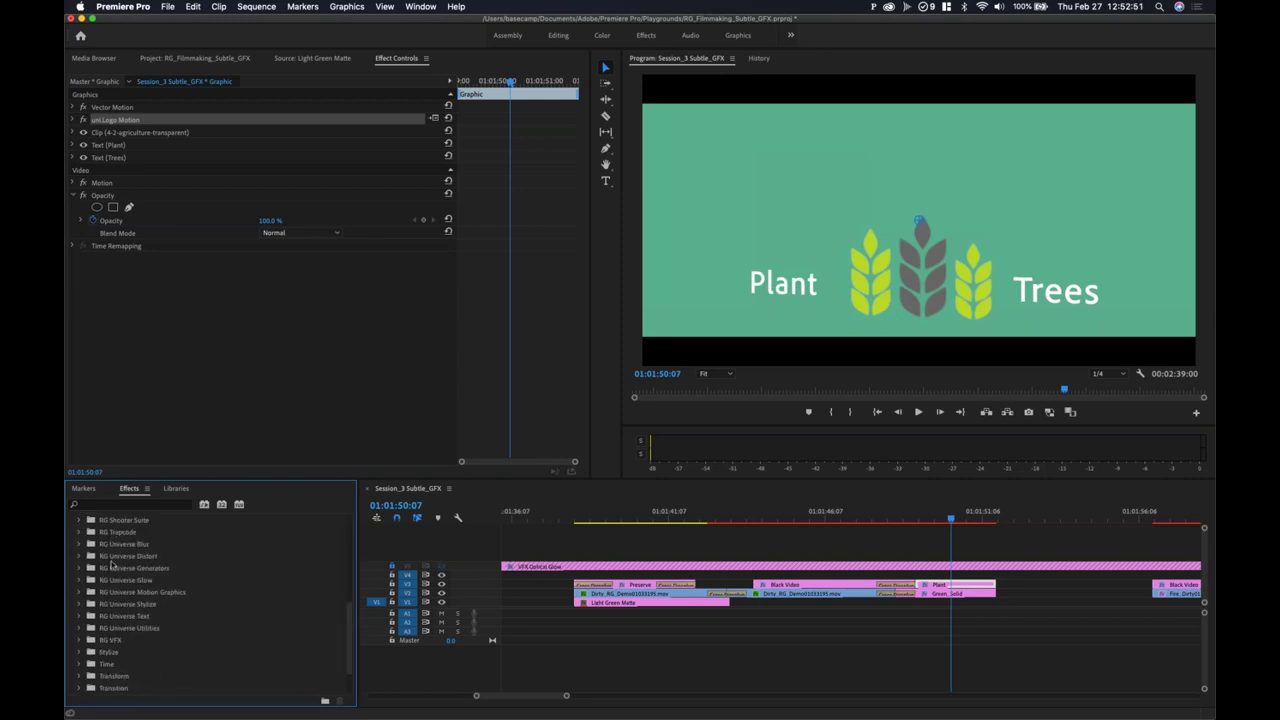
left_click(118, 593)
left_click(80, 593)
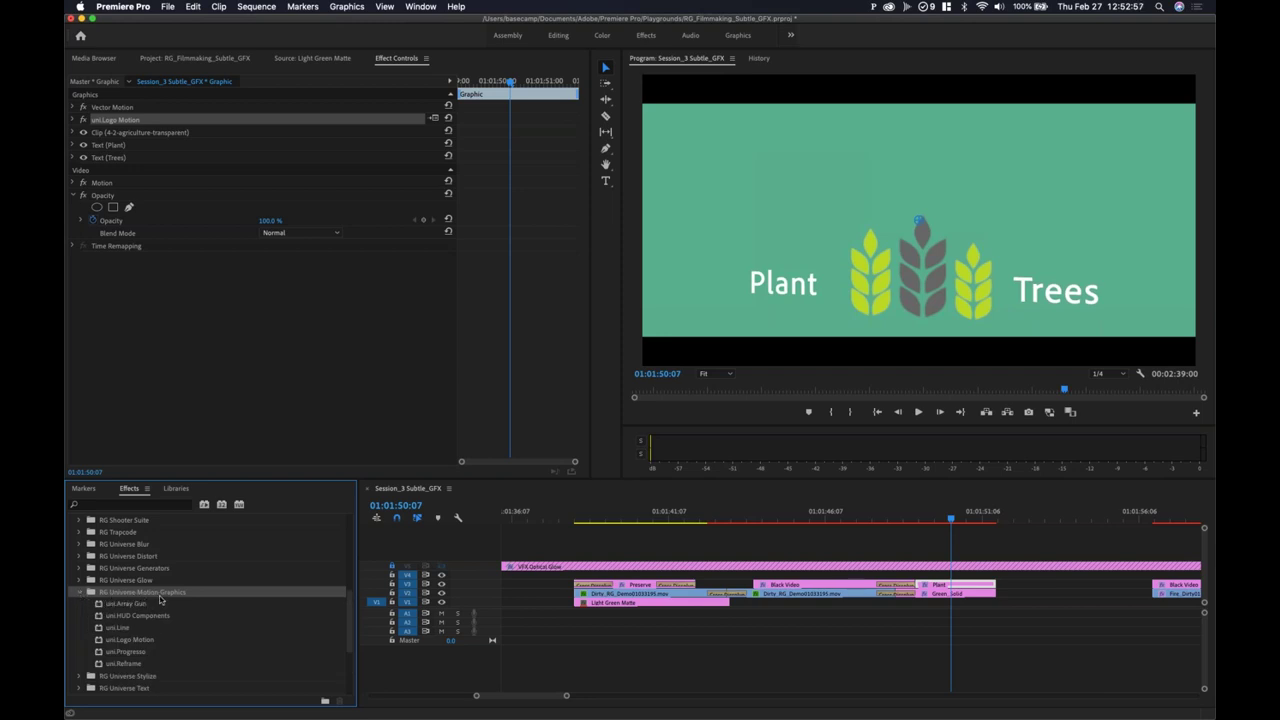
left_click(152, 640)
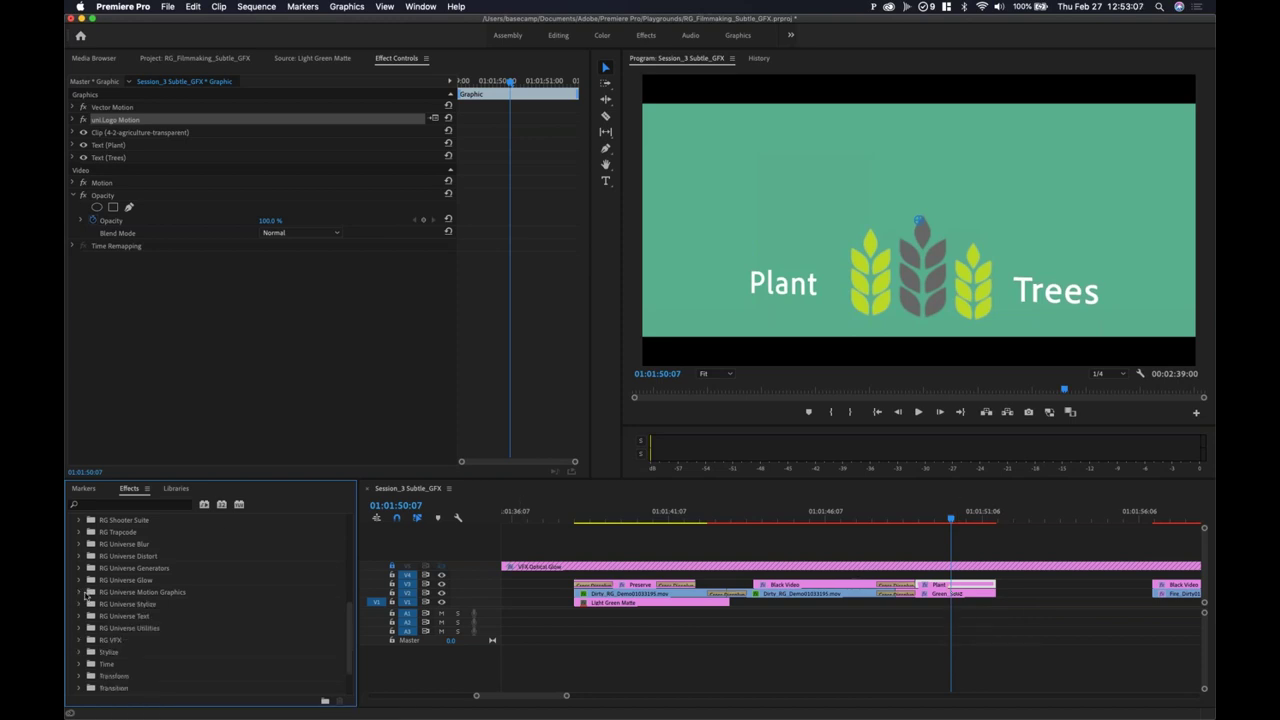
Step: Preview the Plant Trees entrance up to 01:01:50:13 and enable Use Clip Length in the clip's uni.Logo Motion effect
left_click(934, 520)
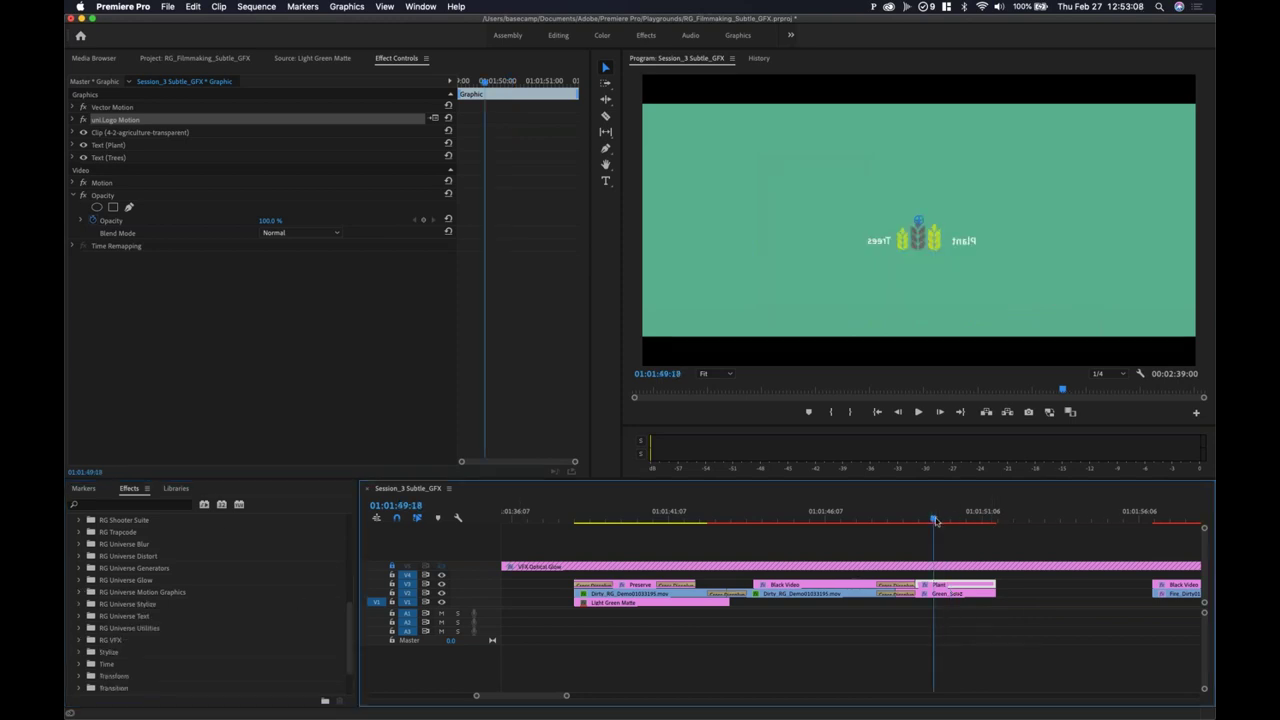
left_click_drag(934, 520, 958, 520)
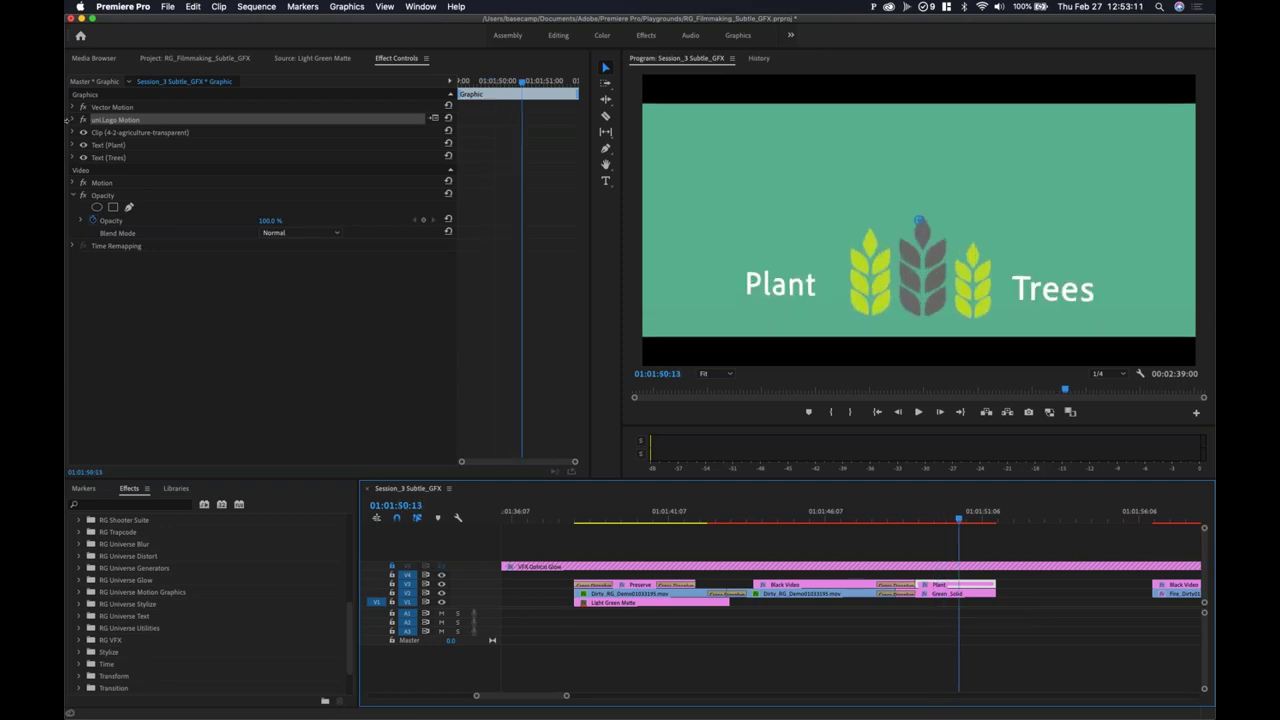
left_click(72, 120)
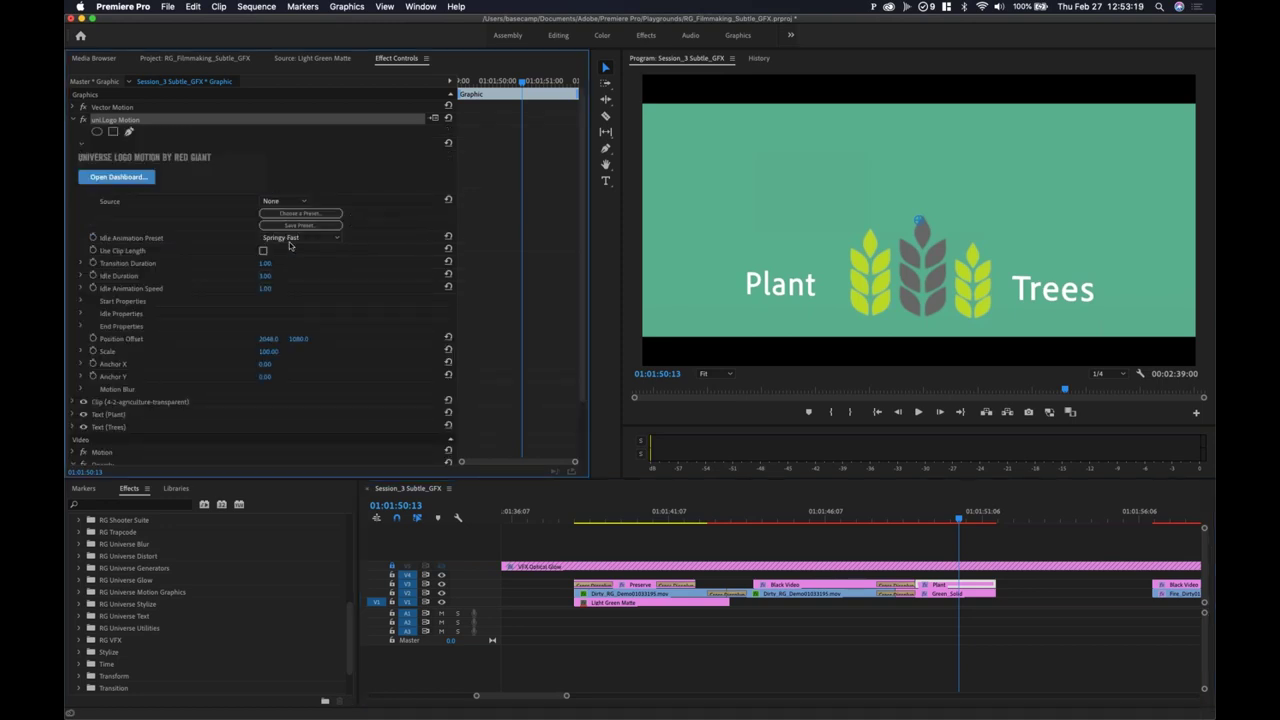
left_click(132, 240)
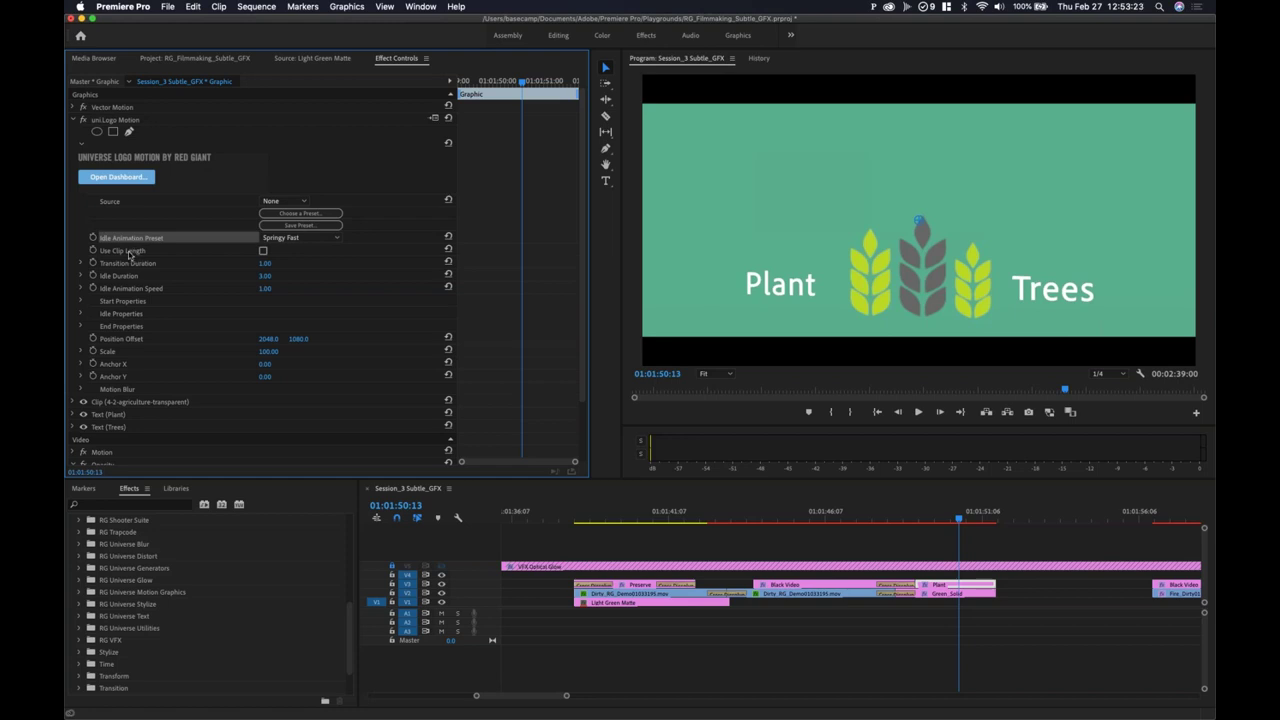
left_click(128, 252)
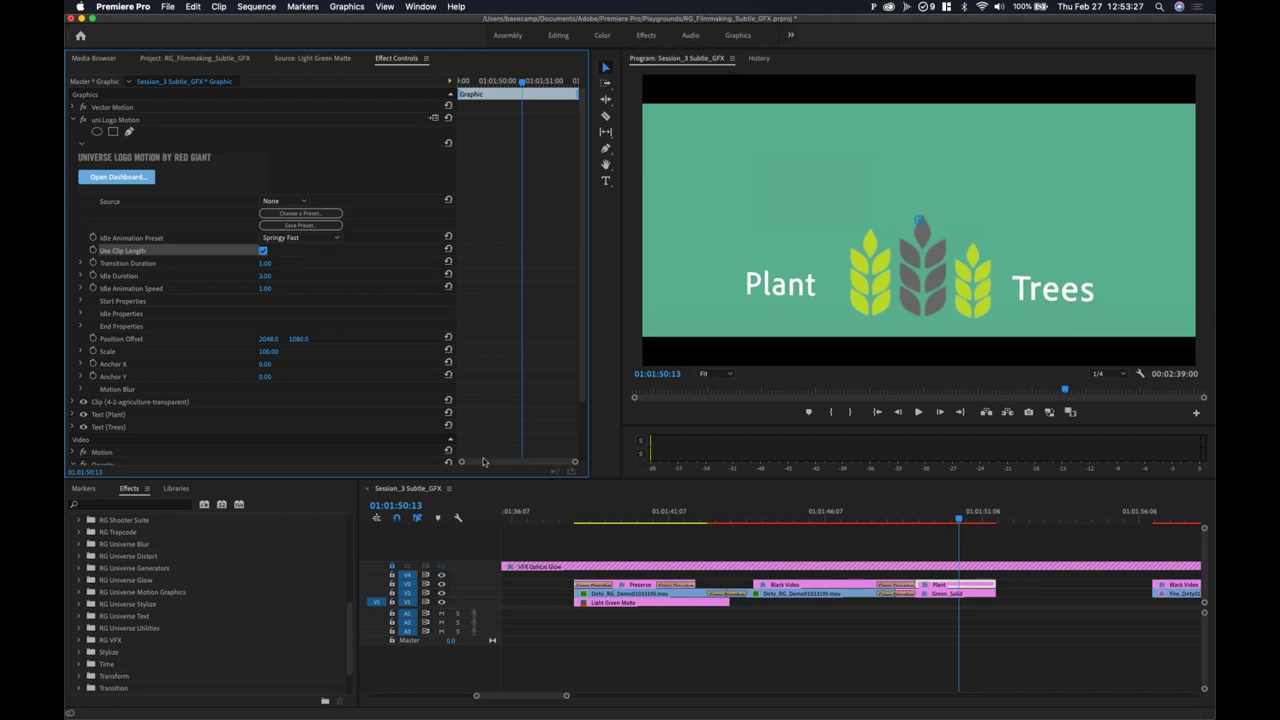
Step: Scrub twice through the Plant Trees animation from the clip's beginning, stopping at 01:01:50:18
left_click(922, 518)
left_click_drag(925, 518, 970, 518)
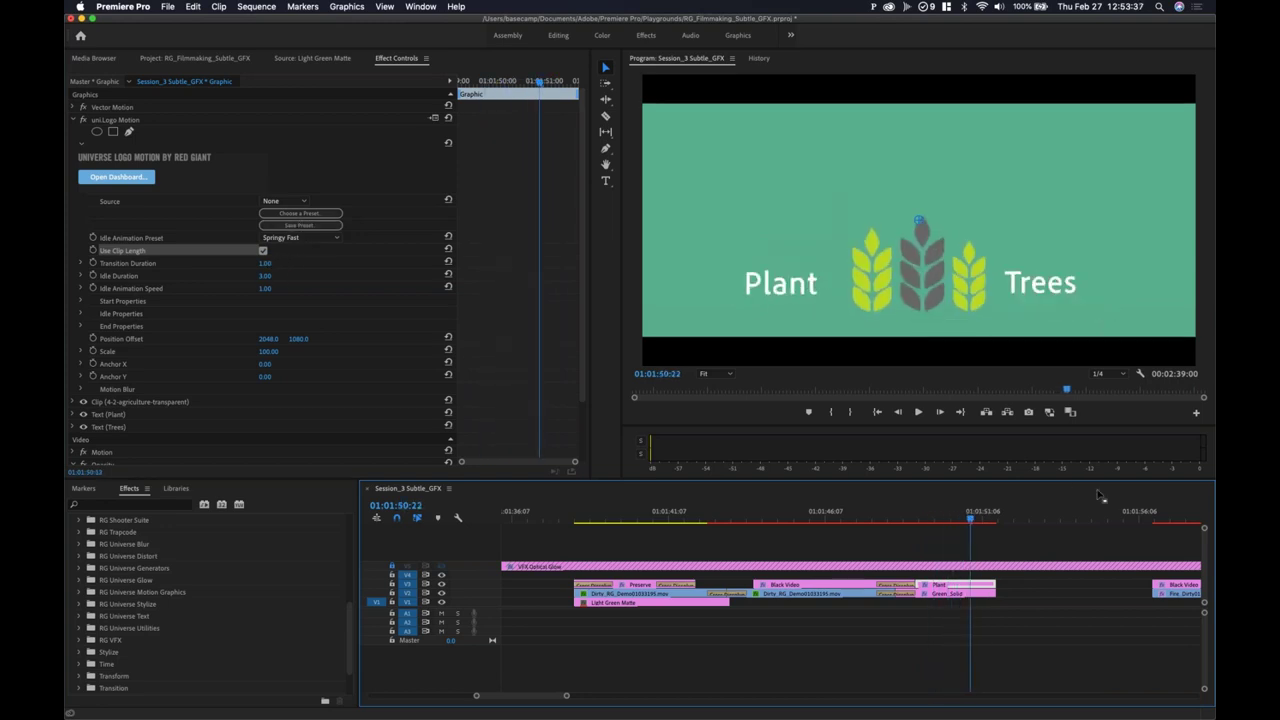
left_click(912, 515)
left_click_drag(919, 513, 965, 515)
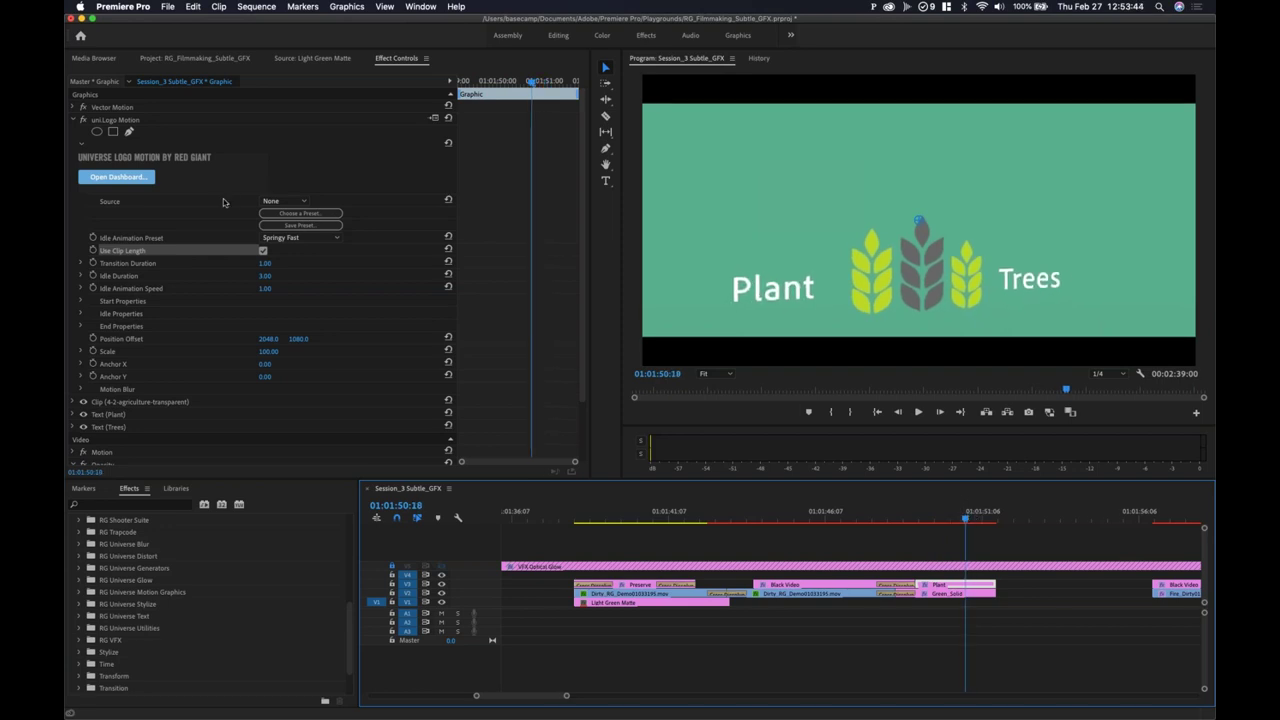
Step: Set the Idle Animation Preset of the Plant clip's uni.Logo Motion to Wobble X/Y and preview it at 01:01:50:02
left_click(160, 242)
left_click(963, 520)
mouse_move(965, 521)
left_mouse_down()
mouse_move(992, 523)
mouse_move(923, 522)
mouse_move(926, 538)
mouse_move(990, 531)
mouse_move(944, 537)
mouse_move(956, 536)
left_mouse_up()
left_click(307, 242)
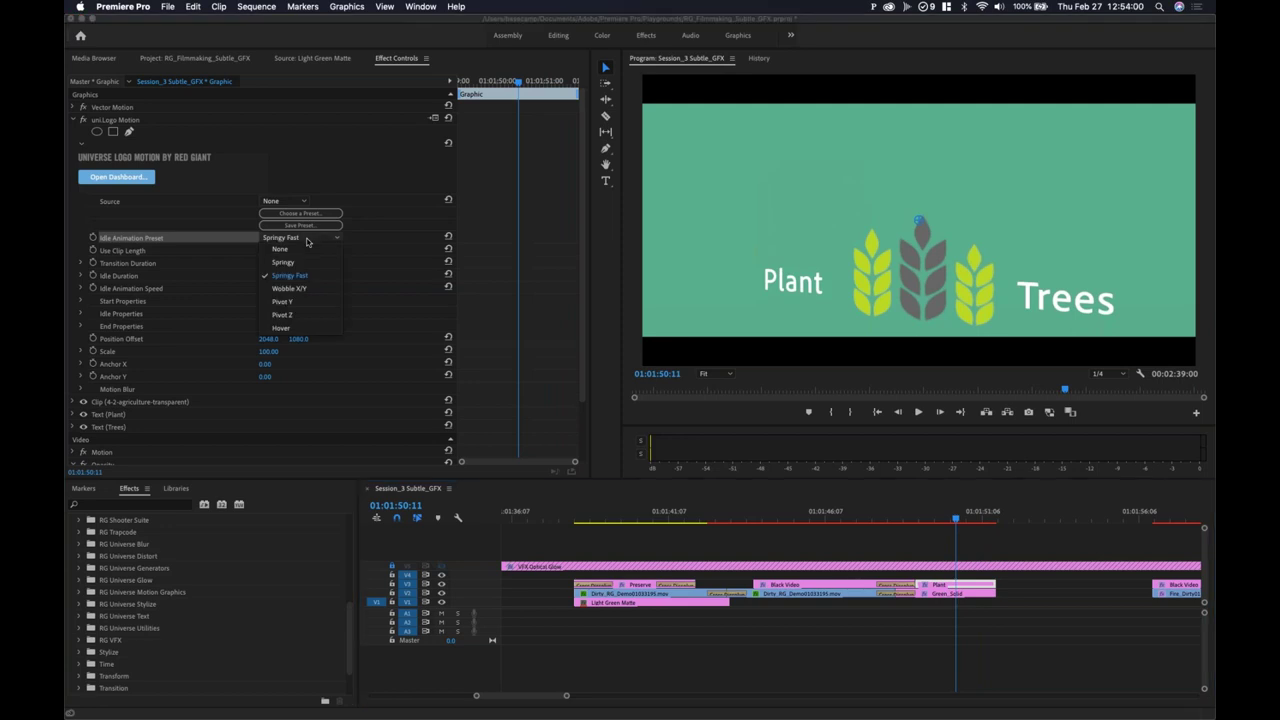
left_click(289, 288)
left_click(943, 518)
mouse_move(943, 518)
left_mouse_down()
mouse_move(957, 518)
mouse_move(944, 518)
left_mouse_up()
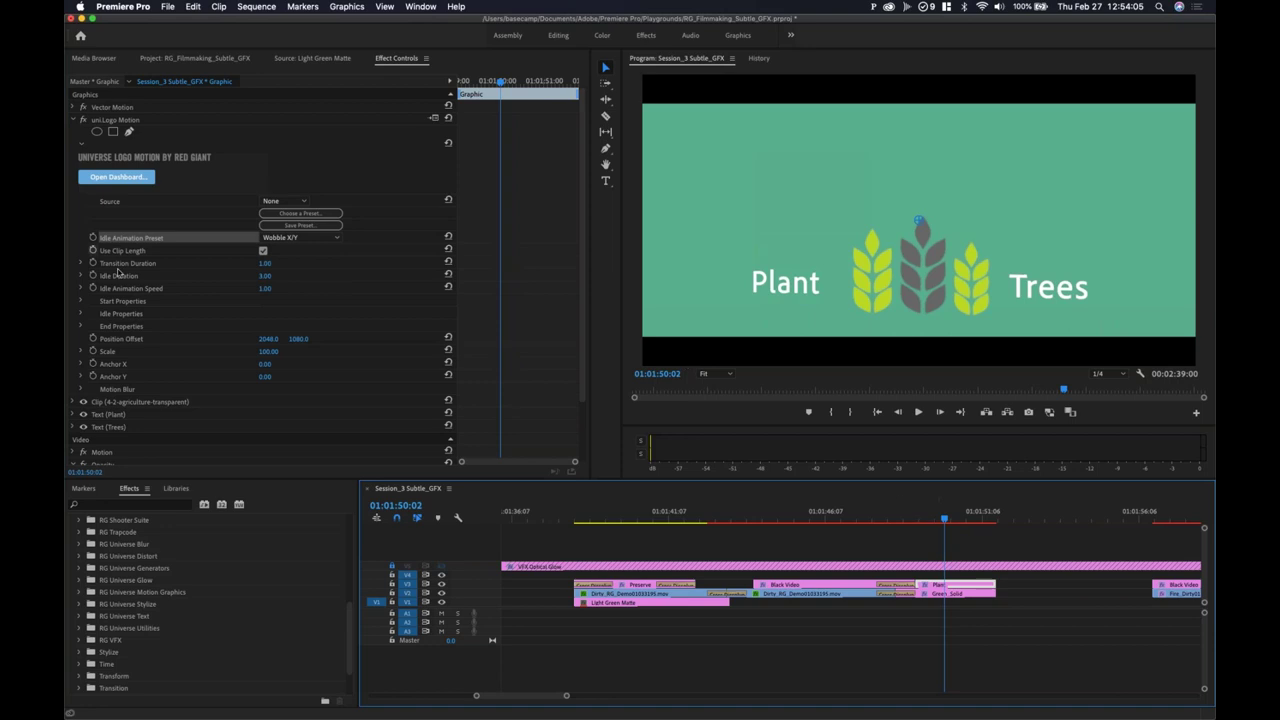
Step: Reveal the Idle Properties of the Plant clip's uni.Logo Motion and preview the animation up to 01:01:50:13
left_click(81, 314)
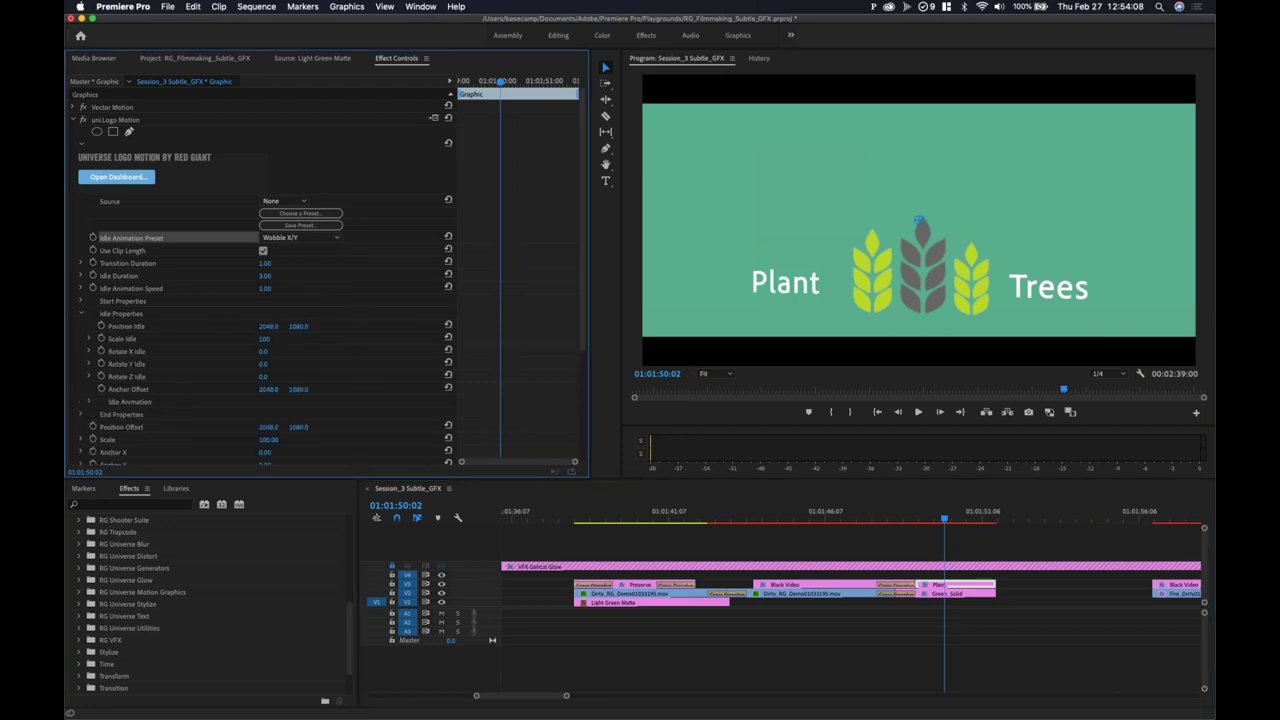
key("space")
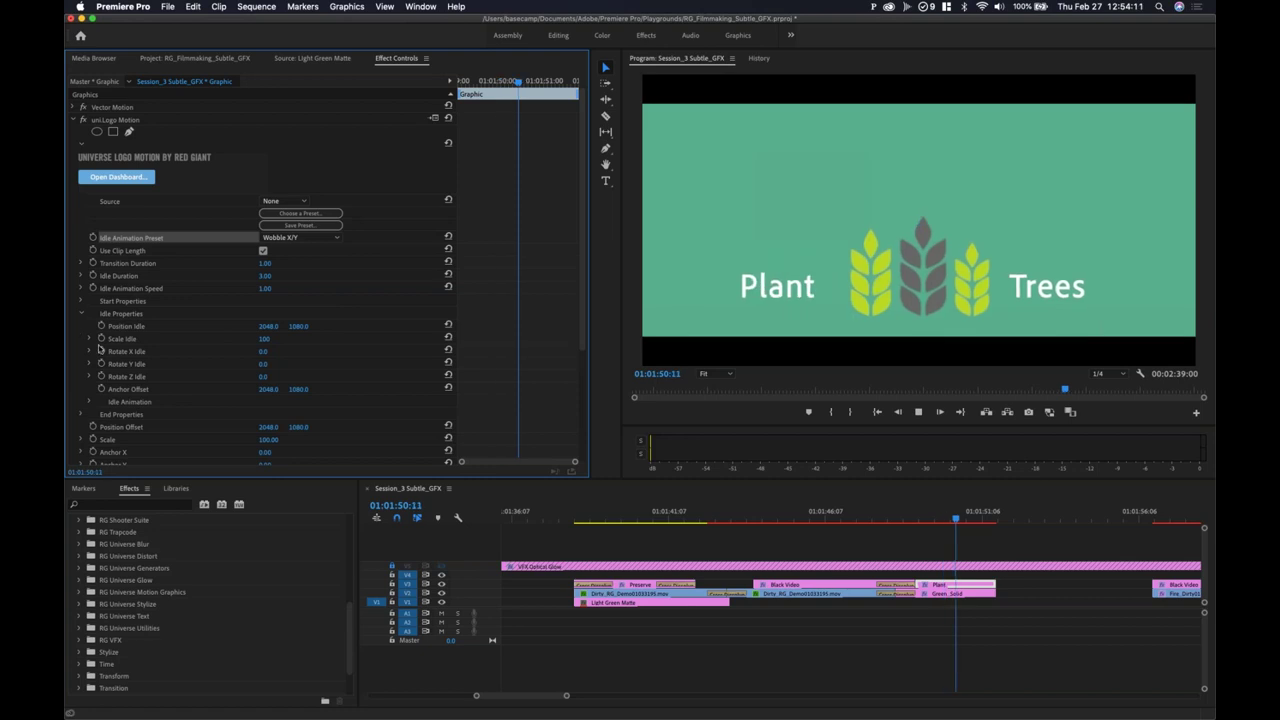
key("space")
mouse_move(951, 518)
left_mouse_down()
mouse_move(962, 520)
mouse_move(943, 530)
mouse_move(958, 525)
left_mouse_up()
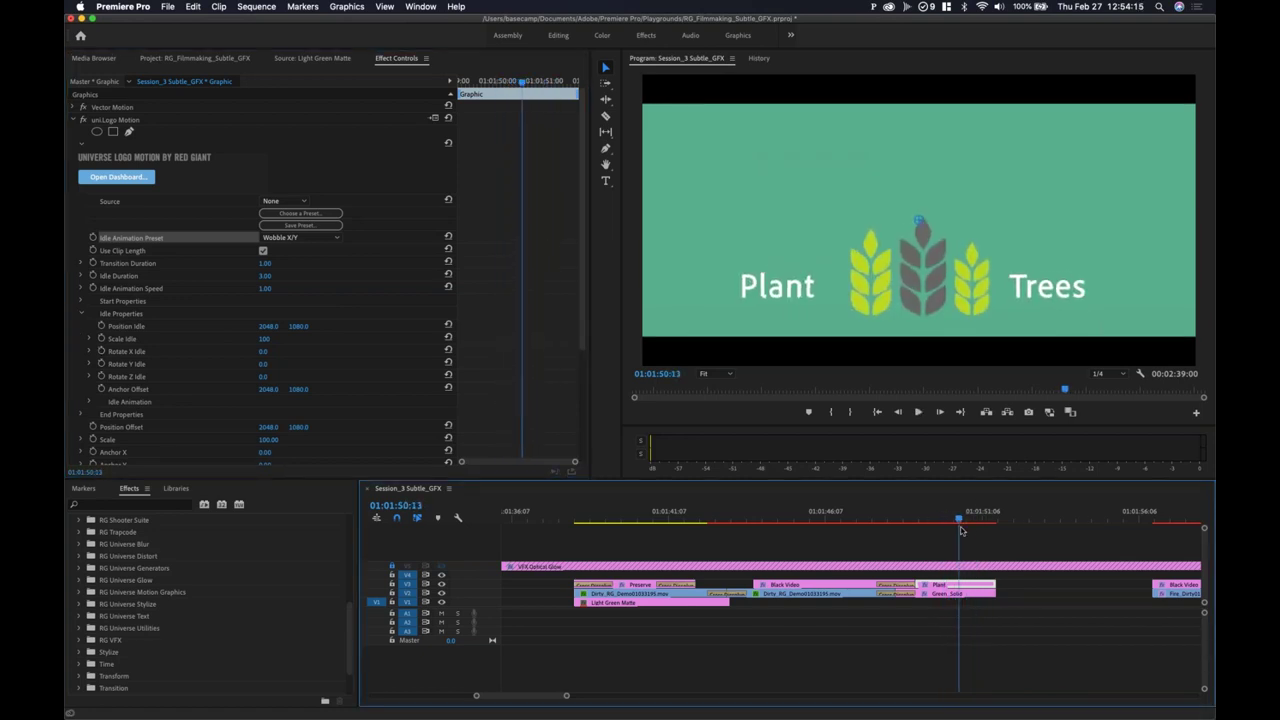
Step: Disable Use Clip Length in the Plant clip's uni.Logo Motion and scrub the graphic from its beginning to 01:01:51:02
left_click(263, 251)
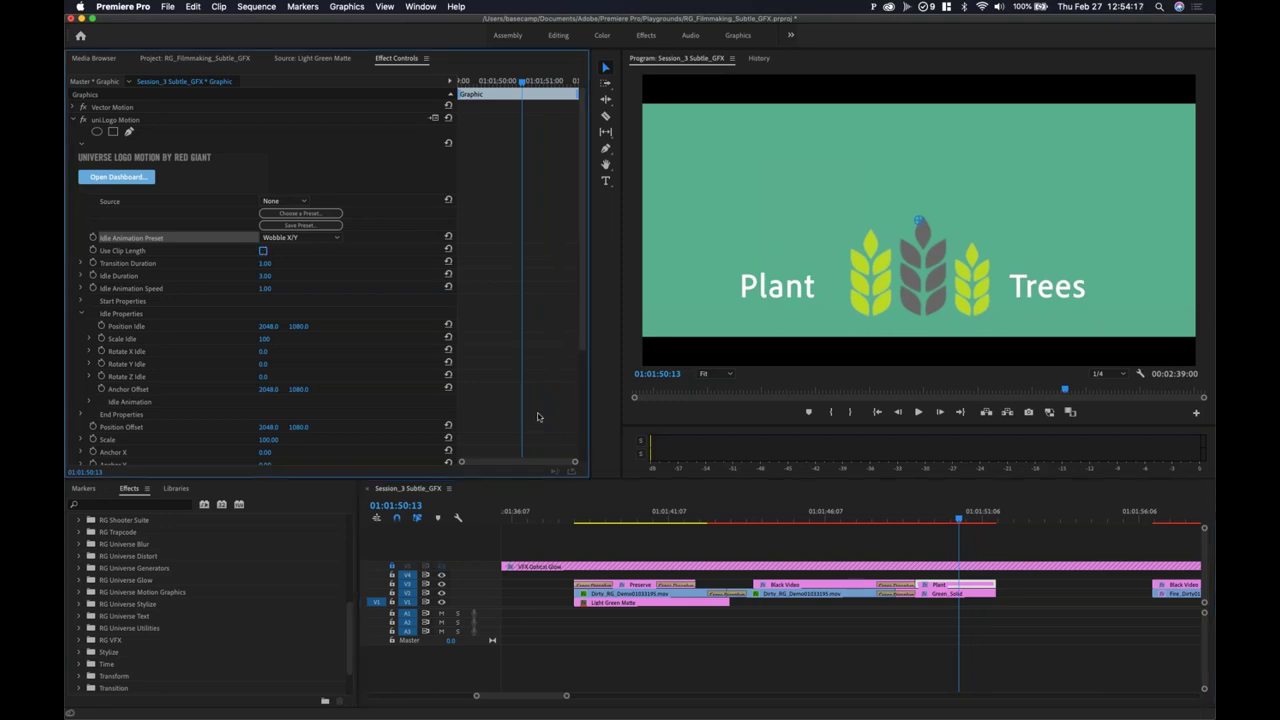
left_click(932, 518)
left_click_drag(932, 518, 975, 537)
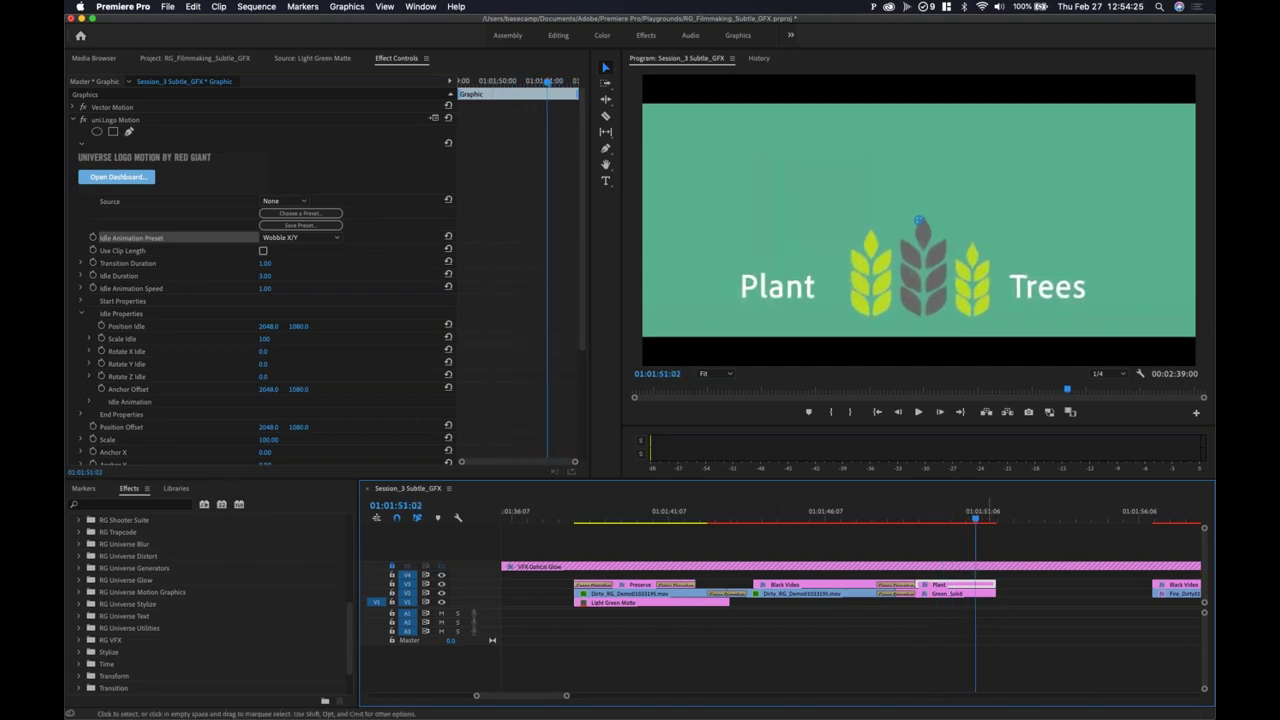
Step: Deselect the Plant clip and scrub briefly through the end of the Plant Trees graphic, stopping at 01:01:50:20
key("minus")
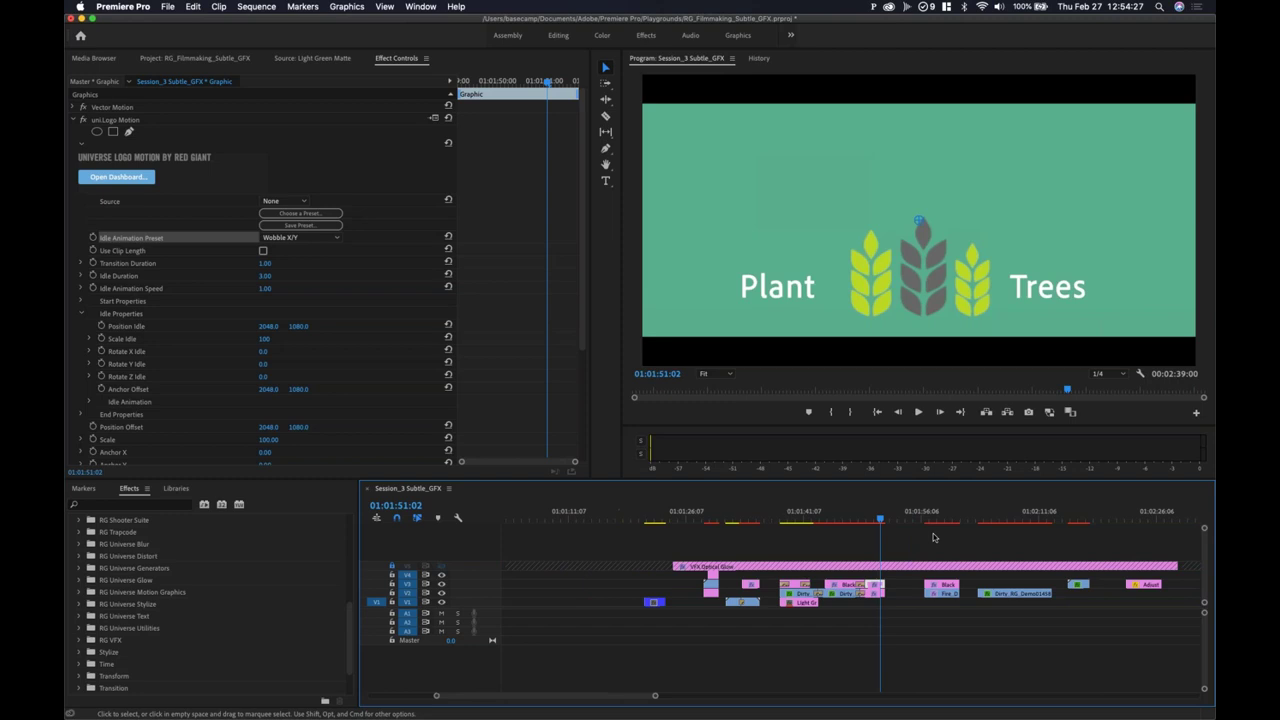
left_click(912, 546)
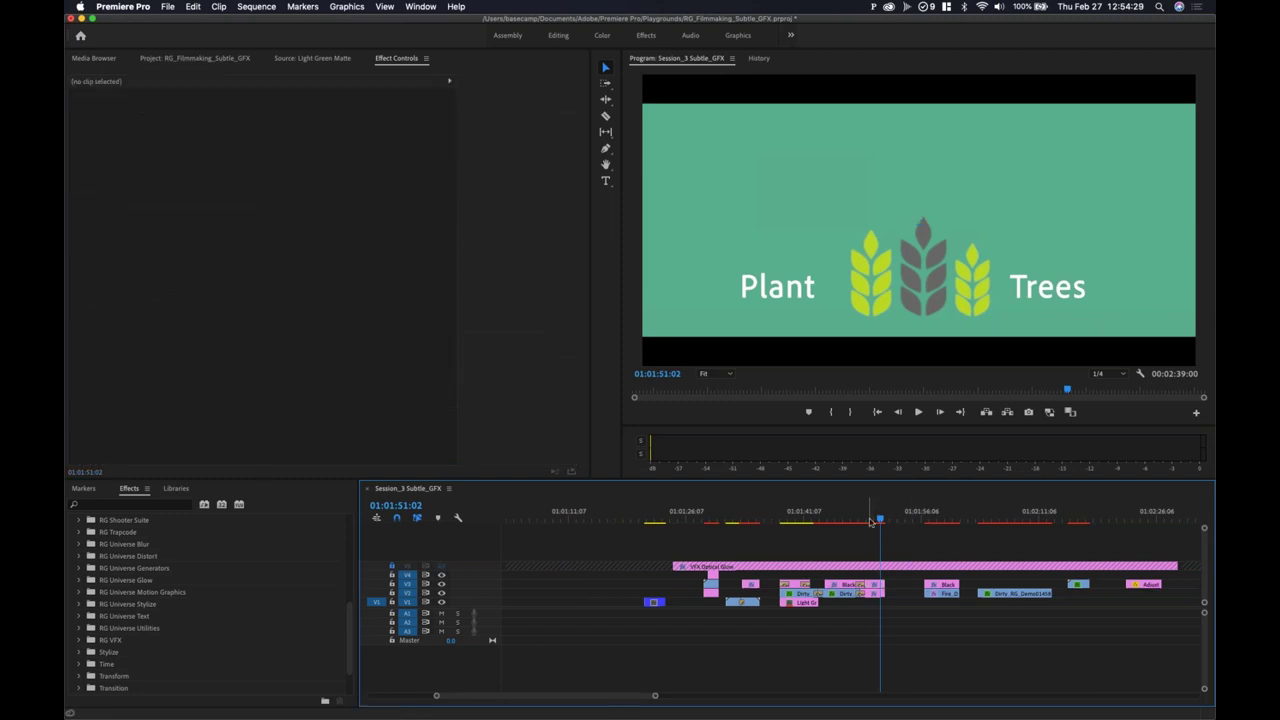
left_click_drag(872, 522, 877, 524)
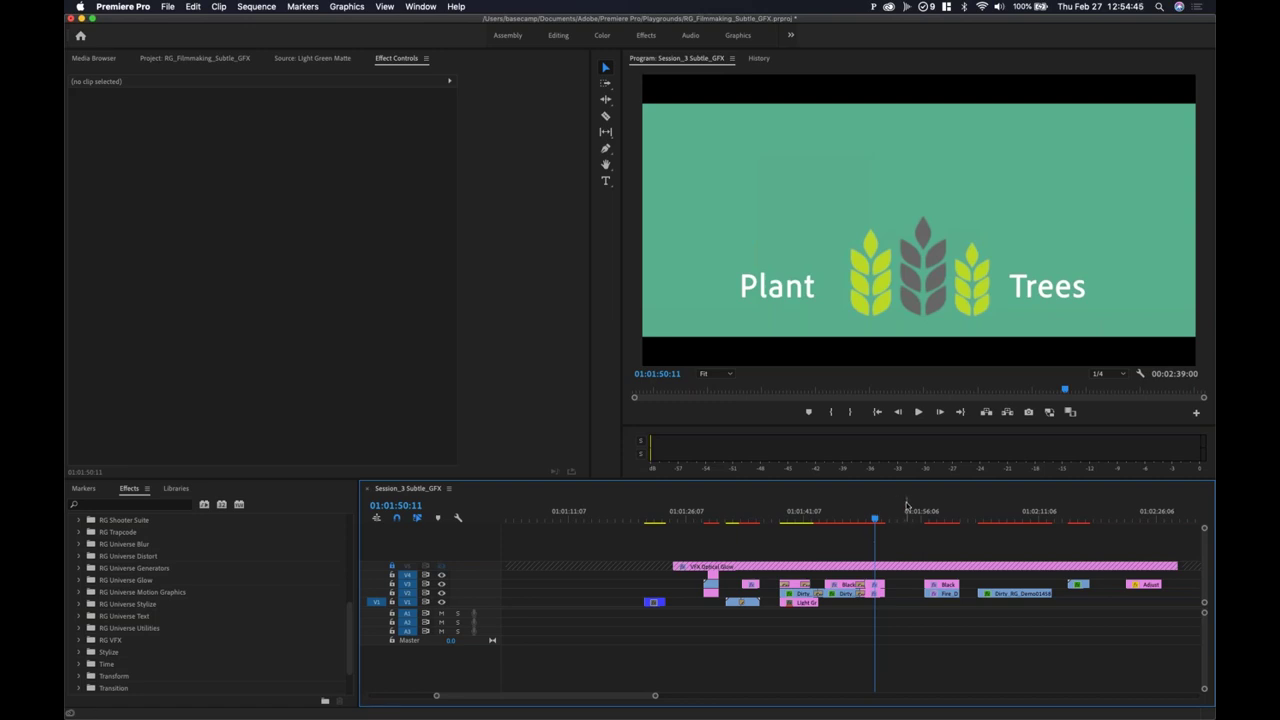
left_click_drag(874, 522, 878, 526)
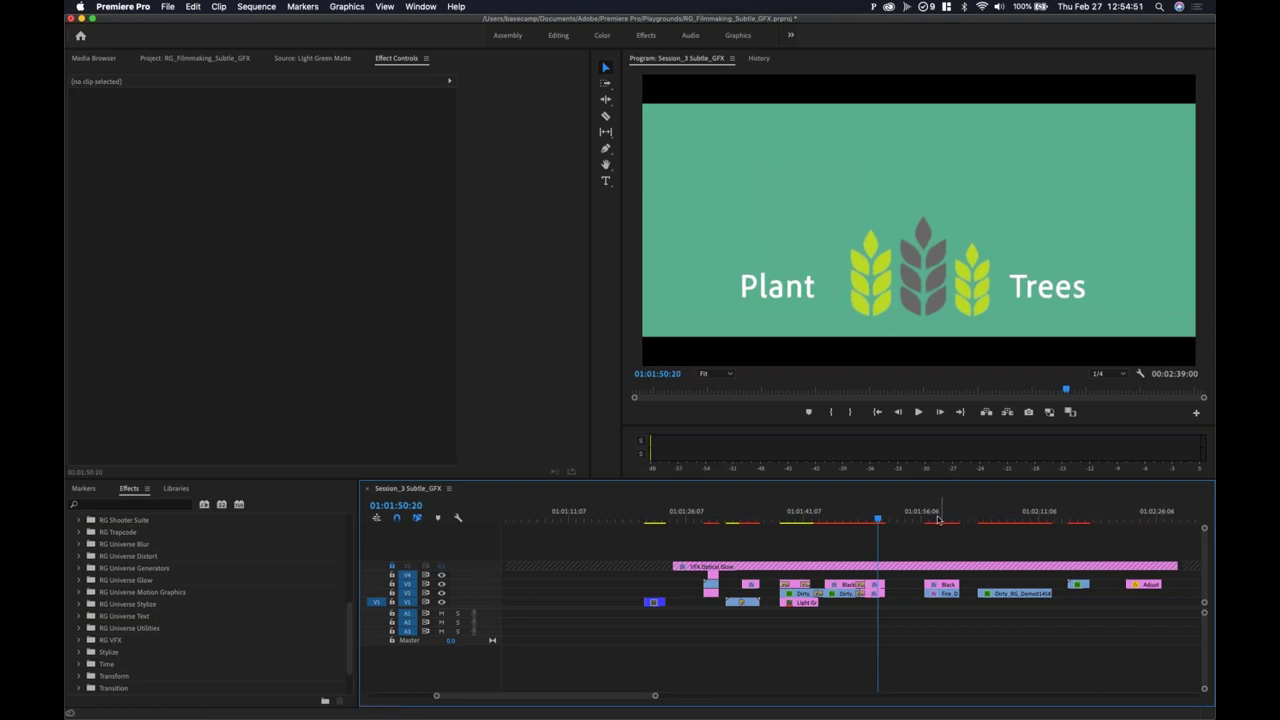
Step: Go to the temperature graphic at 01:01:59:12 and examine the Black Video clip's uni.Numbers settings
left_click_drag(926, 522, 949, 531)
left_click(947, 586)
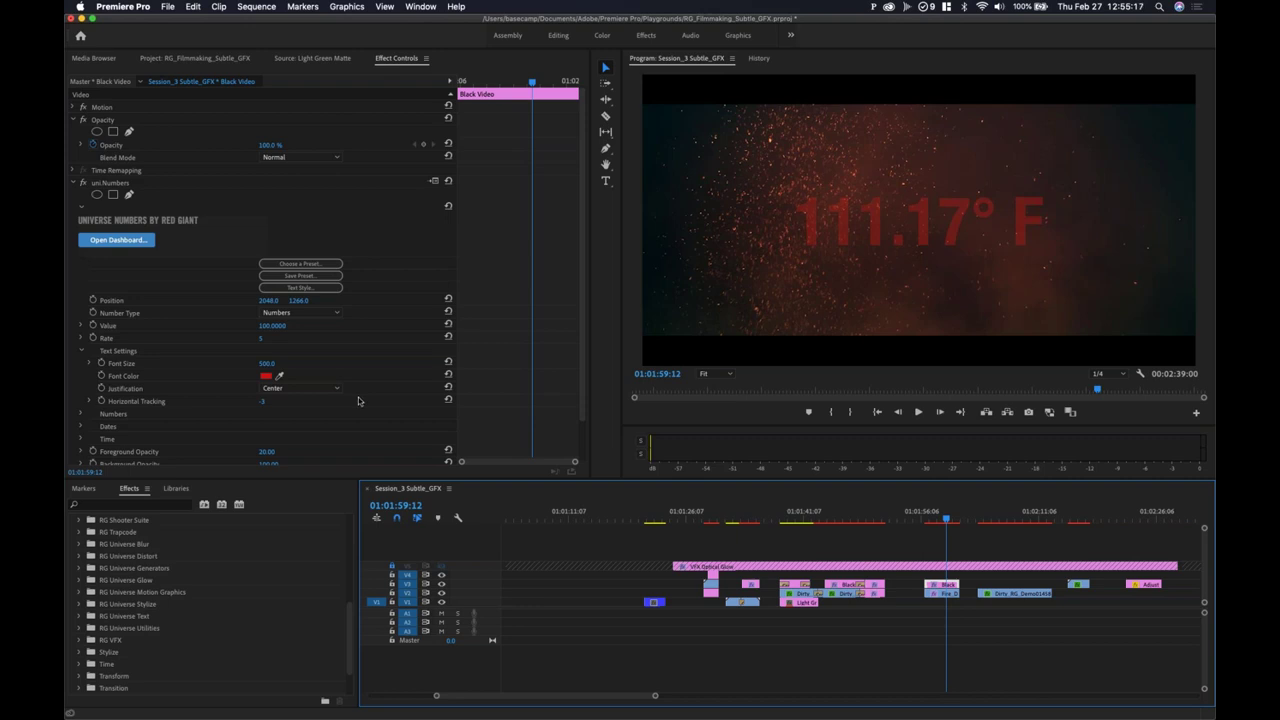
scroll(358, 397, "down", 2)
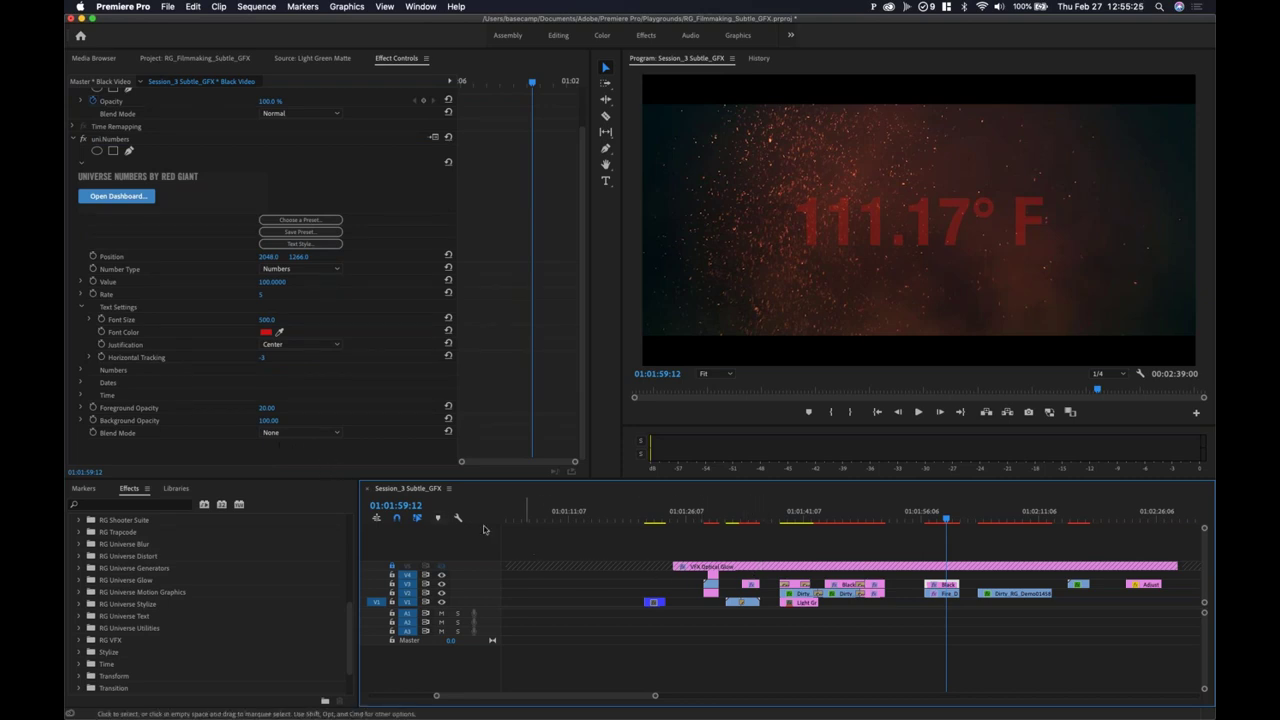
Step: Find Typographic among the Text effects of the RG Universe Dashboard and view the Local Farms title at 01:02:05:20
left_click_drag(944, 518, 982, 550)
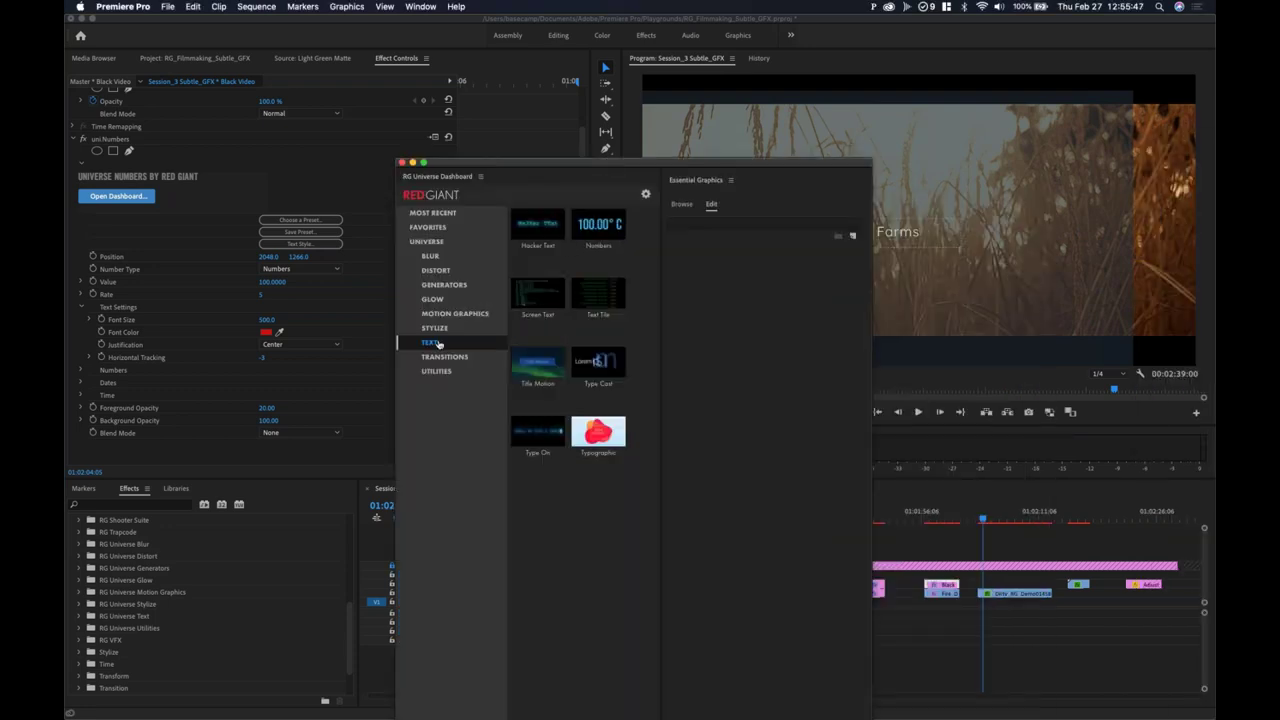
mouse_move(600, 438)
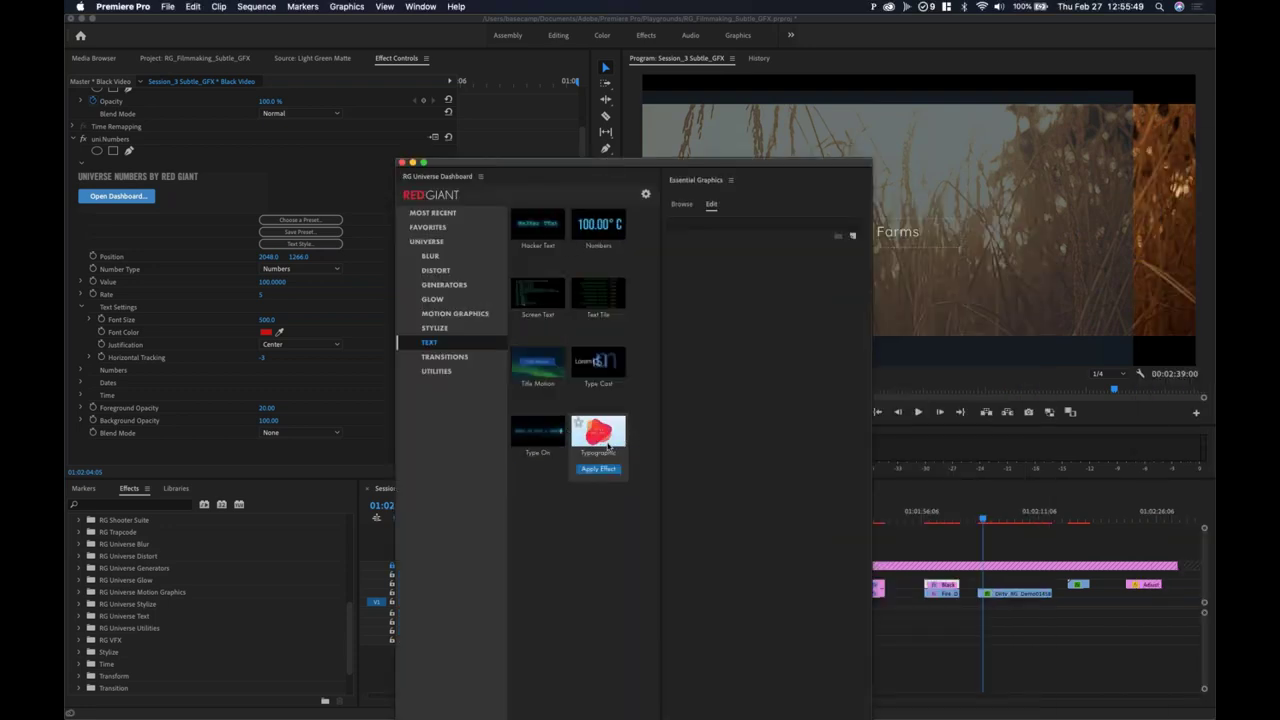
left_click(997, 521)
left_click_drag(450, 166, 1214, 166)
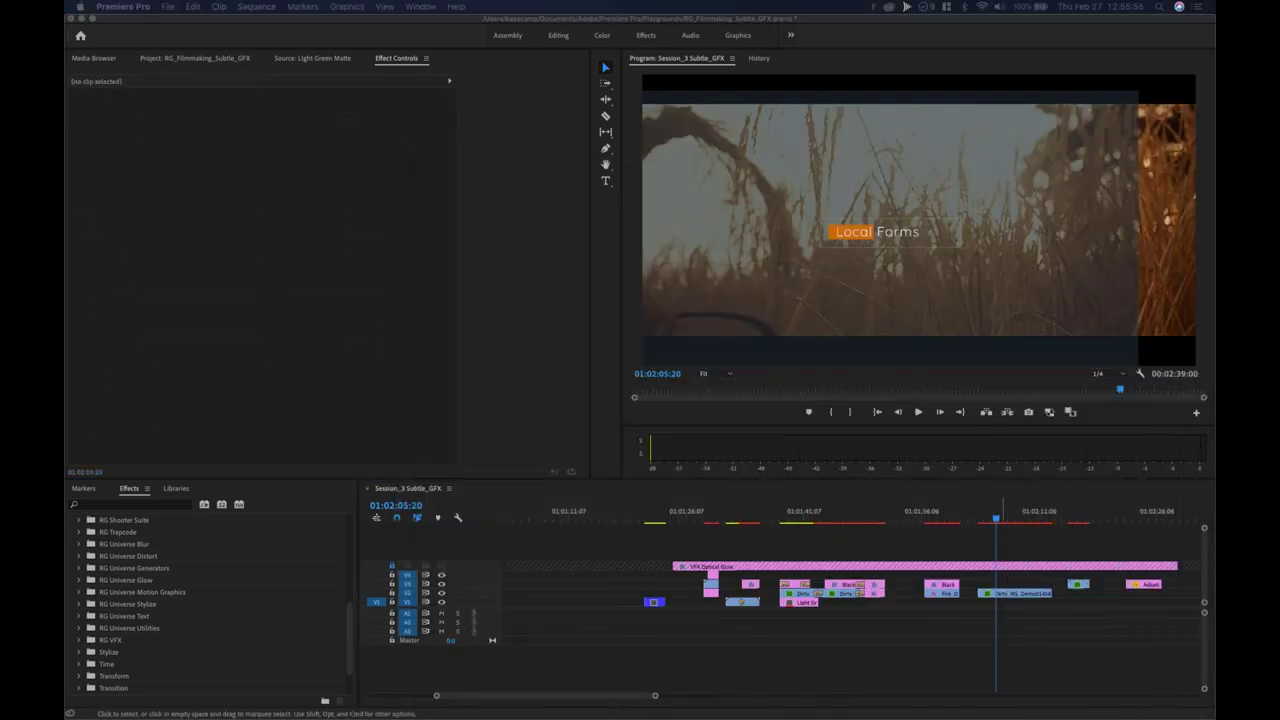
Step: Select the Dirty_RG_Demo clip under the Local Farms title and examine its uni.Typographic settings down to Shape 1
left_click(1006, 588)
left_click(1004, 592)
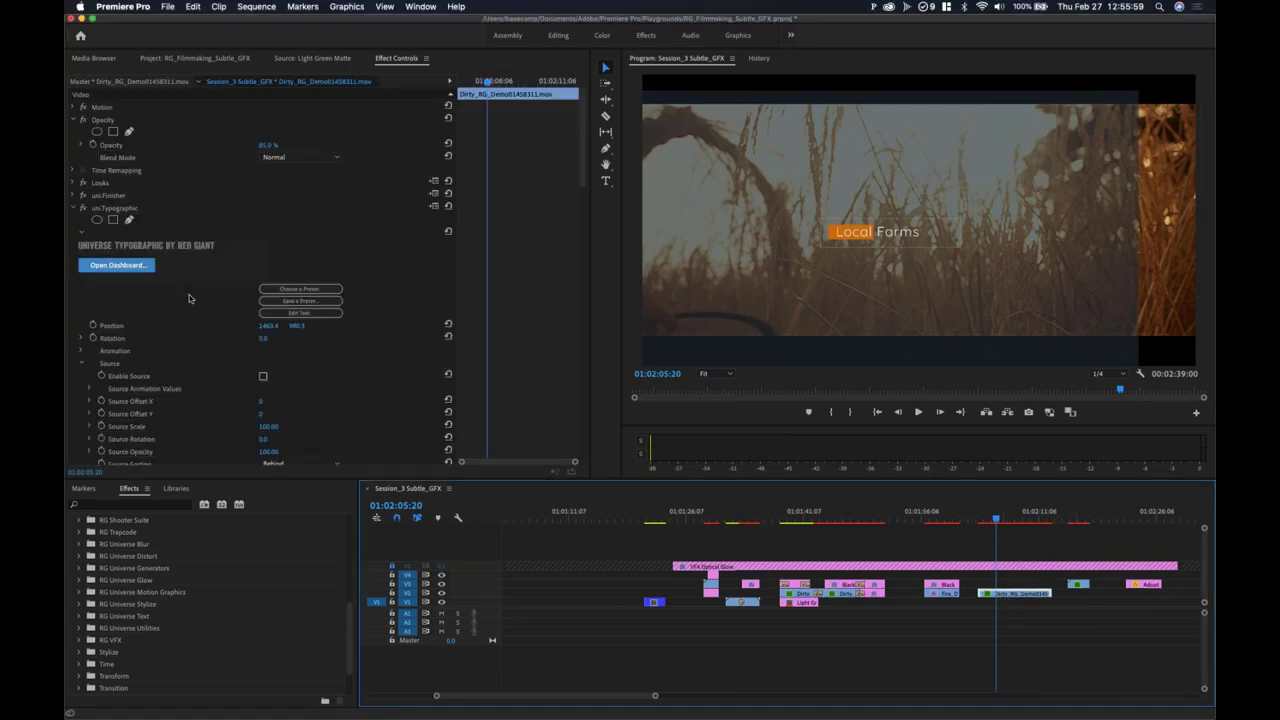
scroll(166, 321, "down", 5)
scroll(163, 332, "down", 4)
scroll(165, 298, "down", 10)
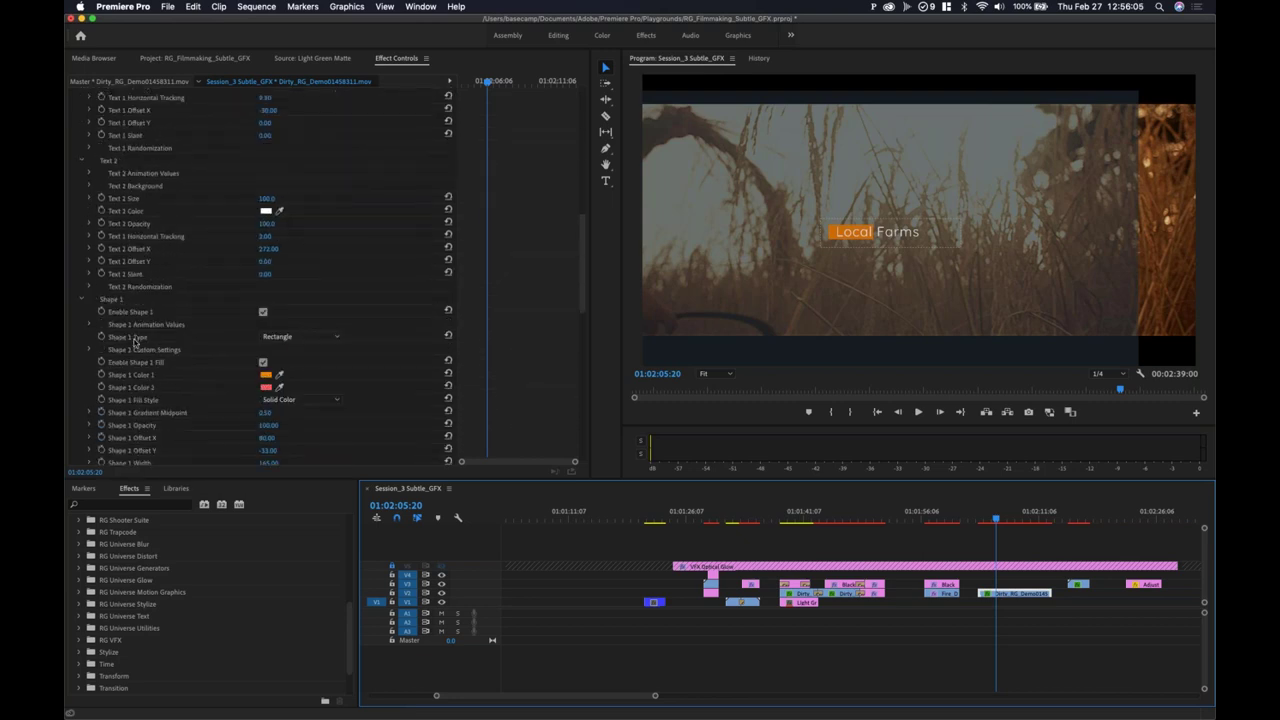
scroll(138, 352, "down", 2)
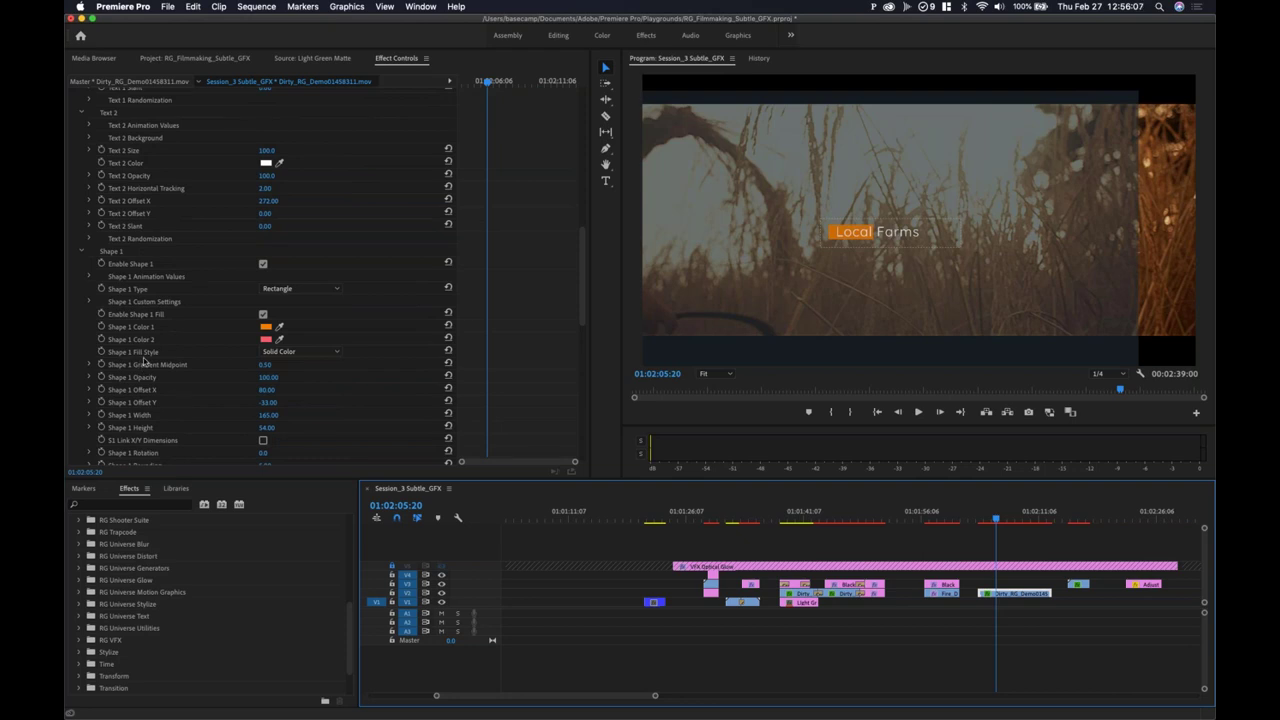
Step: Turn Shape 1 of the Local Farms title off and on twice to compare the title without its rectangle
left_click(264, 315)
left_click(264, 264)
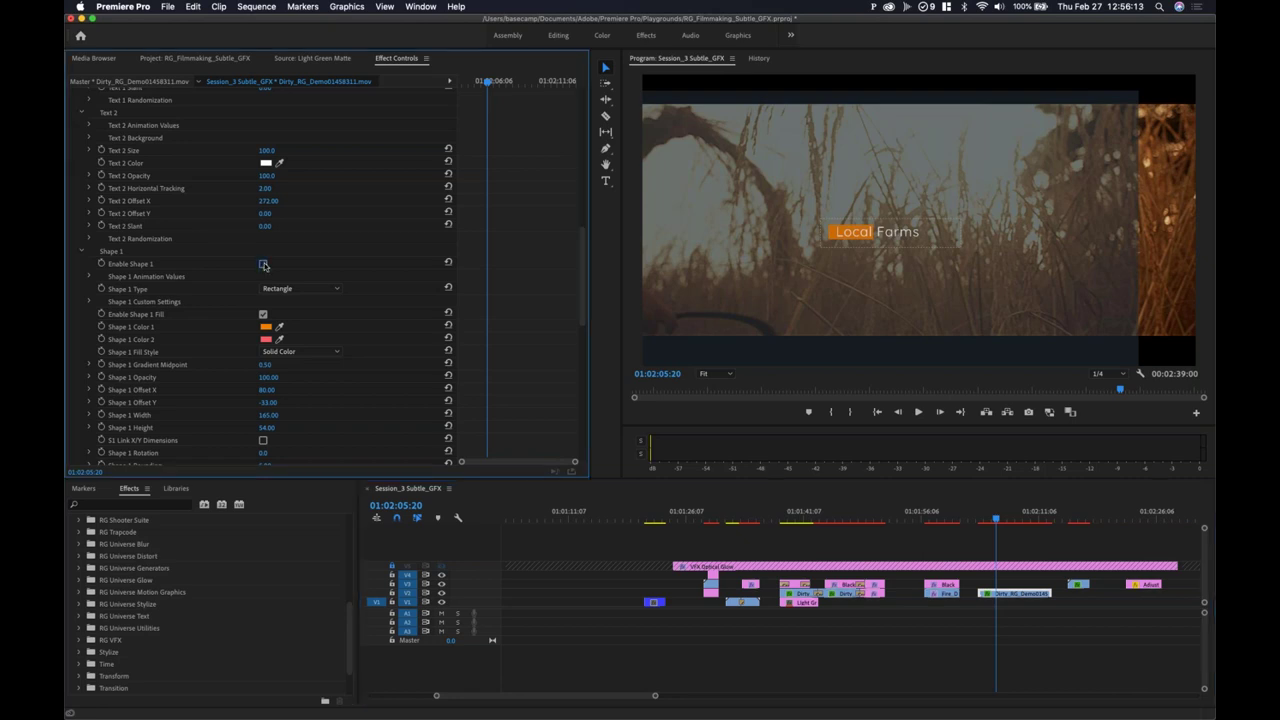
left_click(264, 265)
left_click(264, 265)
left_click(264, 265)
Step: Review the Text 1 and Text 2 settings of uni.Typographic, then disable Shape 1 briefly and enable it again
scroll(156, 260, "up", 1)
scroll(156, 258, "up", 20)
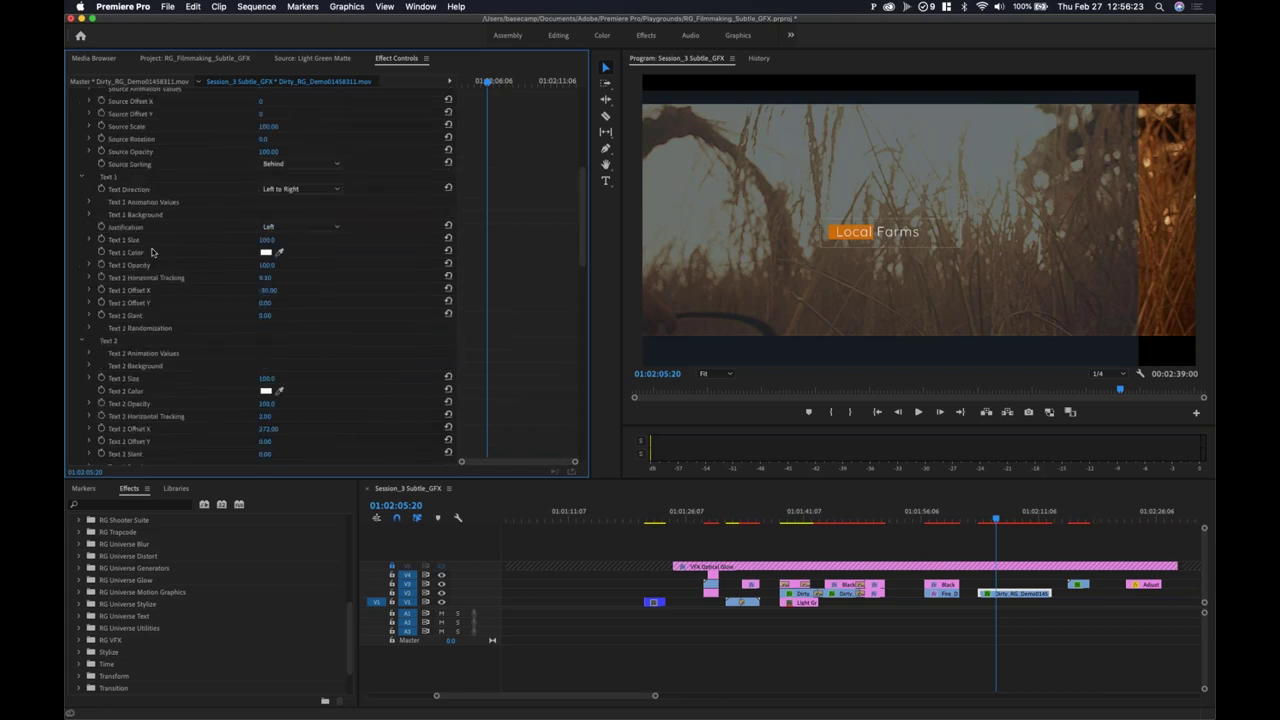
scroll(151, 268, "down", 20)
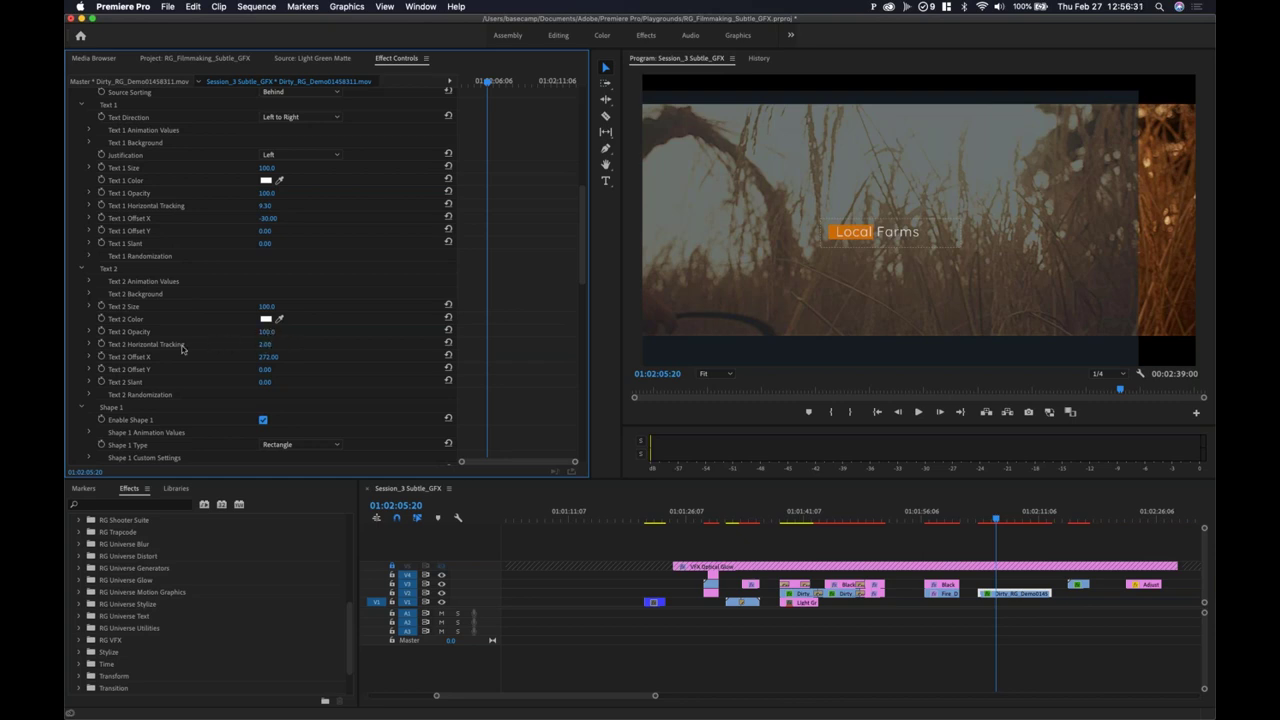
scroll(184, 350, "down", 3)
scroll(184, 352, "down", 3)
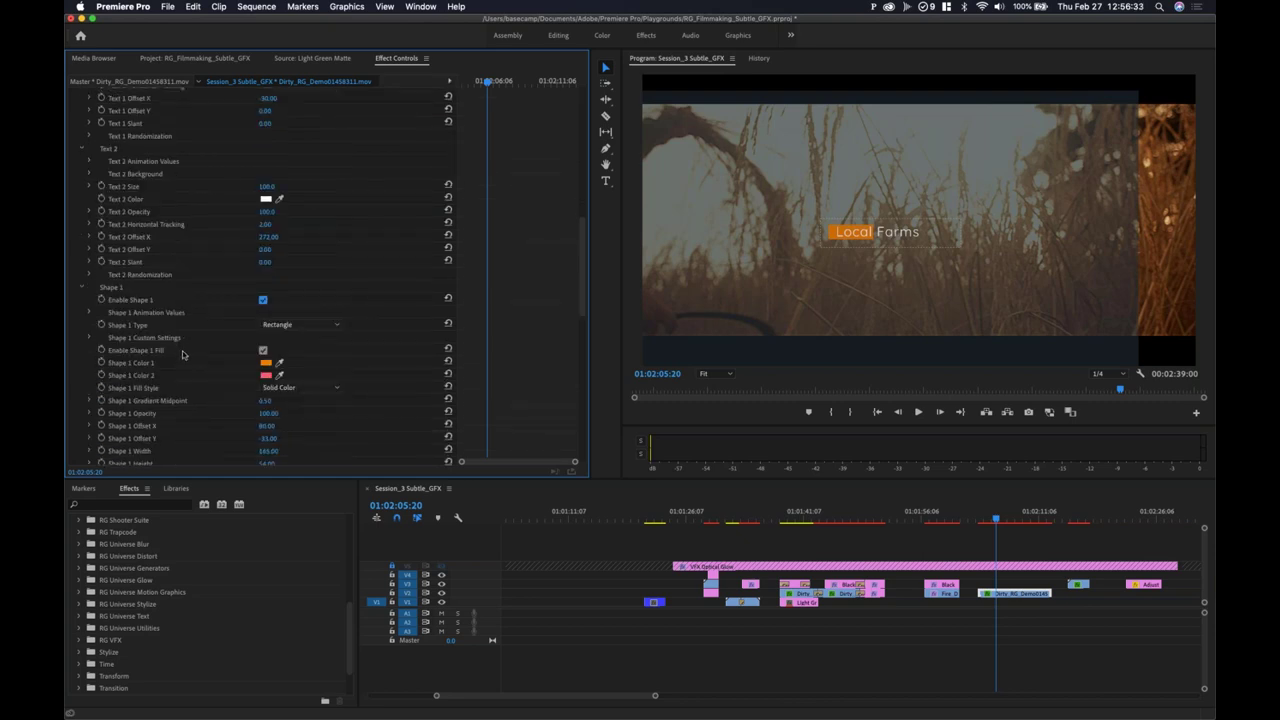
scroll(183, 354, "down", 1)
left_click(262, 289)
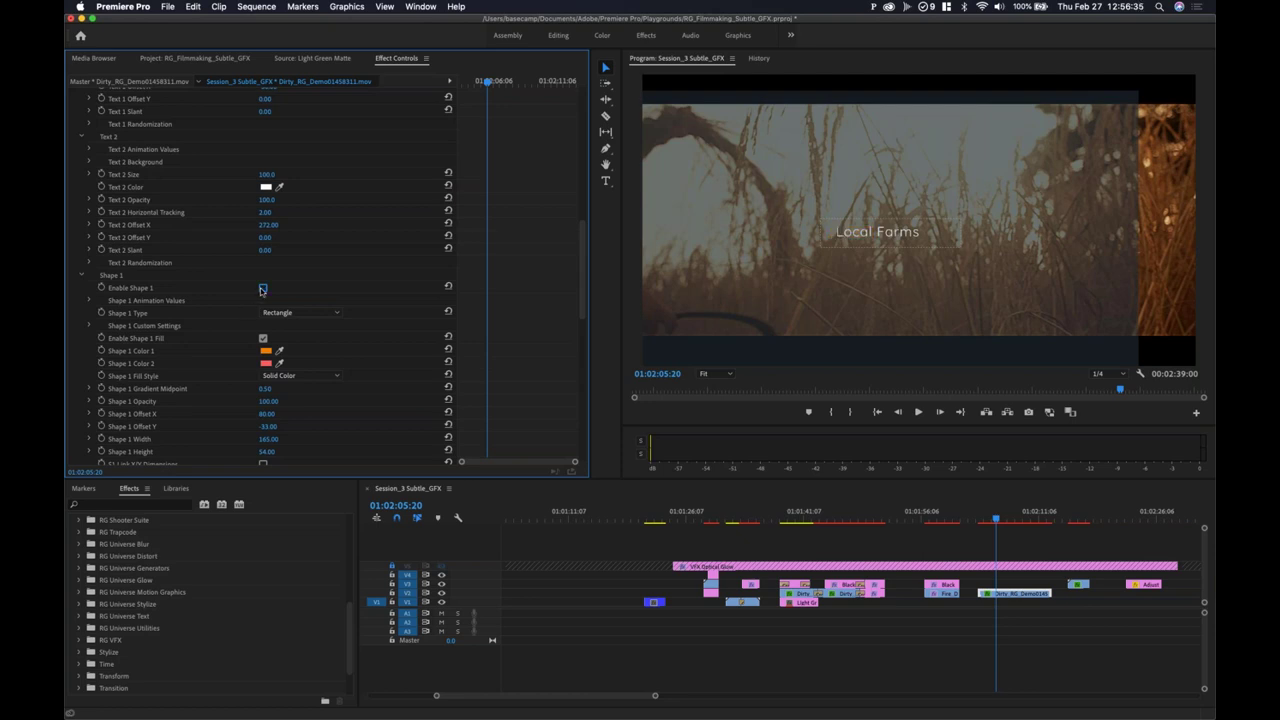
left_click(262, 289)
Step: Set the Shape 1 Type of the Local Farms title to Shape Library
scroll(200, 358, "down", 1)
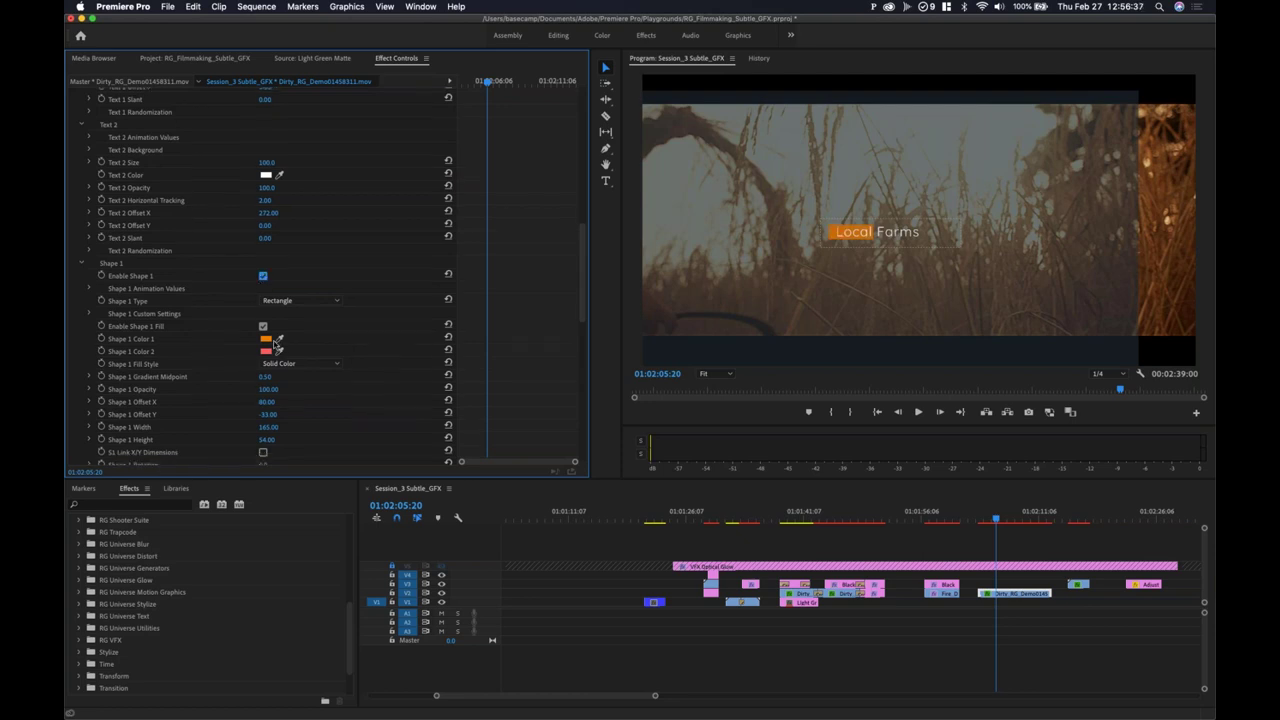
scroll(195, 356, "down", 5)
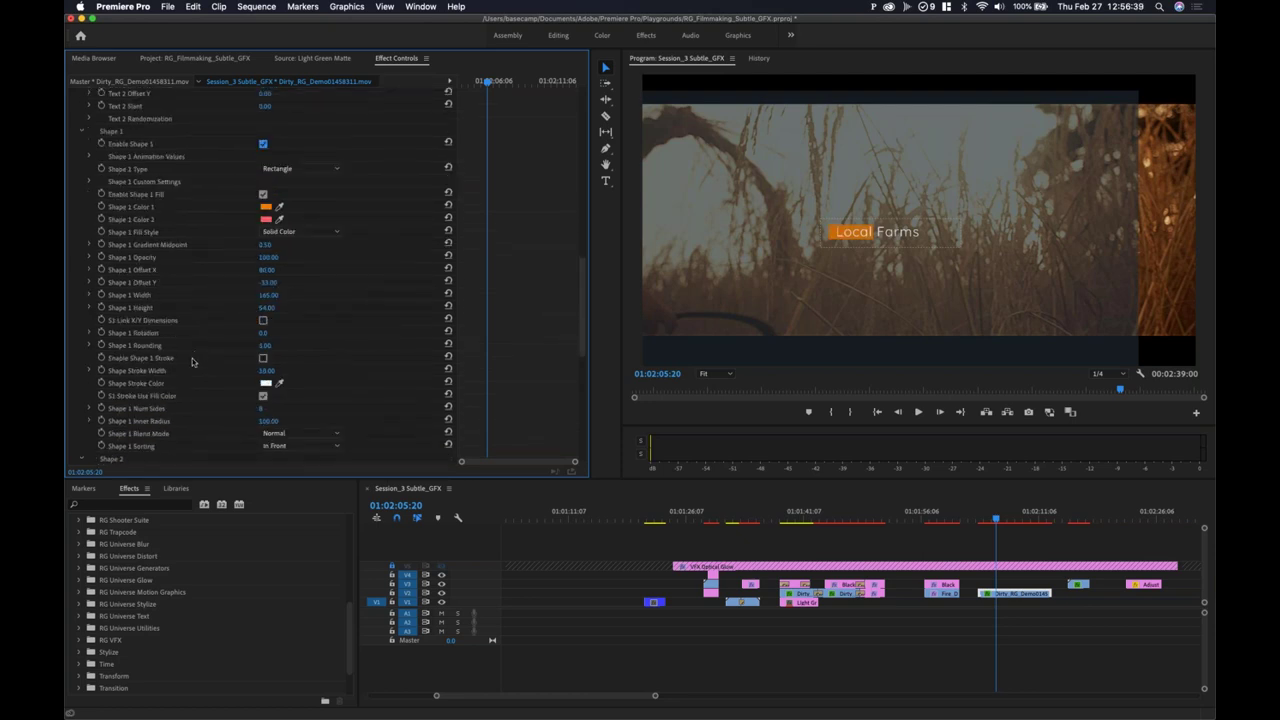
left_click(300, 232)
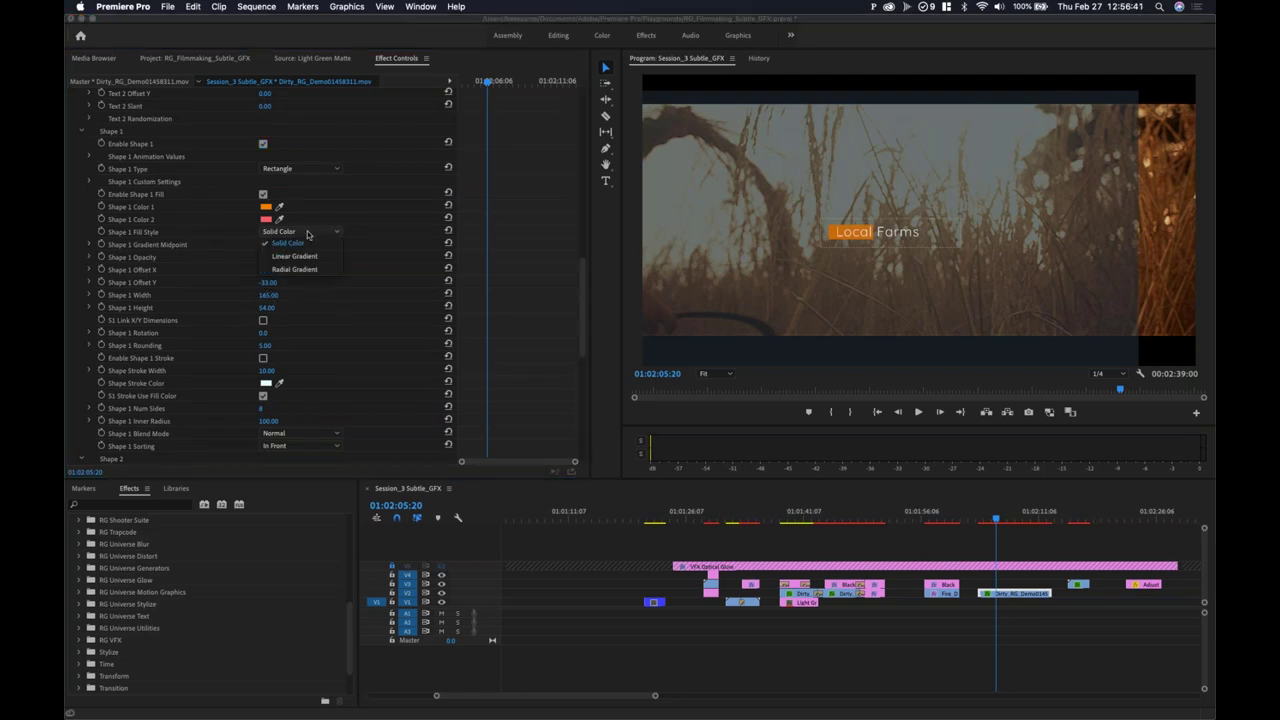
left_click(300, 168)
left_click(300, 168)
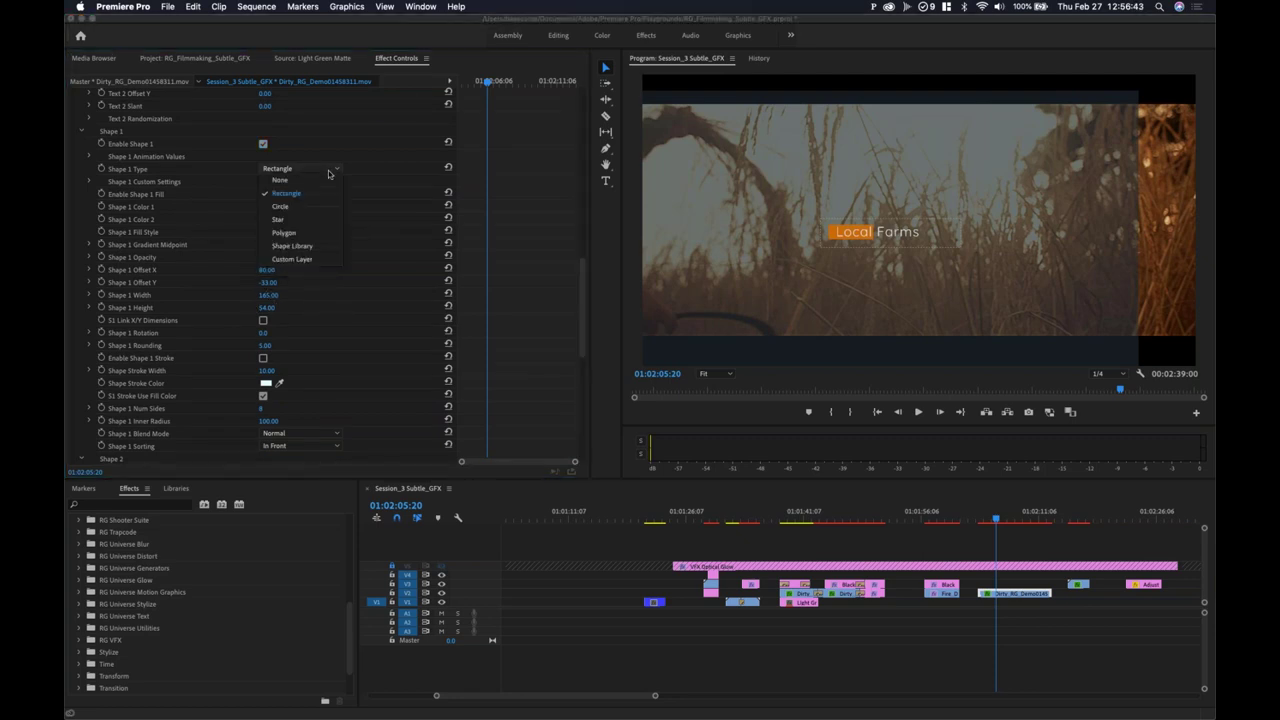
left_click(311, 247)
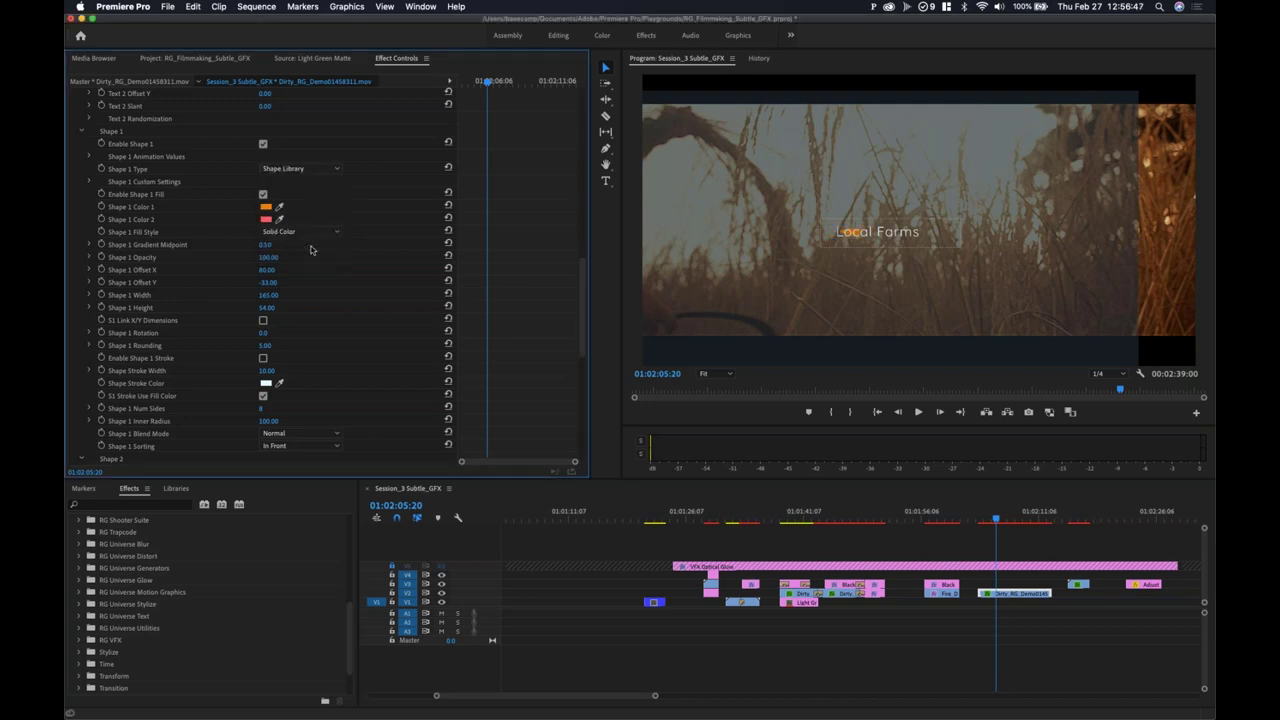
Step: Check the fill style choices of Shape 1 in the Local Farms title and expand its custom settings
left_click(308, 232)
left_click(346, 204)
left_click(88, 183)
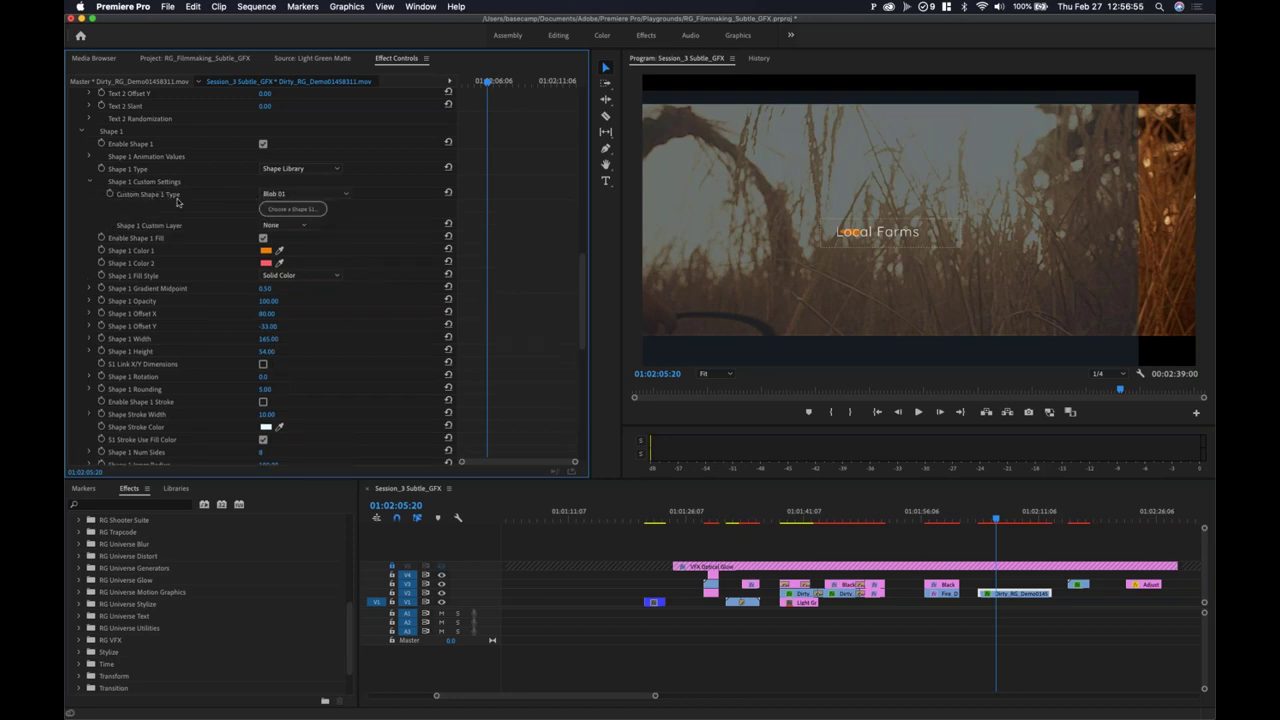
Step: Browse the shape library for Shape 1 from the banners and blobs through icons, paint and speech bubbles to watercolors, and close it without applying a preset
left_click(279, 210)
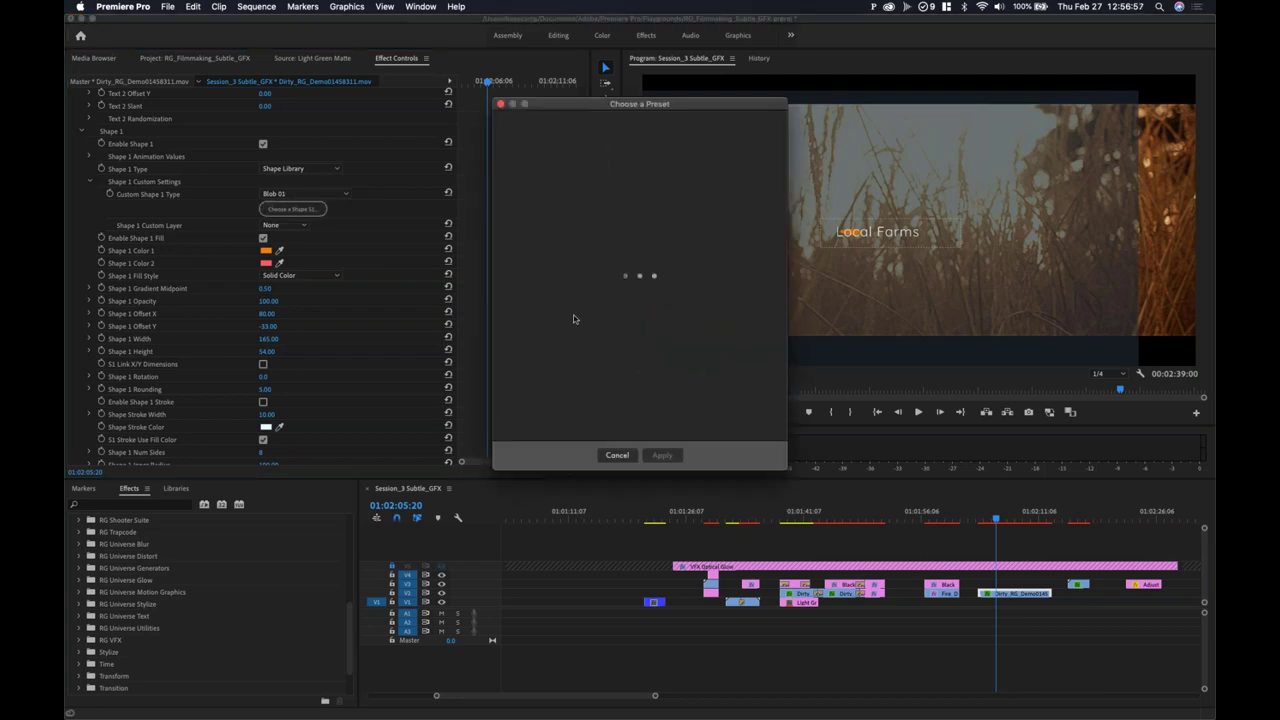
mouse_move(673, 310)
scroll(675, 310, "down", 3)
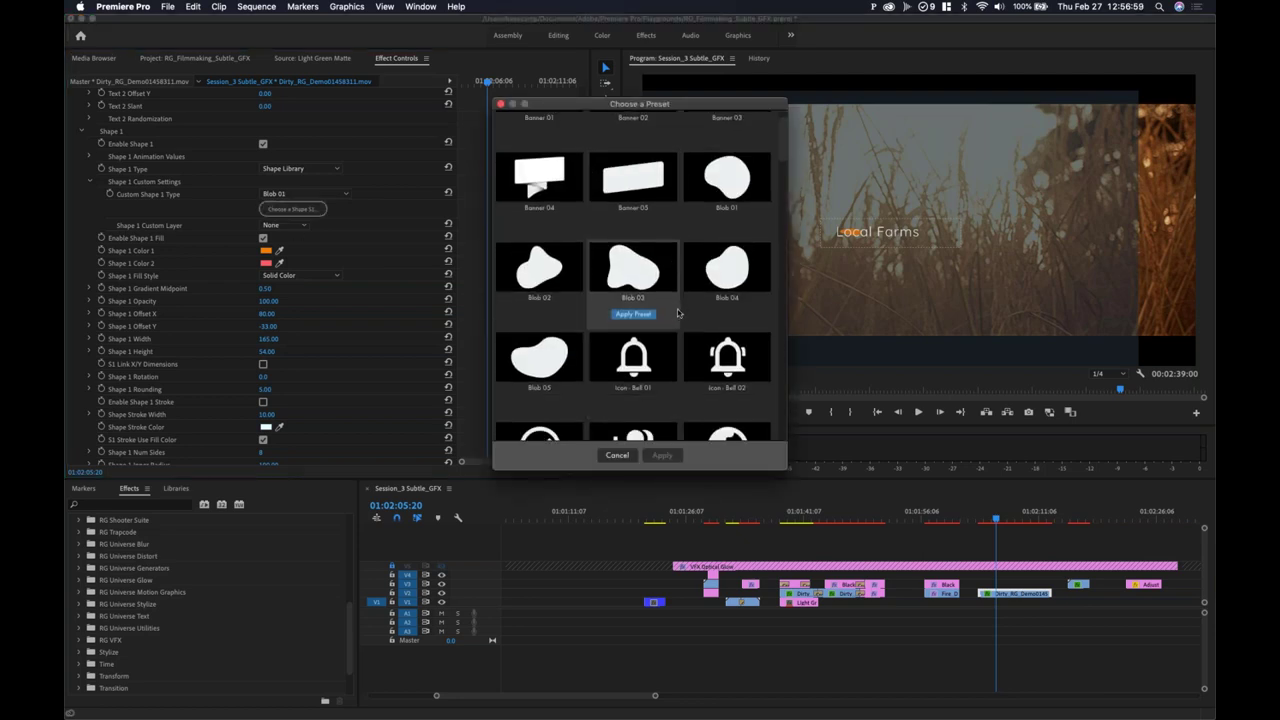
scroll(675, 350, "down", 2)
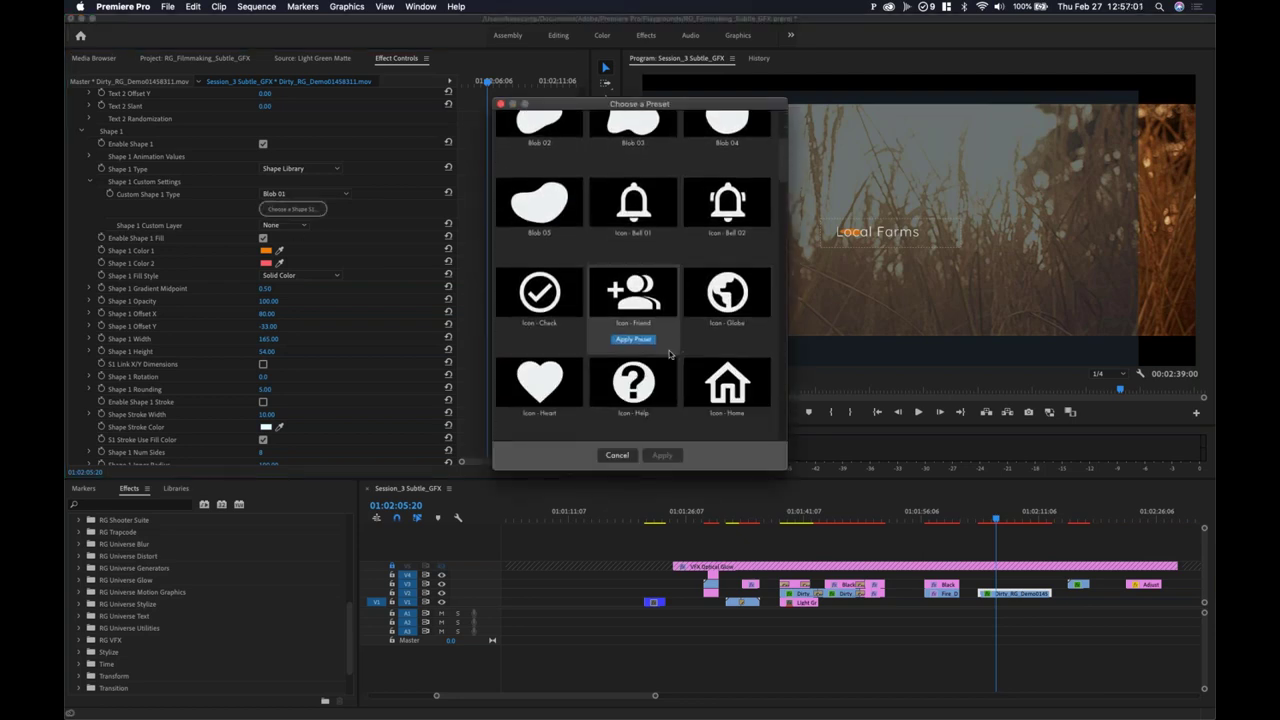
scroll(665, 360, "down", 3)
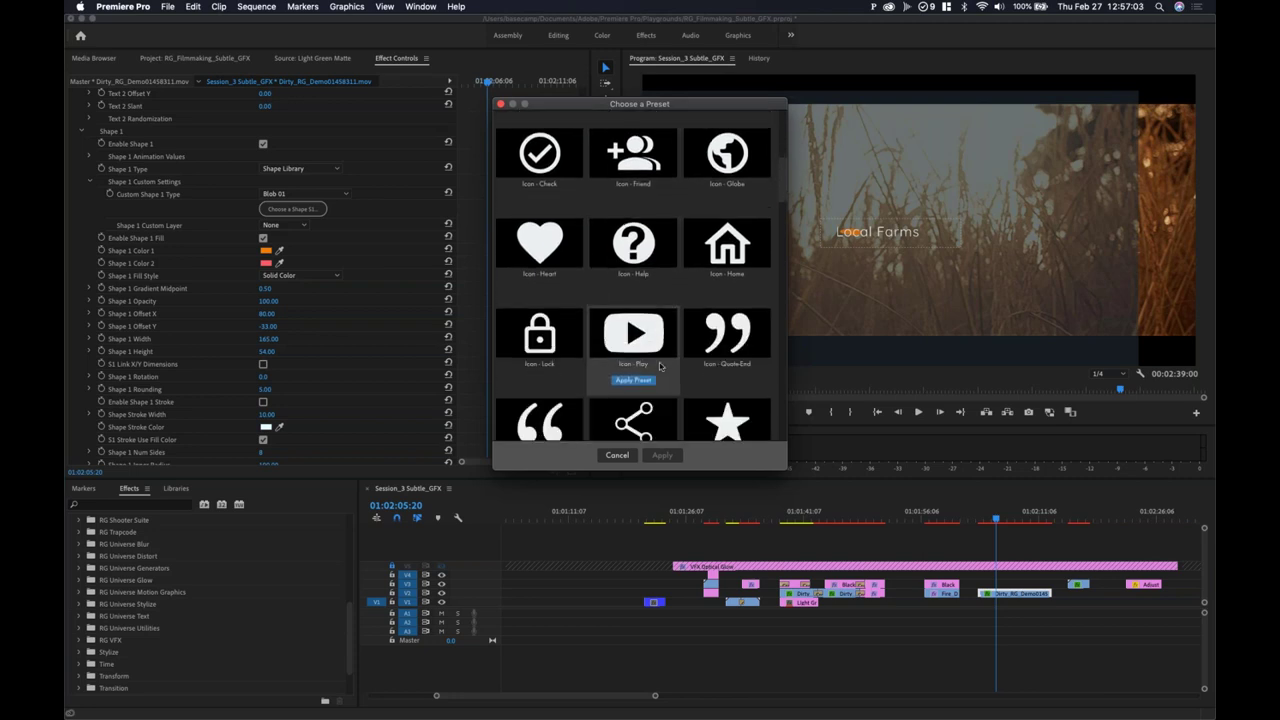
scroll(652, 364, "down", 4)
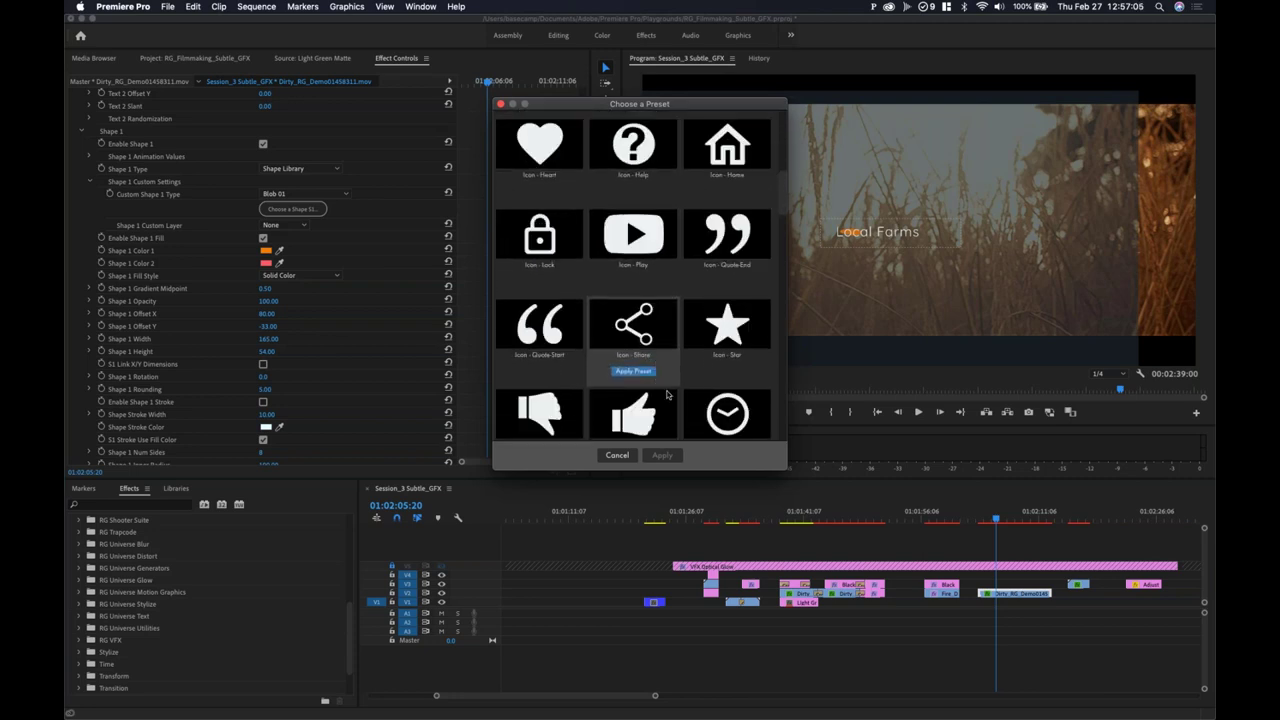
scroll(633, 330, "down", 2)
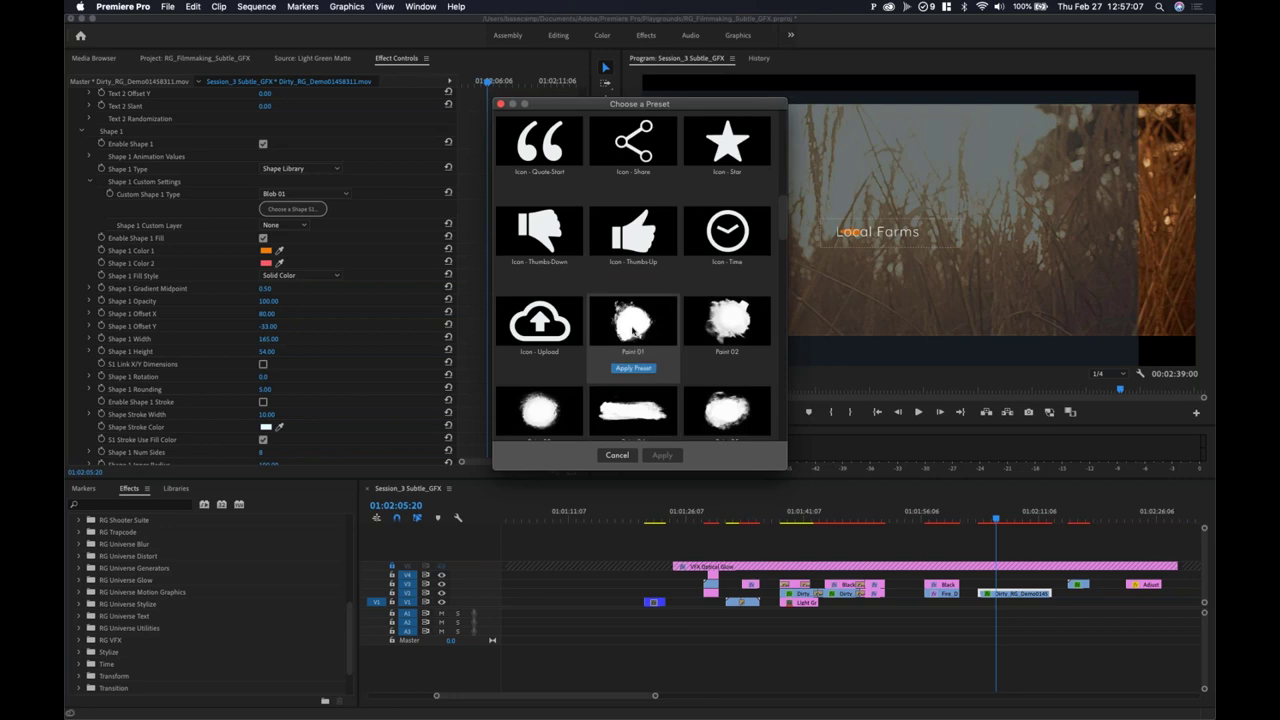
scroll(600, 405, "down", 3)
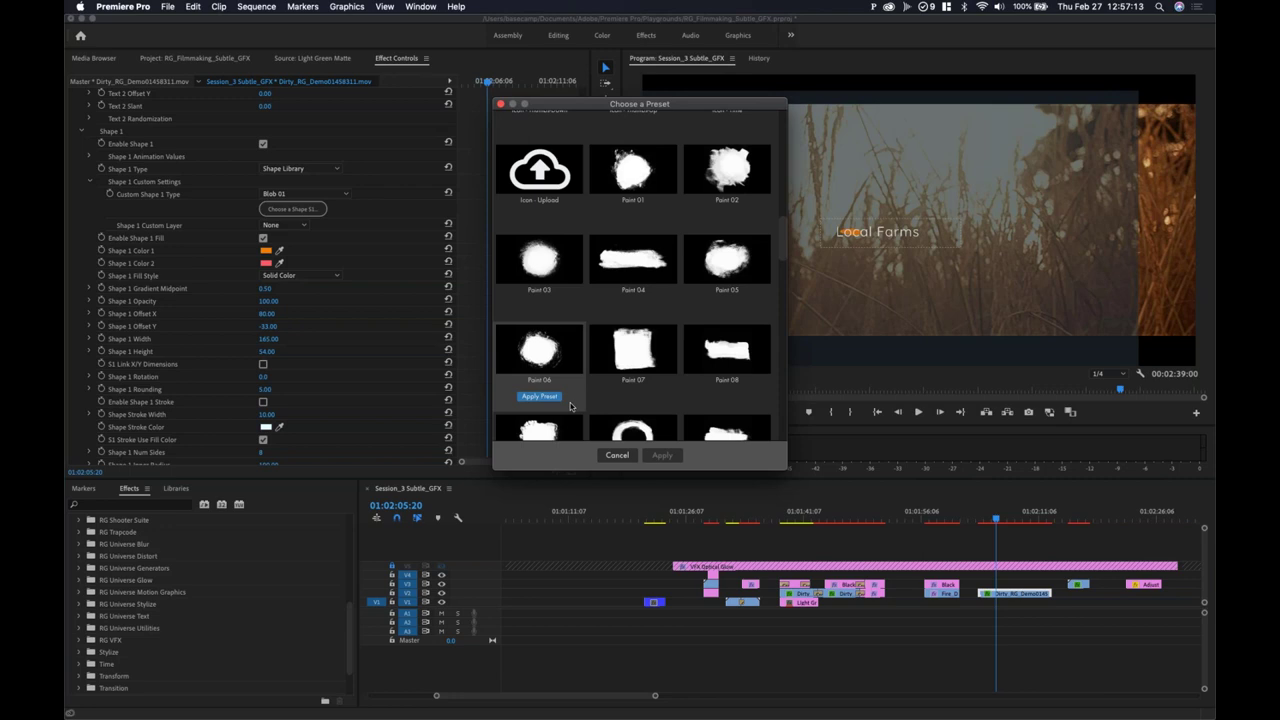
scroll(570, 380, "down", 2)
scroll(567, 376, "down", 1)
scroll(700, 392, "down", 2)
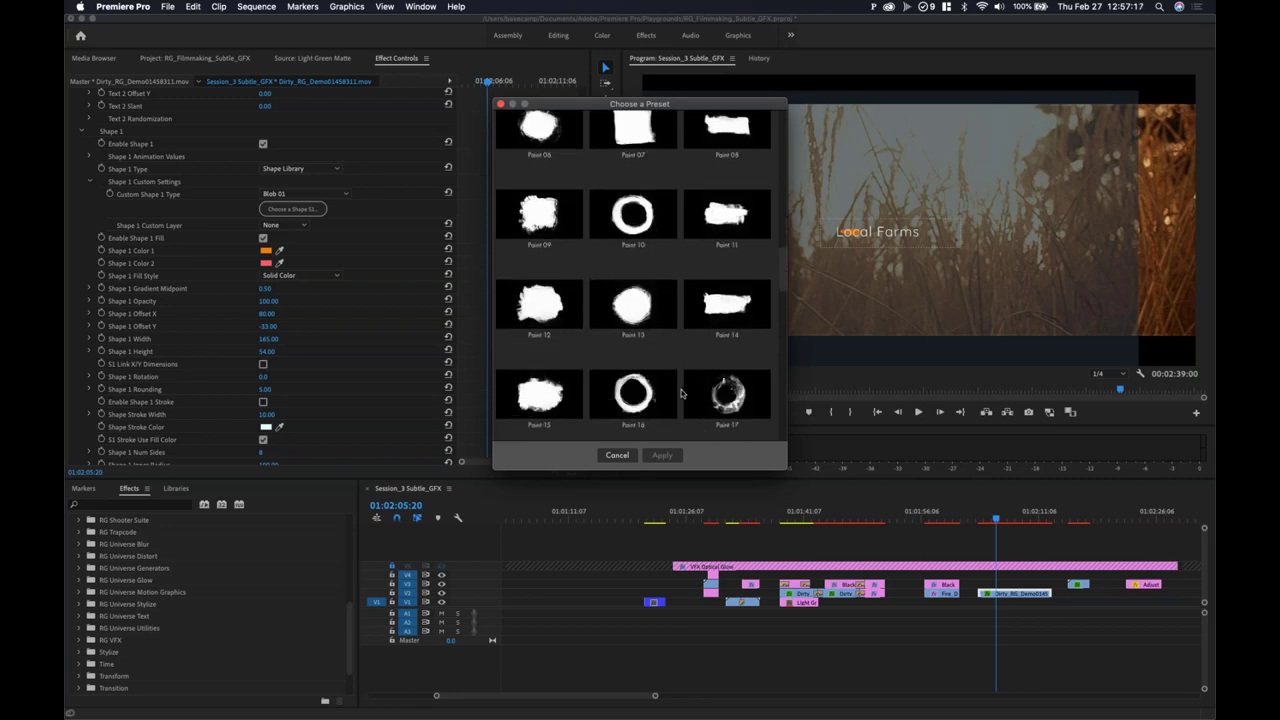
scroll(690, 414, "down", 2)
scroll(676, 380, "down", 10)
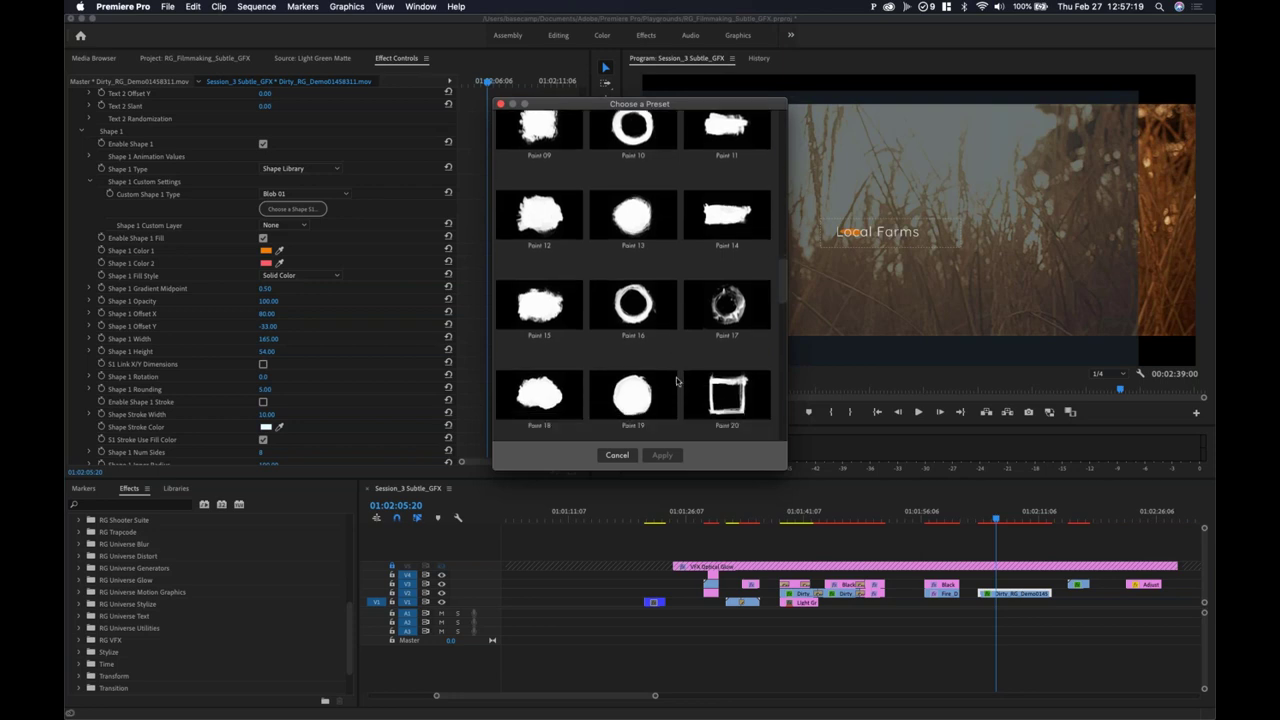
scroll(645, 407, "down", 4)
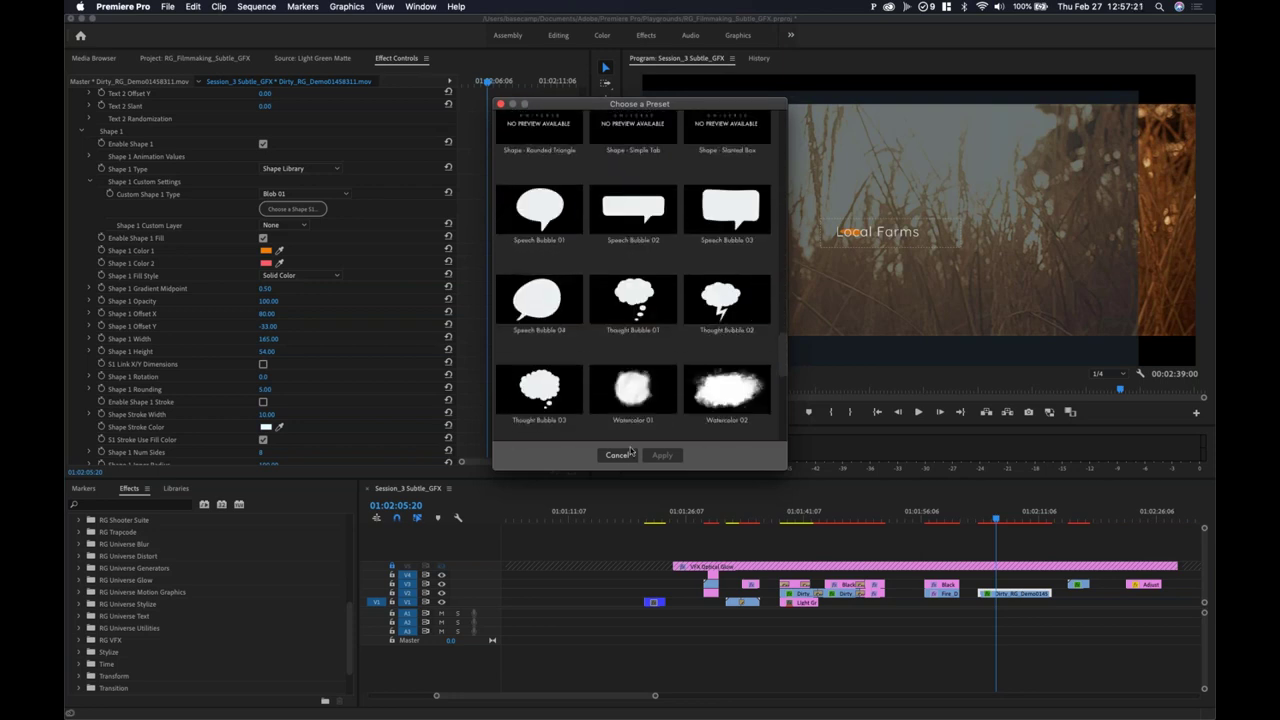
left_click(617, 455)
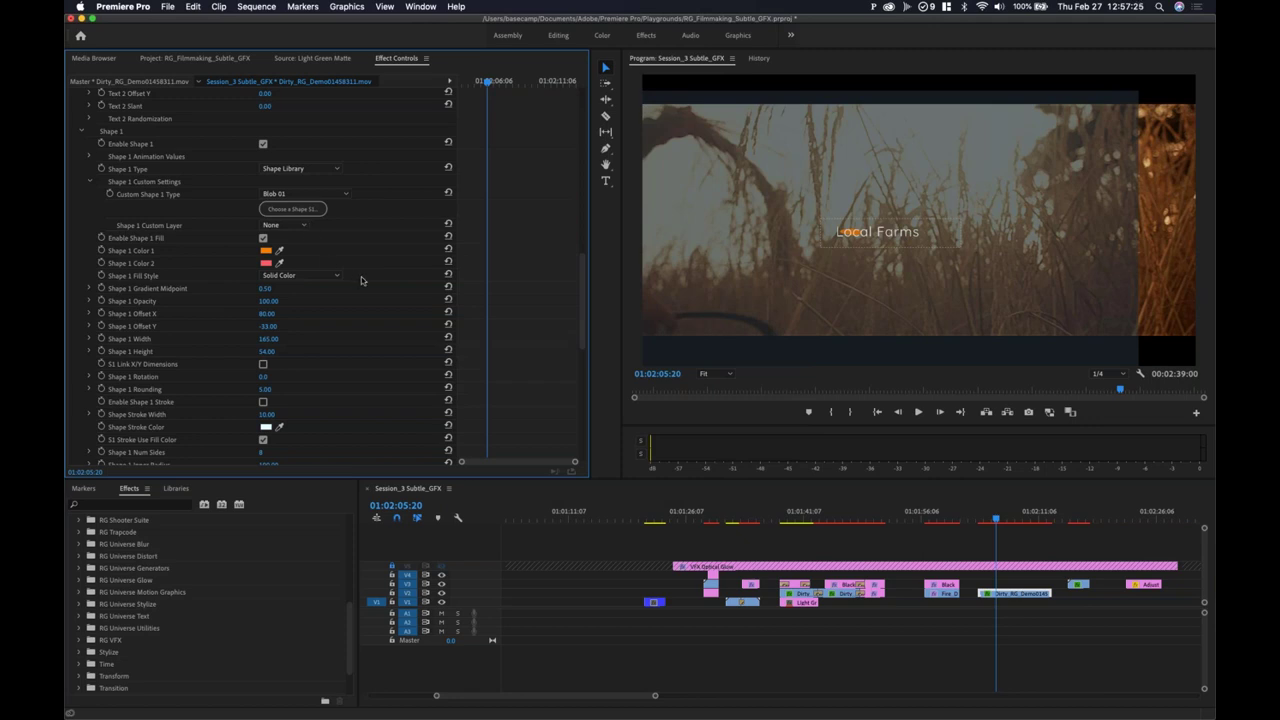
Step: Return the Shape 1 Type of the Local Farms title to Rectangle and scrub the title to 01:02:05:11
left_click_drag(982, 522, 995, 520)
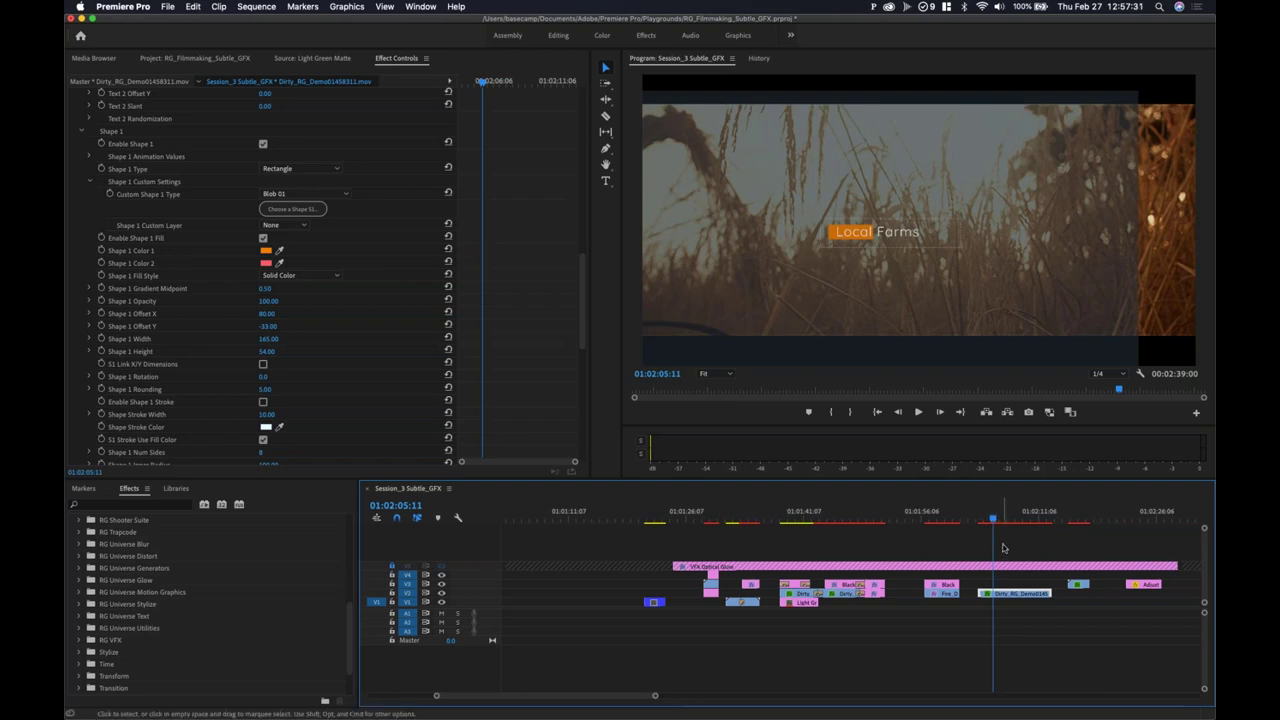
Step: Scrub to the flying birds shot at 01:02:16:07, then back to the "From our Farm / To your home" title at 01:01:35:08
left_click(1076, 522)
left_click_drag(1076, 522, 1080, 526)
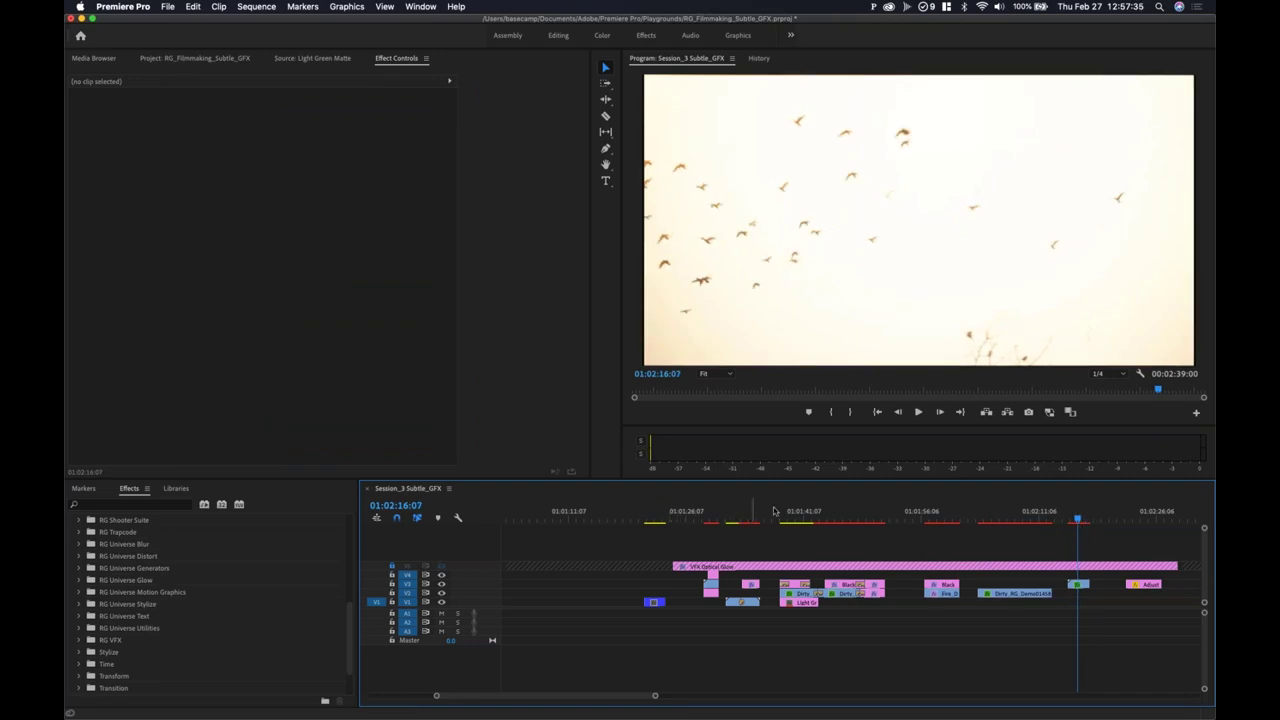
left_click_drag(795, 522, 755, 538)
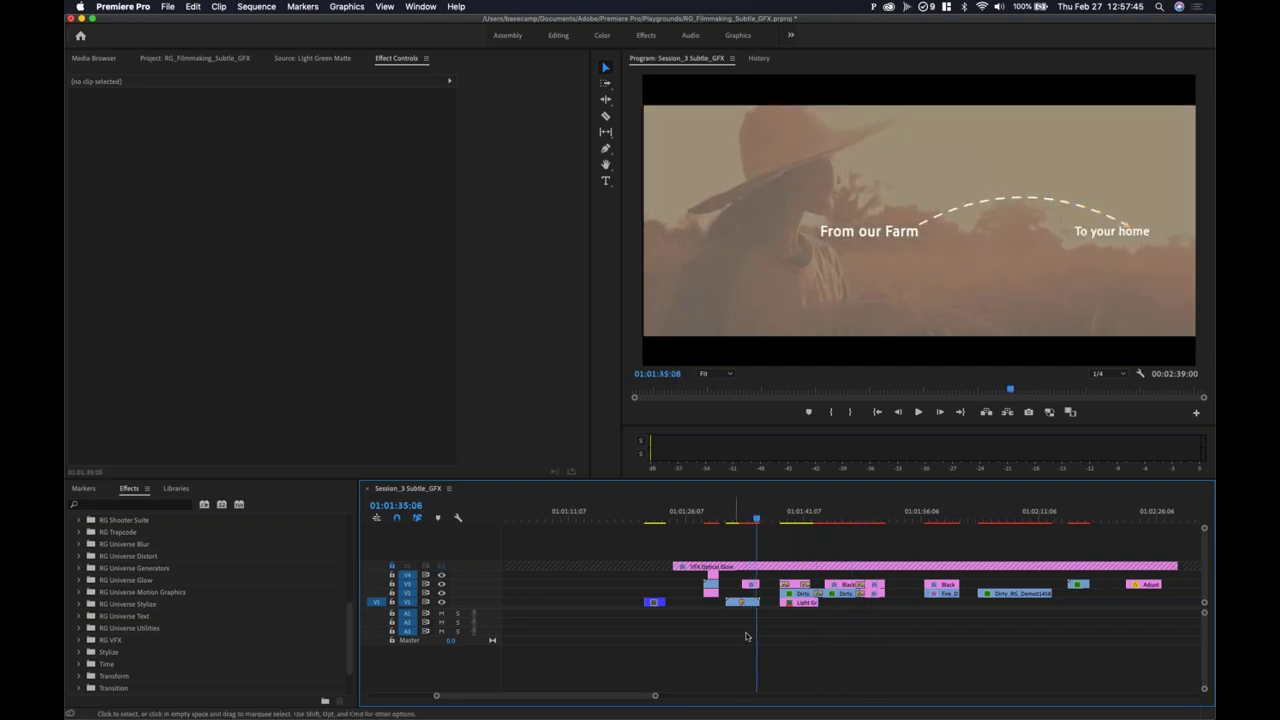